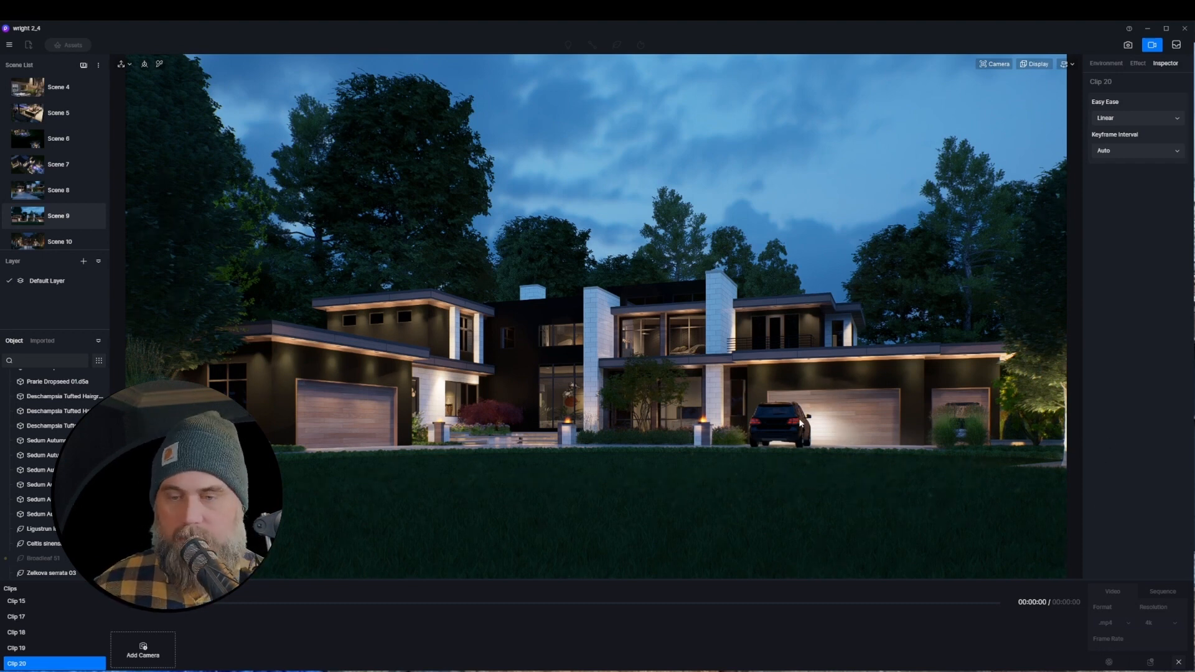
- Fly the view from the full front facade to the trees and hydrangeas in front of the garage wing's side windows
key("a")
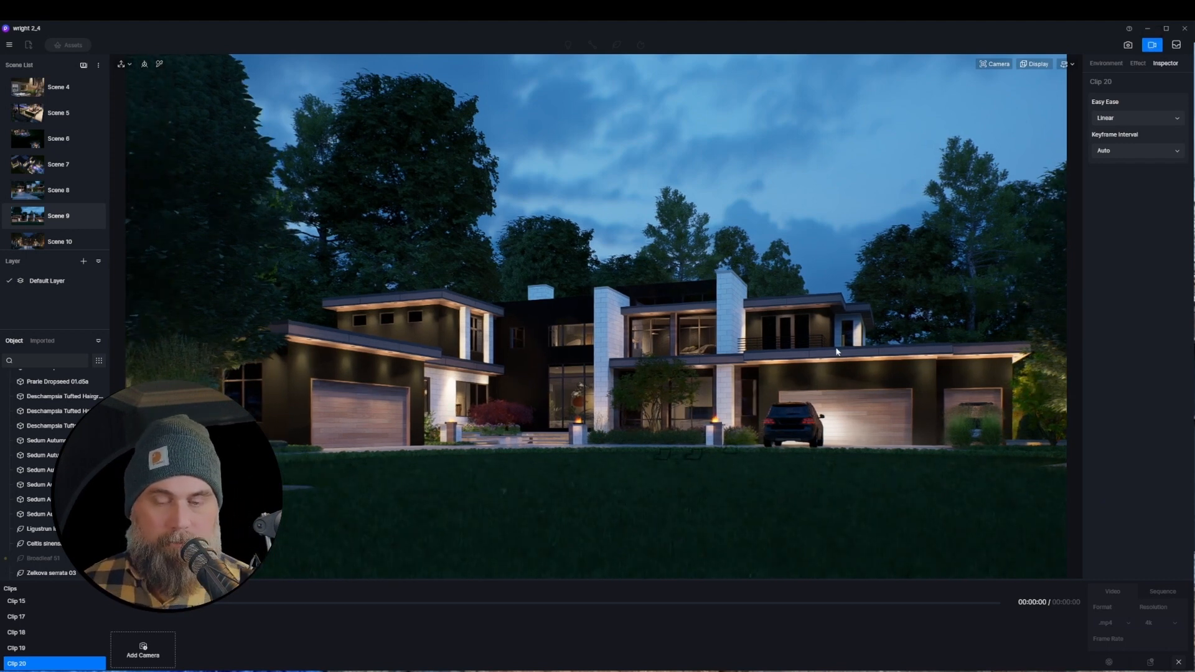
key("e")
key("w")
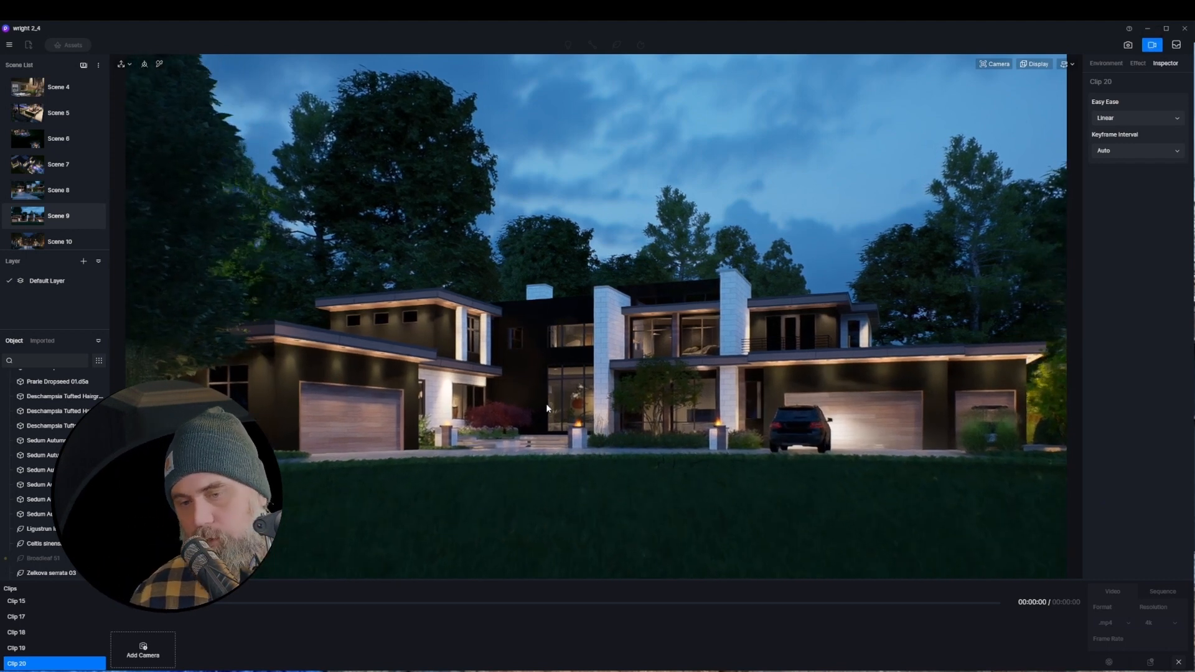
key("a")
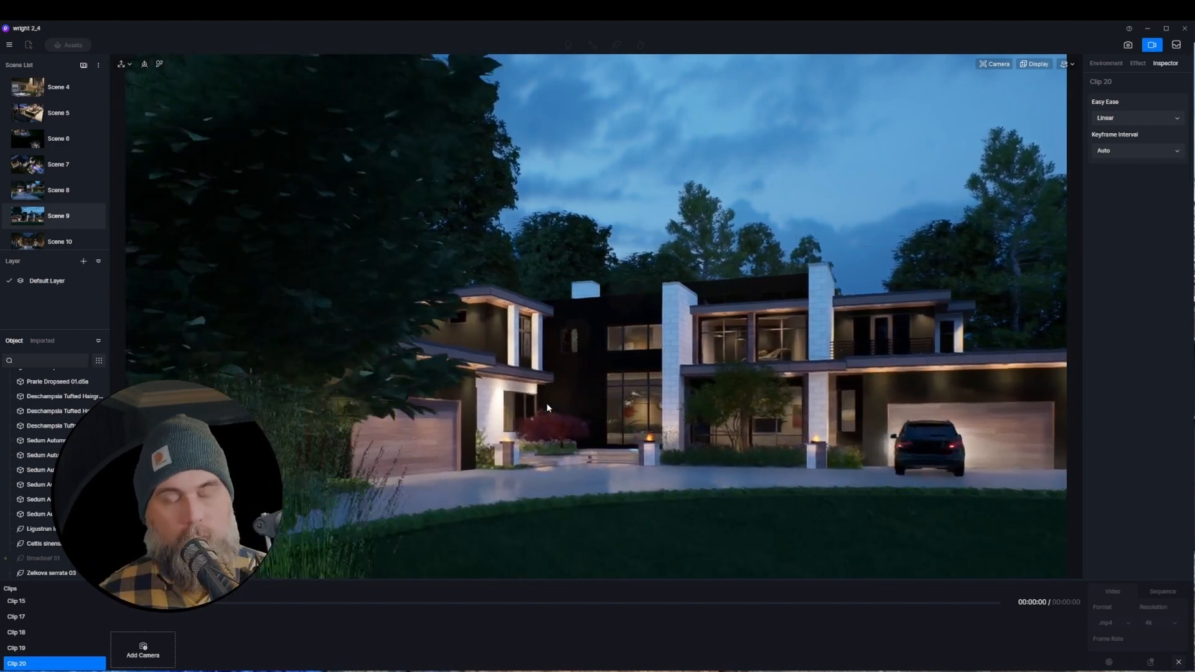
key("a")
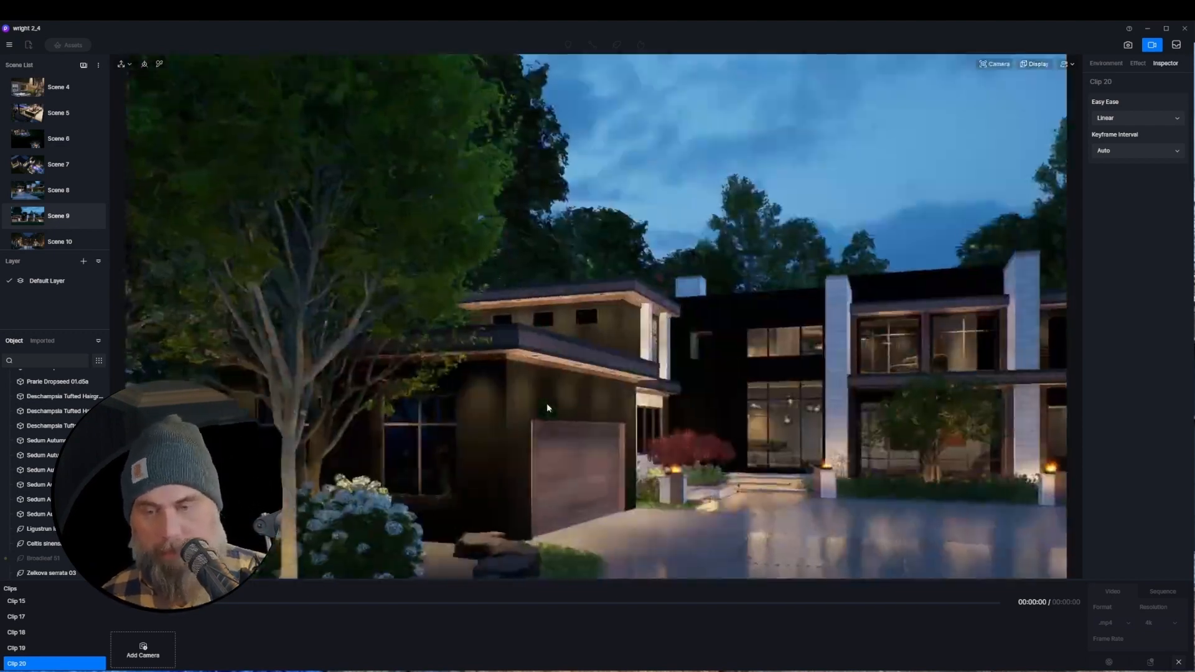
key("w")
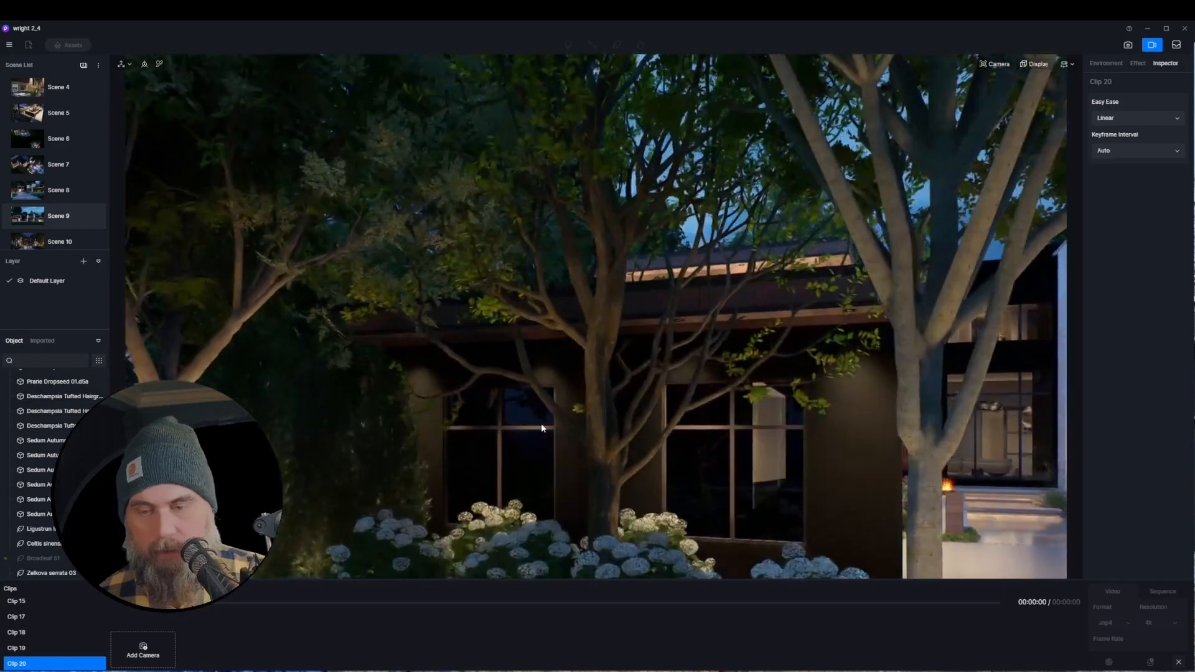
key("w")
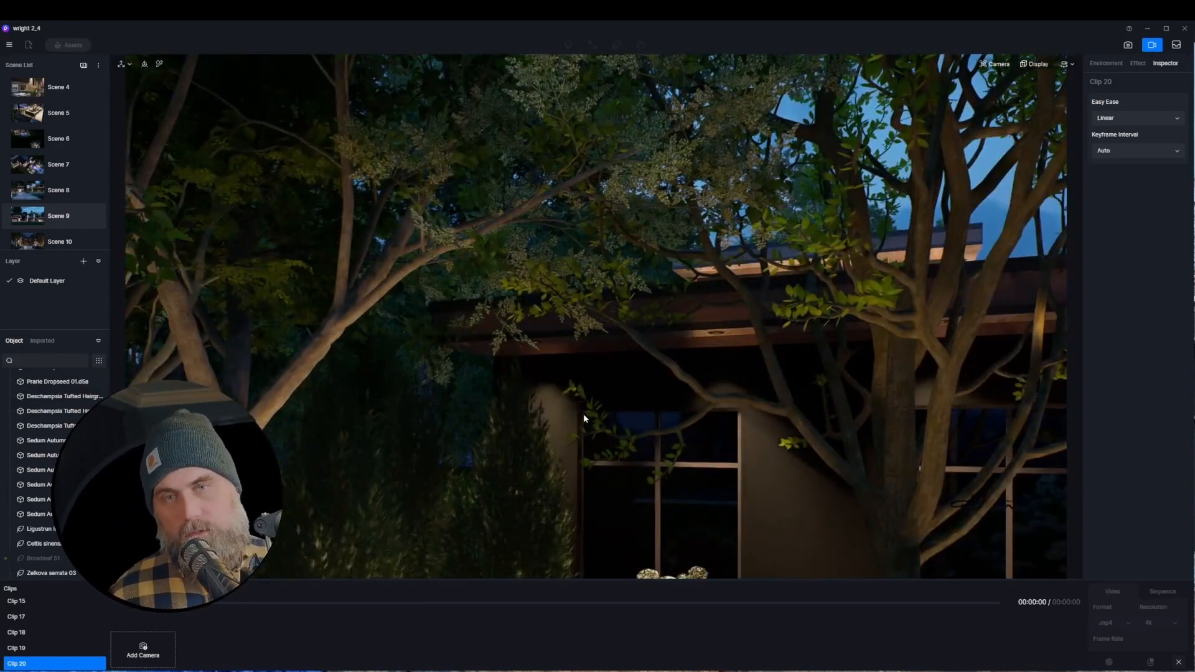
key("w")
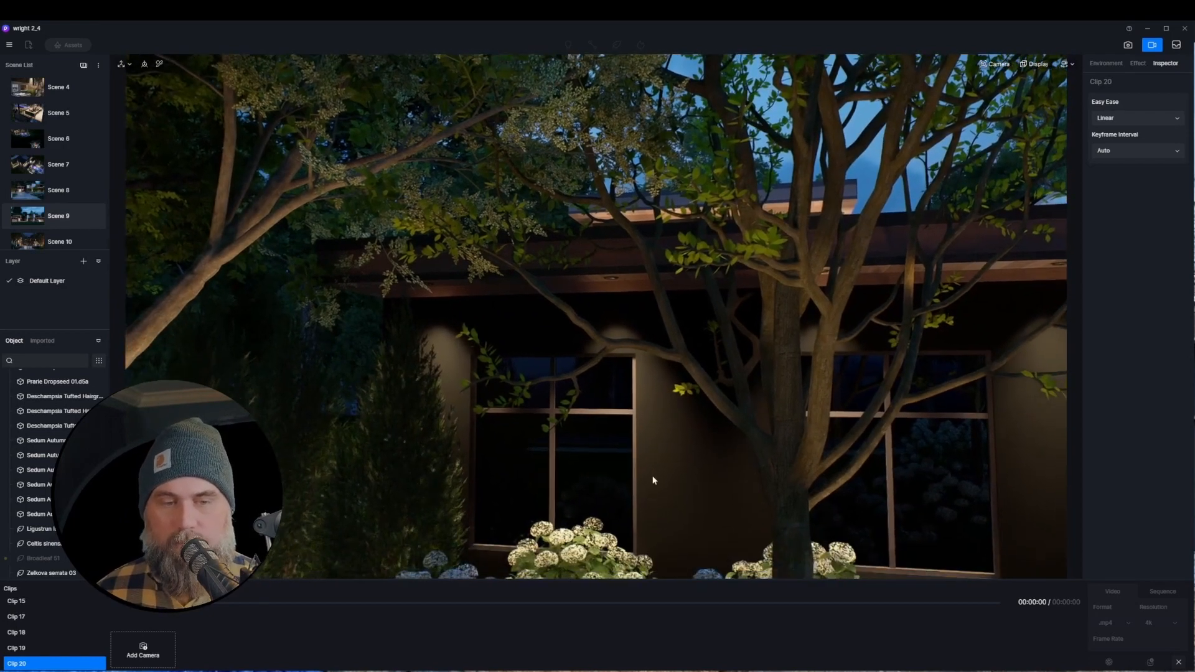
right_click_drag(652, 480, 689, 487)
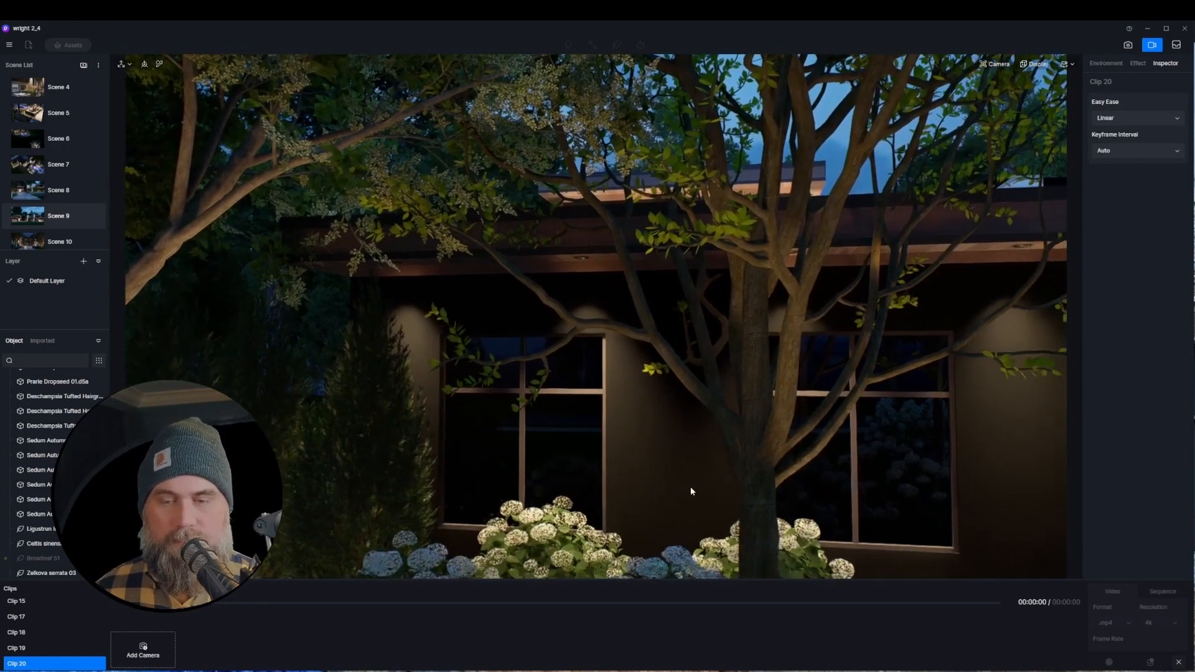
- Preview a sideways camera move past the garage wing's windows and trees to the driveway and main entrance
key("a")
right_click_drag(751, 434, 791, 437)
key("a")
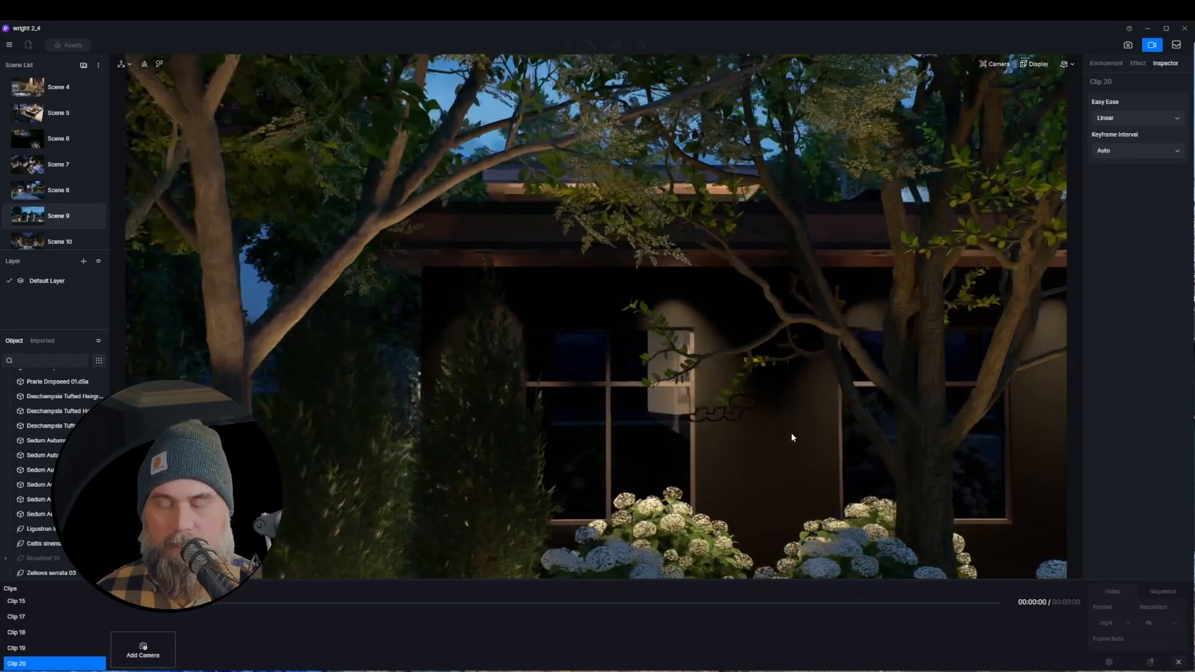
key("d")
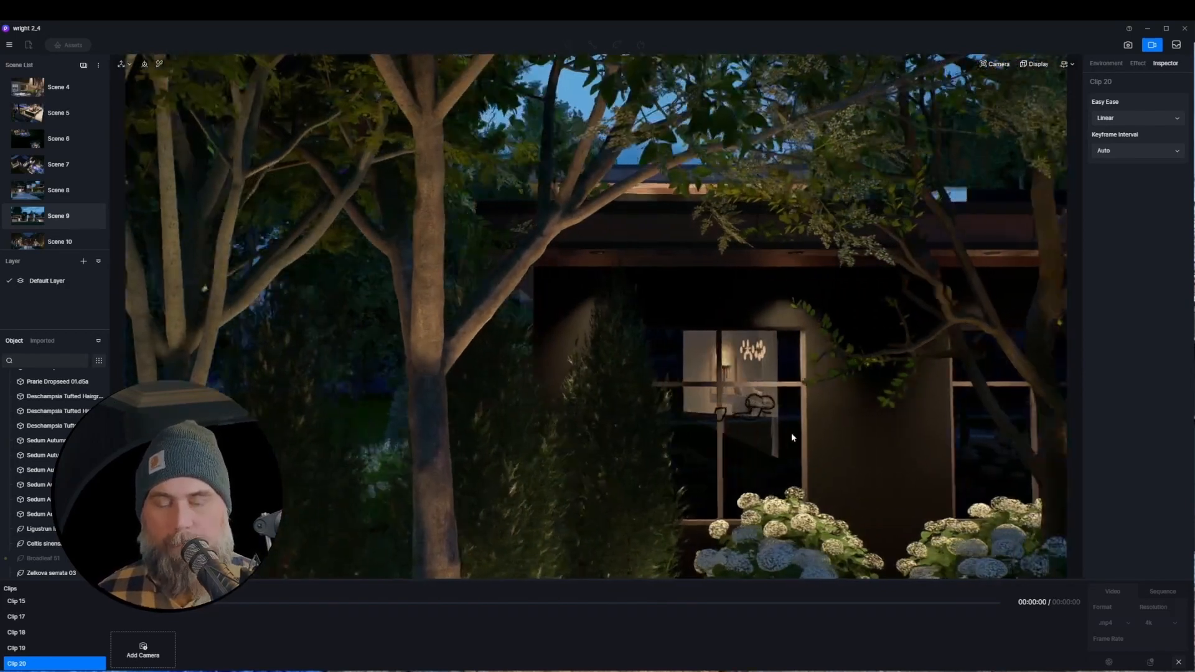
key("d")
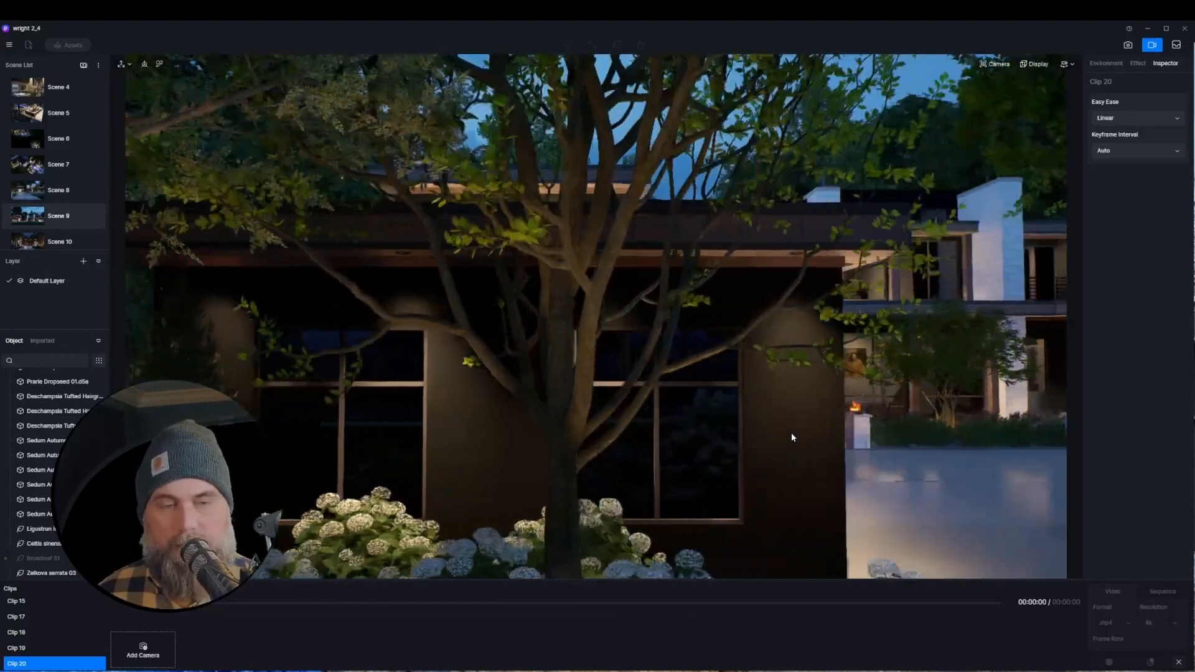
key("d")
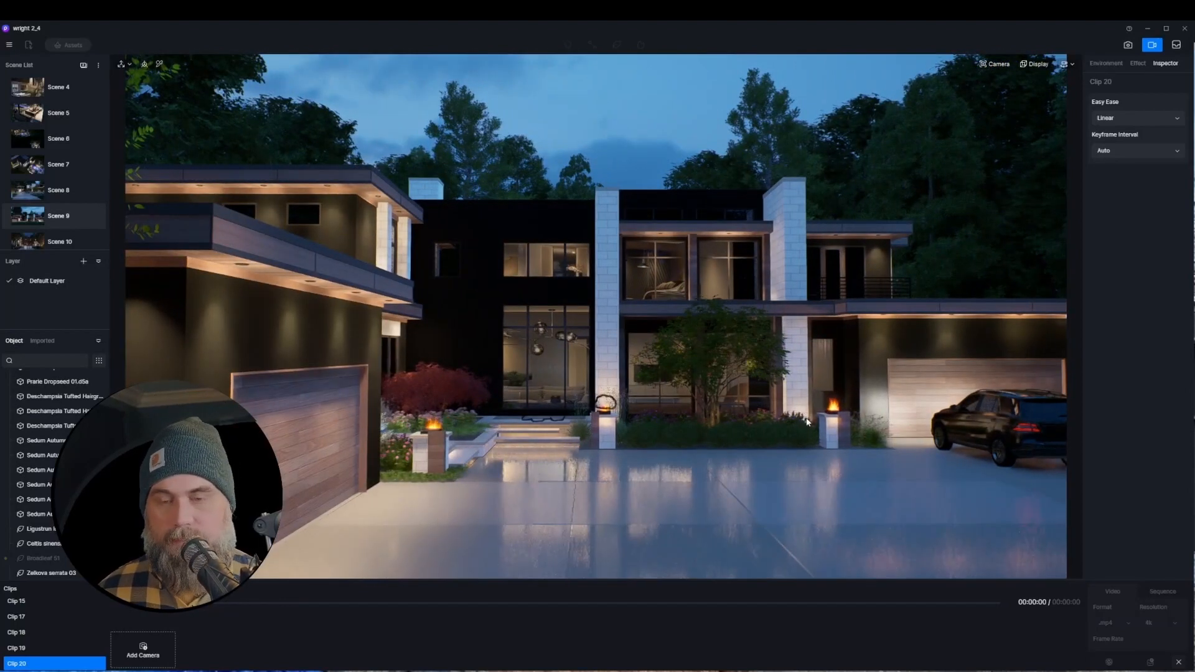
- Return the view to the tree and hydrangeas by the garage wing's windows and add it as Clip 20's first camera
key("a")
key("a")
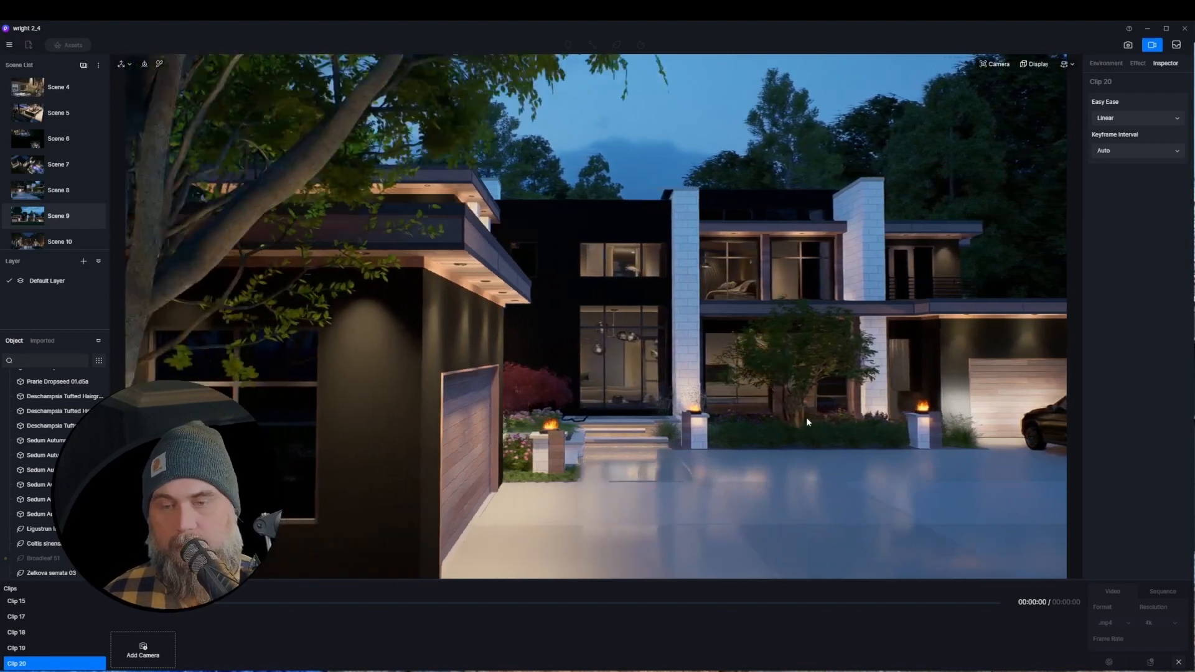
key("a")
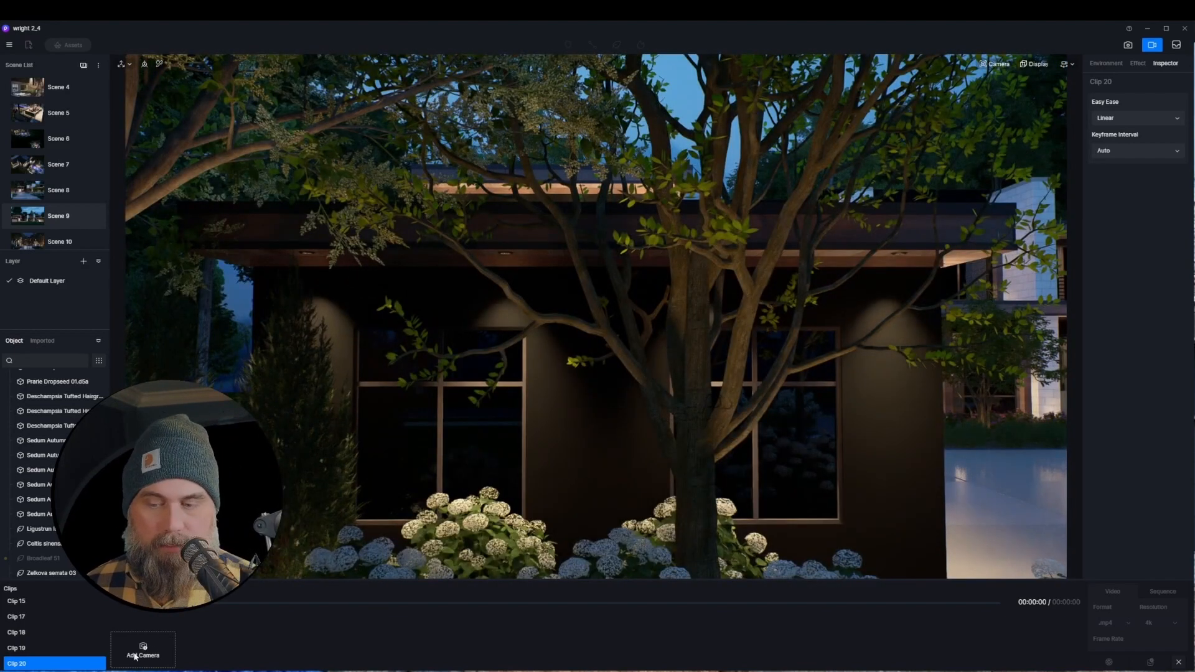
left_click(140, 653)
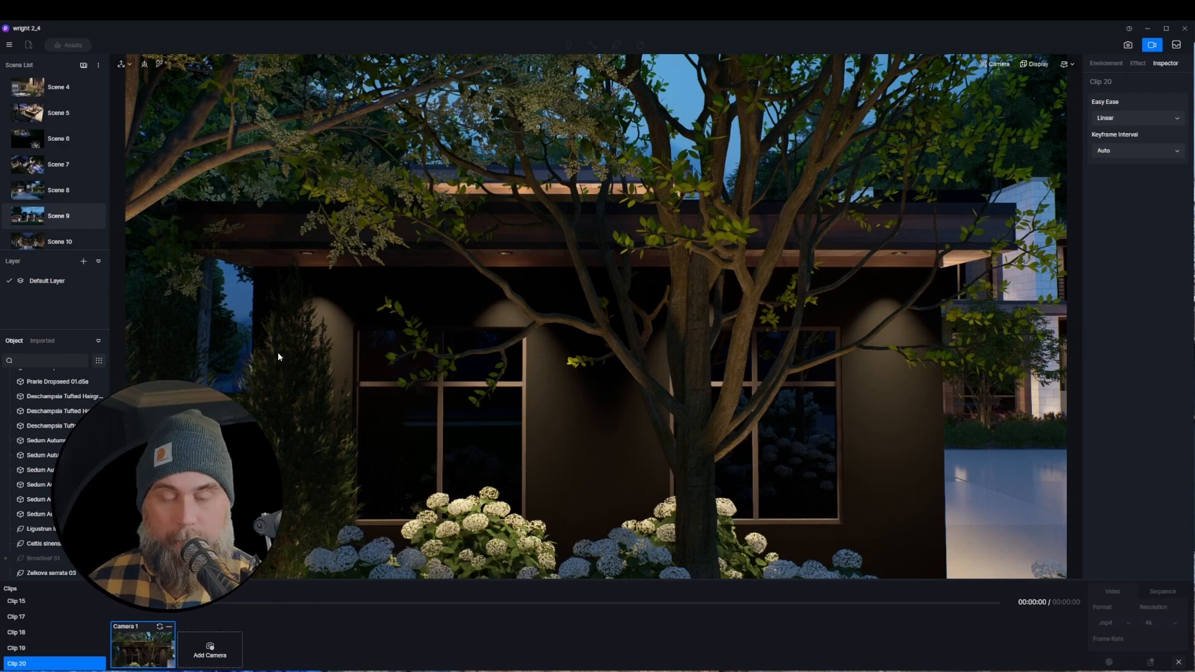
- Reframe the view sideways and lower so the hydrangeas fill the foreground in front of the garage wing's windows
key("a")
key("a")
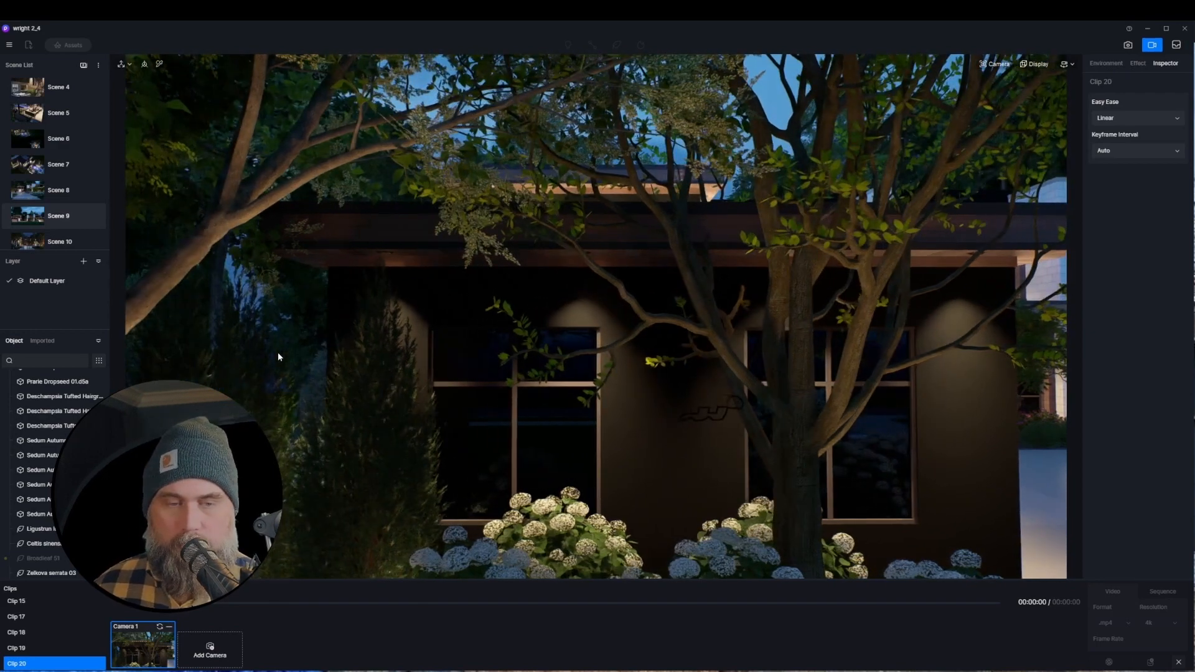
key("a")
key("a")
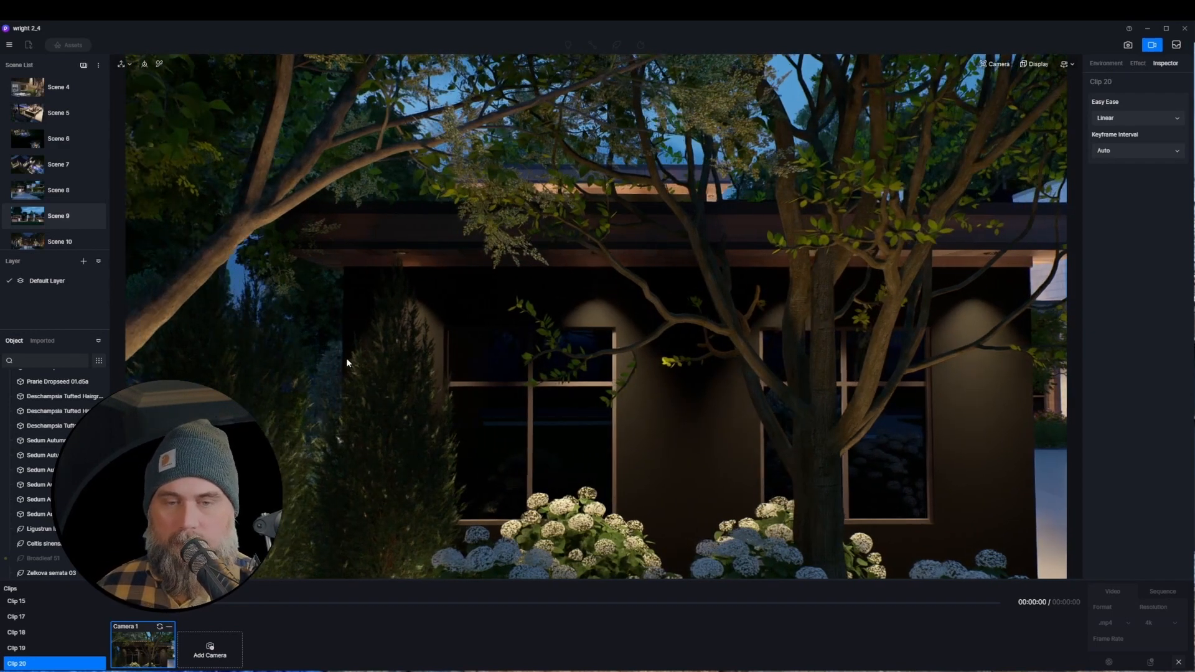
key("a")
right_click_drag(346, 358, 367, 358)
key("w")
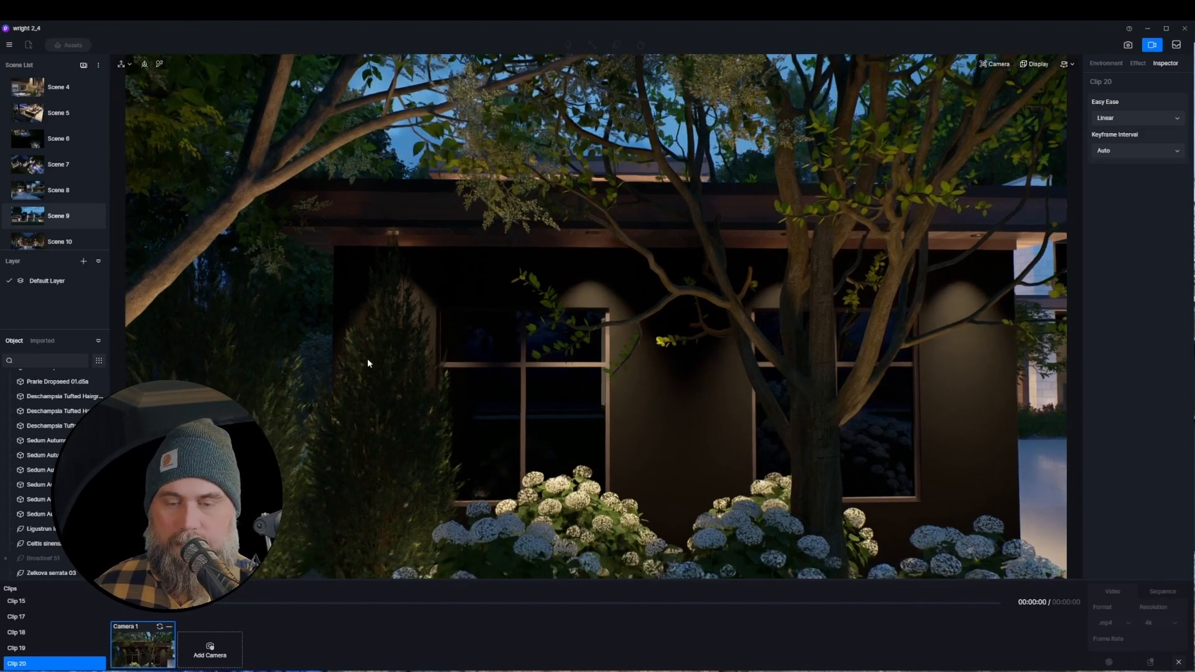
key("q")
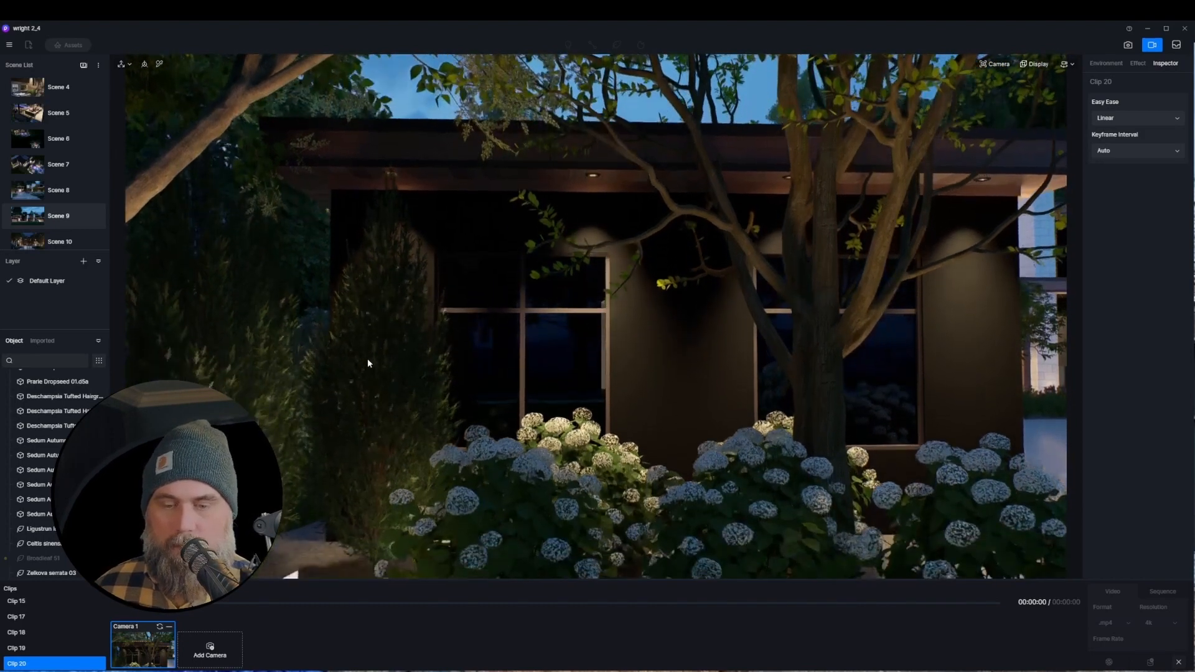
key("w")
- Enable the camera's depth of field and set its focus on the hydrangeas in the foreground
left_click(997, 63)
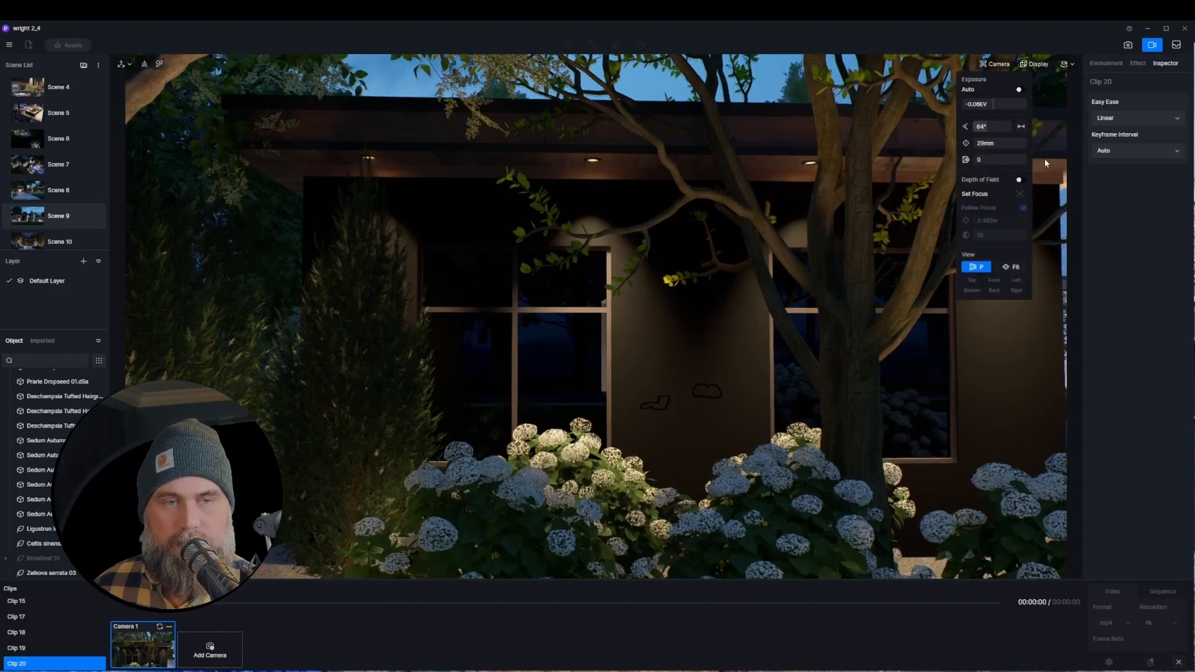
left_click(1019, 180)
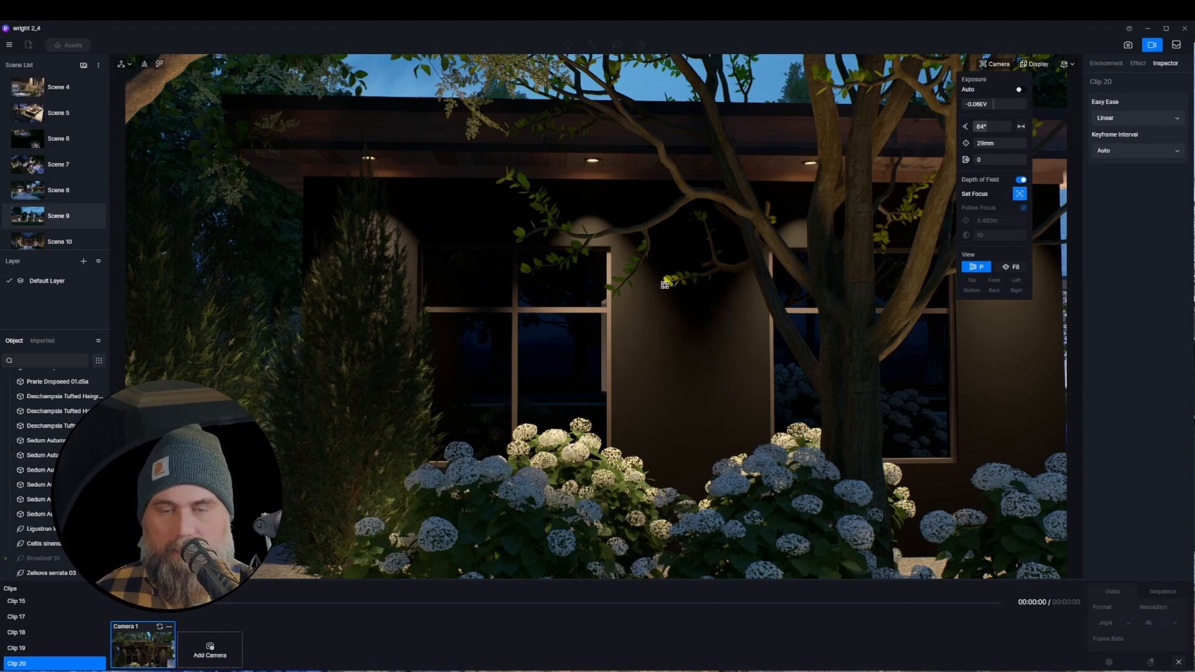
left_click(537, 483)
left_click_drag(1004, 235, 962, 237)
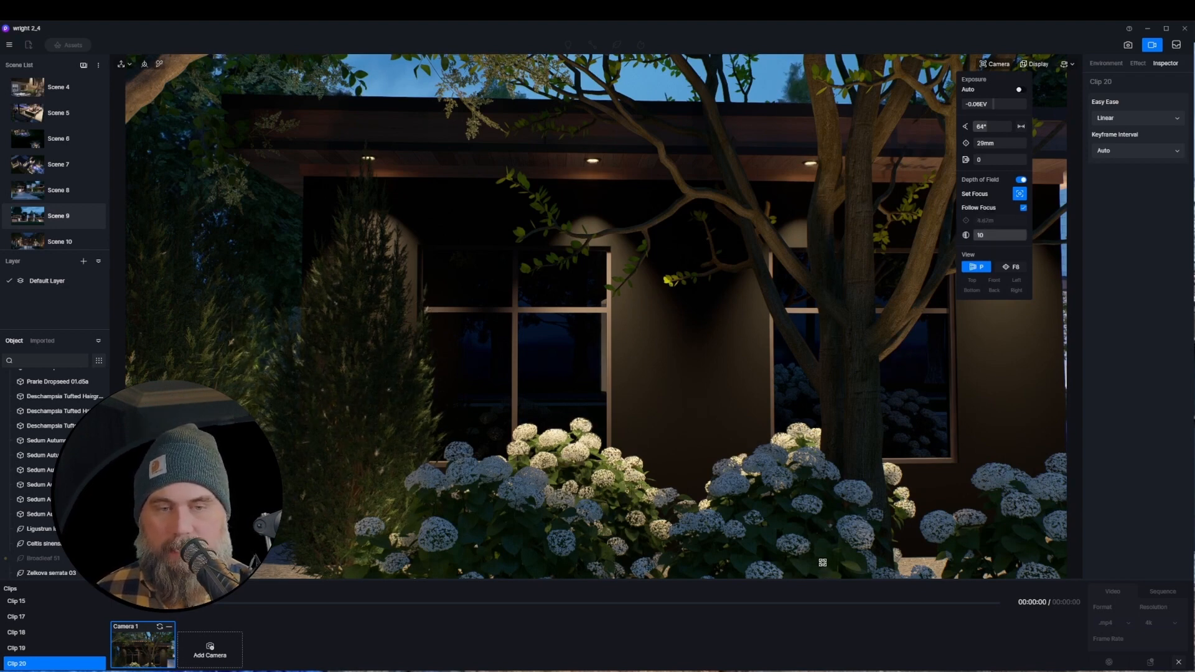
- Check the focus while moving the camera sideways toward the driveway, and turn off Follow Focus
key("d")
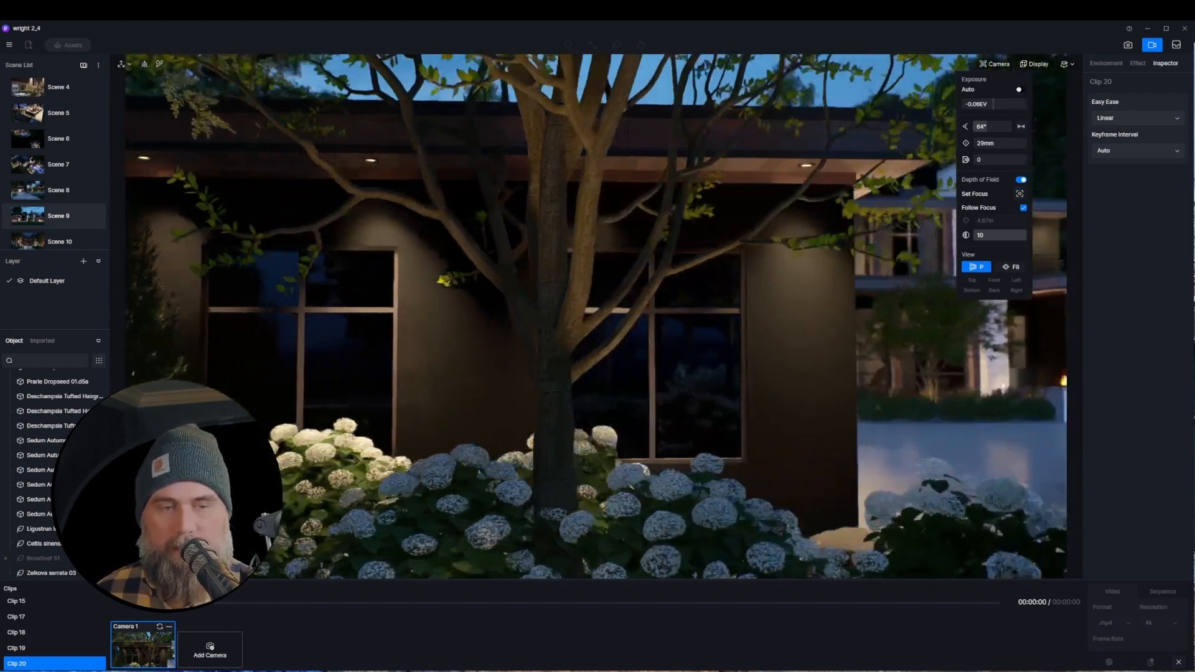
key("d")
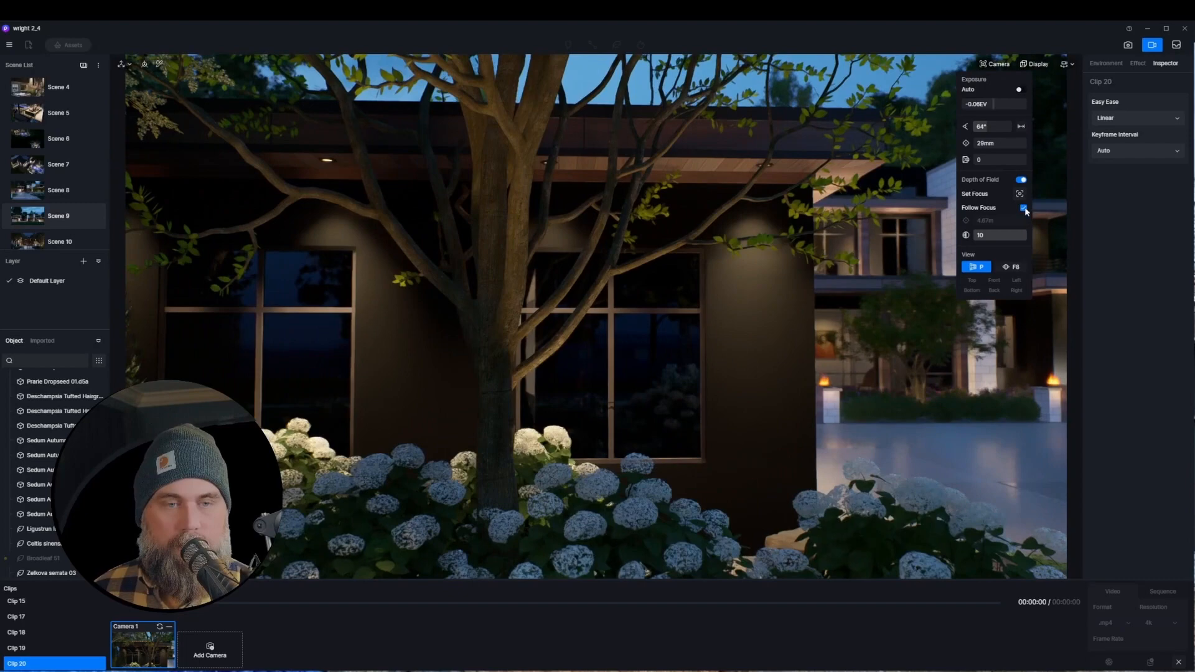
left_click(1024, 208)
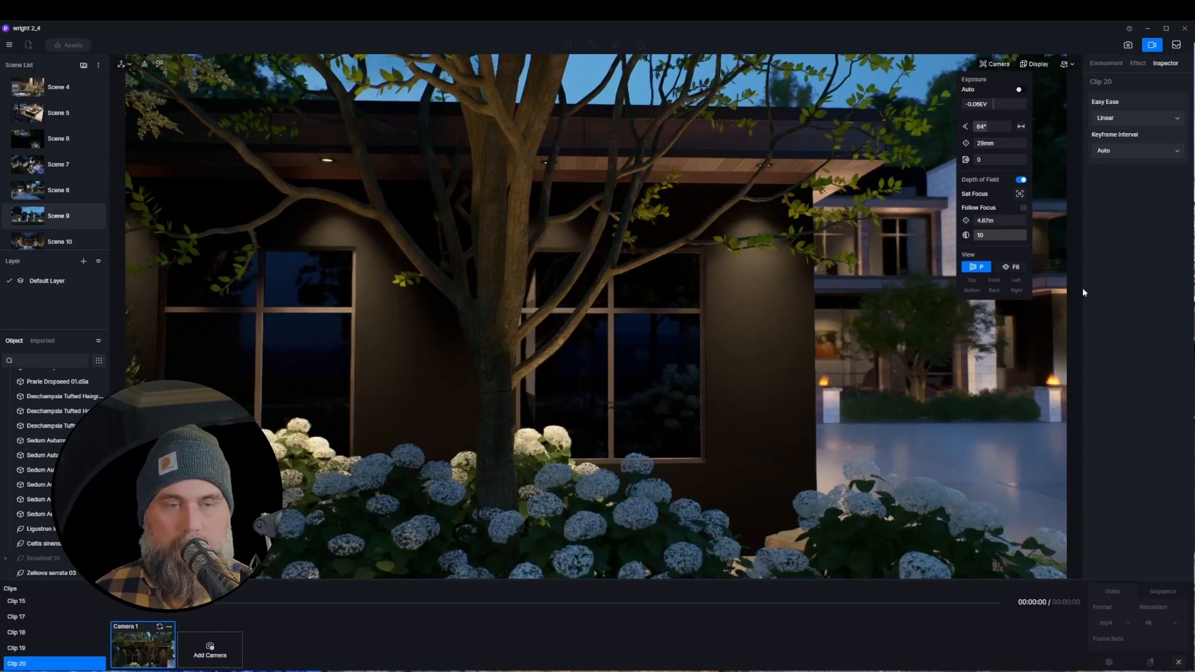
- Set the depth of field focus point again on the nearby planting, at a distance of about 3.88 m
key("a")
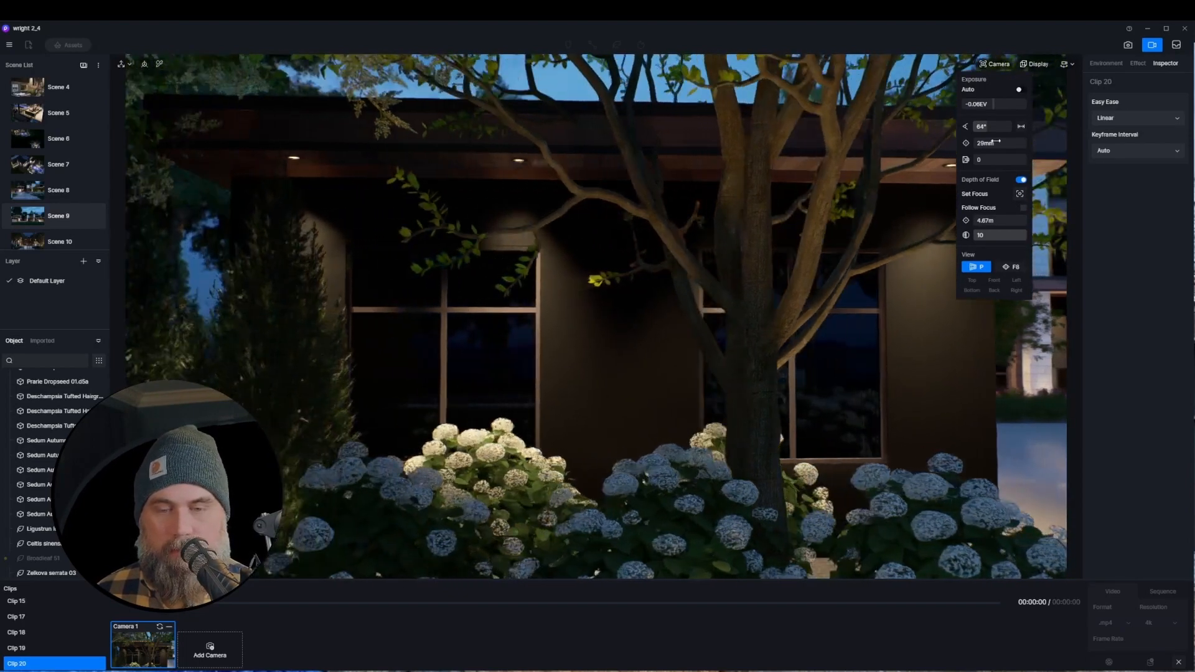
left_click(1019, 194)
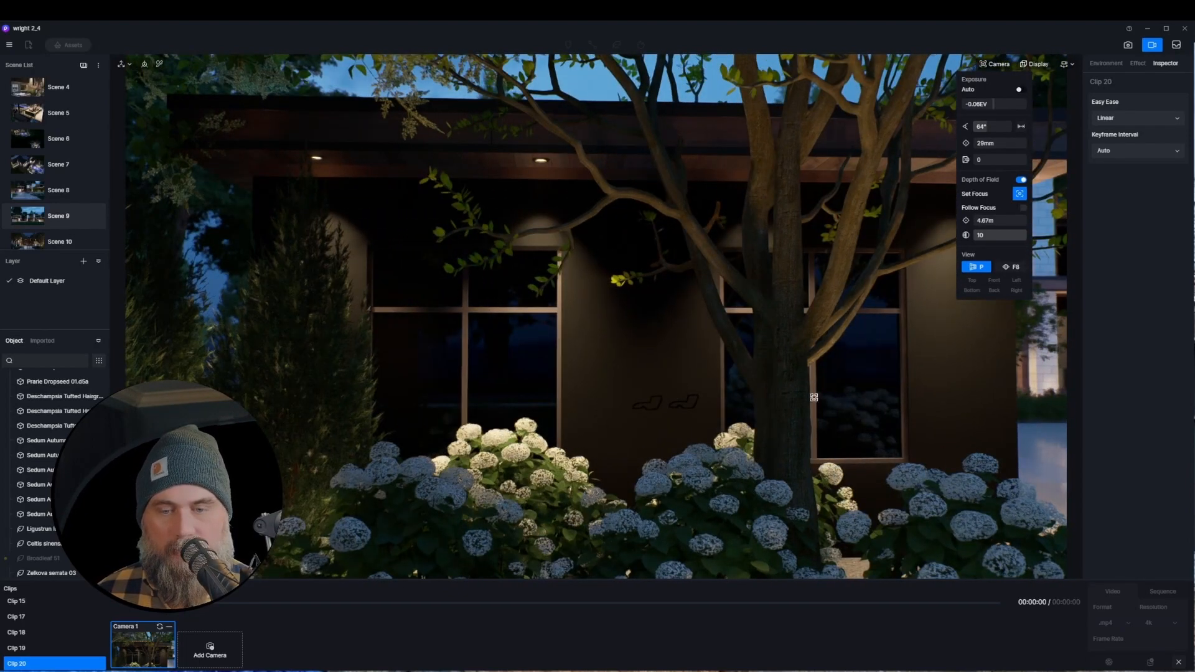
left_click(452, 473)
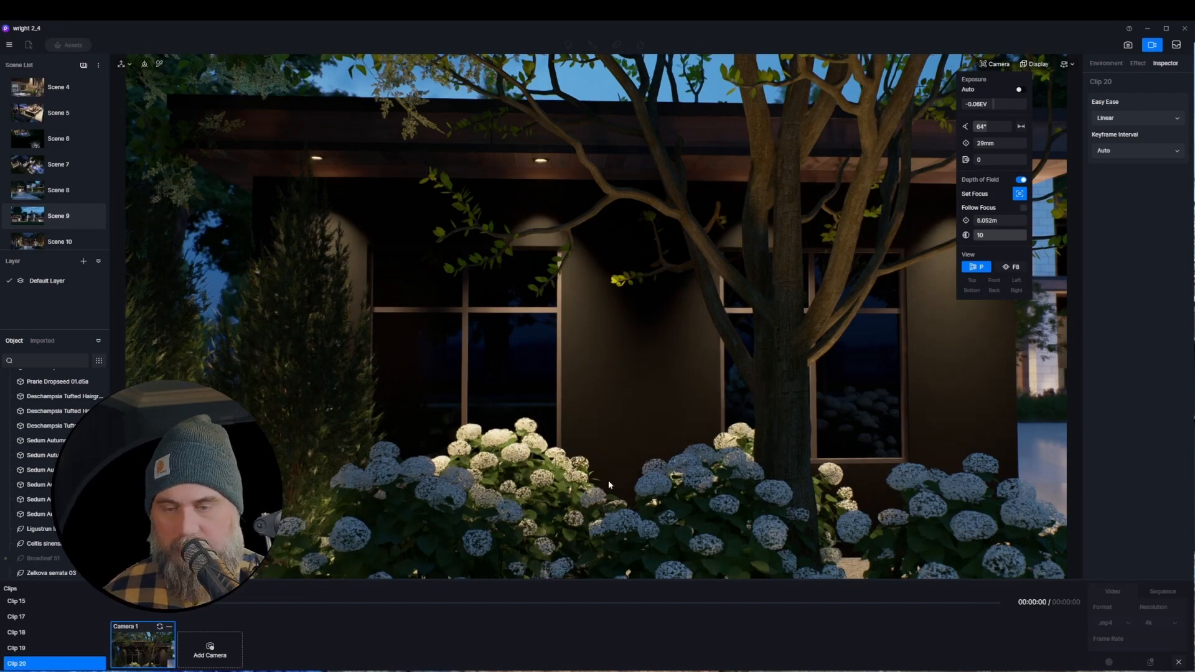
key("a")
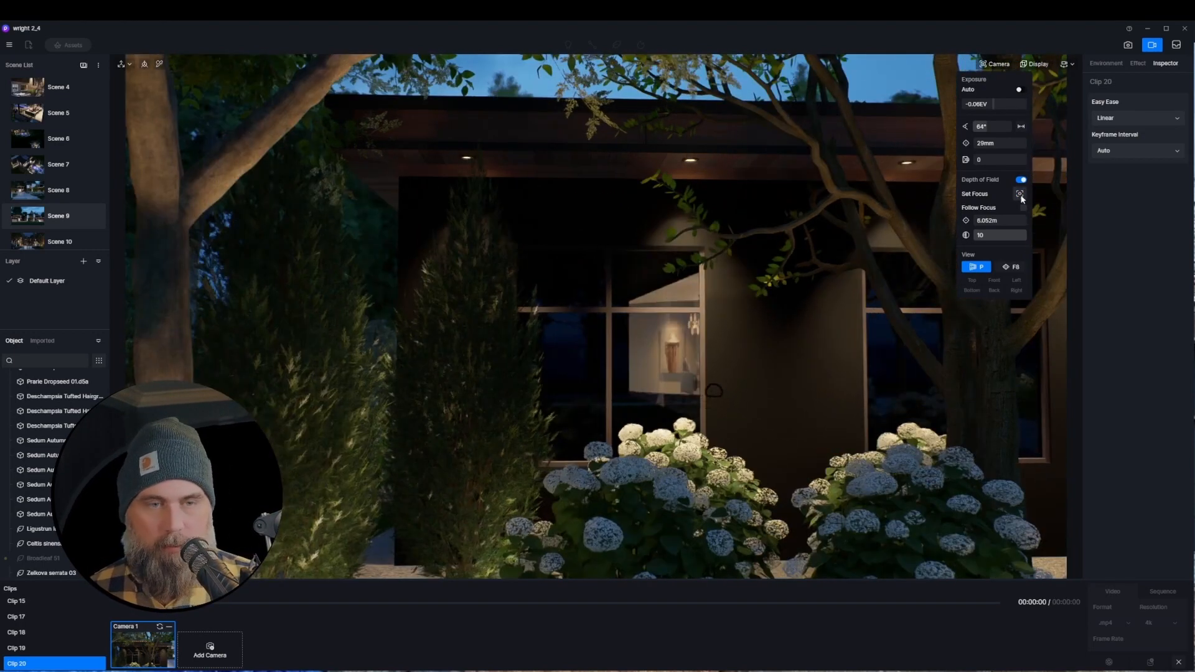
left_click(714, 391)
- Examine the depth of field blur along a sideways camera move from the evergreens past the hydrangeas to the driveway
key("a")
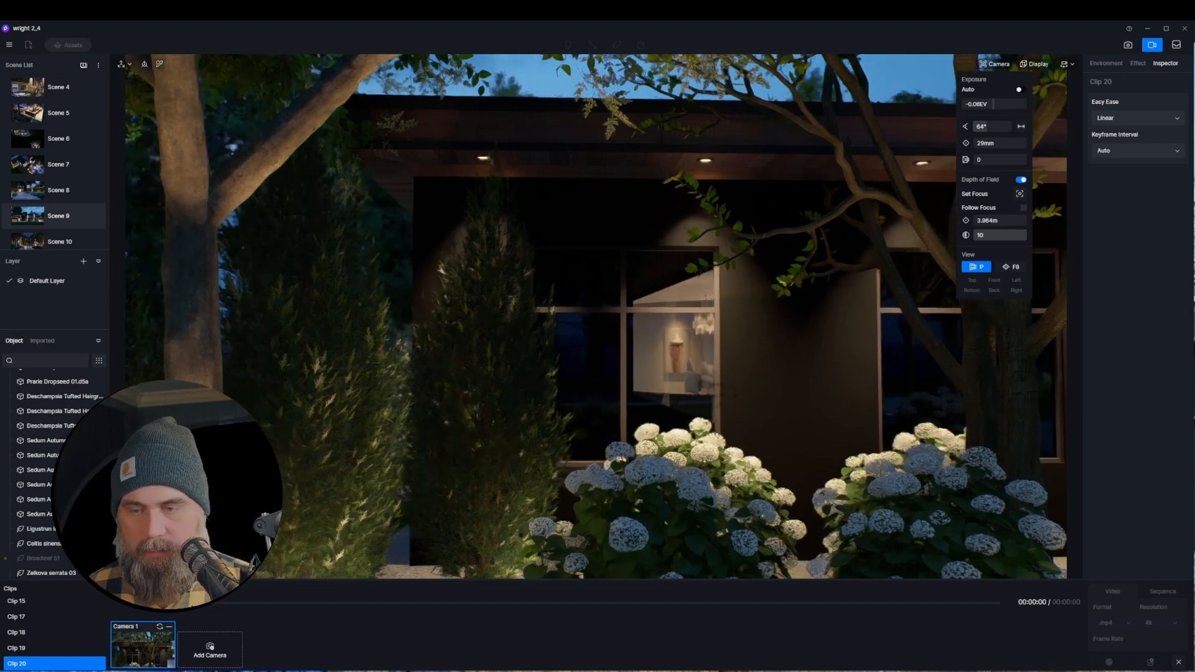
key("a")
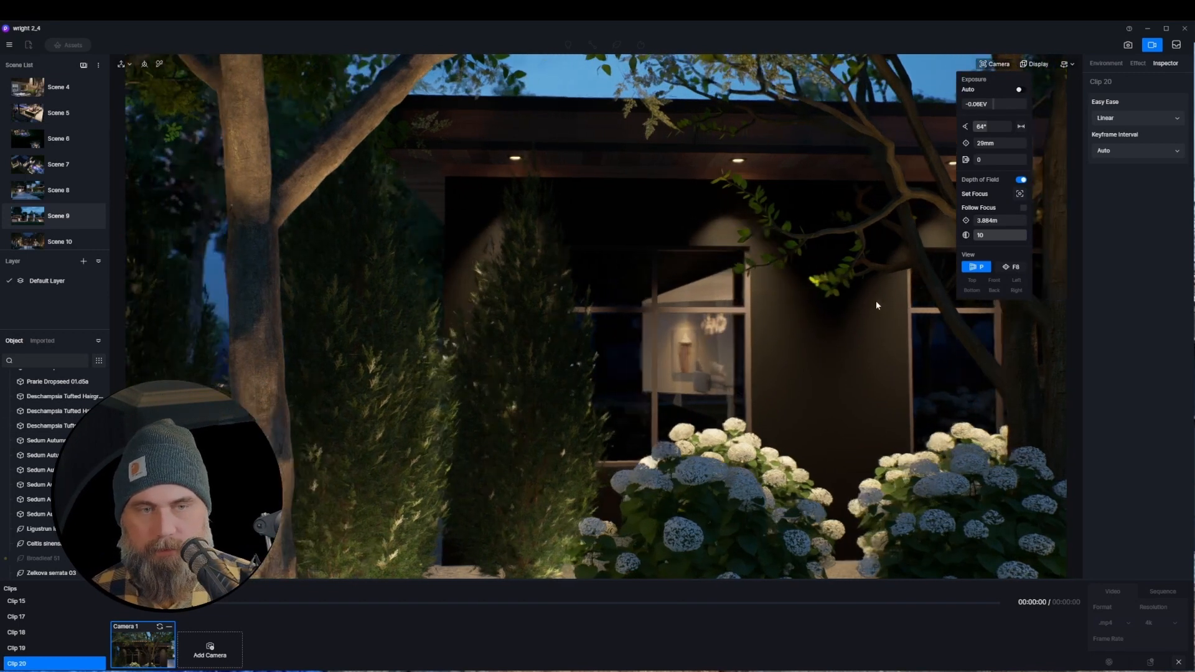
key("a")
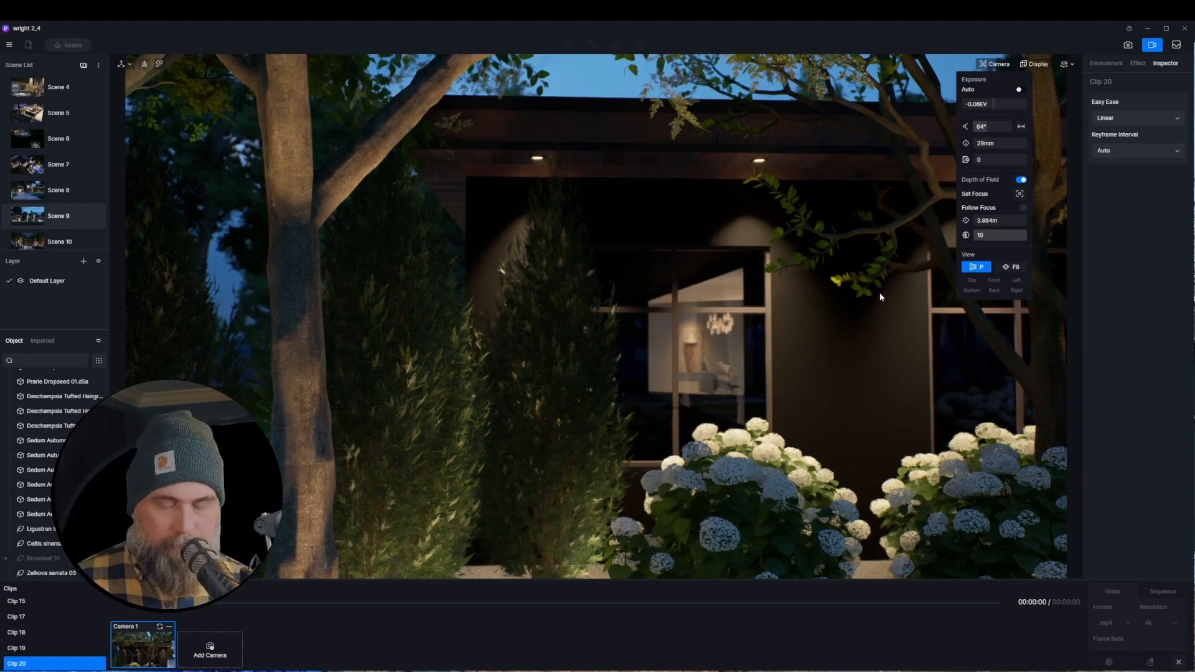
key("d")
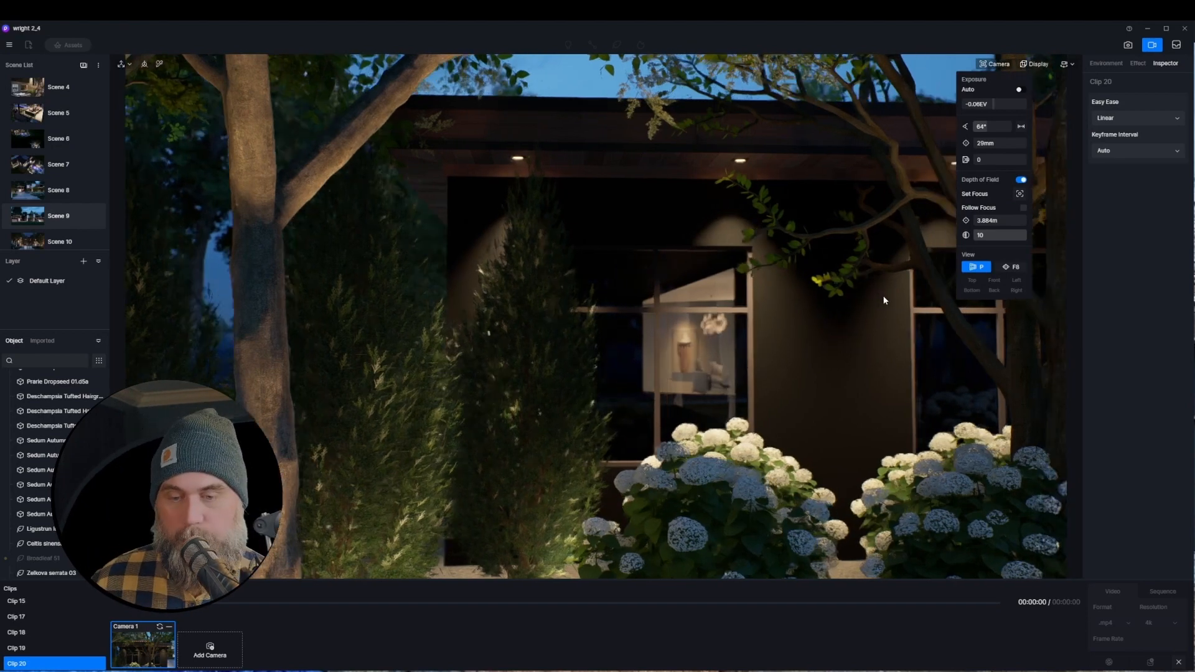
key("d")
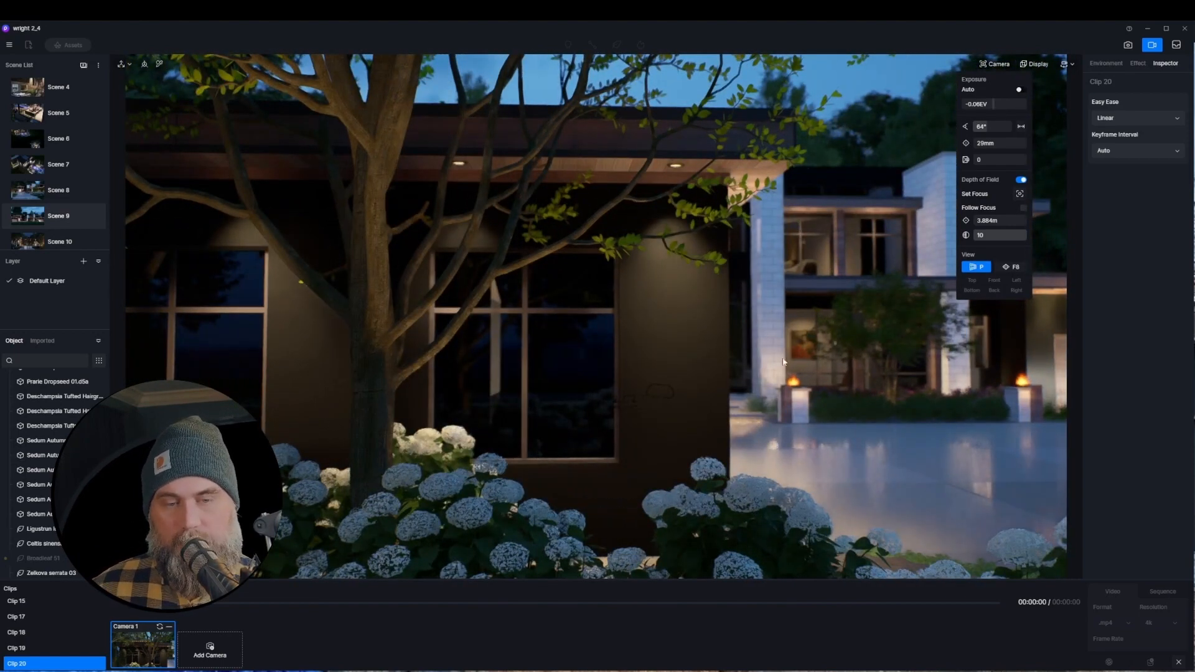
key("d")
key("d")
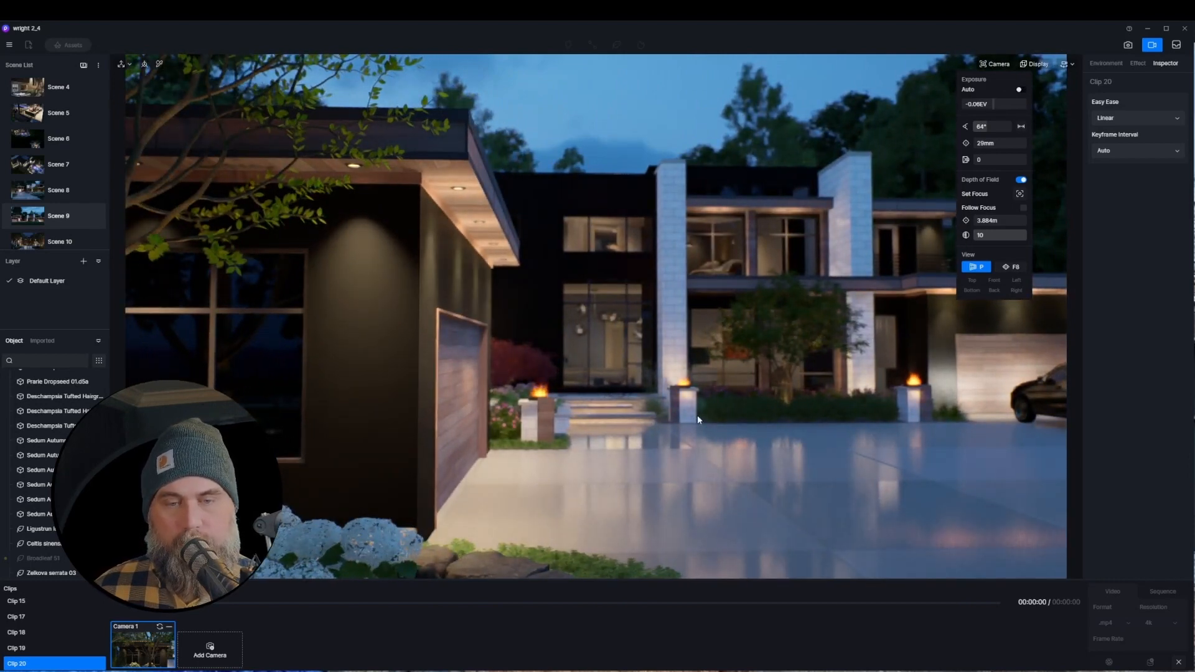
- Try the depth of field focus on the distant house and on the near tree trunk, at about 1.88 m
key("a")
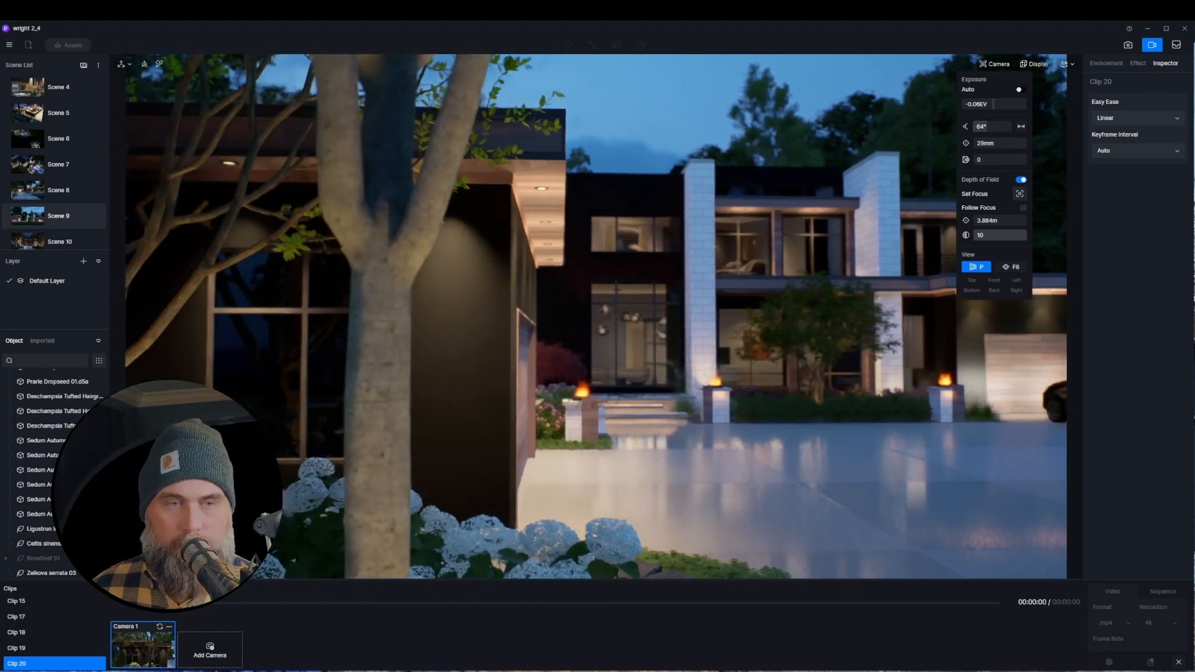
left_click(1019, 193)
left_click(943, 193)
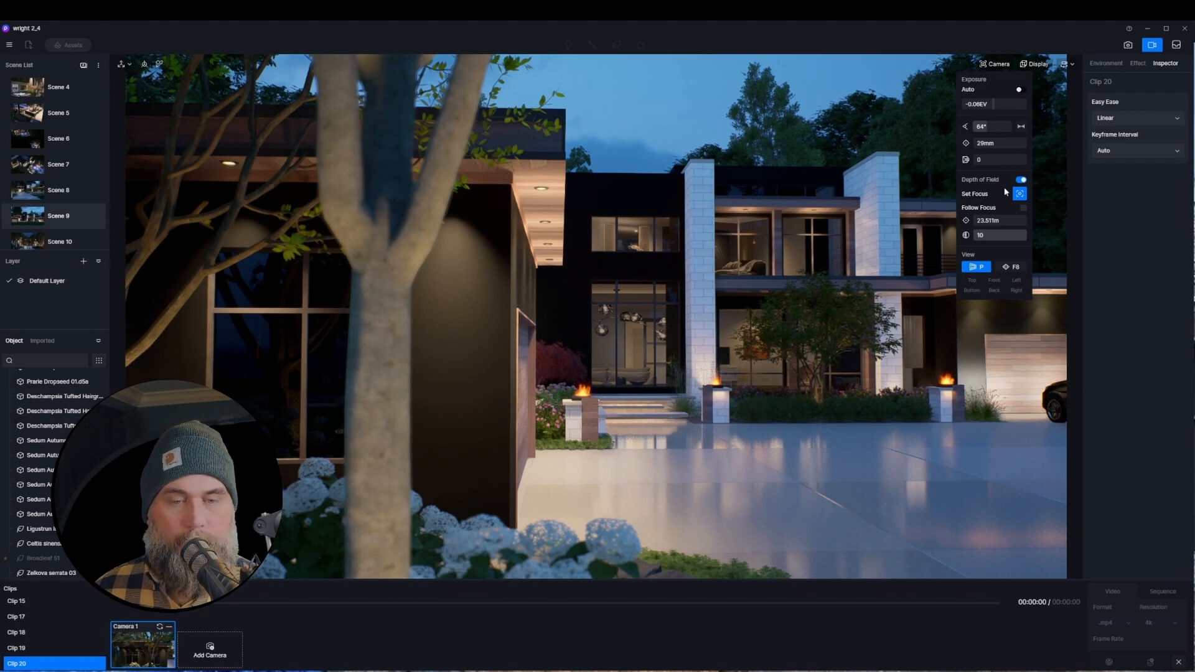
left_click(376, 367)
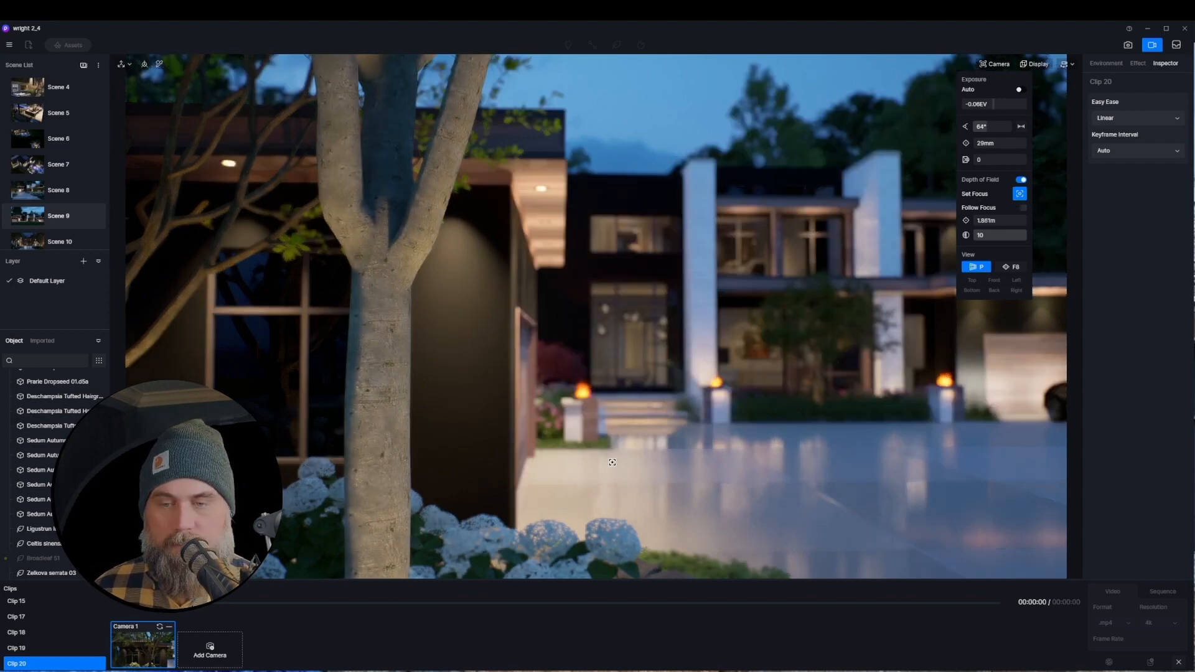
right_click(612, 462)
- Set the focus on the hydrangeas at 5.135 m and update the first camera with the view of the evergreens and tree
key("a")
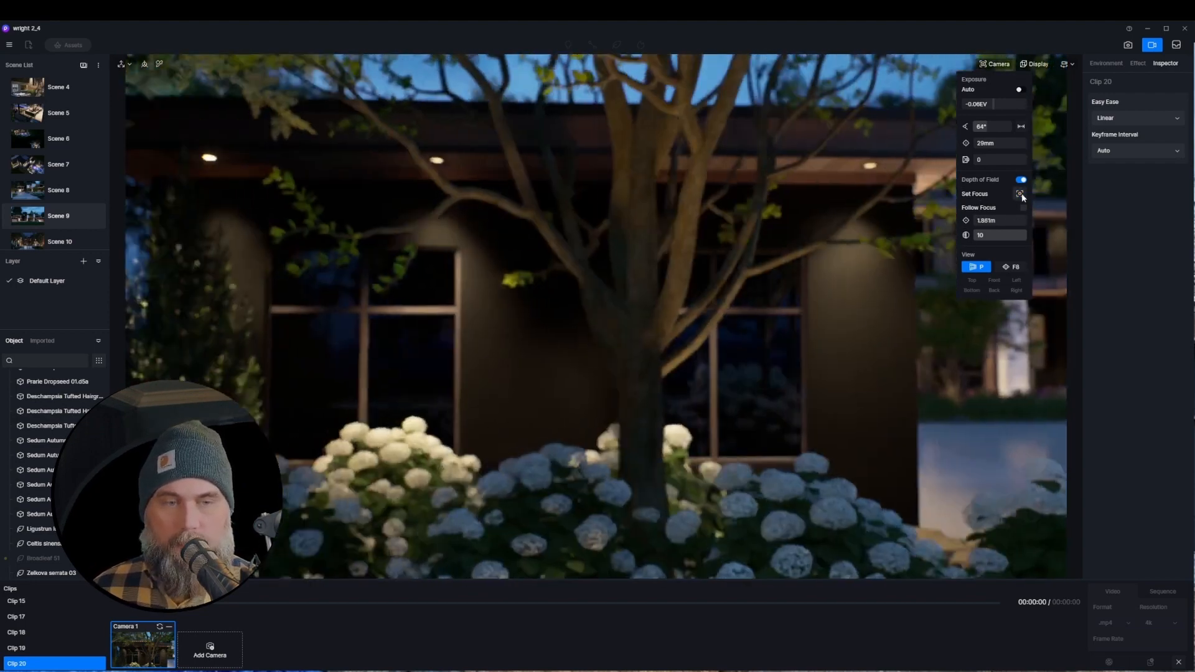
left_click(1019, 194)
left_click(564, 562)
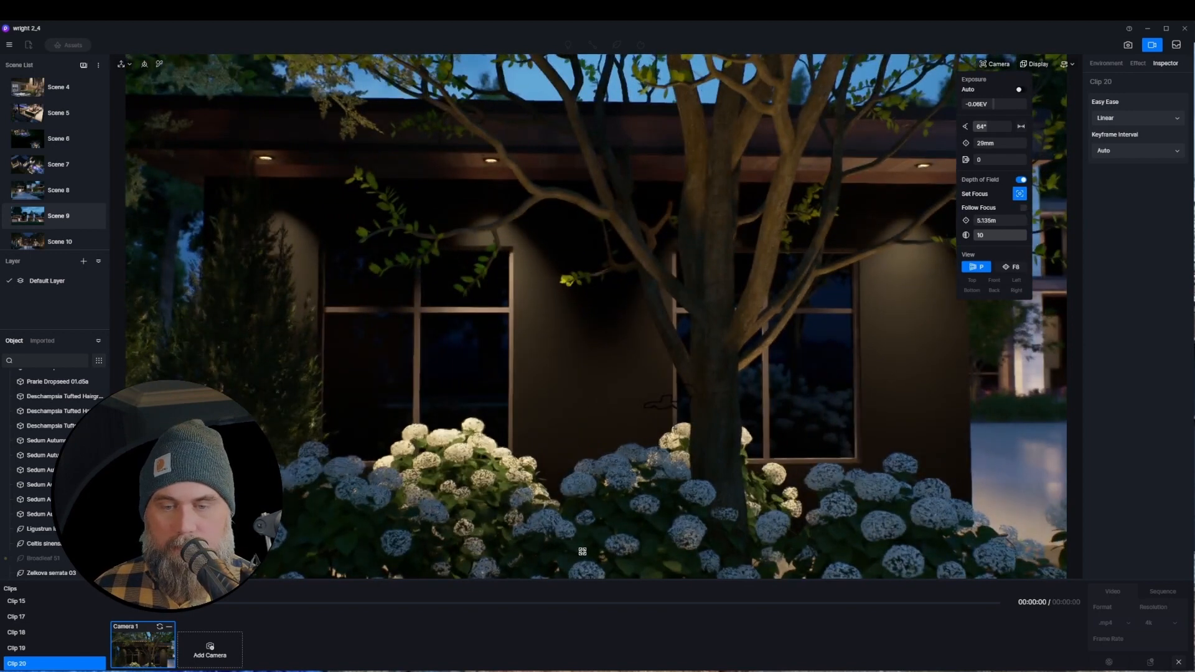
key("a")
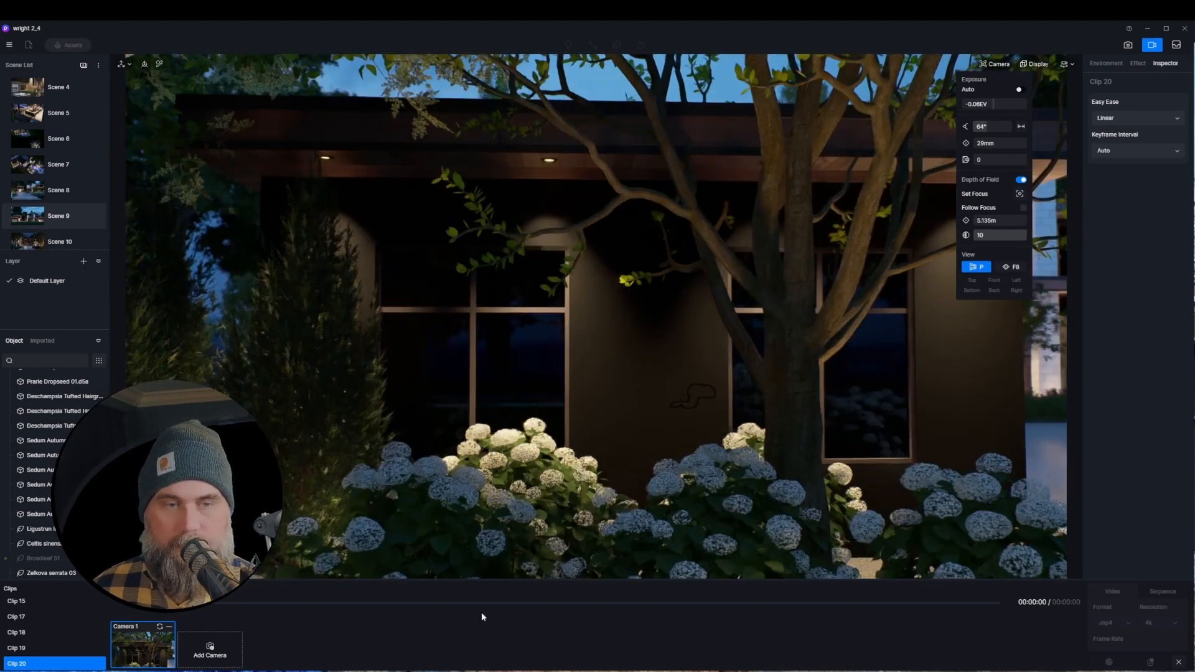
left_click(160, 628)
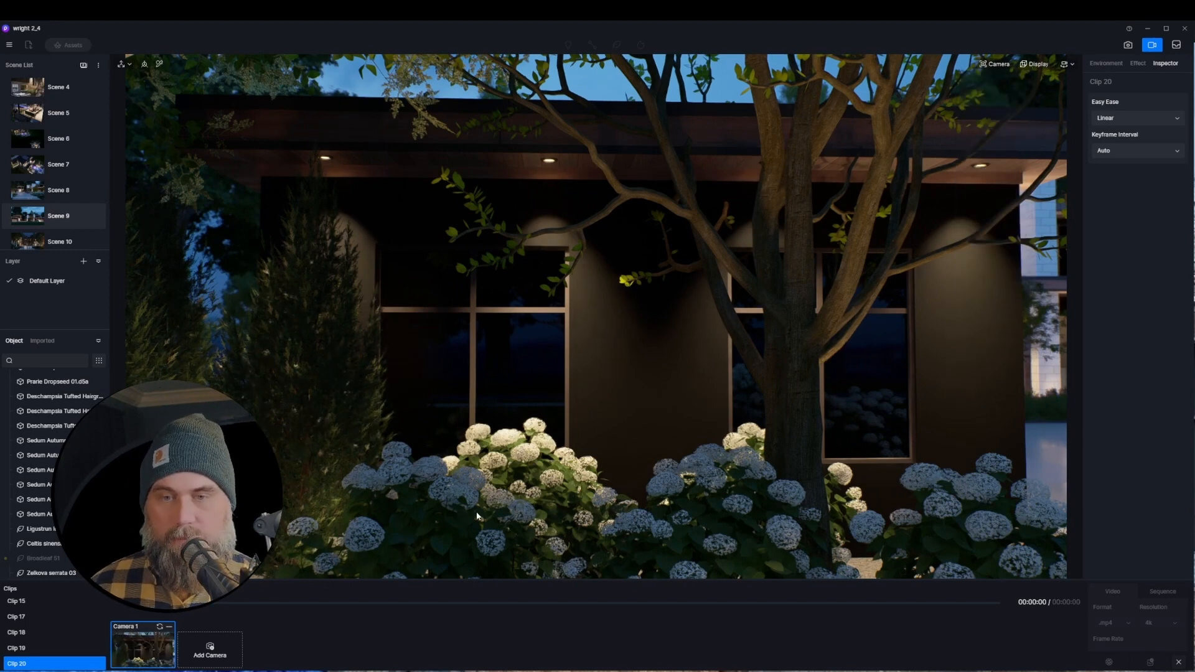
mouse_move(469, 508)
right_mouse_down()
mouse_move(492, 502)
mouse_move(463, 507)
right_mouse_up()
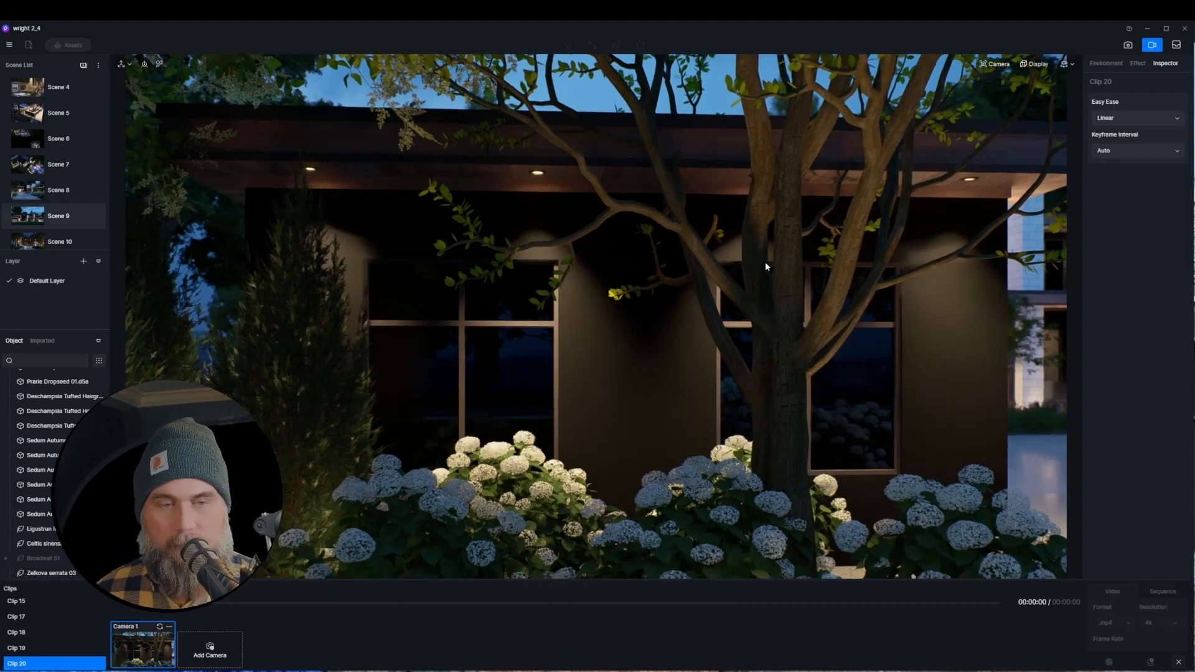
- Move the camera sideways past the hydrangeas until the driveway and house entrance show on either side of the pale tree trunk
key("d")
key("d")
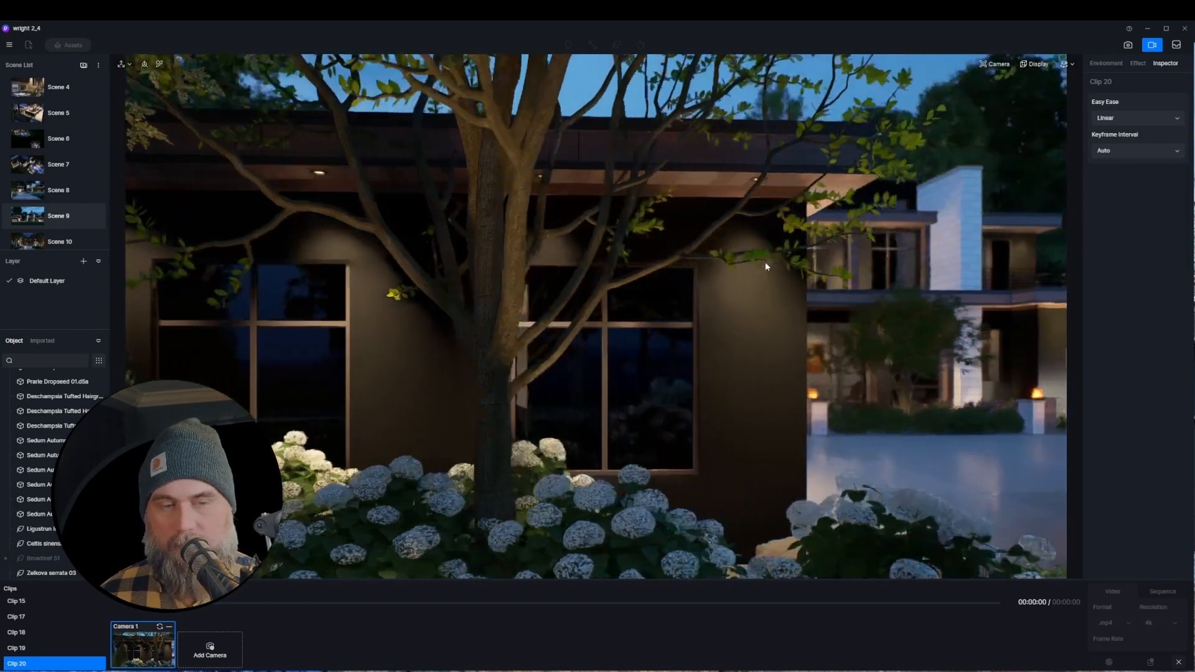
key("d")
key("d")
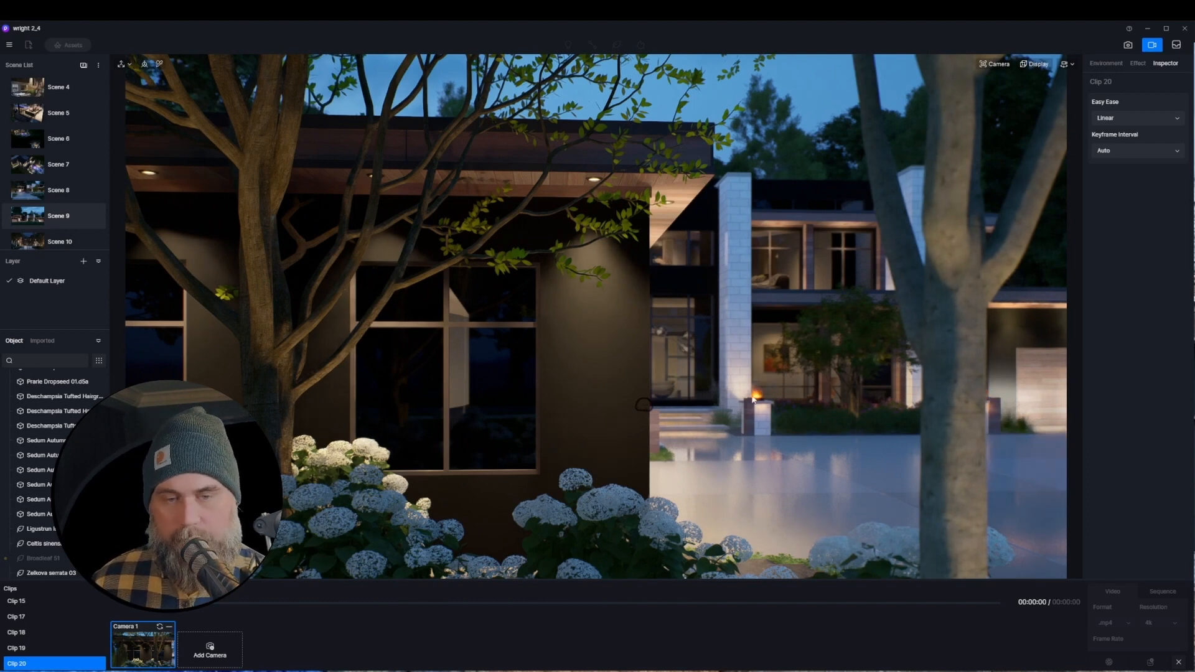
key("d")
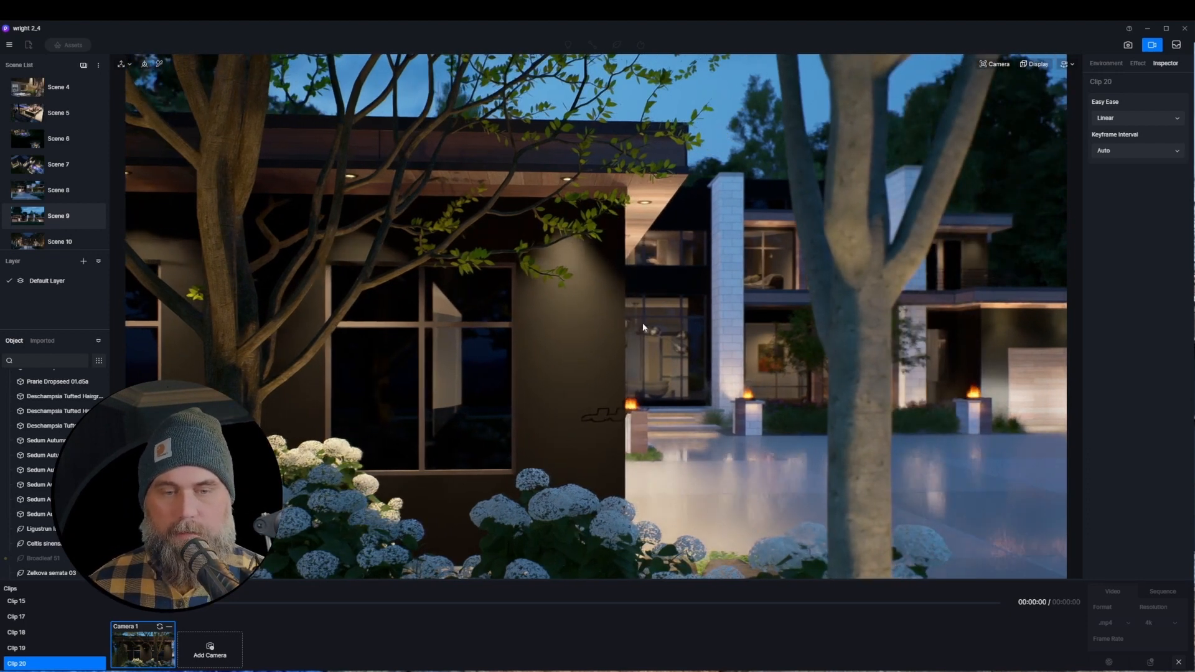
key("d")
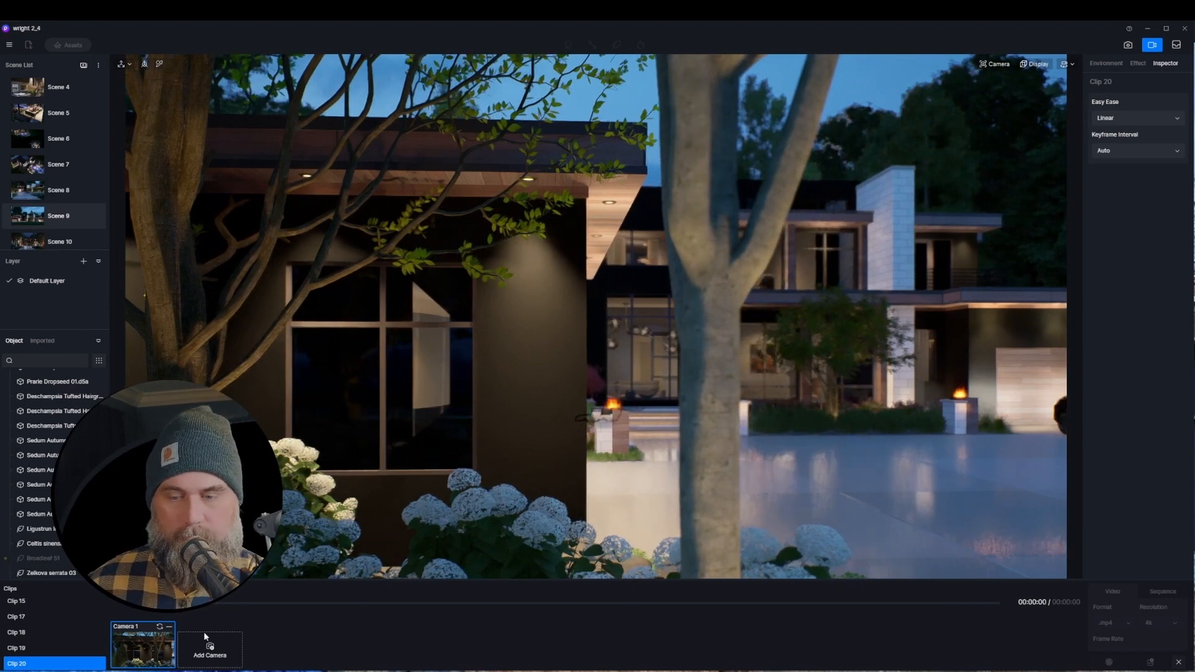
- Set the depth of field focus on the distant house at 26.469 m and add this view as the clip's second camera
left_click(994, 63)
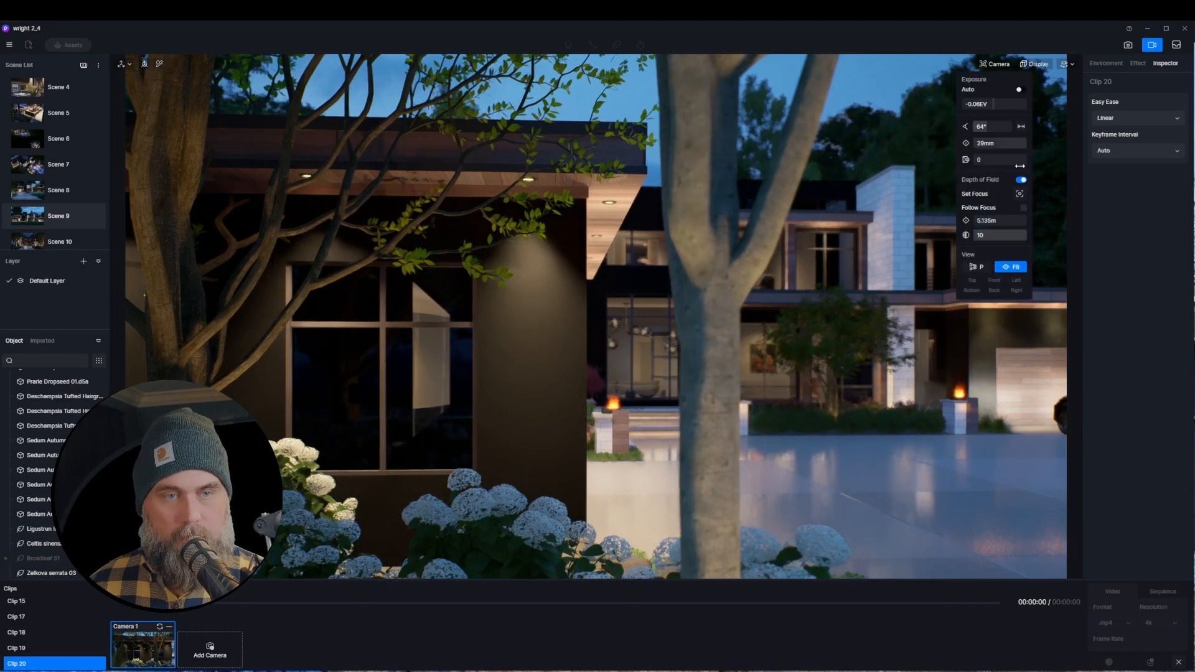
left_click(1019, 193)
left_click(812, 339)
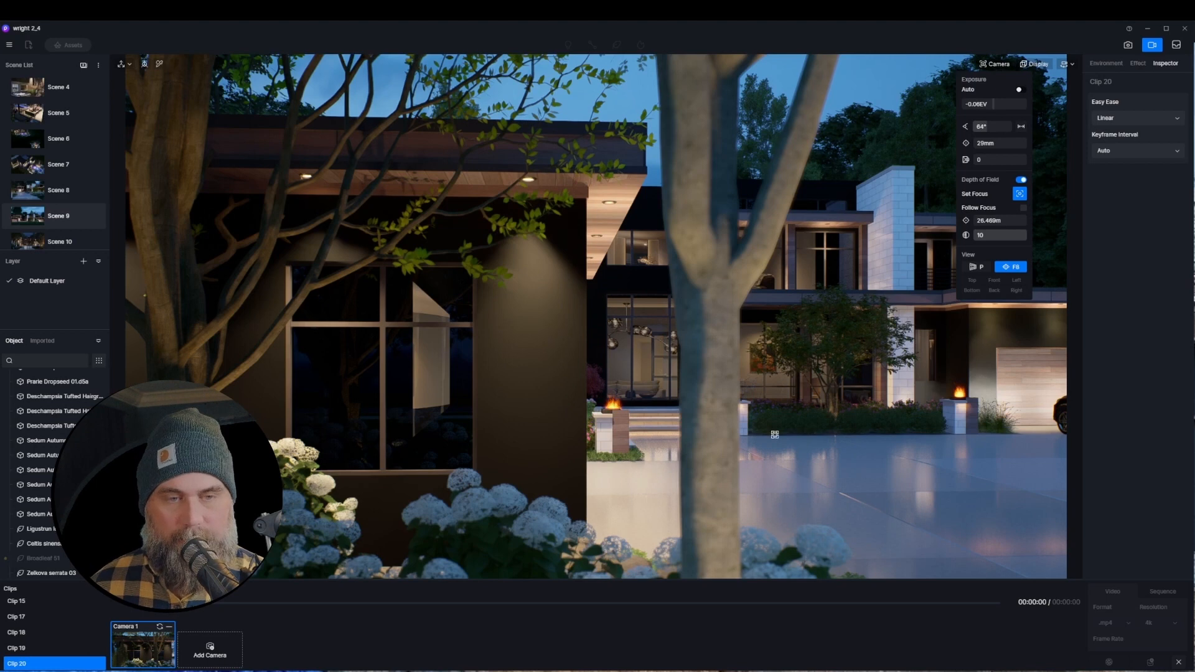
left_click(248, 659)
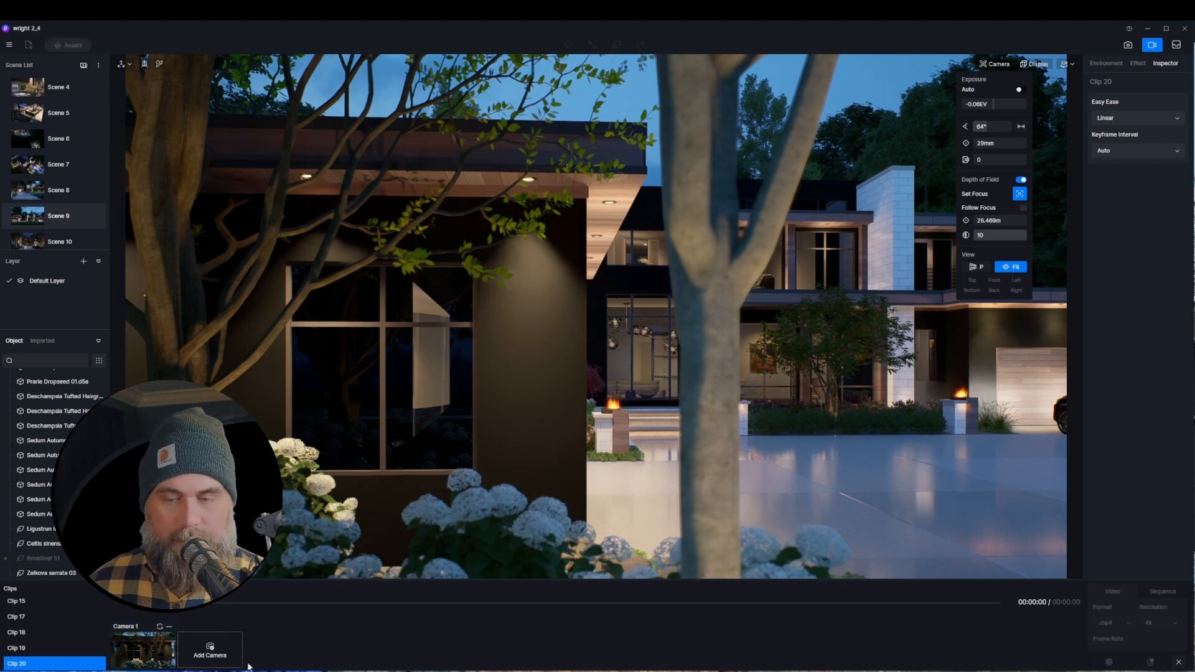
left_click(209, 650)
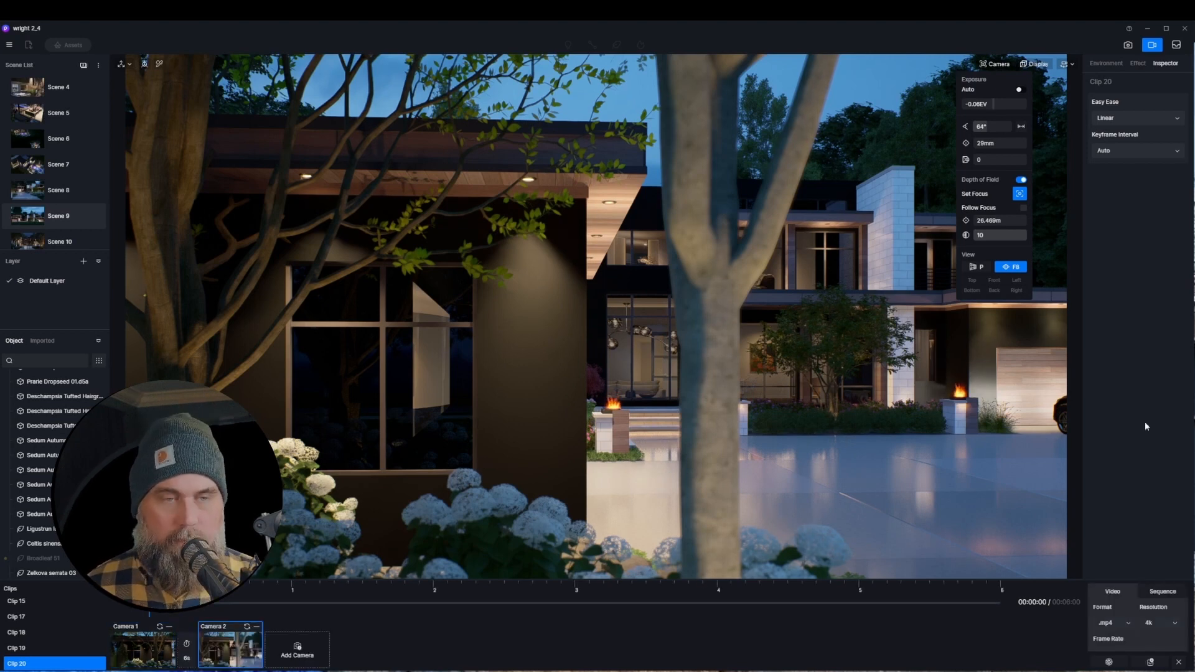
- Review the clip's Keyframe Interval and Easy Ease options, keeping Auto and Linear
left_click(1126, 154)
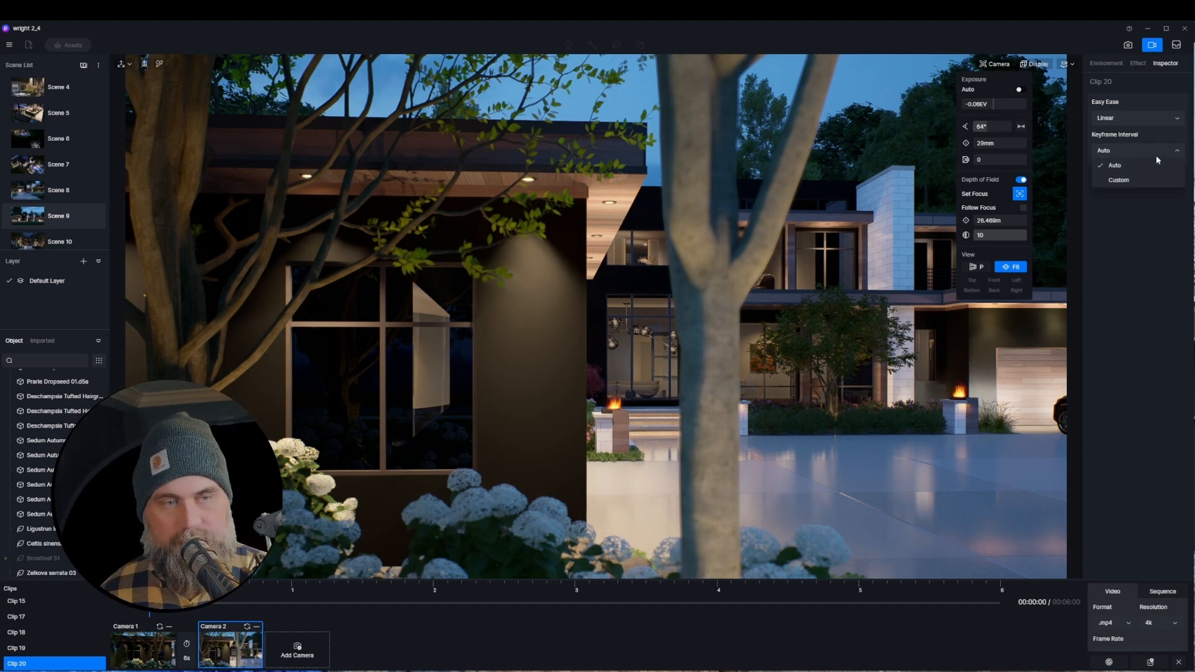
left_click(1149, 149)
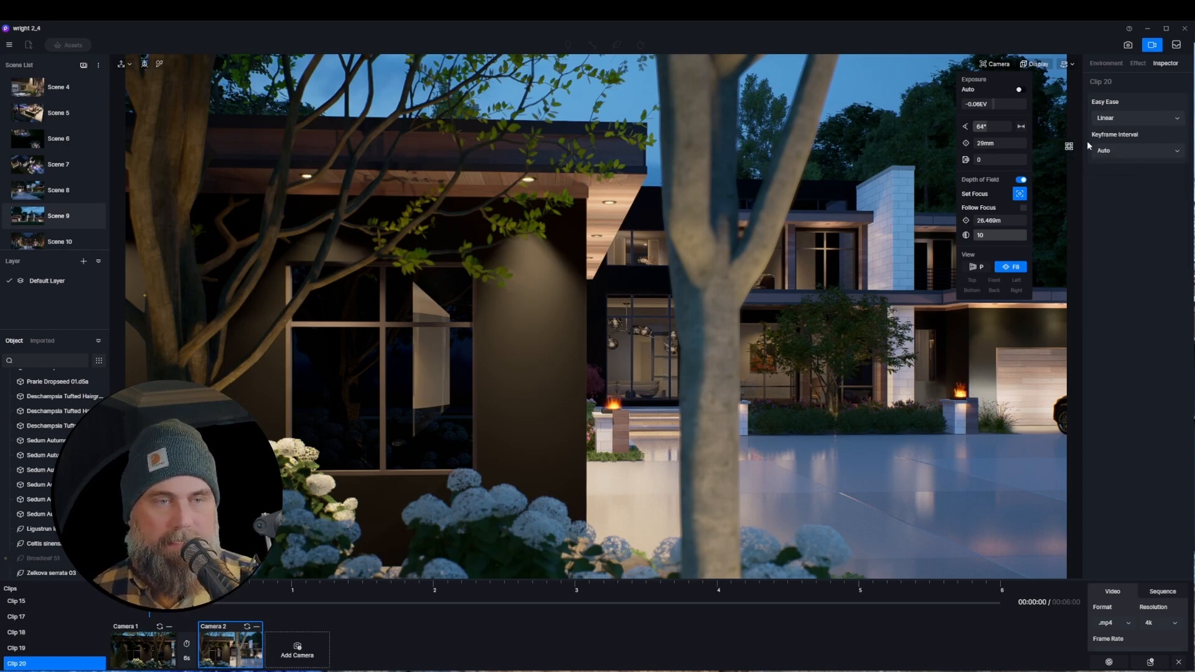
left_click(1116, 119)
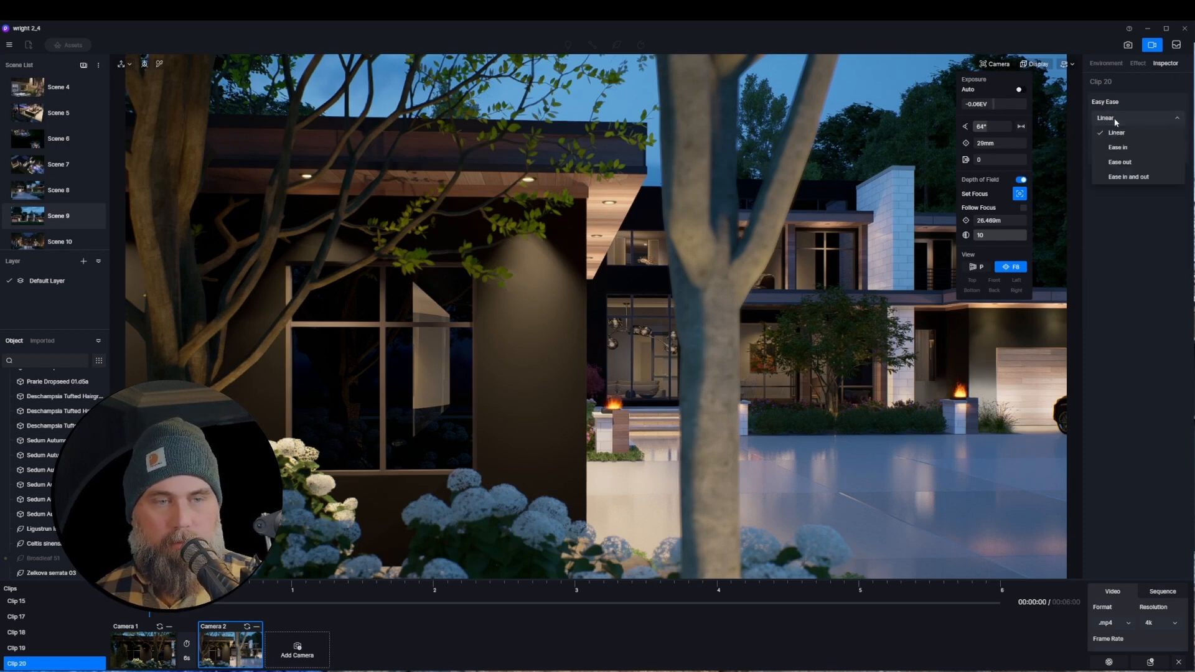
left_click(1115, 132)
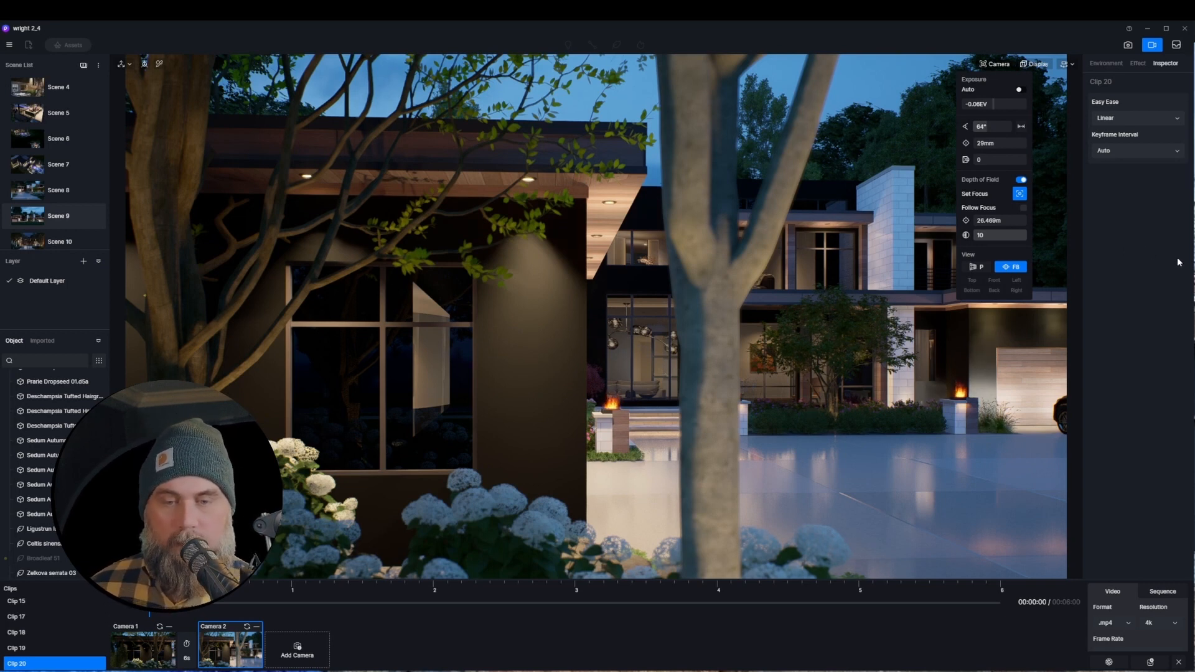
- Play back the sideways camera move between the two cameras at its six-second duration
left_click(752, 377)
key("d")
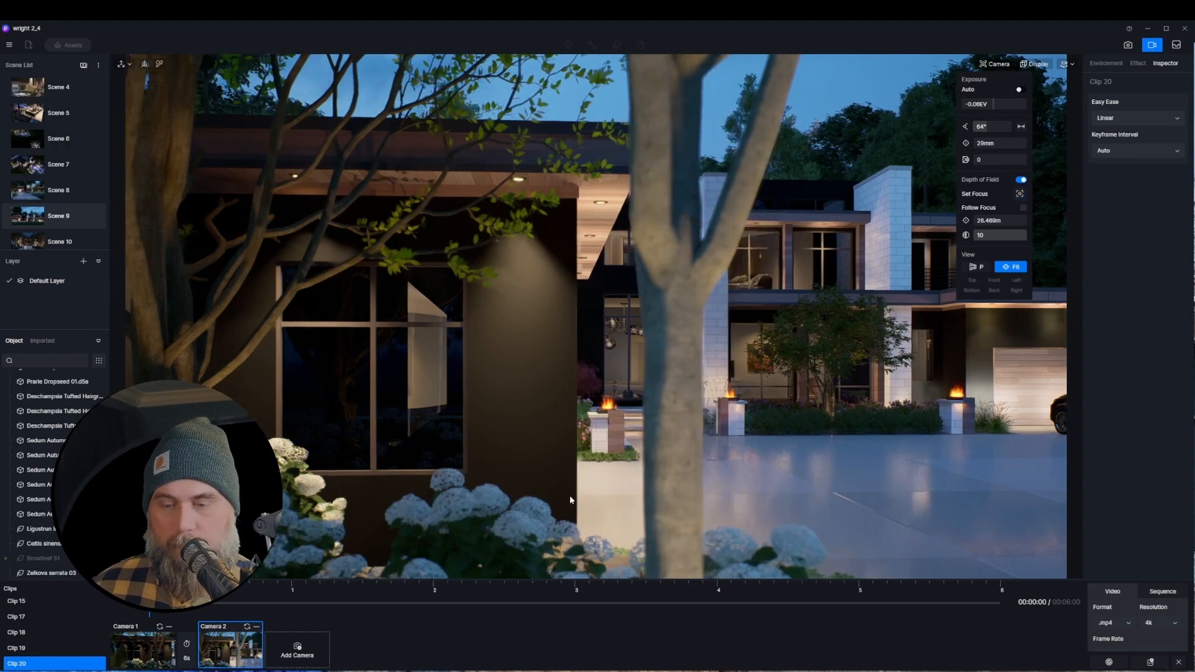
key("space")
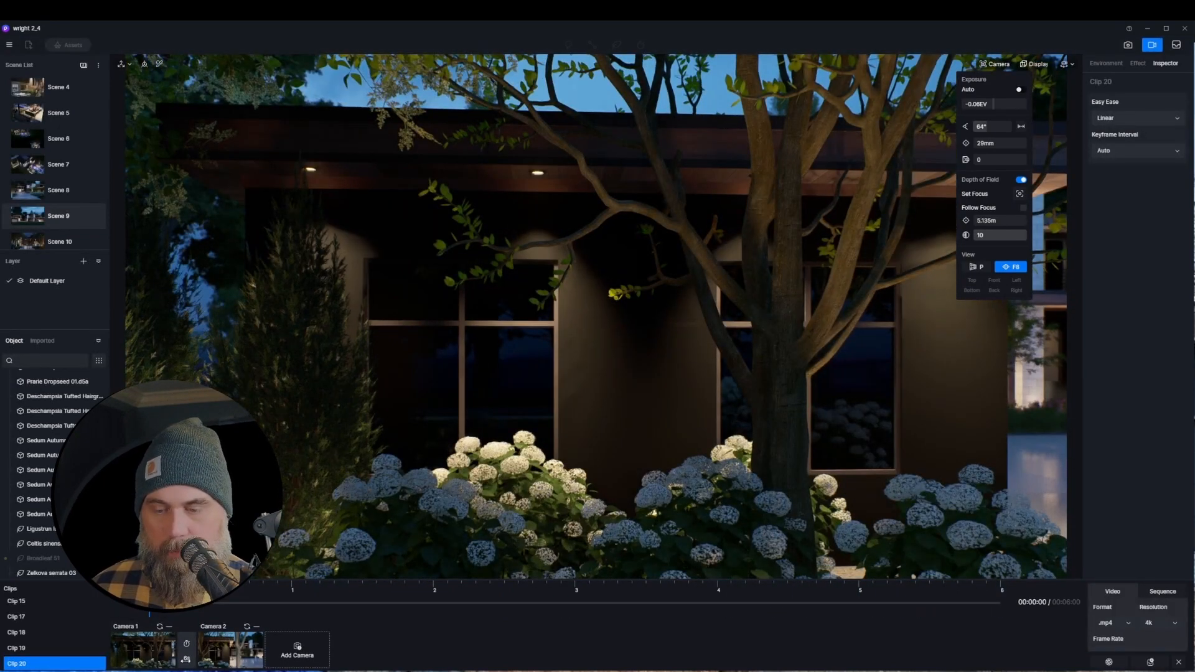
- Set the duration between the two cameras to 3 seconds and preview the clip
left_click(184, 650)
type("3")
key("Return")
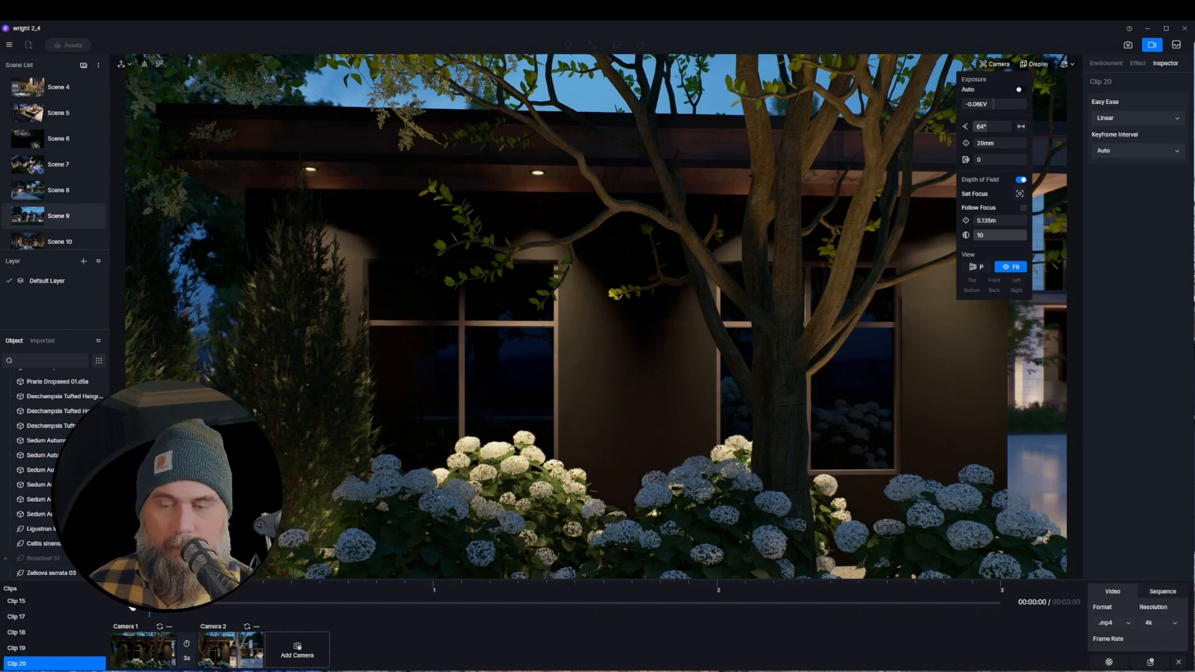
key("space")
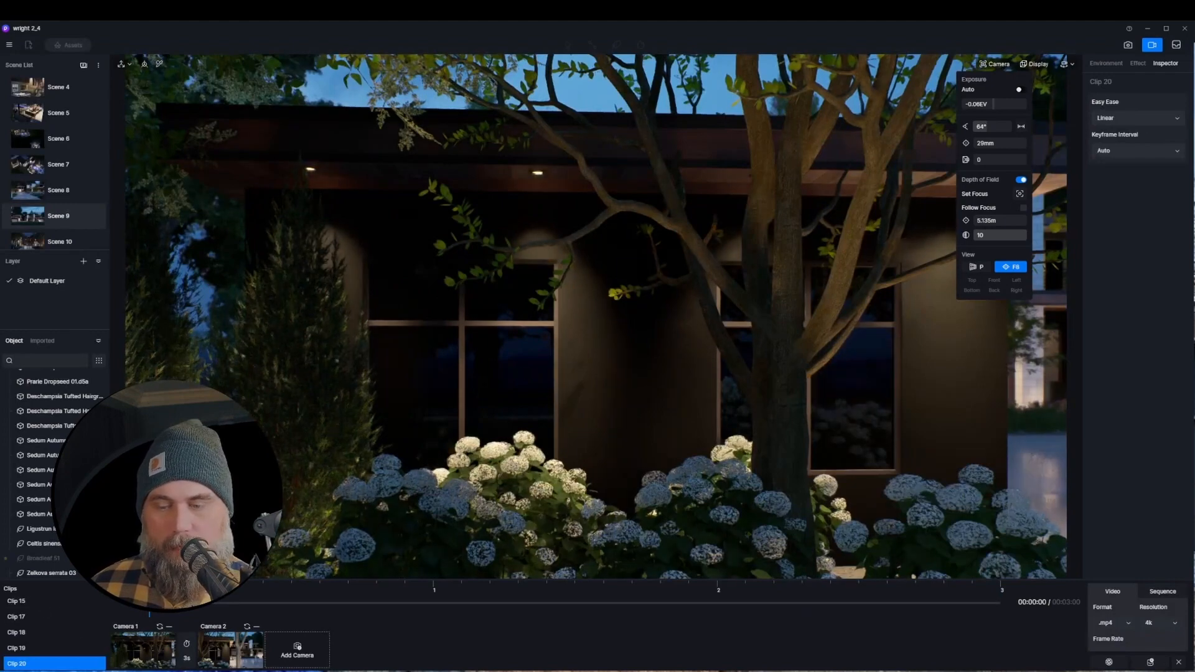
- Set the duration between the two cameras to 4 seconds and play back the clip to check its pace
left_click(186, 658)
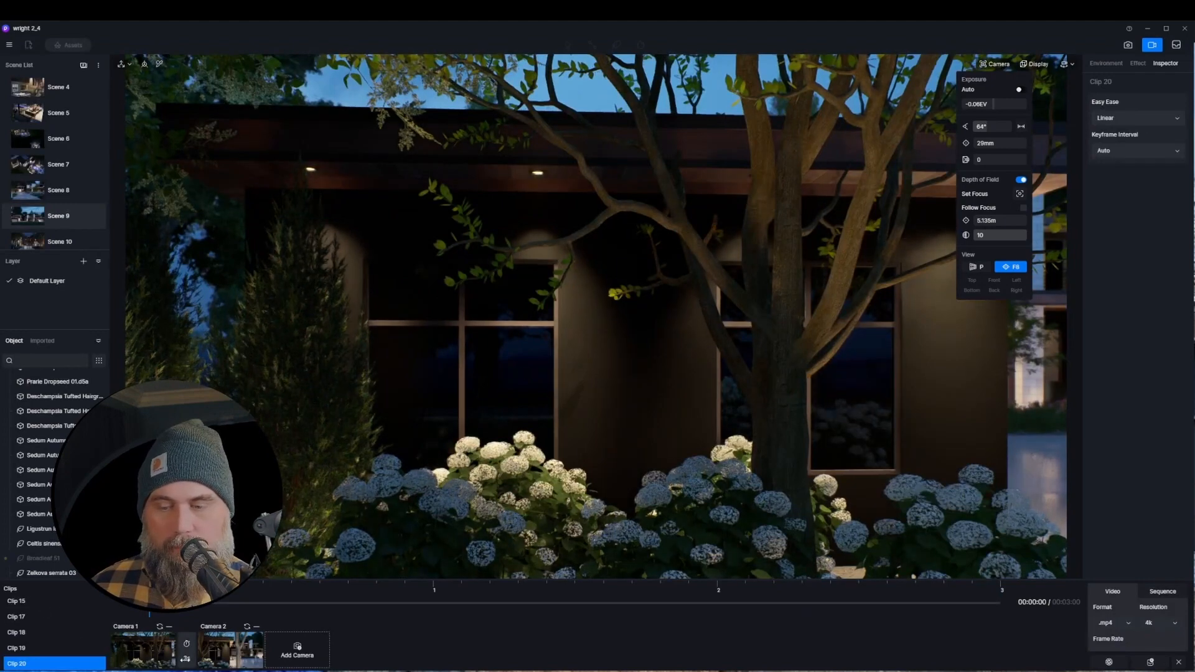
type("4")
key("Return")
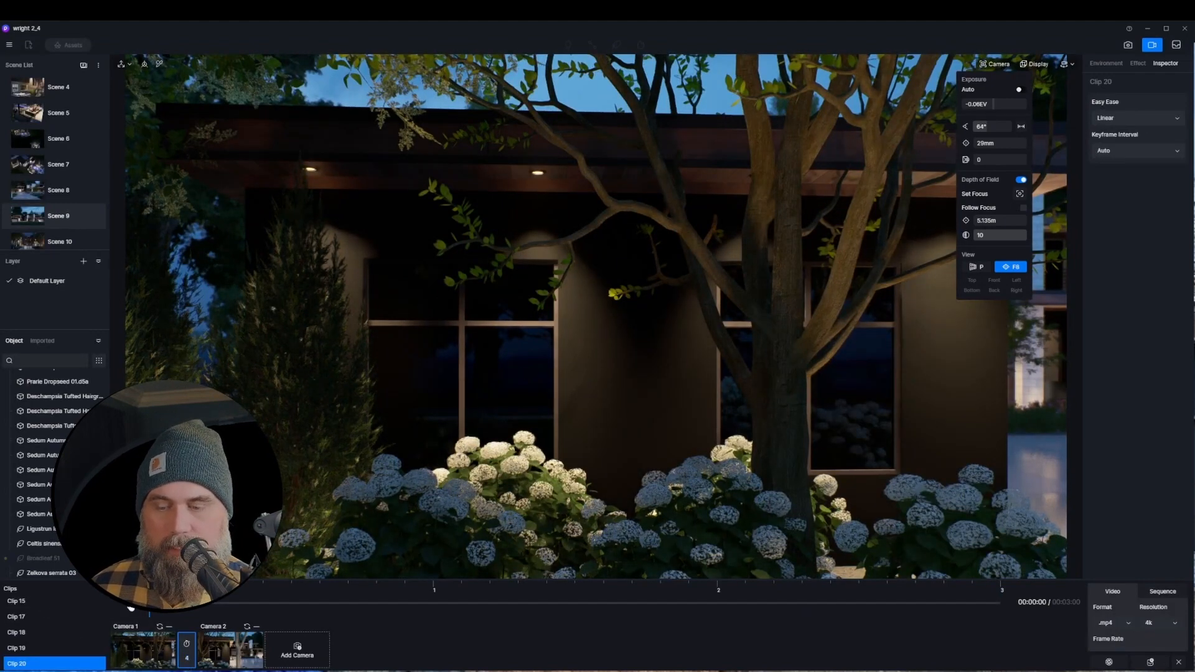
key("space")
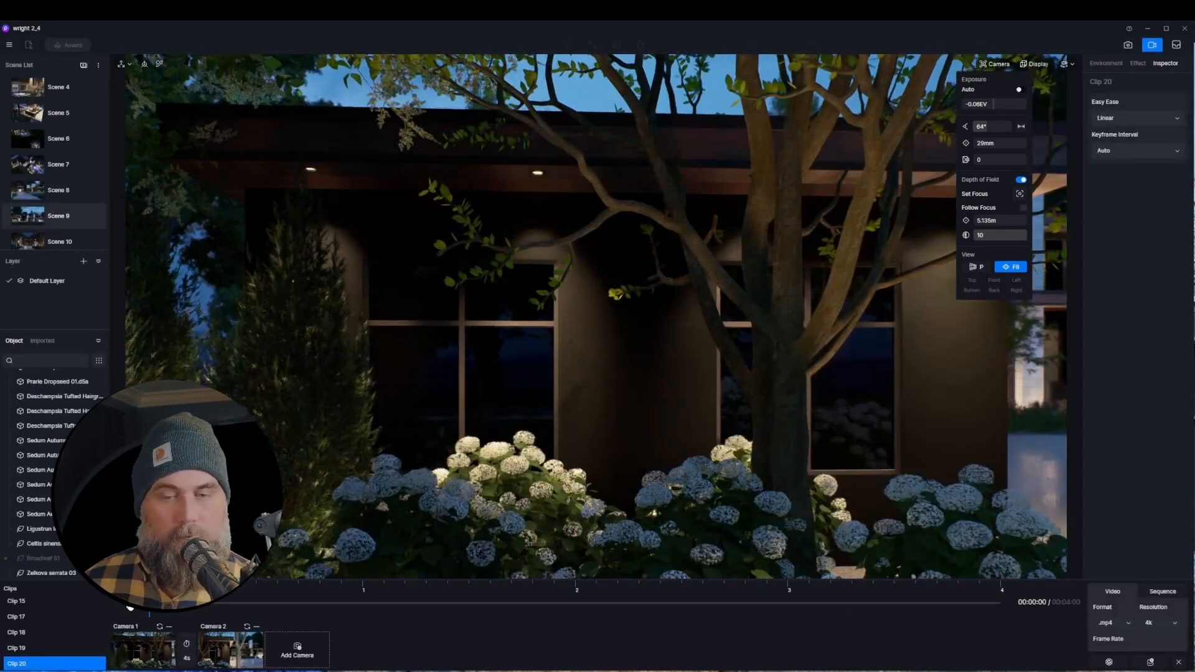
key("space")
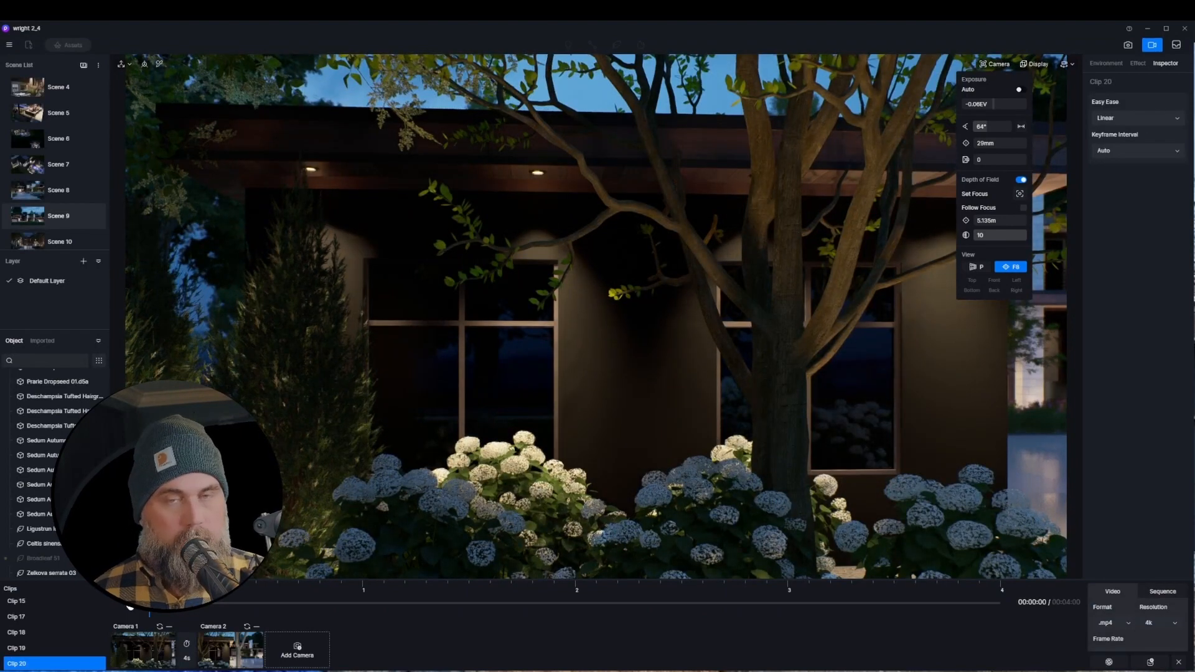
key("space")
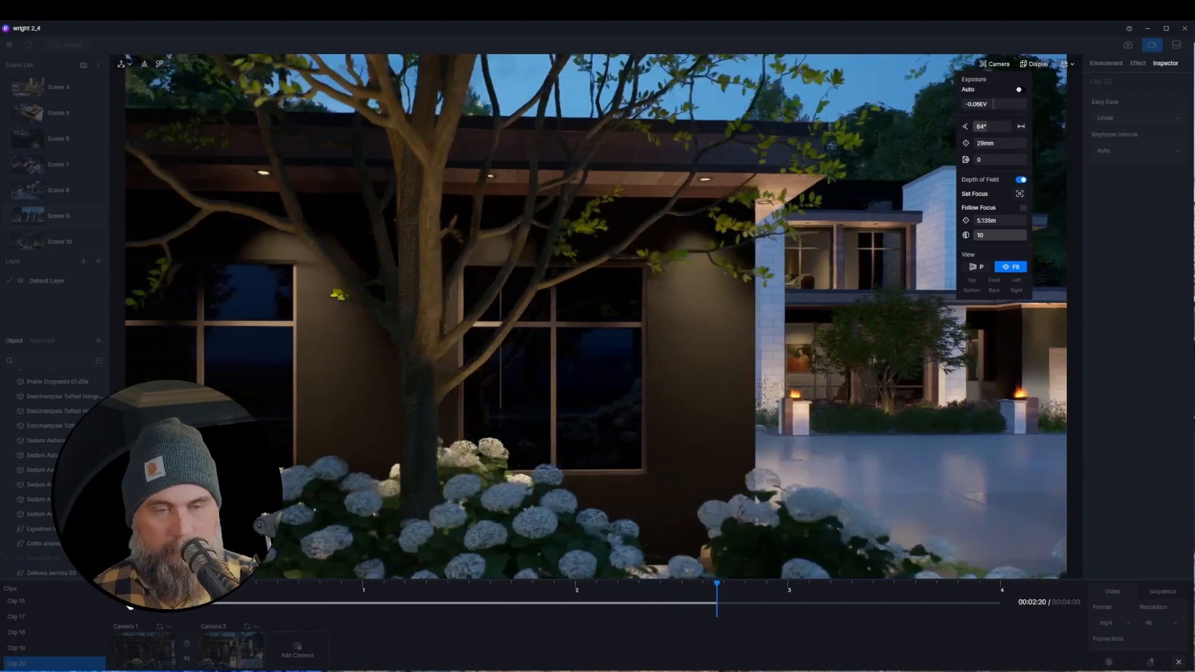
left_click(128, 601)
- Travel sideways from Camera 2 along the house front, past the garages to the fire feature, to examine possible end views
left_click(230, 647)
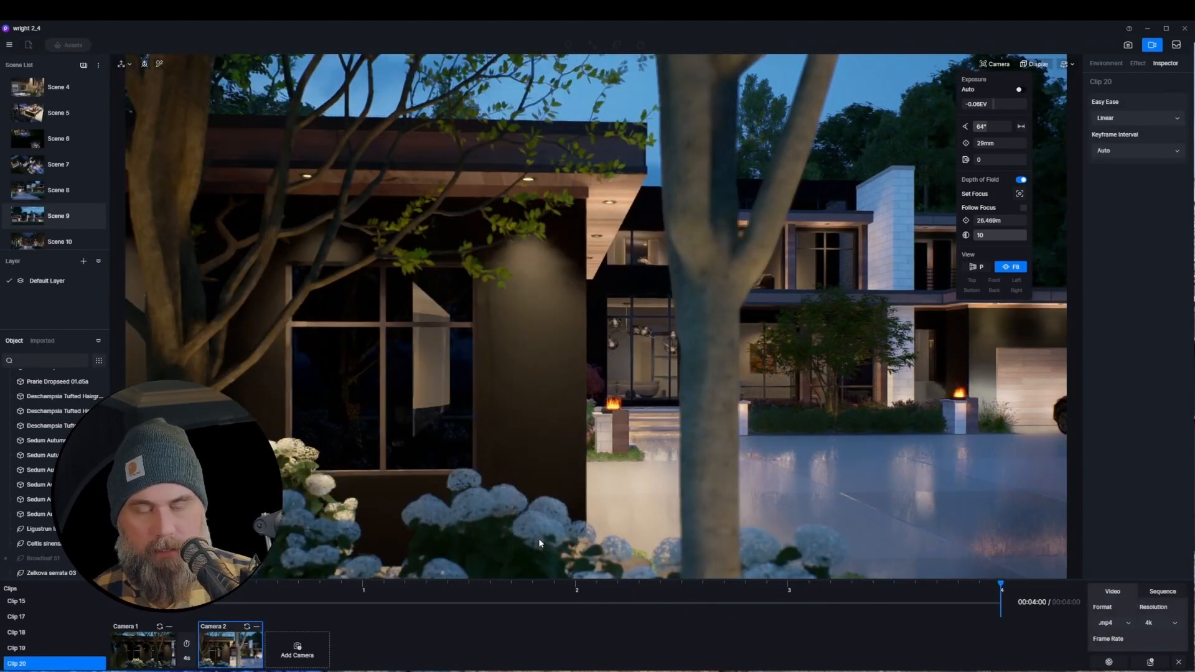
key("d")
key("d")
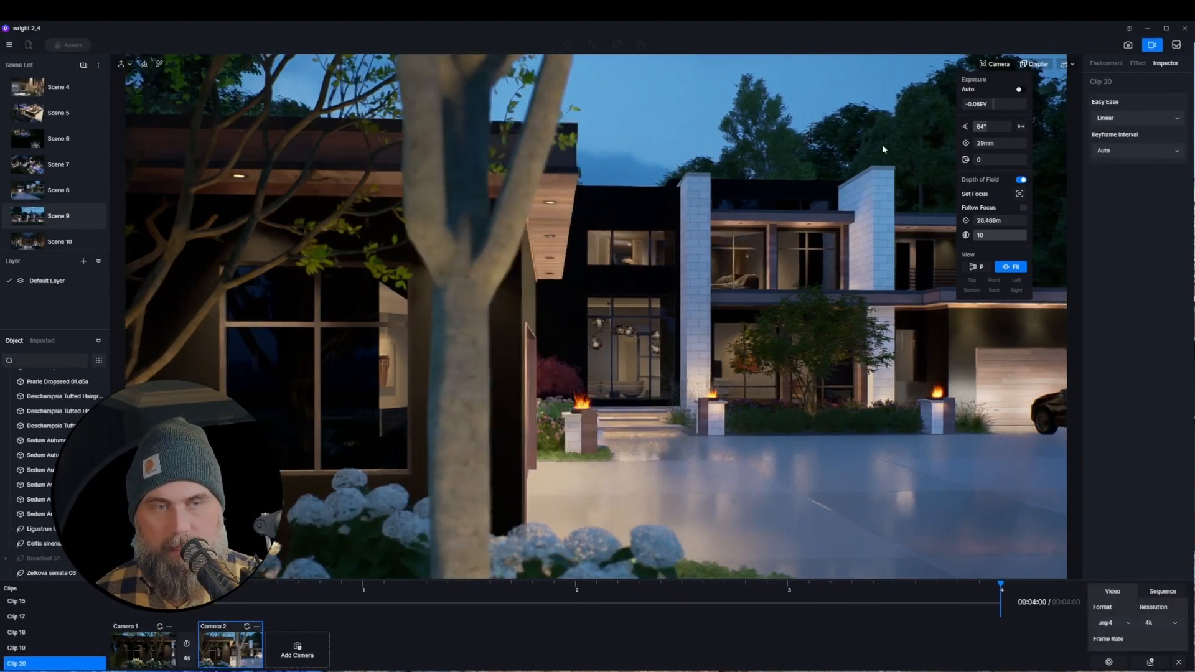
left_click(1071, 64)
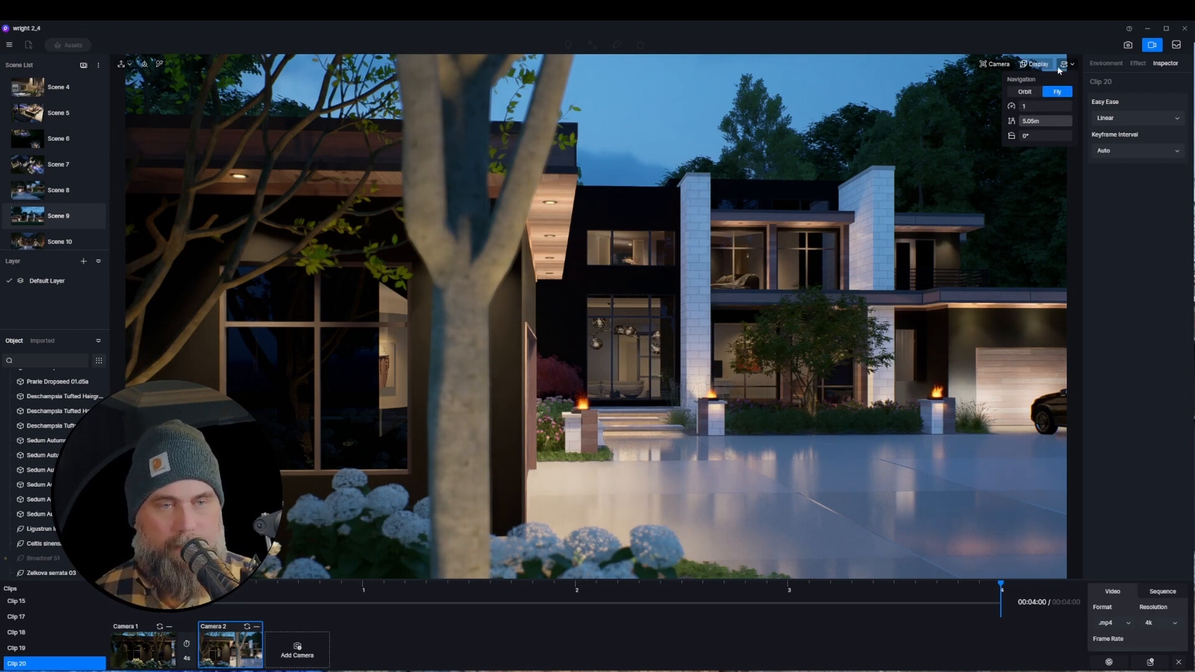
key("d")
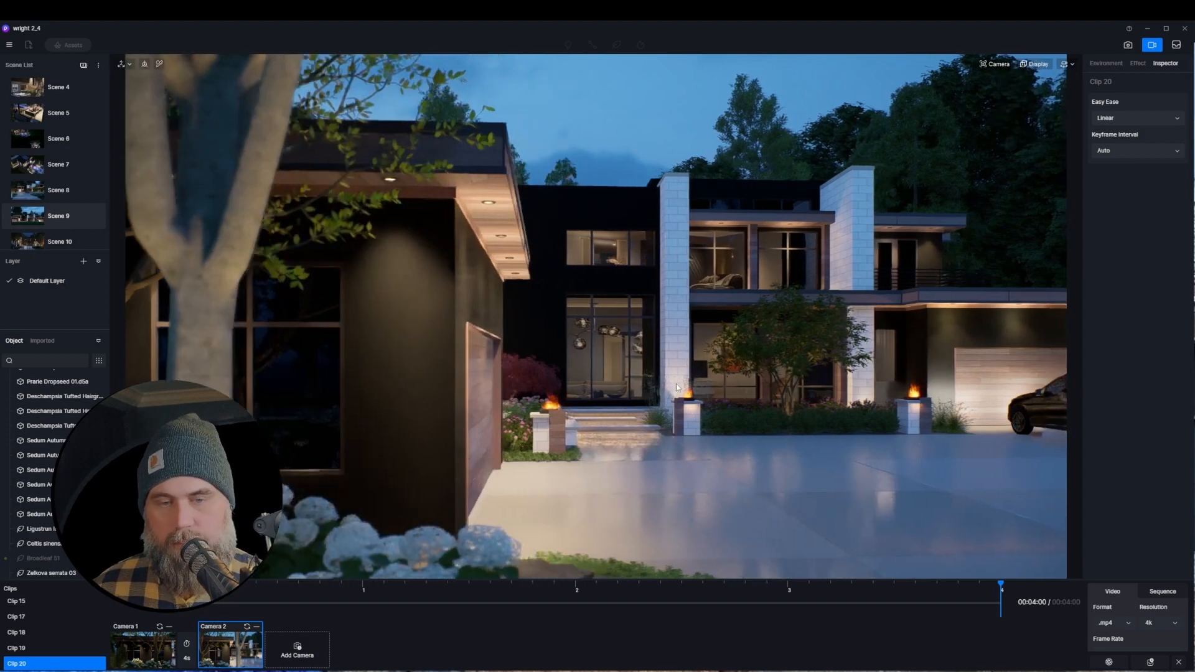
key("d")
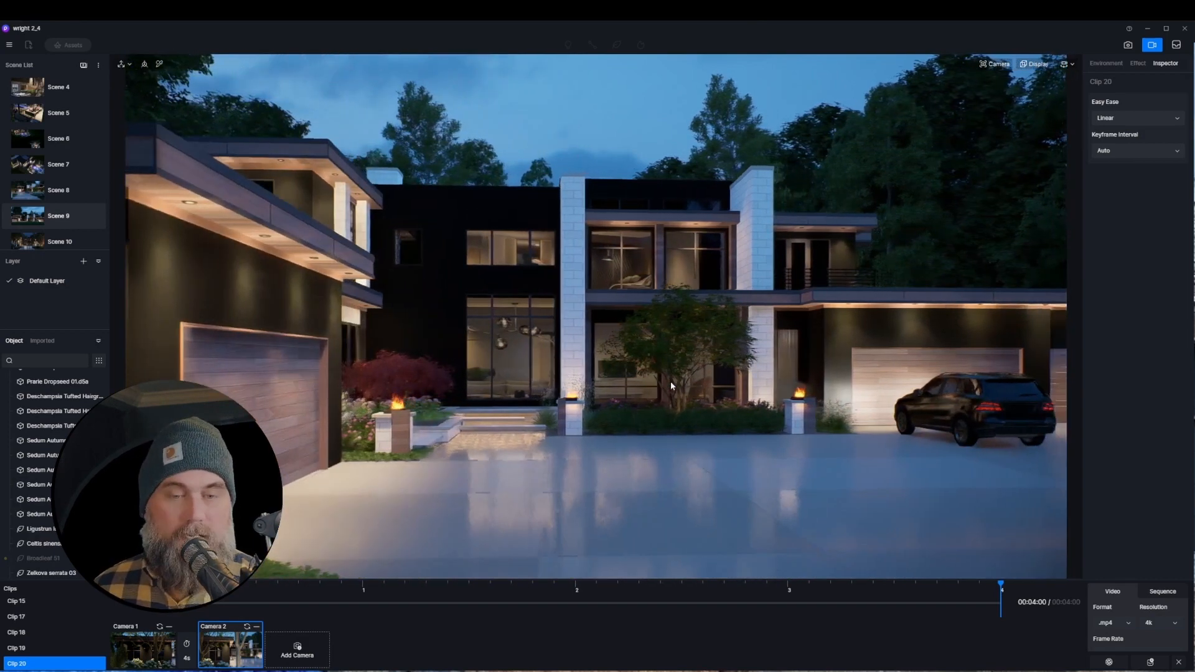
key("d")
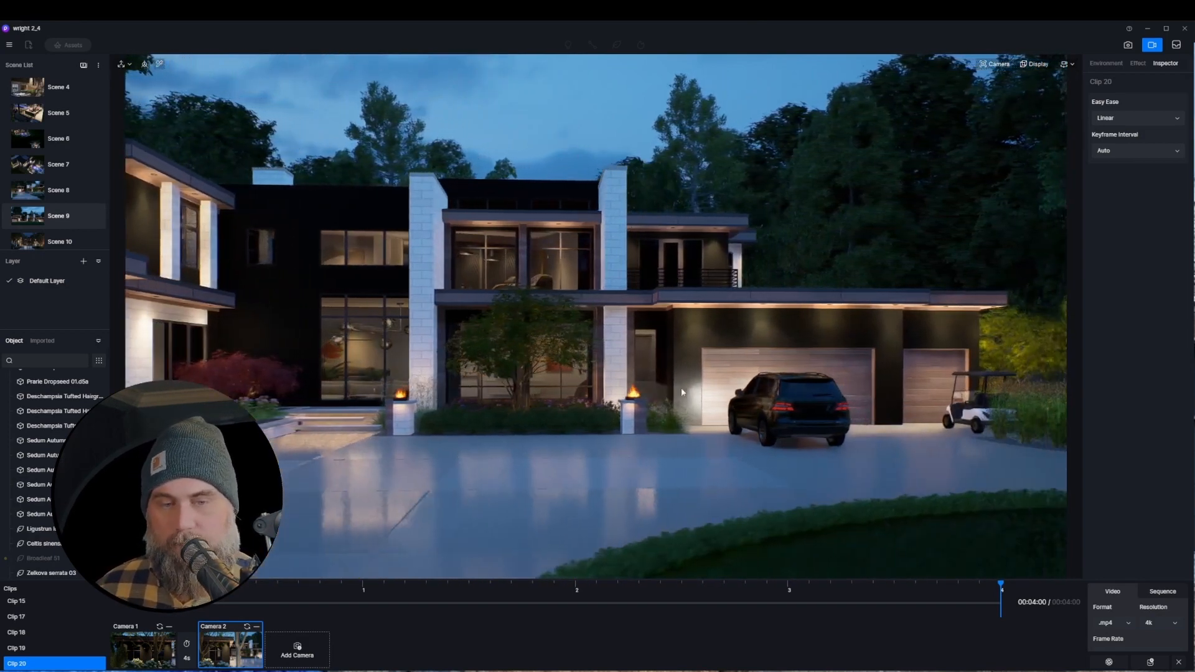
key("d")
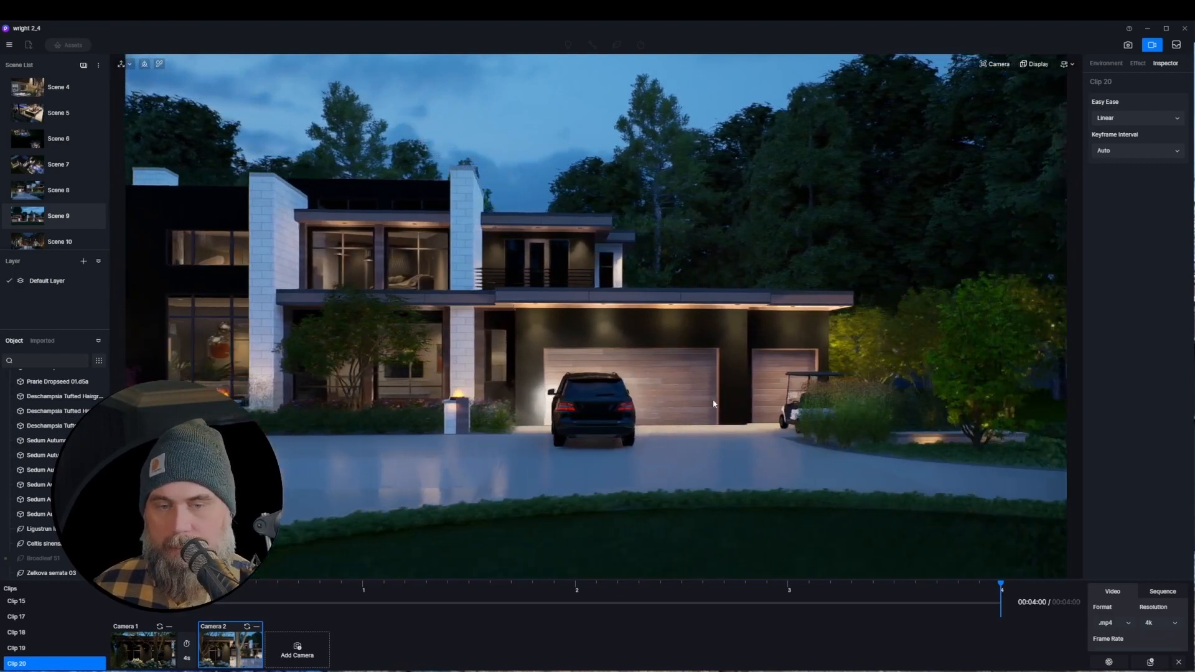
key("d")
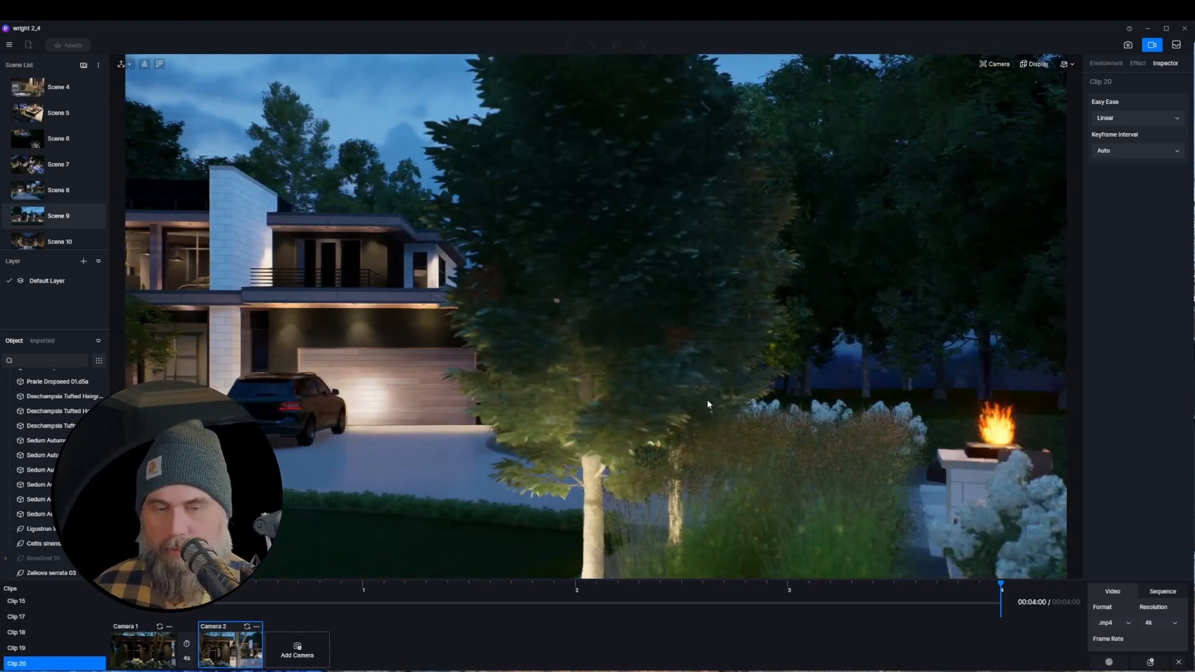
- Bring the view back to the parked SUV and garage doors and save the project
key("a")
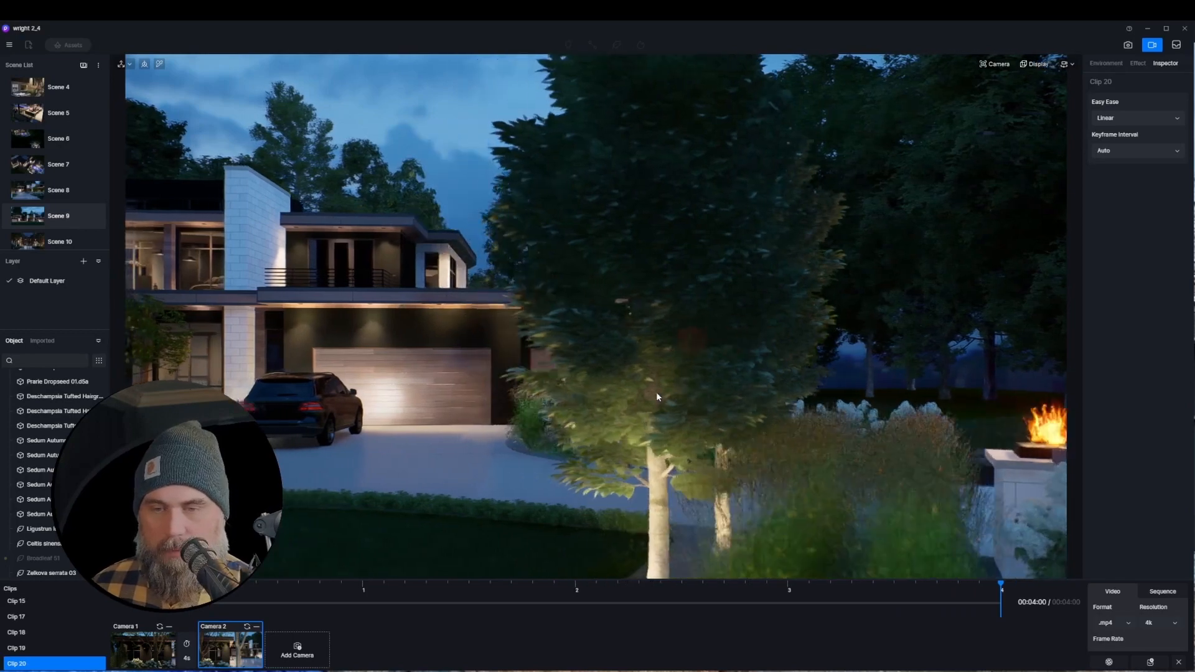
key("a")
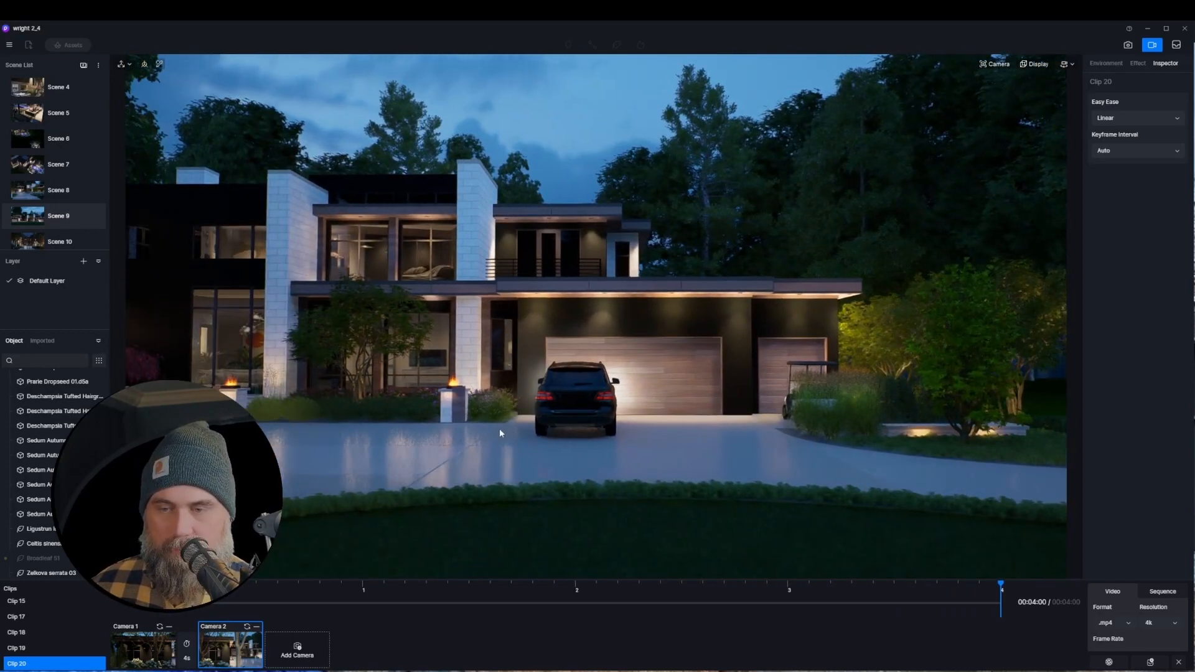
key("d")
key("d")
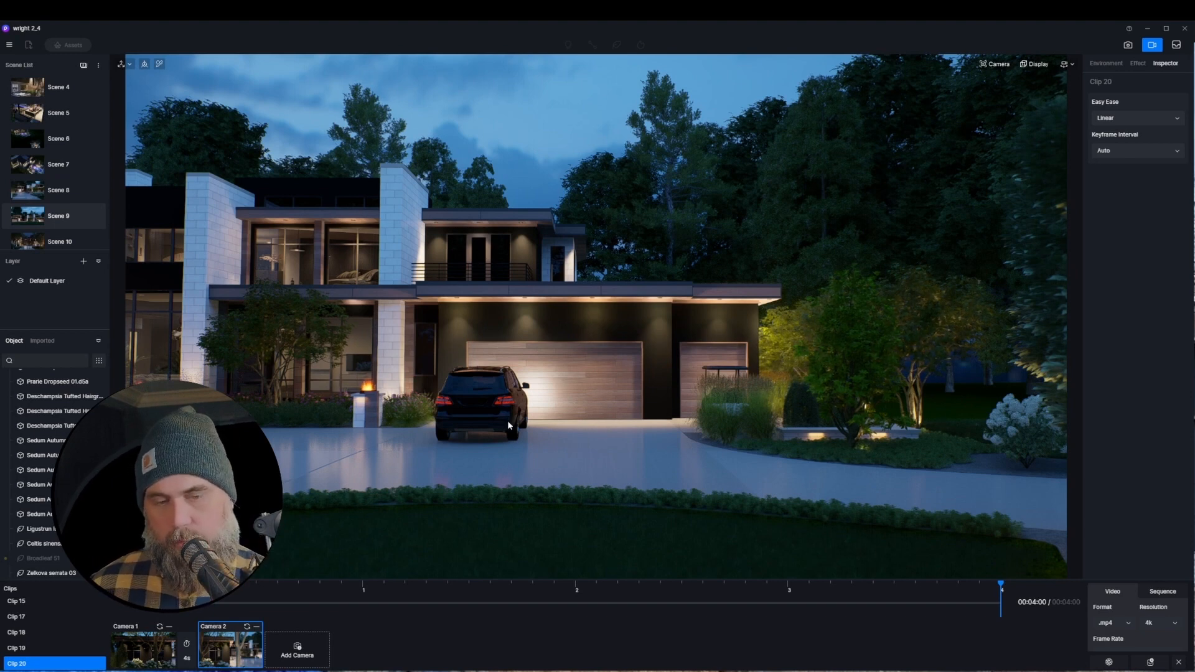
key("ctrl+s")
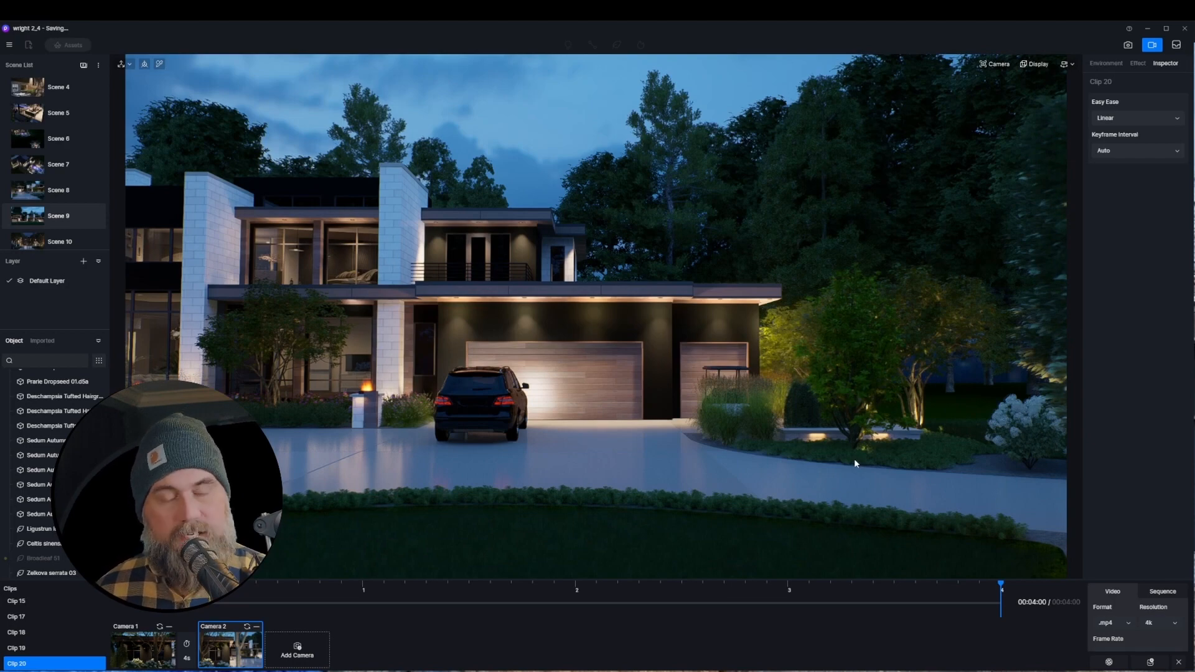
- Frame the white hydrangeas and boulders beyond the driveway bed and add that view as a third camera
scroll(768, 490, "up", 5)
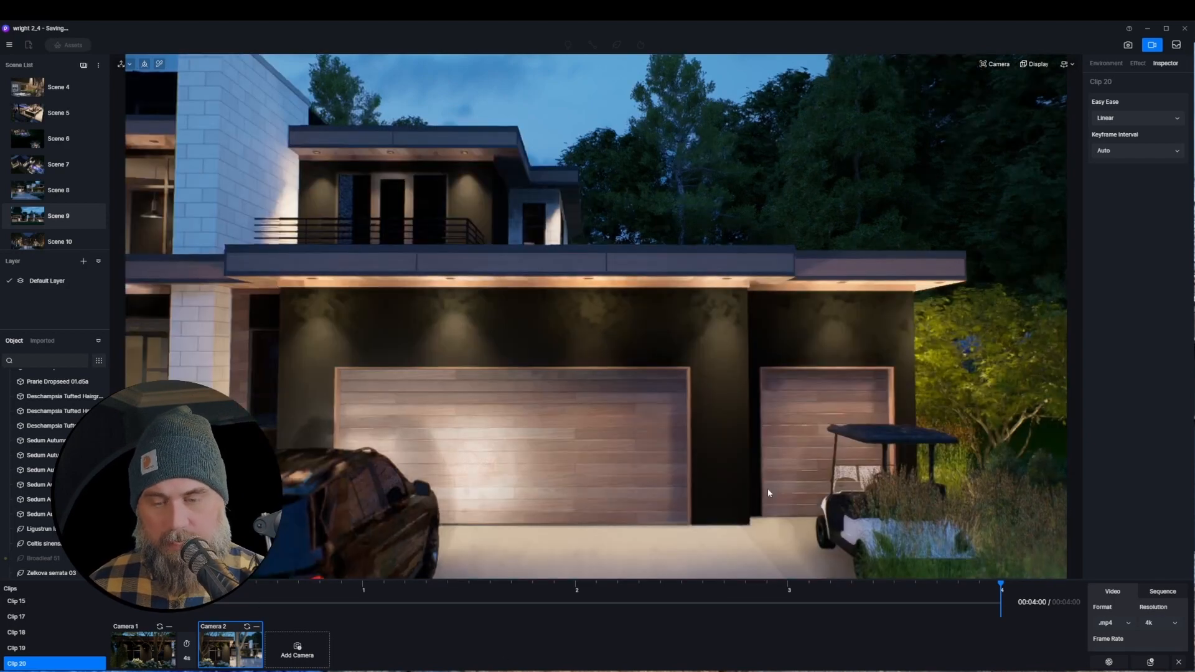
key("s")
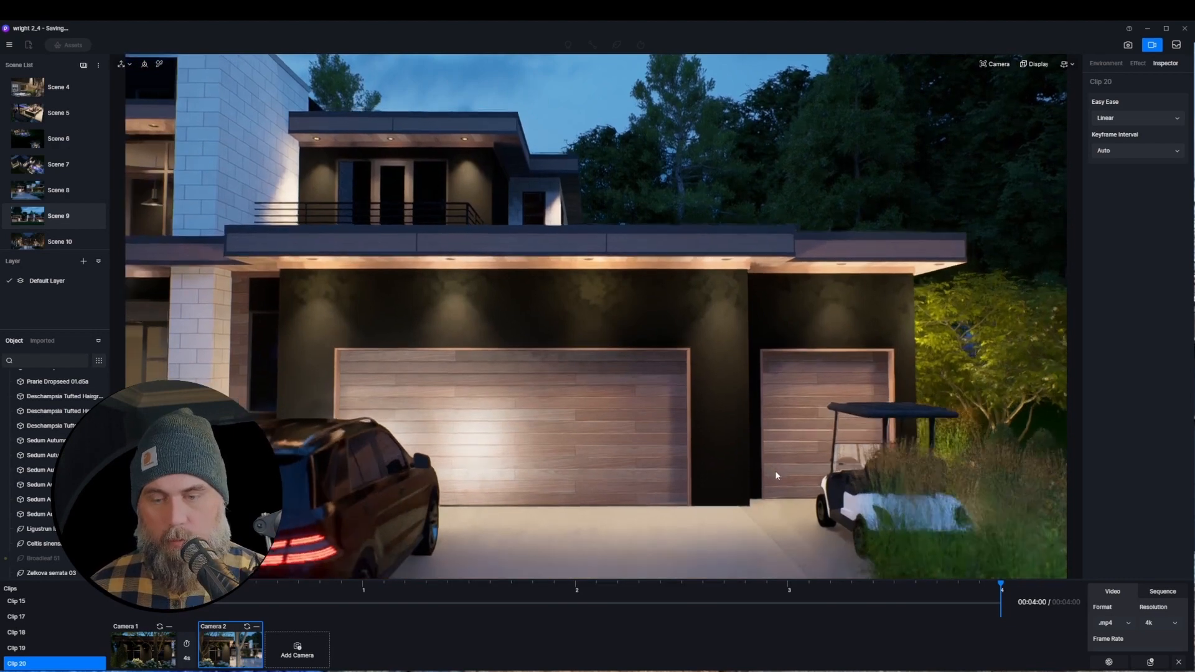
key("d")
key("s")
right_click_drag(775, 475, 688, 541)
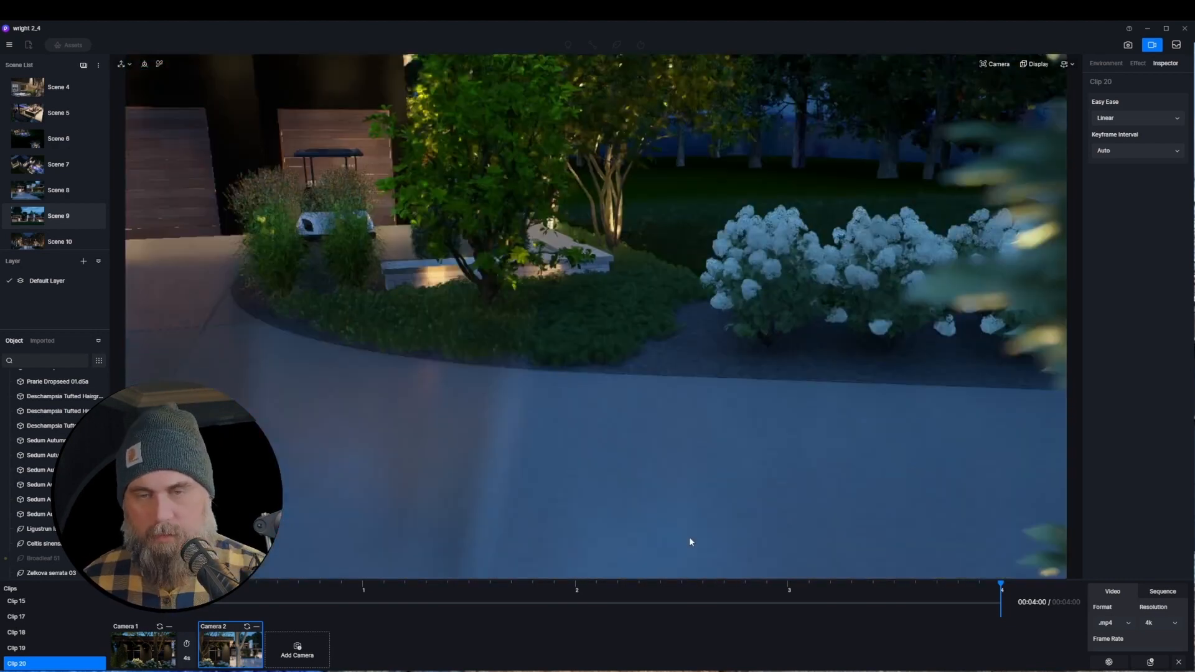
key("w")
key("d")
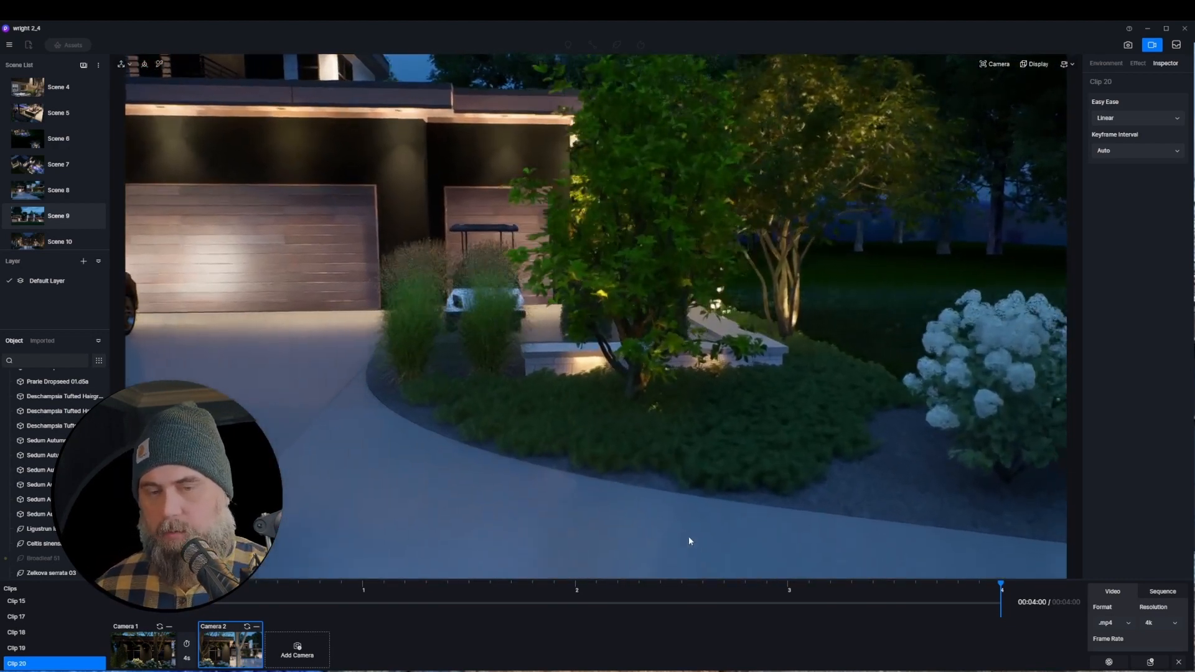
key("d")
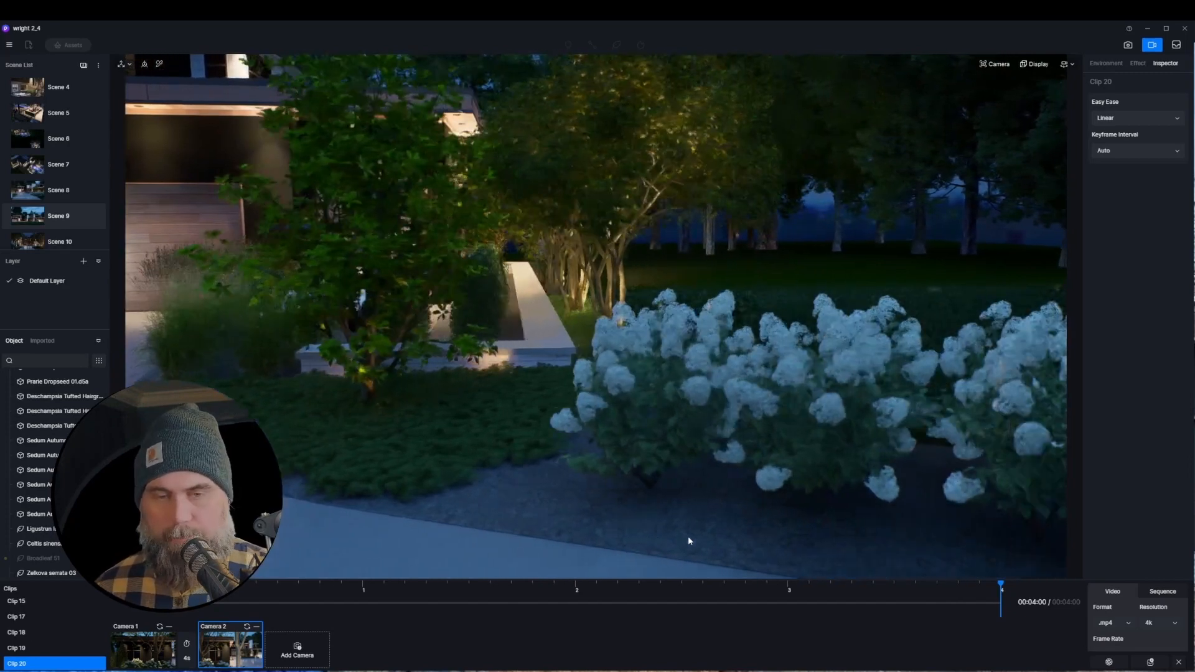
key("d")
mouse_move(688, 540)
right_mouse_down()
mouse_move(648, 539)
mouse_move(668, 531)
right_mouse_up()
left_click(297, 650)
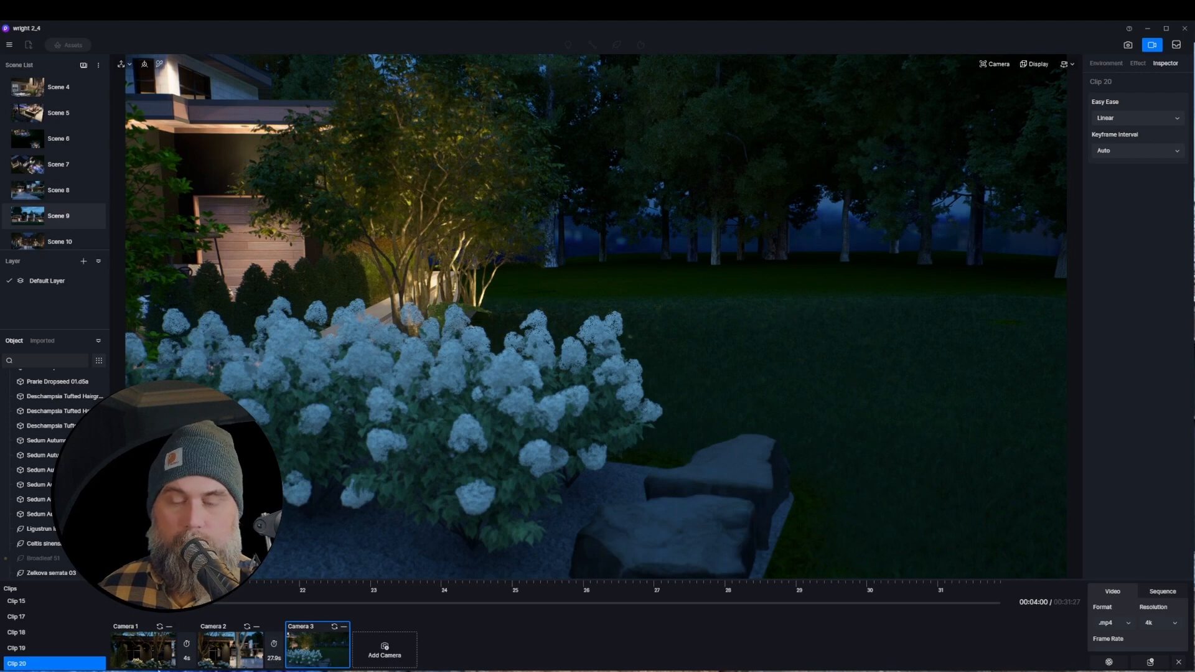
- Preview the clip from Camera 1 and set its keyframe interval to Custom
left_click(143, 651)
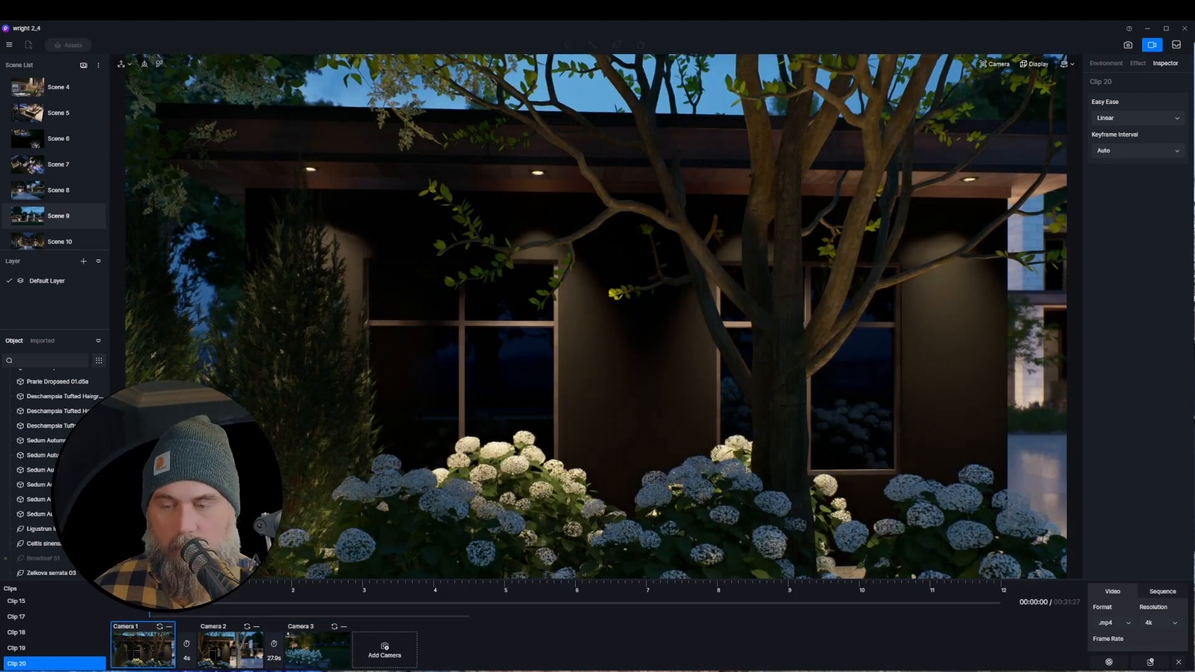
key("space")
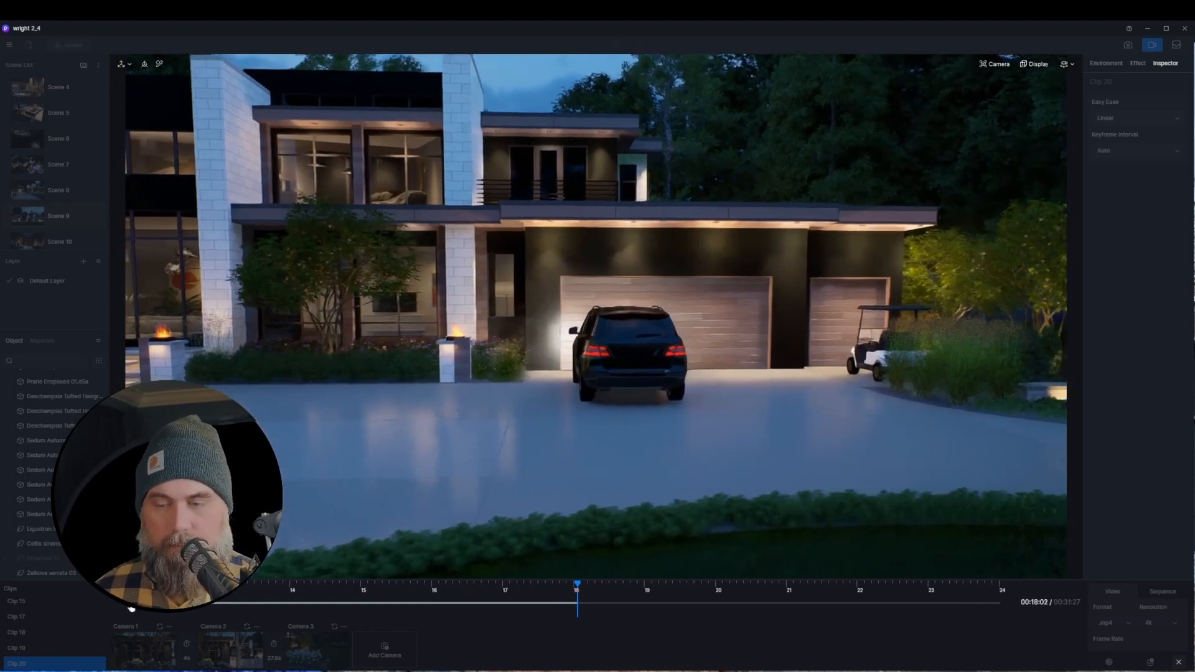
left_click(1133, 151)
left_click(1120, 182)
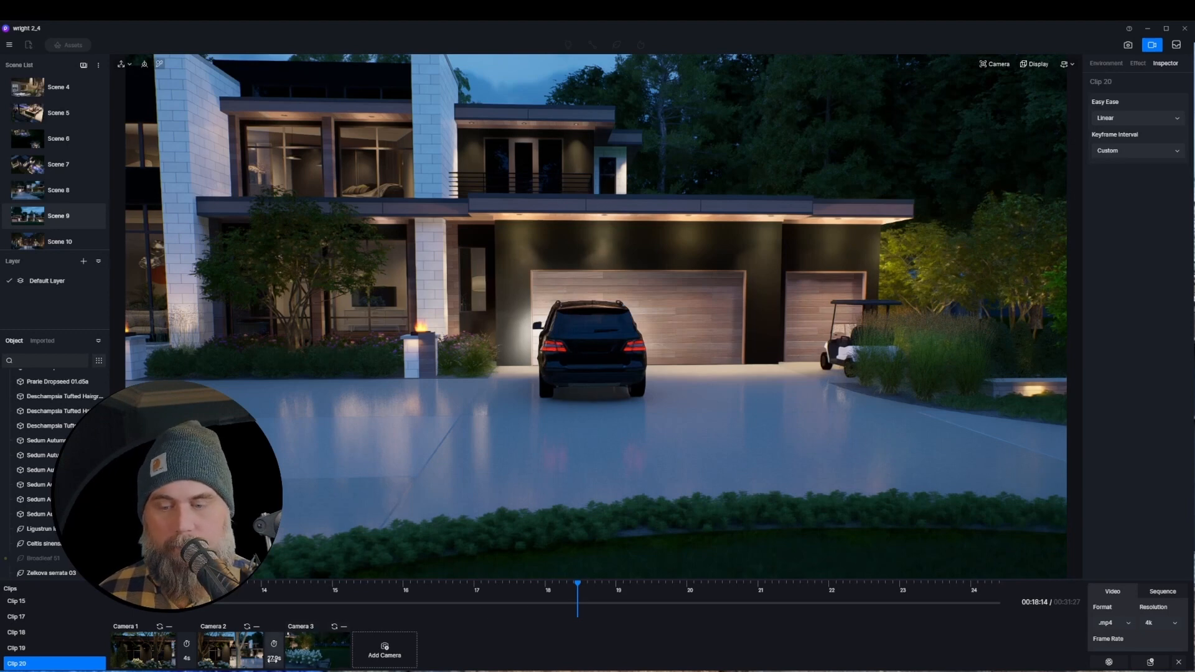
- Set the duration between Camera 2 and Camera 3 to 16 seconds
left_click(274, 653)
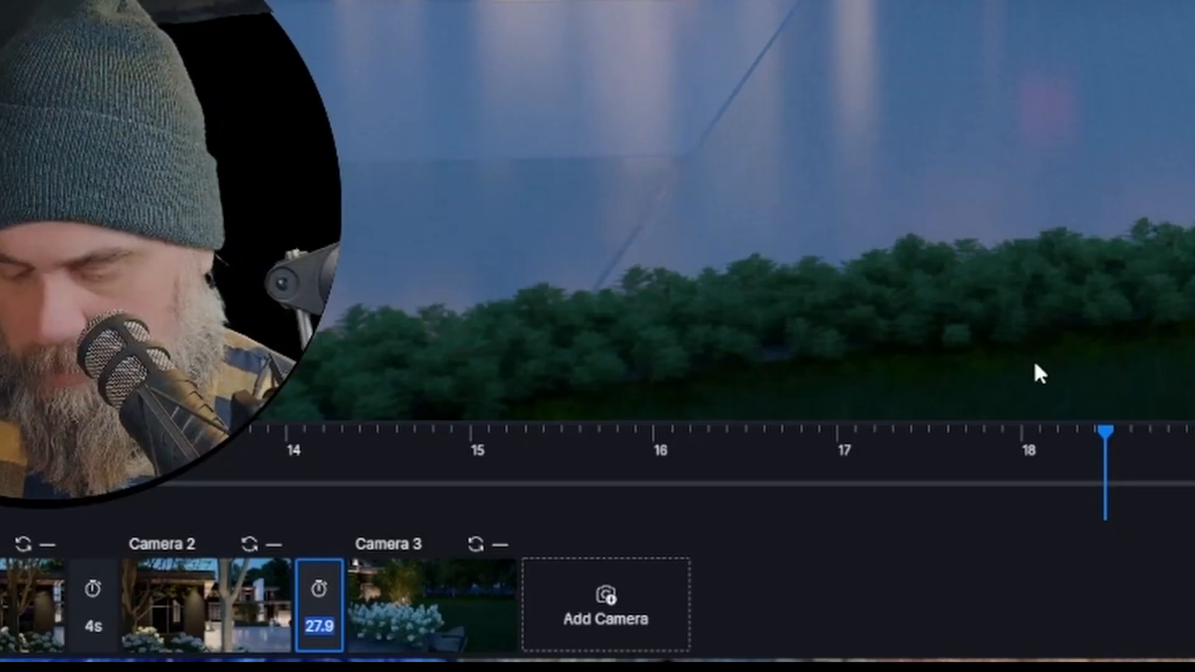
type("16")
key("Return")
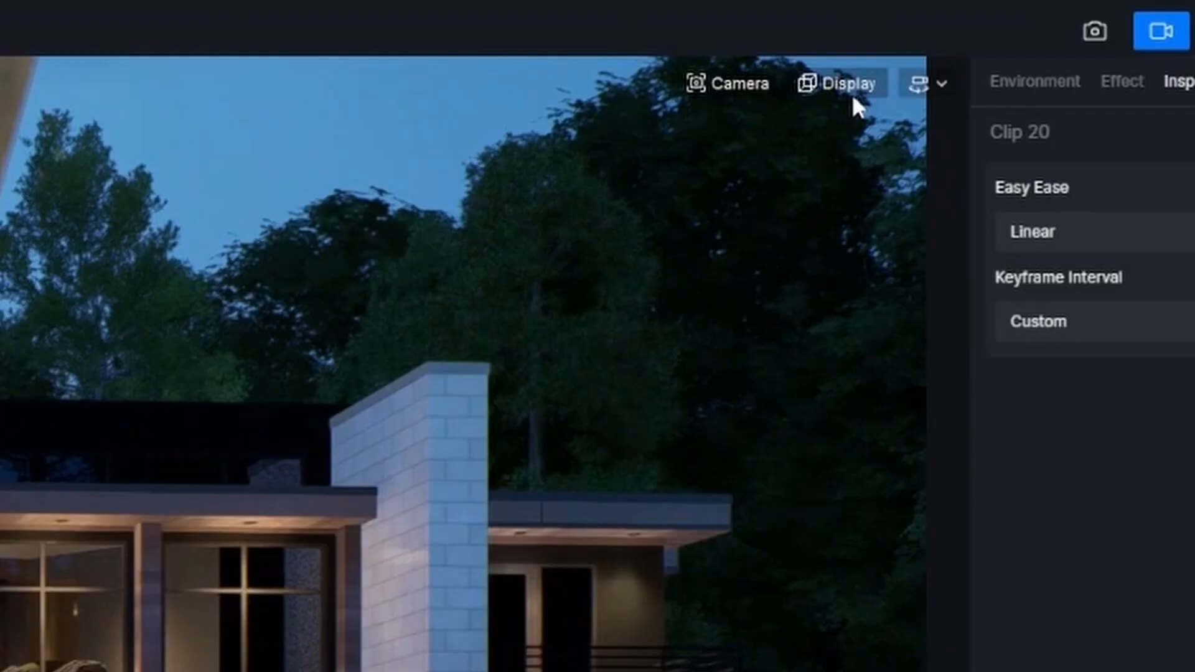
- Set the preview quality to Smooth and play the clip from its start
left_click(1037, 65)
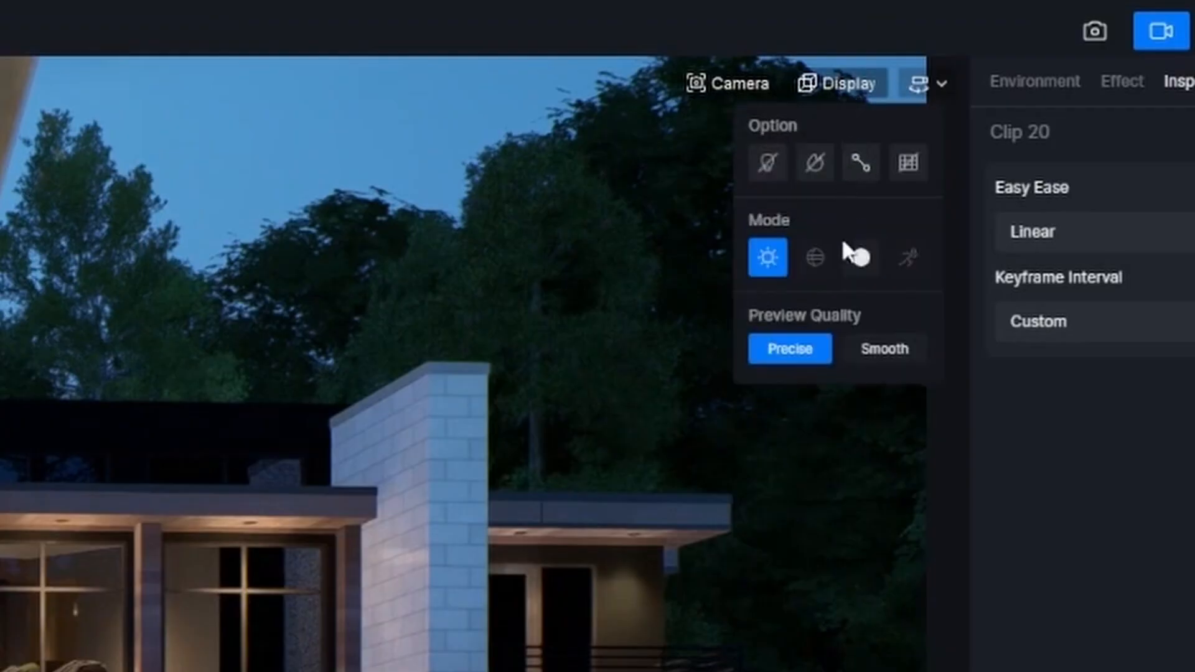
left_click(887, 350)
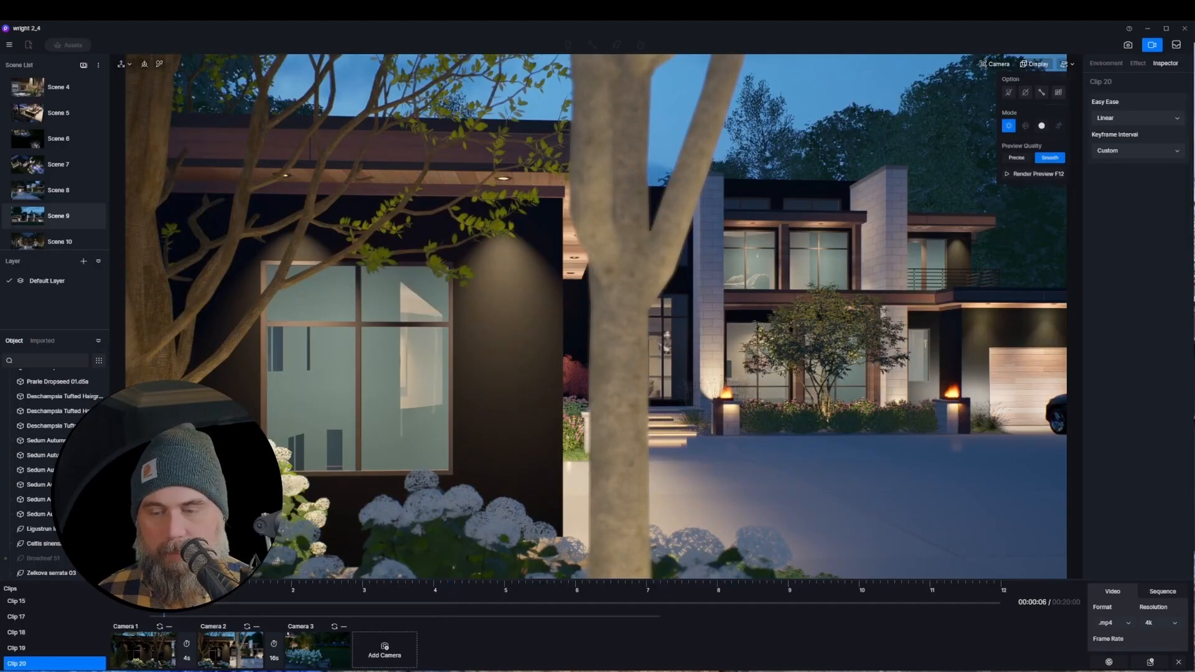
left_click_drag(164, 591, 149, 592)
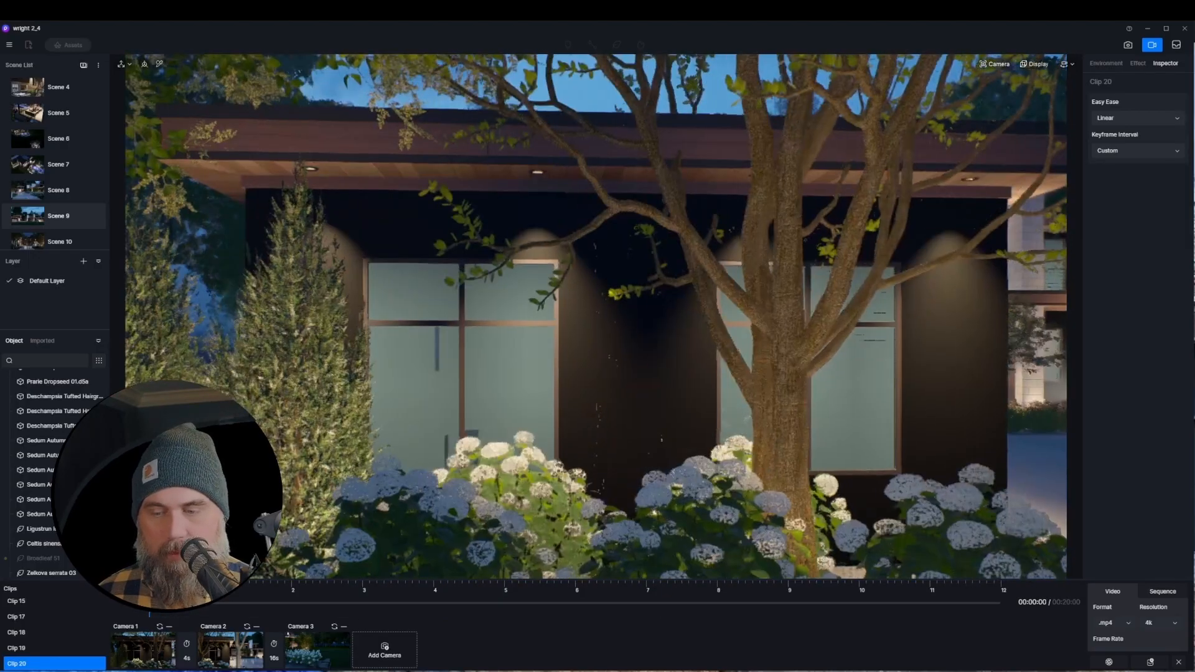
left_click(129, 607)
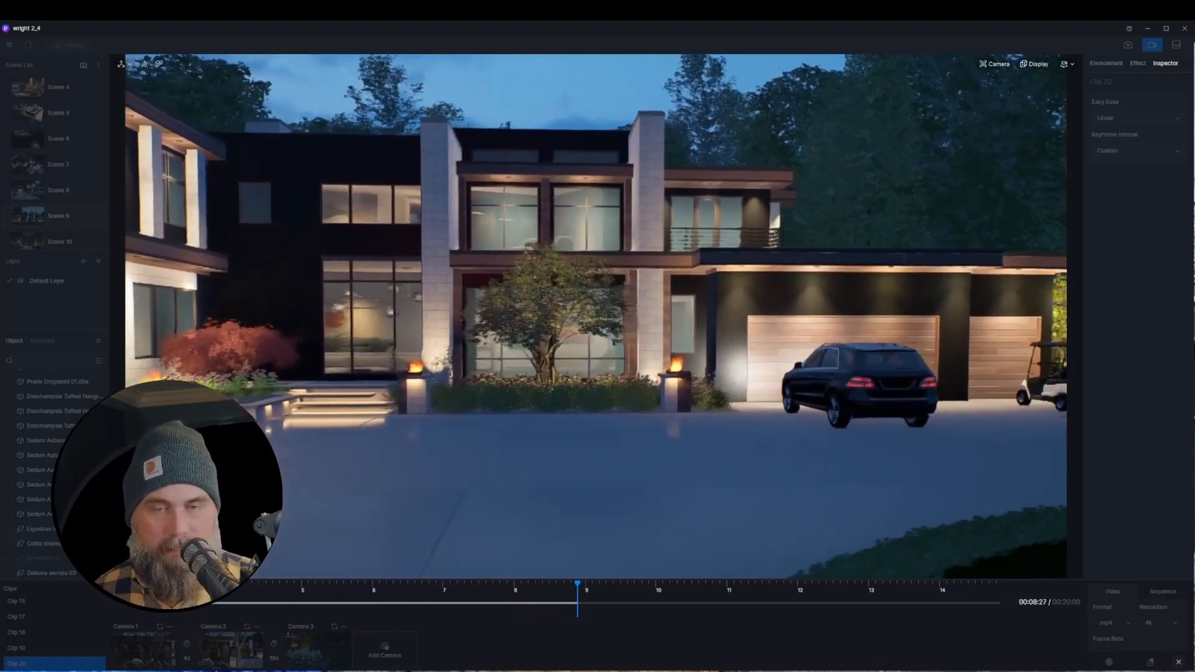
key("Escape")
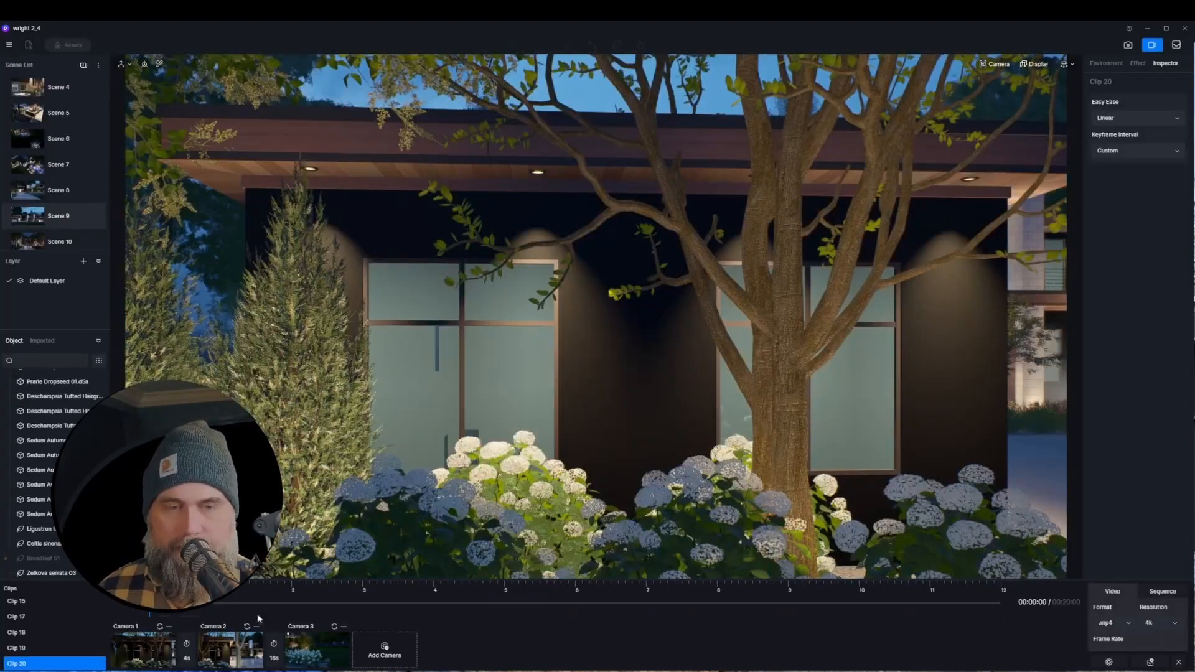
- Set the duration between Camera 1 and Camera 2 to 3 seconds and play back the clip
left_click(130, 608)
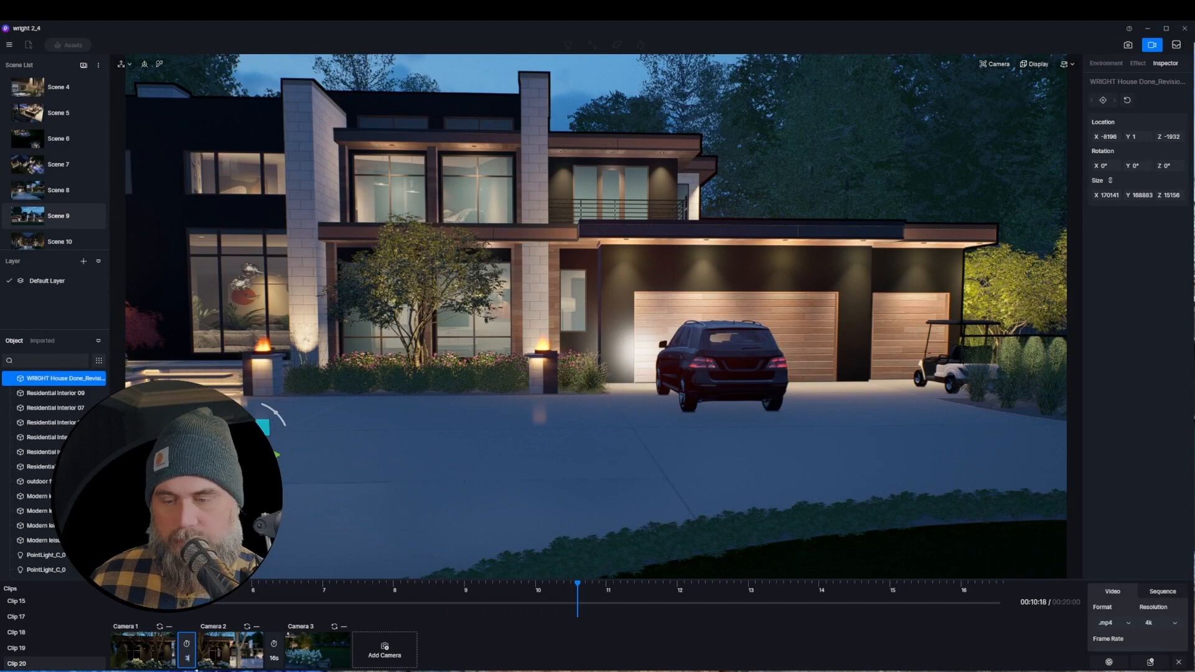
left_click(161, 659)
left_click(132, 606)
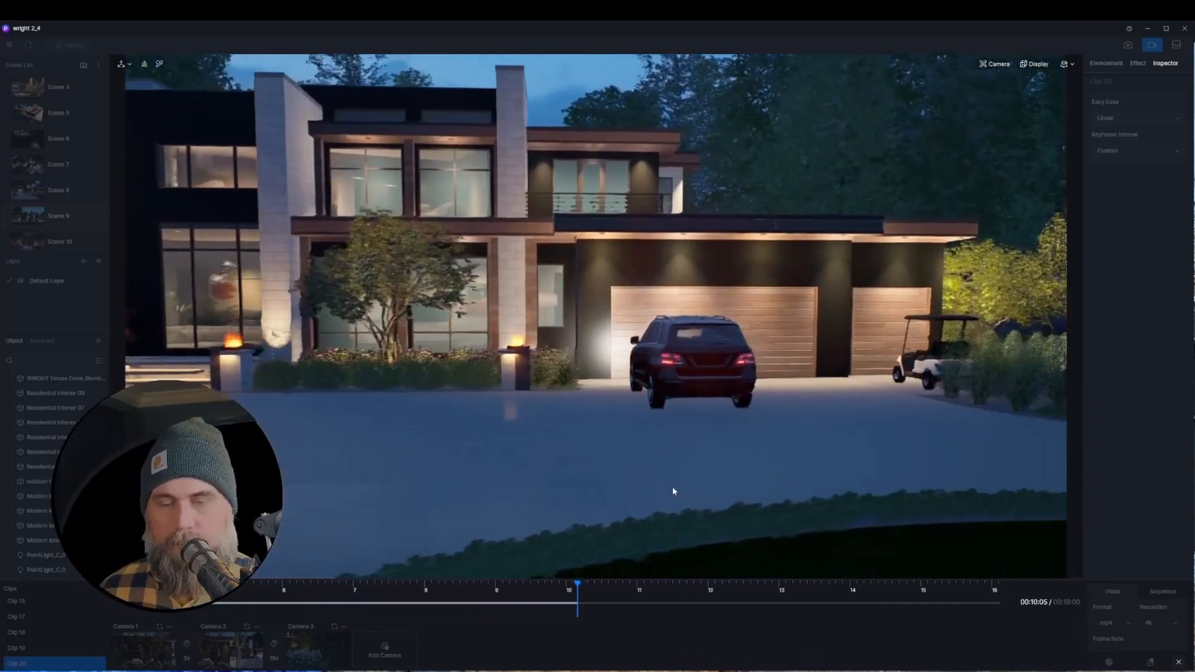
- Update Camera 3 with a closer view of the garage doors, golf cart and lit driveway trees, and play back the clip
left_click(130, 602)
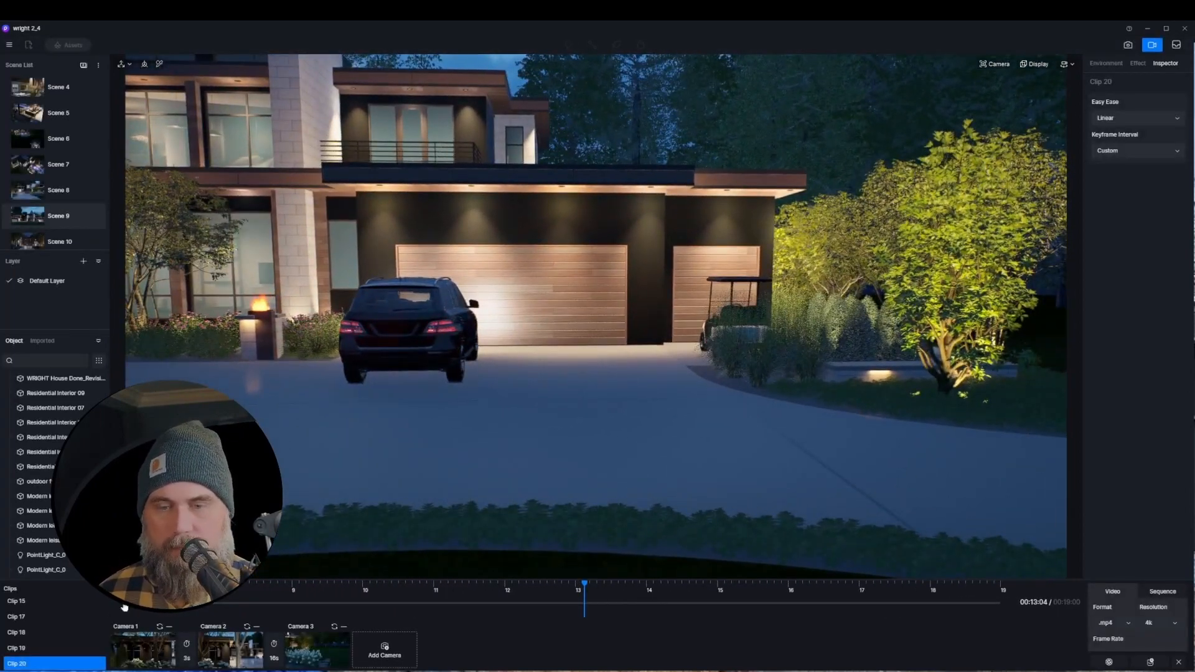
left_click_drag(589, 583, 741, 570)
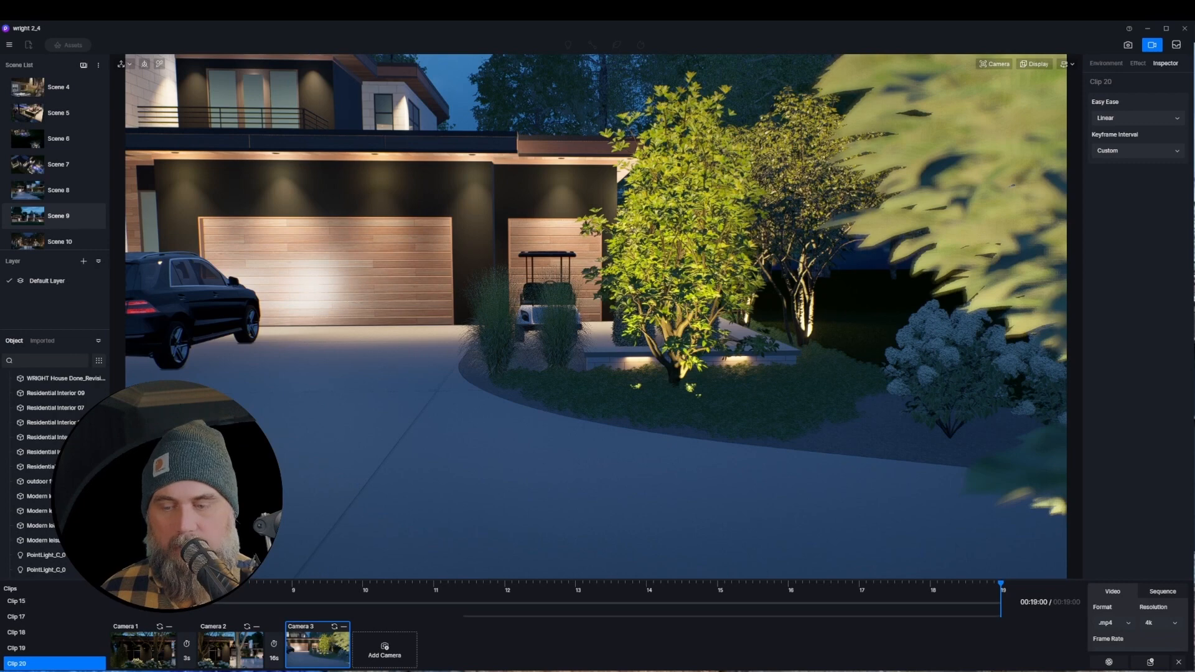
key("space")
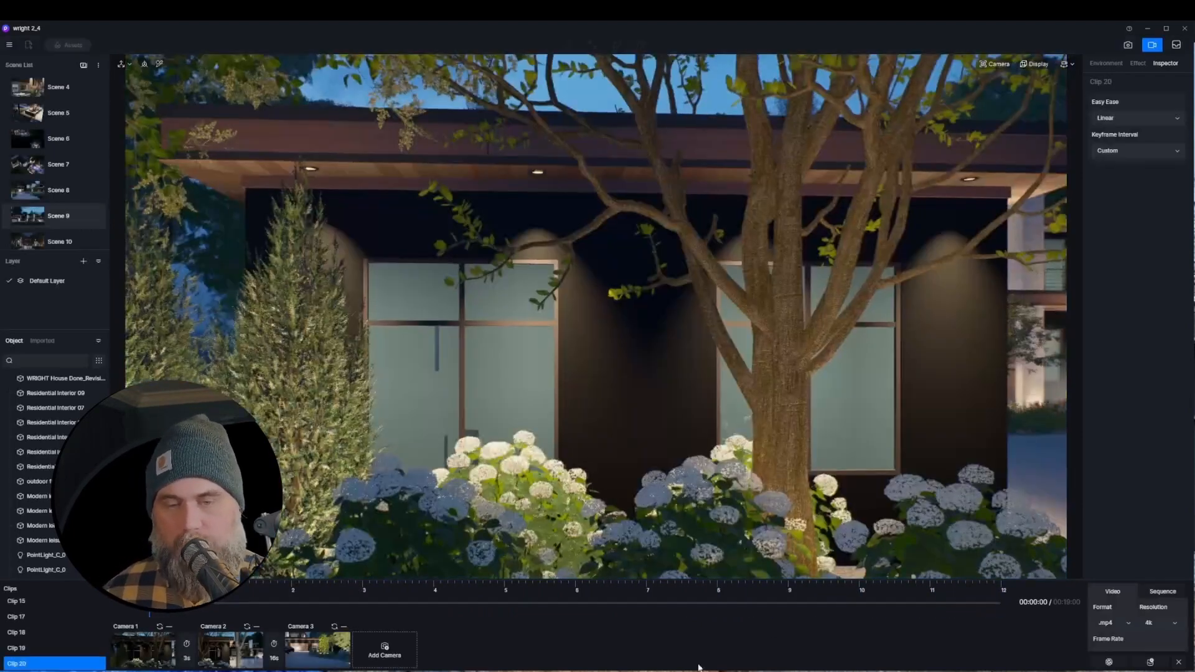
- Add a fourth camera to the clip, framing the driveway, black SUV and house entrance between both garages
left_click(305, 659)
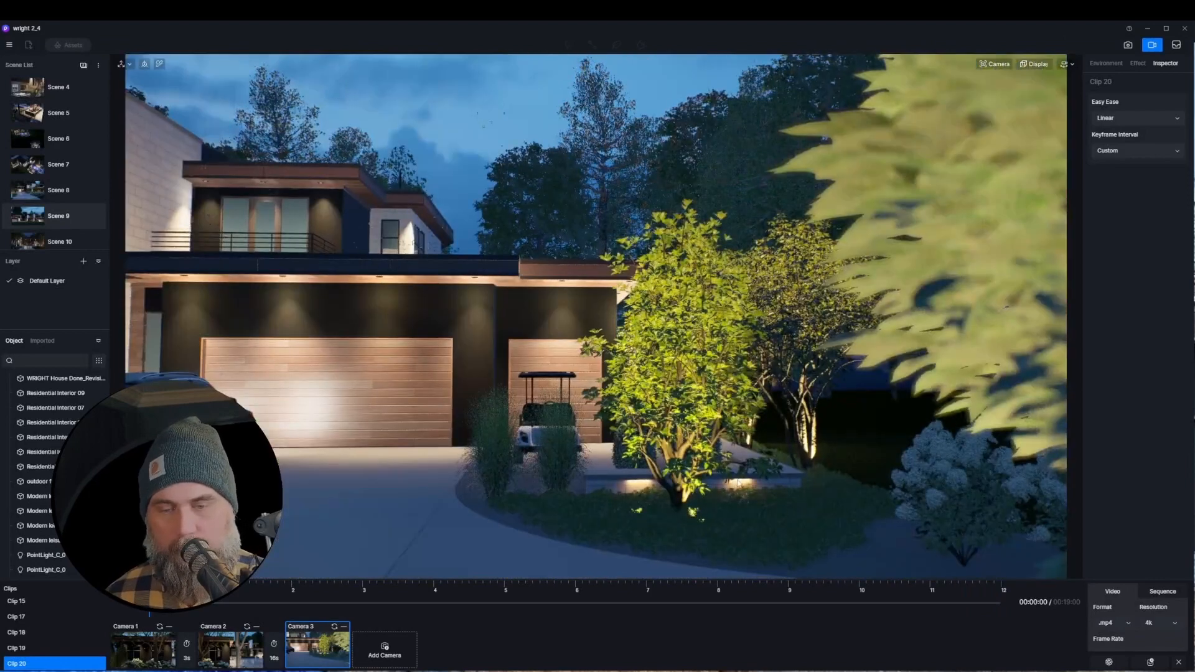
right_click_drag(733, 482, 150, 515)
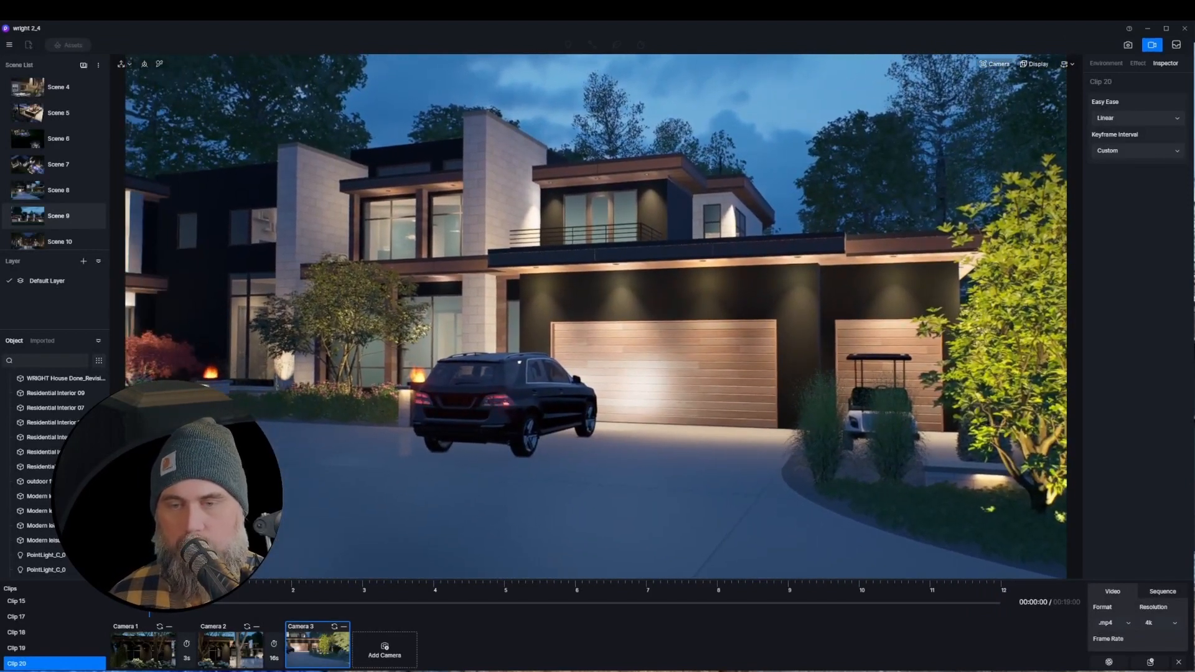
right_click_drag(809, 474, 705, 434)
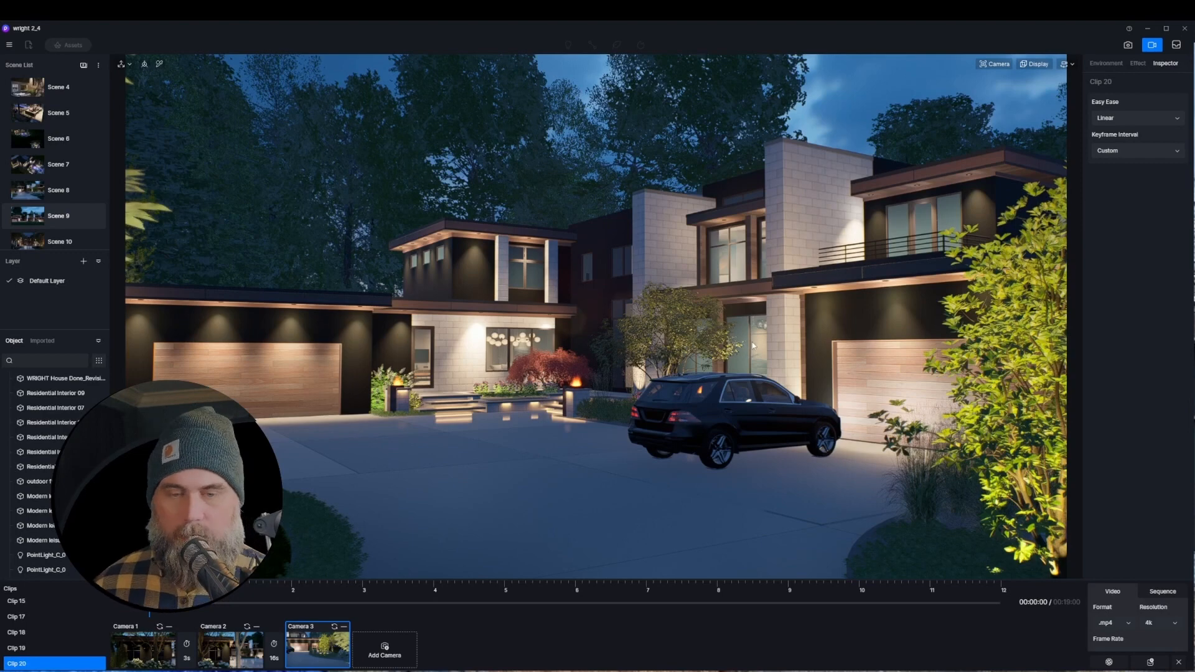
key("q")
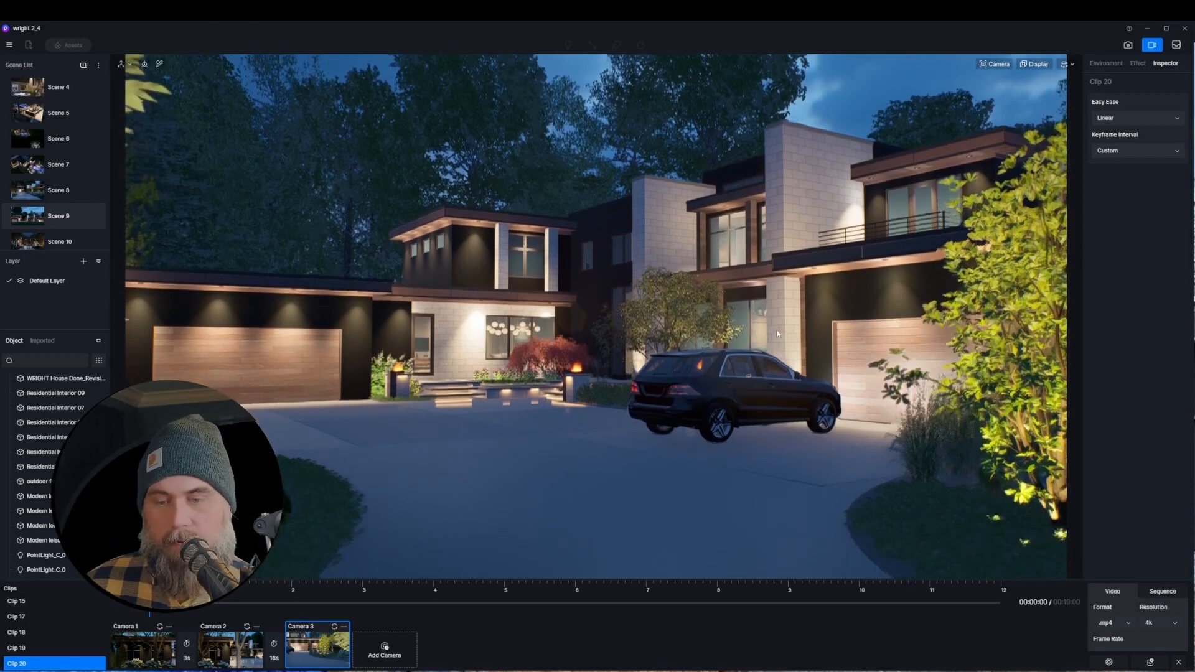
right_click_drag(785, 326, 826, 225)
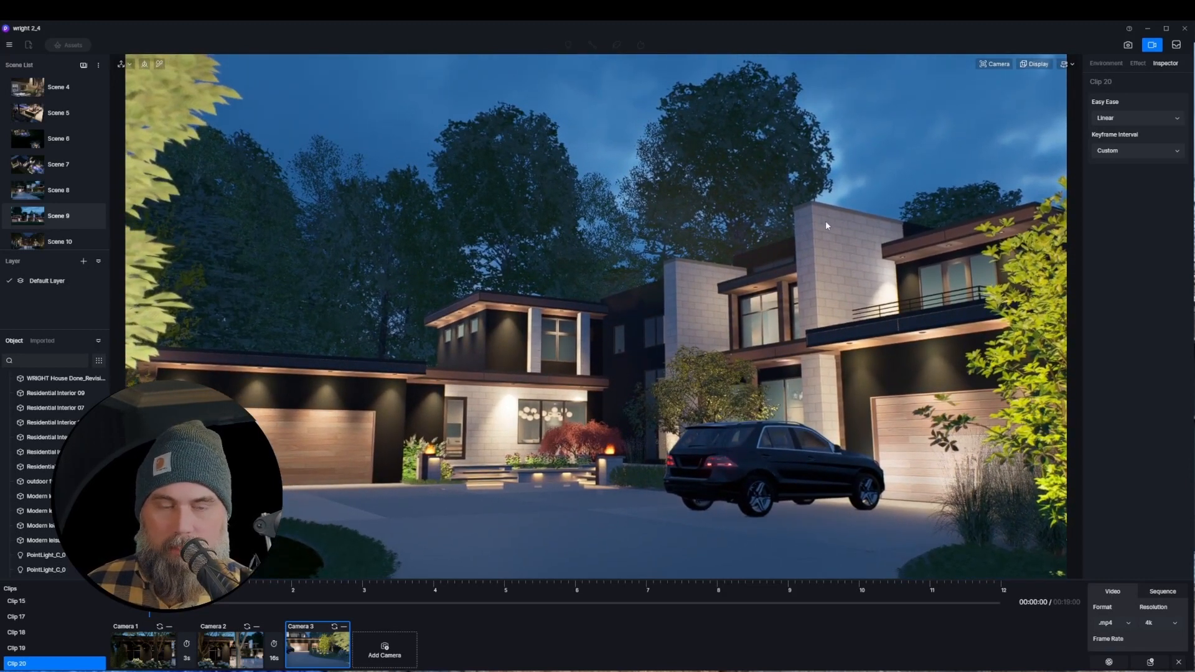
key("ctrl+t")
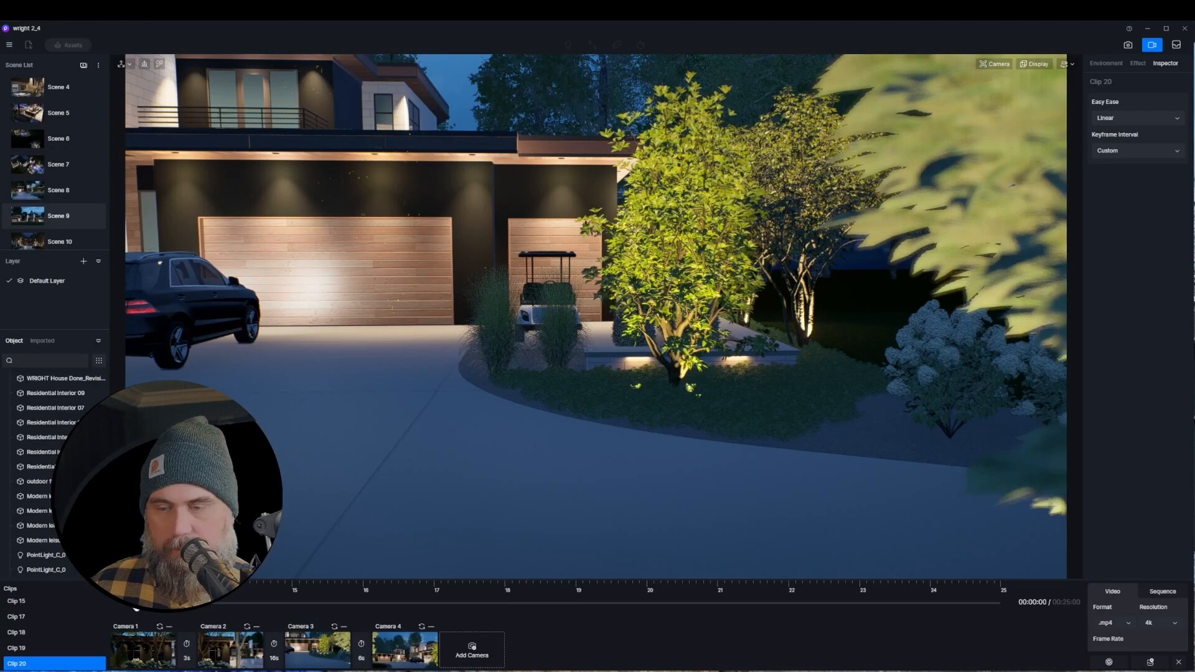
- Play back the clip from its start with the new driveway ending
left_click(130, 601)
left_click(131, 601)
left_click_drag(778, 584, 994, 583)
left_click(131, 608)
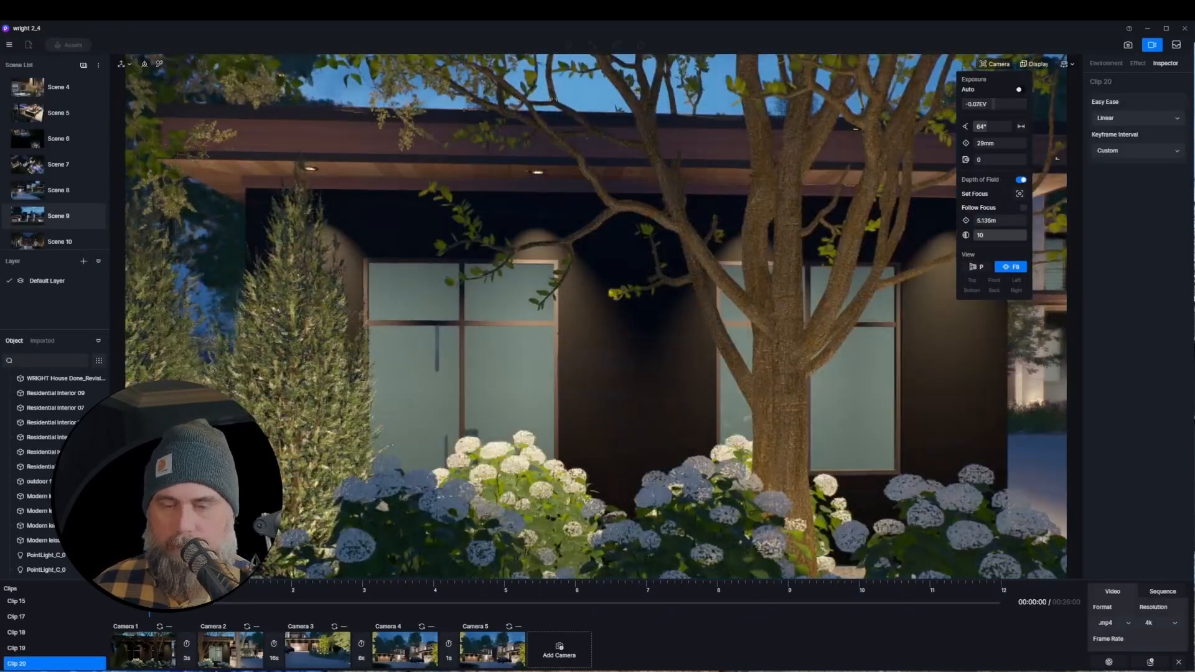
- Update Camera 3 with a view of the garage doors, golf cart and driveway trees clear of foreground foliage, and play back the clip
left_click(317, 649)
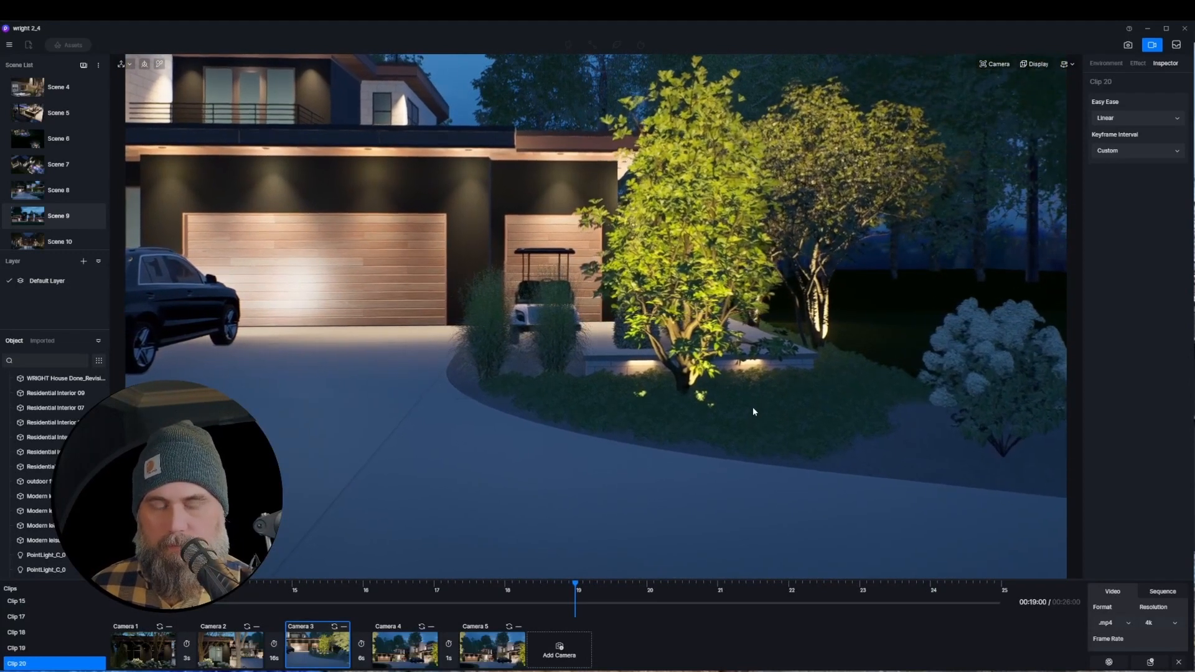
key("e")
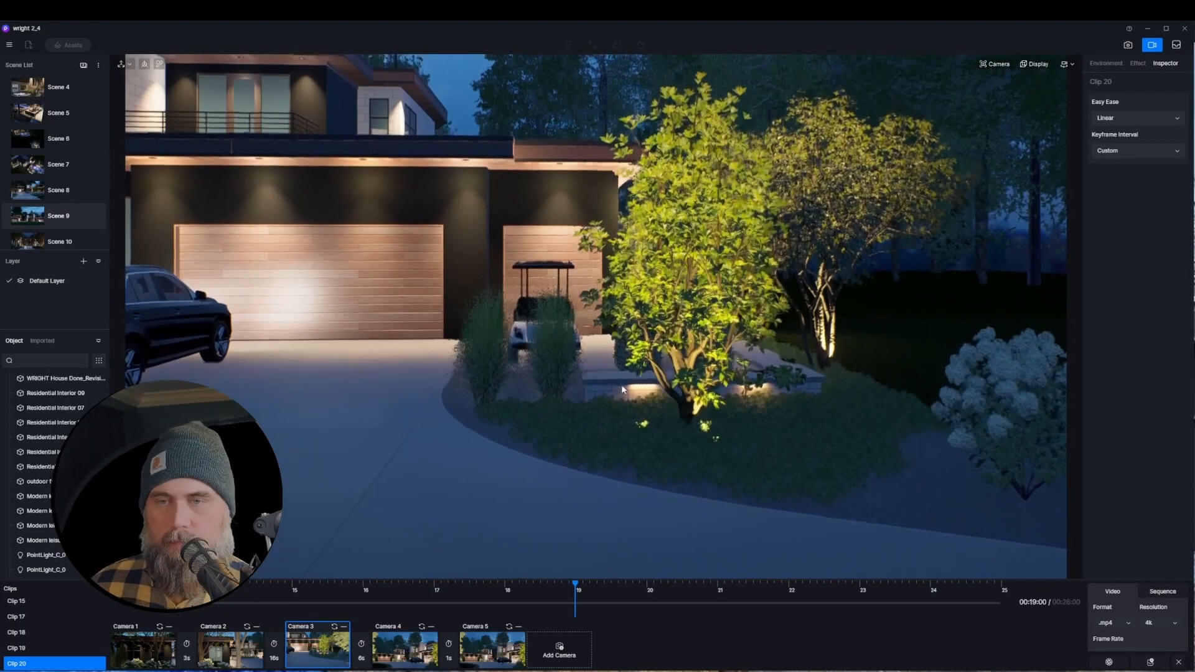
key("e")
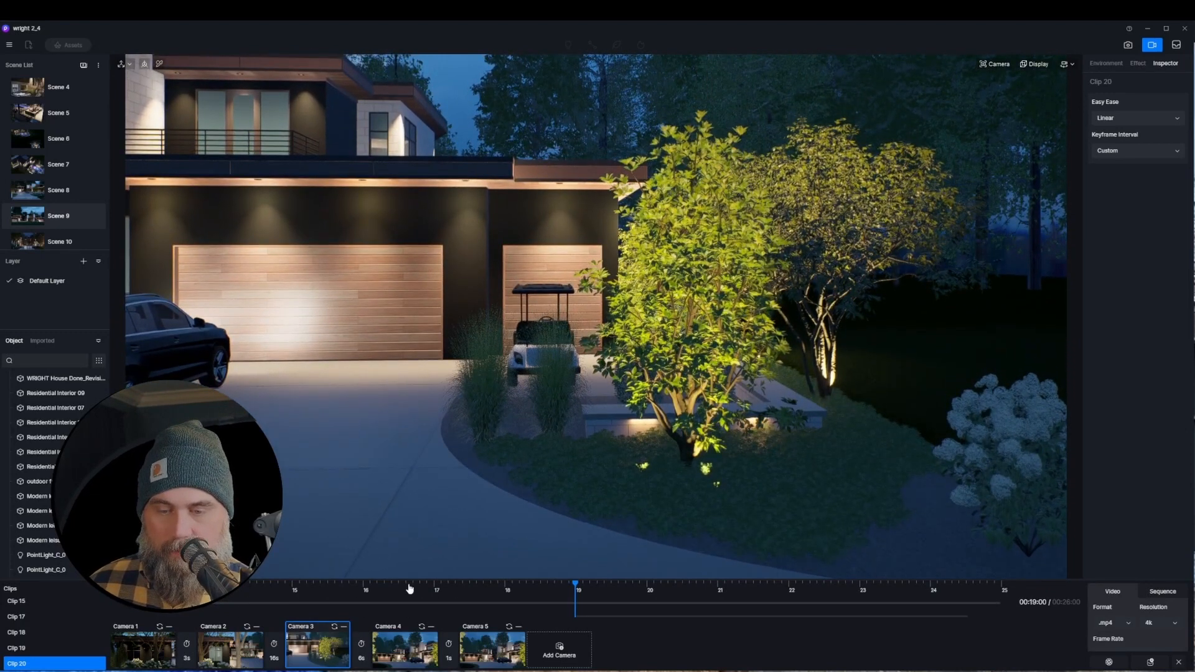
key("space")
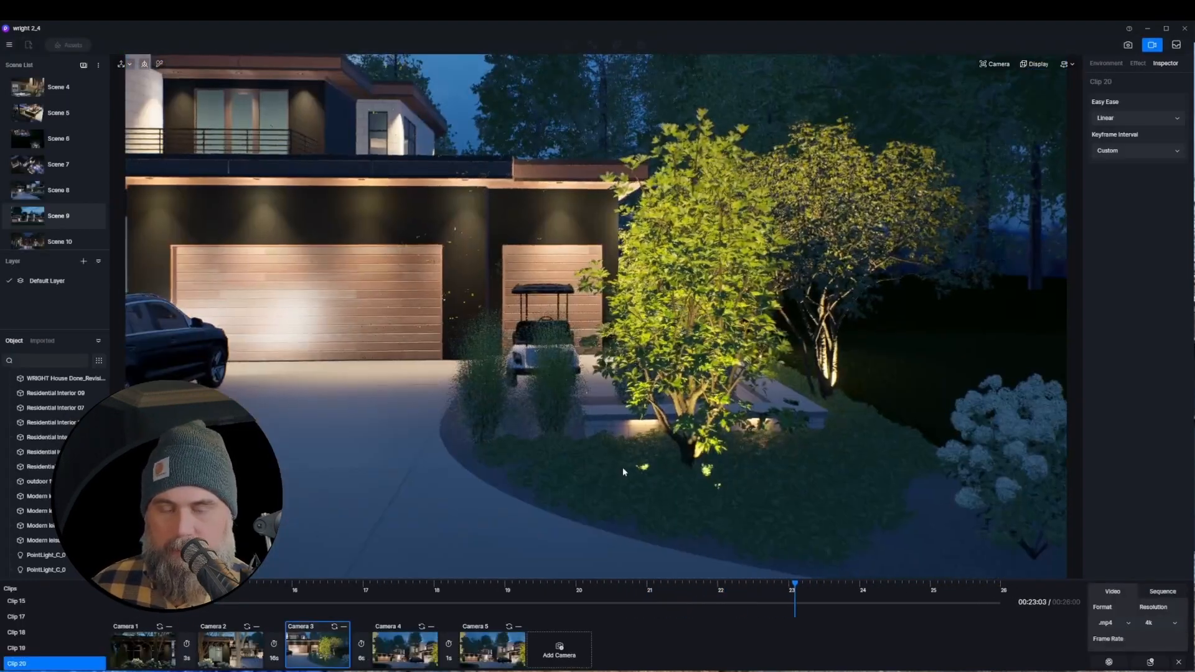
key("w")
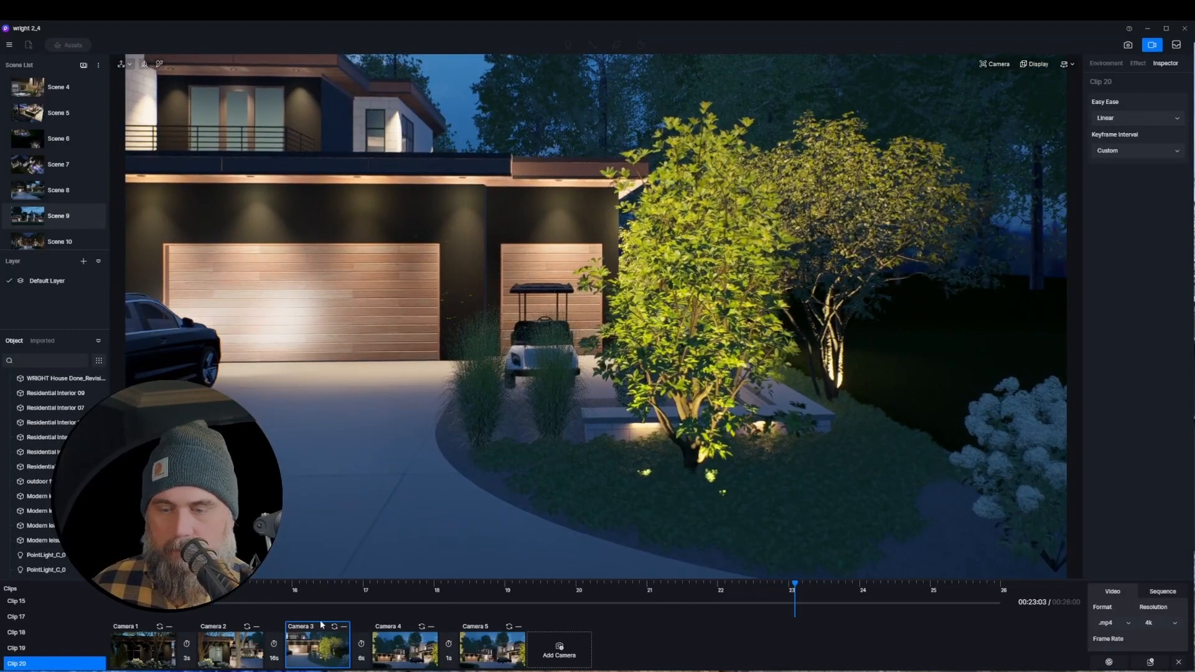
key("space")
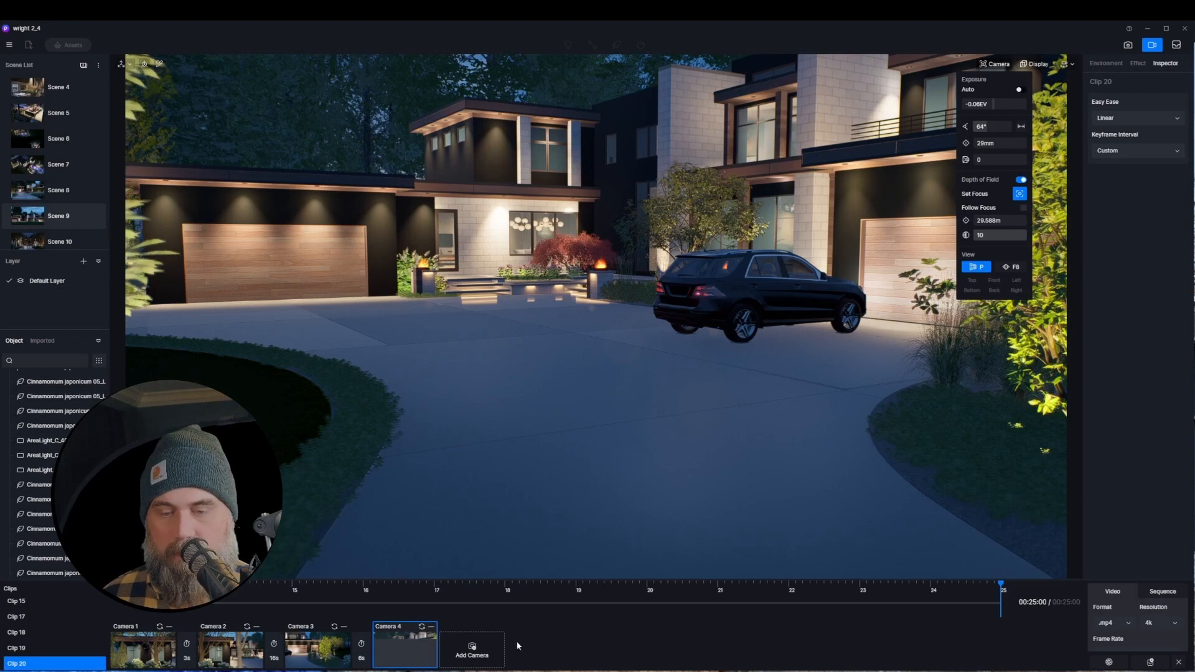
key("space")
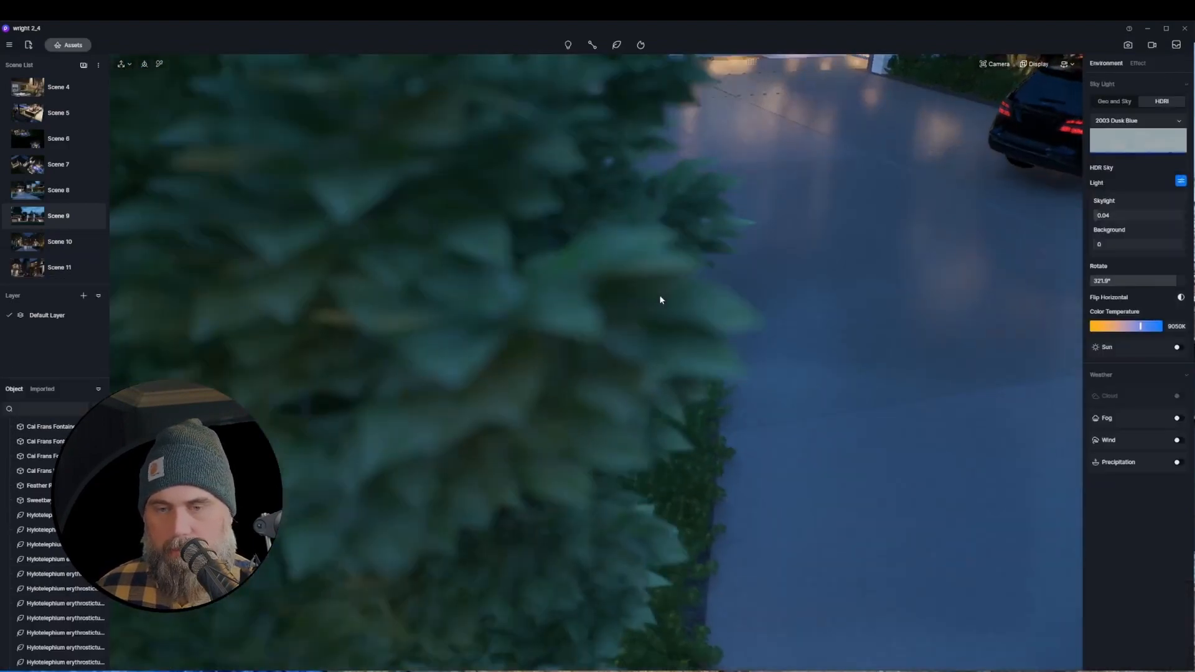
- Move the hornbeam tree beside the driveway farther away from the pavement edge and reopen the clip
left_click(488, 509)
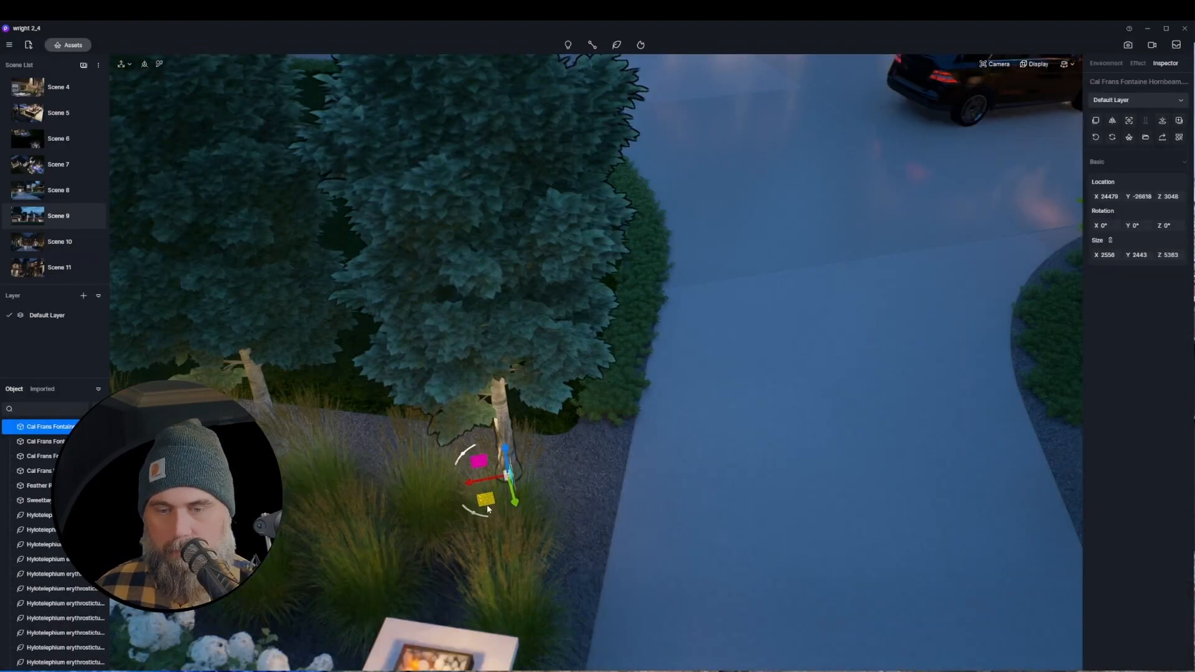
left_click_drag(488, 508, 432, 495)
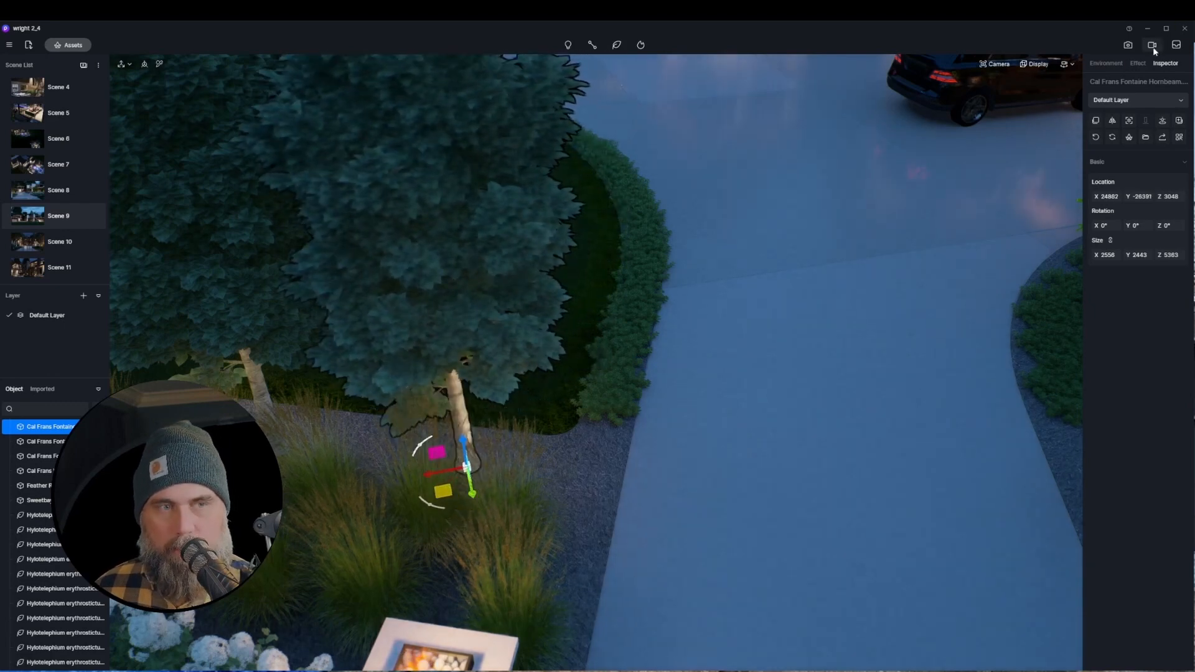
left_click(1151, 44)
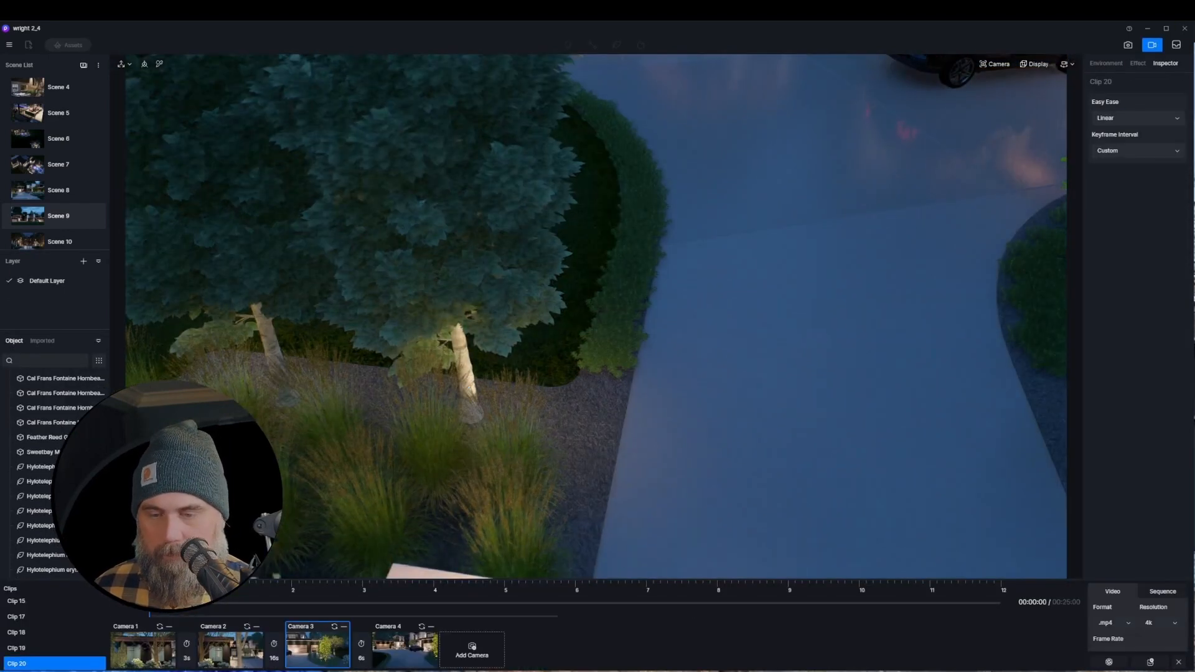
- Check the Camera 3 view and play back the clip from its start
left_click(320, 636)
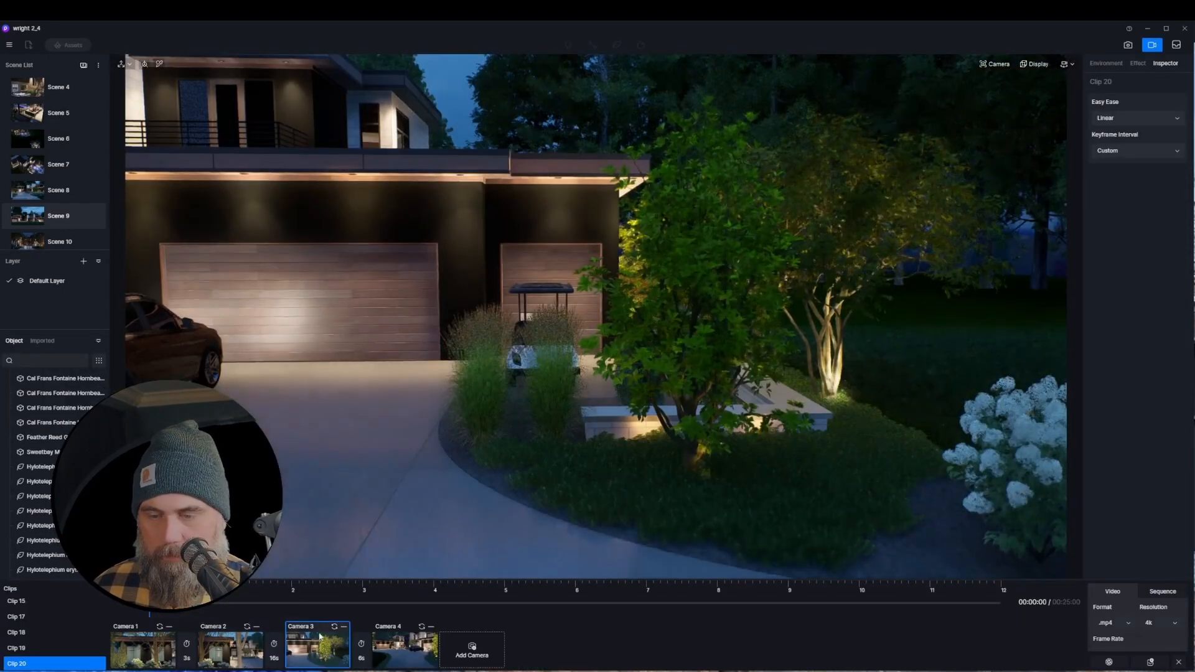
left_click(235, 663)
left_click(318, 652)
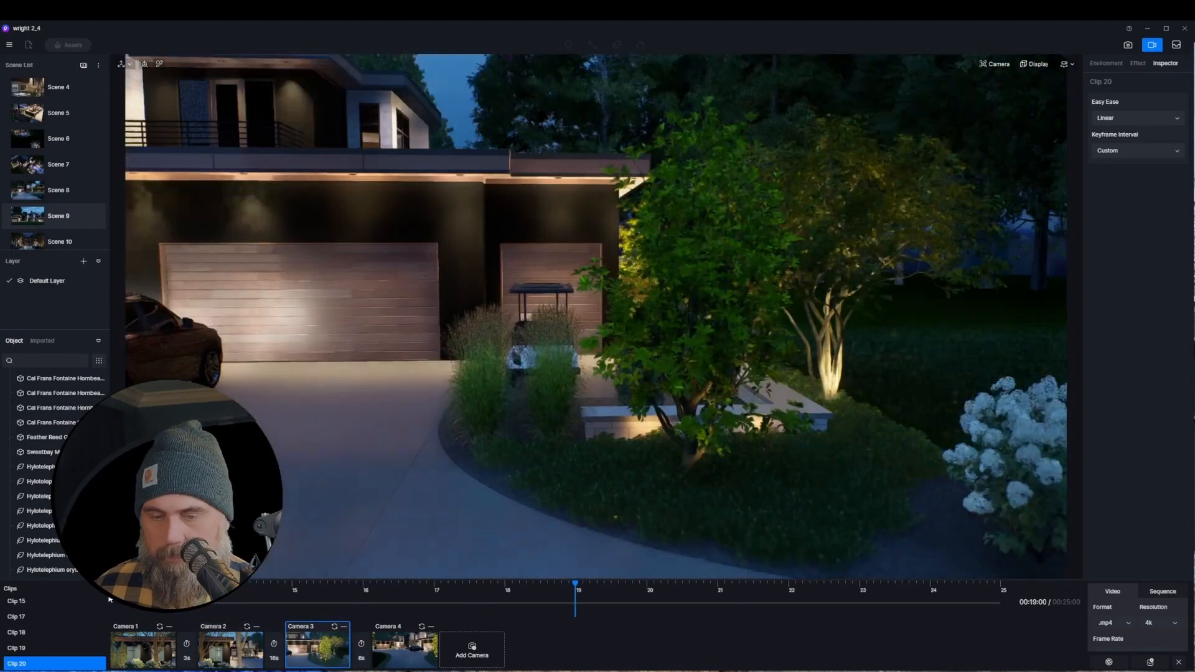
left_click(128, 601)
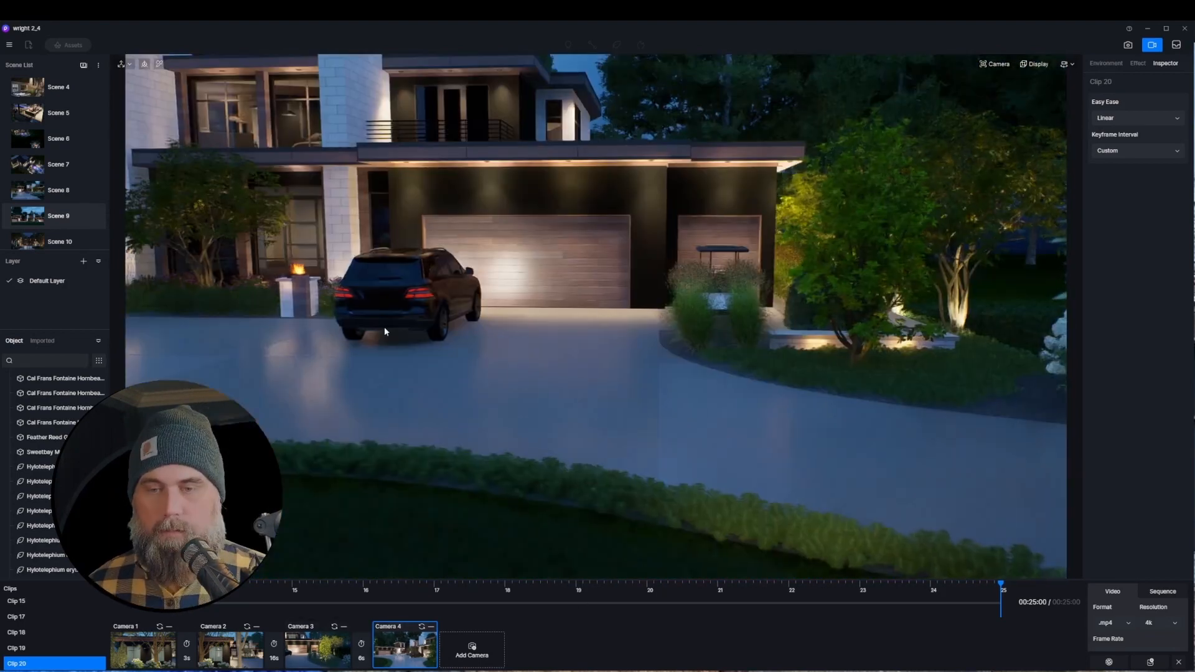
- Frame the SUV in front of the house, leave the clip editor and select the SUV in the scene
key("a")
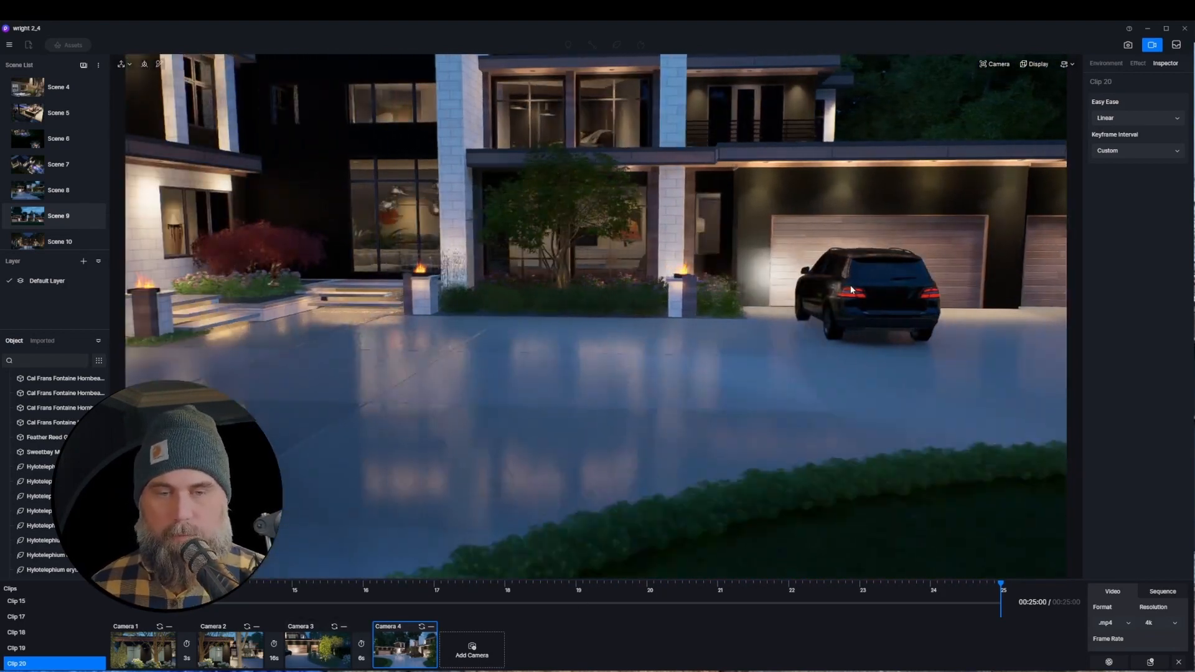
left_click(891, 281)
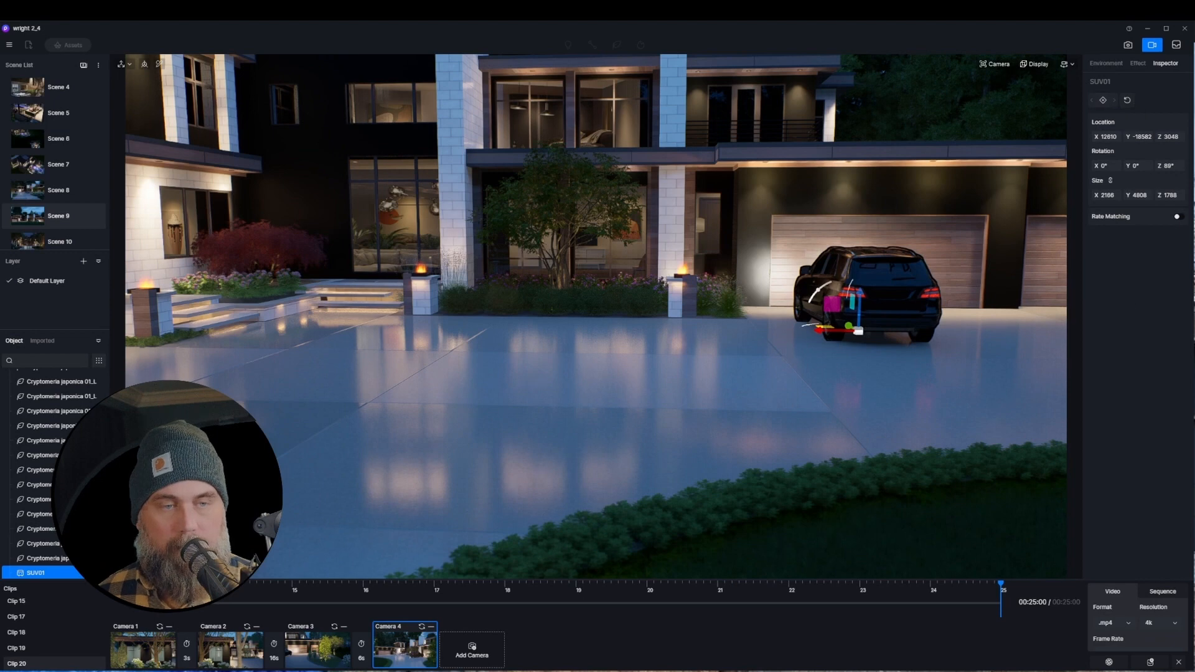
left_click(1179, 663)
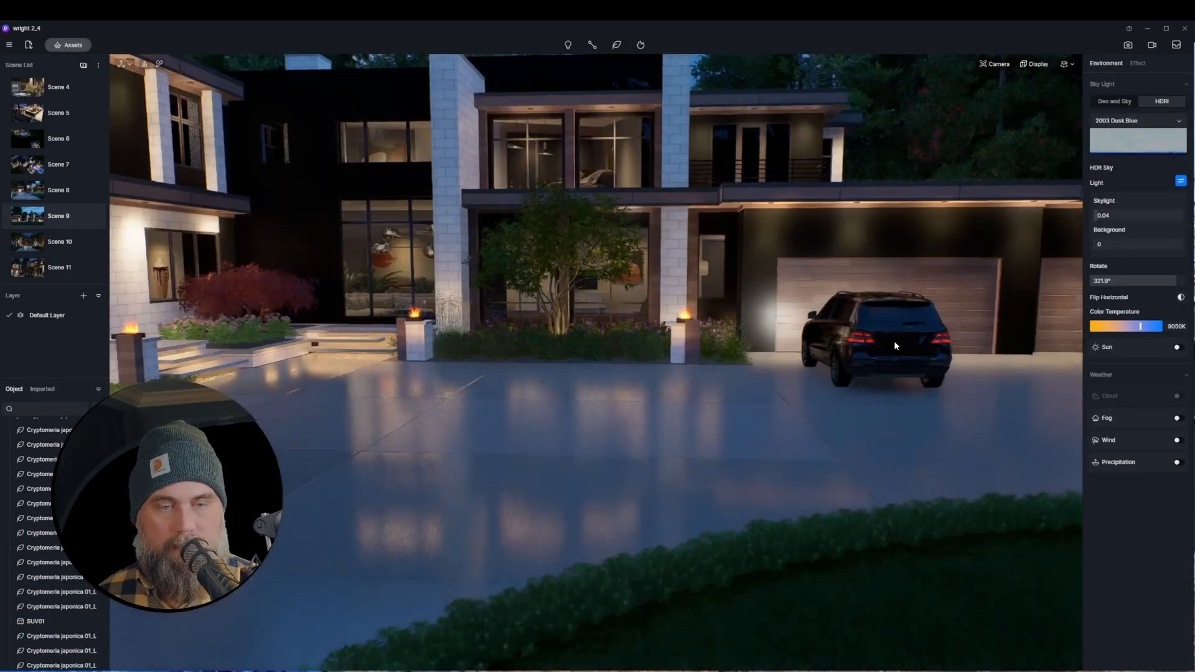
left_click(895, 346)
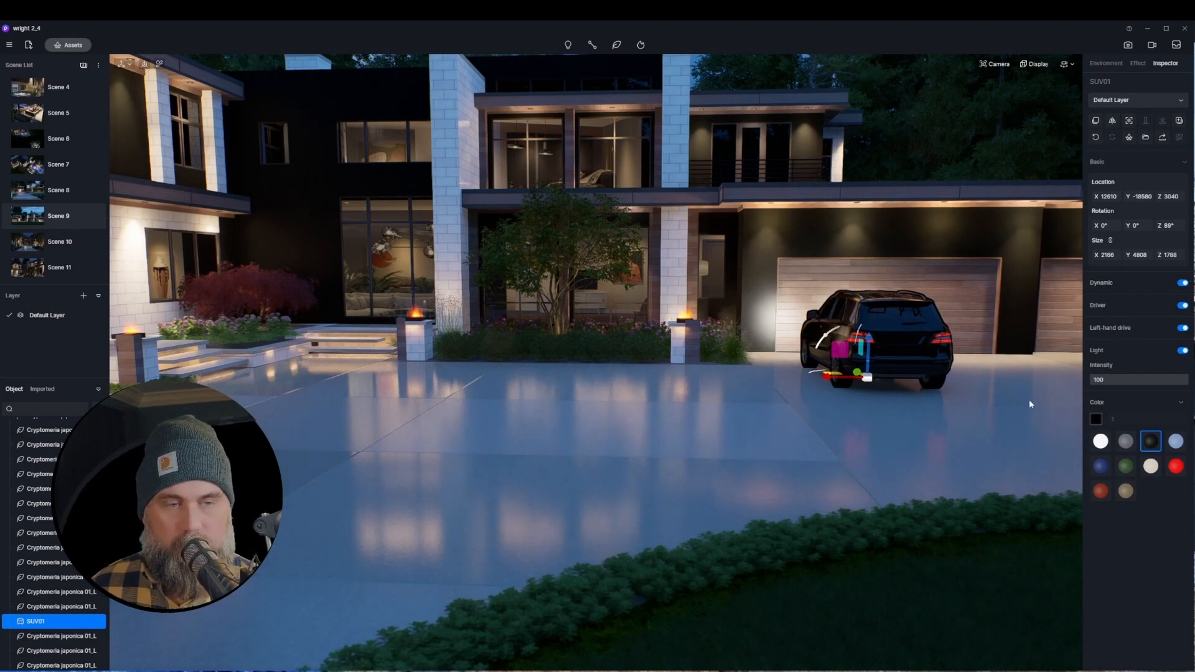
- Inspect the driver through the SUV's side window and set the preview quality to Smooth
scroll(854, 370, "up", 3)
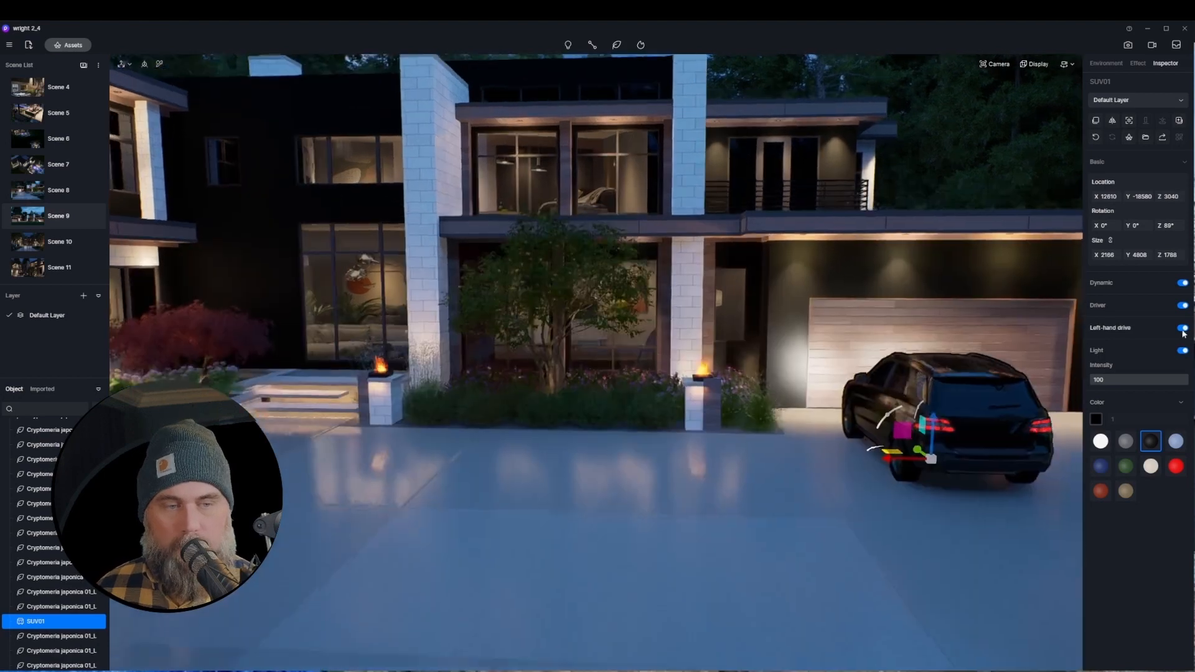
scroll(1010, 433, "up", 3)
right_click_drag(1010, 433, 1040, 62)
scroll(1027, 274, "up", 4)
left_click(1040, 63)
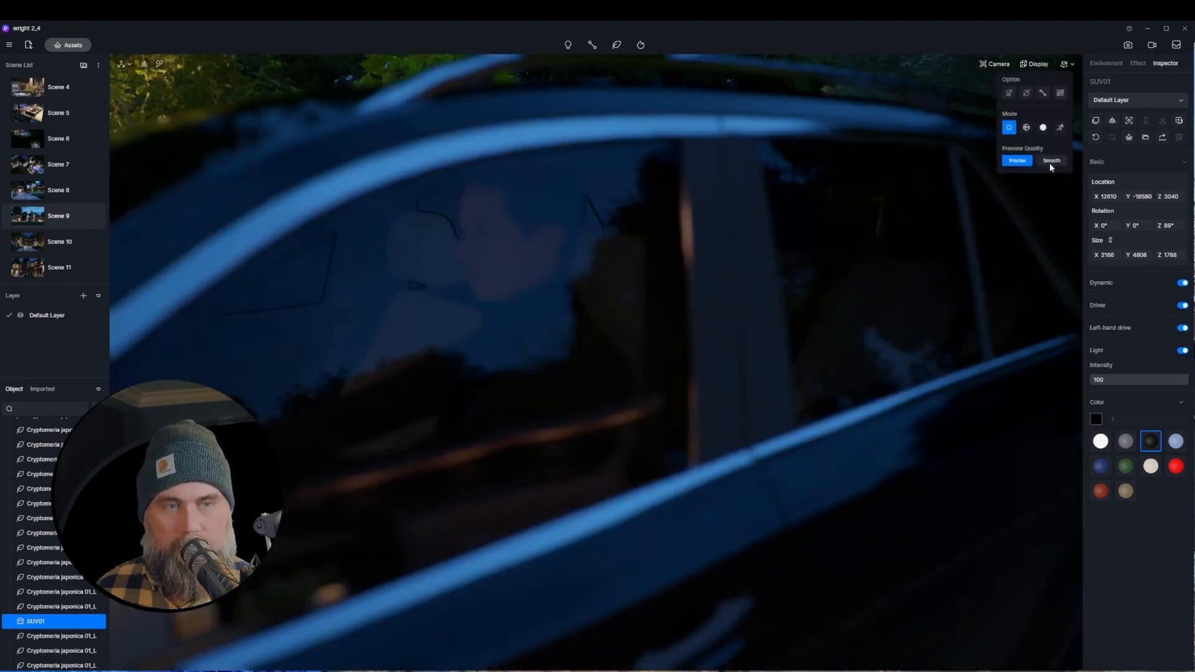
scroll(716, 300, "down", 6)
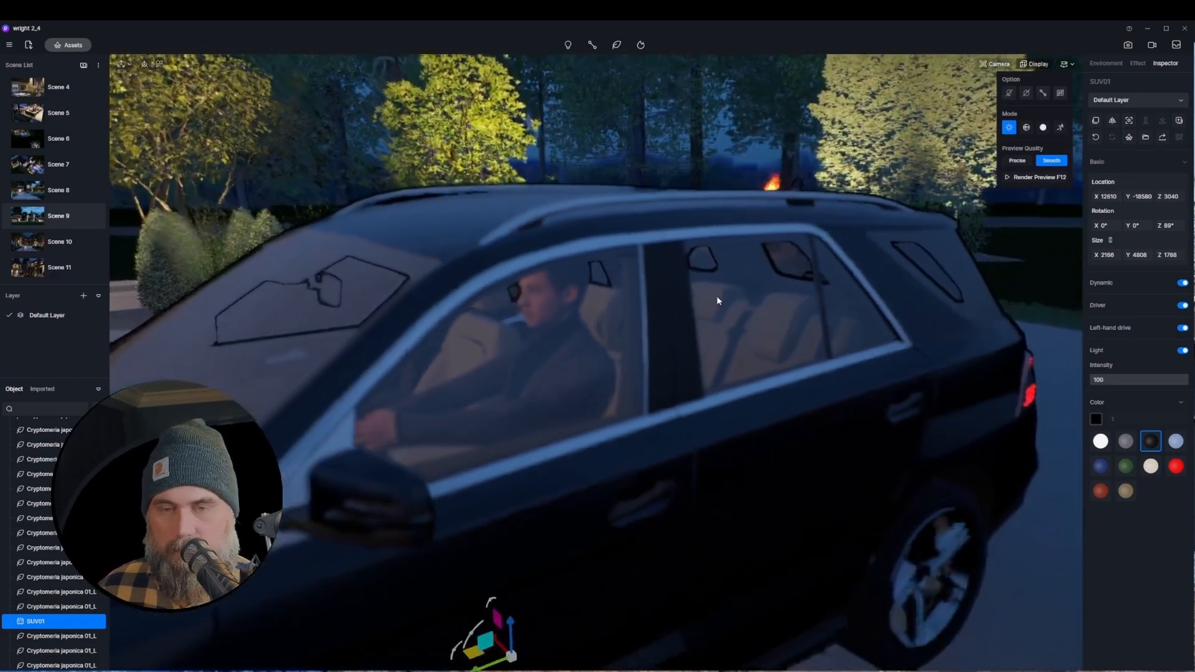
- Rotate the SUV to 90° about its Z axis and reopen the clip editor
scroll(937, 445, "down", 3)
right_click_drag(900, 562, 640, 552)
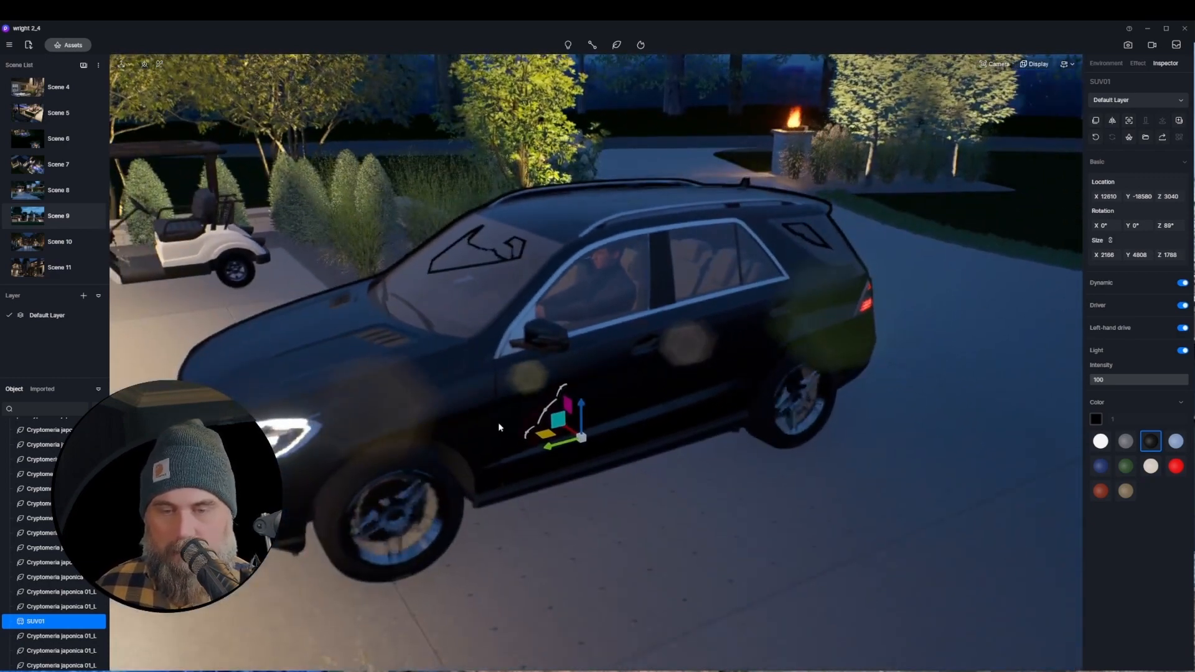
mouse_move(527, 432)
left_mouse_down()
mouse_move(511, 434)
mouse_move(525, 387)
mouse_move(595, 307)
mouse_move(554, 348)
mouse_move(528, 438)
mouse_move(532, 429)
left_mouse_up()
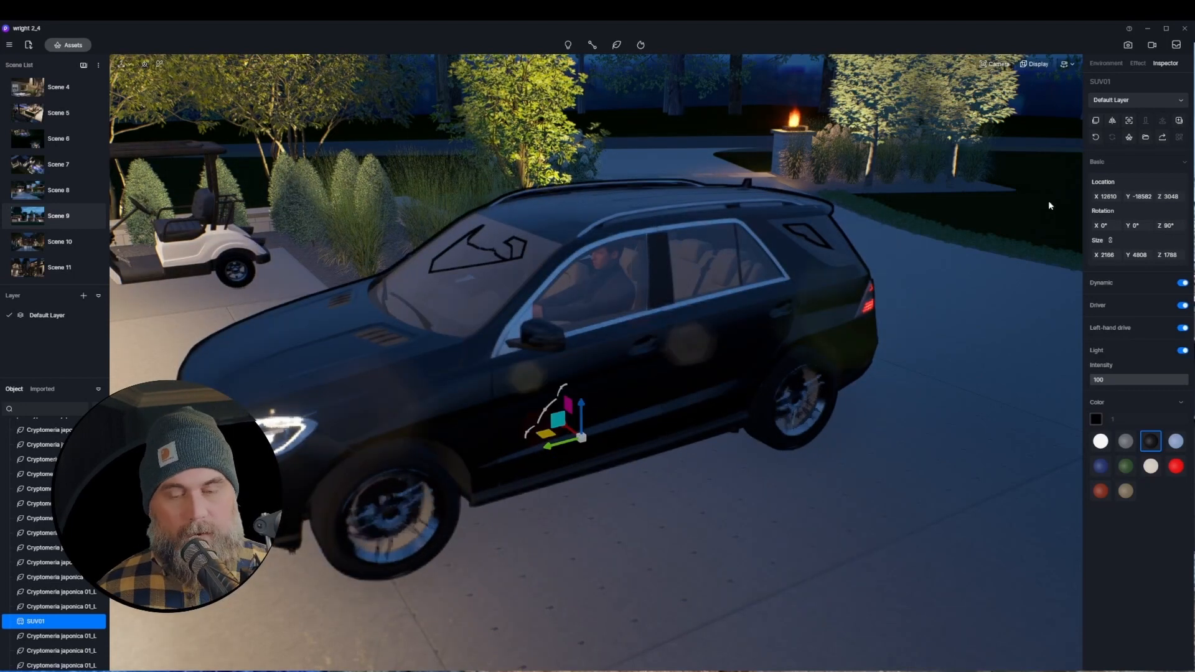
left_click(1152, 45)
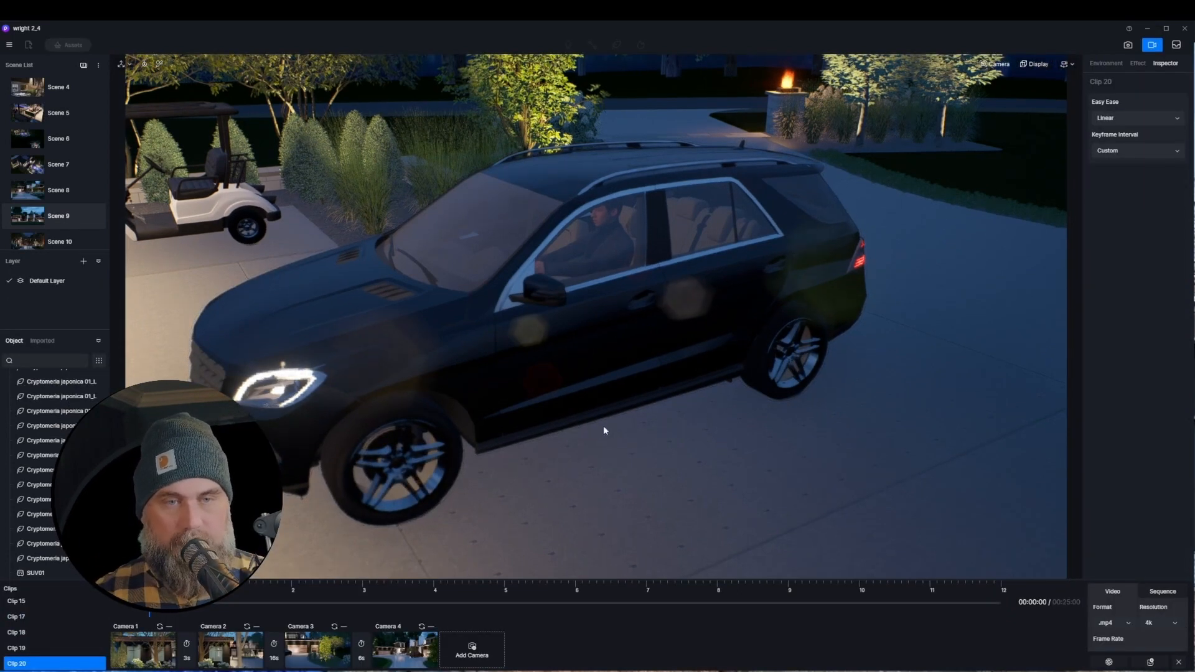
- Start from the Camera 1 view at the clip's beginning, select the SUV and bring the driveway into view
left_click(169, 653)
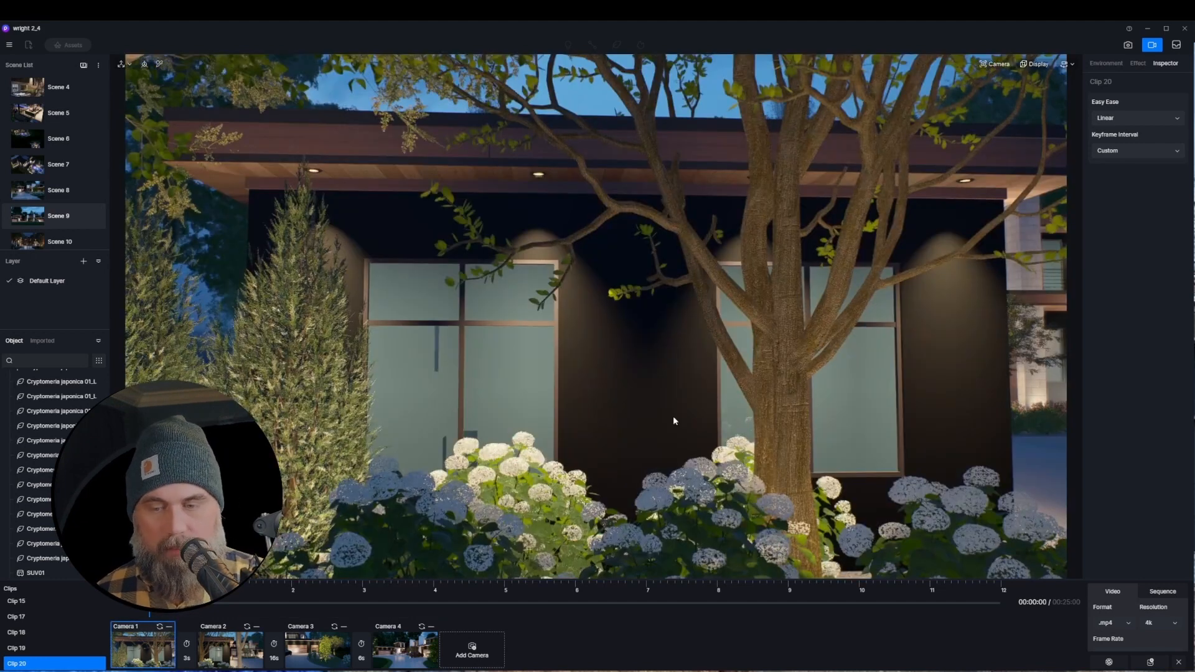
right_click_drag(626, 471, 922, 431)
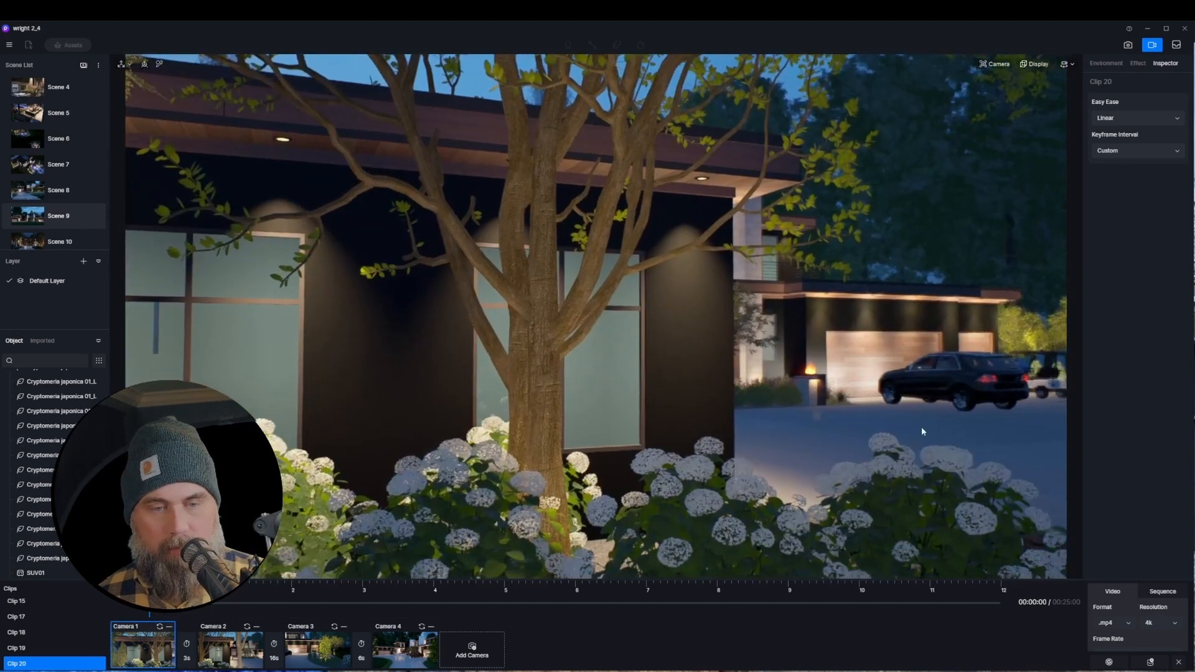
left_click(960, 377)
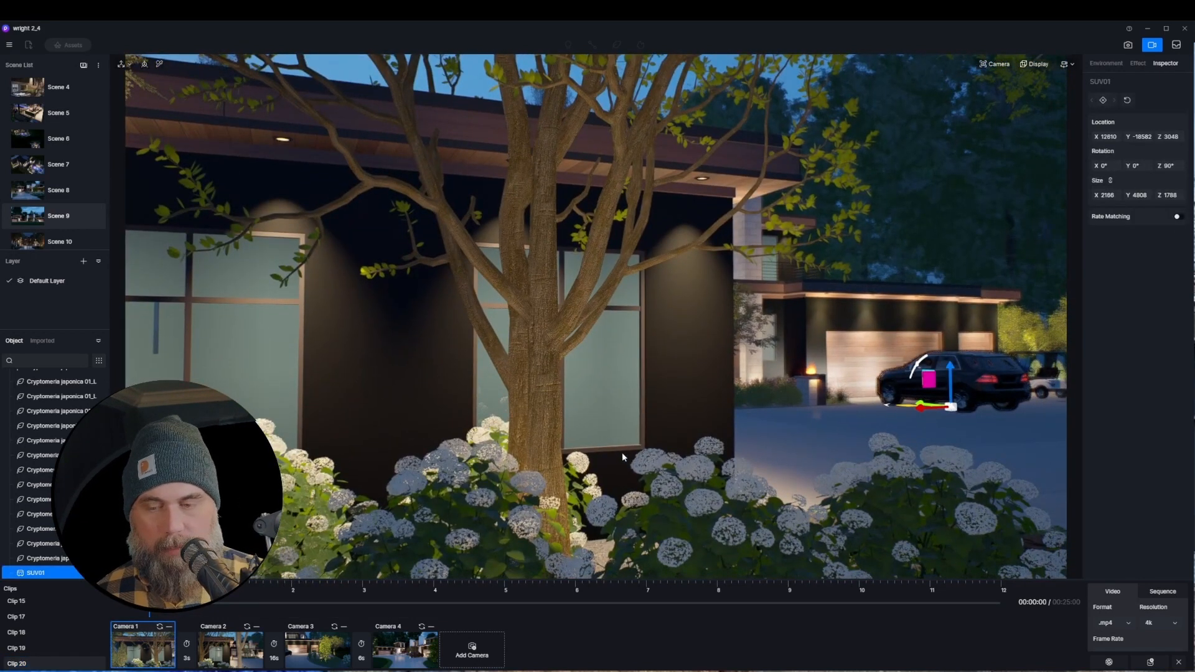
middle_click_drag(891, 432, 773, 459)
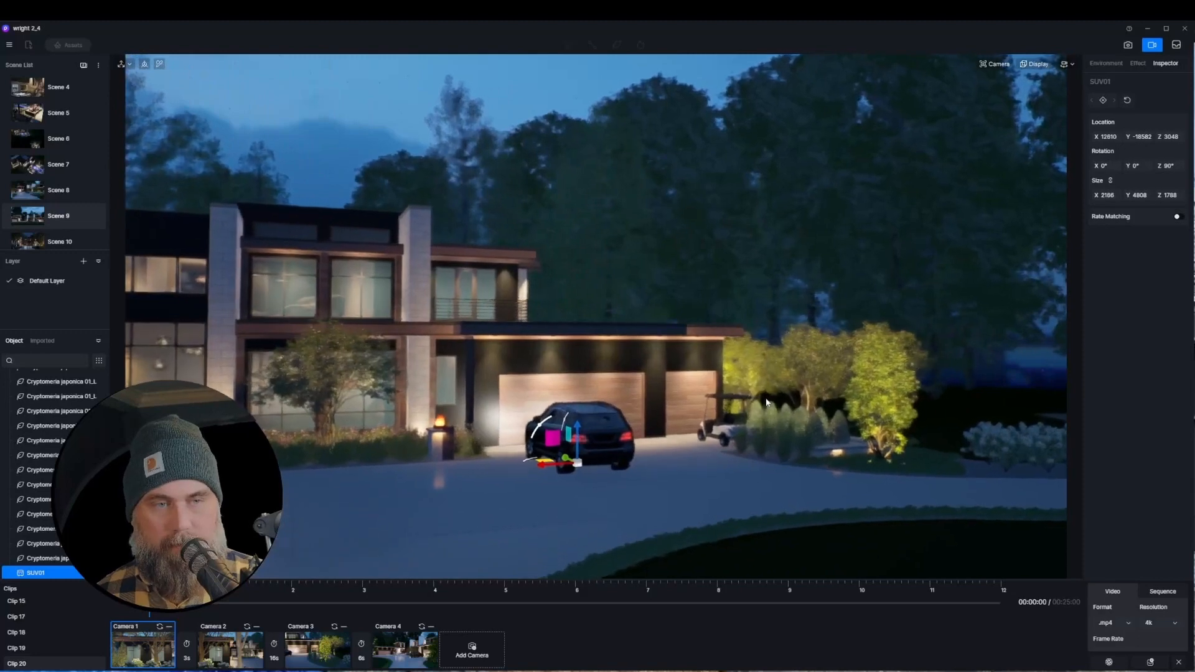
middle_click_drag(767, 402, 611, 420)
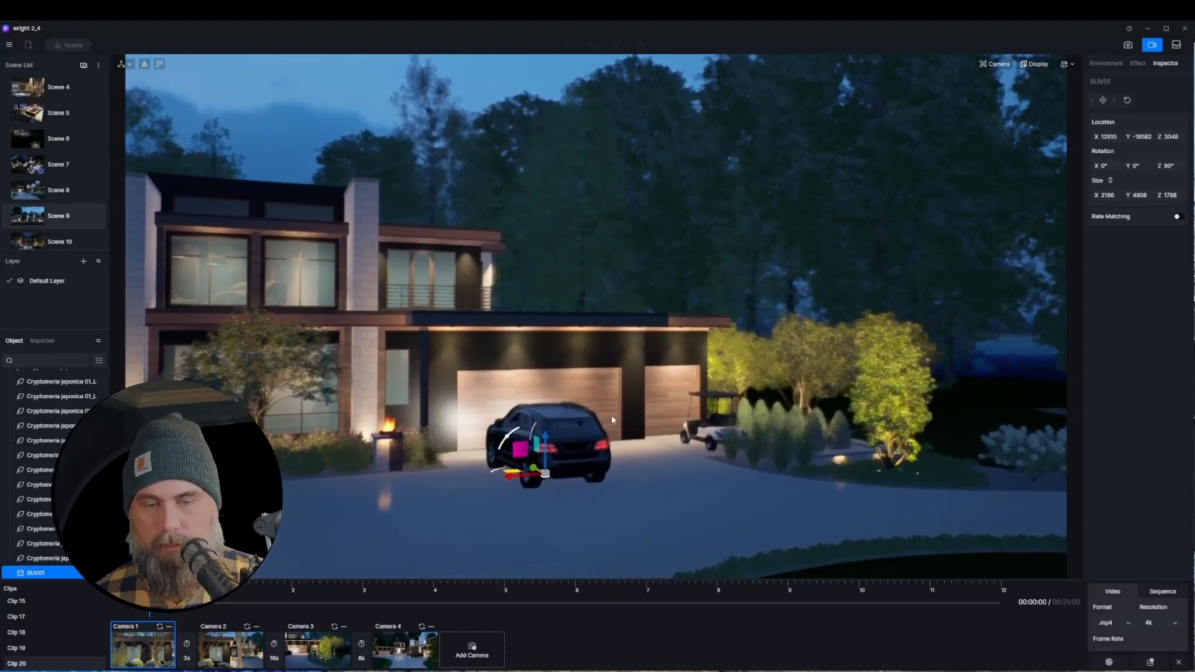
- Move the SUV to the driveway's street entrance at about X 25253, Y -35768, turn it to 27° about Z and keyframe it at 0 s
scroll(612, 417, "up", 3)
right_click_drag(645, 331, 728, 547)
left_click_drag(440, 364, 1093, 394)
right_click_drag(628, 331, 727, 342)
left_click_drag(731, 327, 779, 344)
key("t")
left_click_drag(514, 355, 1174, 182)
scroll(767, 371, "down", 5)
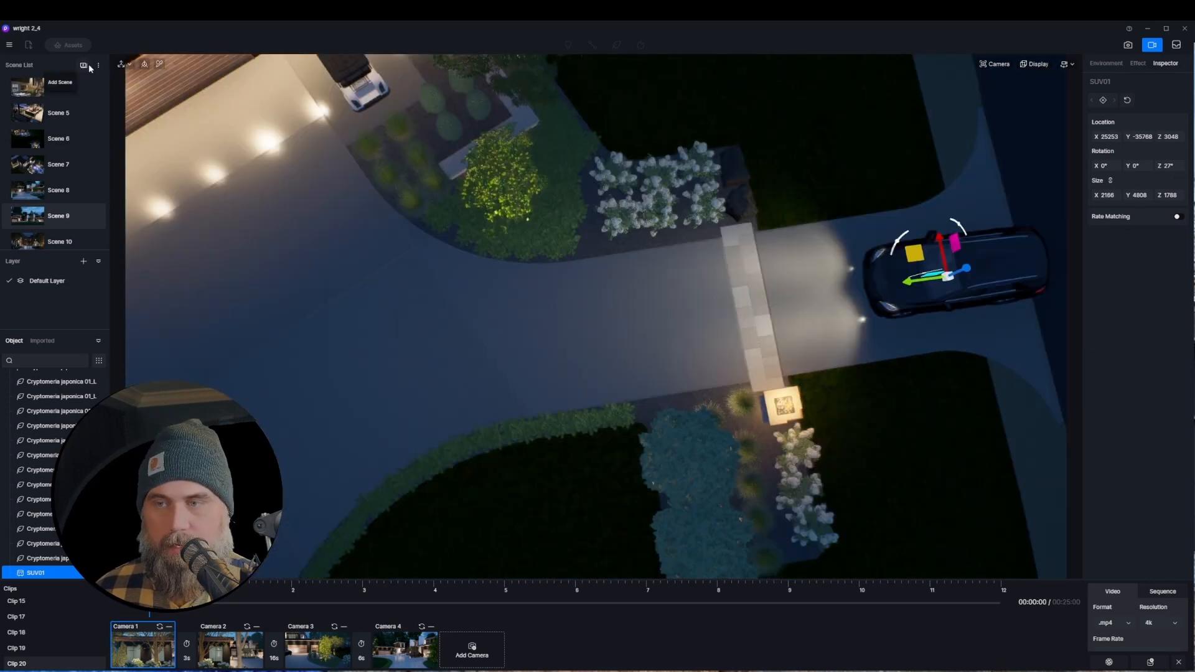
left_click(1102, 100)
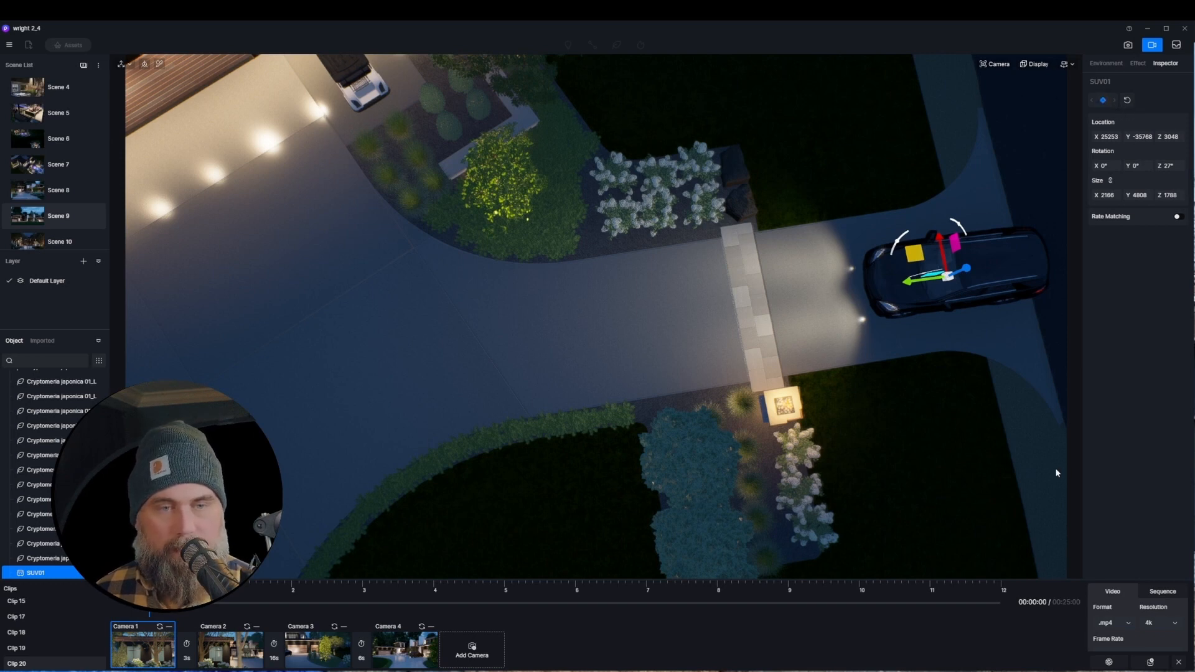
- At Camera 2 (3 s), use the overhead Scene 35 view to keyframe the SUV further up the driveway at about X 21843, Y -29058
left_click(232, 651)
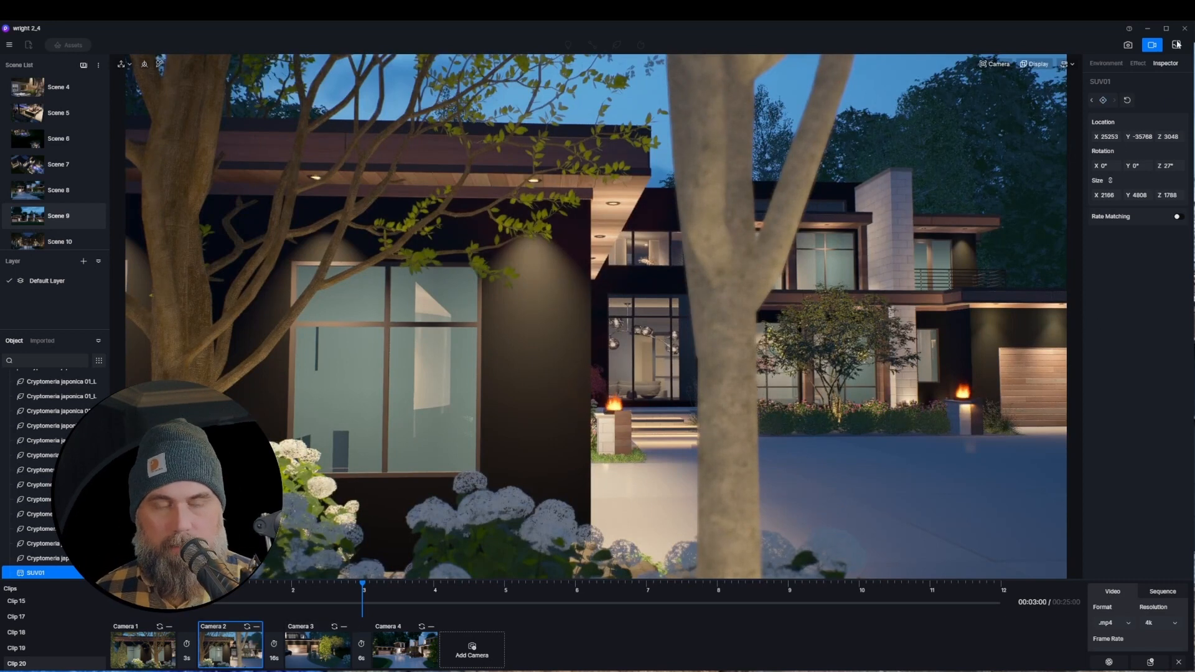
scroll(71, 195, "down", 10)
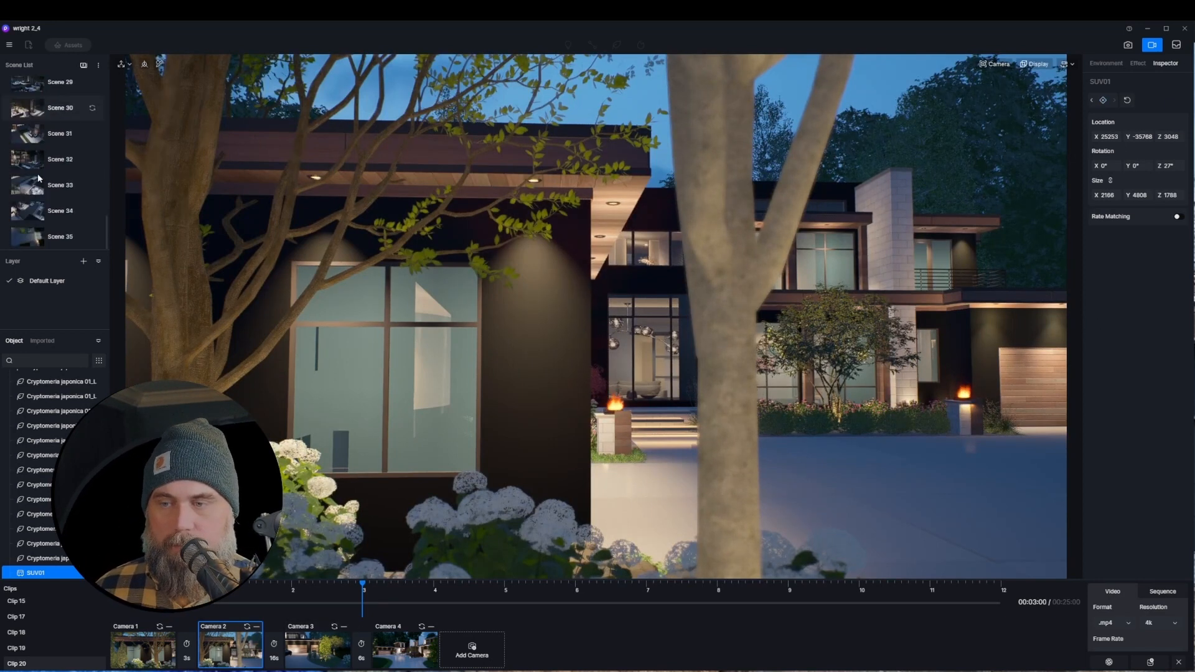
right_click(33, 242)
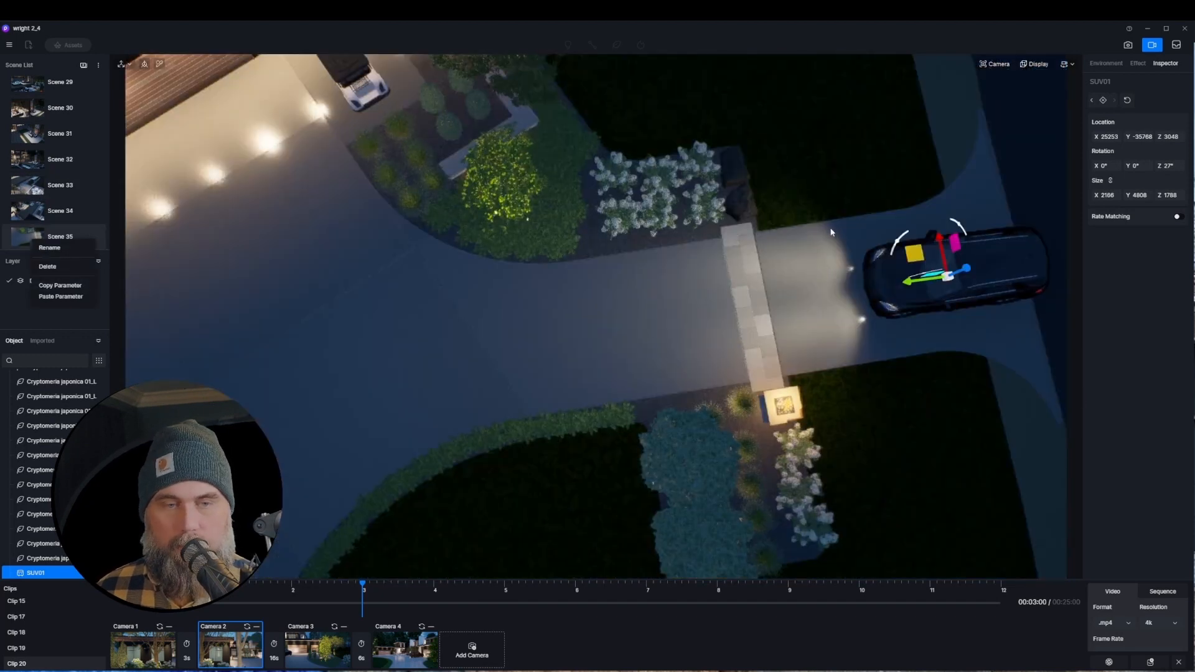
left_click_drag(912, 285, 653, 300)
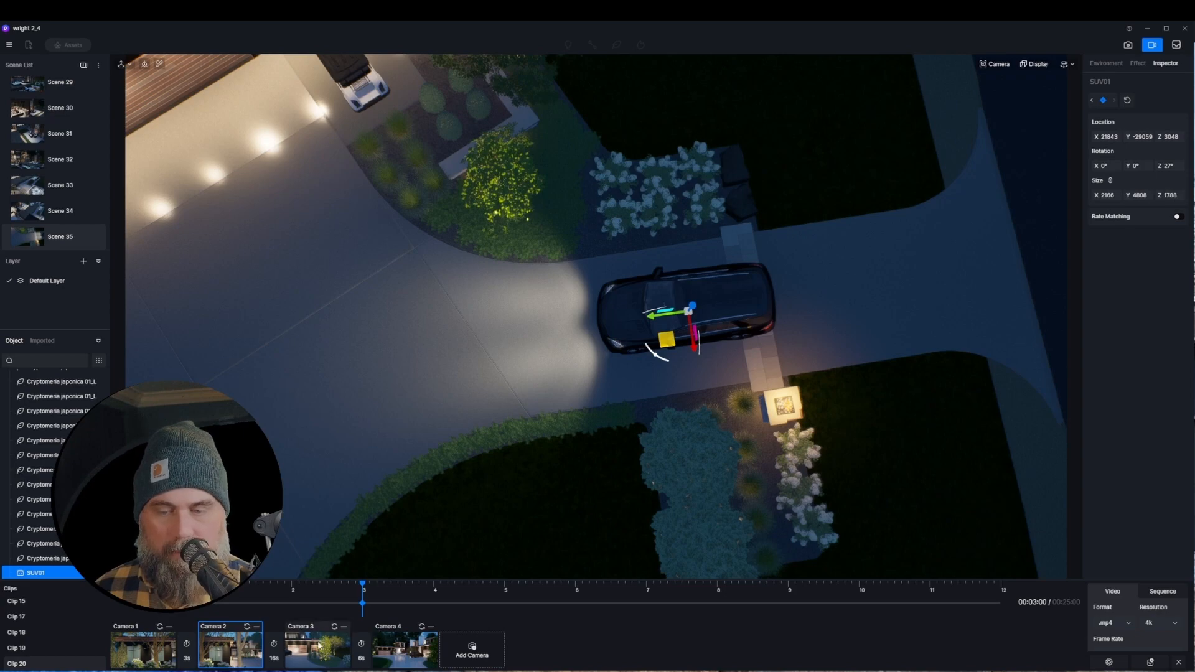
- At 8:04, keyframe the SUV past the driveway entrance at about X 18258, Y -22003, using the overhead scene view
left_click_drag(363, 584, 727, 586)
right_click(35, 237)
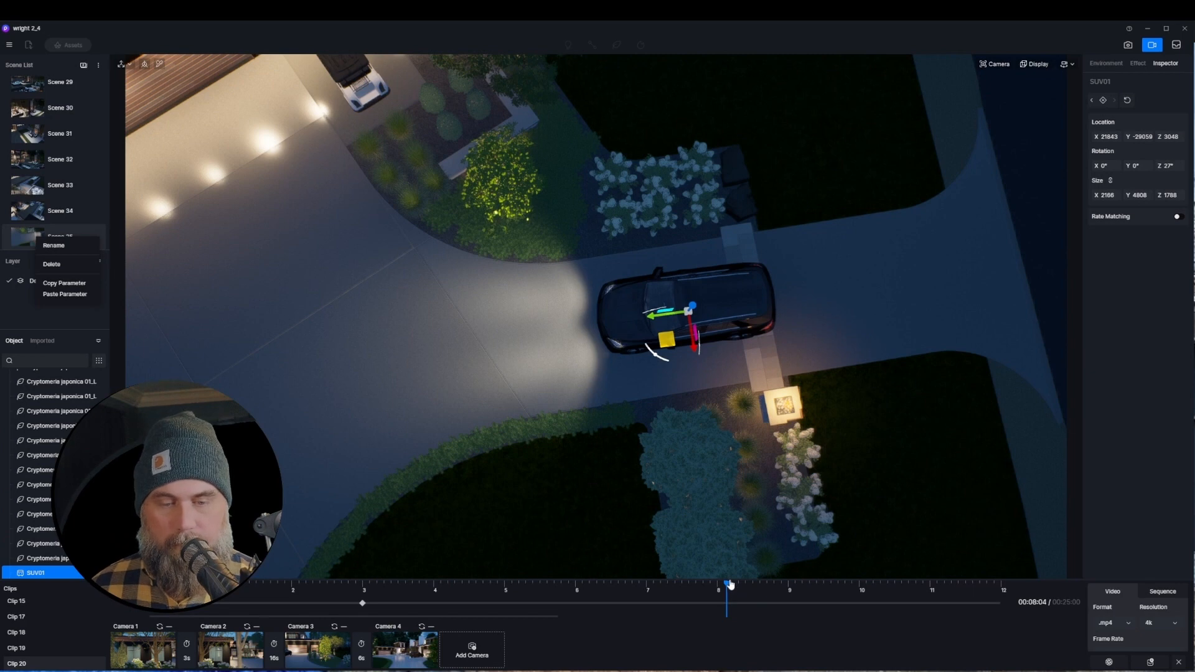
left_click_drag(632, 341, 370, 355)
- At 10:16, keyframe the SUV turned to 48° about Z and moved forward along its own axis to about X 17001
left_click_drag(726, 598, 895, 598)
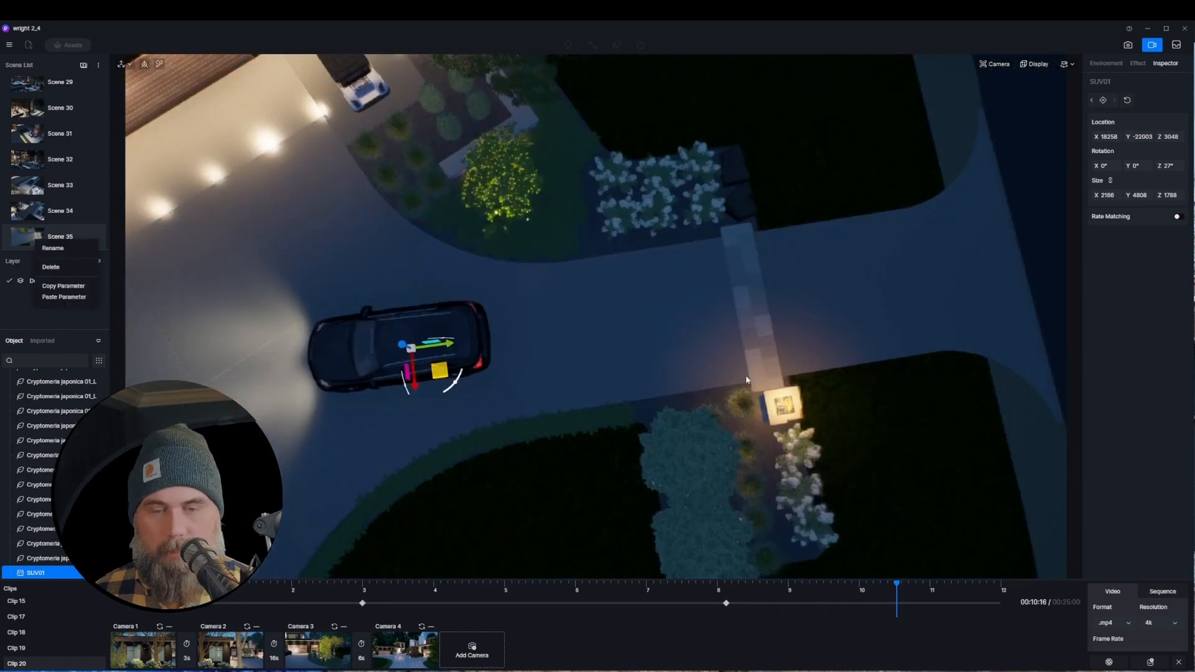
key("a")
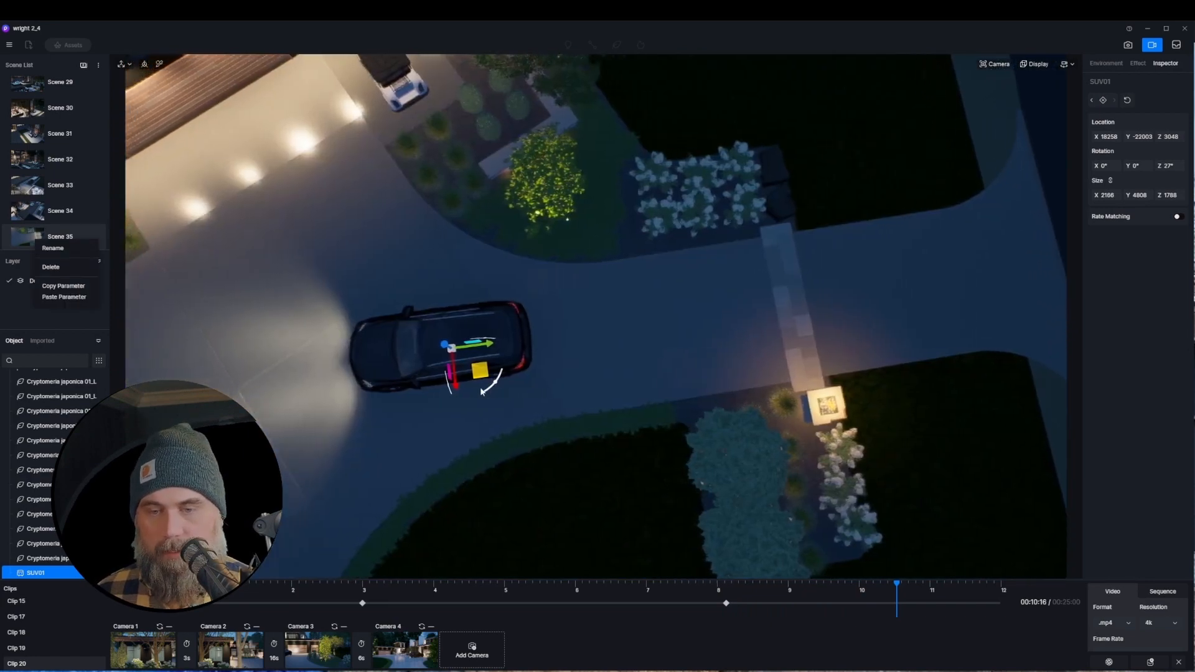
left_click_drag(520, 392, 496, 402)
left_click_drag(896, 583, 848, 597)
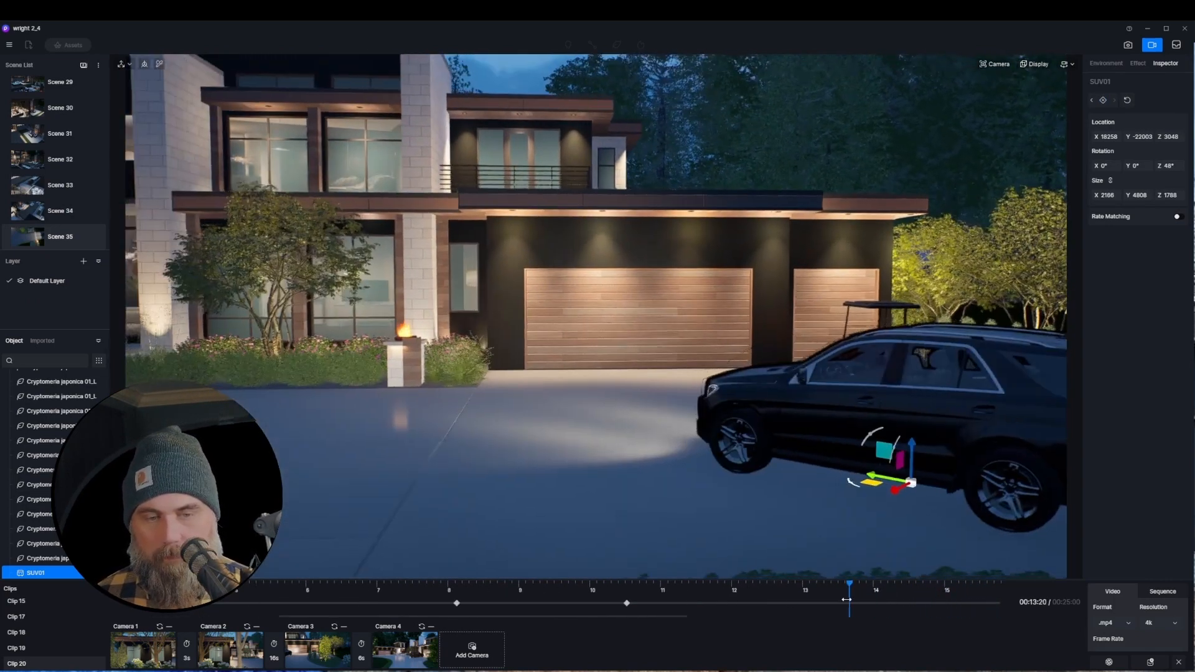
right_click(34, 235)
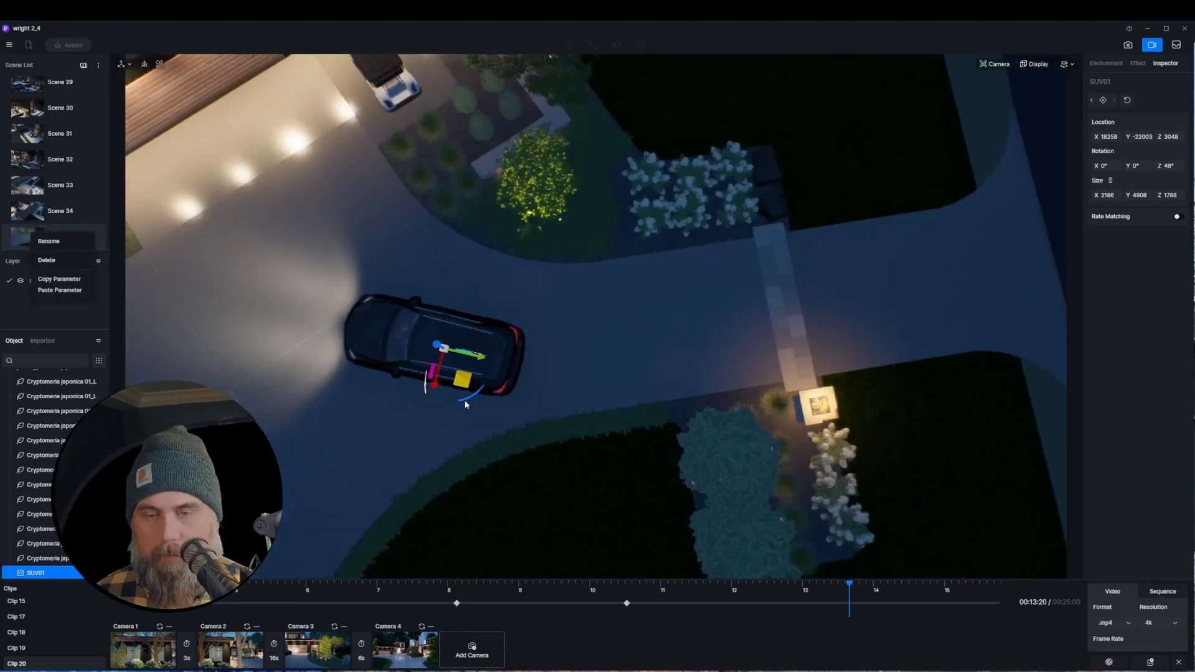
left_click(1091, 101)
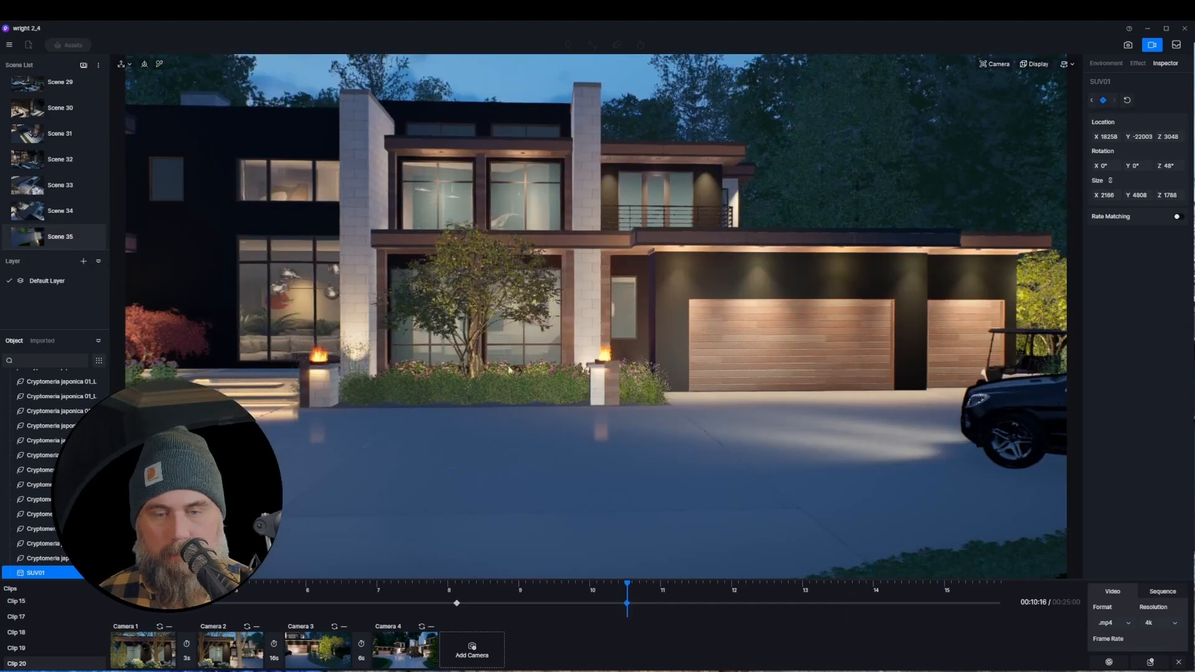
left_click(49, 244)
left_click_drag(435, 352, 386, 347)
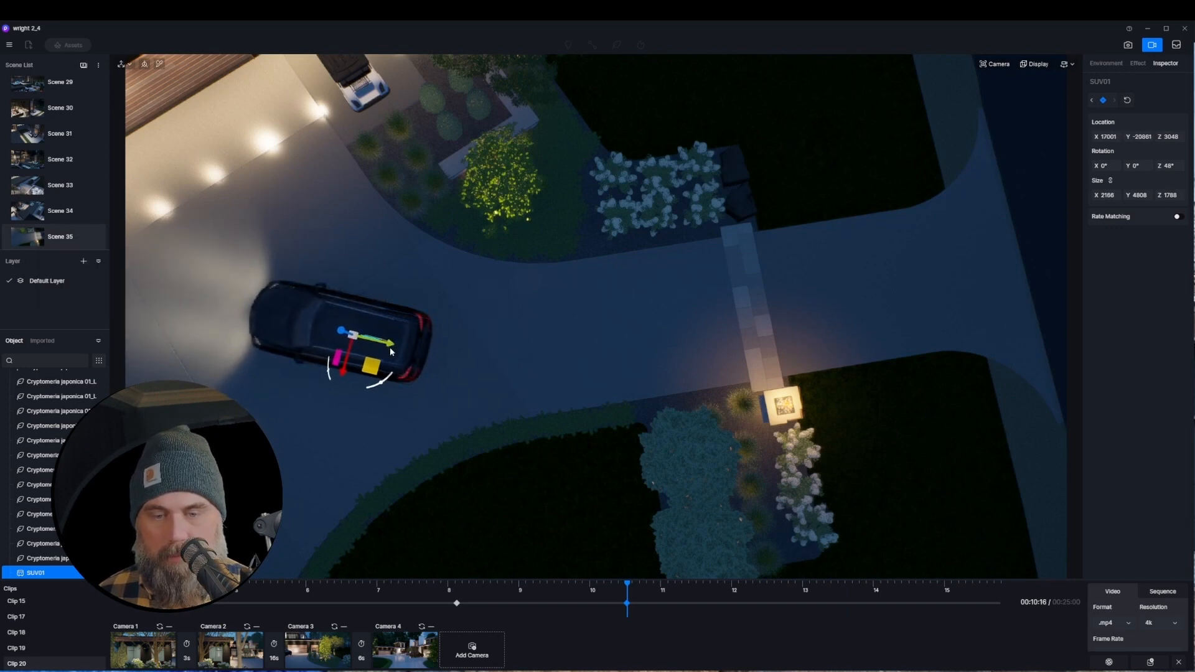
- At 13:15, keyframe the SUV turning toward the garage at about X 15006, Y -20348, rotated to 77° about Z
left_click(837, 588)
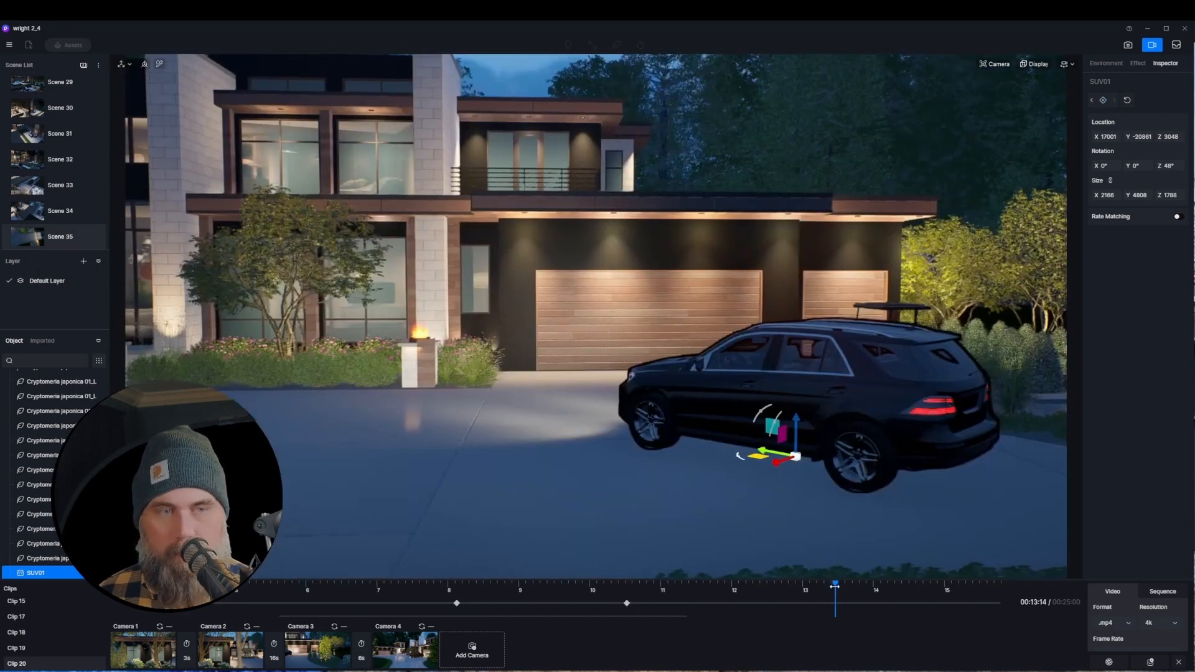
right_click(28, 244)
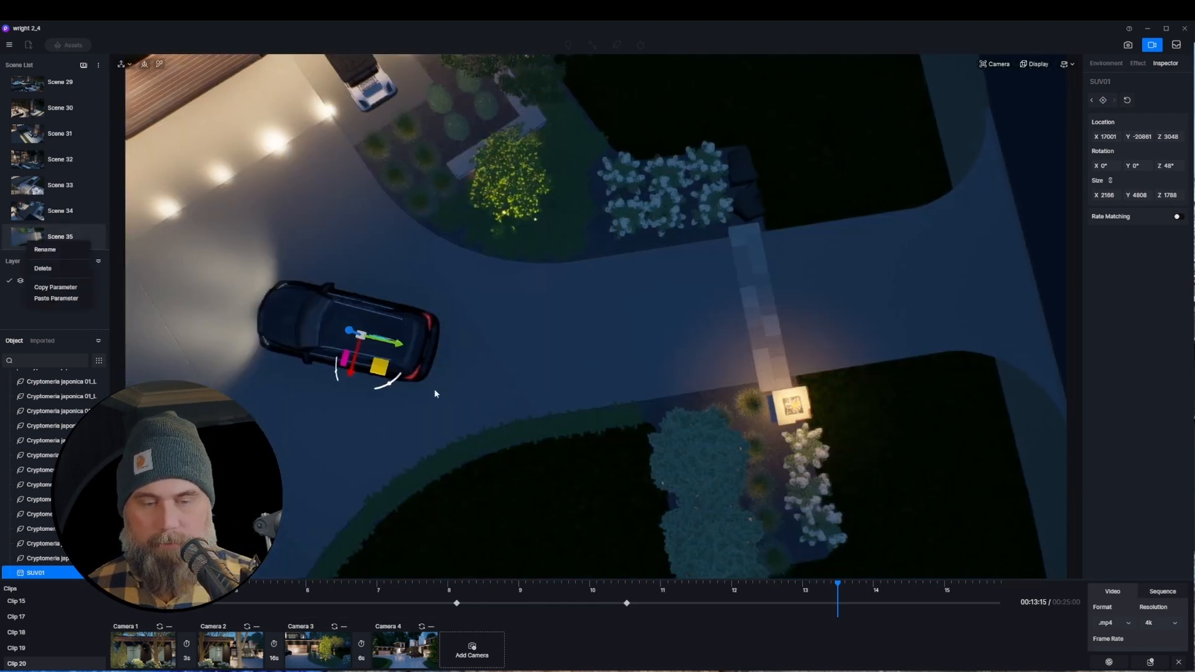
left_click_drag(398, 385, 344, 319)
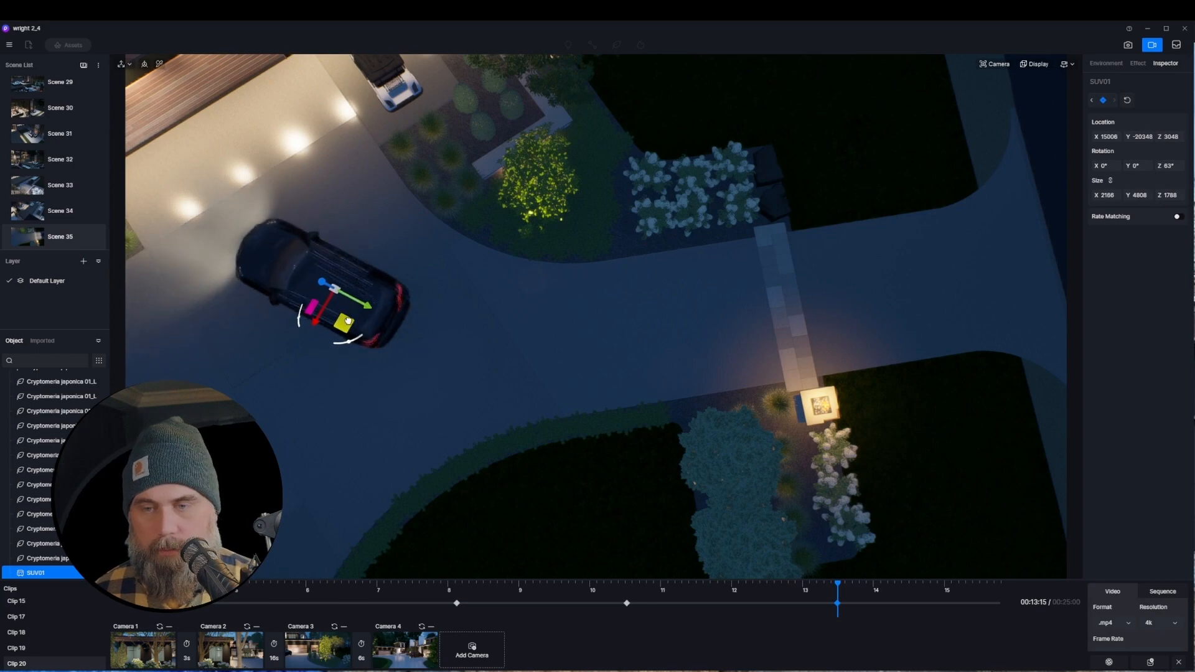
- At 16:17, keyframe the SUV rotated to 90° about Z and moved toward the garage to about X 12750
left_click(977, 588)
left_click_drag(977, 588, 749, 582)
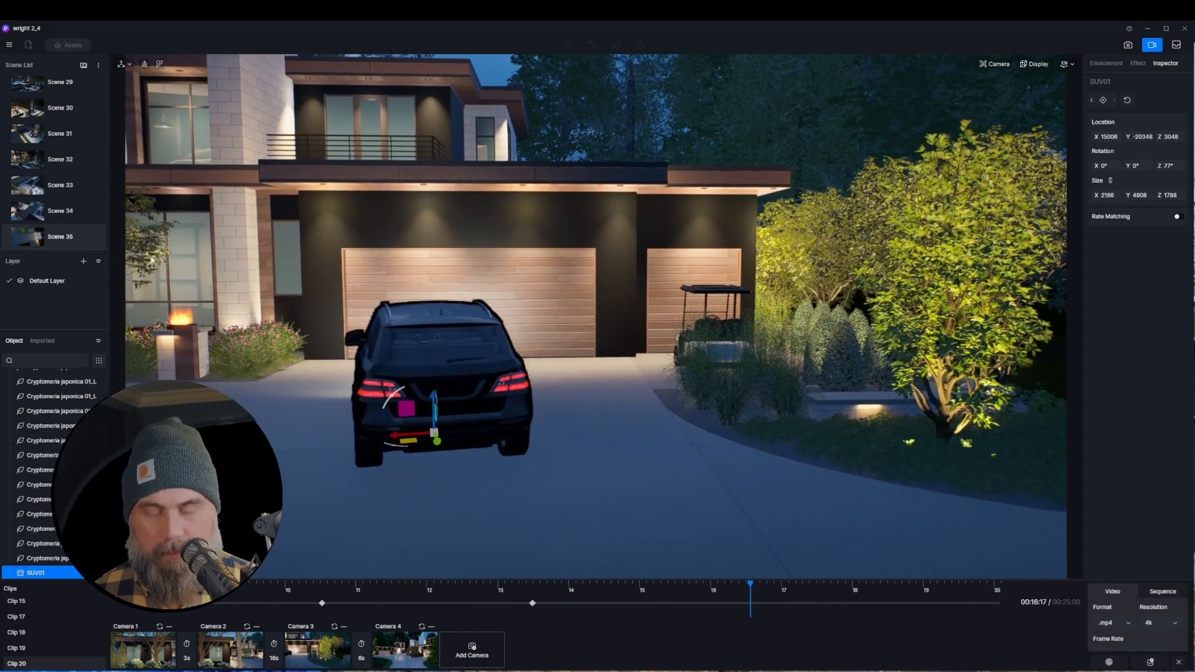
left_click(42, 242)
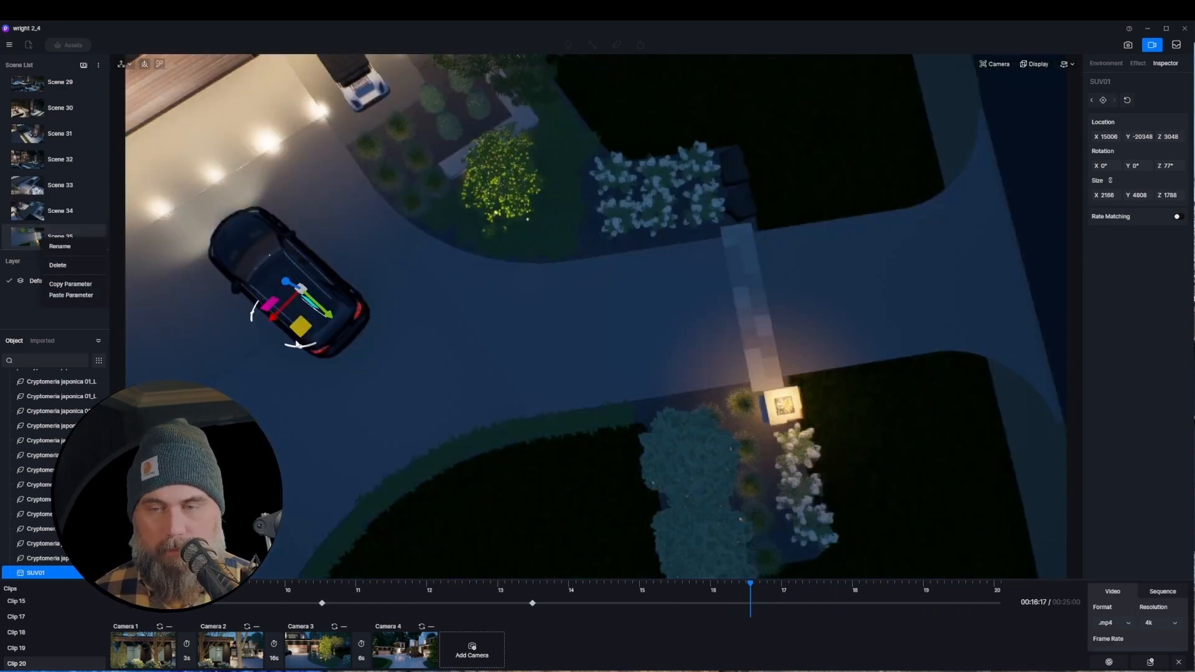
left_click_drag(305, 346, 287, 345)
left_click_drag(317, 314, 277, 252)
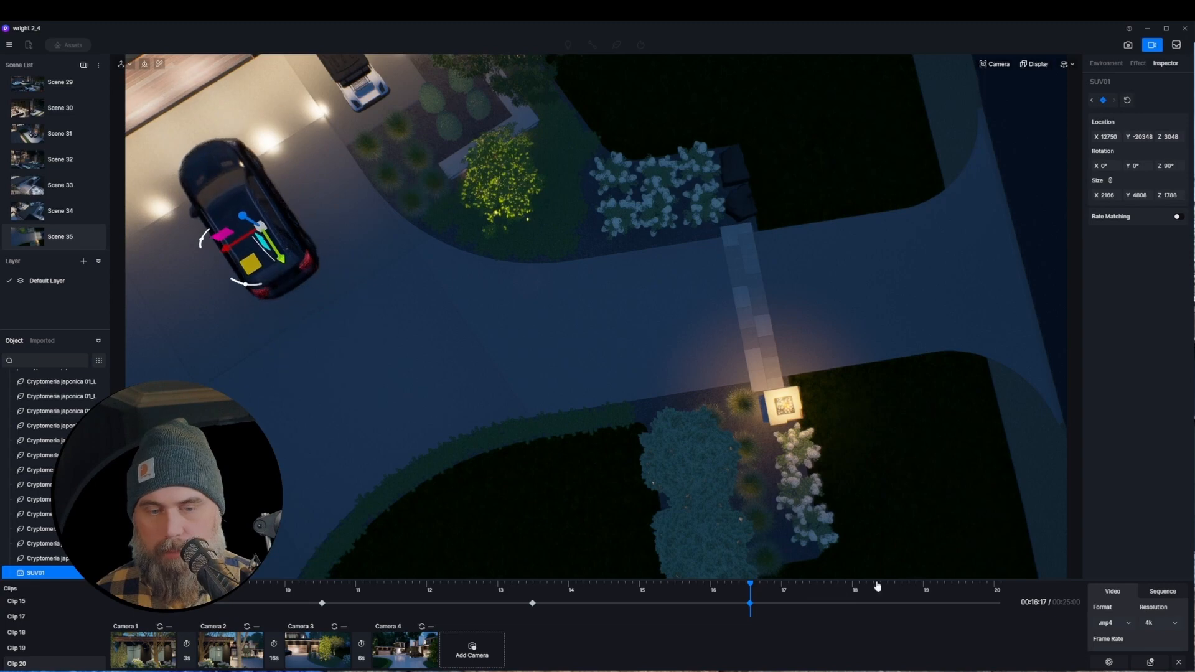
- Keyframe the SUV in front of the garage at about X 11199 at 20:00, and hold that position with a keyframe at 25:00
left_click_drag(847, 584, 905, 585)
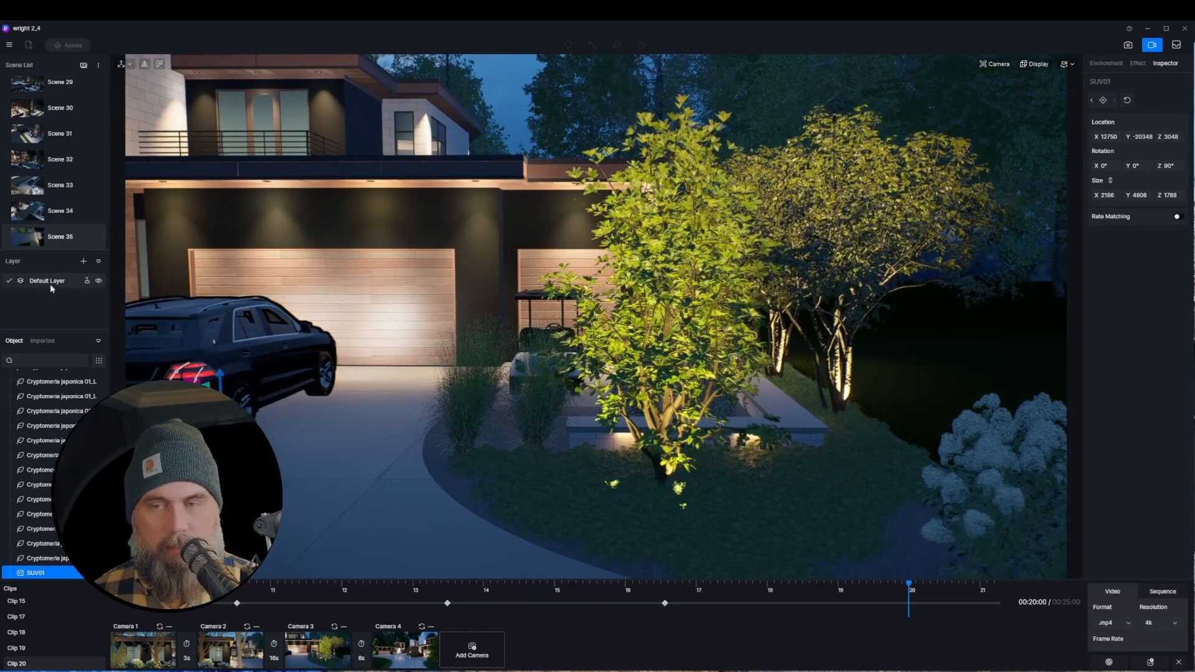
right_click(34, 236)
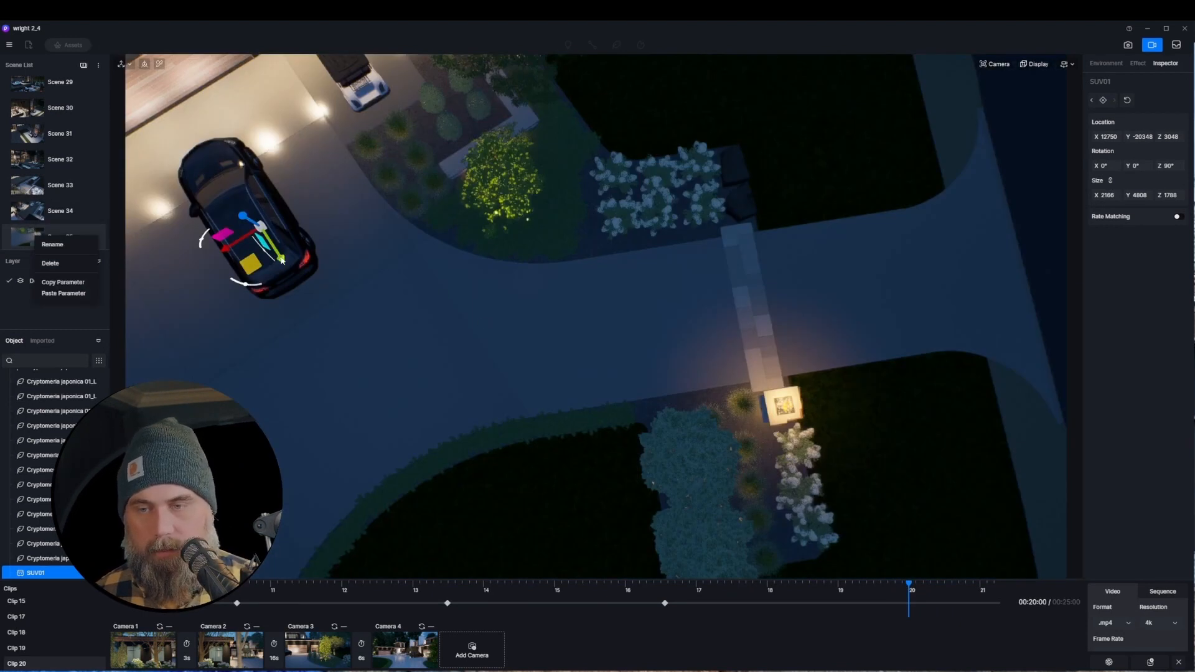
left_click_drag(282, 260, 260, 211)
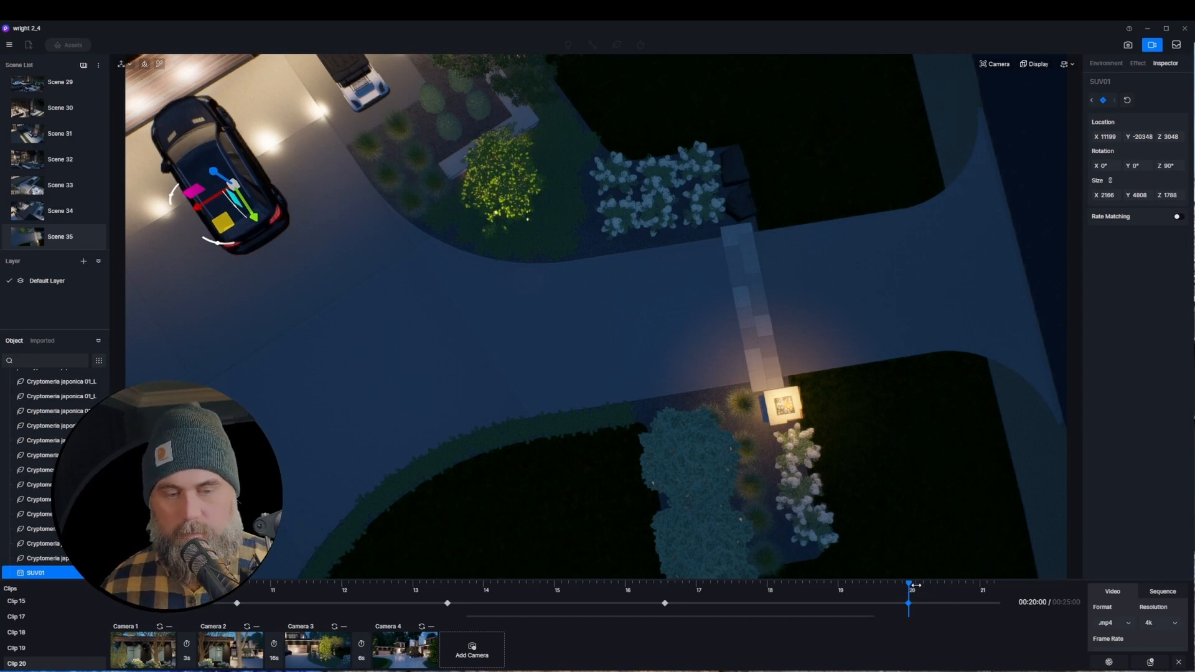
left_click_drag(915, 585, 1037, 588)
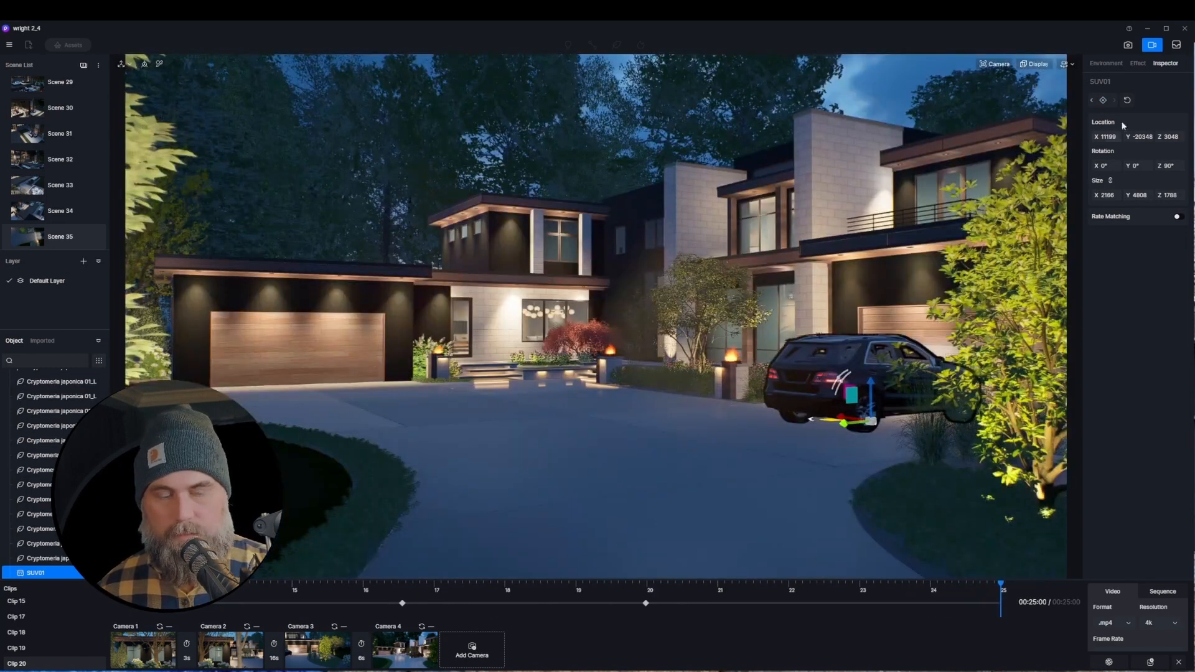
left_click(1102, 101)
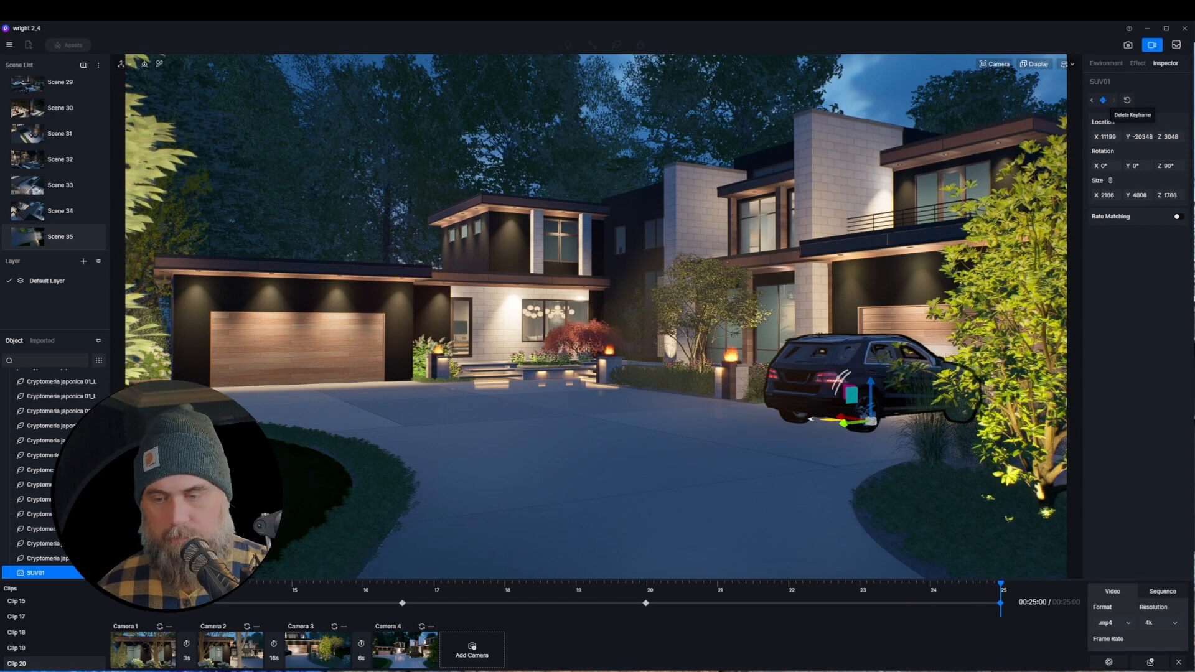
- Play back the clip, then shift the SUV's keyframes earlier: the 20 s one to about 18 s, two earlier ones to about 10 s and 12 s
key("space")
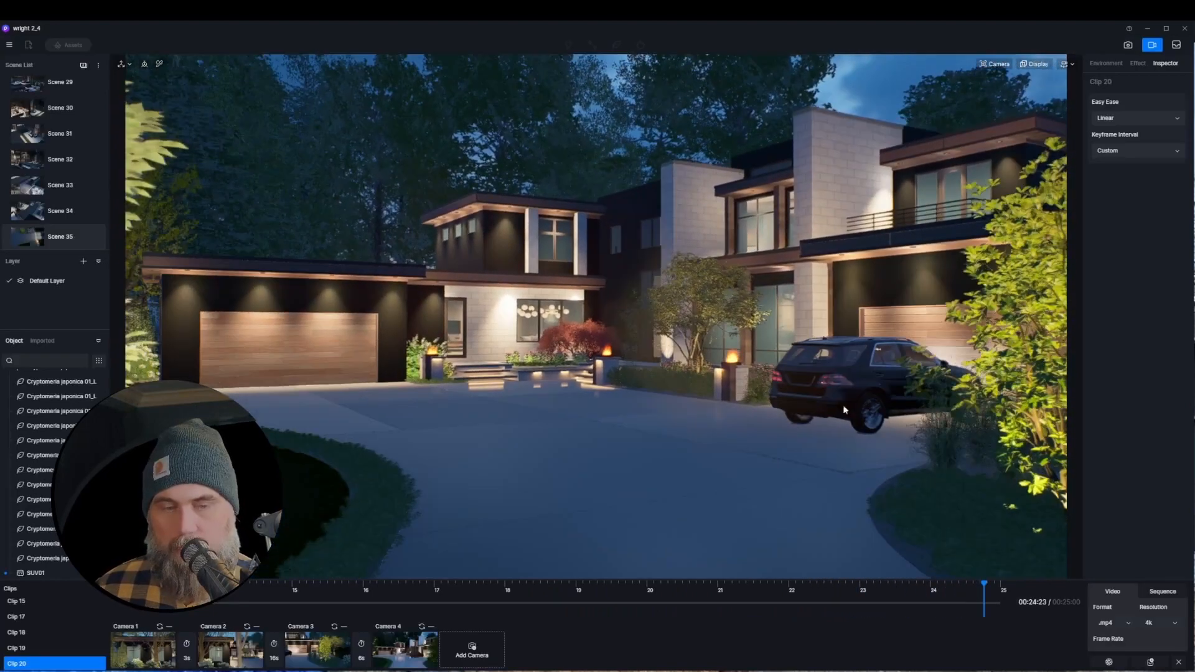
left_click(842, 404)
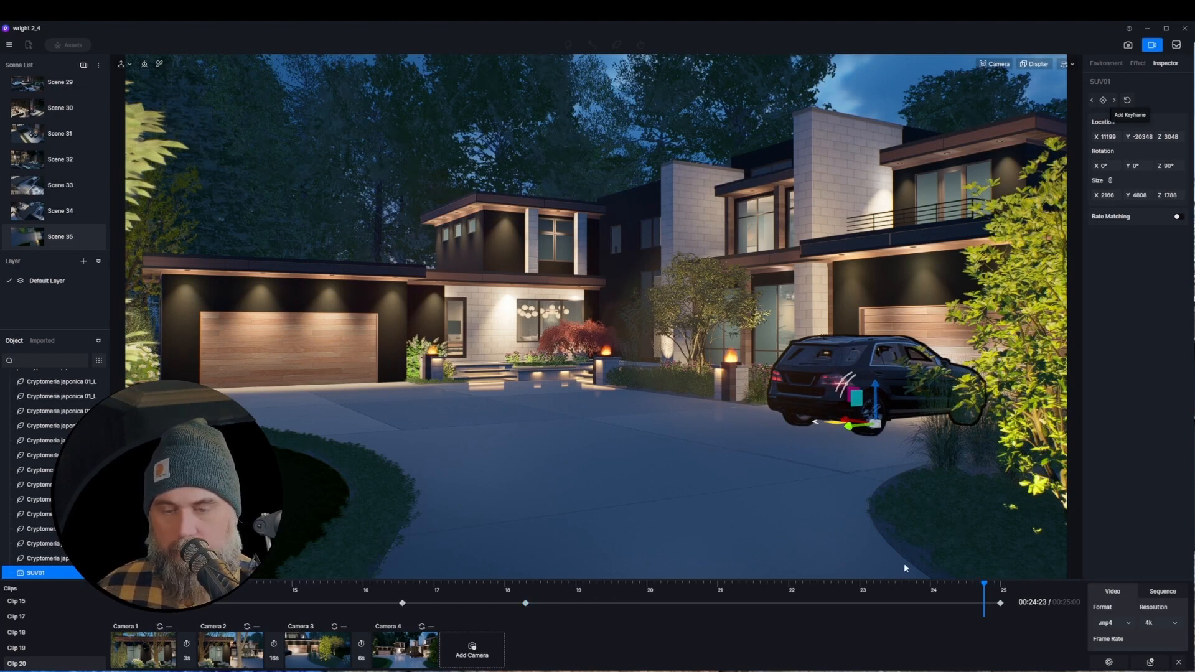
left_click_drag(984, 586, 149, 587)
left_click(273, 587)
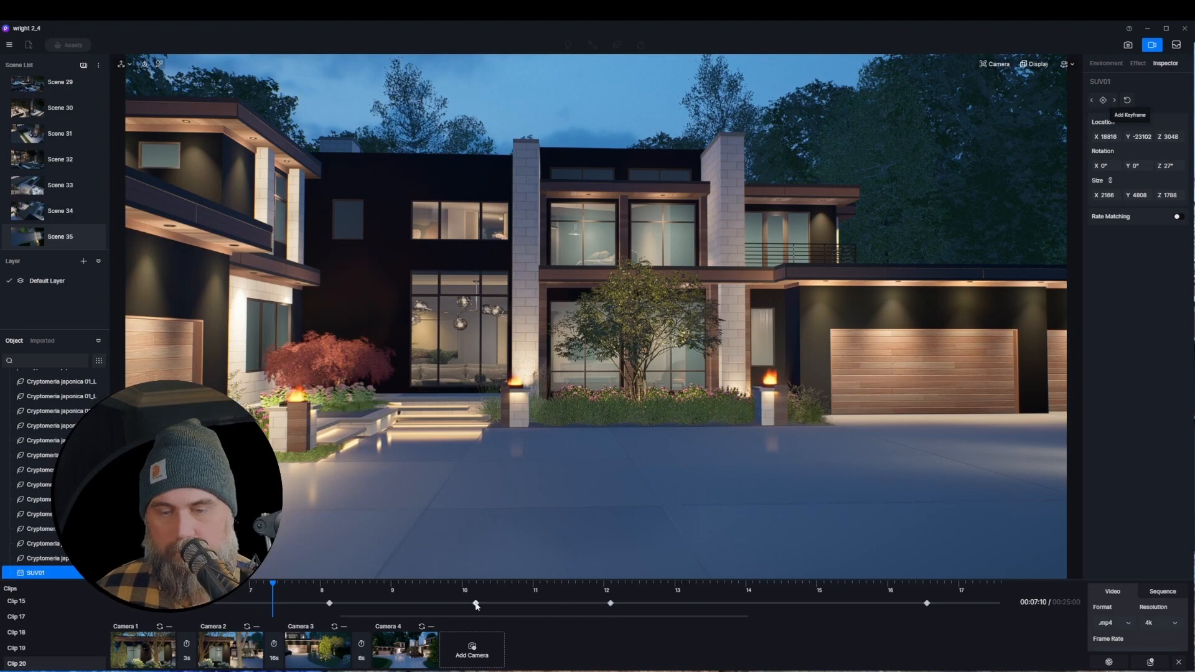
- Replay the clip and retime the SUV's last three keyframes to about 18.5 s, 21 s and 23 s
left_click(132, 602)
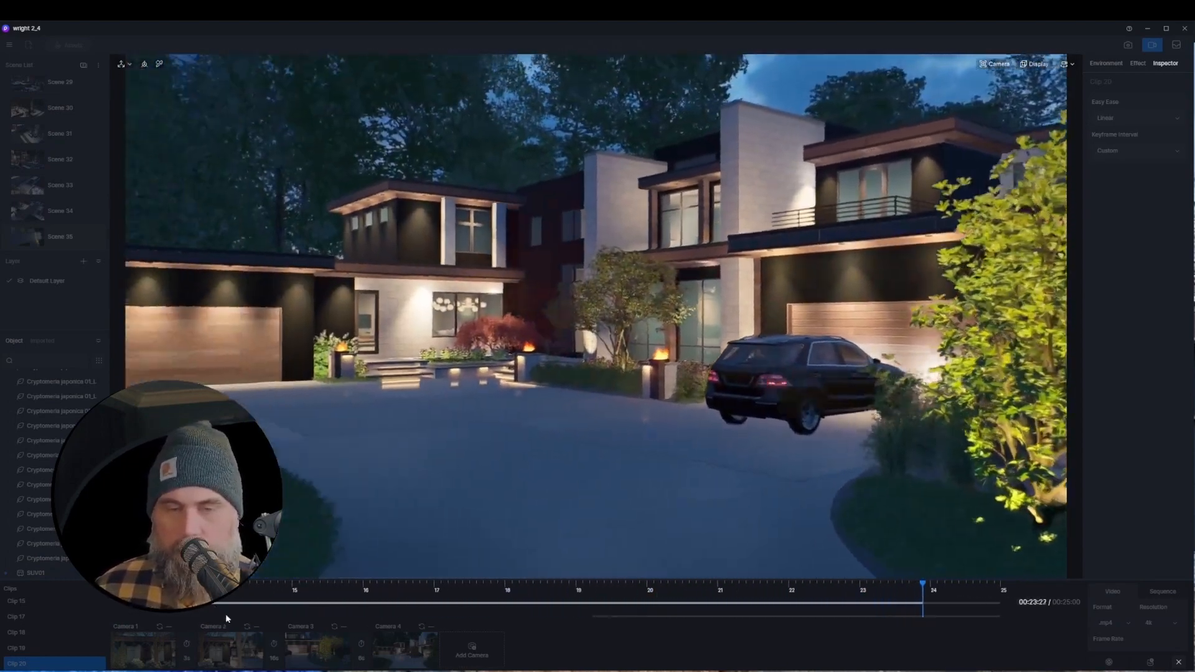
key("space")
left_click_drag(998, 603, 925, 594)
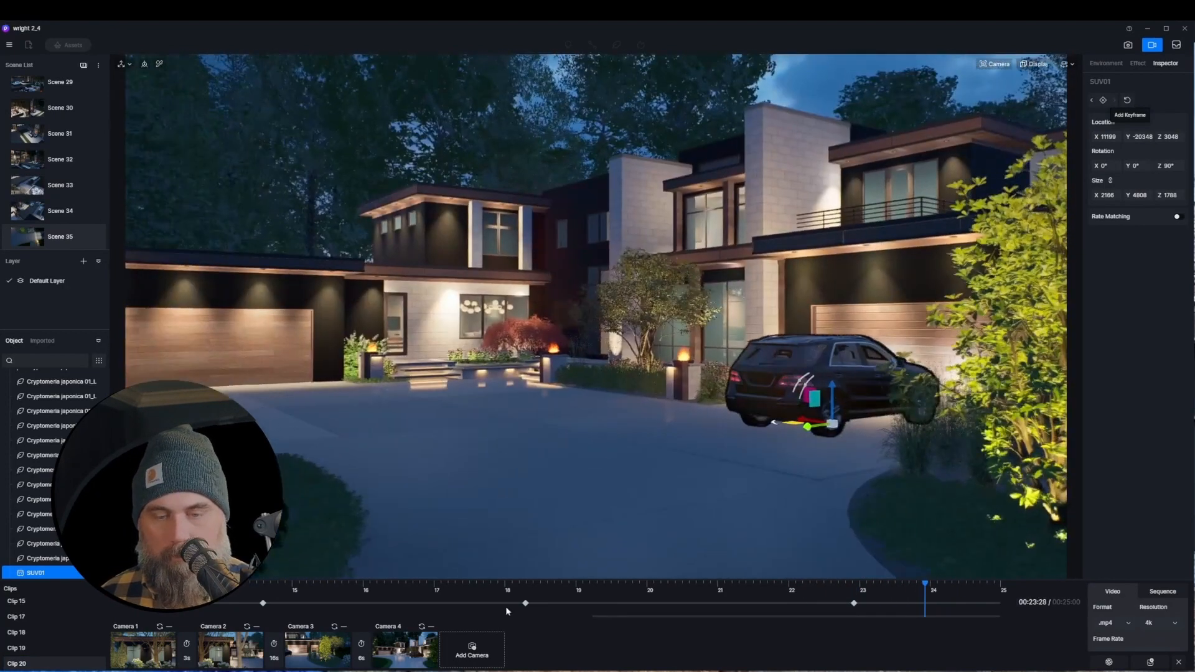
left_click_drag(577, 603, 737, 603)
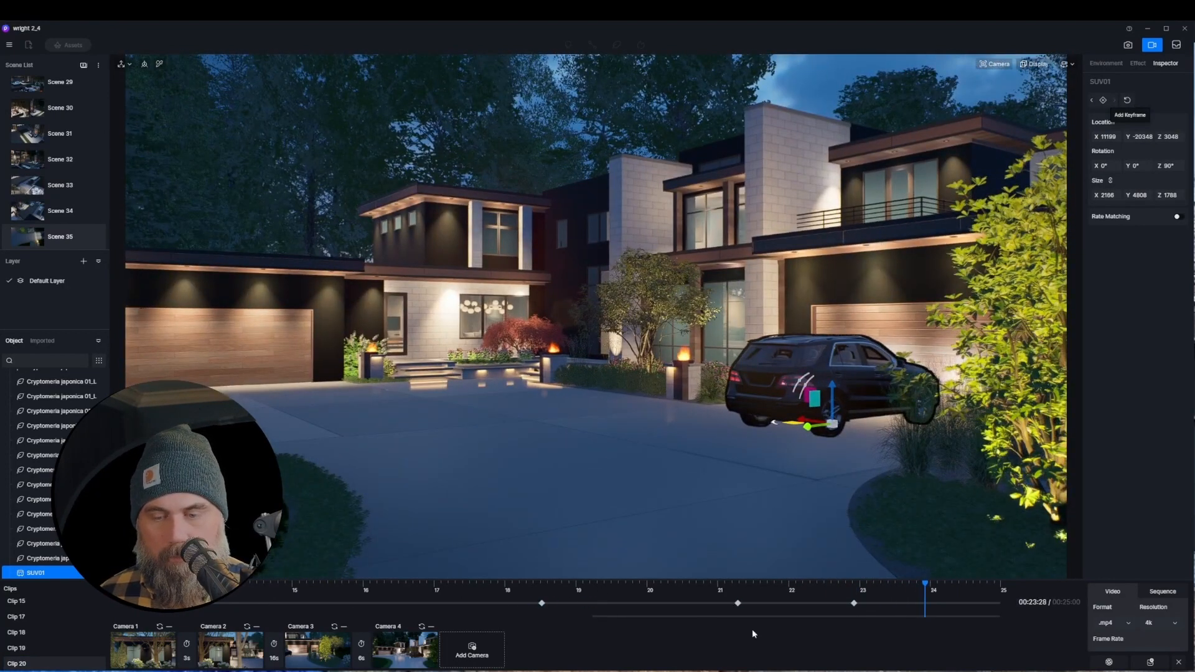
- Move the SUV's final keyframe to 25 s and shift its 18.5 s keyframe to about 20.5 s
left_click_drag(923, 588, 632, 606)
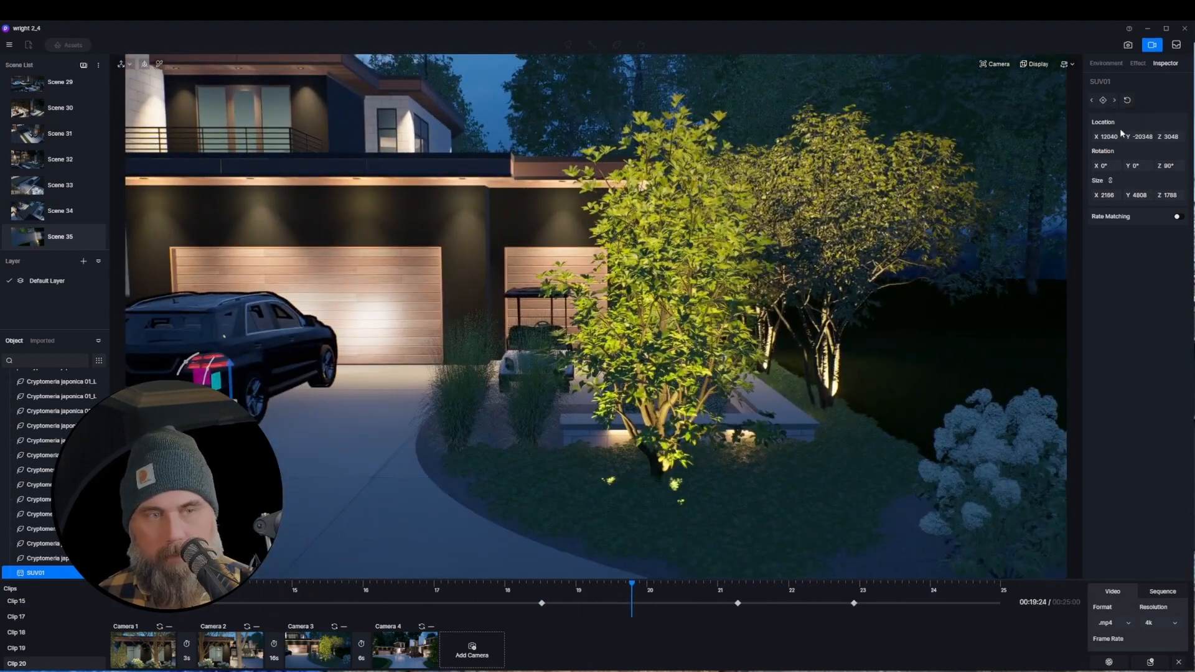
left_click(1114, 101)
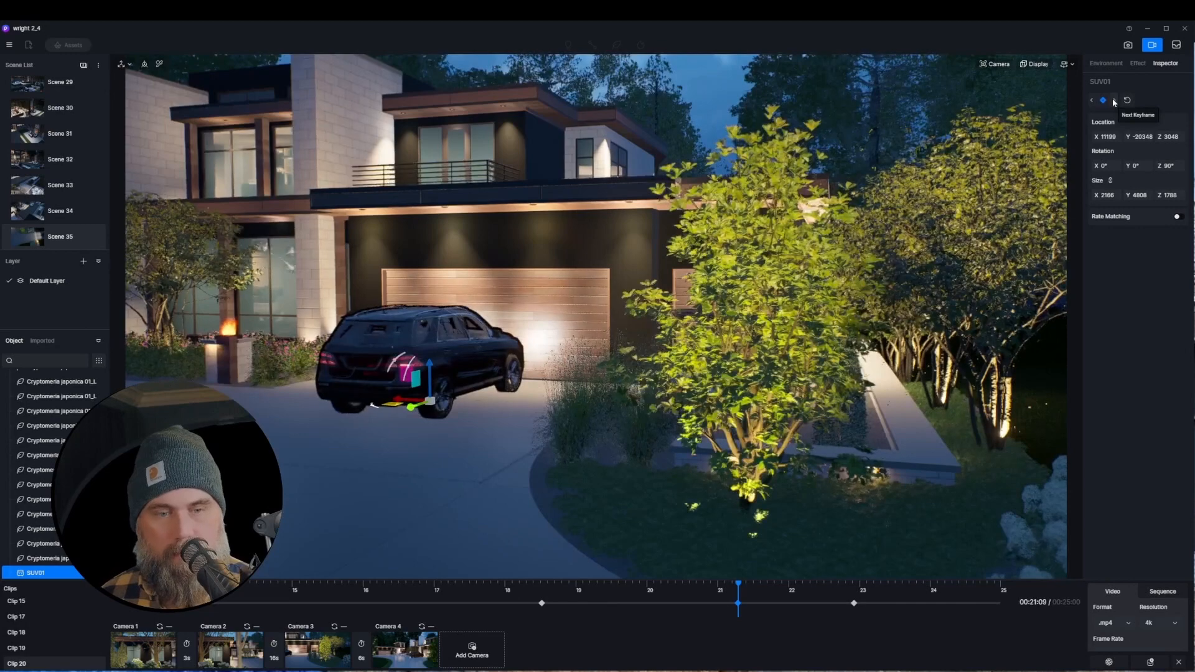
left_click(1113, 101)
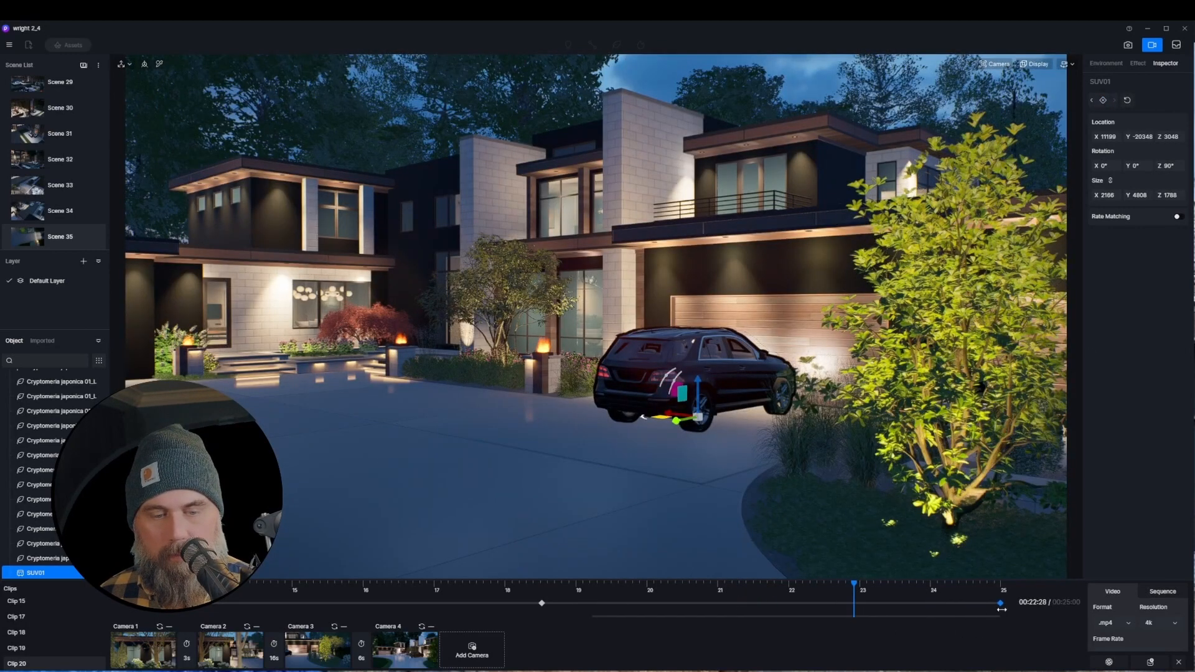
left_click_drag(1001, 610, 1001, 609)
left_click_drag(542, 605, 679, 604)
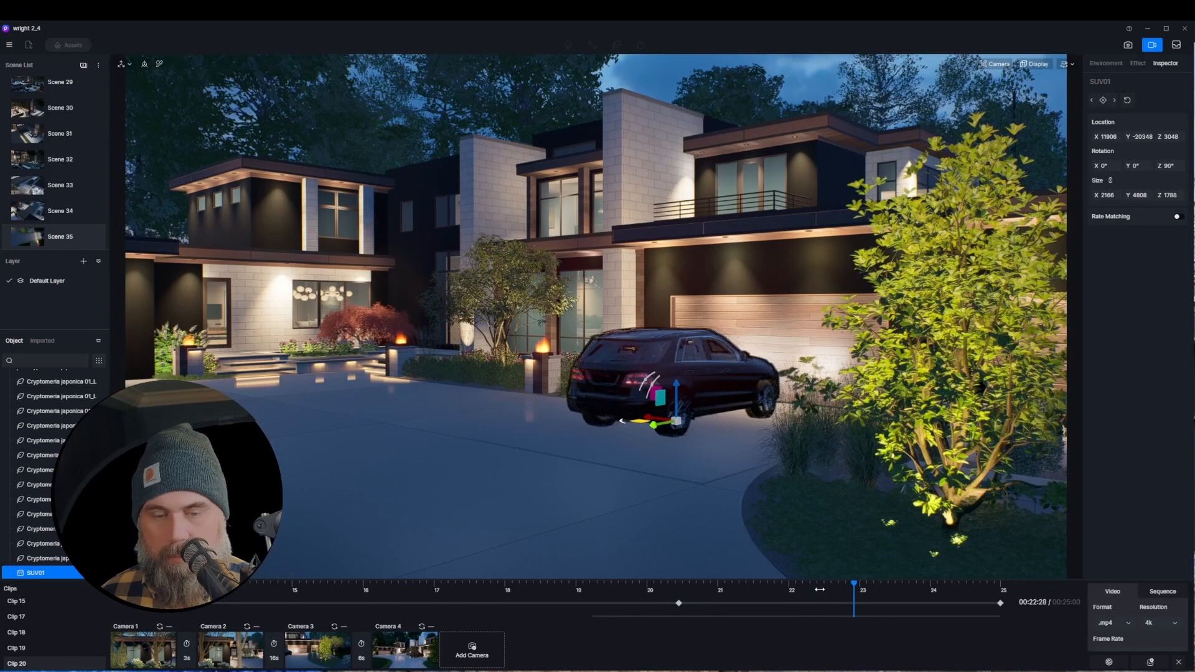
- Shift the SUV's earlier keyframes so that they sit at about 12.3 s, 15.2 s and 16.8 s
left_click_drag(820, 589, 384, 591)
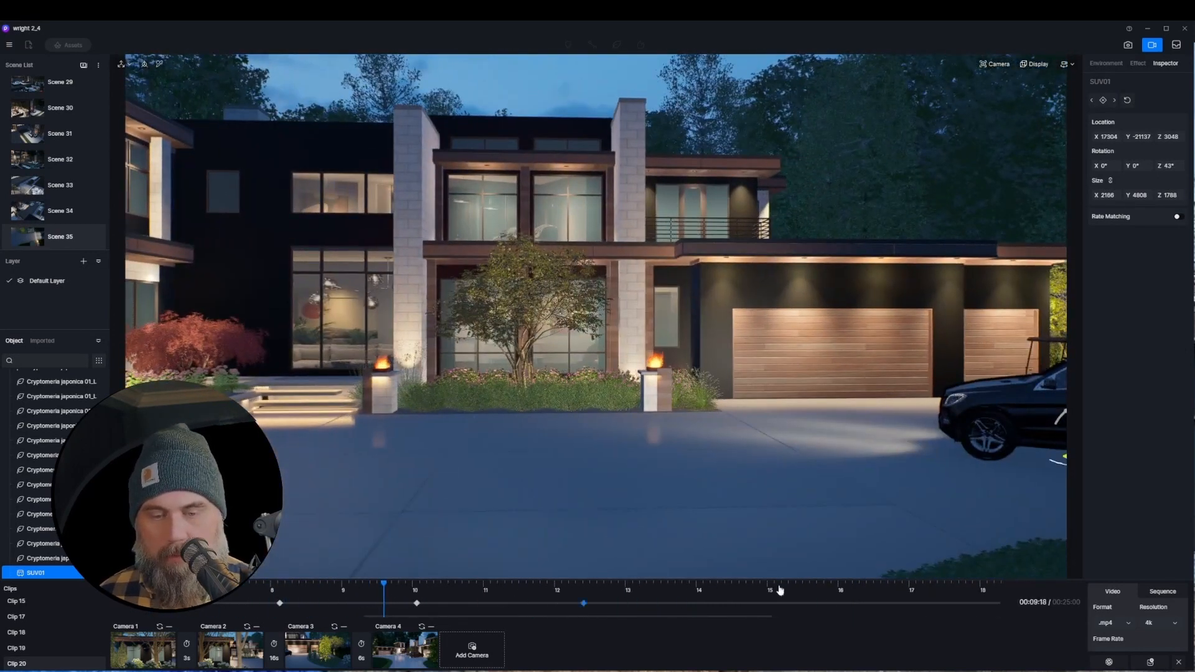
left_click_drag(668, 601, 717, 602)
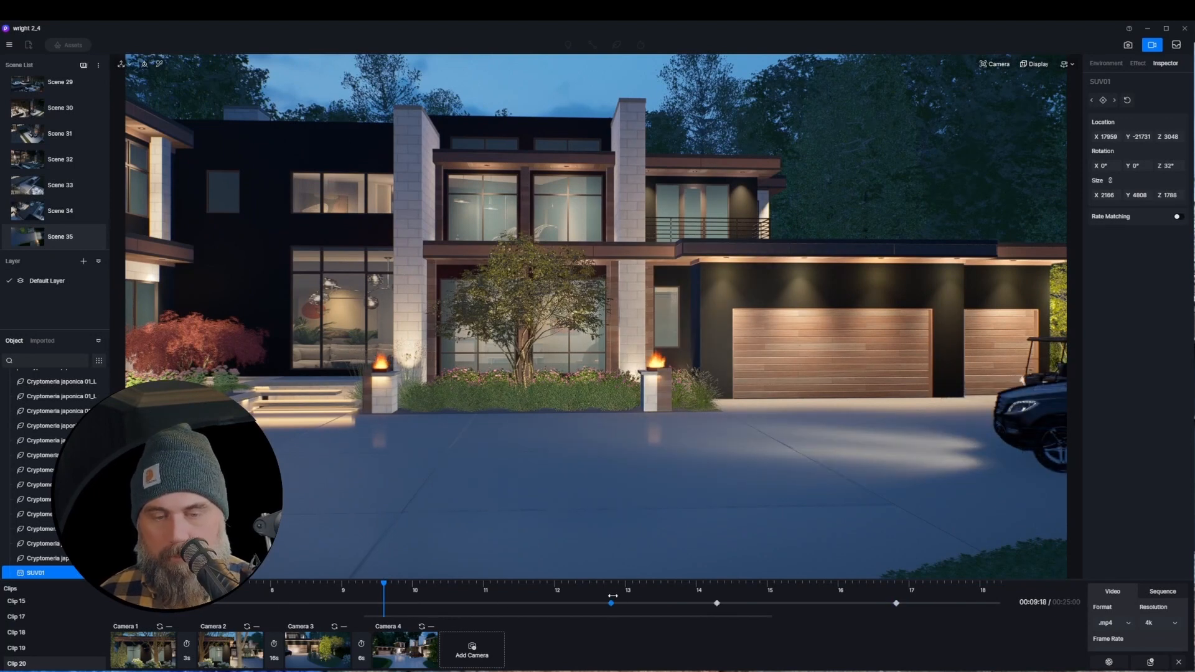
left_click_drag(612, 596, 773, 599)
left_click_drag(628, 603, 580, 602)
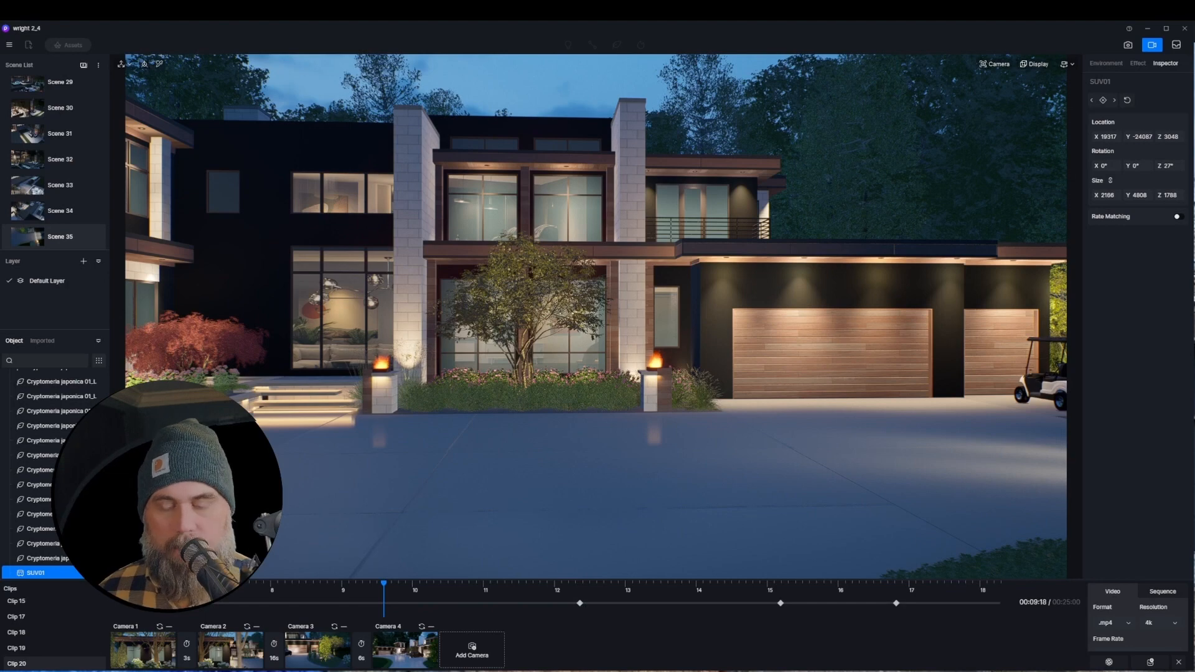
- Play back the SUV's turn, then retime its next keyframes to about 18.5 s and 21.7 s
key("space")
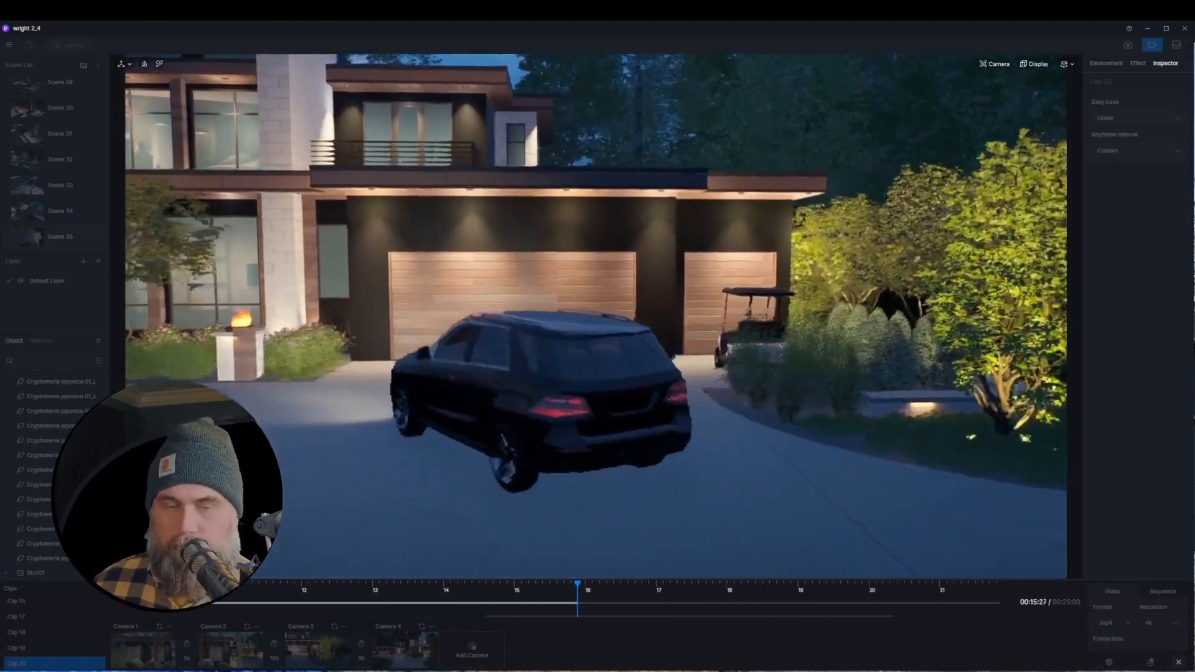
key("space")
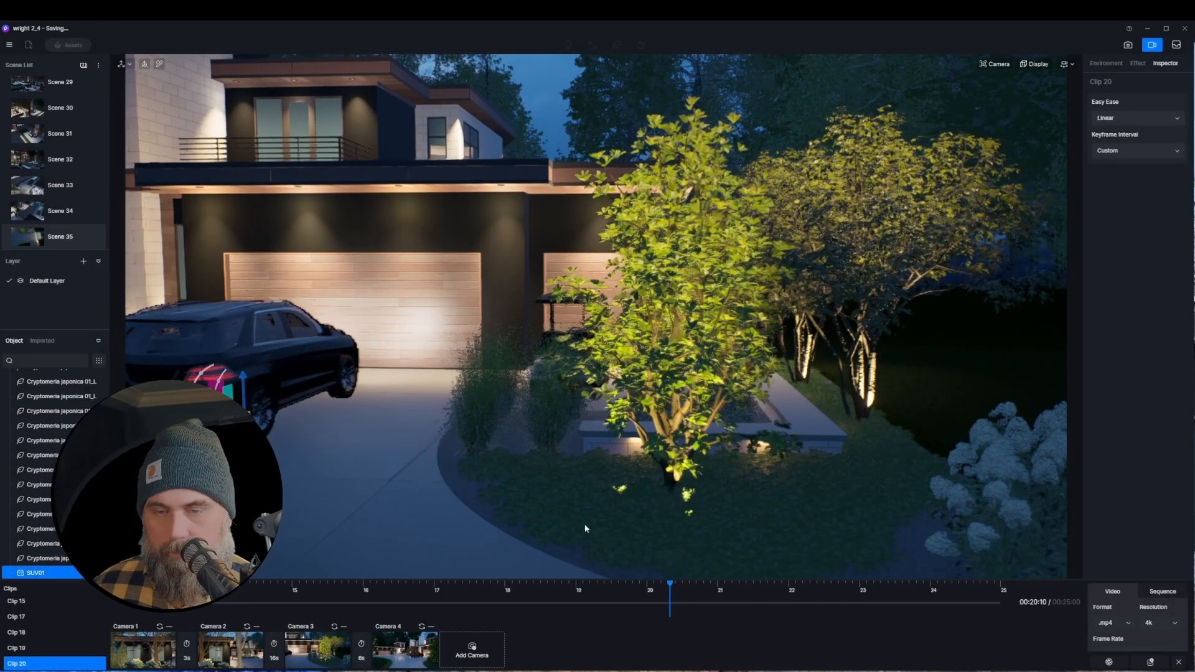
left_click(299, 339)
left_click_drag(548, 602, 543, 603)
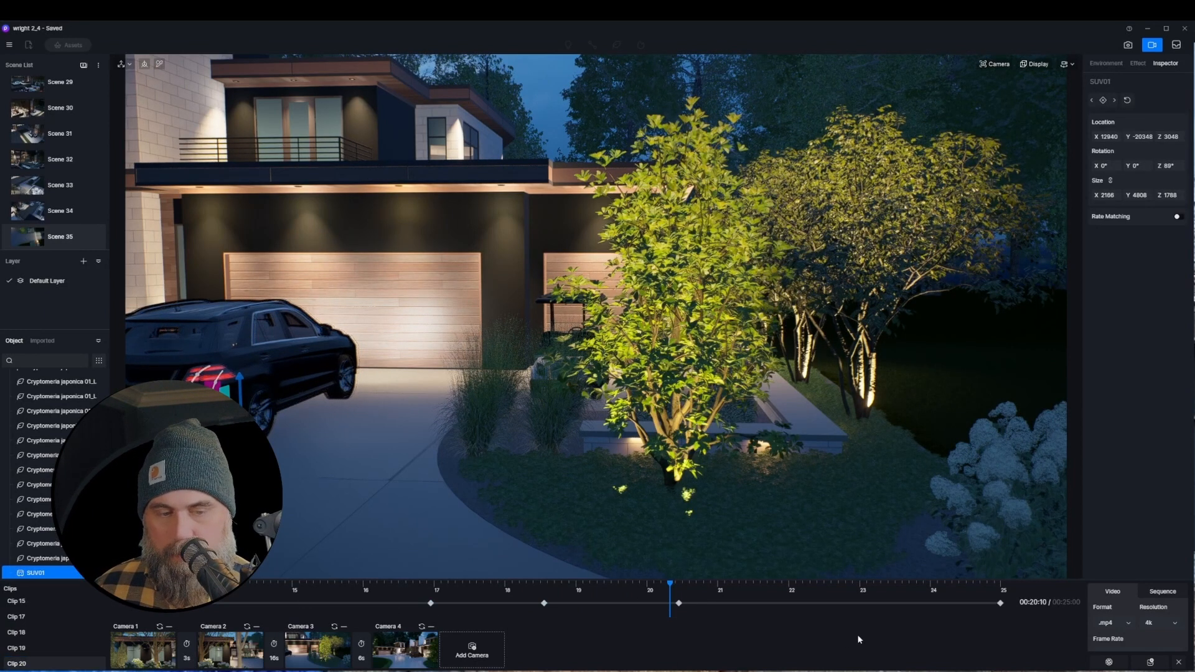
left_click_drag(678, 603, 771, 603)
- Replay the drive from about 9 s and set the SUV's early keyframe to about 10.2 s
left_click(546, 587)
left_click_drag(547, 587, 289, 599)
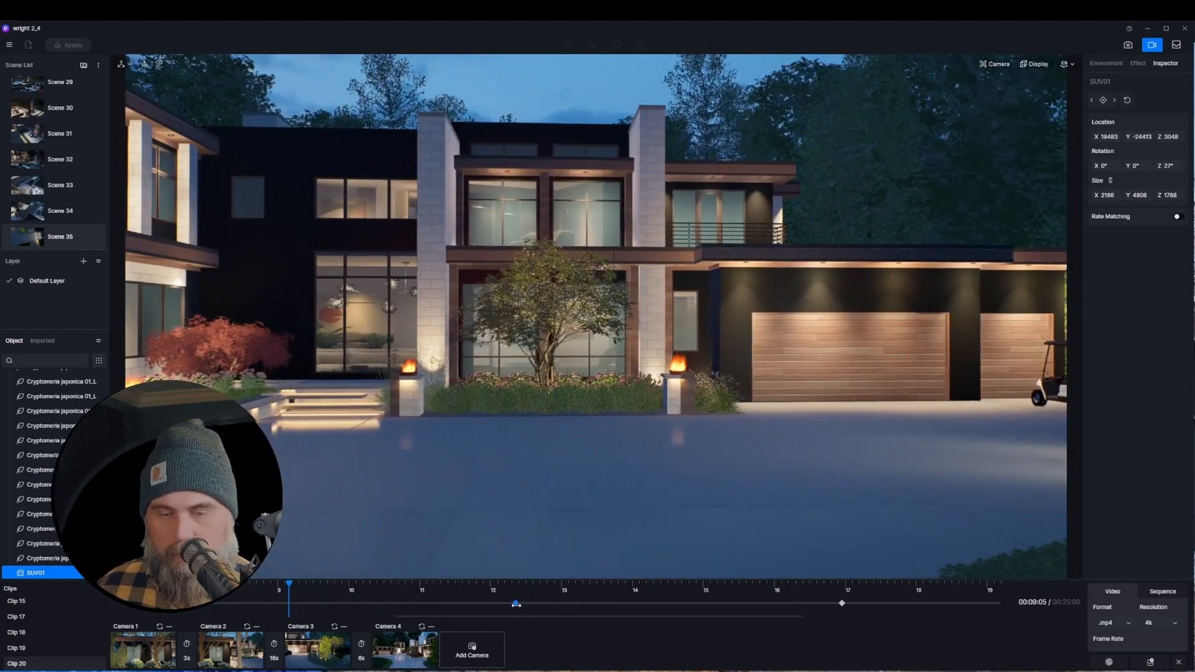
left_click(130, 607)
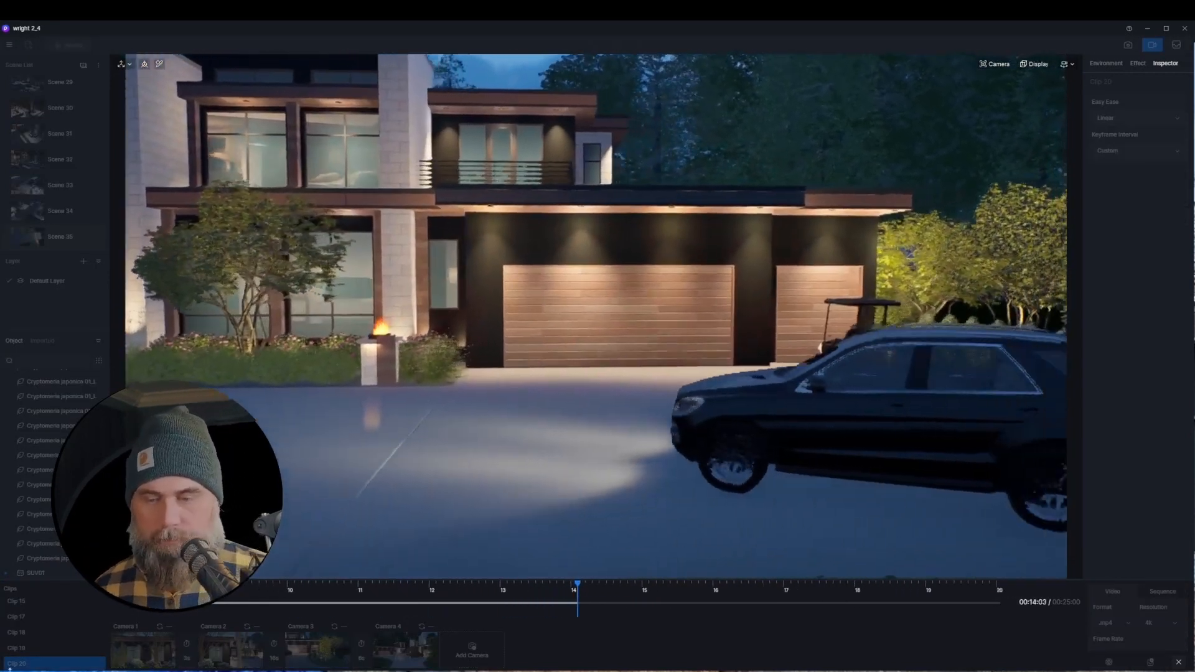
left_click(501, 488)
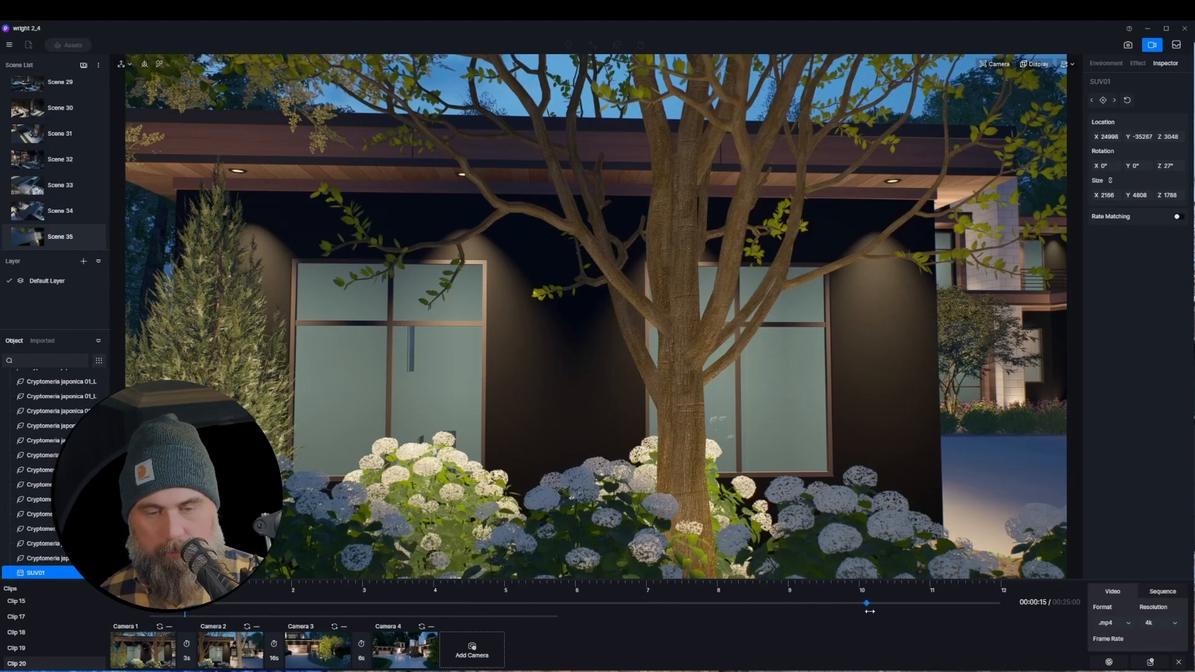
left_click_drag(869, 611, 881, 611)
- Play back the retimed clip and scrub to its end at 25 s to check the SUV's motion
left_click(131, 608)
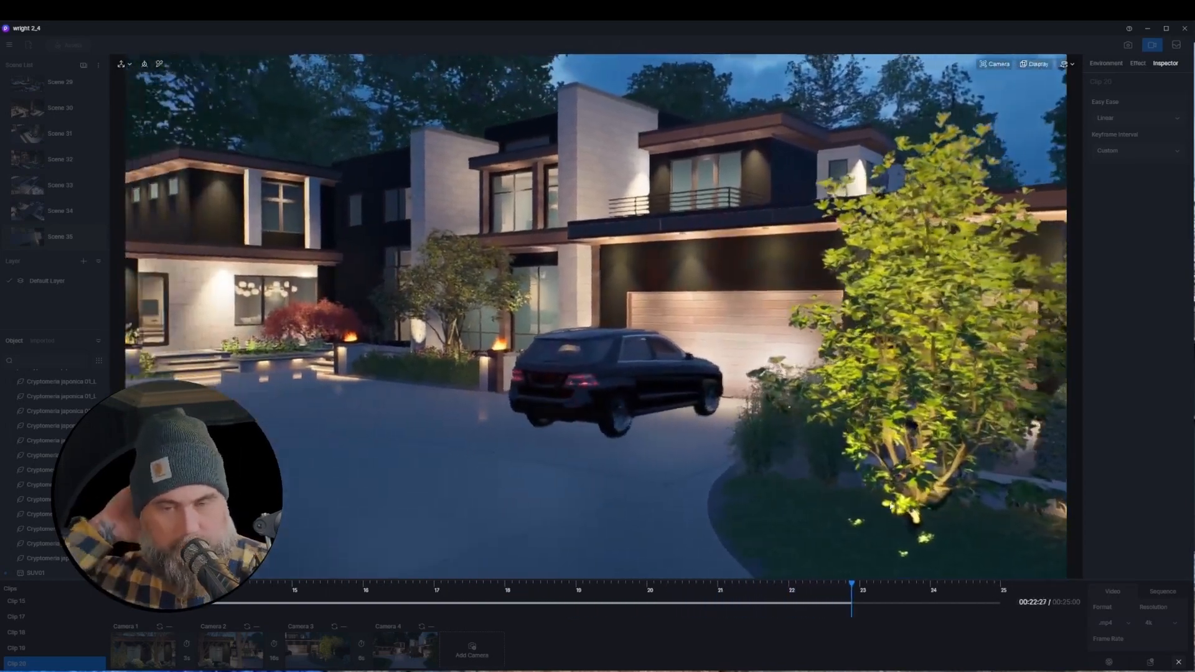
left_click_drag(380, 606, 493, 569)
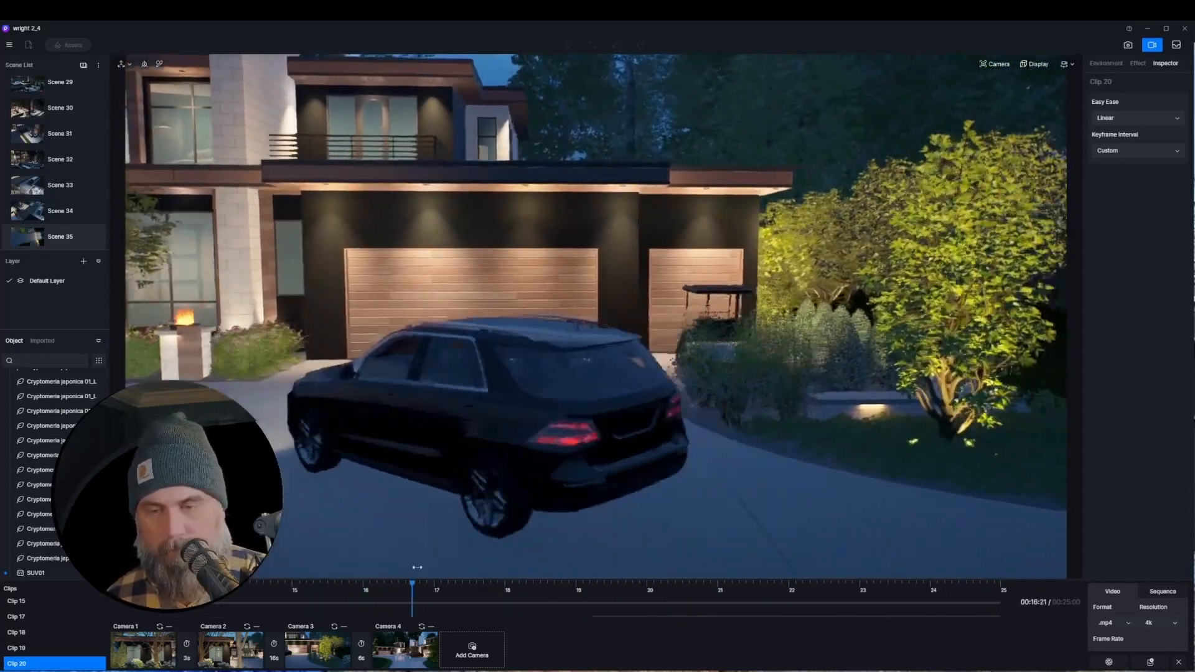
key("space")
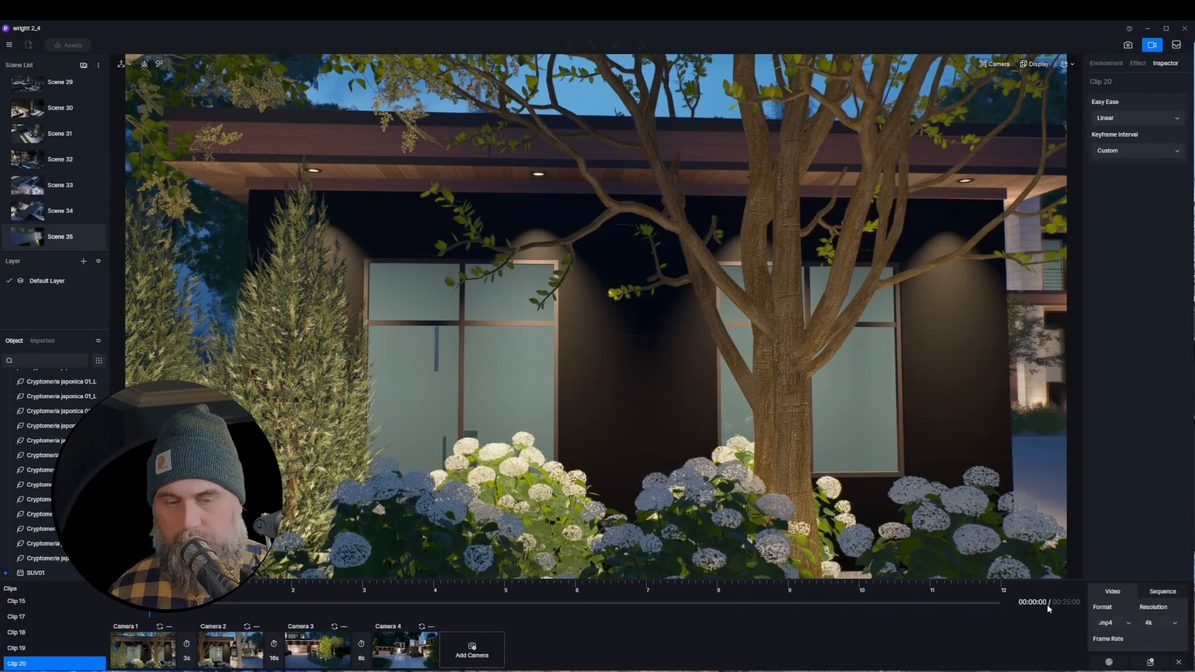
left_click_drag(988, 589, 1014, 585)
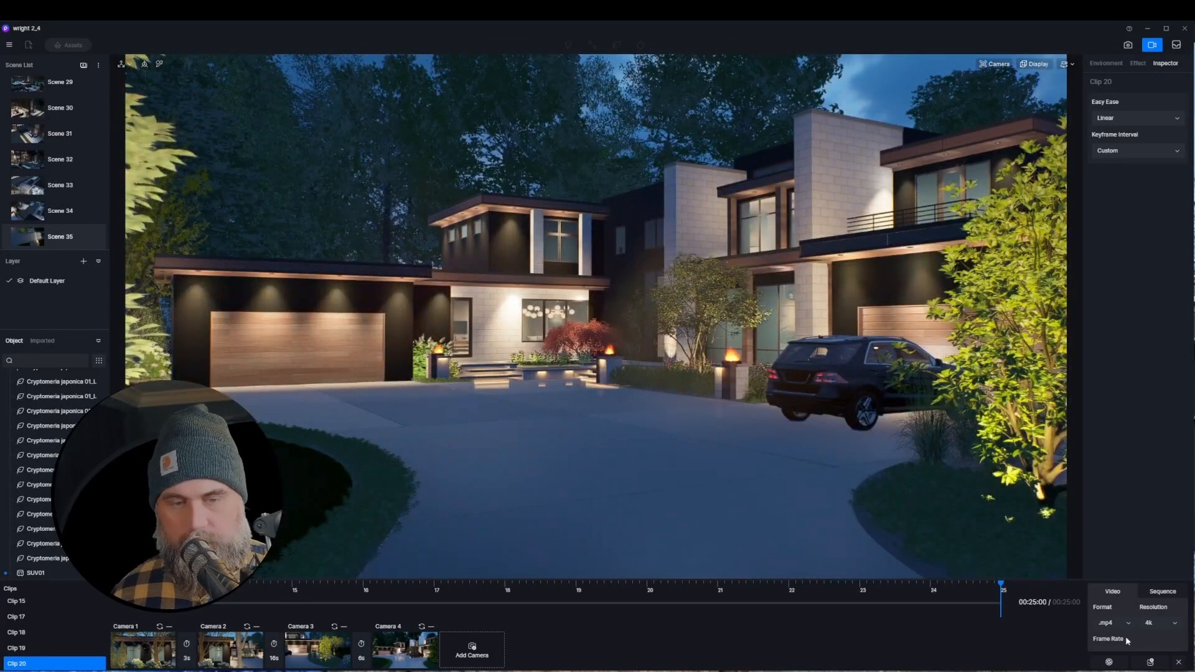
- Leave clip editing and paste a copy of the Feather Reed Grass into the bed beside the driveway, at about X 16195, Y -24833
left_click(1177, 662)
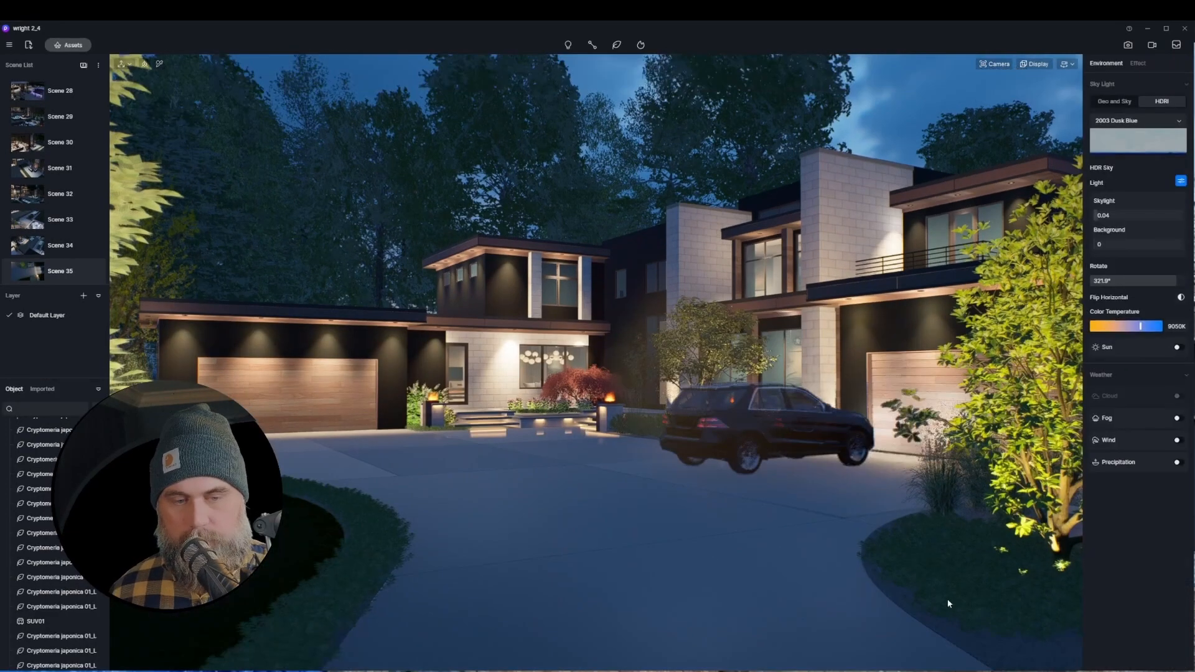
left_click(1002, 523)
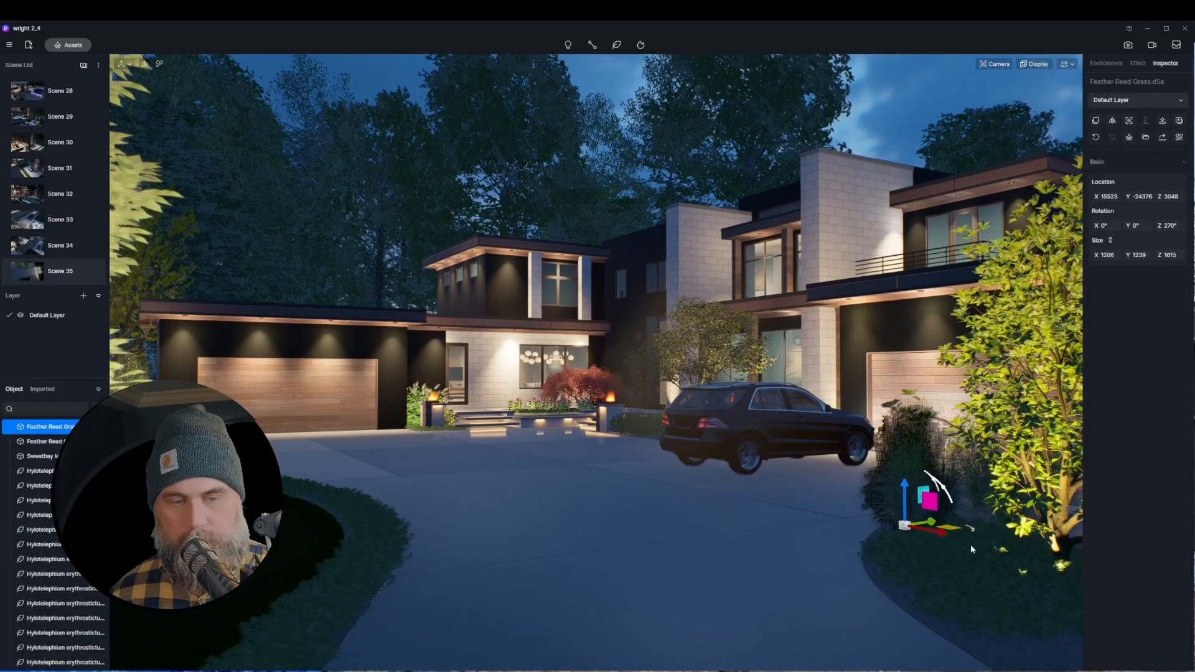
key("ctrl+z")
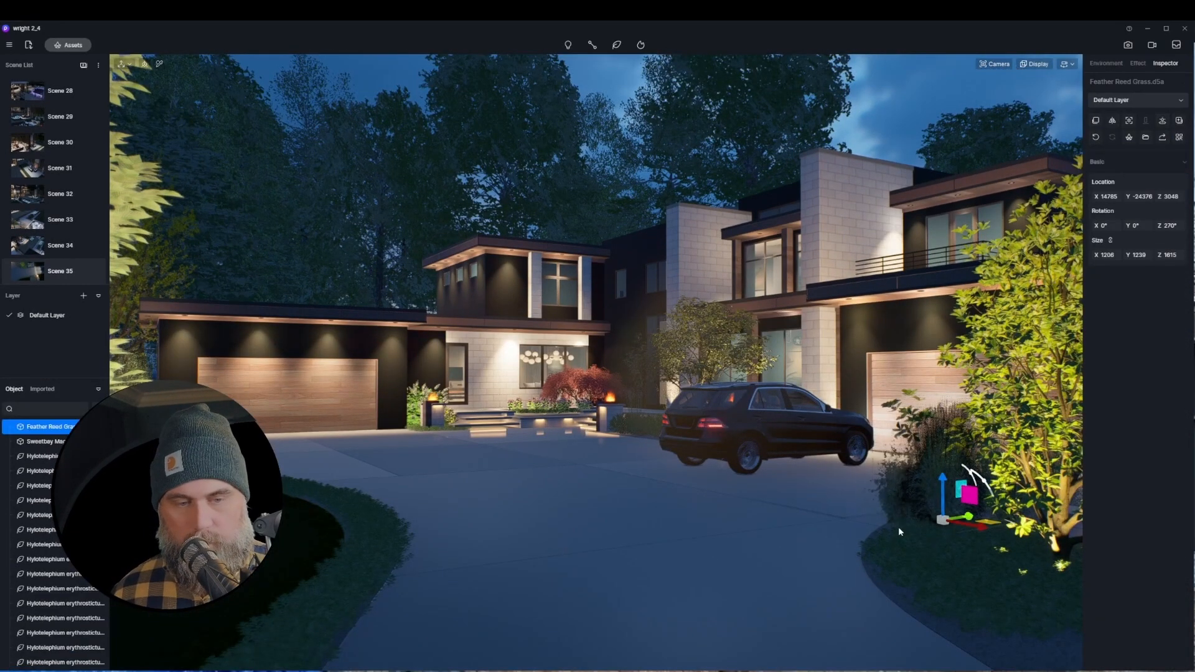
key("ctrl+v")
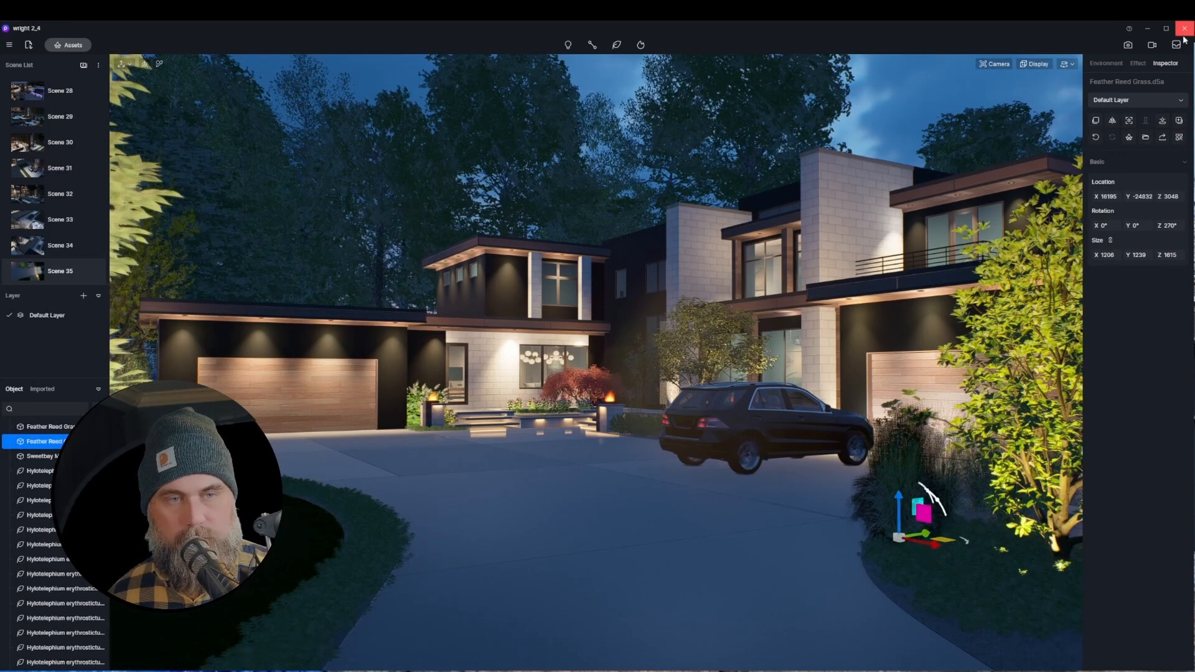
- Reopen Clip 20 for editing, check its final frames and play it back
left_click(1151, 45)
left_click_drag(952, 589, 1002, 591)
key("space")
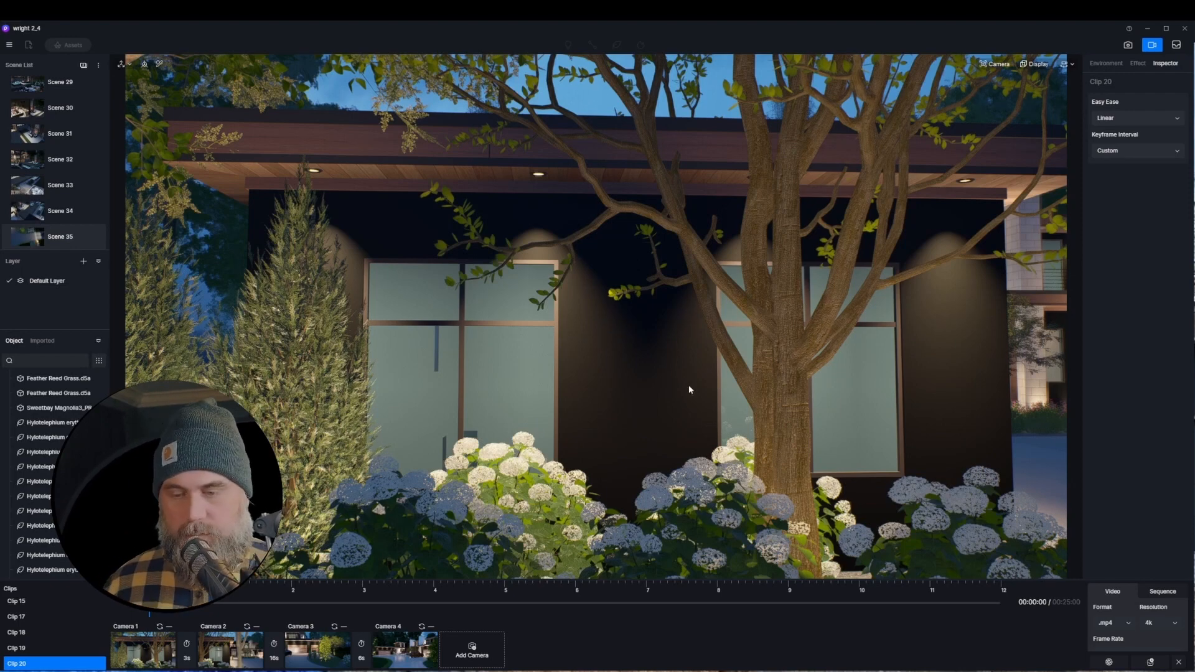
- Add a new empty clip and frame the view on the SUV parked in front of the large garage door
key("d")
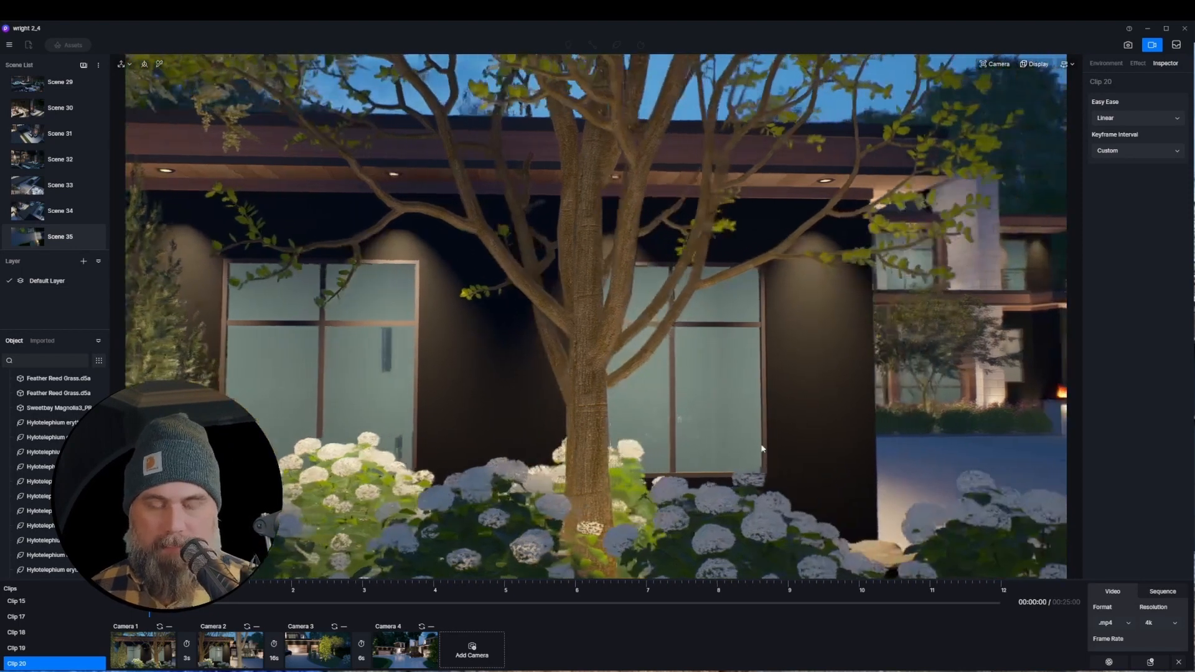
right_click_drag(762, 448, 1189, 477)
scroll(965, 440, "up", 2)
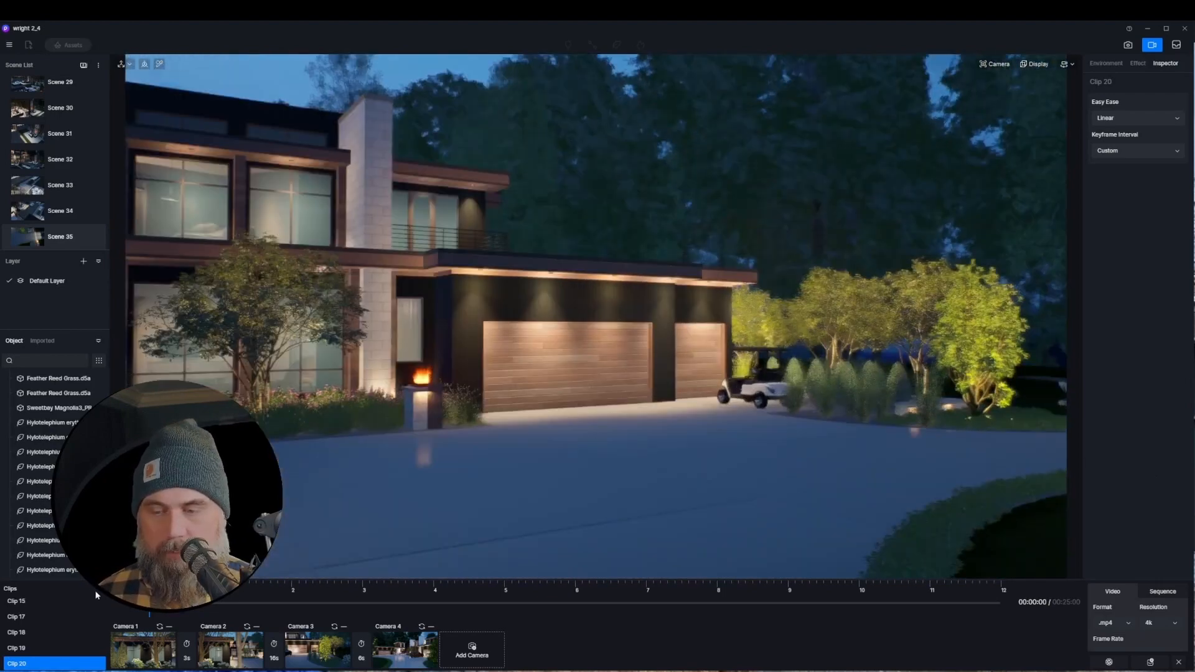
left_click(95, 589)
scroll(692, 446, "up", 3)
right_click_drag(700, 435, 629, 506)
key("d")
right_click_drag(878, 391, 594, 491)
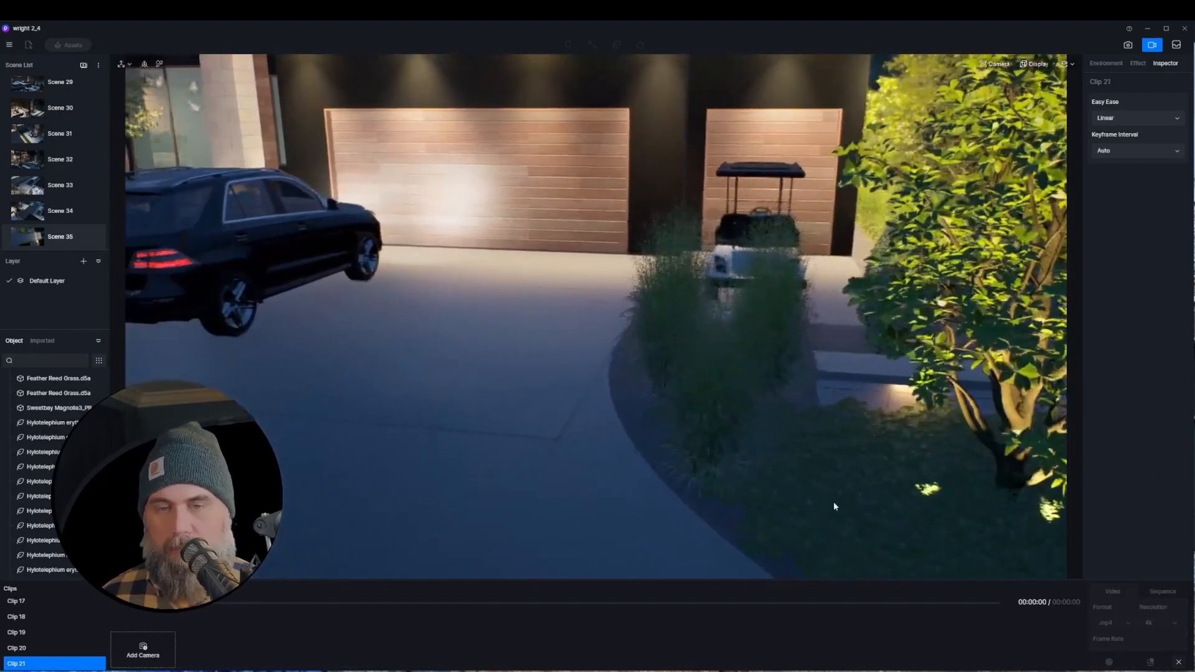
right_click_drag(834, 501, 498, 443)
right_click_drag(705, 438, 525, 431)
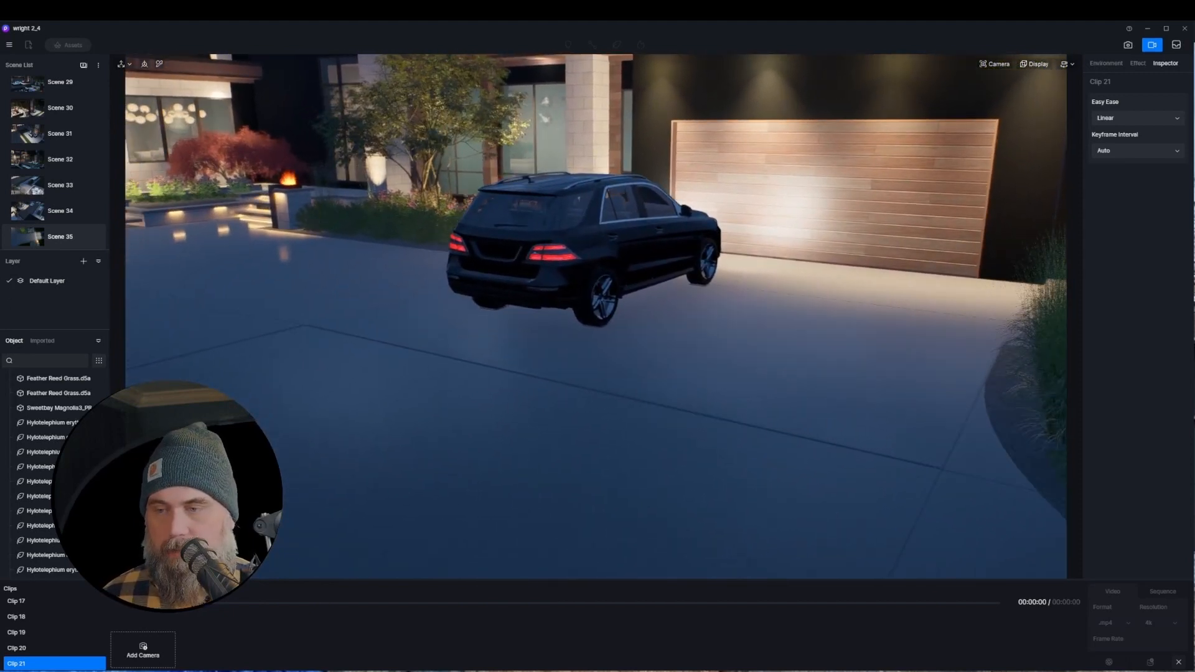
- Switch to the WRIGHT House model in SketchUp and select the slatted panel of the large garage door
mouse_move(0, 260)
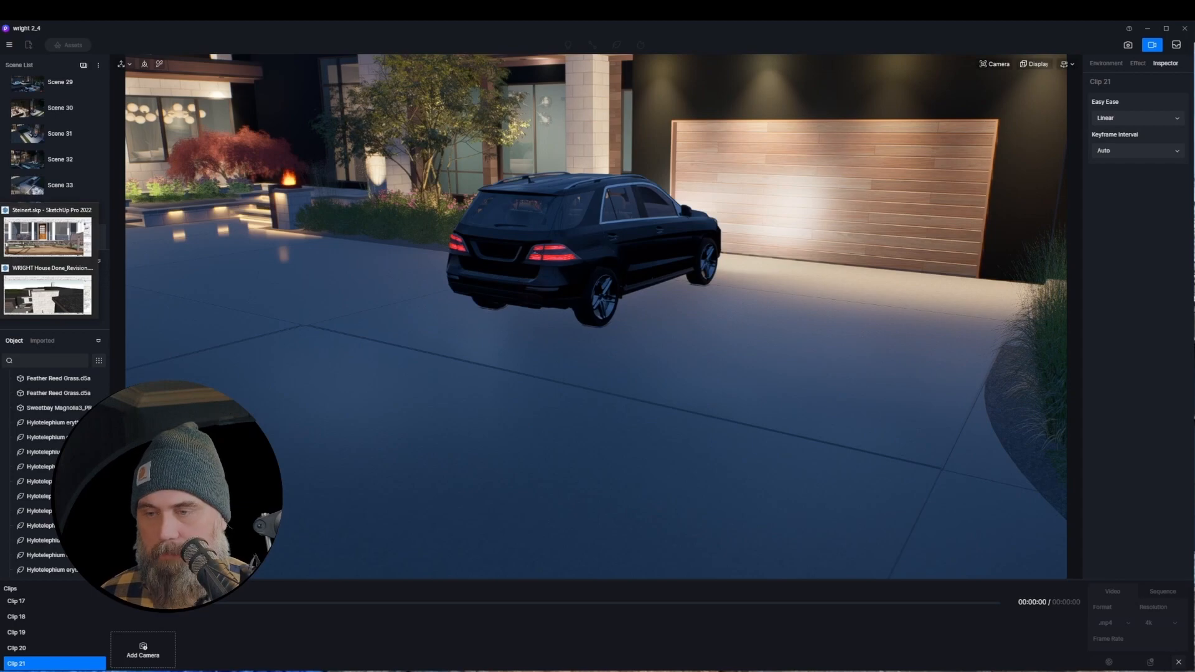
left_click(47, 293)
scroll(734, 376, "down", 8)
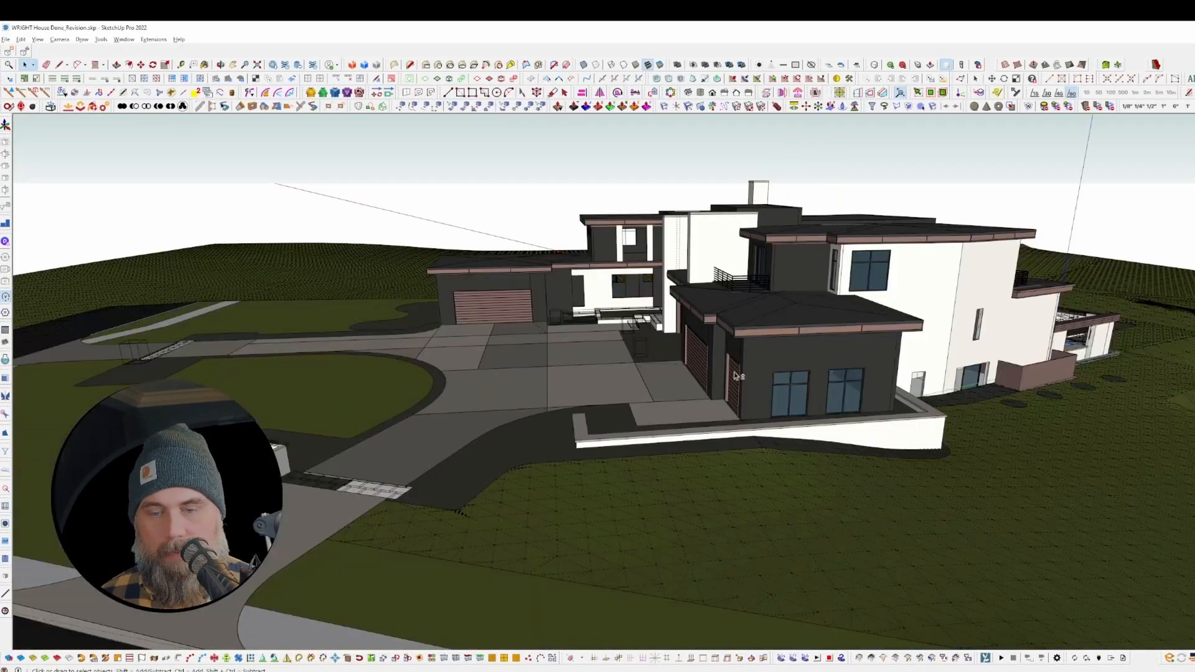
middle_click_drag(735, 376, 806, 331)
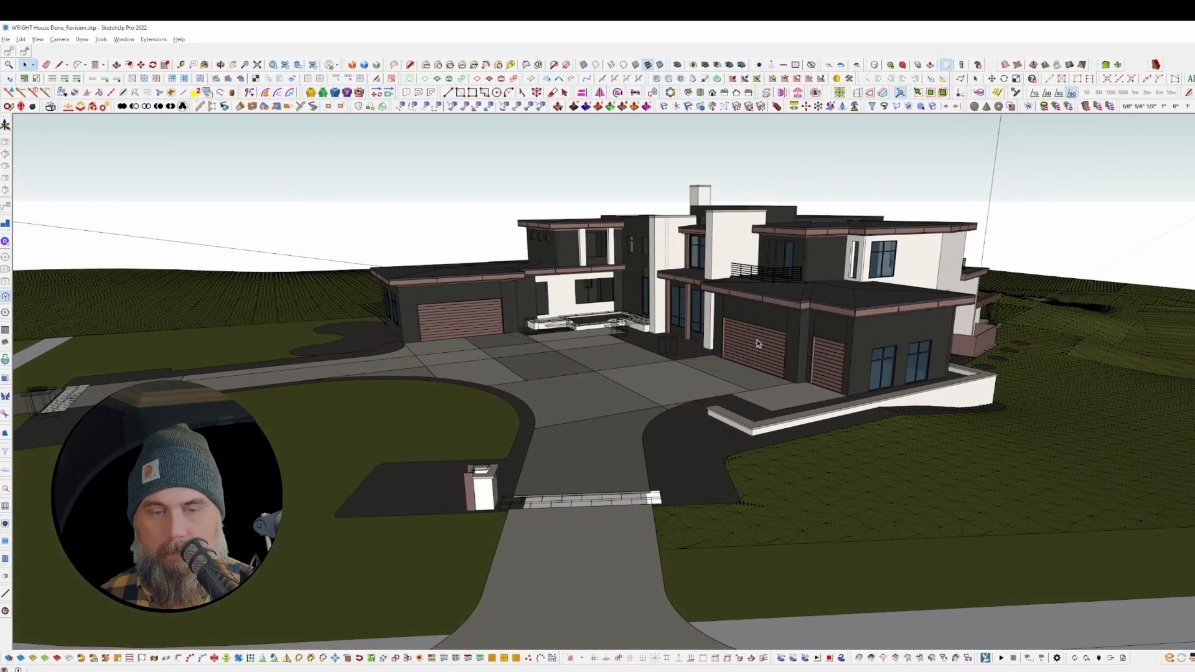
scroll(757, 343, "up", 8)
left_click(778, 346)
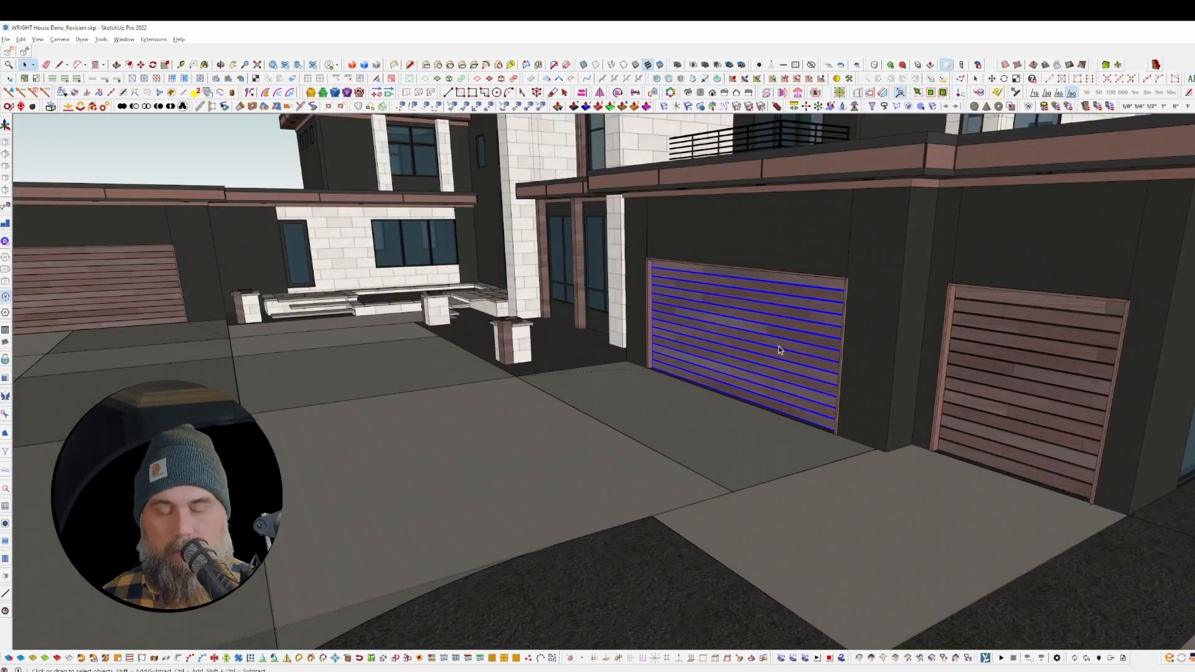
- Open the large garage door component to inspect its geometry, and exit it with the door still selected
scroll(778, 346, "up", 3)
double_click(755, 344)
middle_click_drag(756, 345, 992, 307)
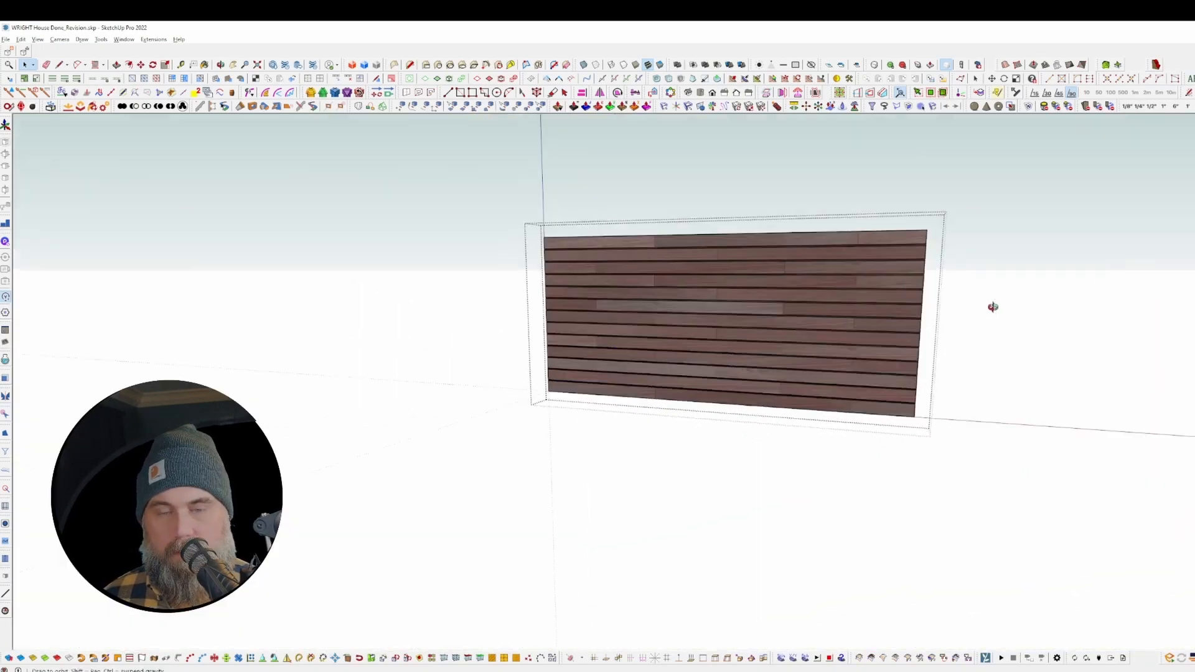
left_click(737, 288)
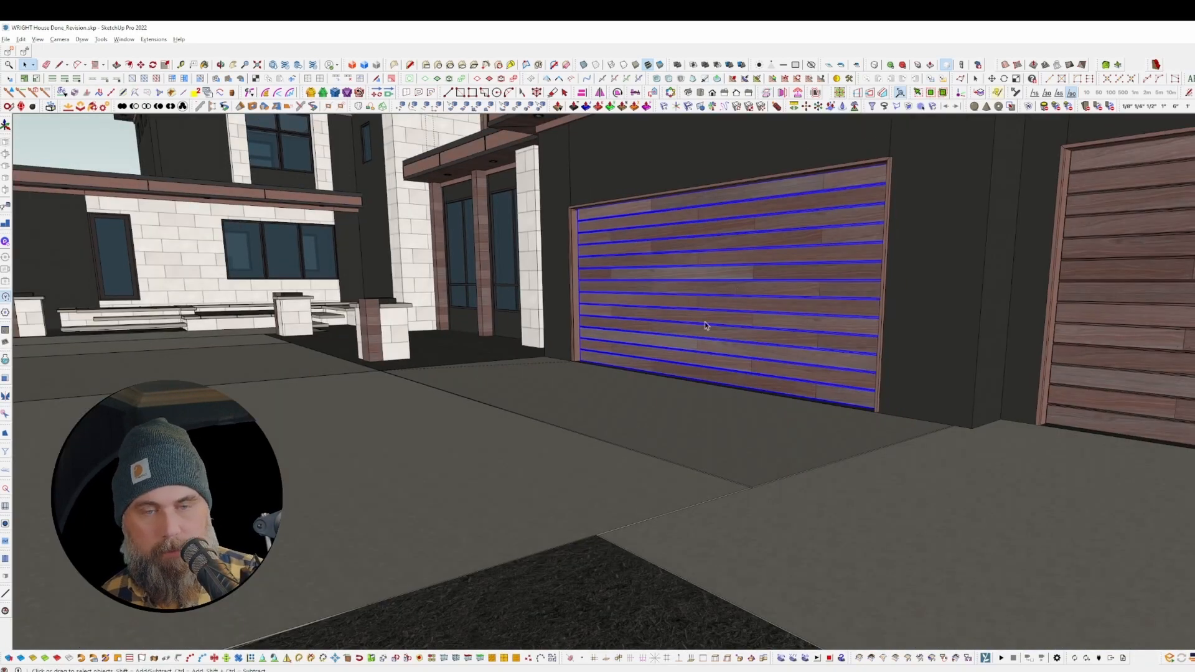
- Save the selected garage door component as a separate SketchUp model file in the Wright SKP folder
right_click(697, 286)
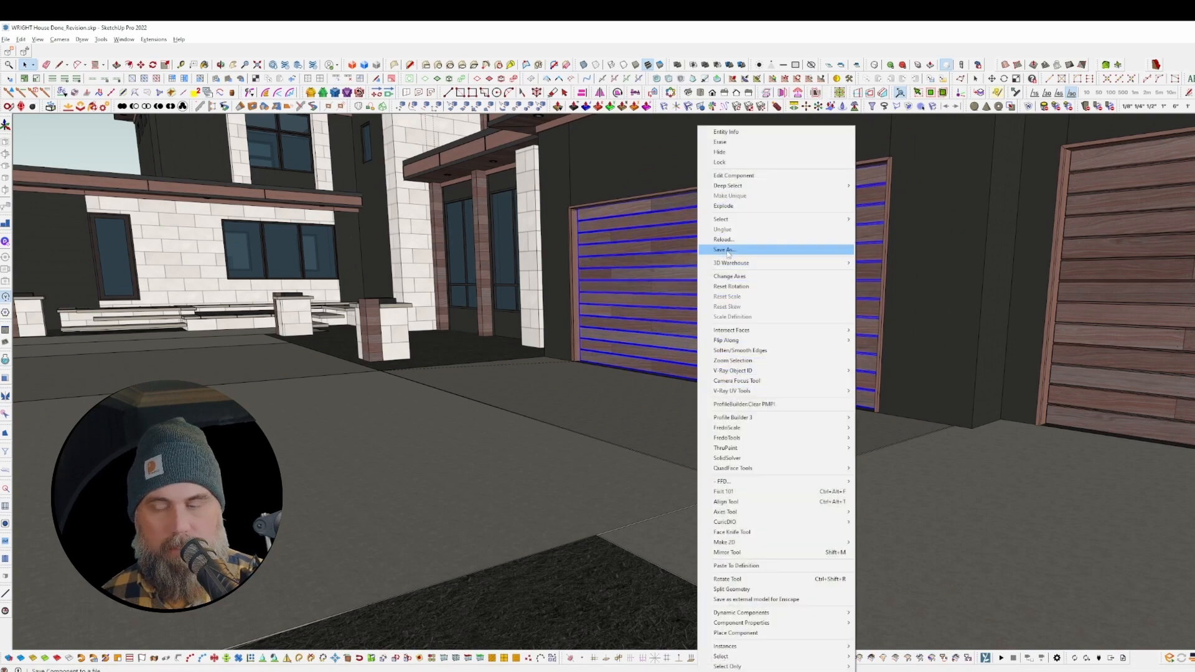
left_click(725, 249)
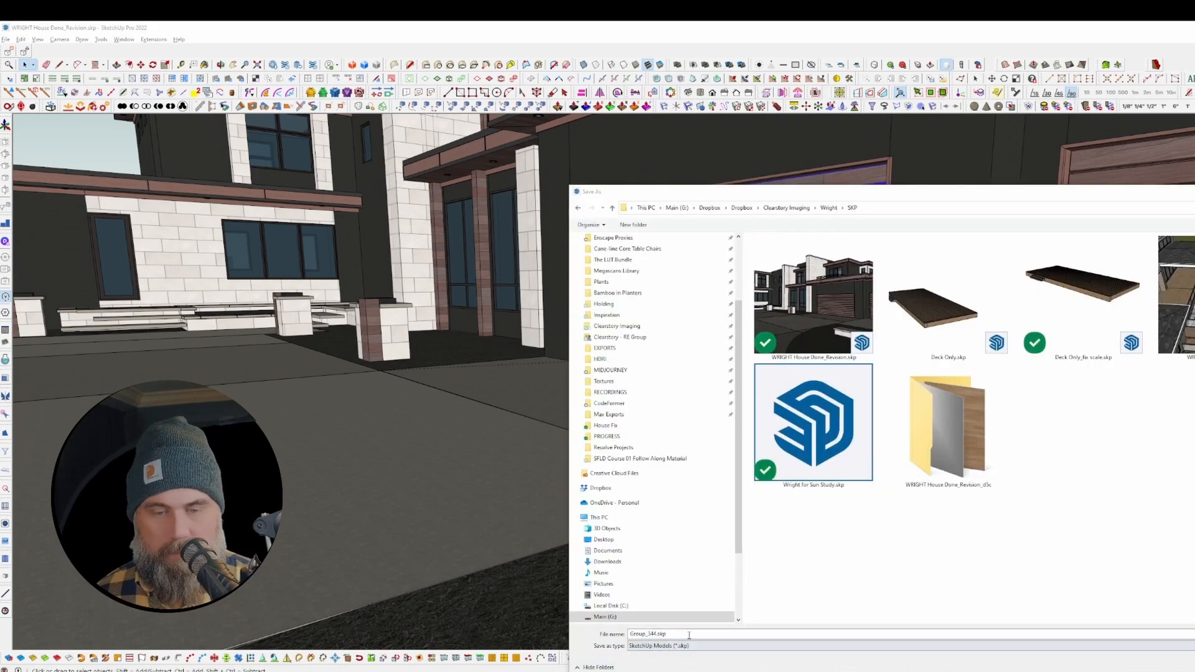
key("Return")
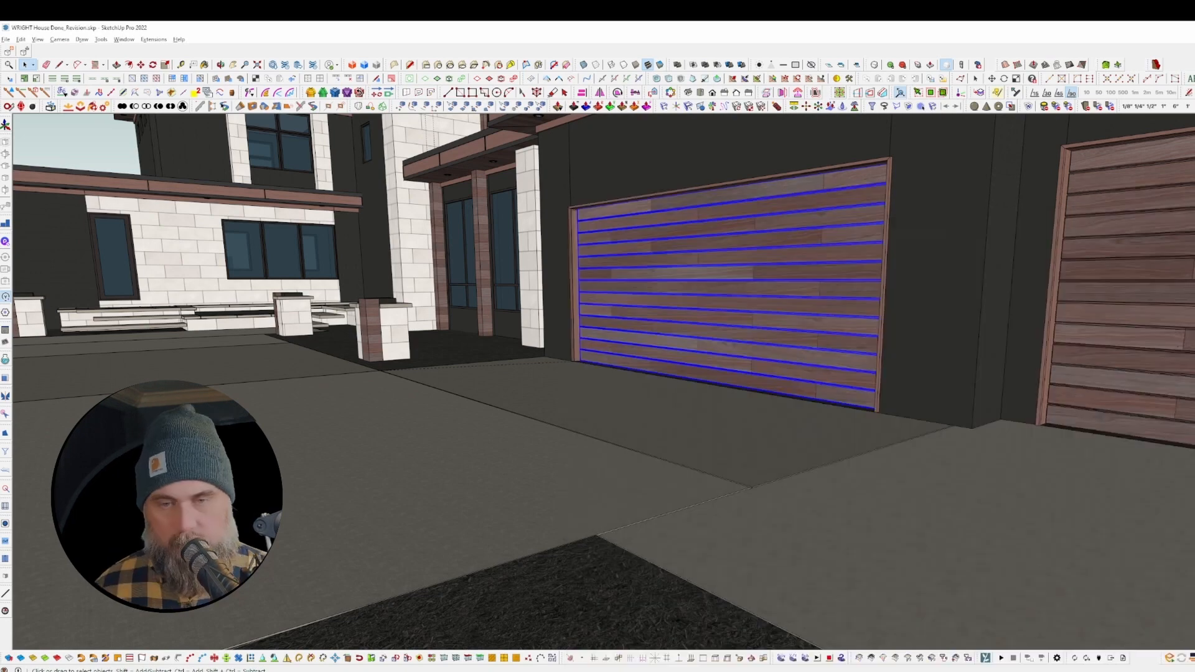
- Delete the selected large garage door component from the house model
middle_click(683, 393)
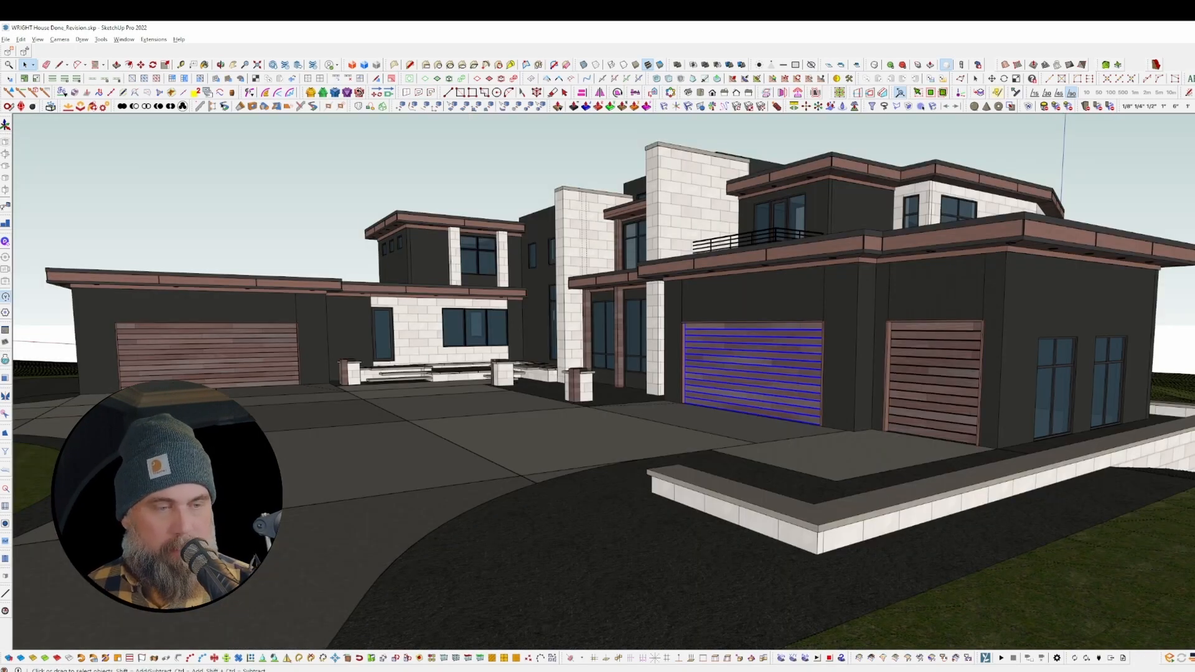
key("Delete")
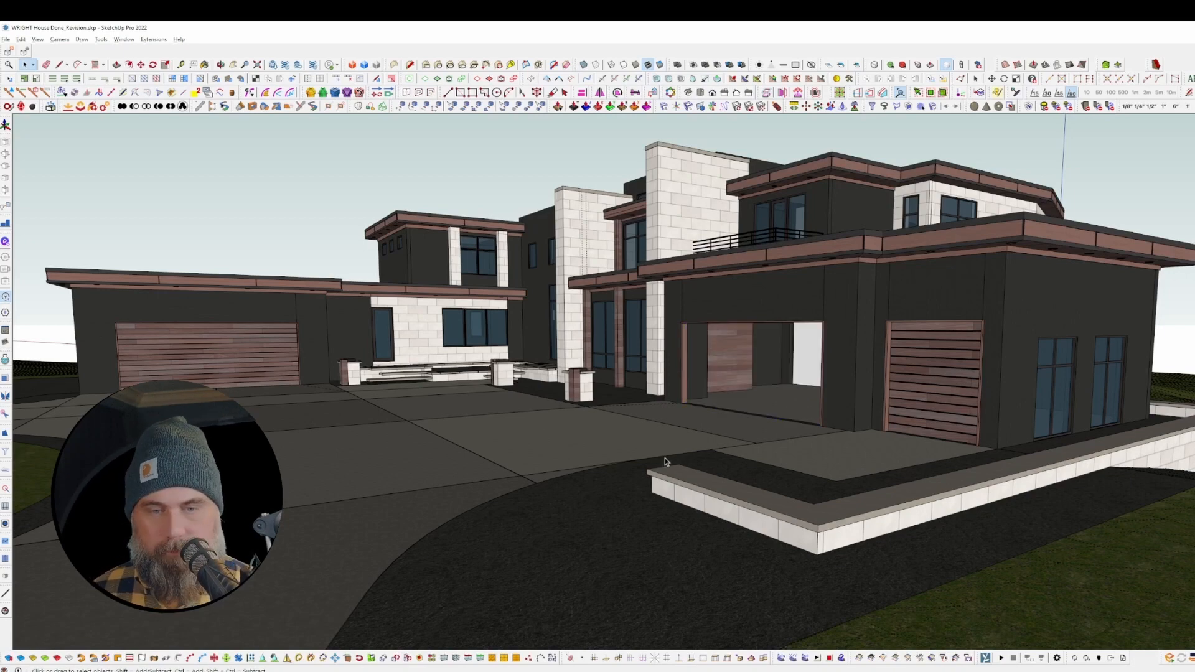
- Open the group with the white wall inside the garage and paint that wall with the dark wall material
mouse_move(666, 462)
middle_mouse_down()
mouse_move(1013, 494)
mouse_move(1145, 485)
middle_mouse_up()
scroll(833, 346, "up", 6)
key("b")
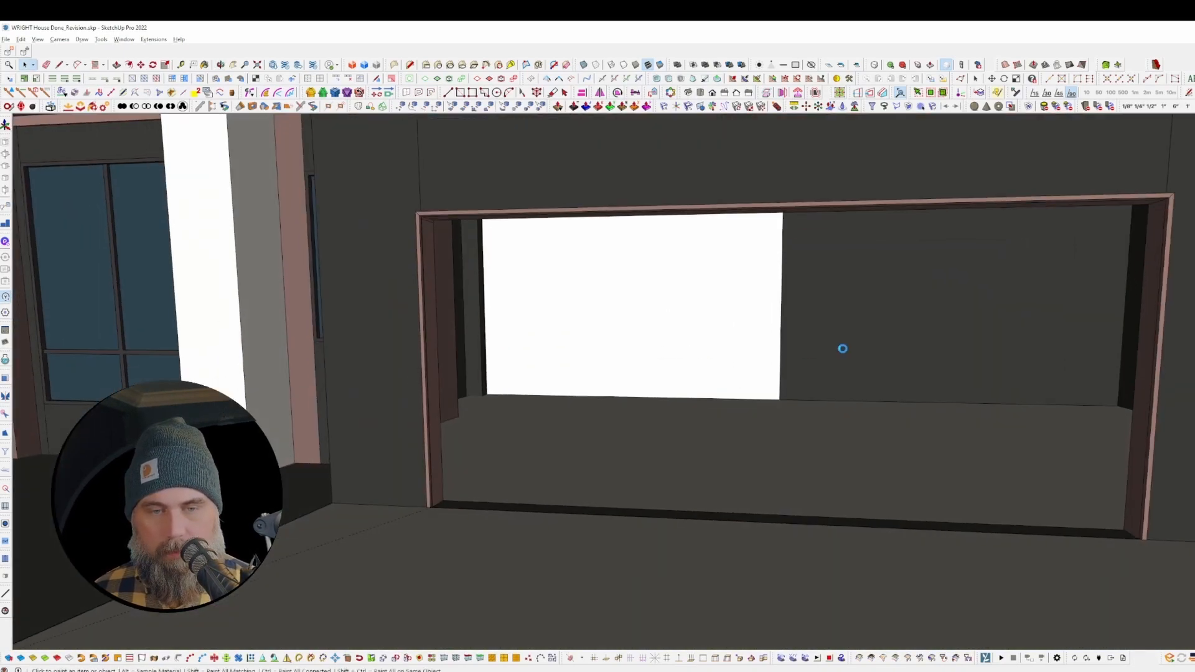
key("space")
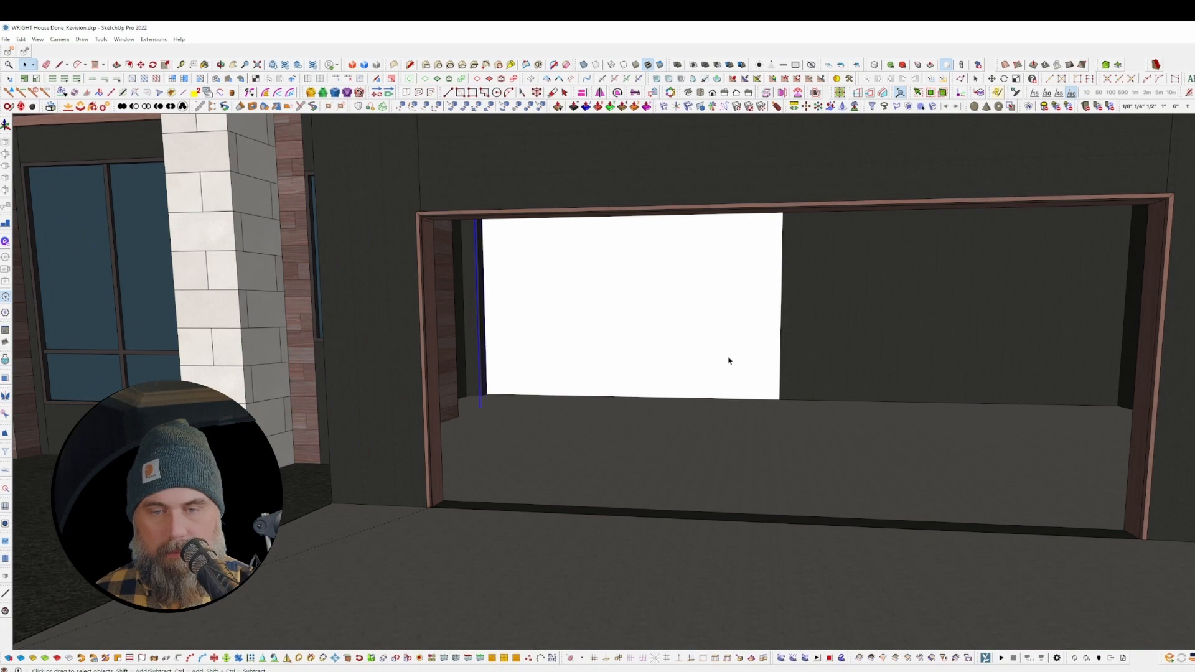
double_click(729, 360)
key("b")
left_click(654, 414)
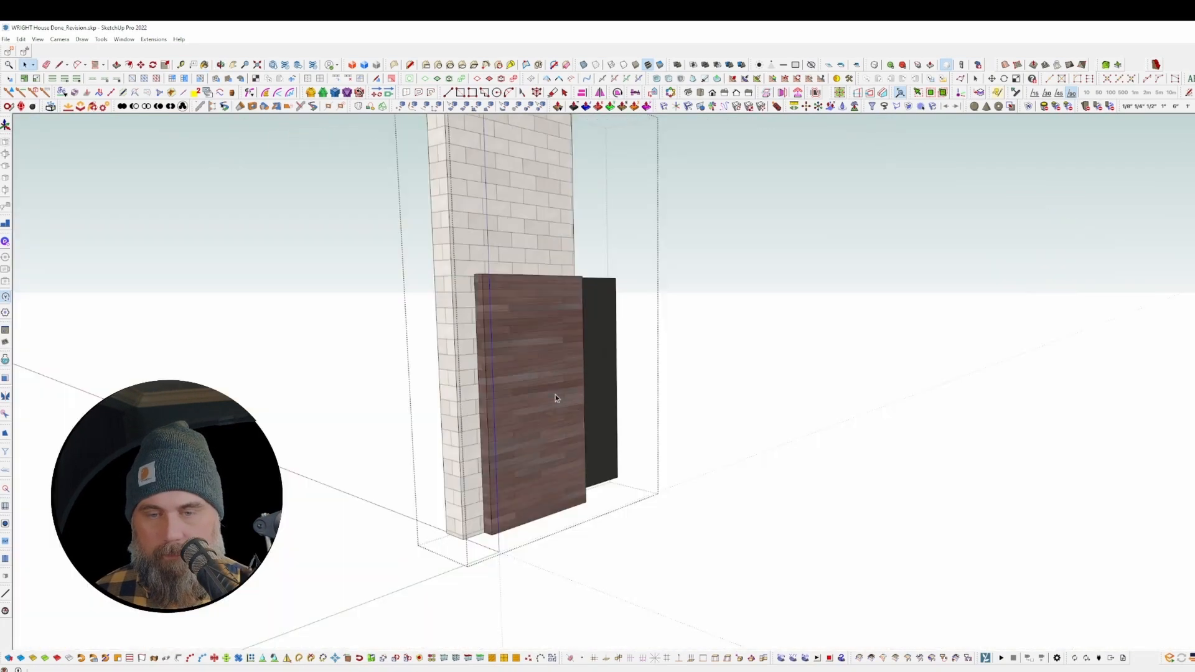
left_click(559, 399)
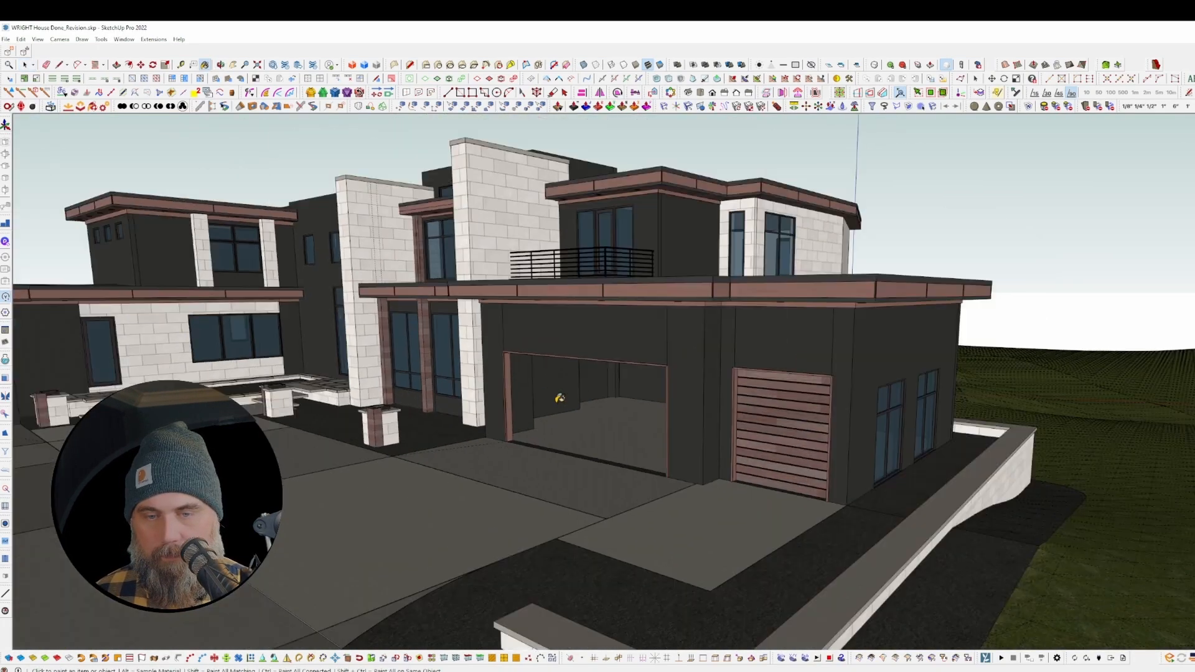
middle_click_drag(622, 373, 529, 404)
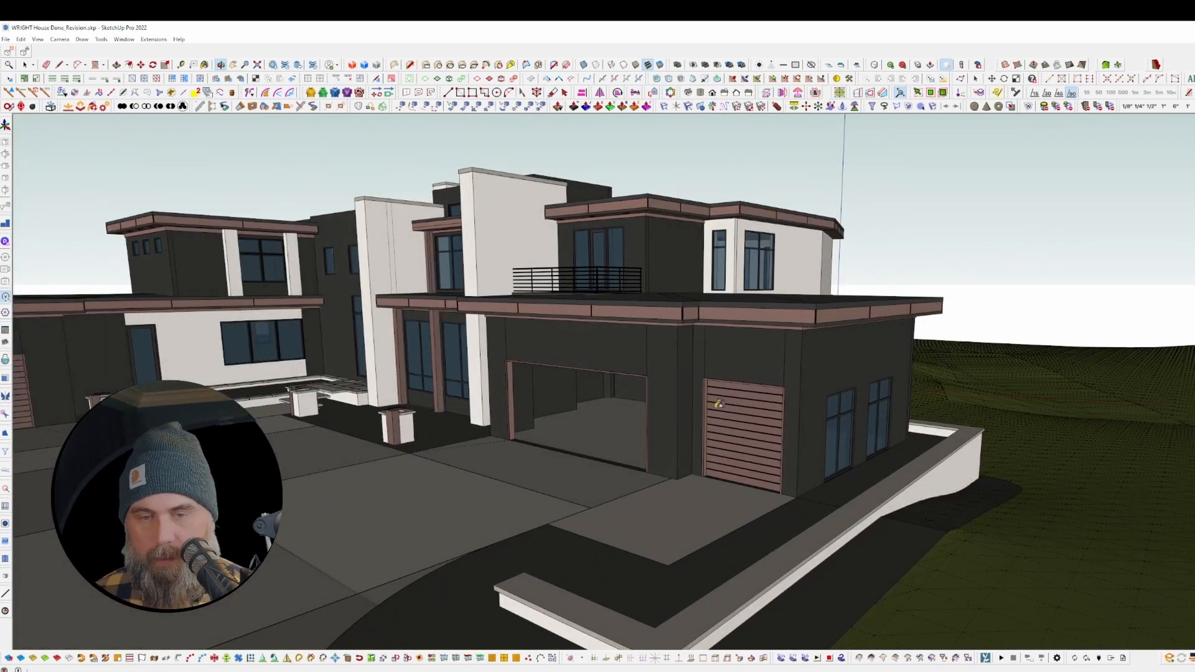
scroll(700, 418, "down", 4)
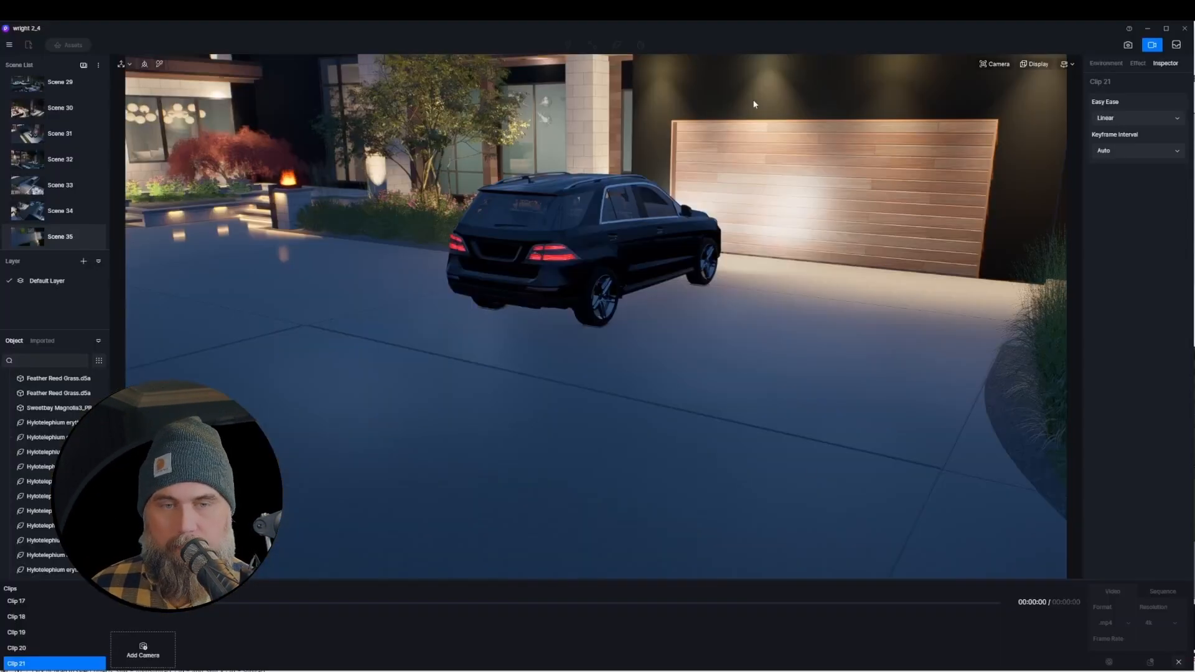
- Switch to D5 Render, close the video editor, and replace the house model with the local file WRIGHT House Done_Revision.skp
left_click(901, 267)
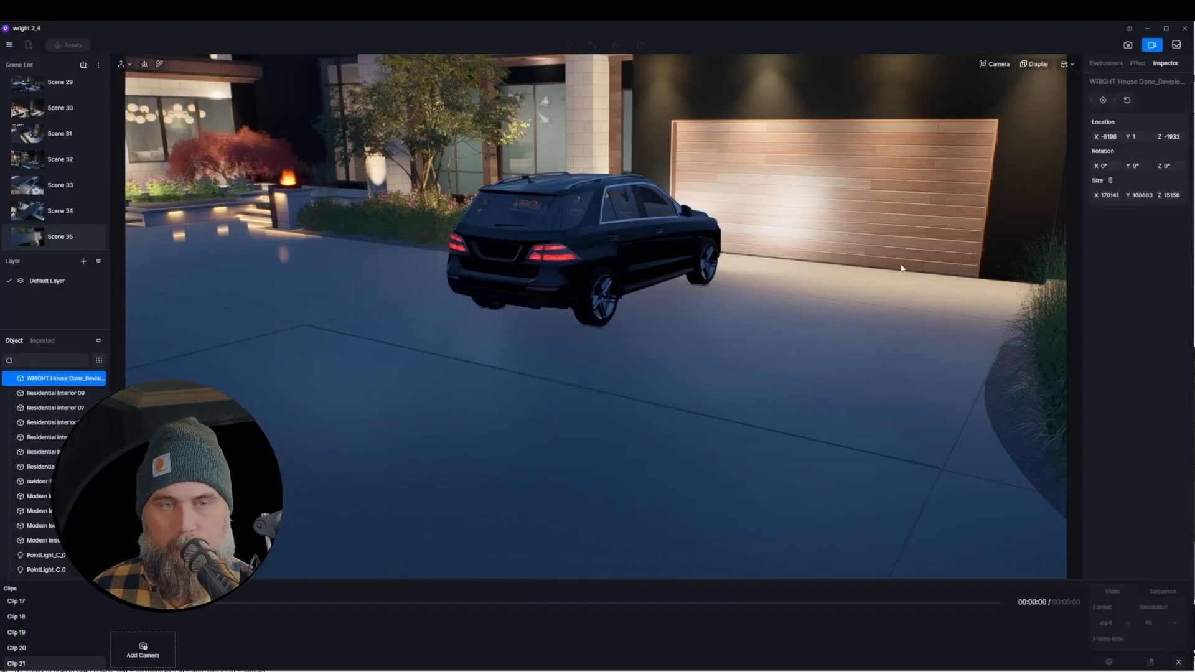
right_click_drag(901, 266, 814, 128)
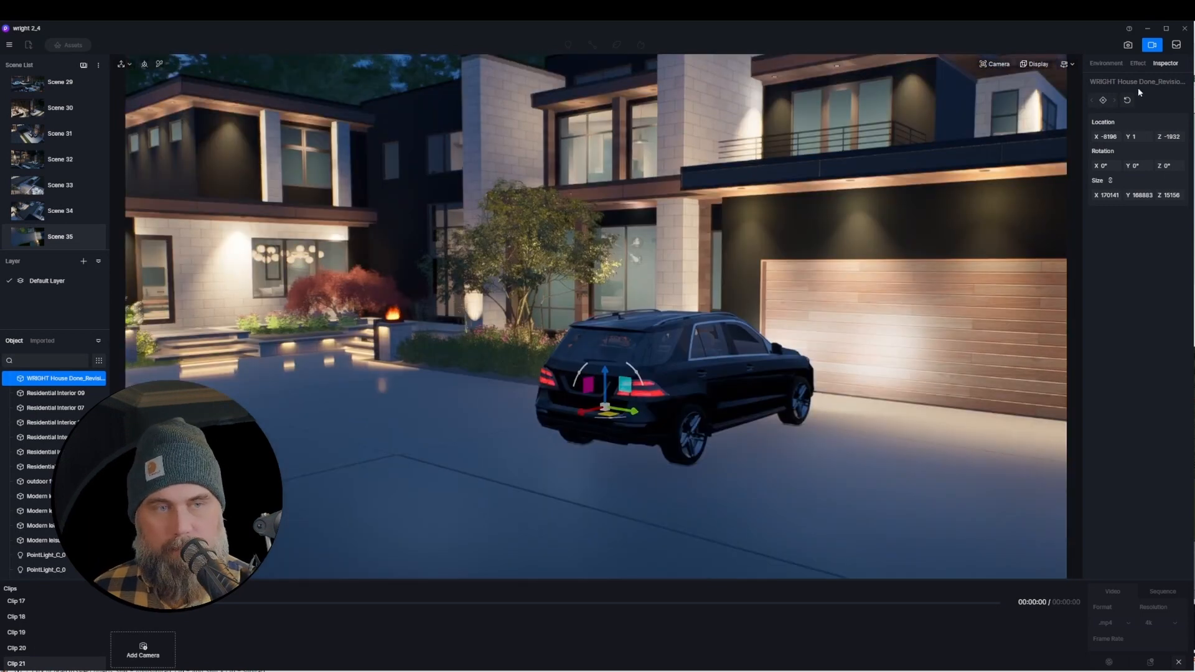
left_click(1181, 661)
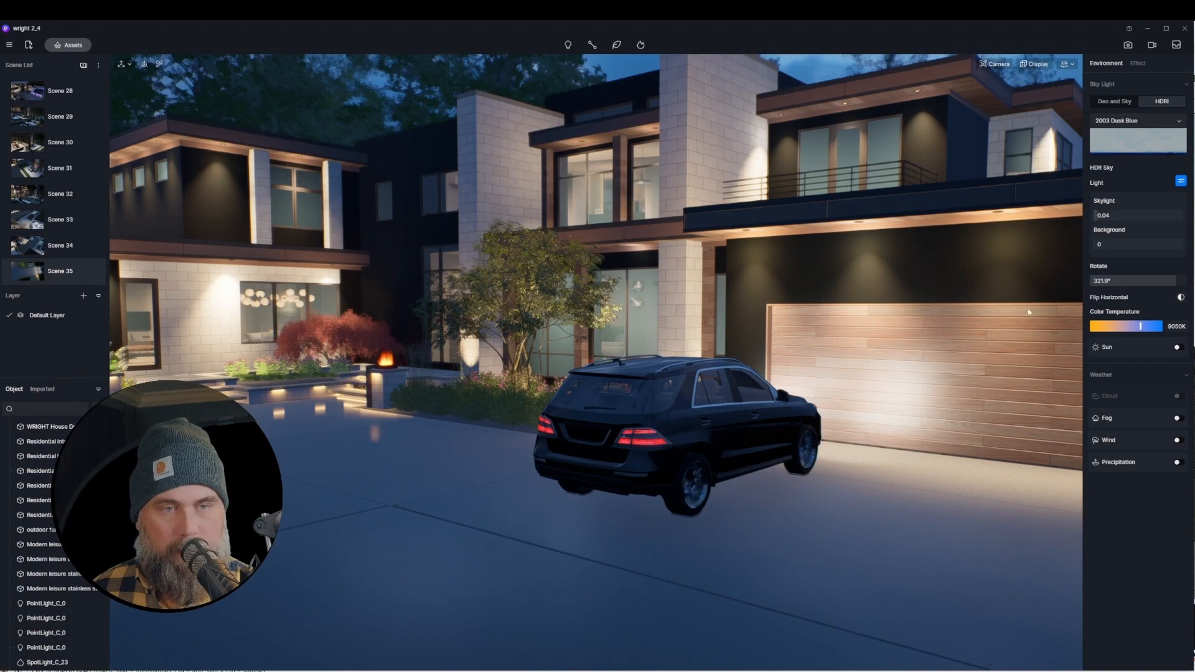
left_click(990, 368)
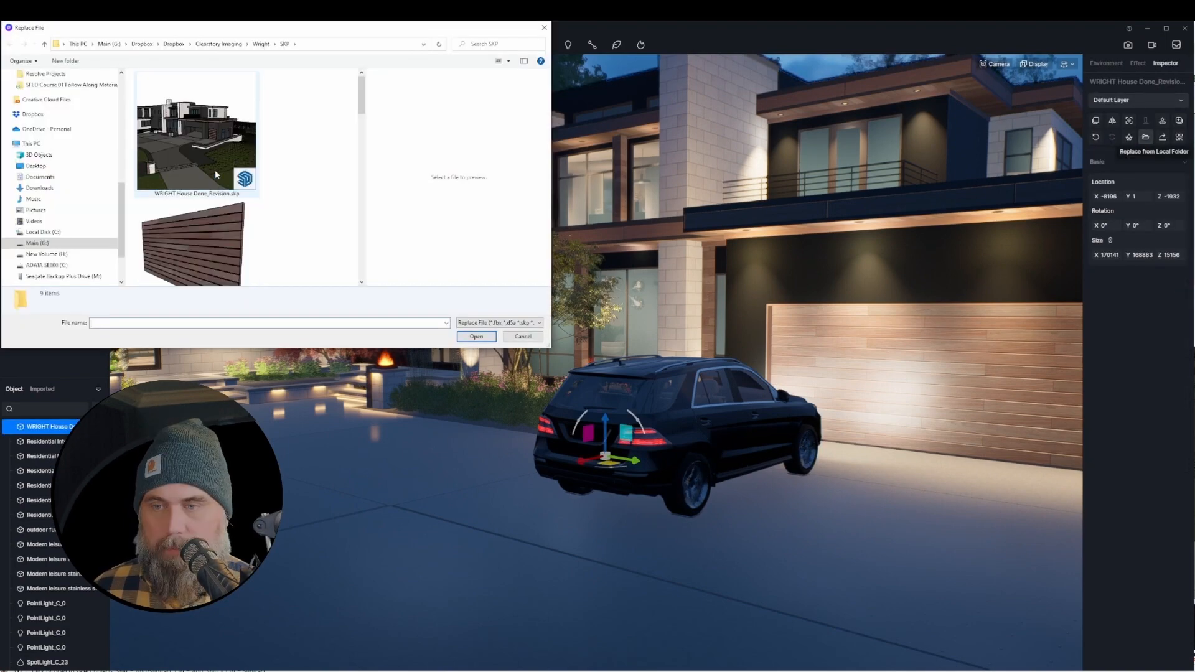
double_click(212, 135)
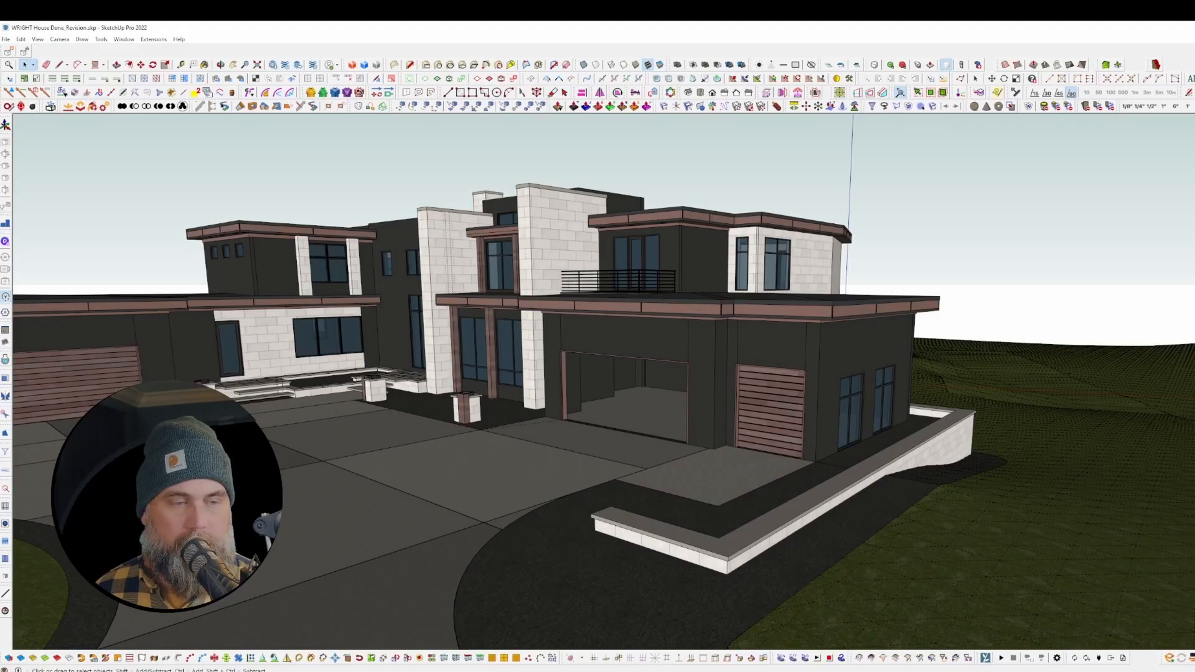
- Switch to SketchUp, undo the deletion of the large garage door, and select the restored door component
key("ctrl+z")
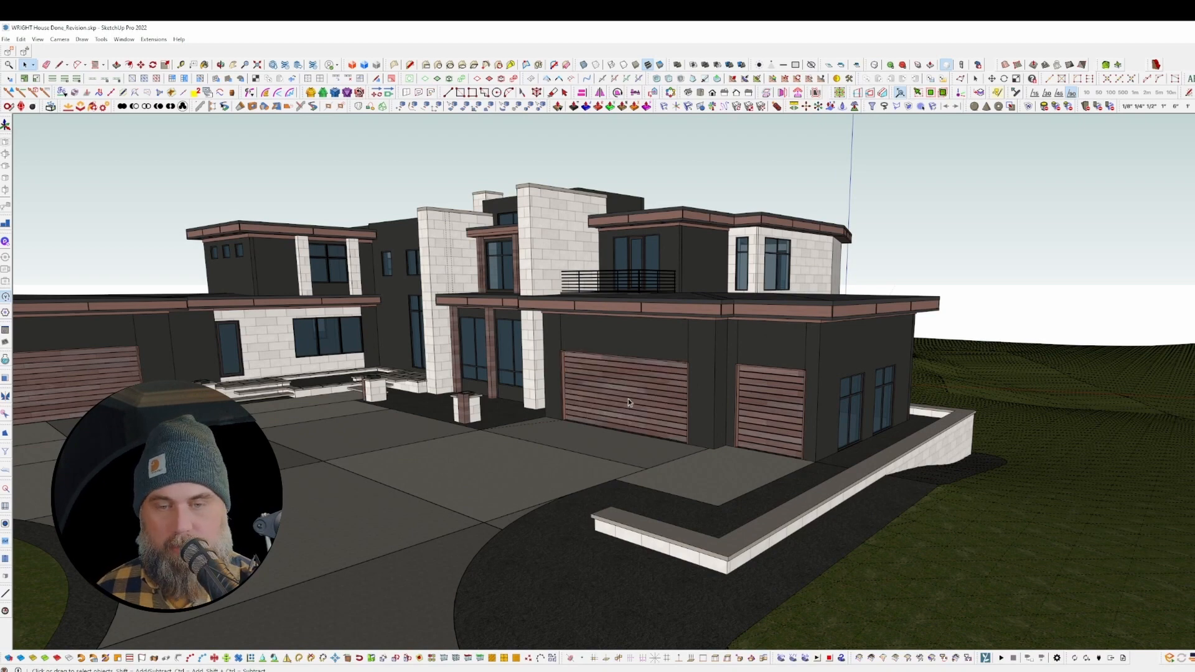
scroll(628, 399, "up", 5)
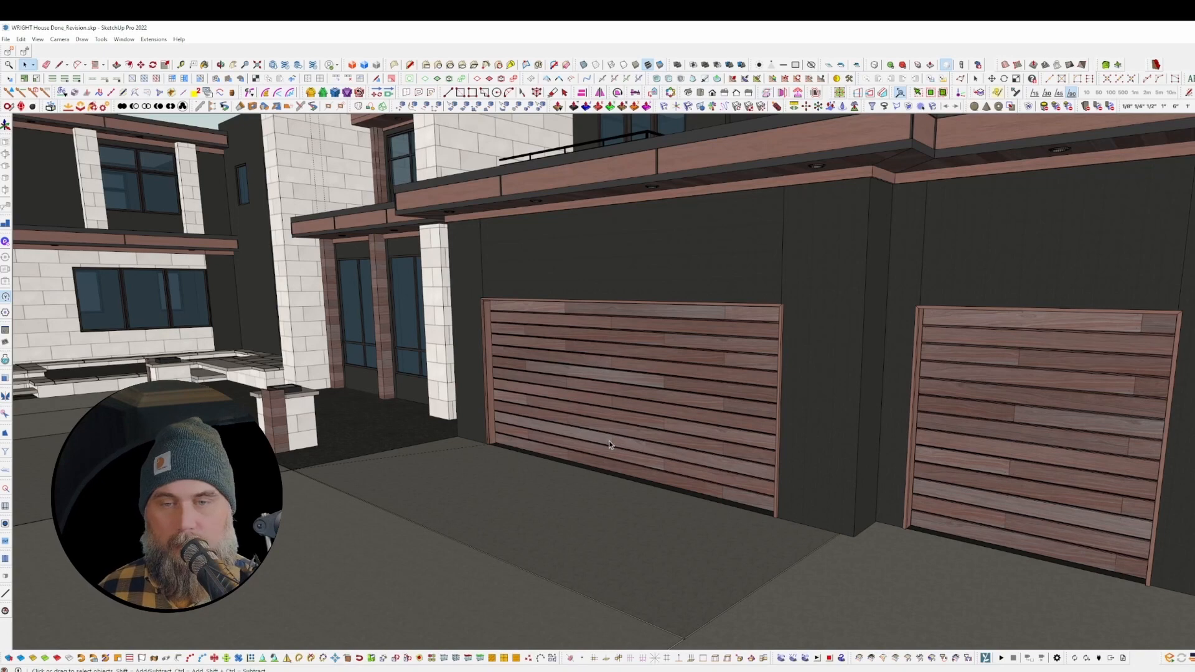
left_click(619, 471)
scroll(614, 475, "up", 3)
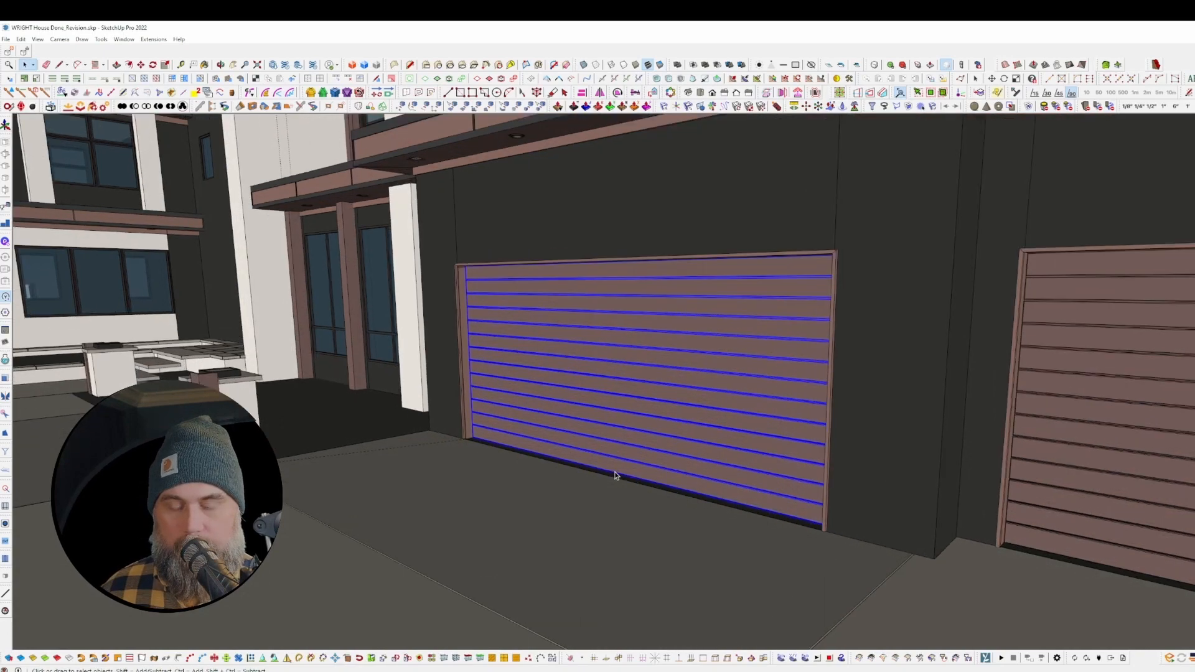
scroll(615, 475, "up", 2)
- Change the garage door component's axes, relocating its origin from the lower corner to the middle of the door's width
right_click(610, 472)
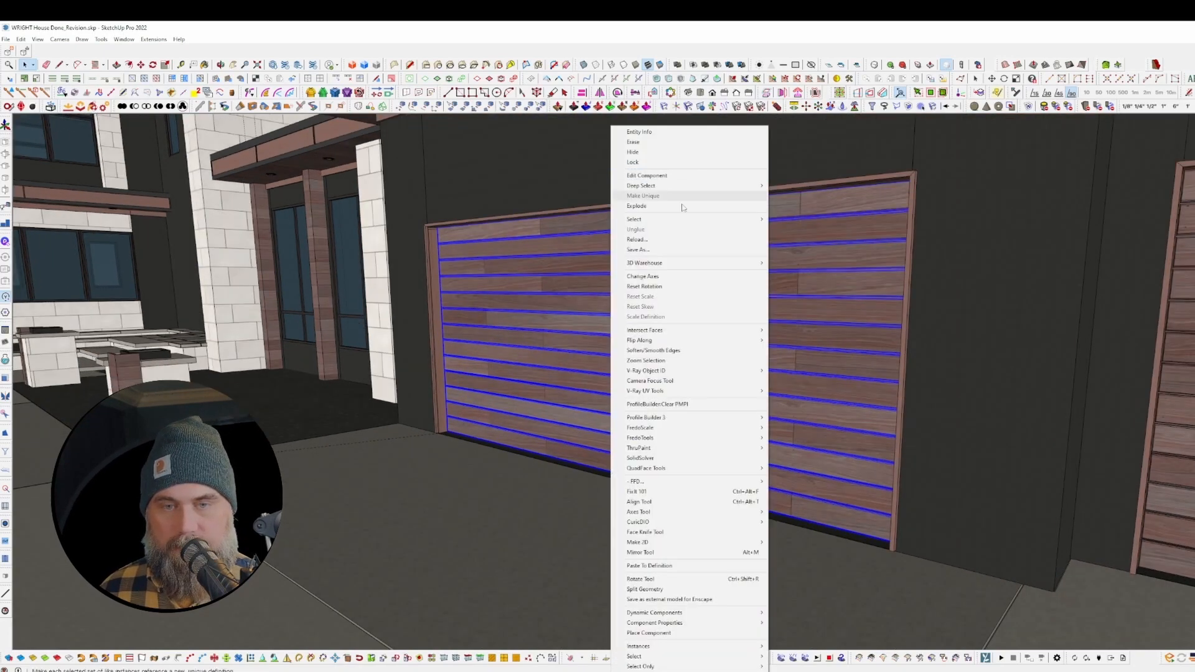
left_click(675, 249)
key("ctrl+z")
right_click(638, 382)
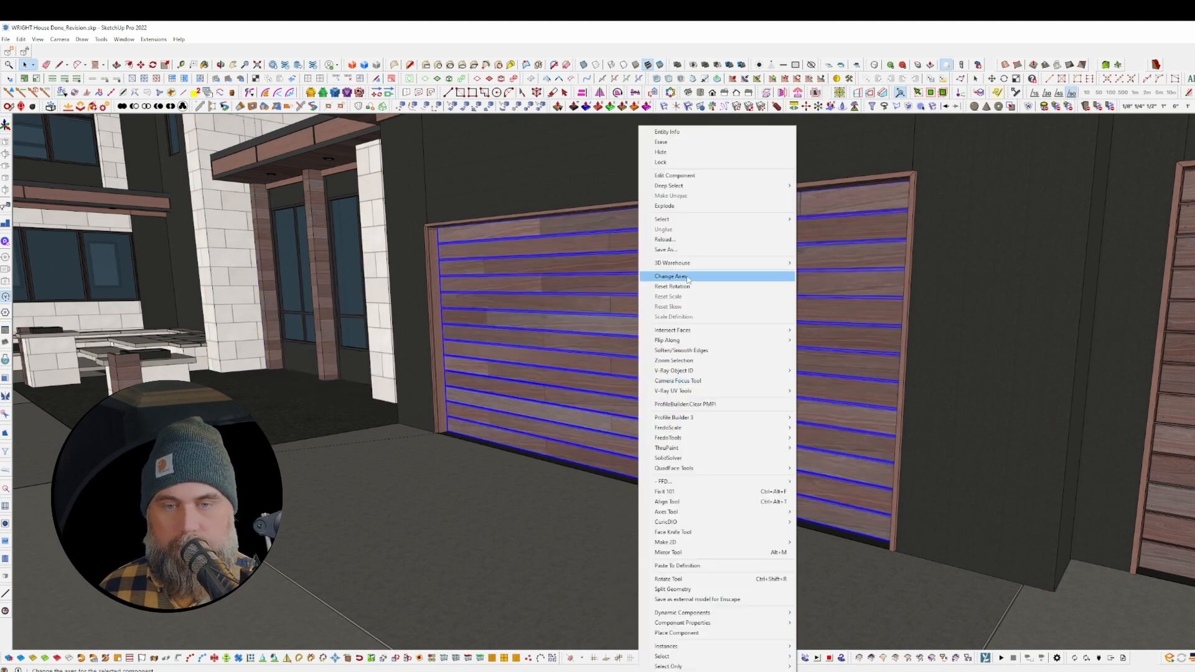
left_click(688, 276)
middle_click_drag(628, 478, 781, 482)
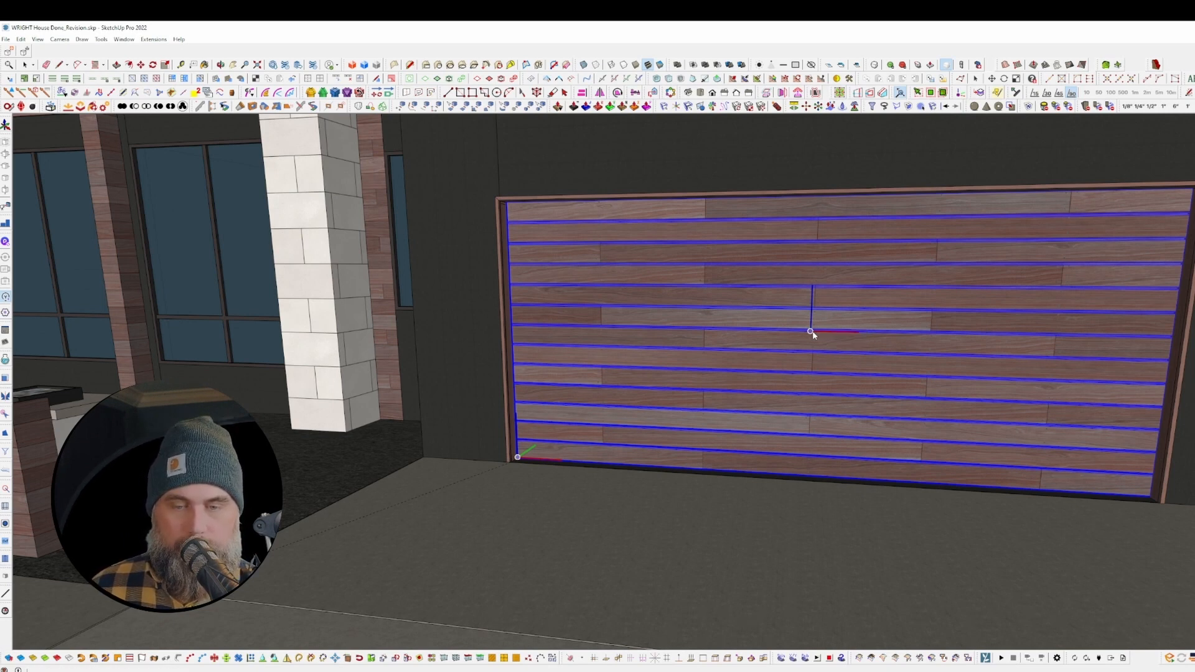
left_click_drag(963, 451, 712, 305)
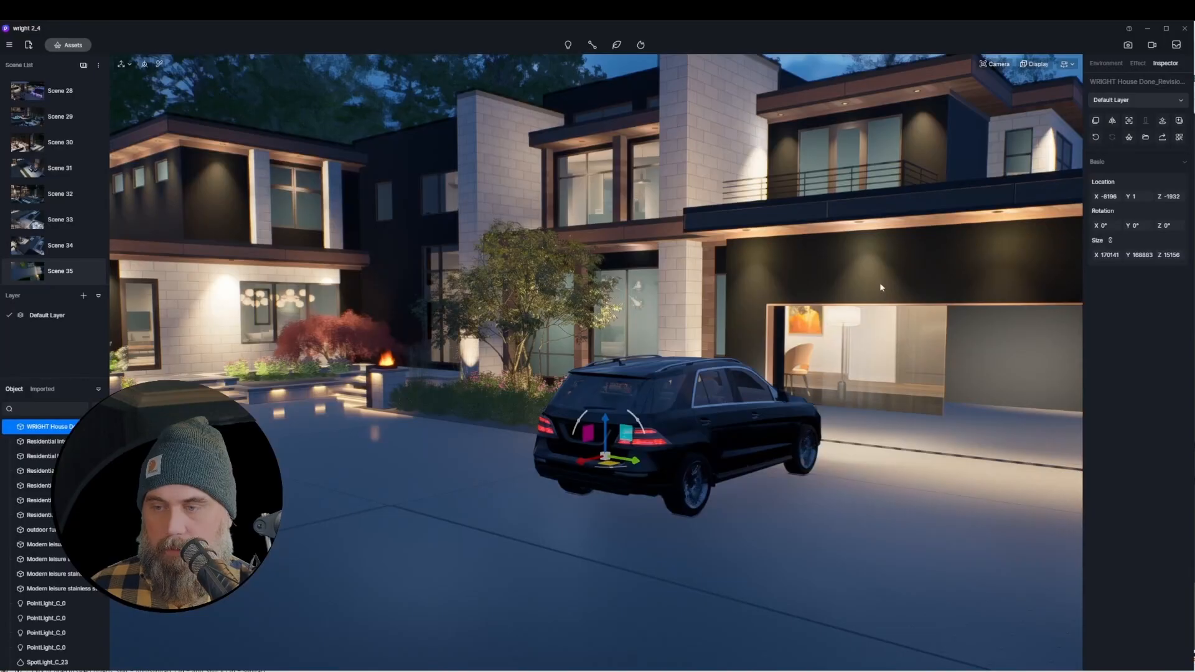
- Switch to D5 Render, search the objects for "residen", and move Residential Interior 14 out of the garage opening to about Y -5148
key("d")
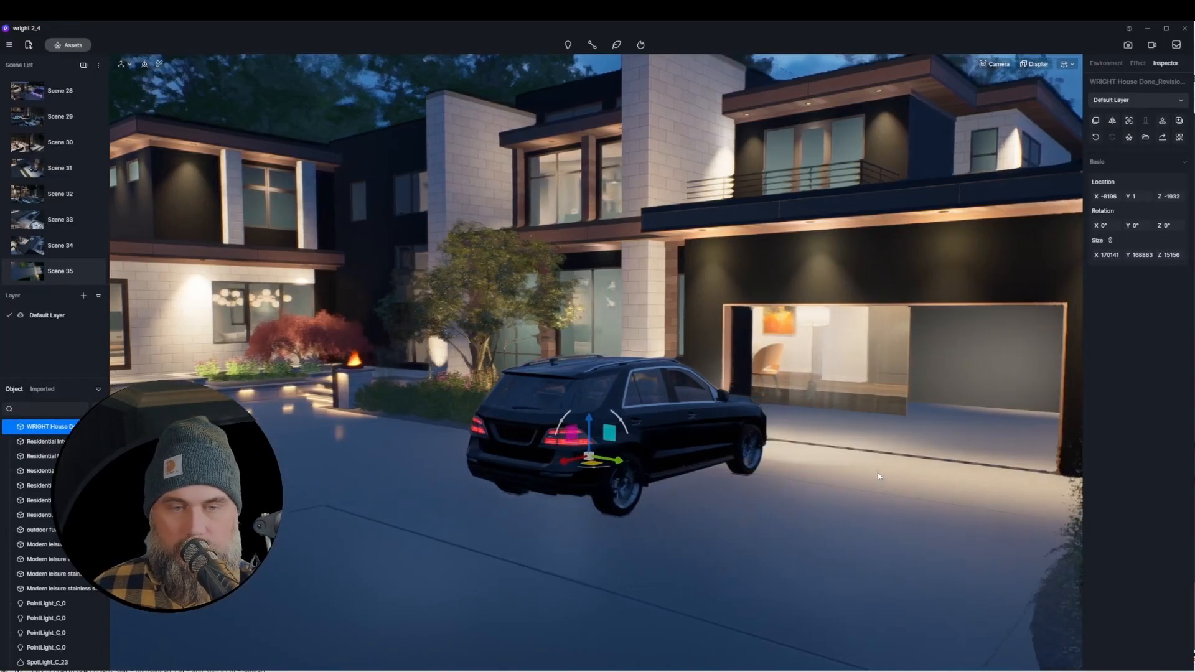
key("Escape")
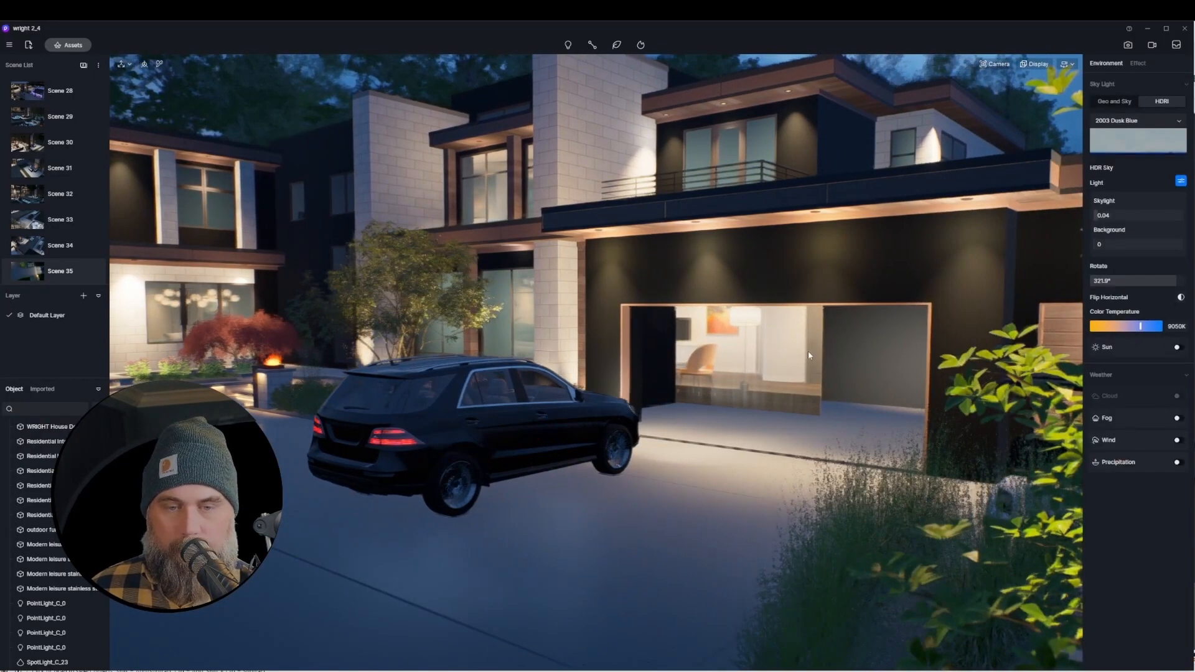
left_click(799, 358)
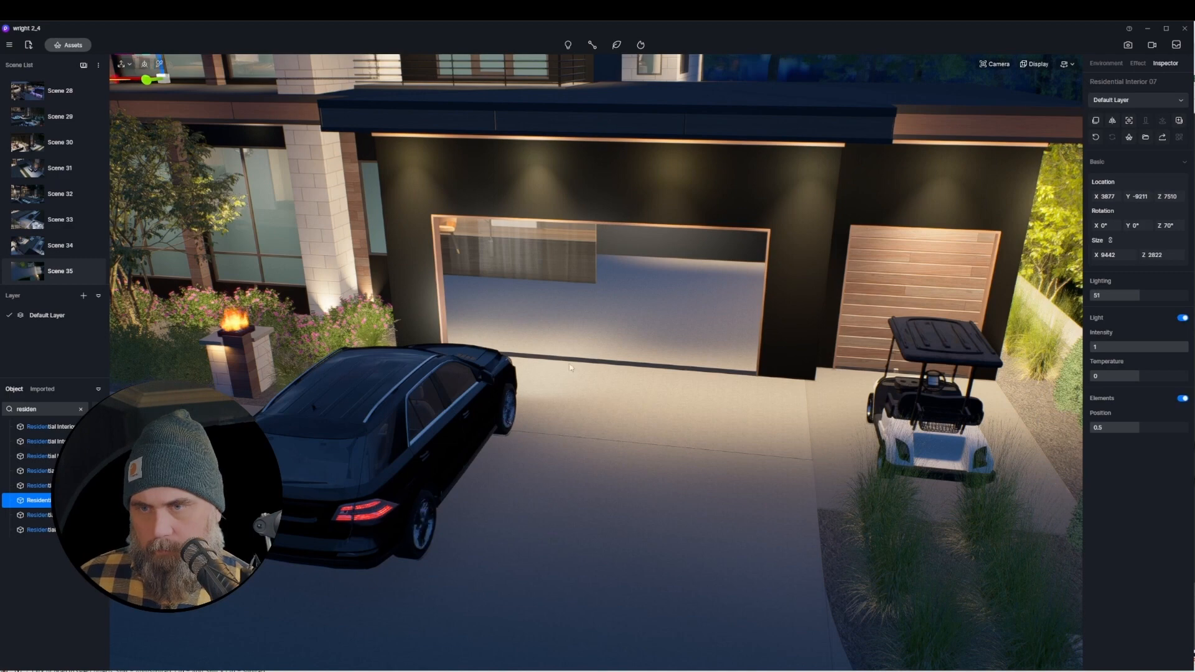
left_click(49, 485)
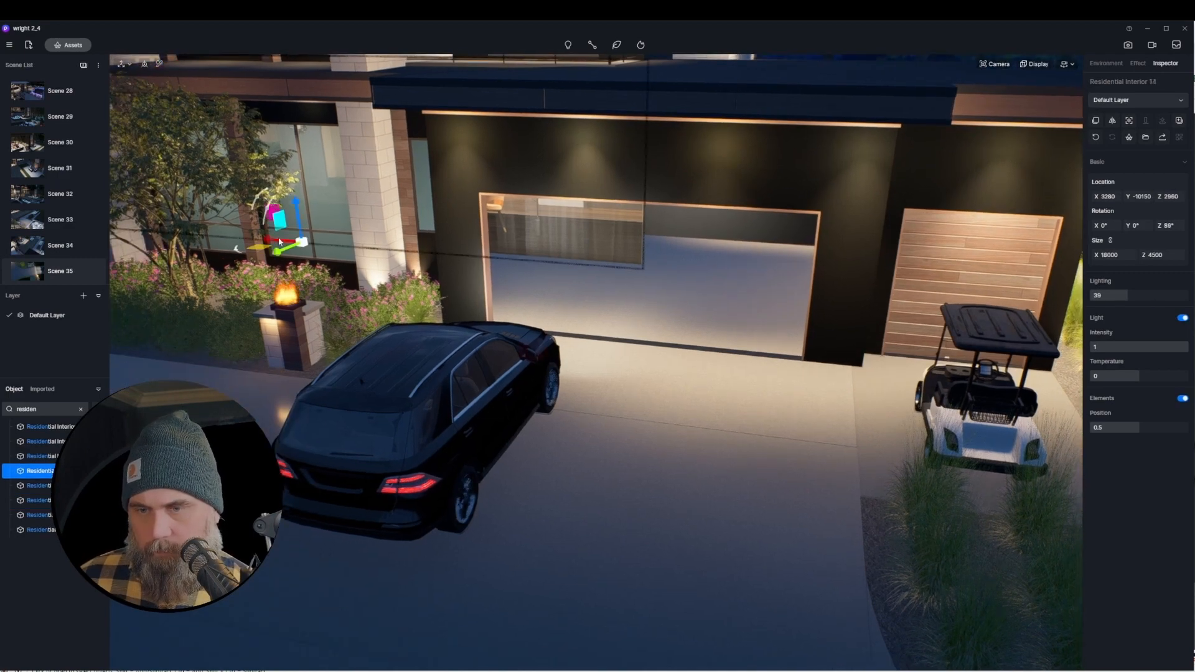
left_click_drag(280, 242, 177, 218)
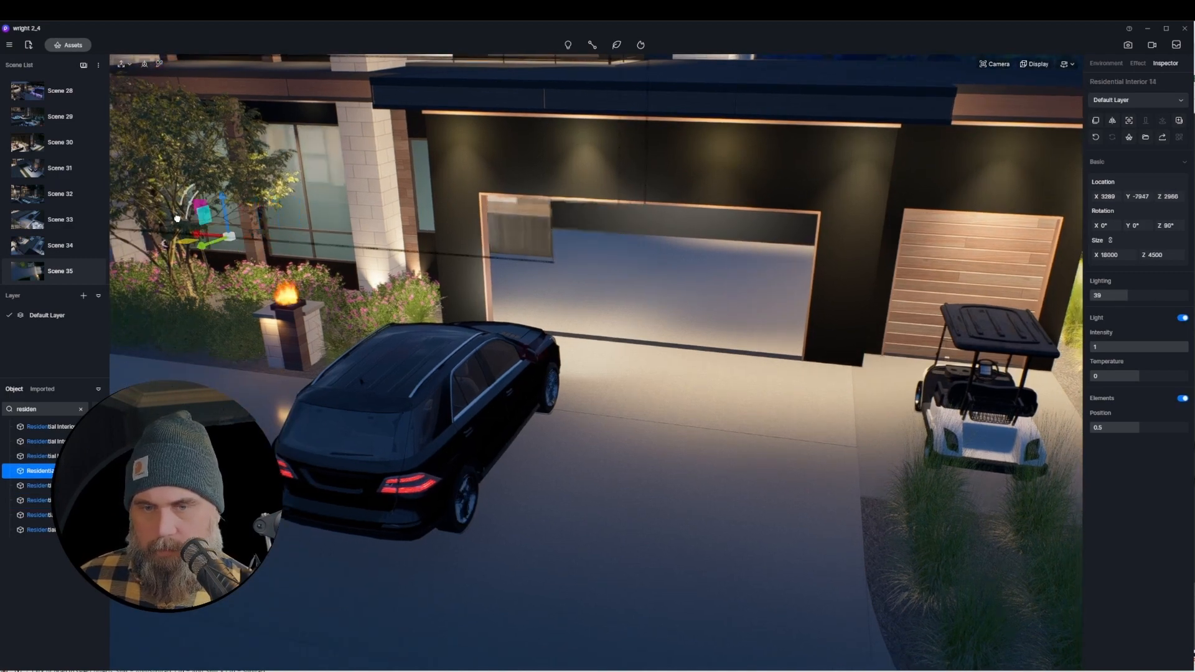
key("d")
right_click_drag(699, 520, 596, 408)
key("q")
key("a")
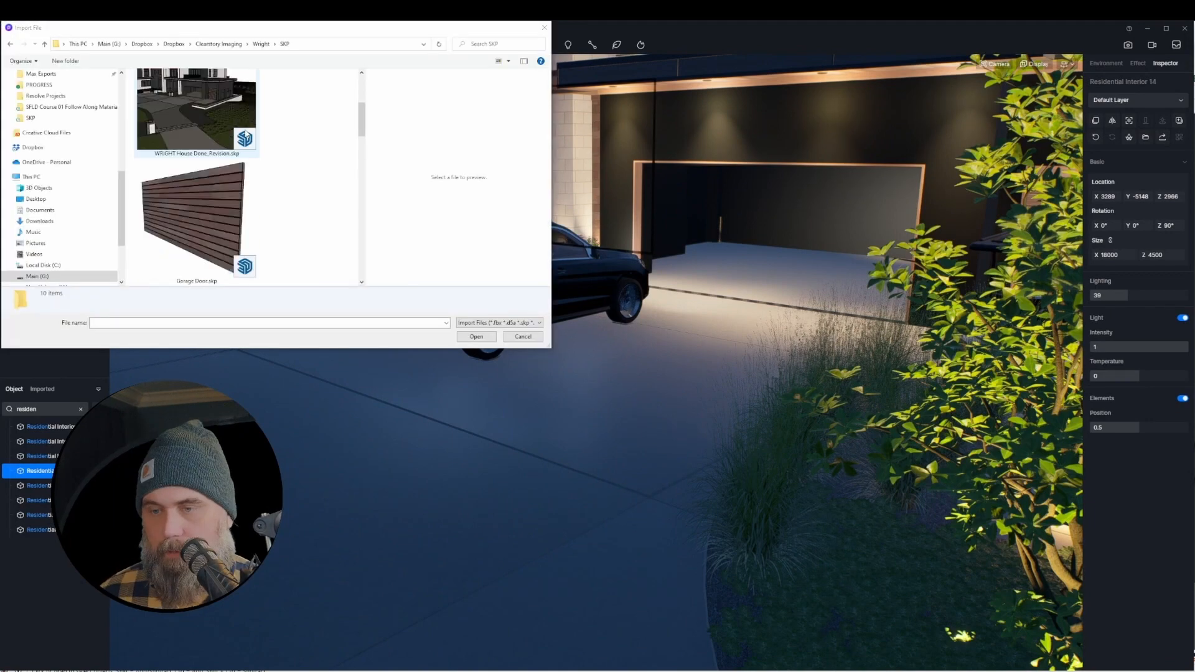
- Import Garage Door.skp from the Wright SKP folder and place the door at the large garage opening
scroll(242, 175, "down", 3)
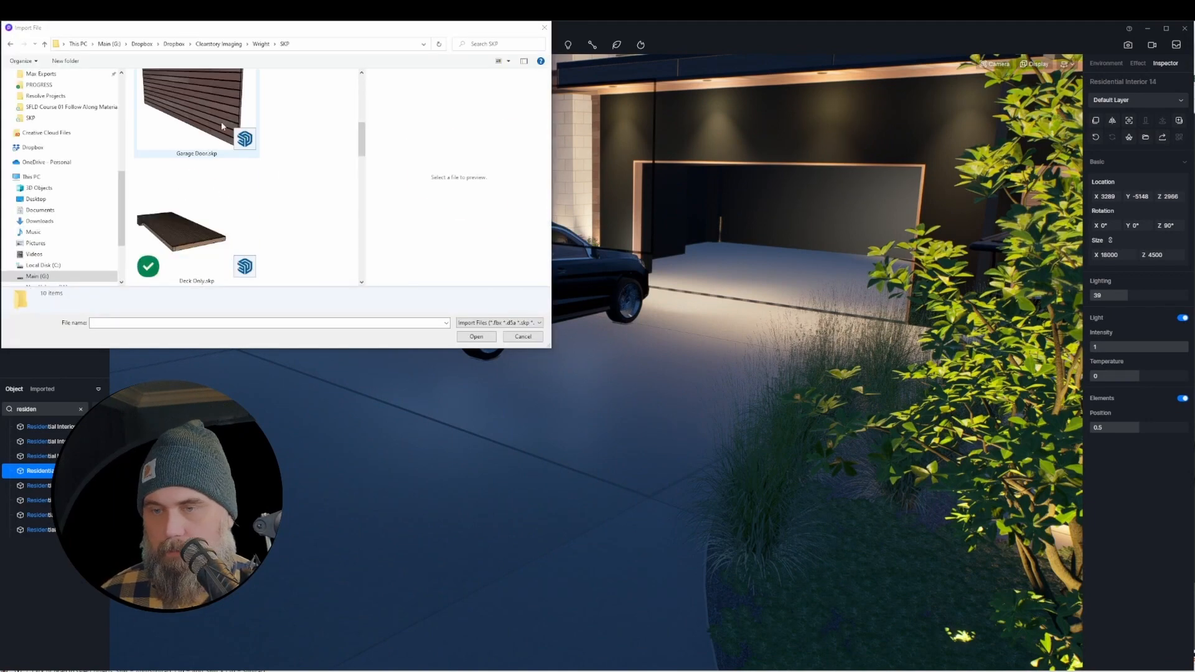
left_click(187, 128)
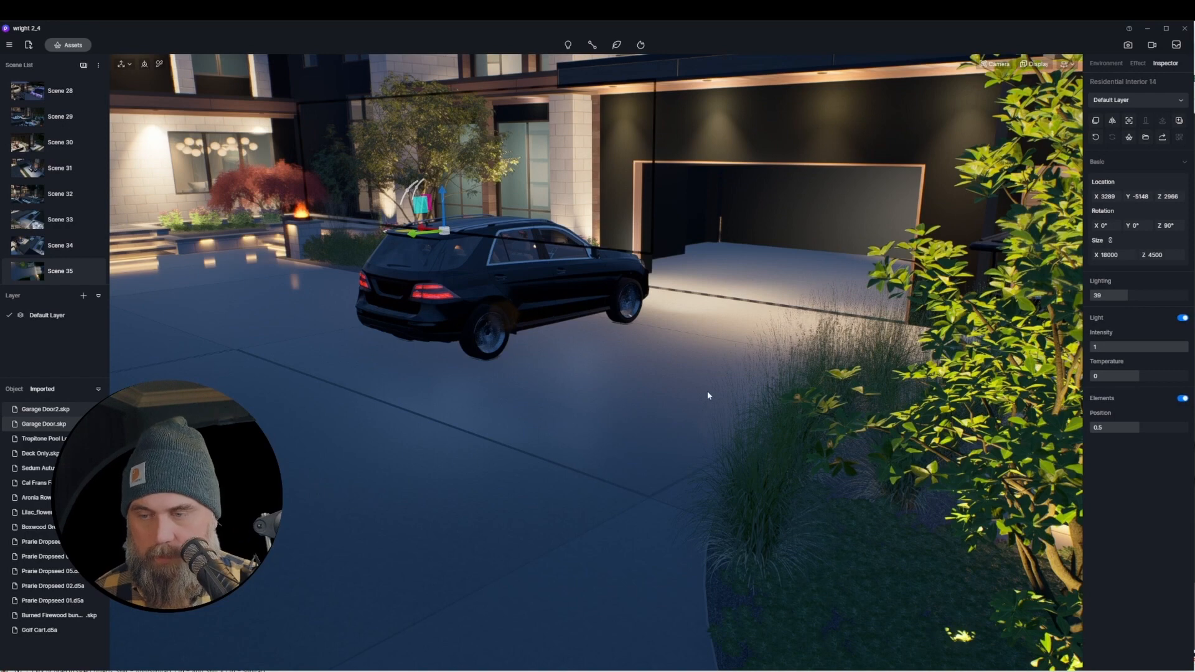
left_click(756, 305)
key("f")
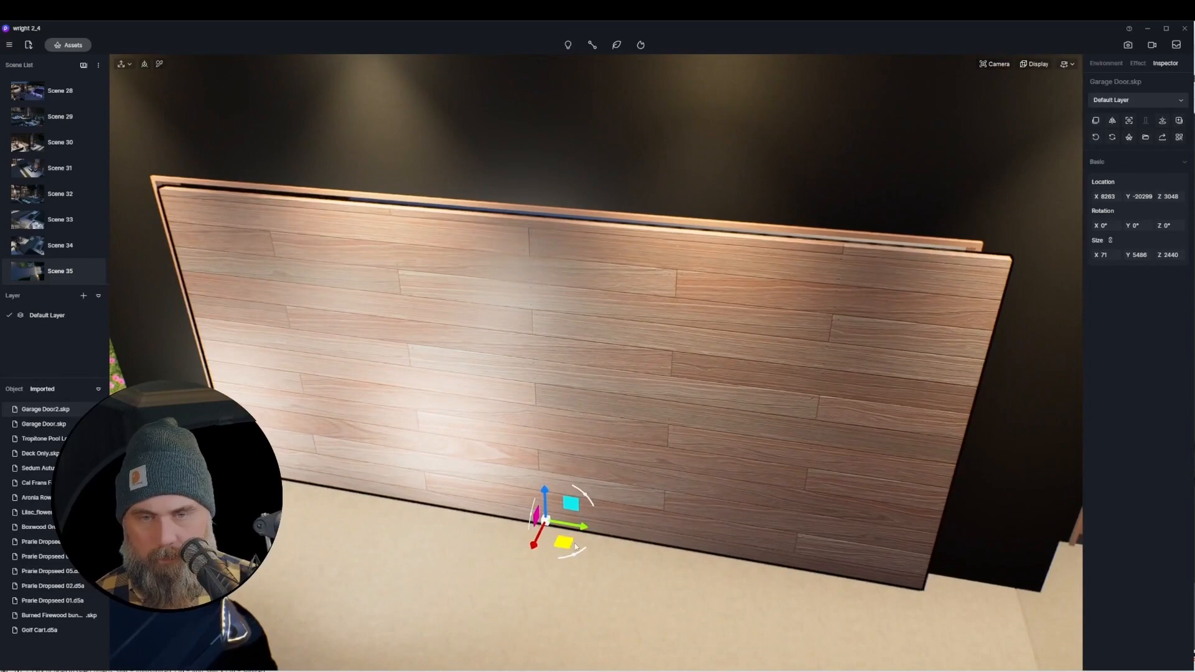
- Rotate the imported garage door to 180° about Z and fit it into the opening at about X 7969, Y -20135
left_click_drag(575, 547, 519, 480)
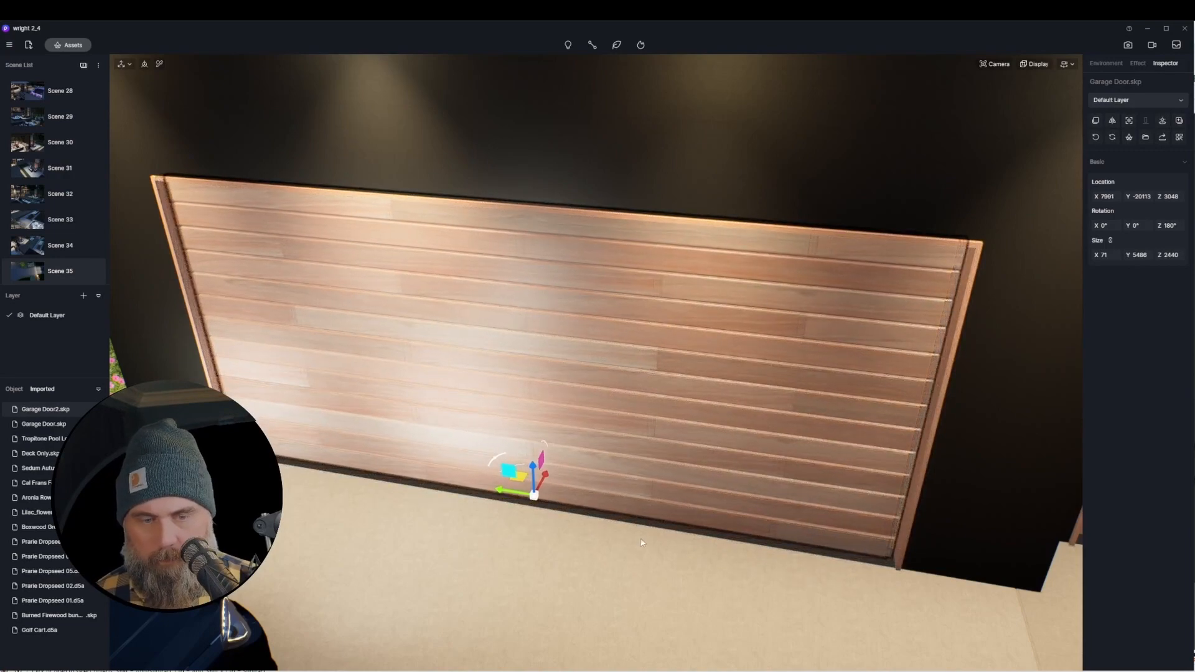
middle_click_drag(640, 541, 557, 140)
scroll(758, 532, "up", 3)
middle_click_drag(759, 532, 429, 484)
left_click_drag(400, 491, 405, 492)
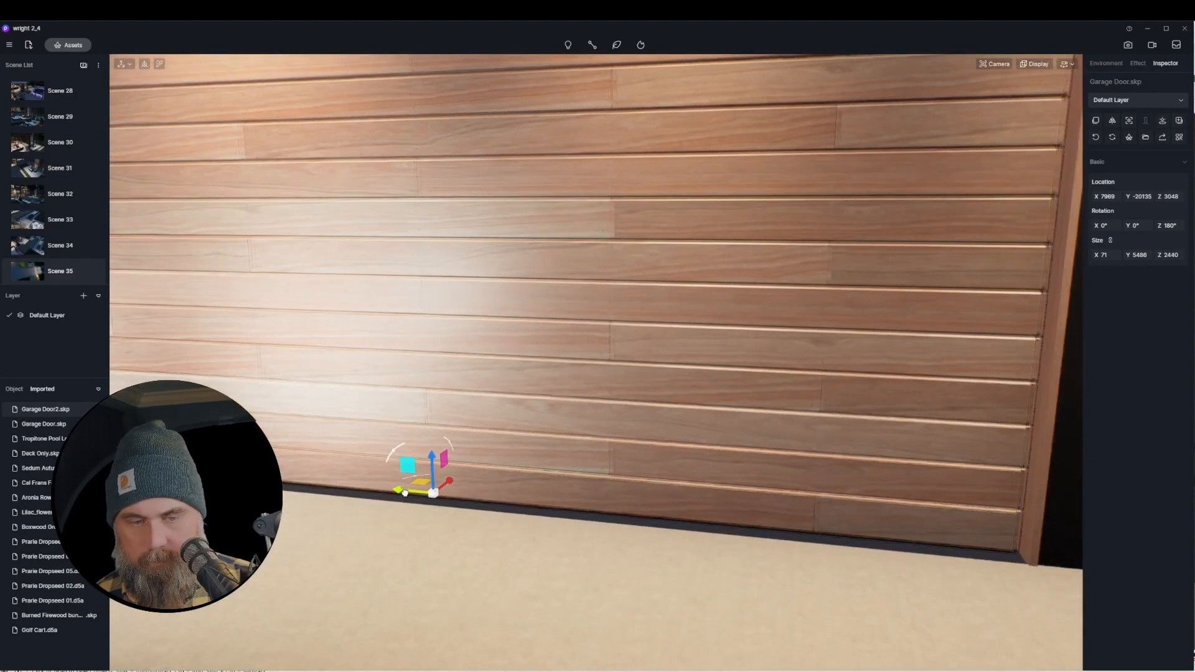
- Try tilting the garage door inward about its bottom edge, and undo the rotation
key("d")
left_click_drag(379, 440, 424, 458)
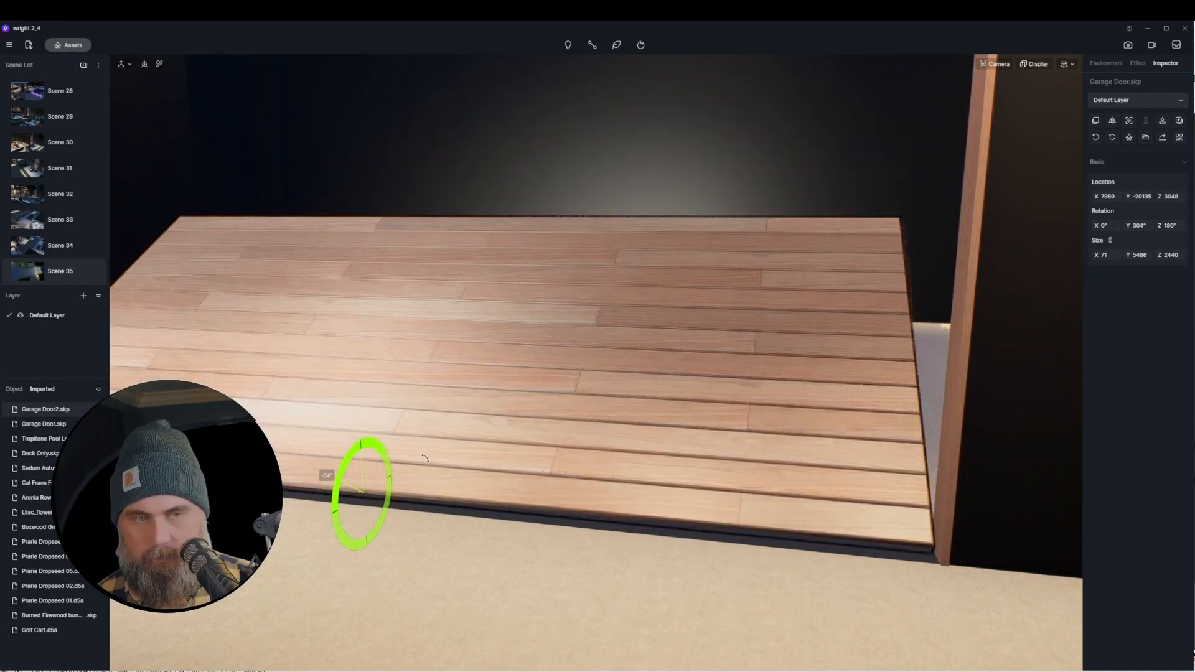
key("ctrl+z")
- Return to video mode with Clip 21 and frame the garage from beyond the low wall, shrubs and lit tree
key("s")
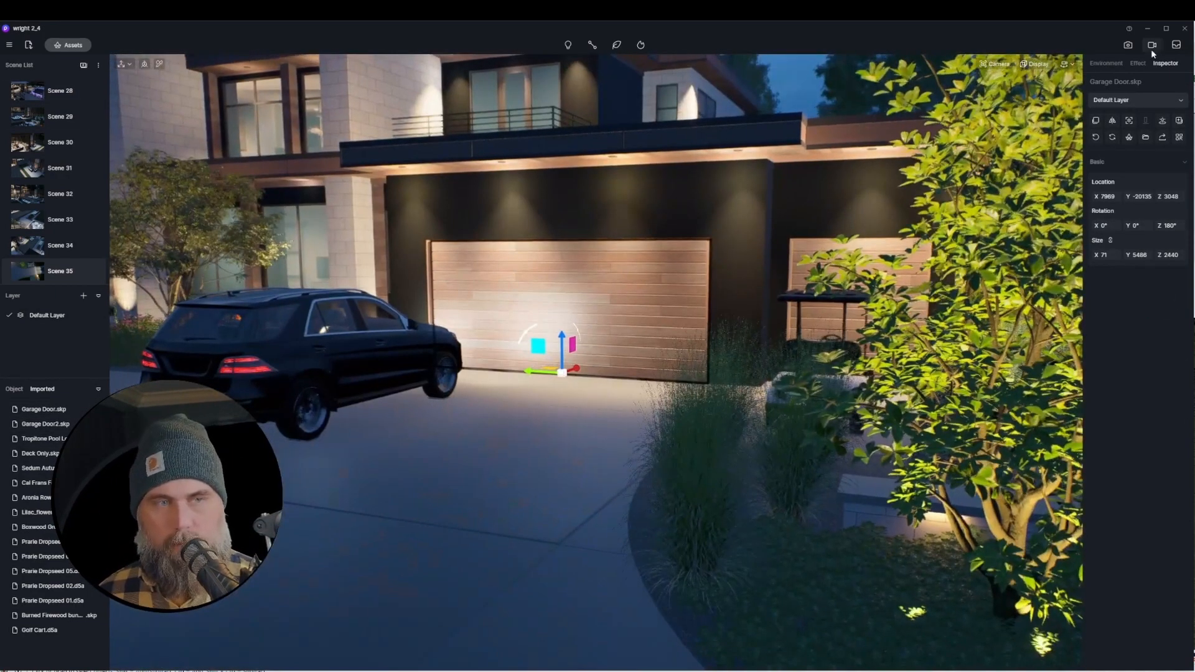
left_click(1151, 48)
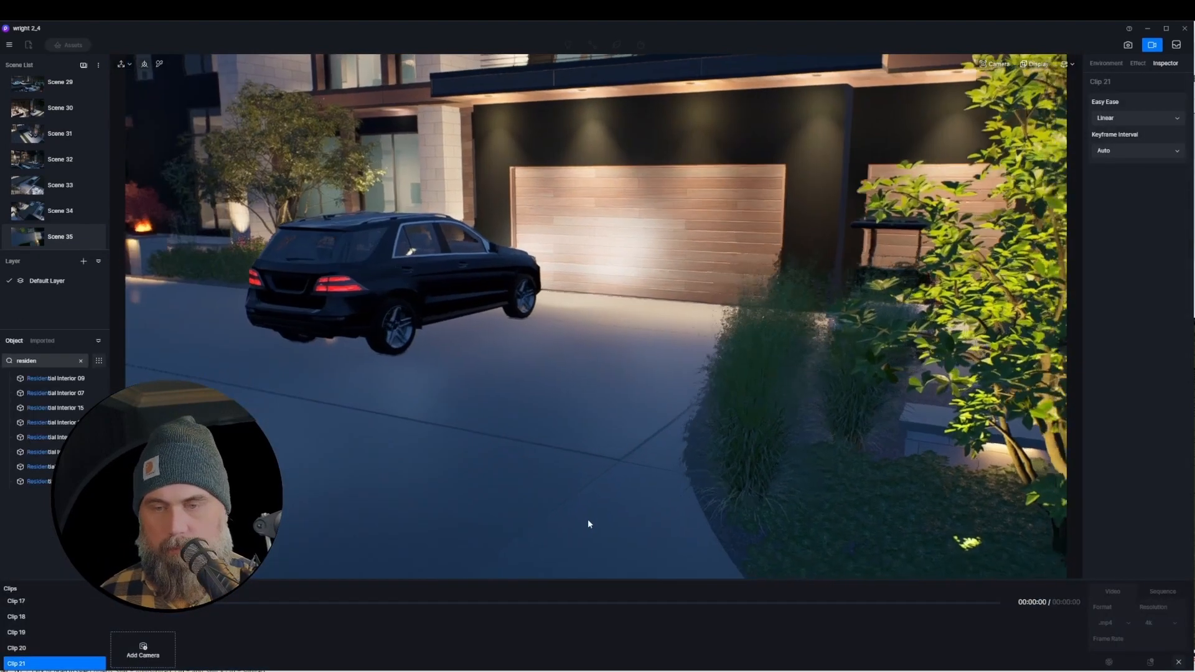
key("d")
right_click_drag(588, 520, 528, 473)
key("d")
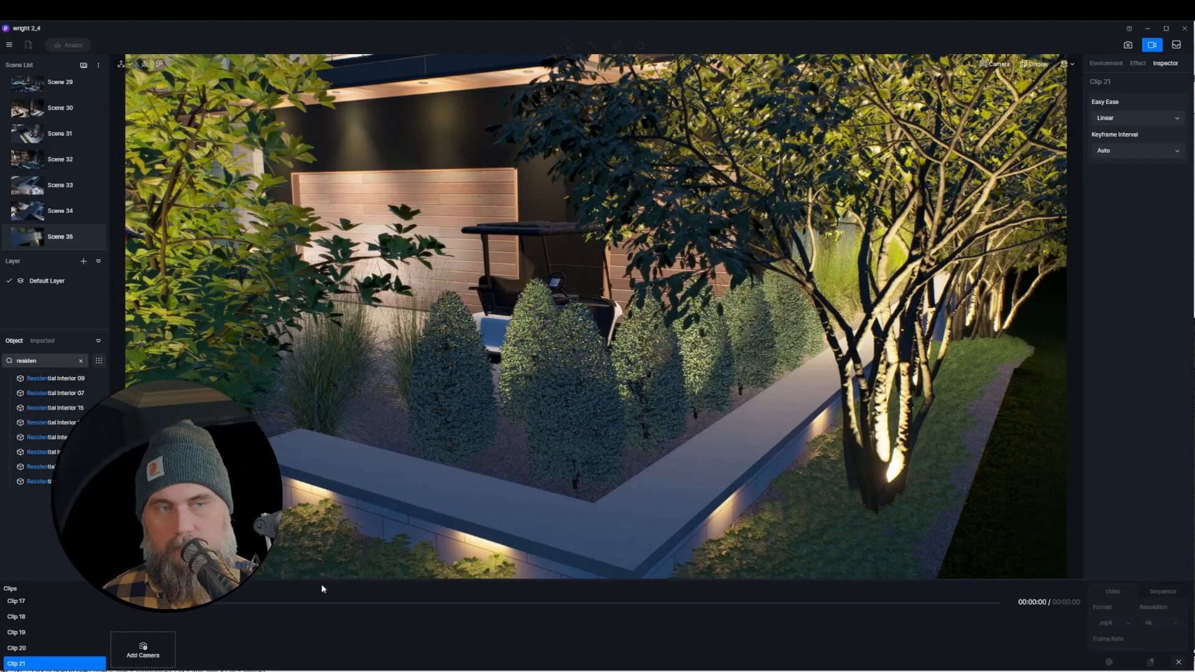
- Add the first camera at the low wall and shrubs, and frame the parked SUV and large garage door for the second
key("a")
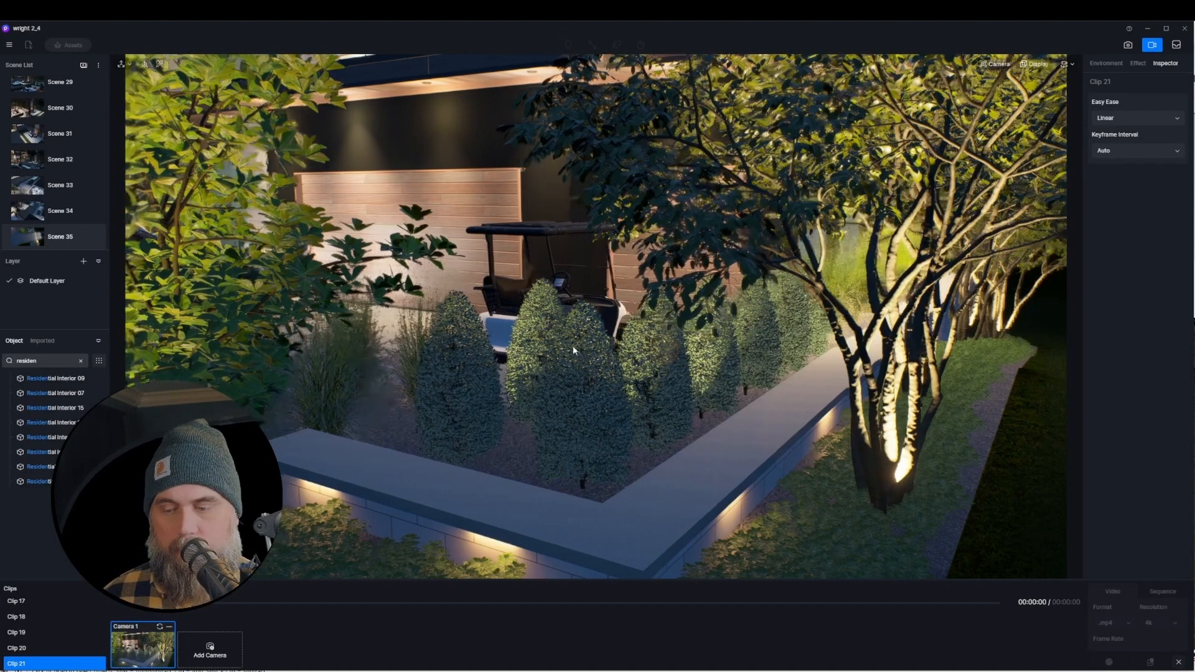
key("a")
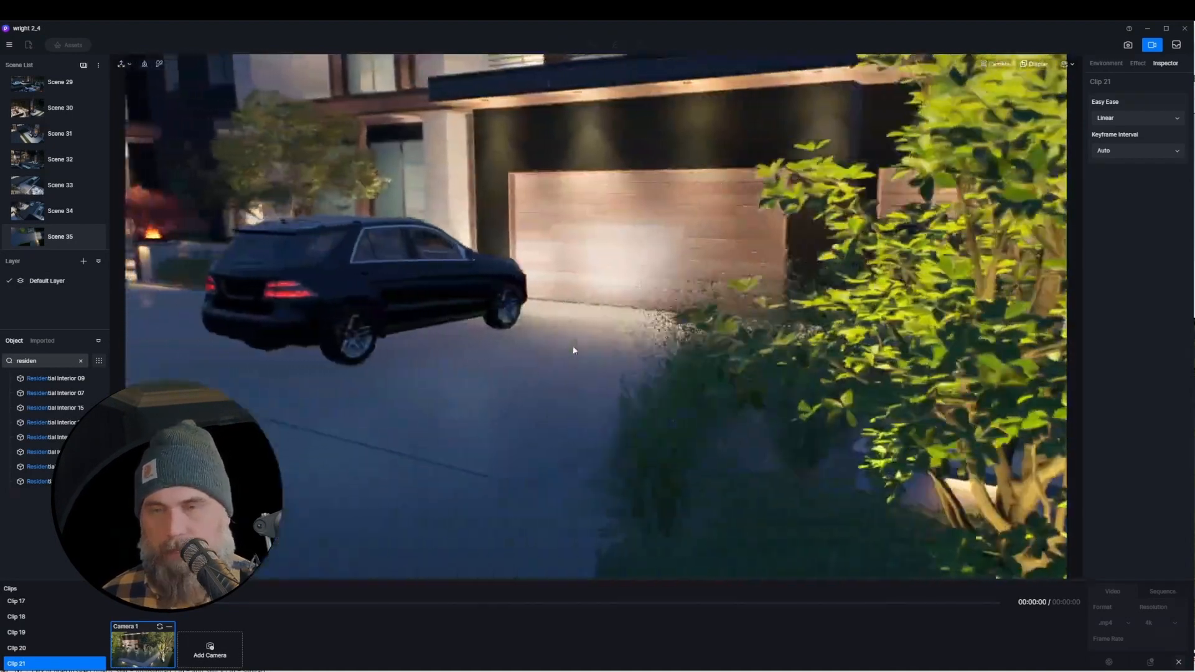
right_click_drag(561, 367, 530, 268)
key("q")
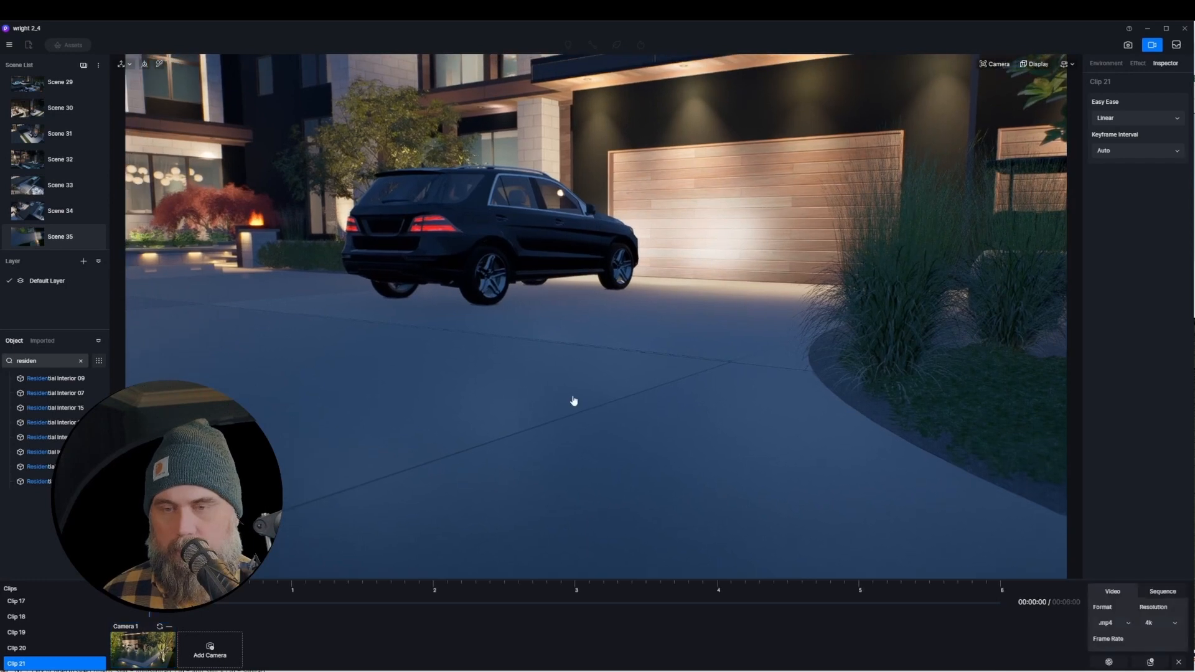
- Add the second camera at the SUV view and a third framing the opposite garage wing beyond the driveway and hydrangeas
right_click_drag(573, 398, 318, 244)
right_click_drag(455, 388, 396, 269)
key("a")
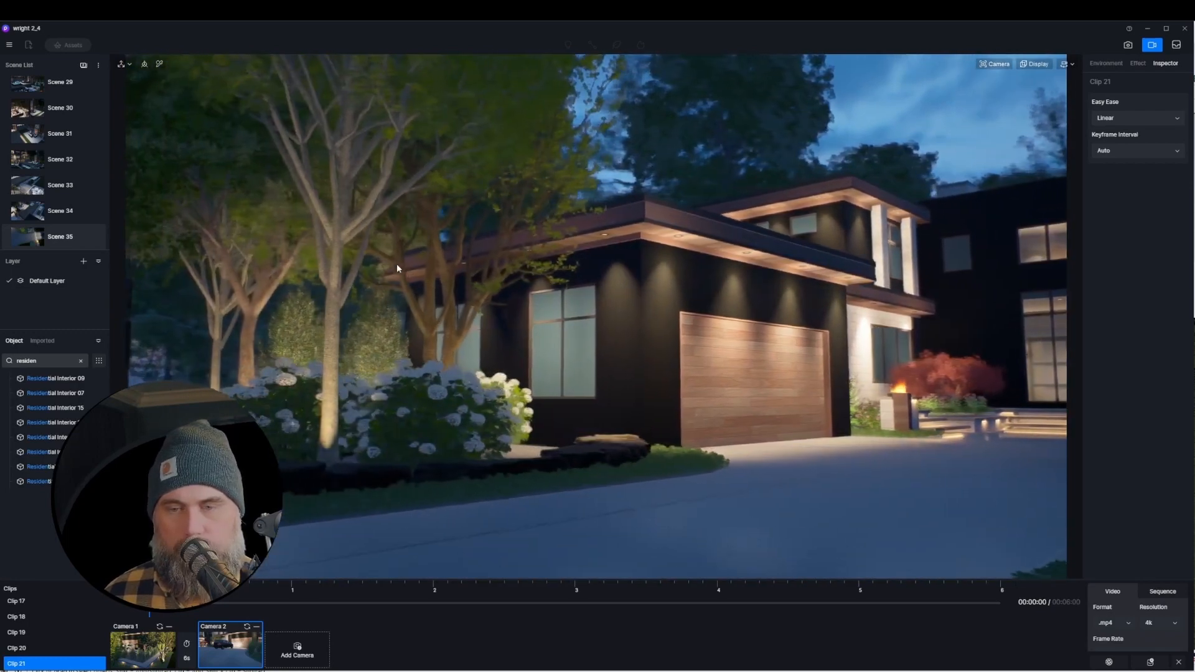
key("d")
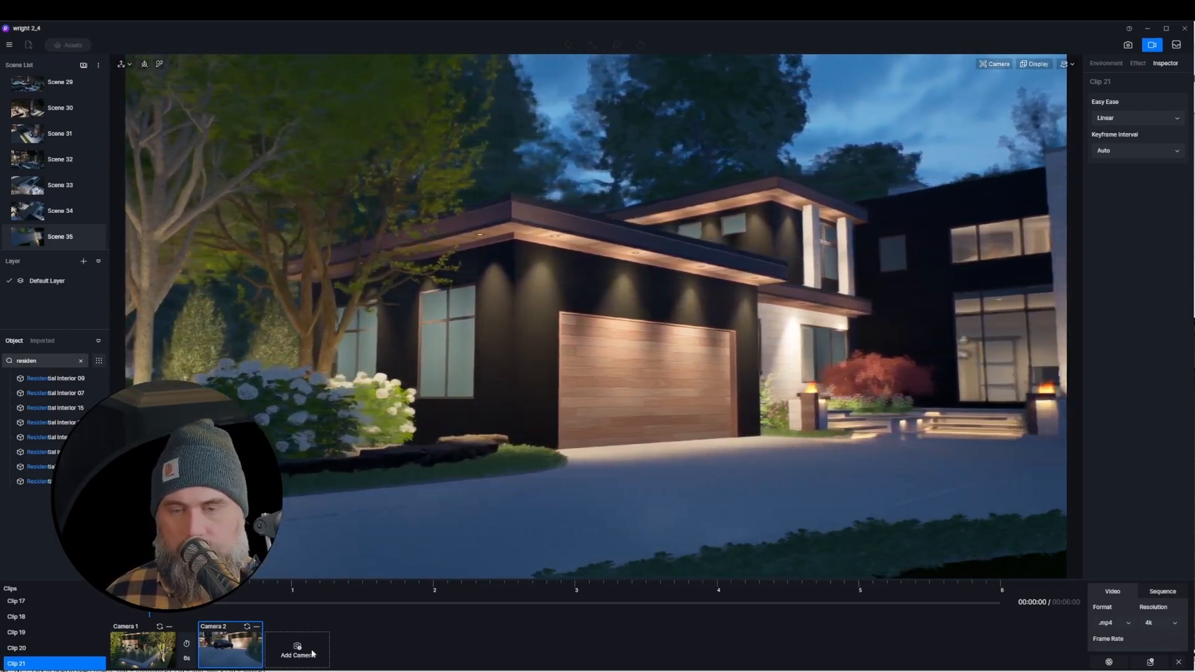
left_click(298, 650)
- Add a fourth camera looking straight up the driveway at the full house front with both garages in view
key("a")
right_click_drag(625, 345, 1123, 374)
right_click_drag(889, 454, 1122, 448)
key("d")
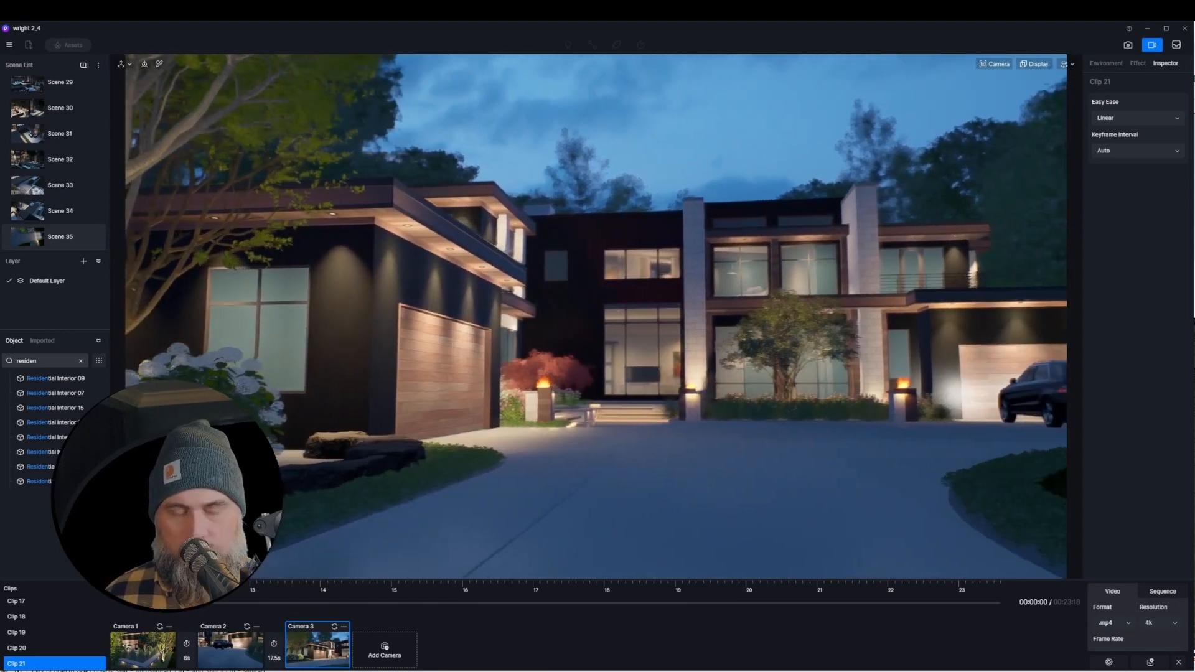
right_click_drag(936, 482, 981, 498)
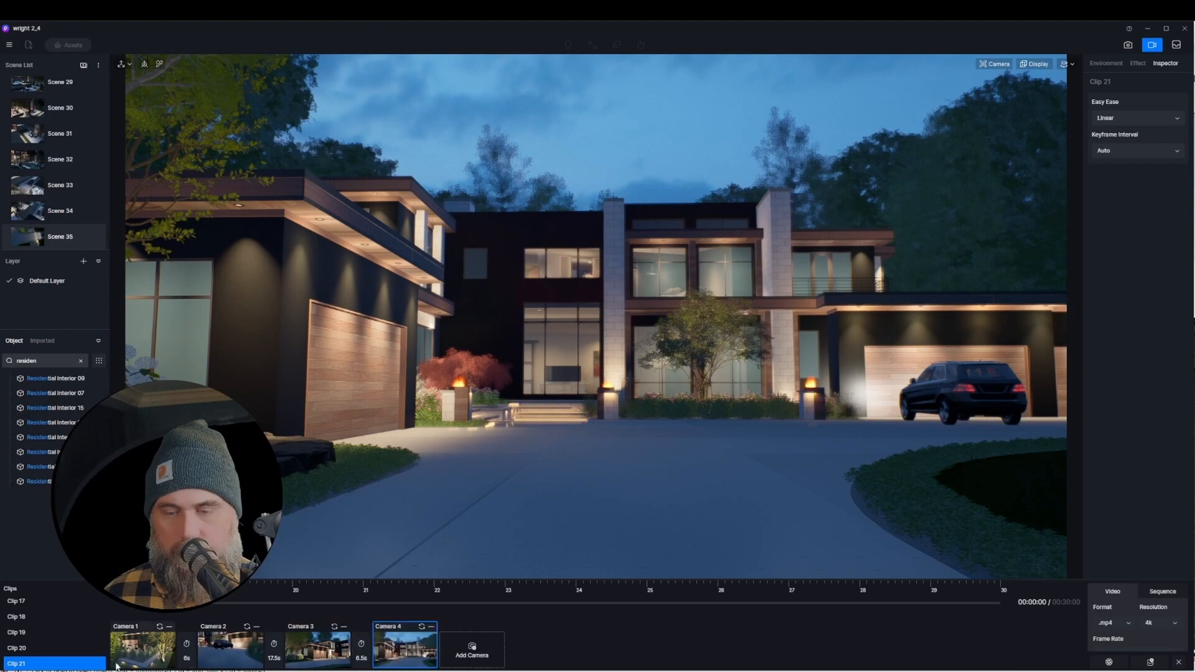
- Play the clip with Precise preview quality and shorten the camera intervals to 4 s, 11.6 s and 4.3 s
left_click(127, 599)
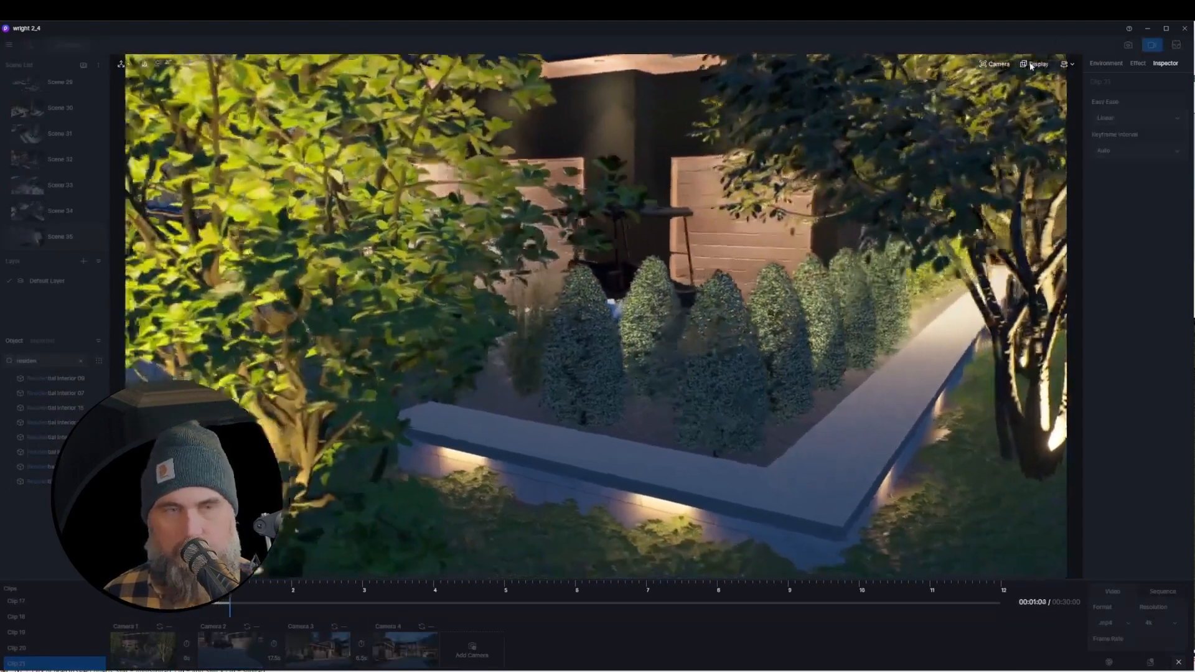
mouse_move(1028, 85)
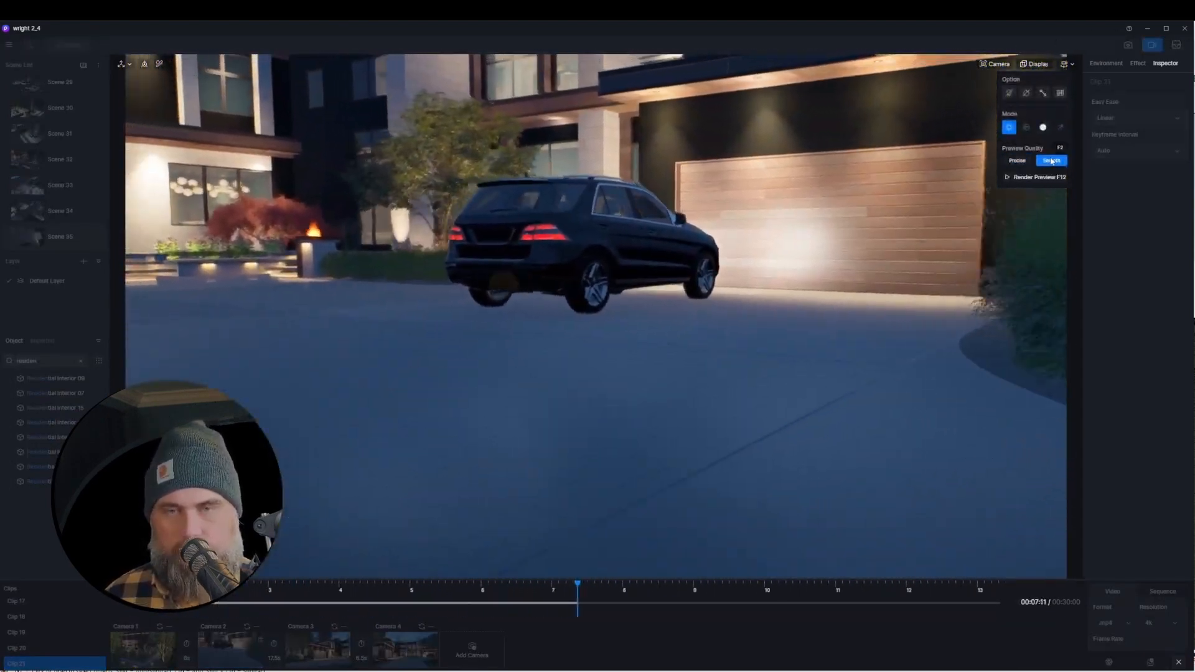
left_click(1018, 162)
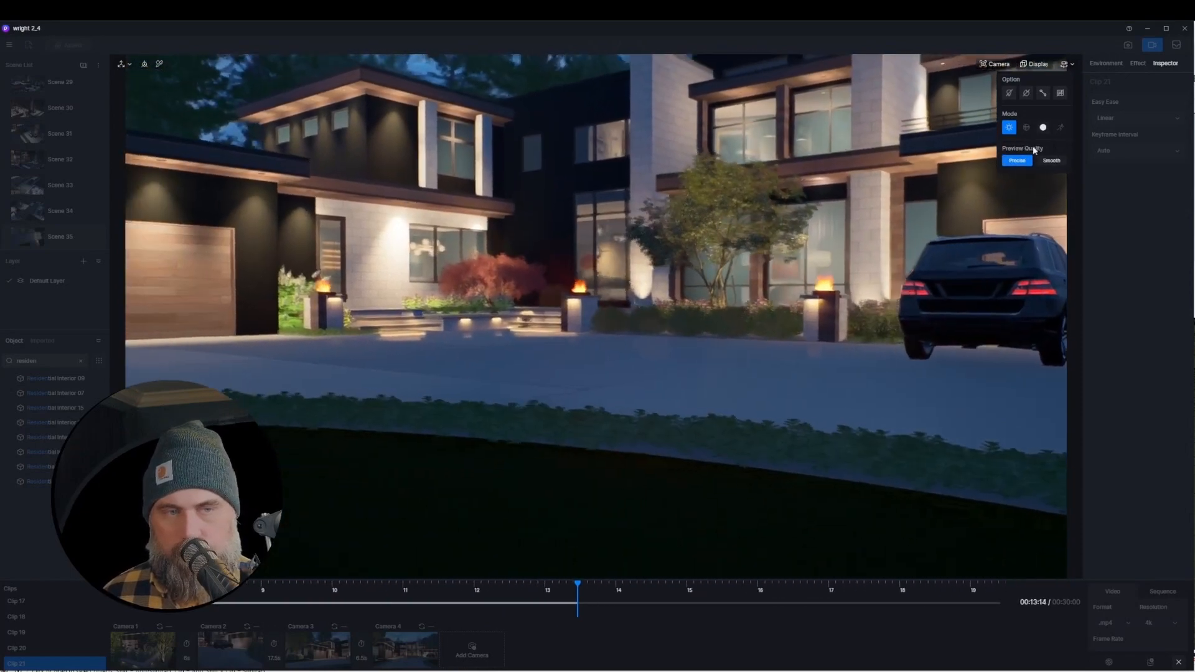
left_click(1052, 162)
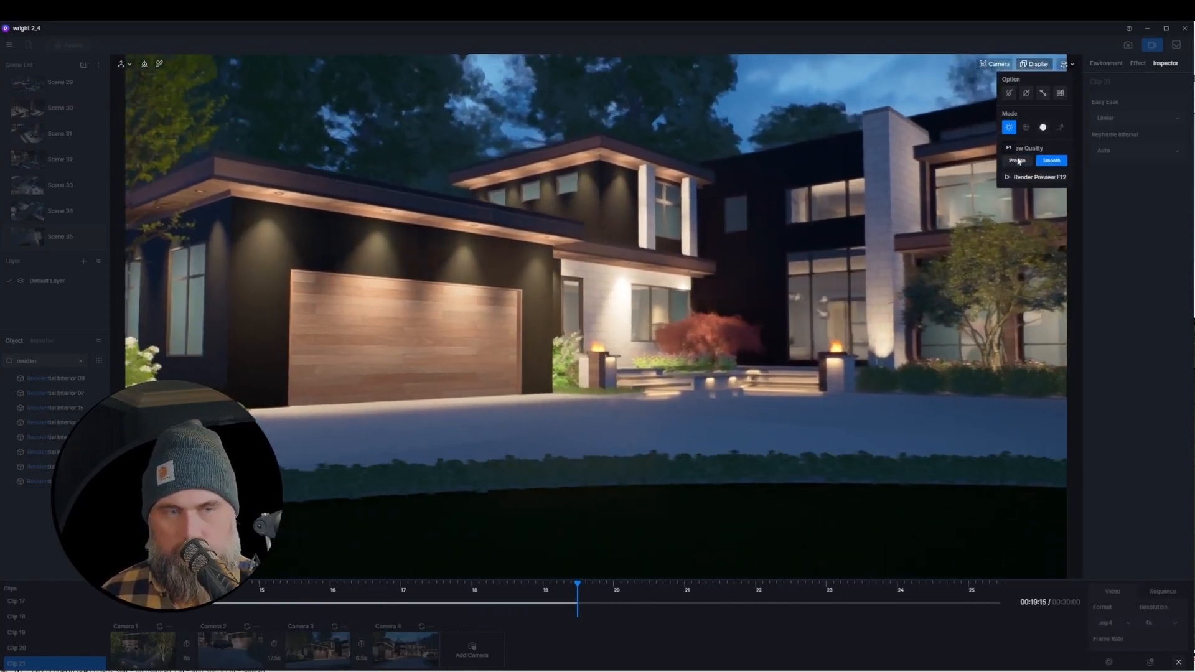
left_click(1018, 161)
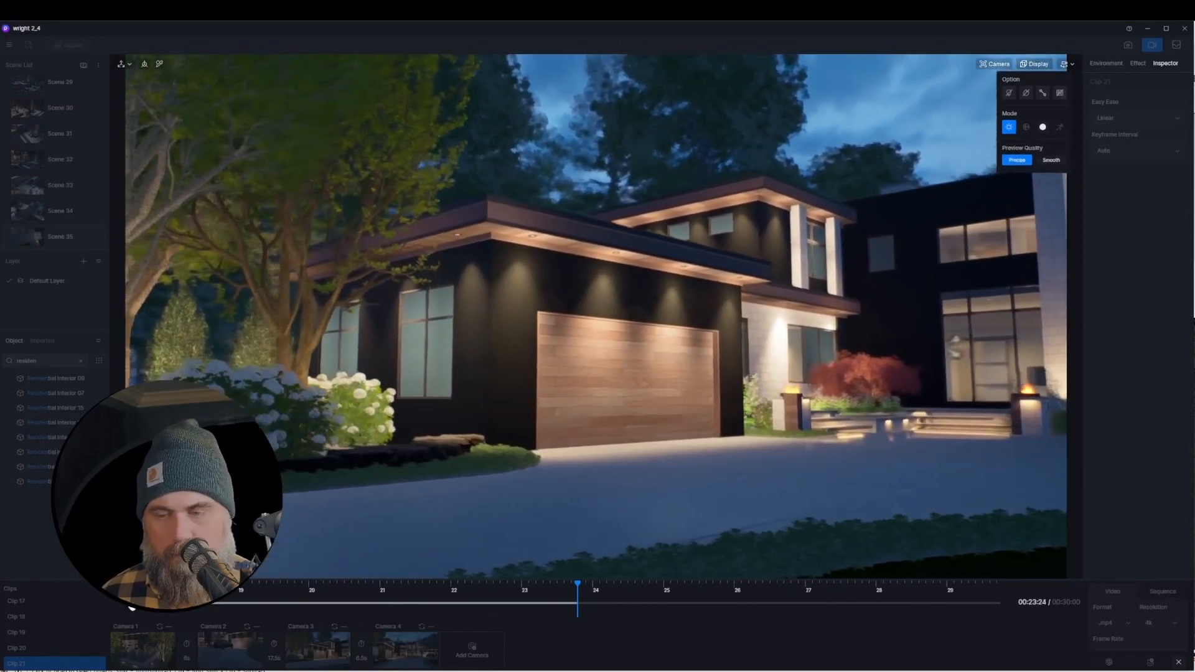
left_click(134, 602)
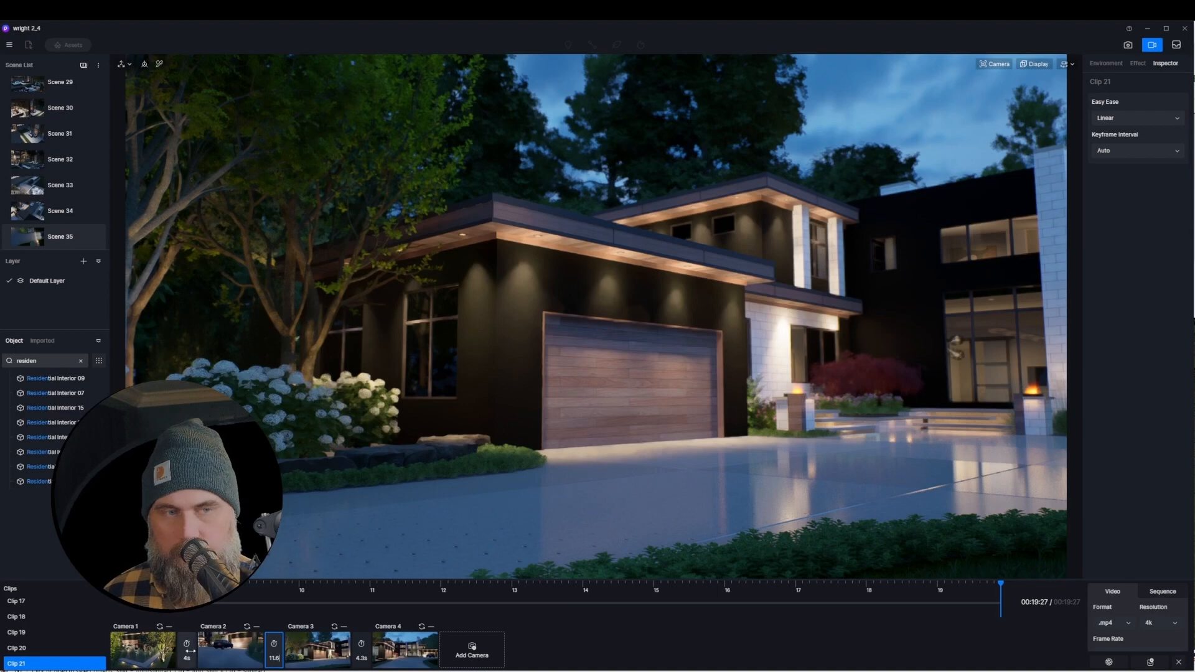
left_click(139, 612)
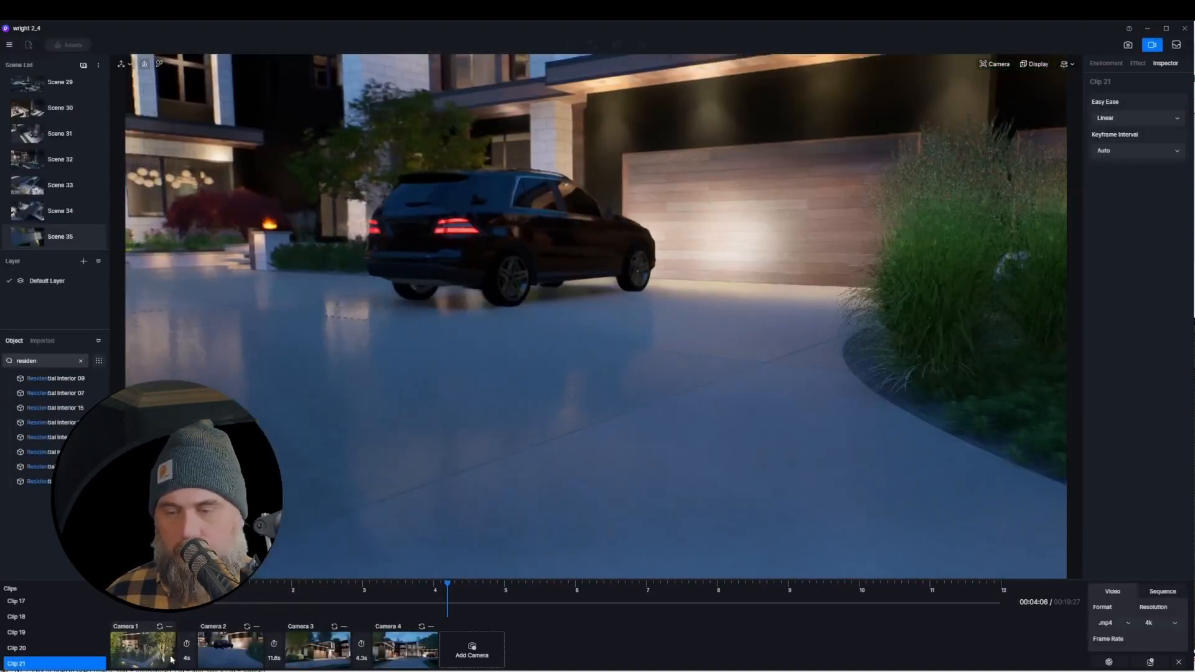
- Reframe Camera 1 lower behind the white hydrangea blooms, update it, and play back the clip
left_click(155, 650)
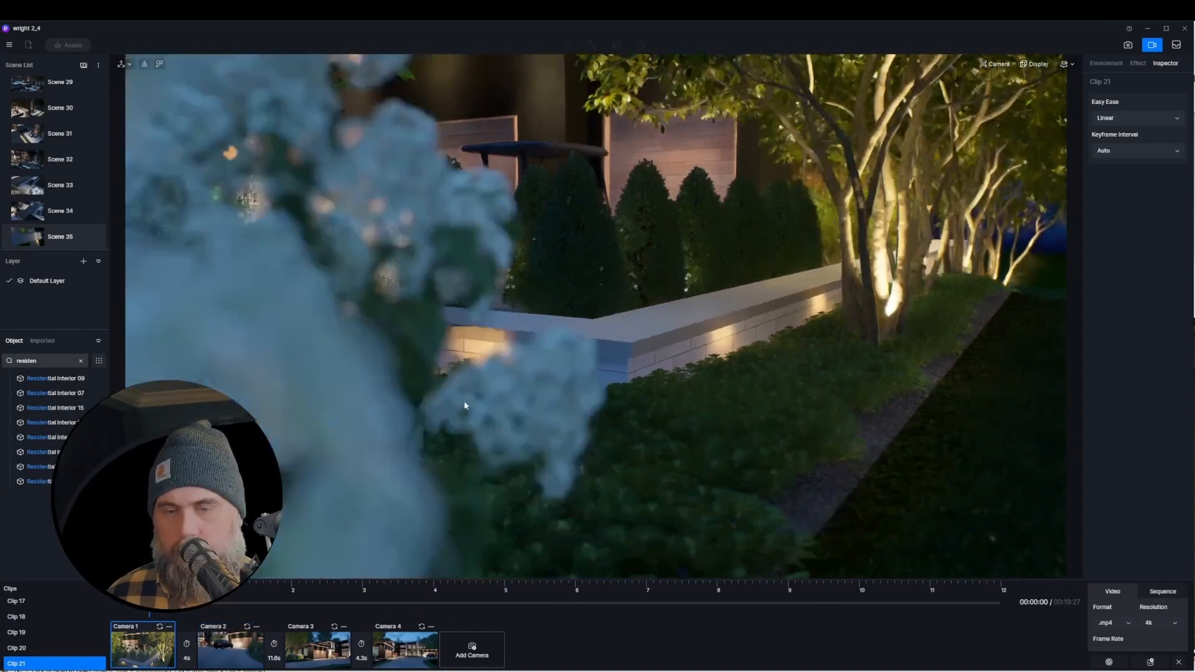
mouse_move(464, 402)
right_mouse_down()
mouse_move(449, 368)
mouse_move(451, 403)
right_mouse_up()
key("e")
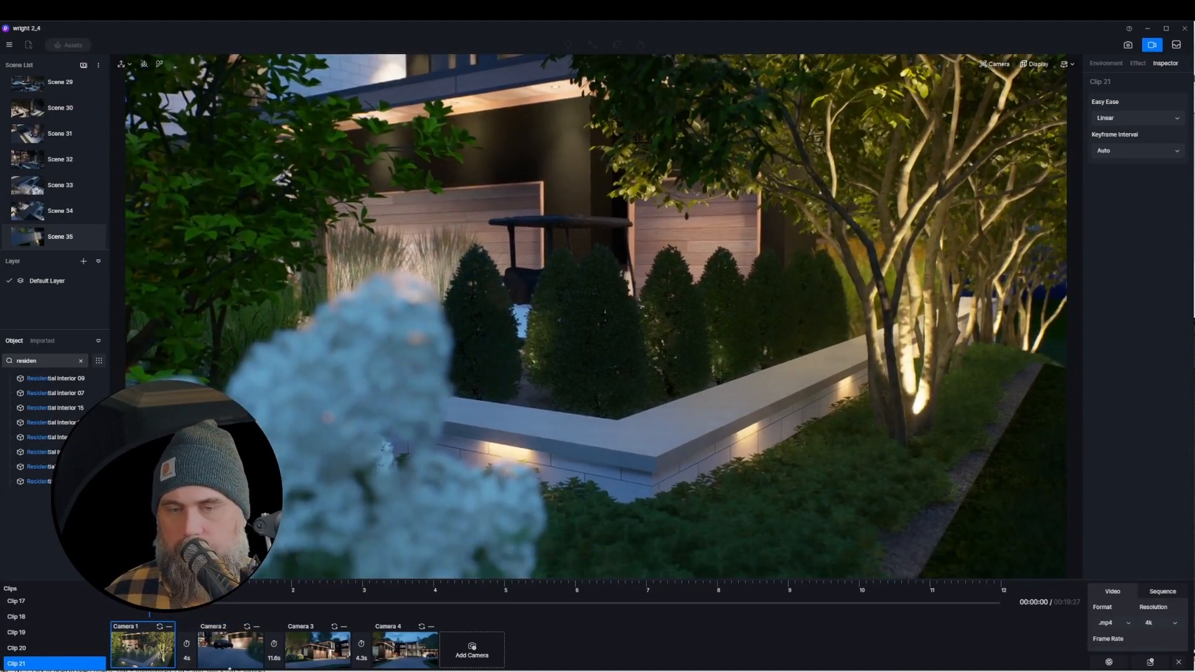
left_click(130, 603)
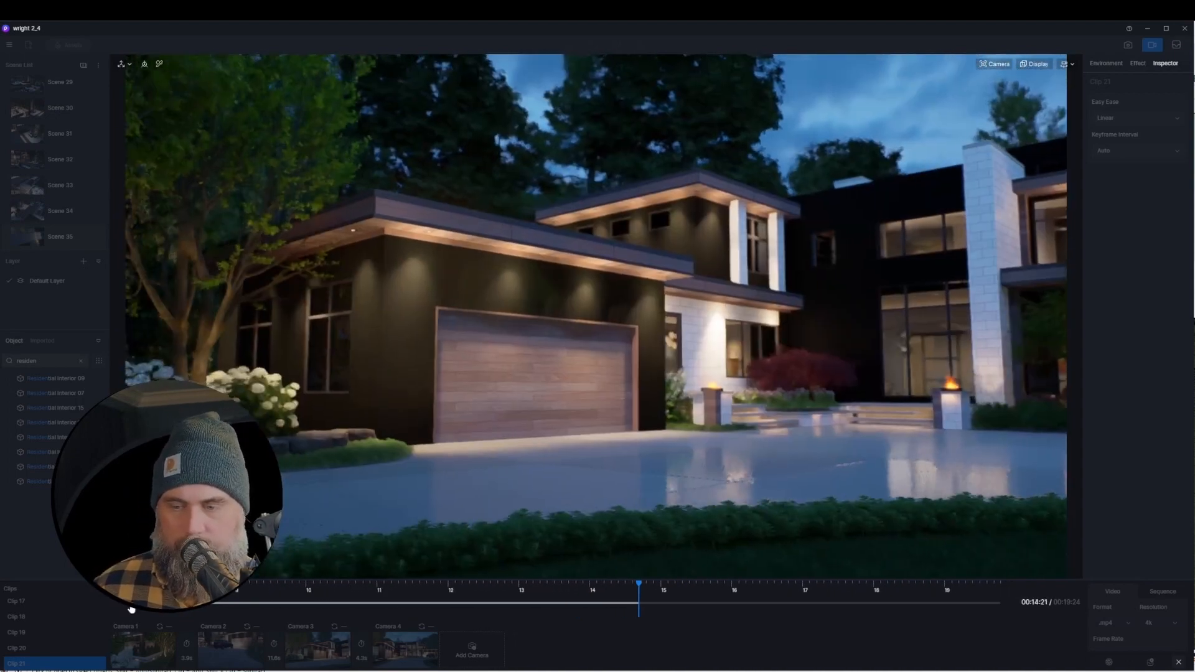
left_click(131, 606)
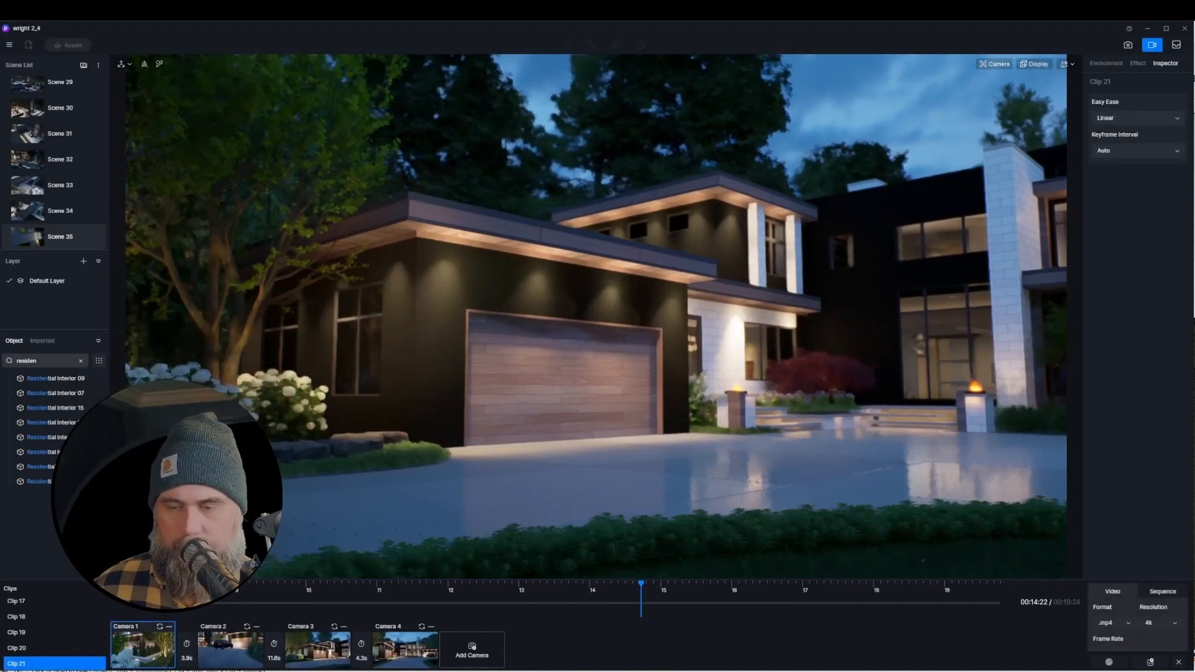
- Keyframe the closed garage door at the clip start and raise it to Z 4538 at 00:04:26
left_click(142, 648)
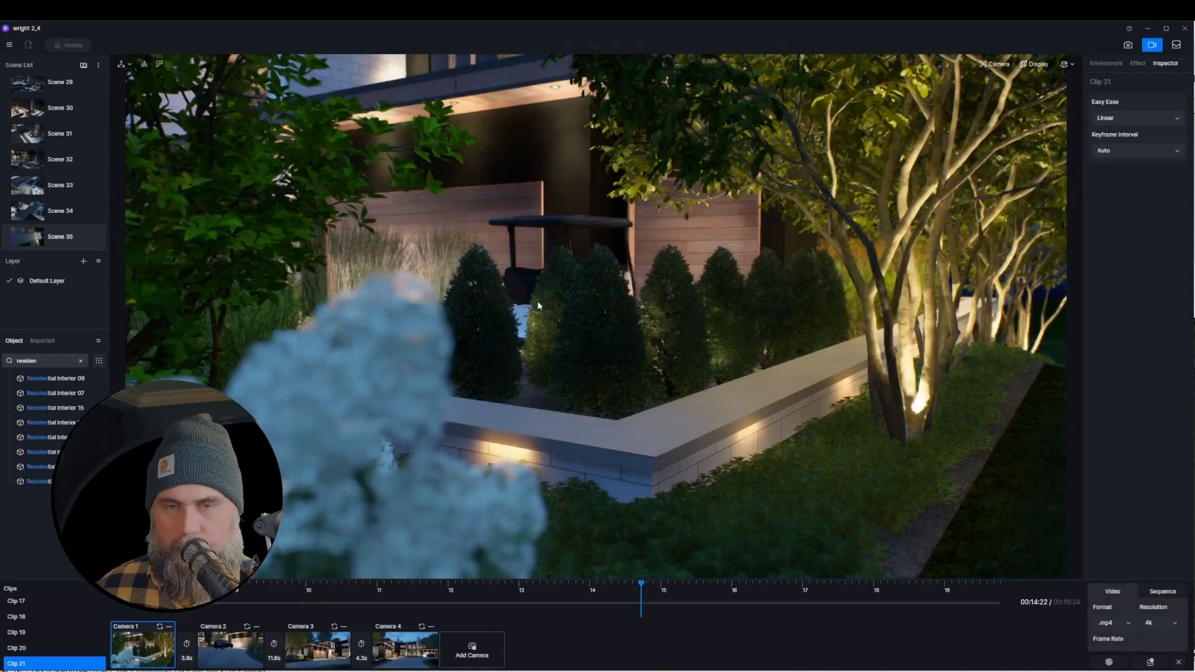
key("a")
left_click(503, 208)
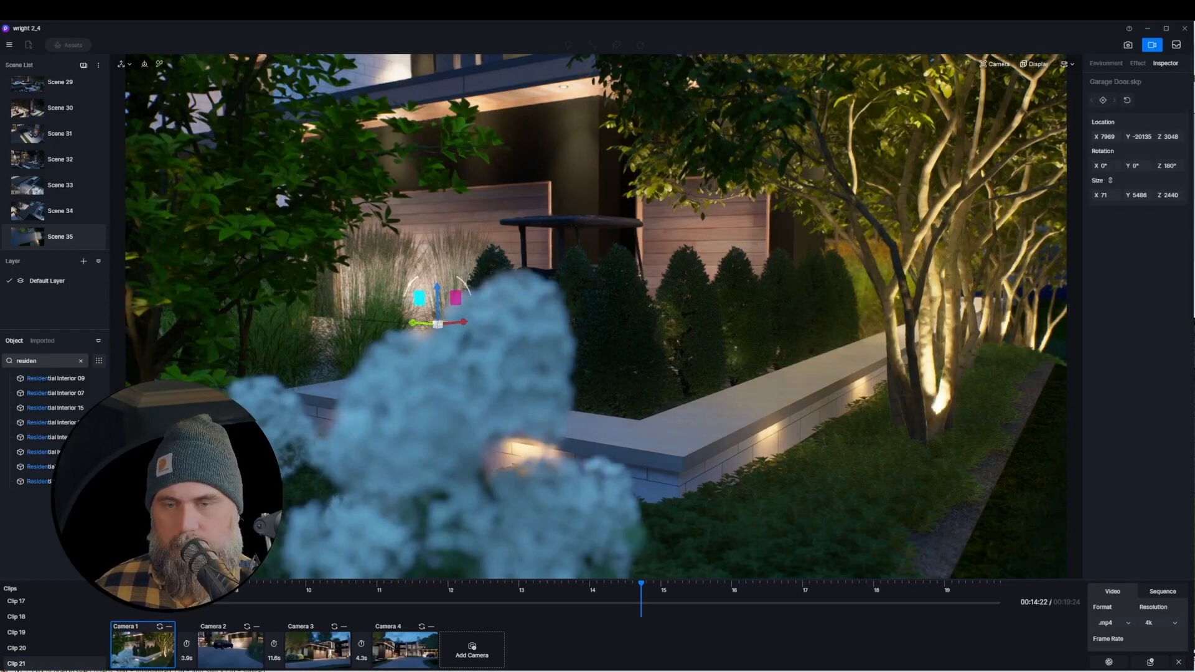
left_click(143, 649)
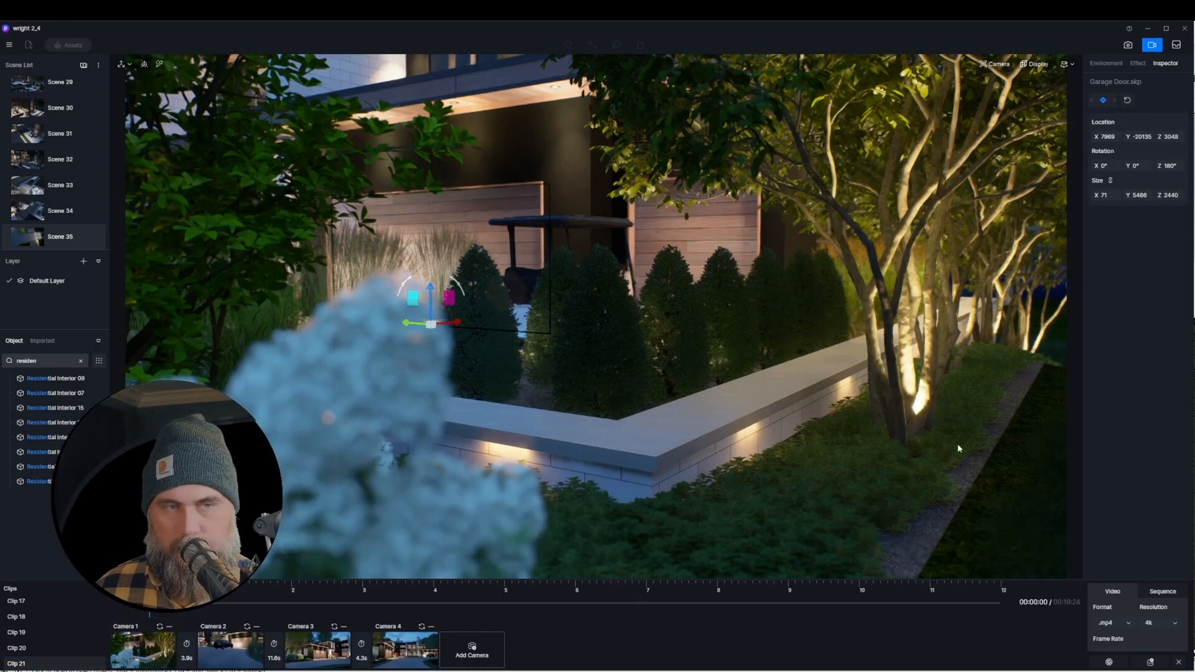
left_click_drag(149, 585, 788, 466)
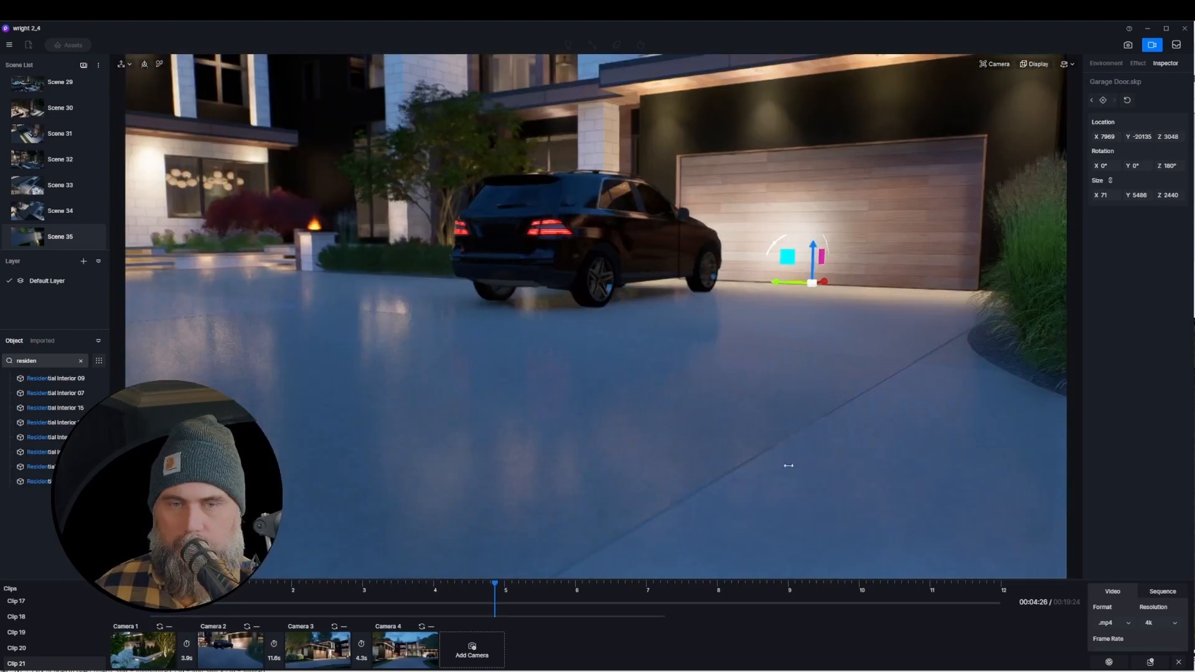
left_click_drag(814, 247, 825, 177)
- Play back the garage door opening and move the partly raised door's keyframe to about 3 s
left_click(131, 603)
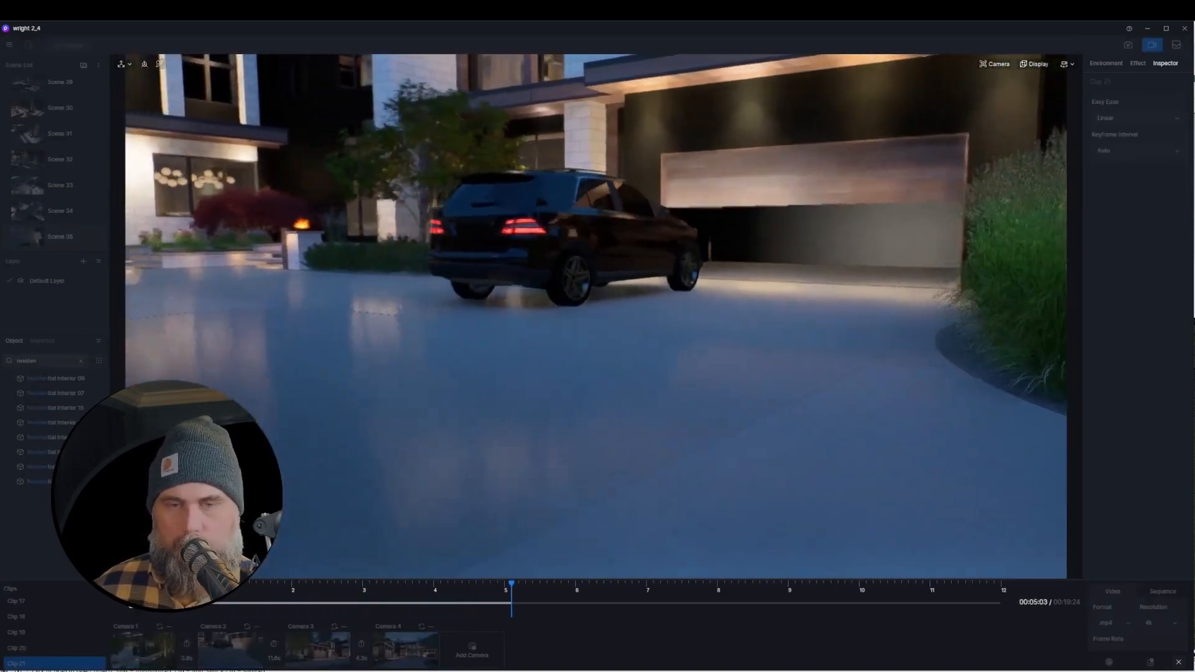
left_click(576, 593)
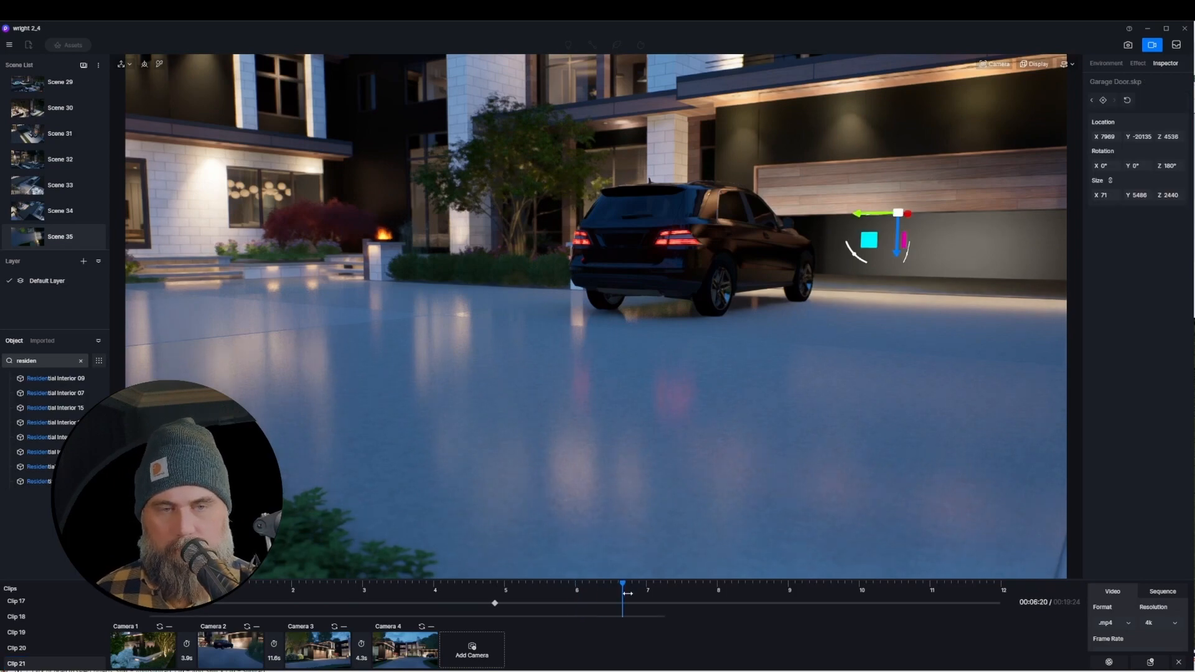
mouse_move(627, 593)
left_mouse_down()
mouse_move(715, 593)
mouse_move(647, 593)
left_mouse_up()
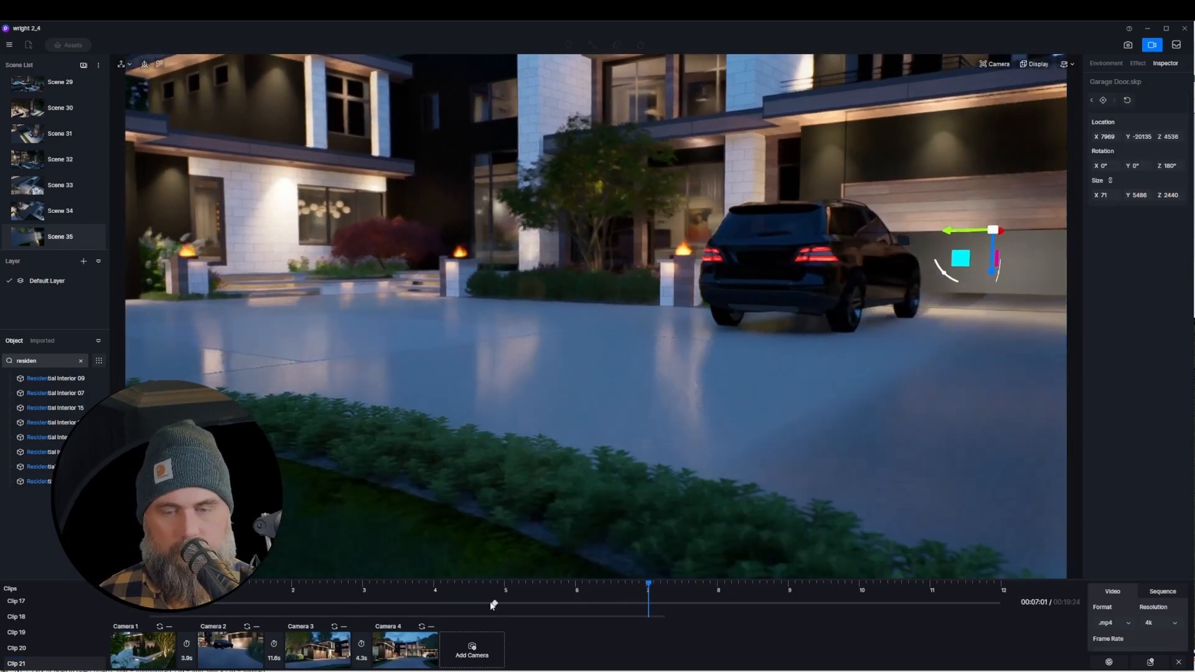
left_click_drag(494, 604, 370, 603)
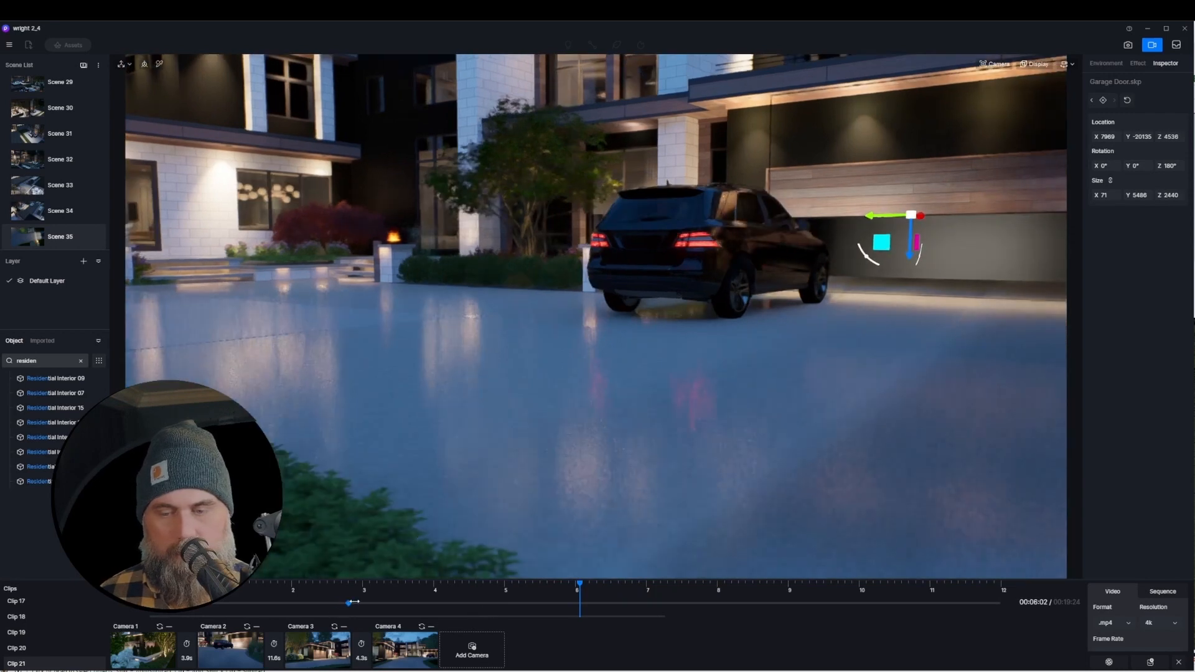
left_click_drag(353, 601, 364, 603)
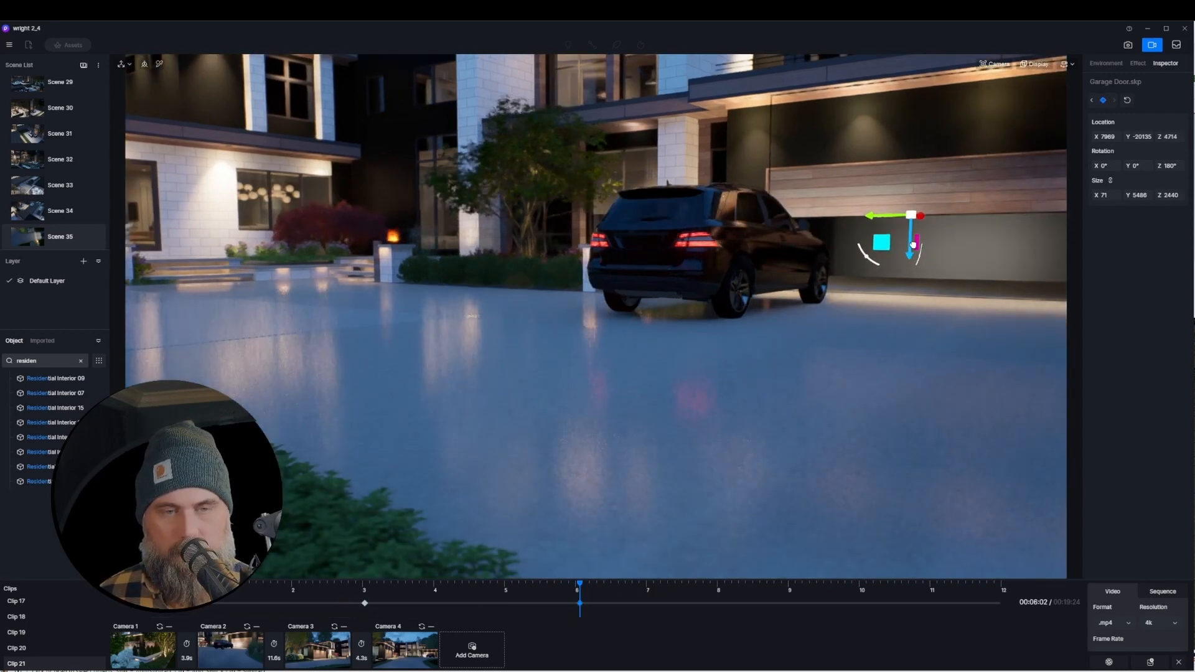
- Raise the garage door to Z 5594 at 00:06:02 and shift that keyframe earlier to about 5.4 s
left_click_drag(913, 245, 927, 197)
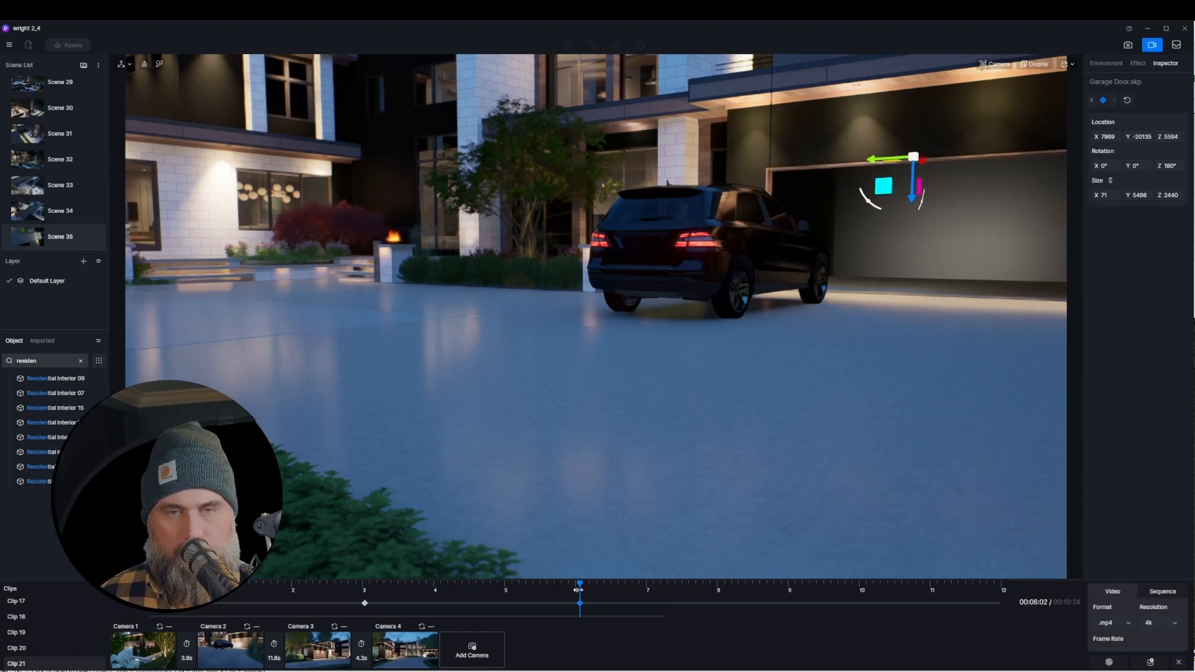
left_click_drag(580, 588, 687, 608)
left_click_drag(580, 603, 549, 604)
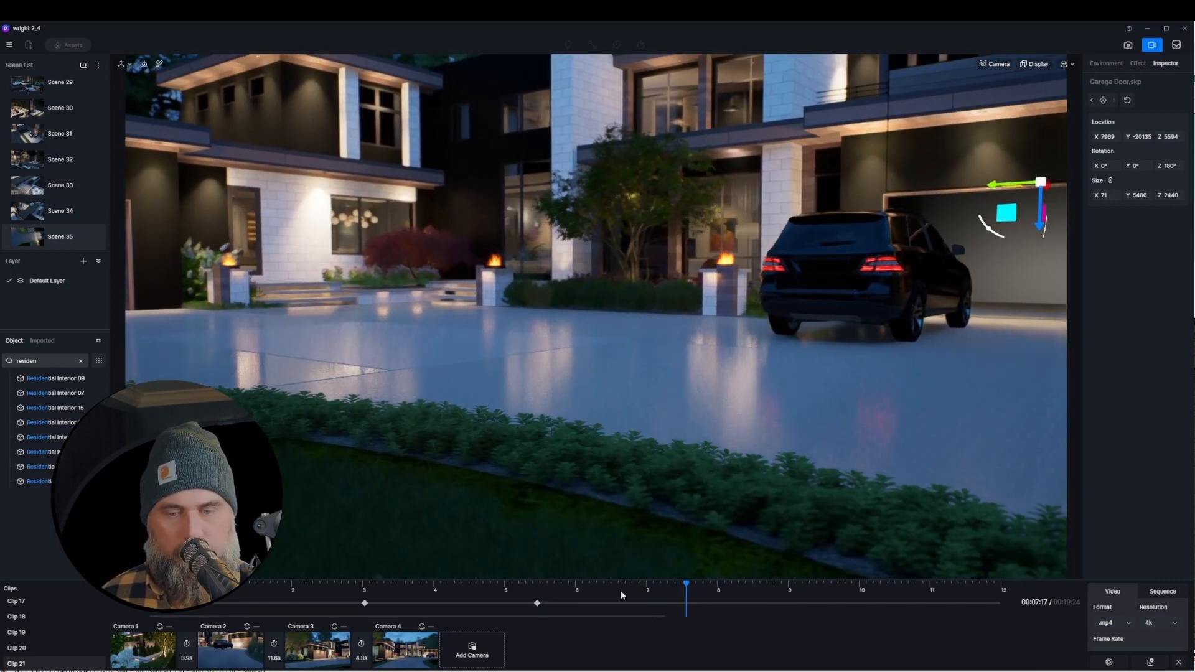
- Rotate the raised garage door to about 287° around Y at 00:05:02 and play the clip from the start
left_click_drag(678, 583, 509, 585)
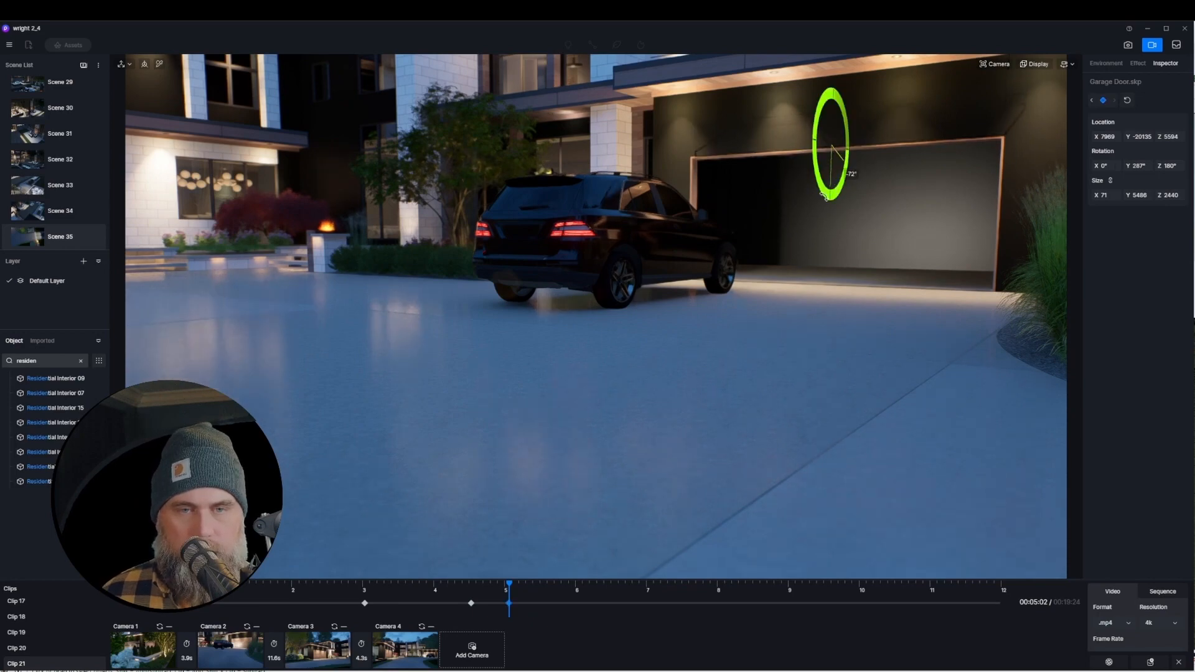
left_click_drag(454, 584, 147, 563)
key("space")
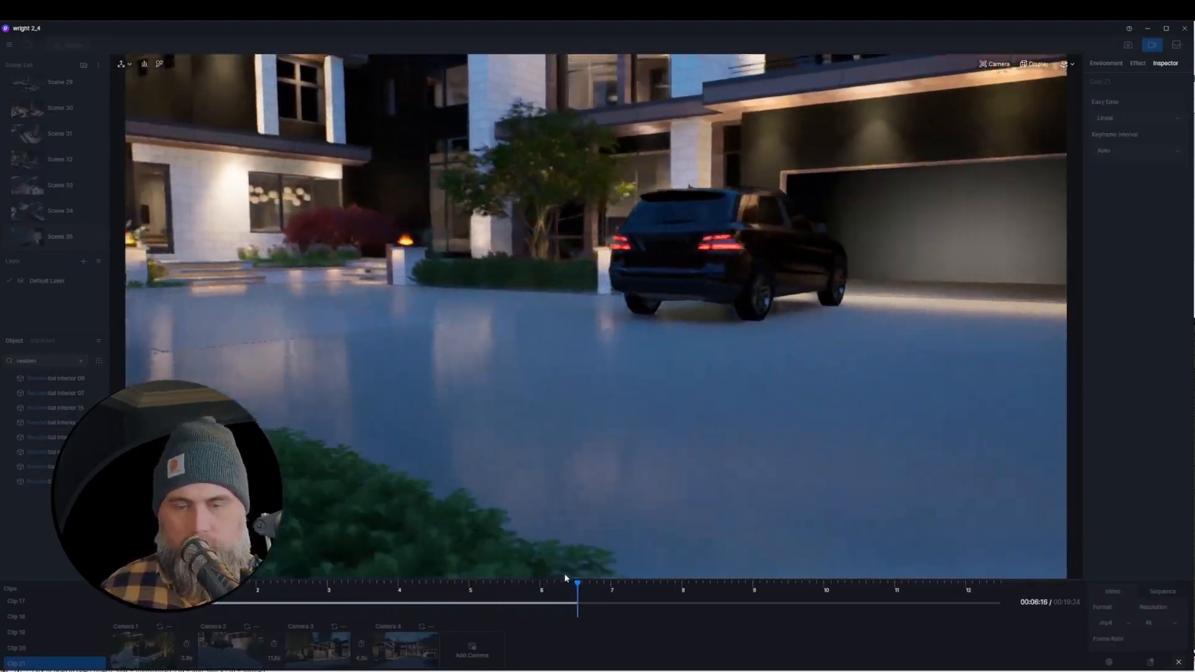
key("space")
- Keyframe the parked SUV at 00:03:22 and move it into the garage to X 2766 at 00:08:02
left_click_drag(576, 584, 400, 581)
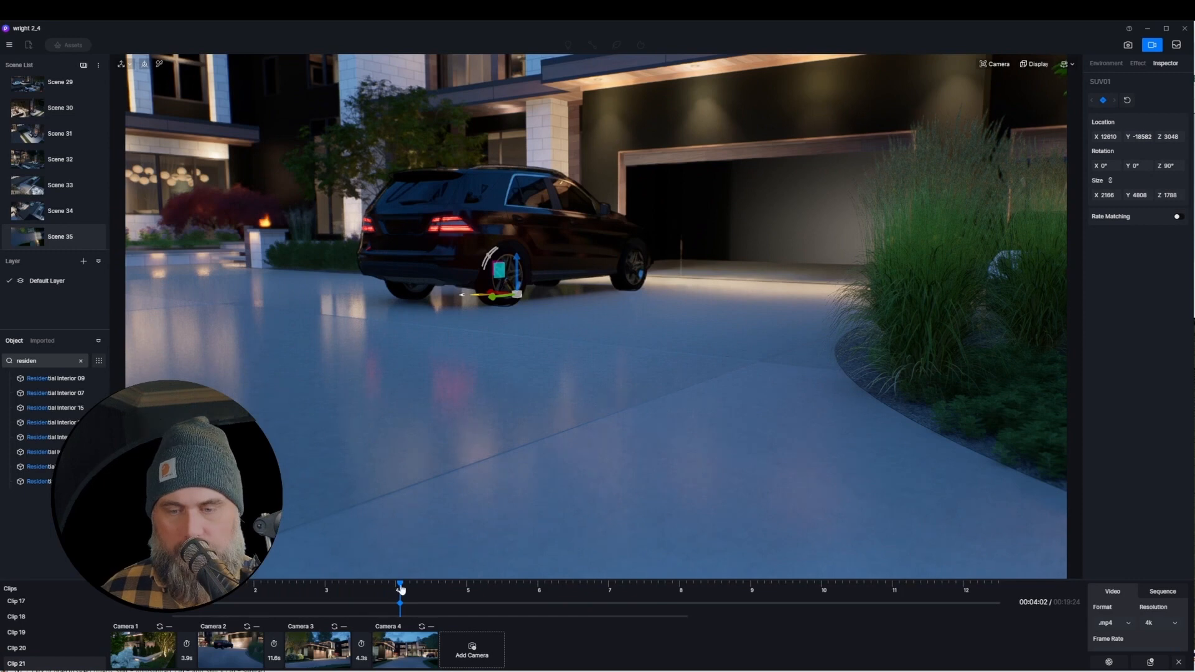
mouse_move(400, 585)
left_mouse_down()
mouse_move(457, 584)
mouse_move(373, 602)
mouse_move(405, 584)
mouse_move(376, 585)
left_mouse_up()
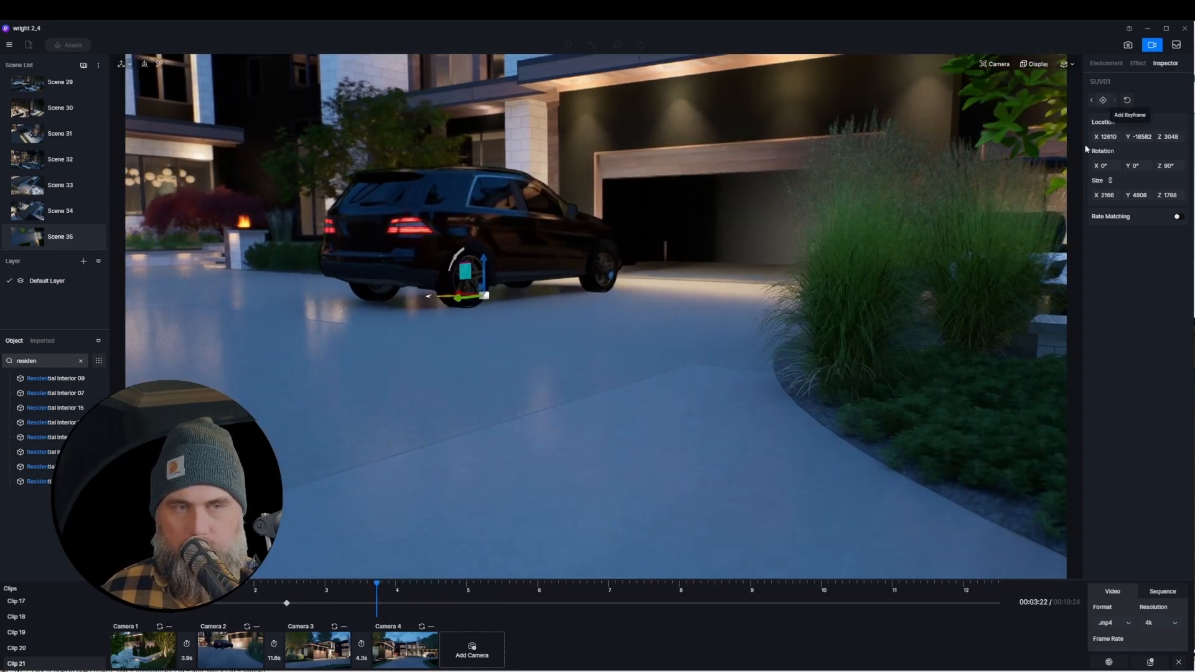
left_click(1102, 99)
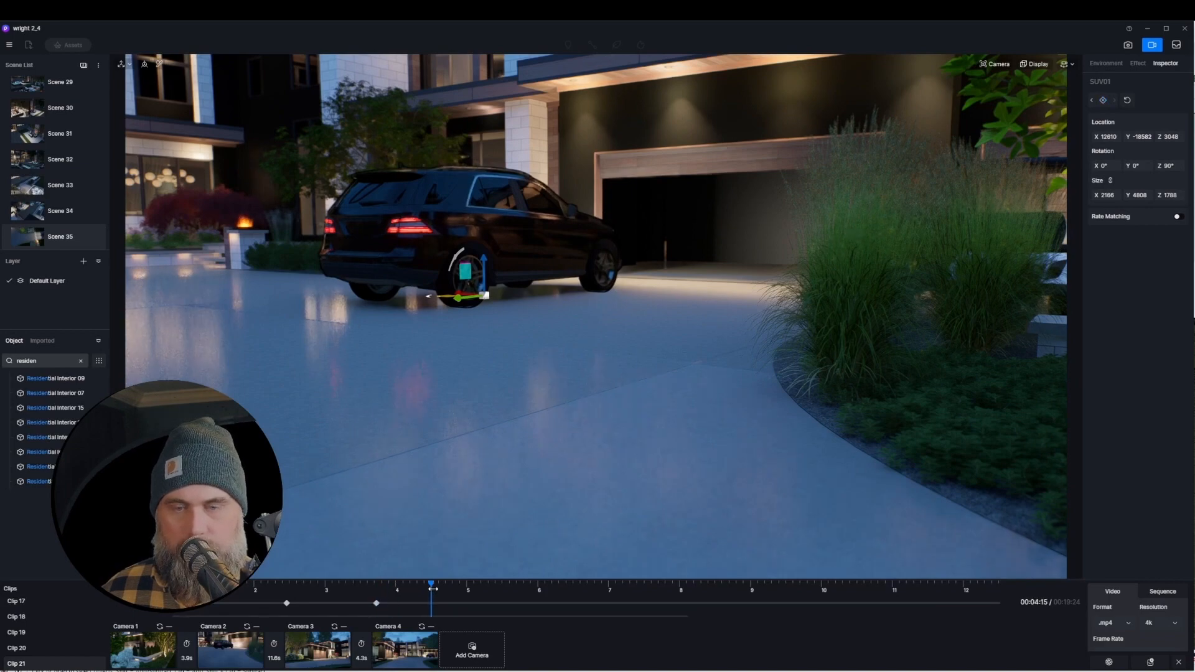
left_click_drag(432, 589, 683, 588)
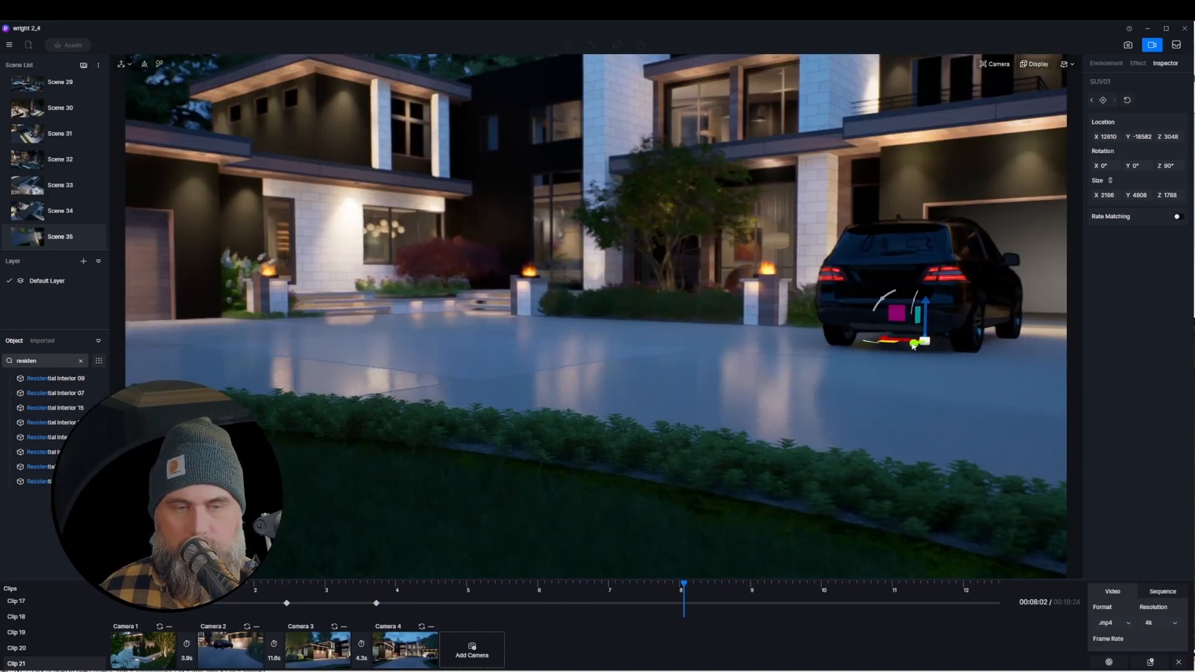
left_click_drag(950, 331, 1017, 307)
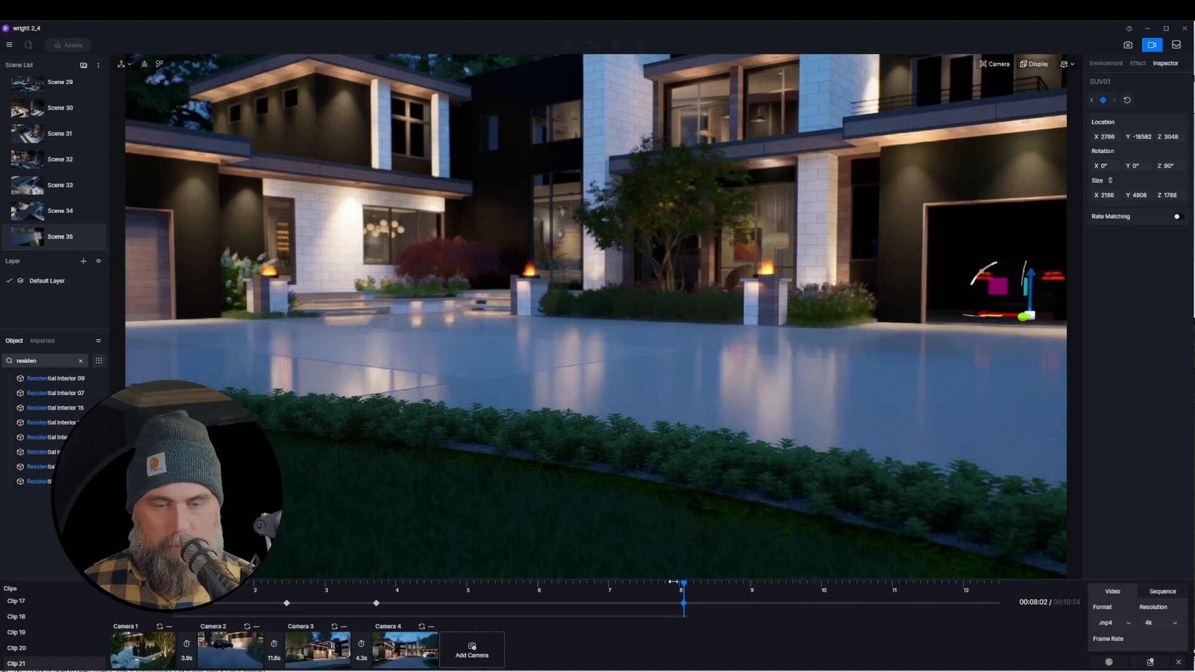
- Find the garage door by filtering objects for "gara", keyframe it at 00:08:15 and shift that keyframe earlier to about 6.4 s
left_click_drag(684, 585, 756, 581)
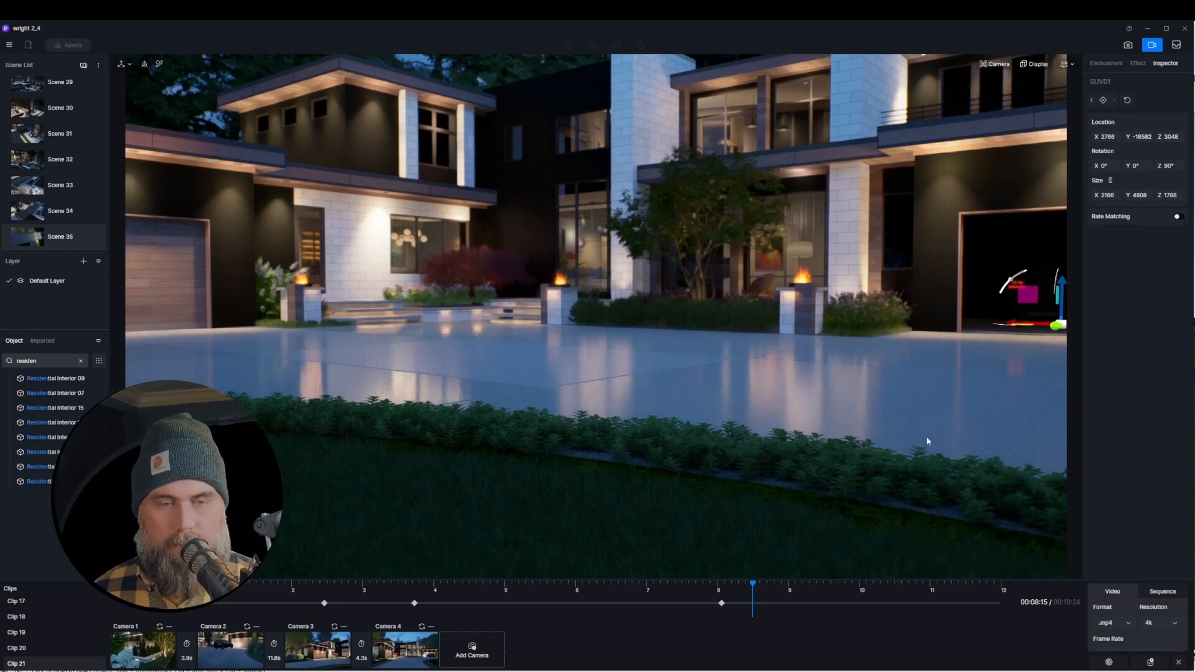
left_click(818, 416)
right_click_drag(914, 424, 922, 424)
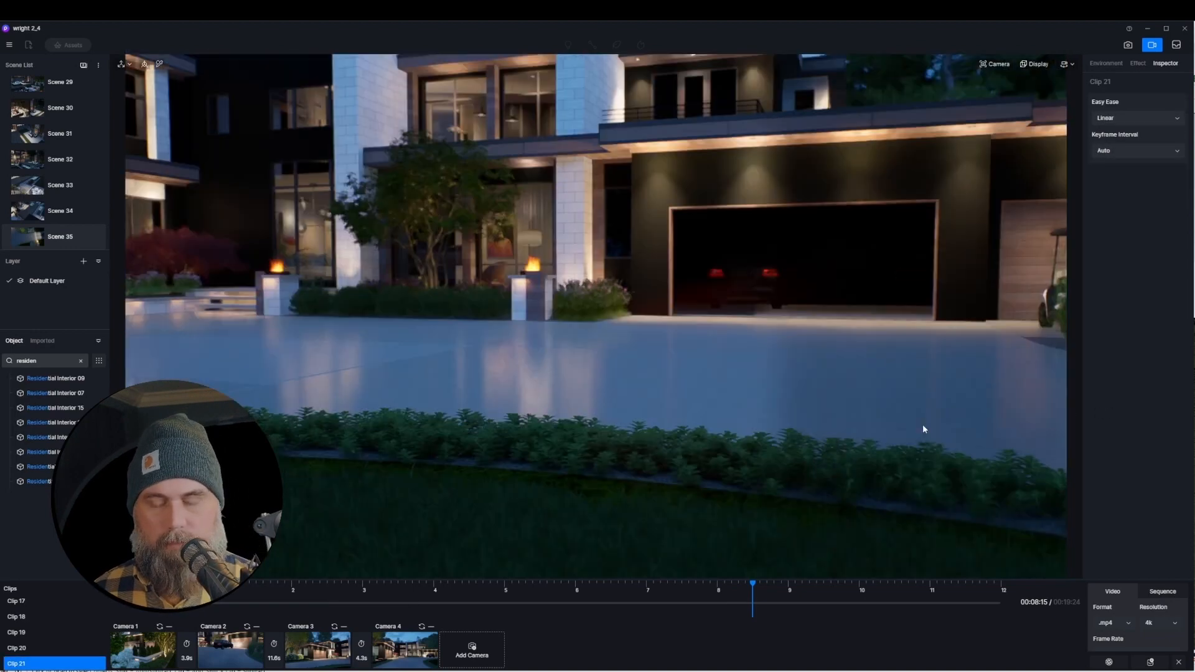
key("w")
left_click(81, 361)
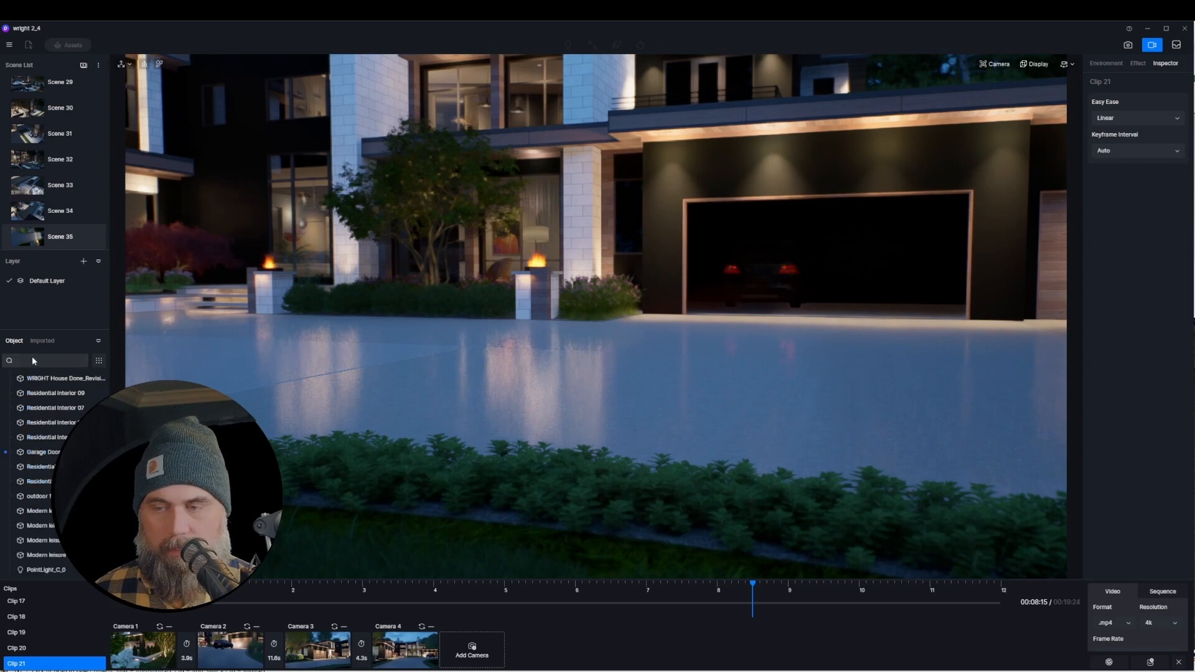
left_click(33, 361)
type("gara")
left_click(49, 378)
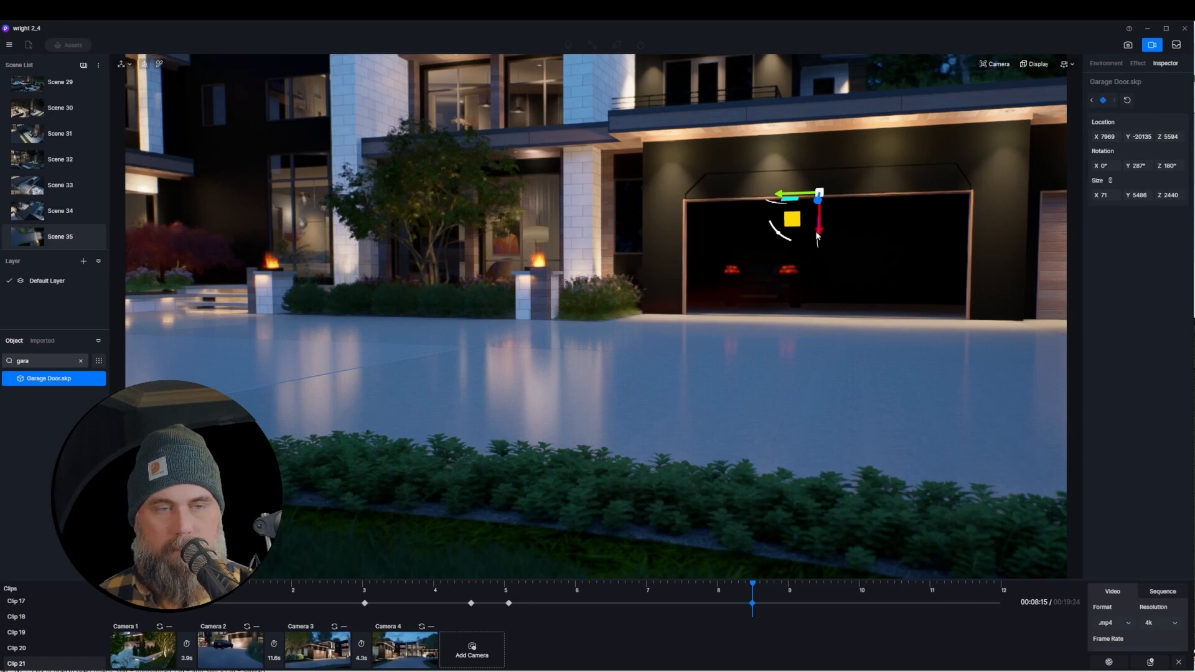
left_click(783, 591)
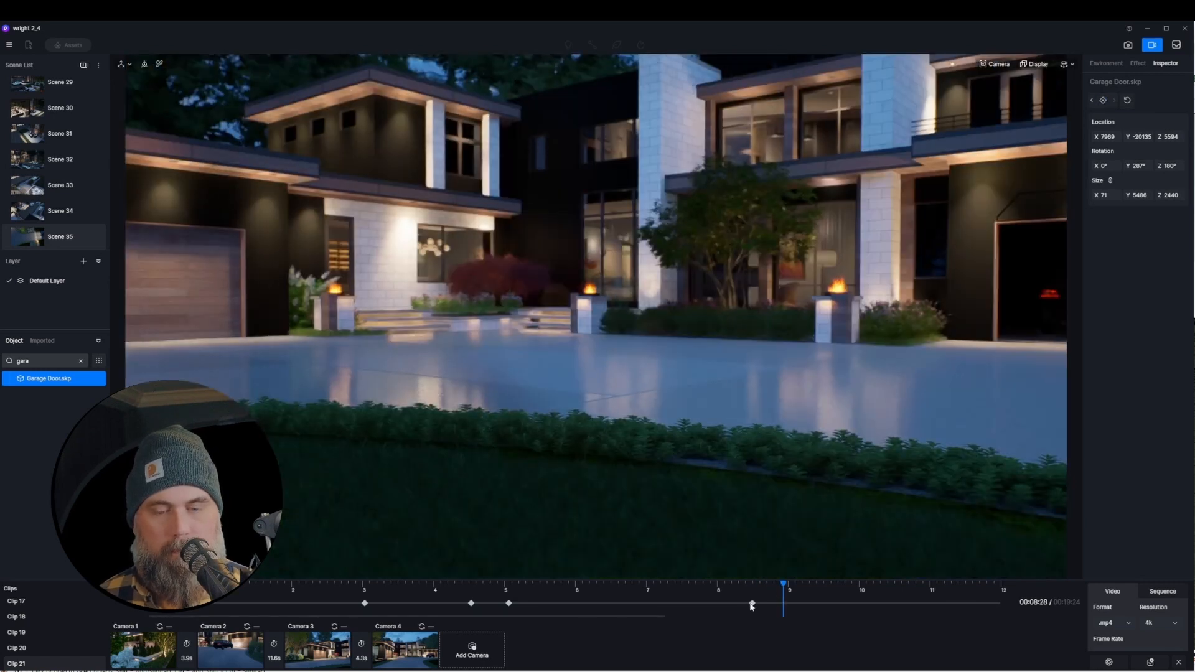
left_click_drag(751, 604, 599, 604)
- At 00:07:12, set the garage door's Y rotation to 0° and lower it to Z 4766
left_click_drag(783, 591, 674, 592)
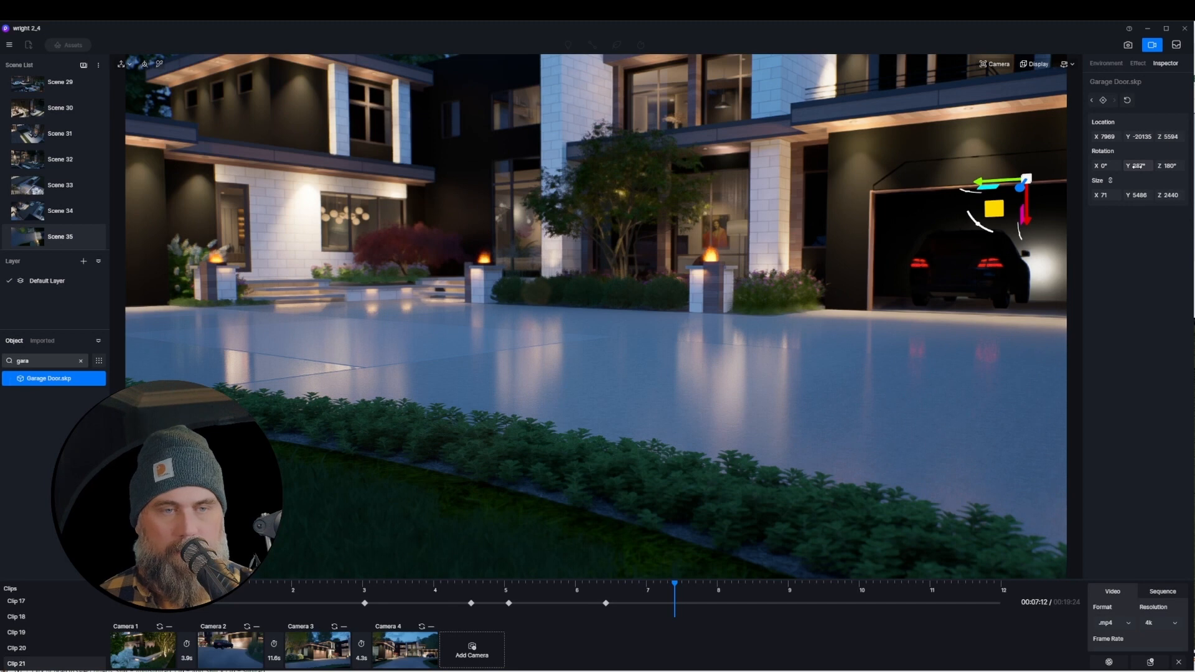
mouse_move(1130, 165)
left_mouse_down()
mouse_move(1193, 174)
mouse_move(1140, 168)
left_mouse_up()
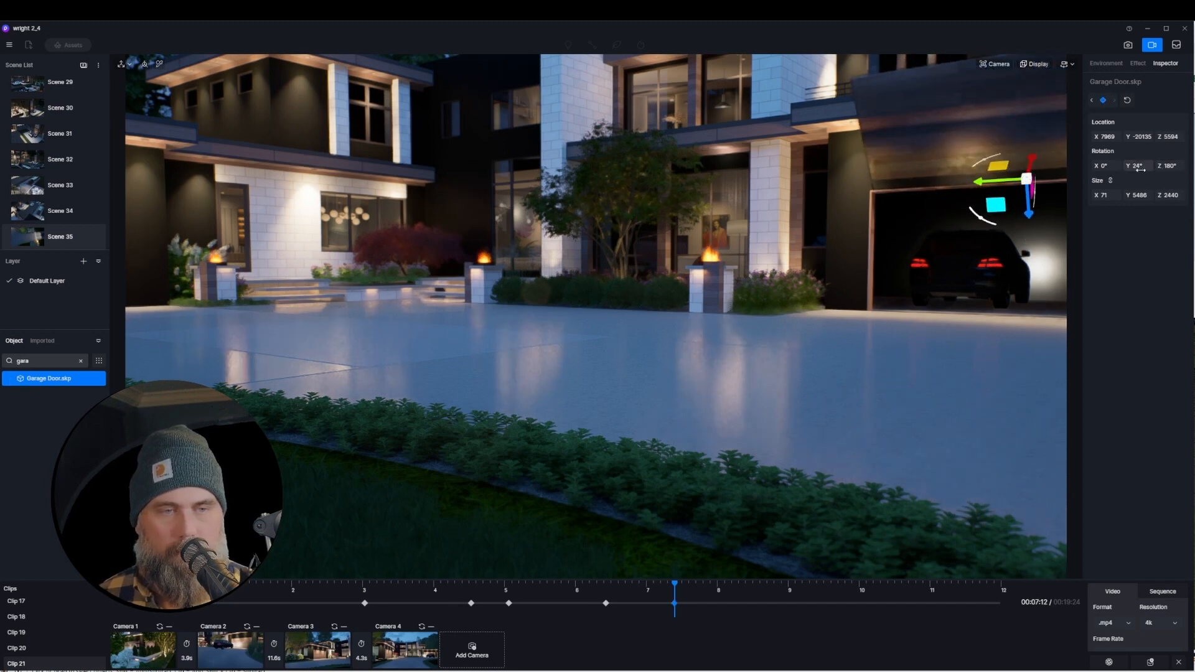
type("0")
key("Return")
left_click_drag(1027, 219, 1012, 271)
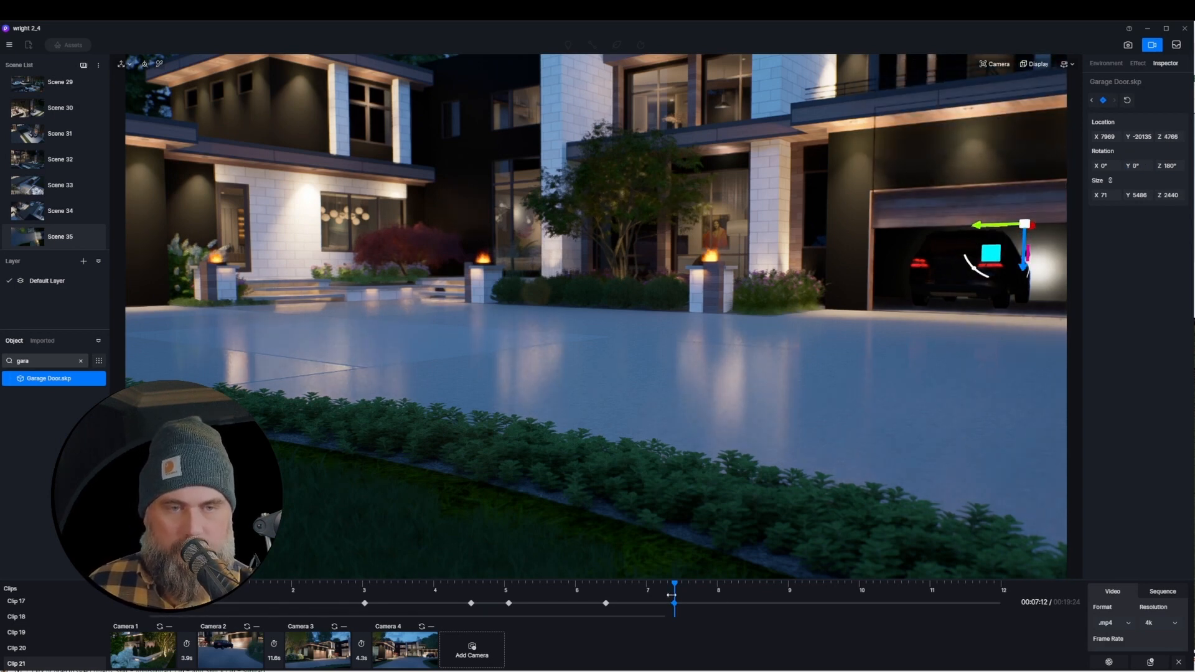
- Lower the garage door slightly to Z 4691 at 09:27 and move the resulting keyframe to 11:20
left_click_drag(659, 582, 852, 605)
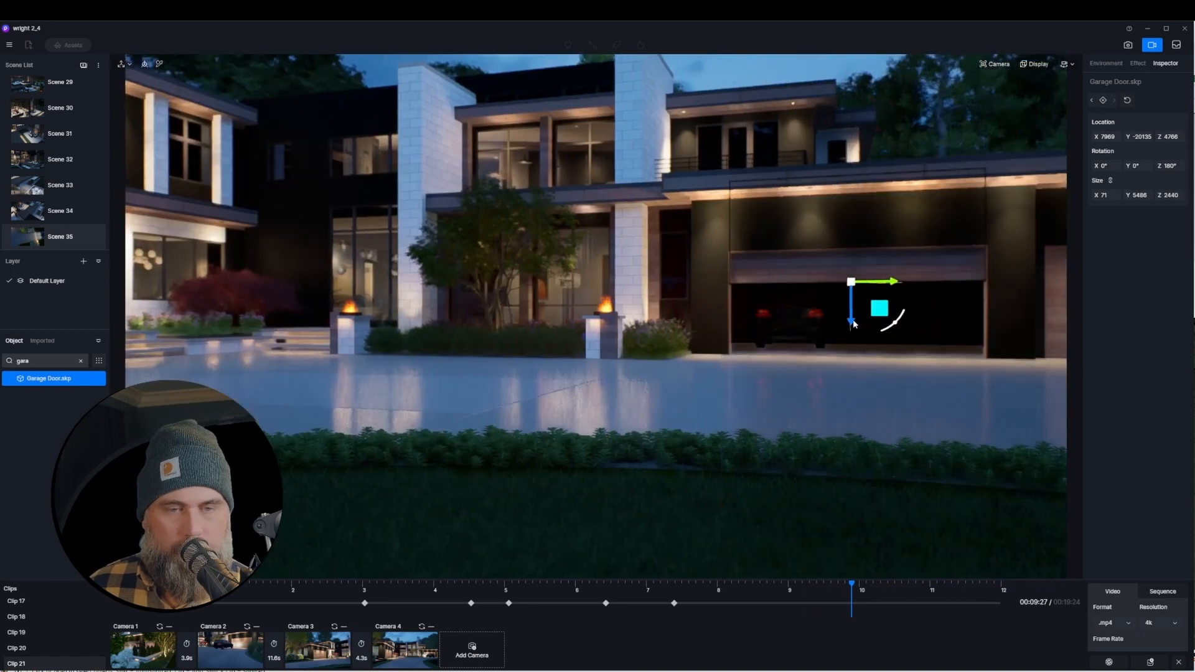
mouse_move(853, 324)
left_mouse_down()
mouse_move(852, 348)
mouse_move(850, 326)
left_mouse_up()
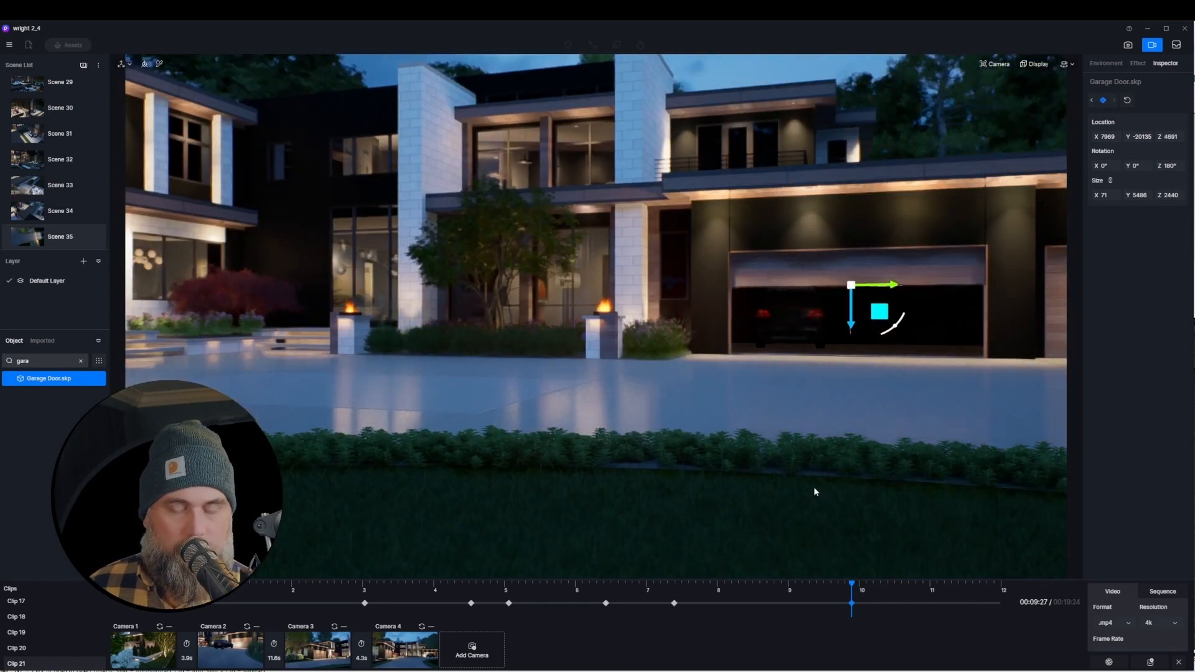
right_click_drag(837, 490, 888, 493)
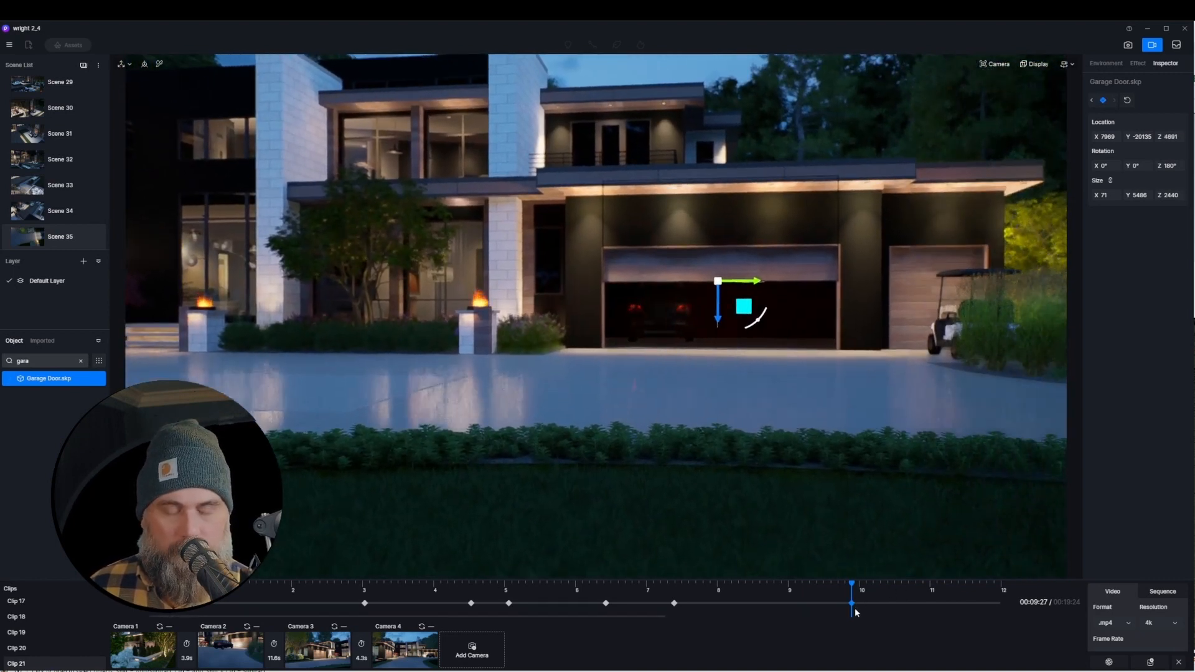
left_click_drag(851, 603, 976, 603)
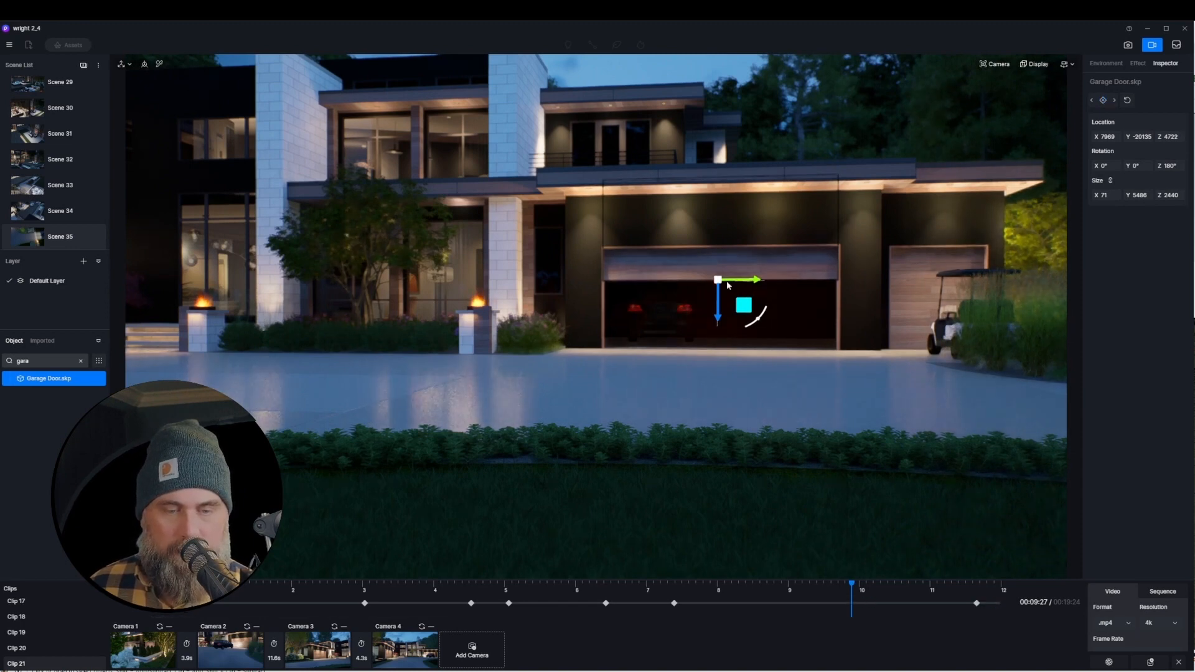
- Lower the garage door to Z 3025 at 09:27 and play back the clip from 02:21
left_click_drag(720, 331, 720, 390)
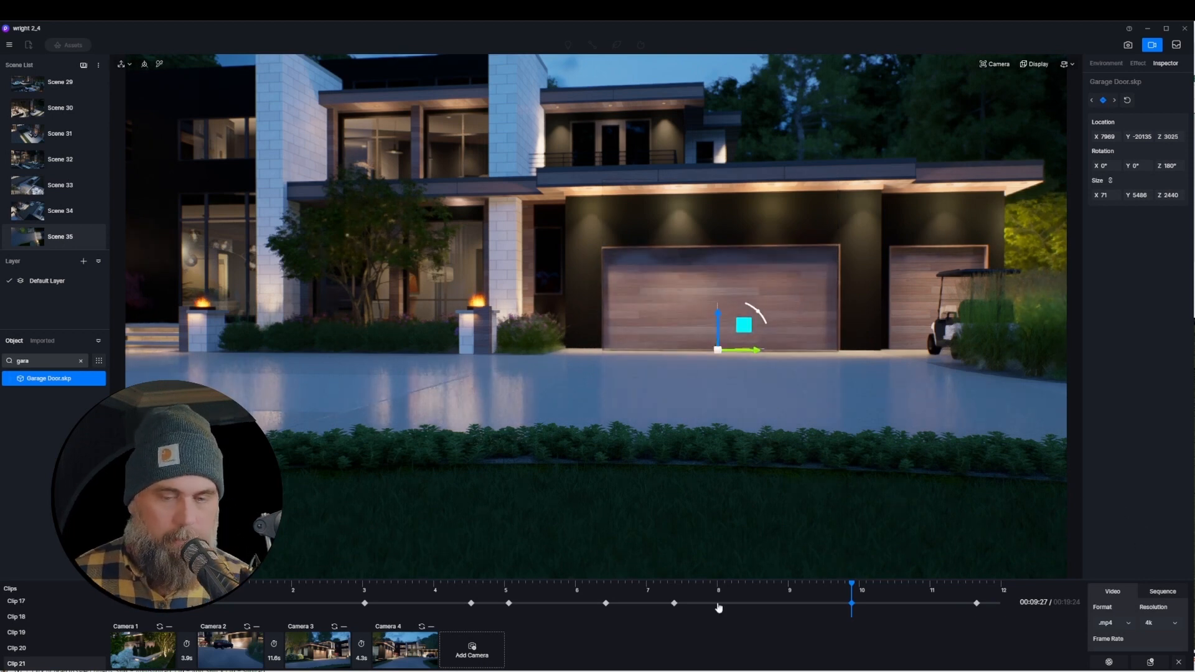
left_click(343, 592)
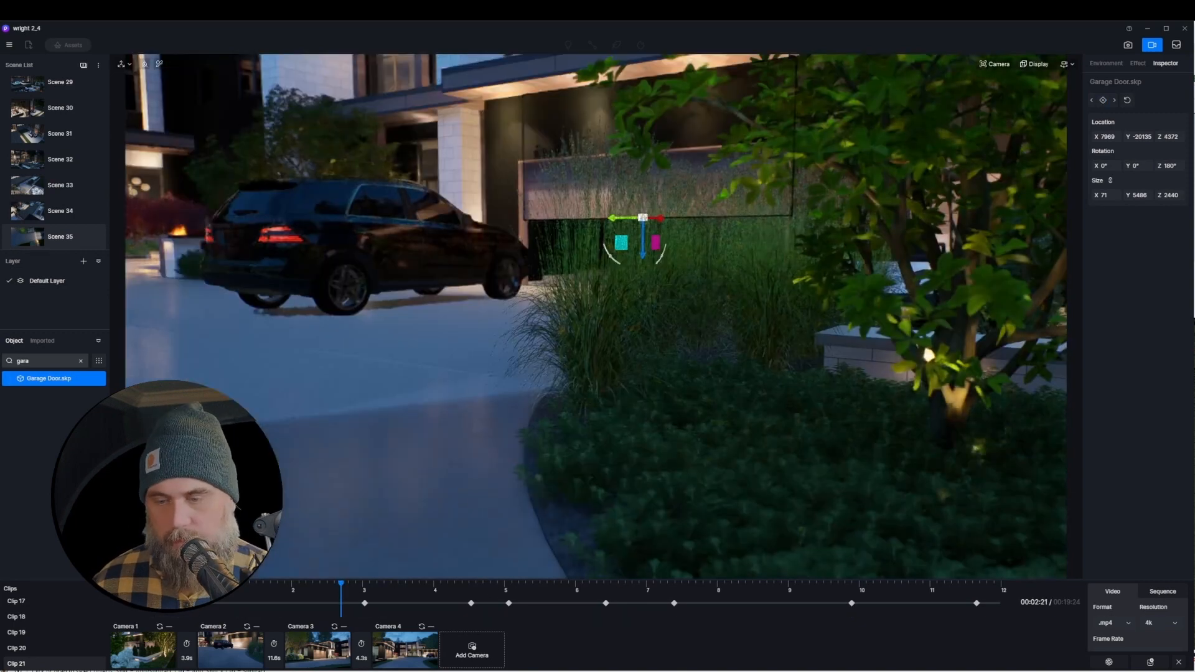
key("space")
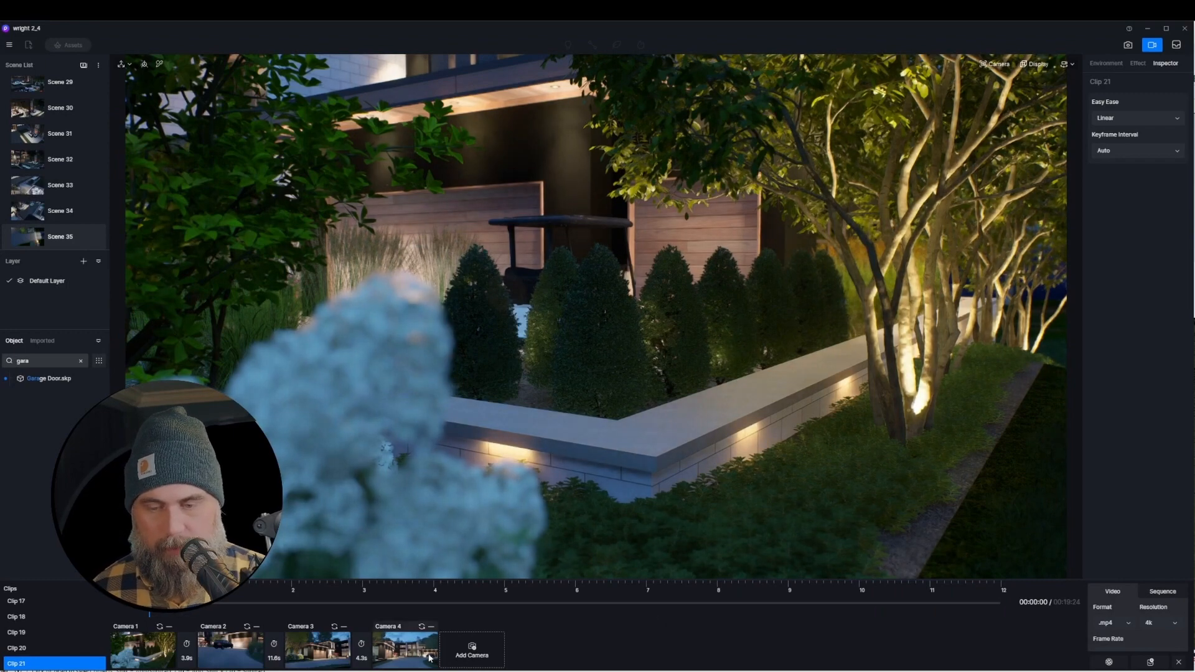
- Select the garage door in the Camera 4 view and remove its keyframes at 09:27 and 07:12
left_click(404, 650)
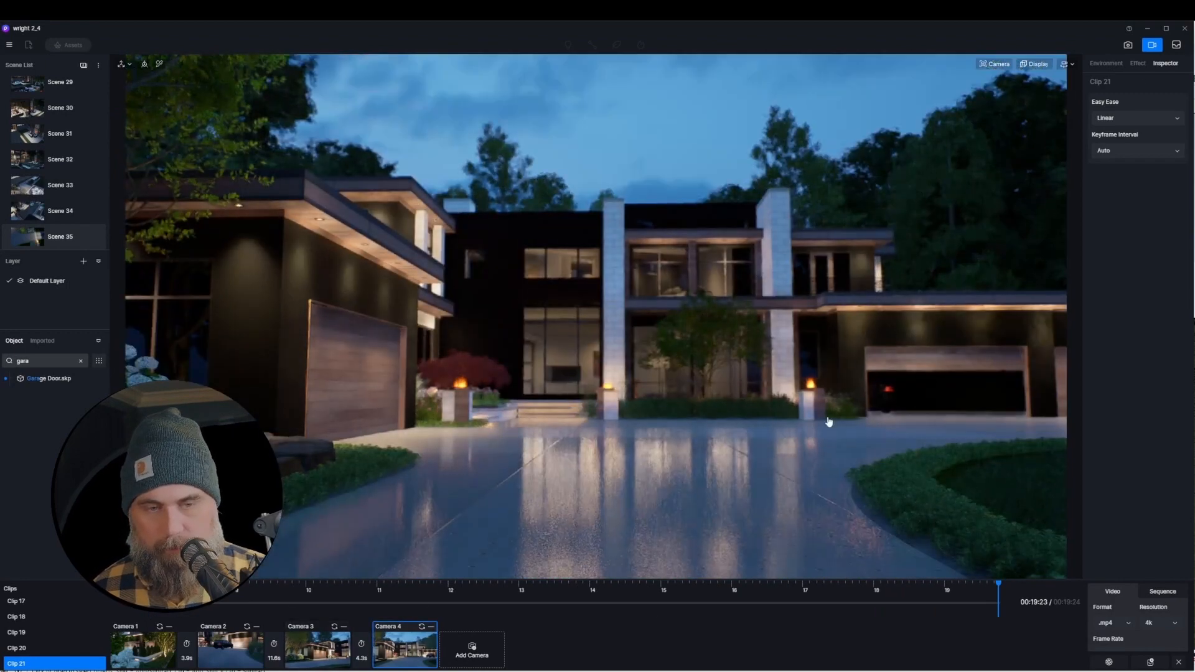
left_click(933, 361)
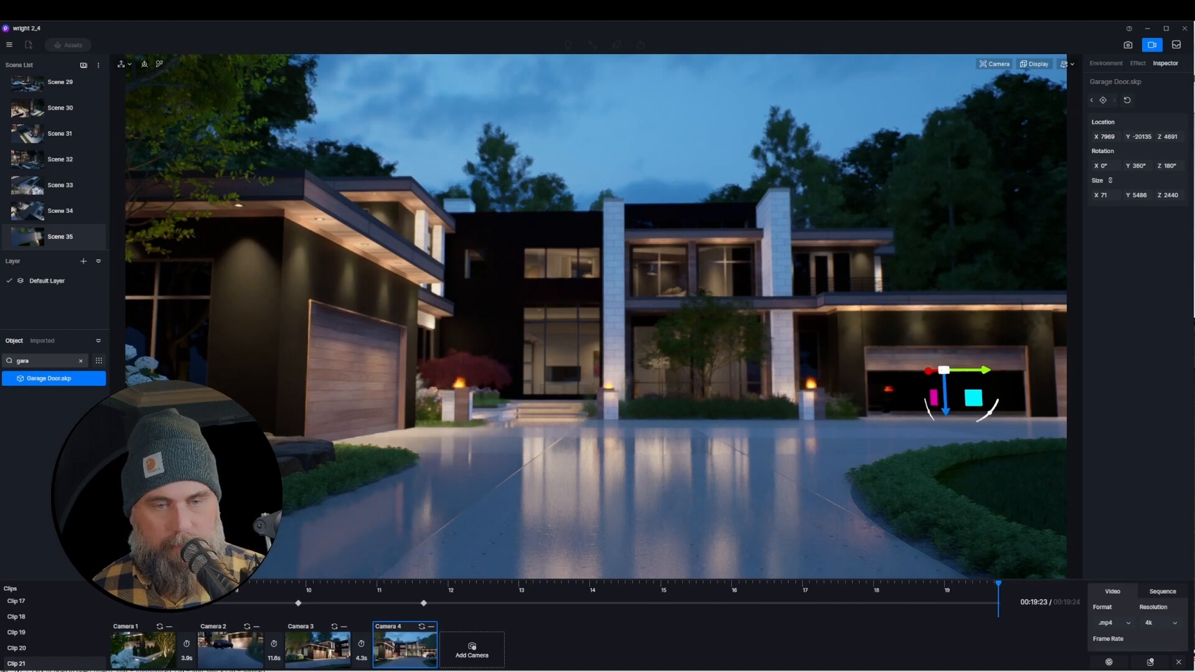
mouse_move(999, 594)
left_mouse_down()
mouse_move(860, 601)
mouse_move(1003, 594)
left_mouse_up()
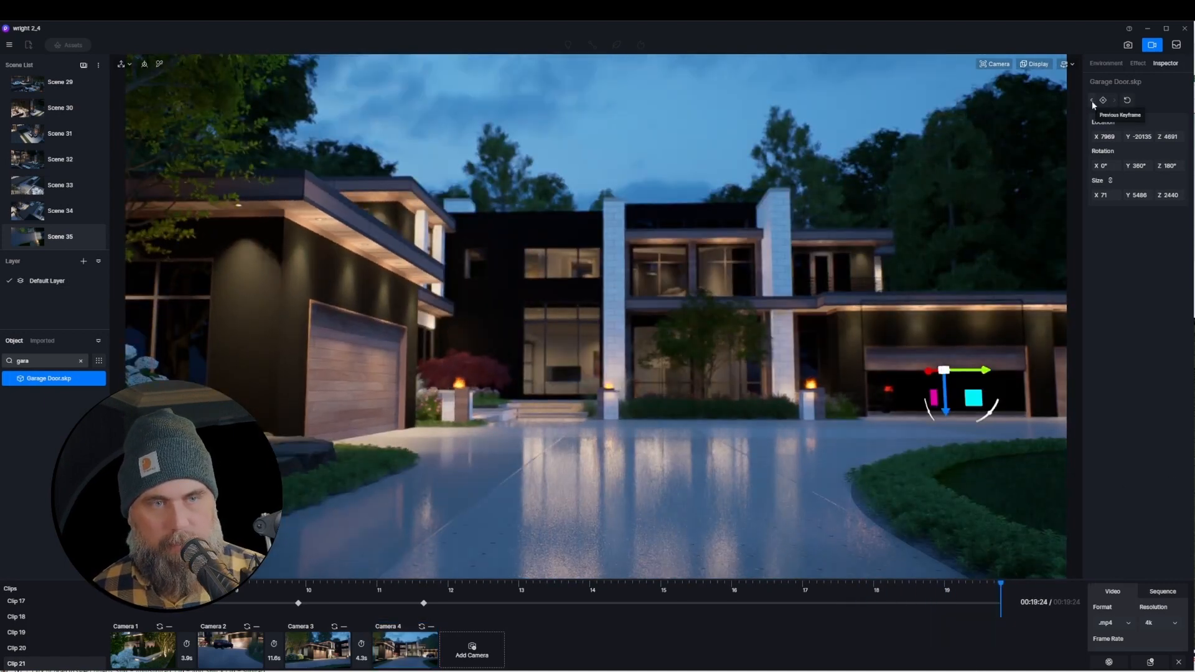
left_click(1092, 100)
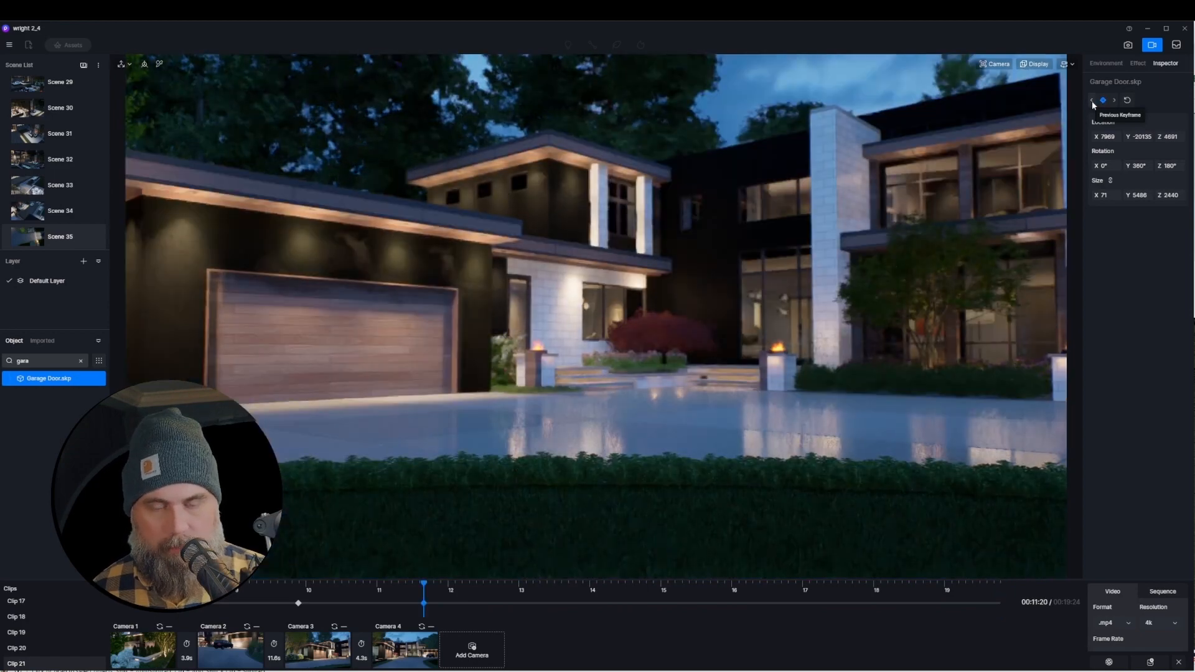
left_click(1092, 101)
left_click(1092, 100)
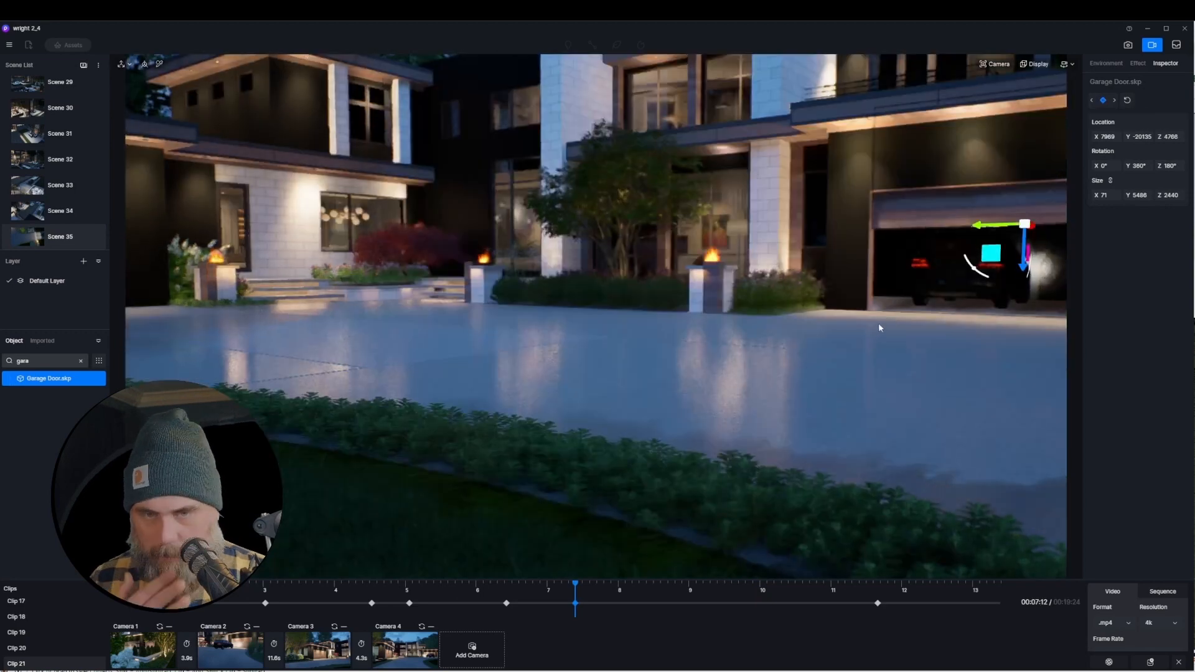
left_click(1092, 100)
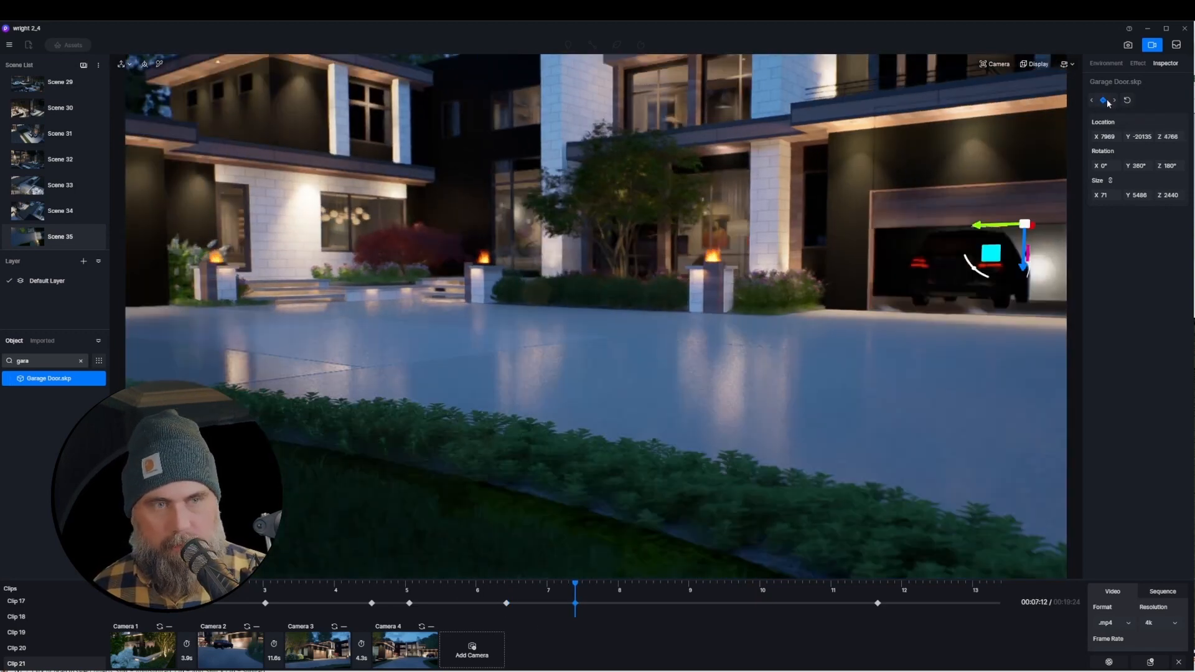
left_click(1103, 101)
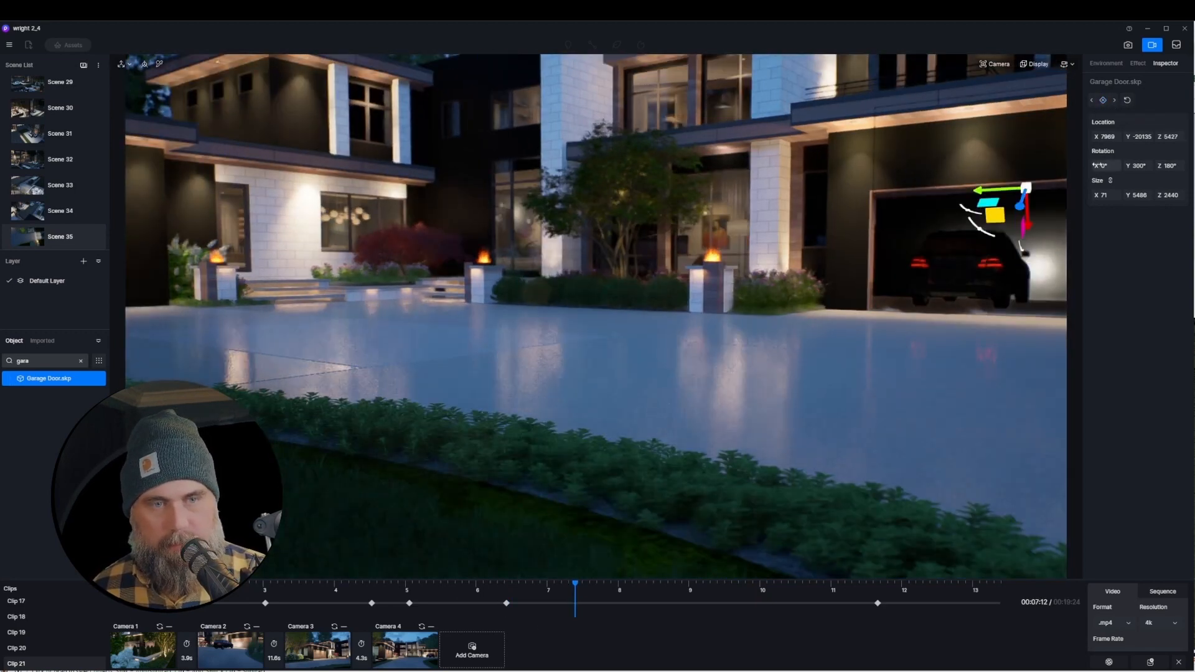
- Raise the garage door to about Z 5218 at the 11:20 keyframe, close it at 19:24, and preview the clip
left_click(1114, 101)
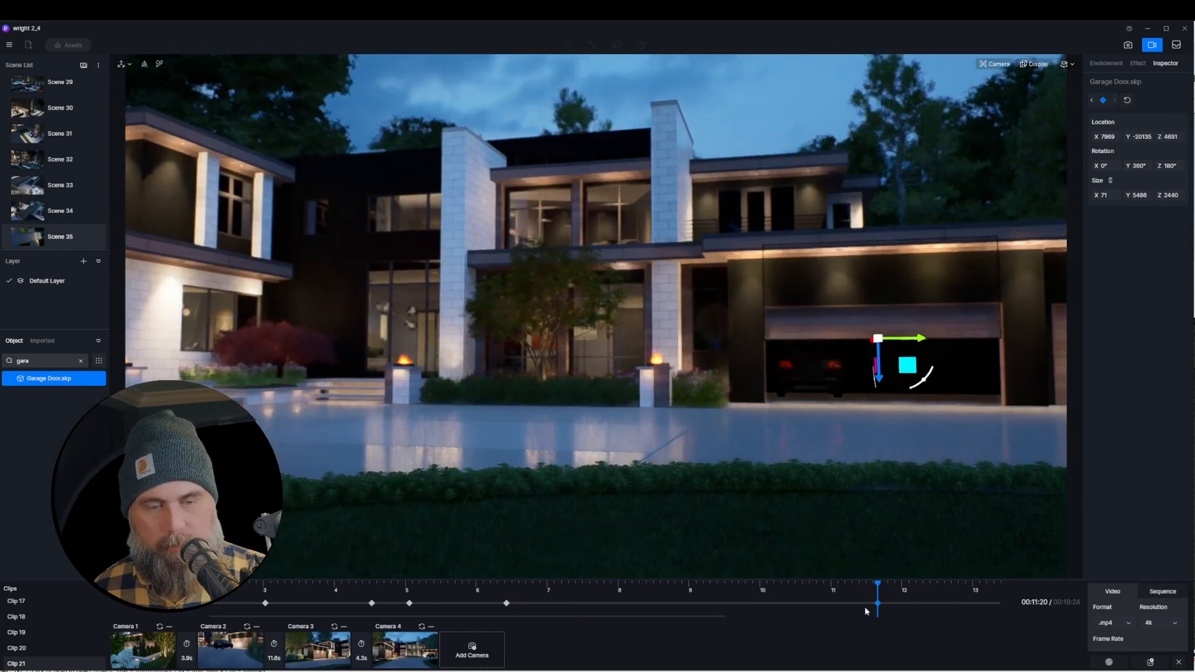
left_click_drag(880, 391, 894, 359)
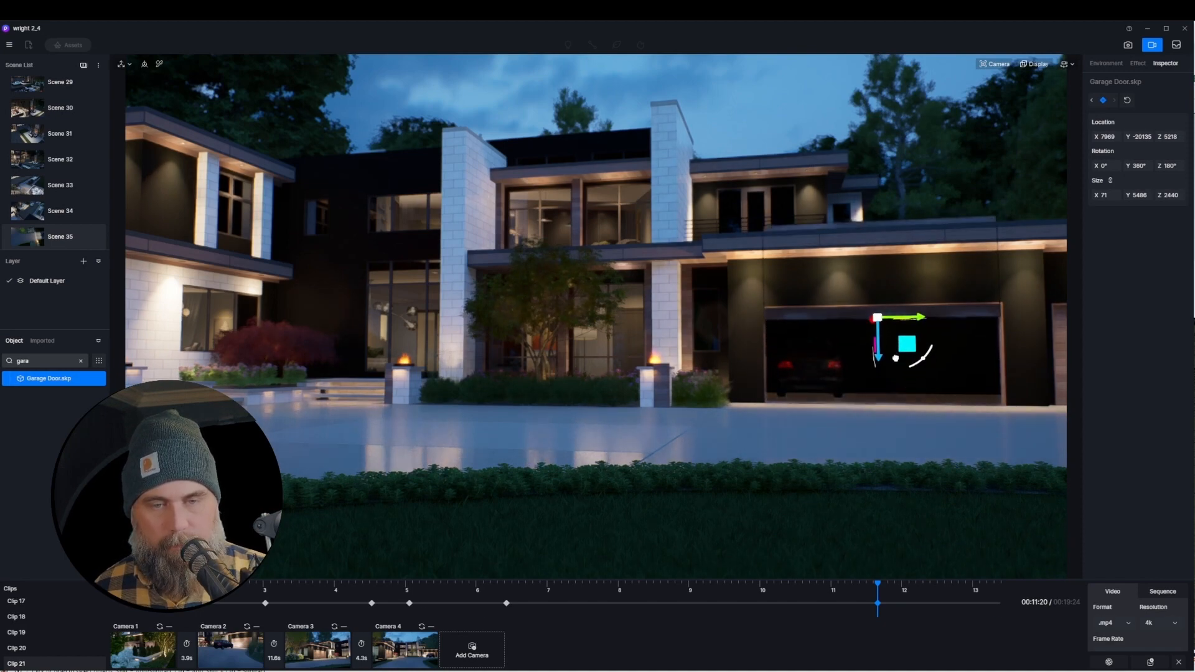
left_click_drag(895, 359, 949, 440)
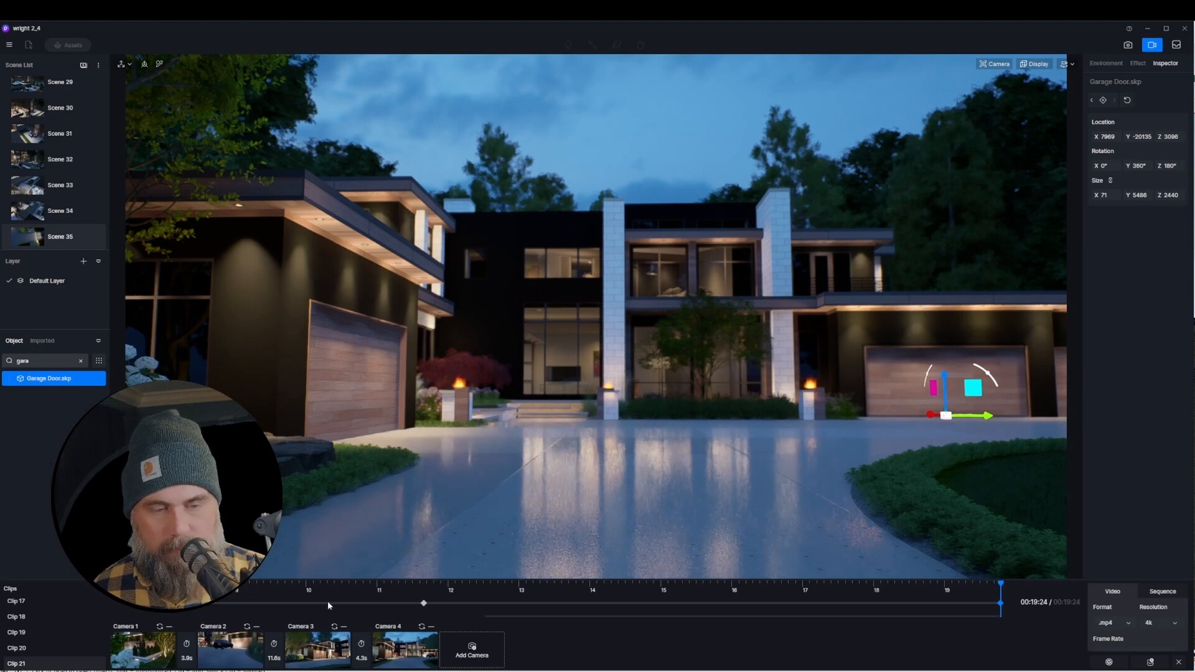
left_click(129, 602)
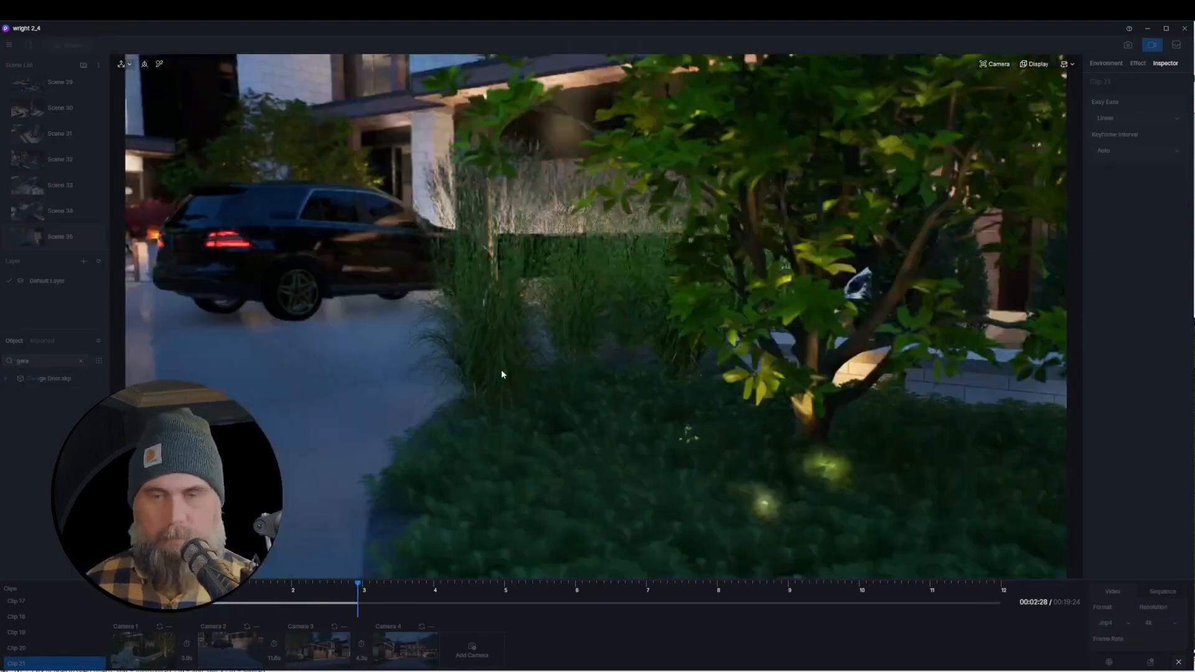
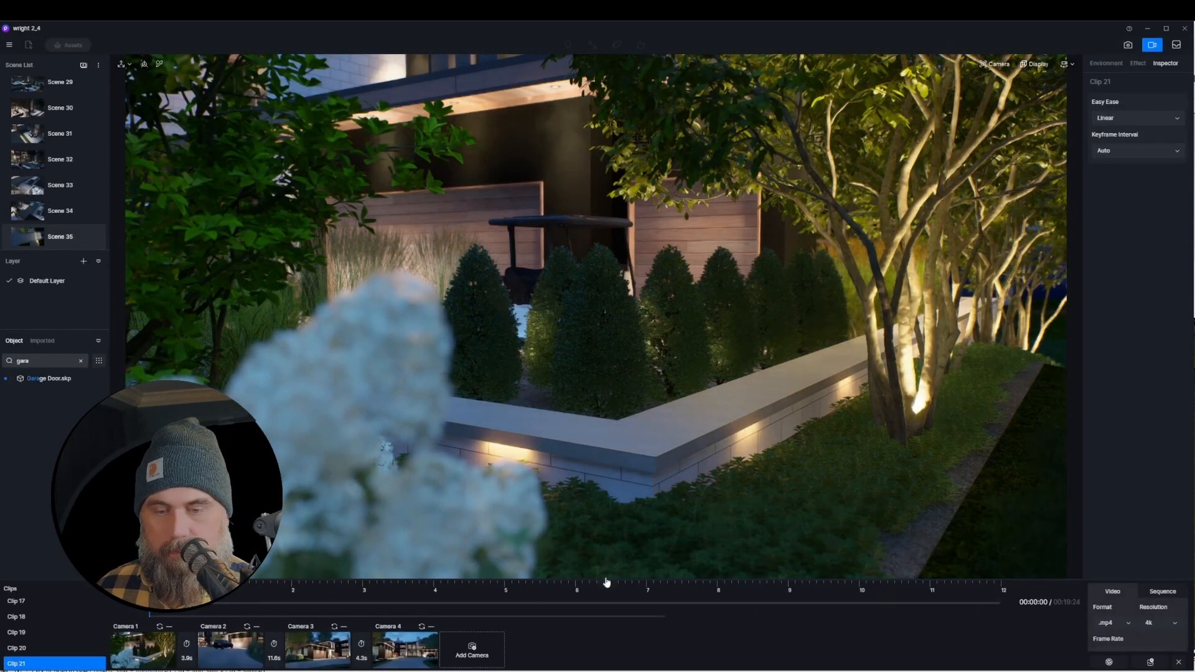
- Add a garage door keyframe at 16:22 with the door raised to Z 4940, check the end of the clip, and exit video mode
left_click_drag(821, 618, 985, 595)
left_click_drag(866, 604, 783, 594)
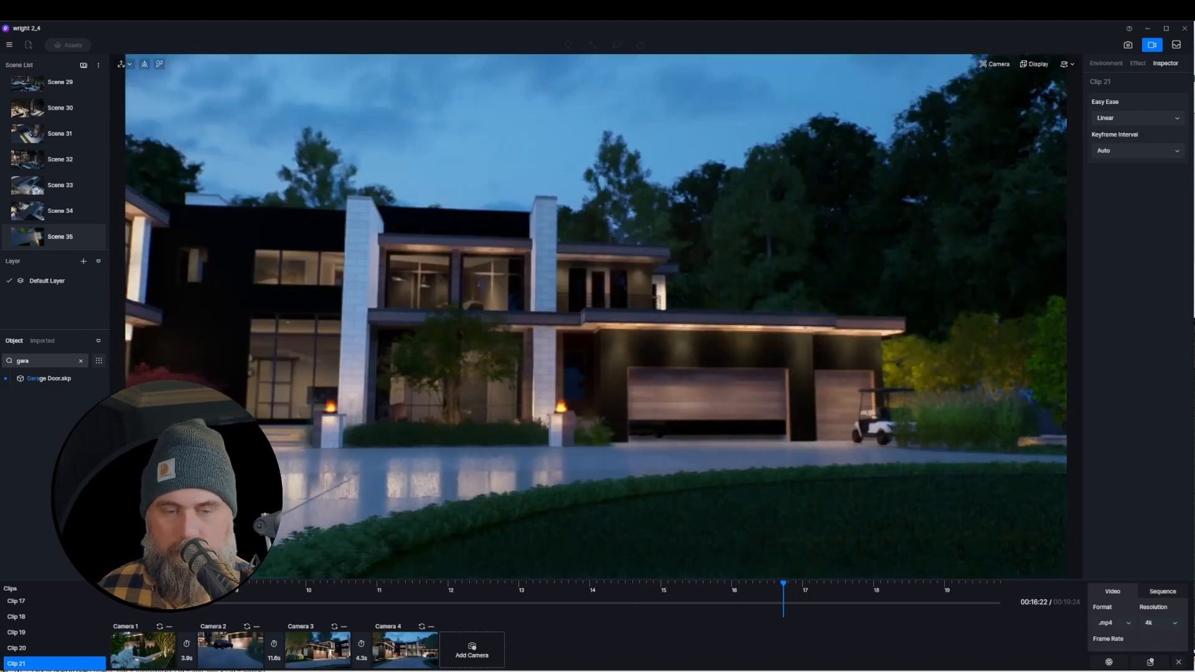
left_click(721, 391)
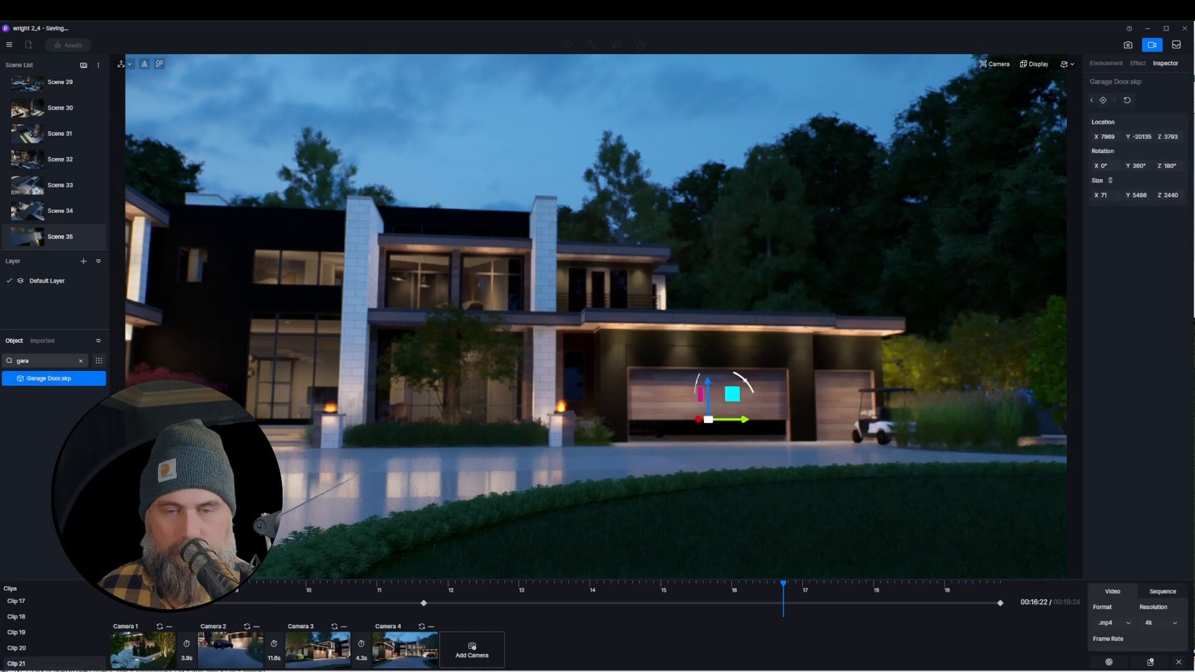
key("Escape")
left_click(676, 410)
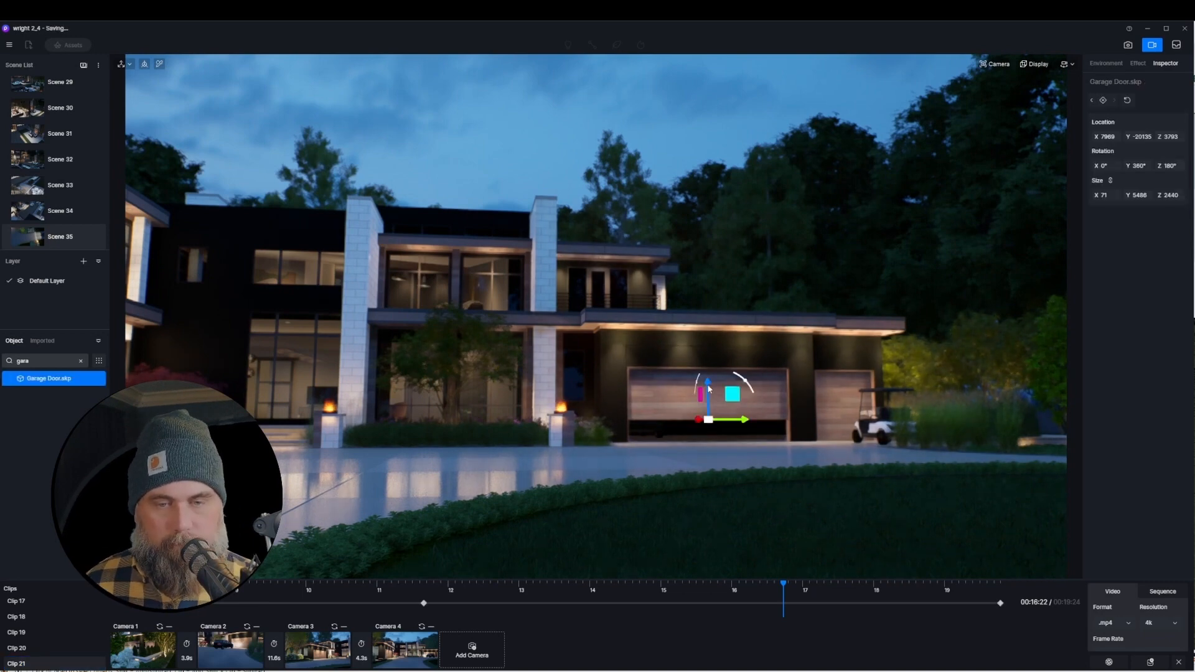
left_click_drag(708, 387, 708, 361)
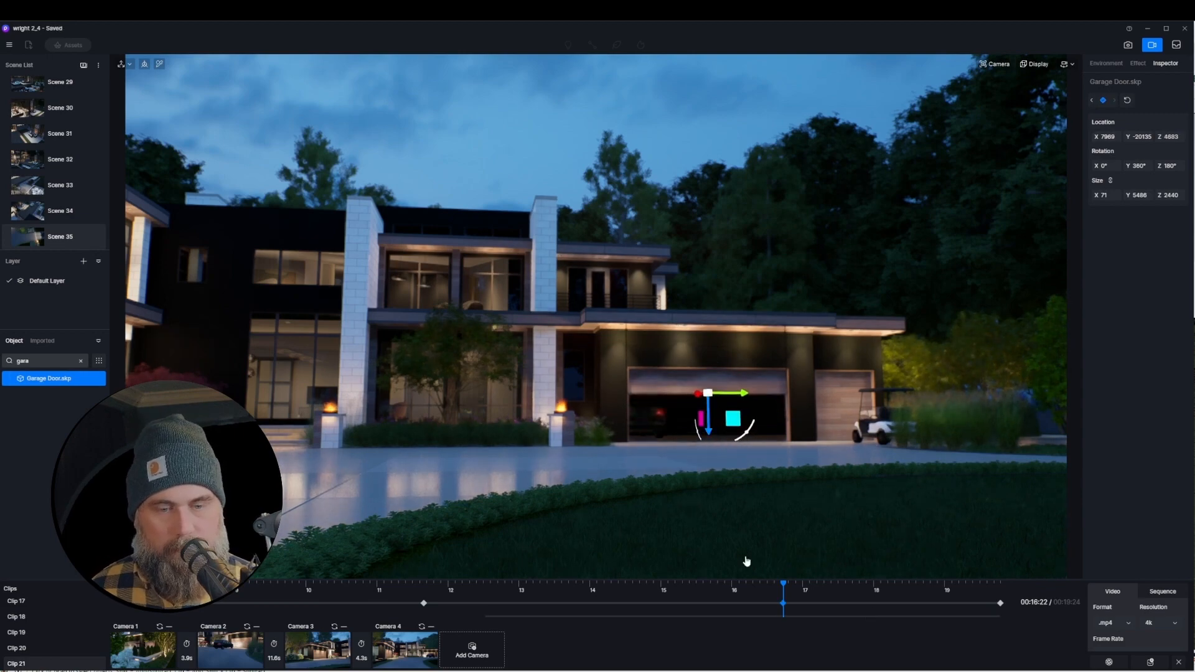
mouse_move(791, 583)
left_mouse_down()
mouse_move(986, 585)
mouse_move(783, 584)
left_mouse_up()
right_click_drag(977, 464, 1182, 457)
left_click_drag(786, 403, 787, 393)
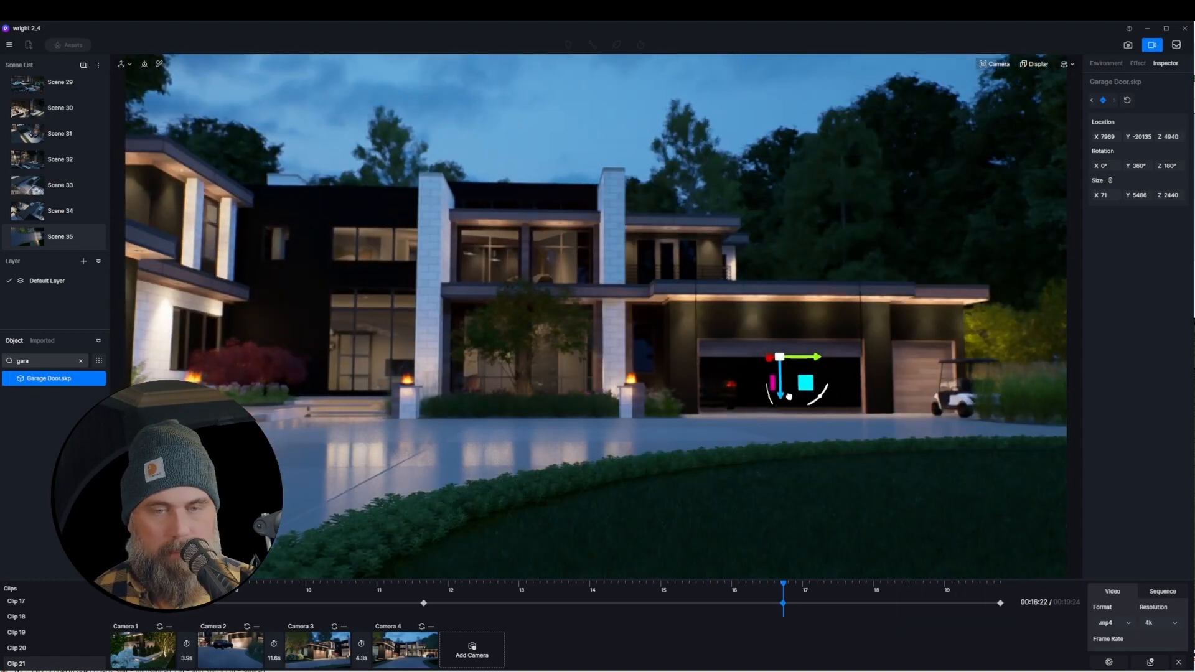
left_click_drag(784, 603, 1001, 621)
left_click(1178, 662)
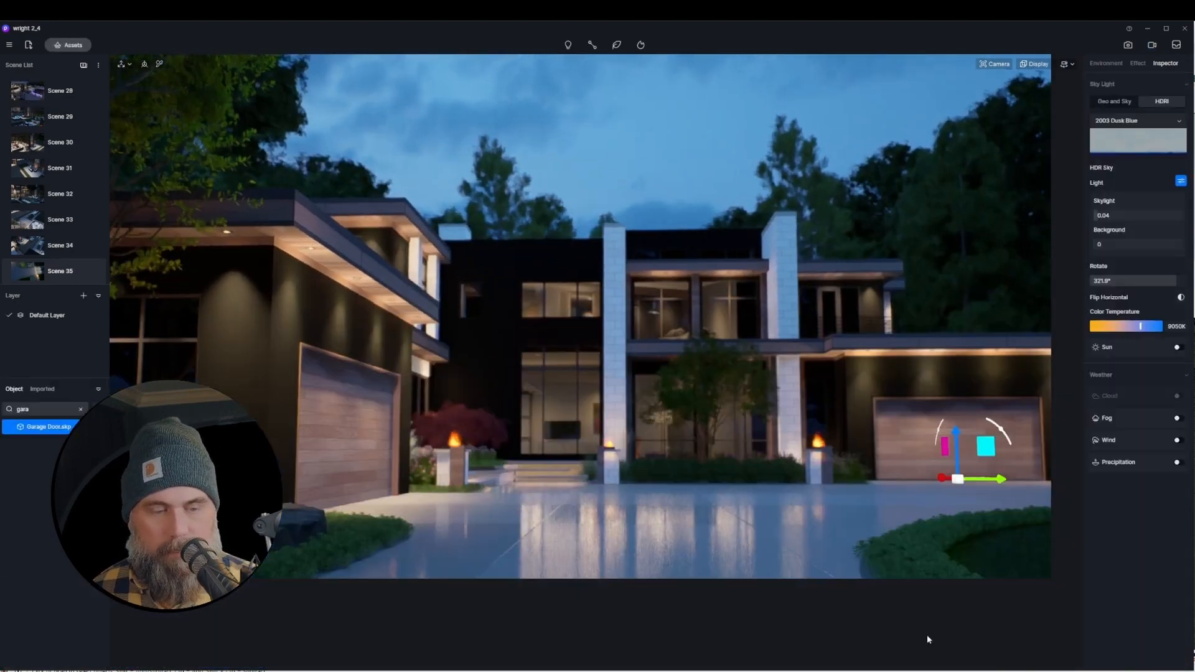
- Place the New energy Car 03 from the online vehicle models on the driveway in front of the double garage door
key("d")
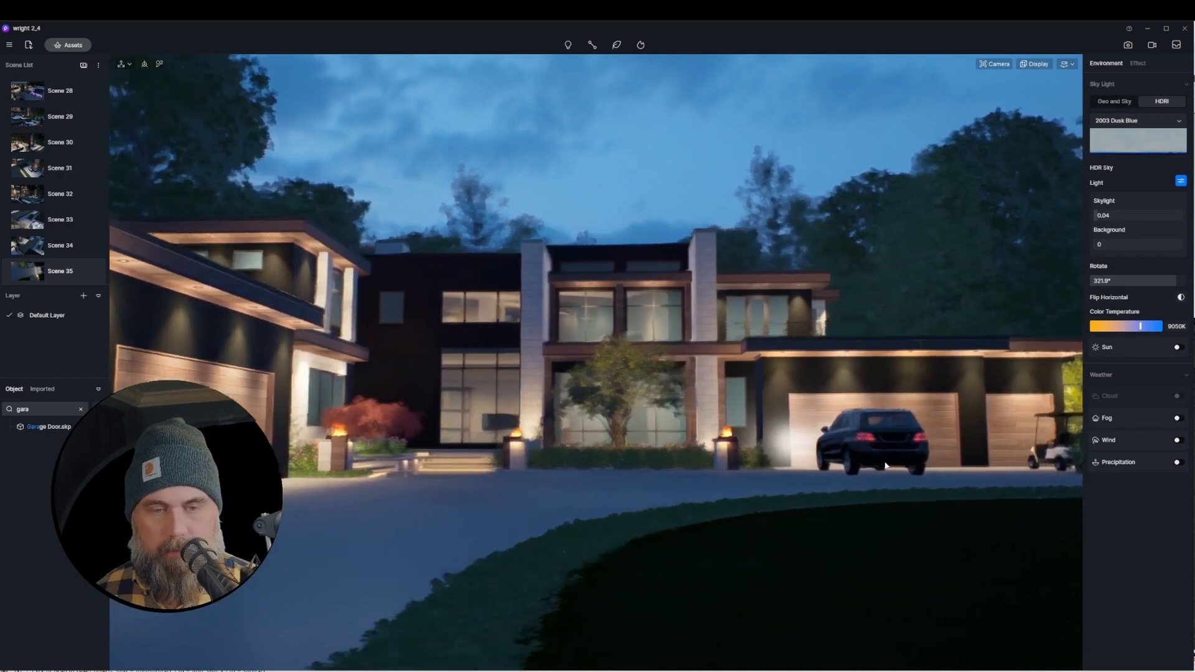
key("w")
right_click_drag(685, 470, 777, 618)
key("d")
key("w")
left_click(73, 49)
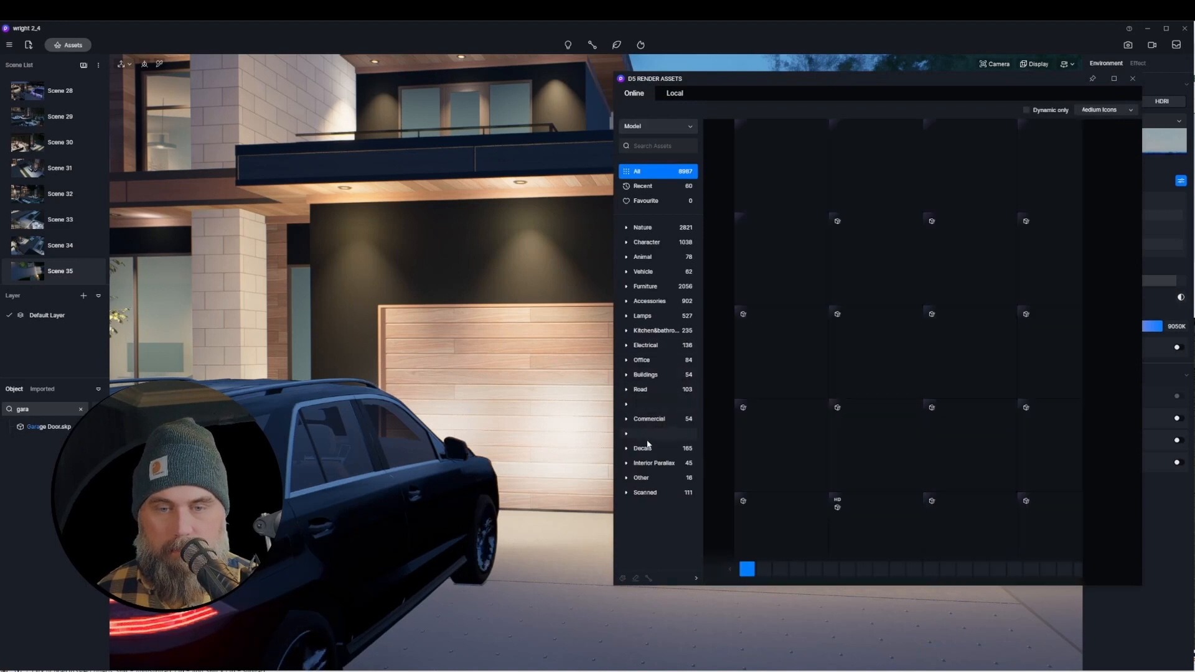
left_click(642, 272)
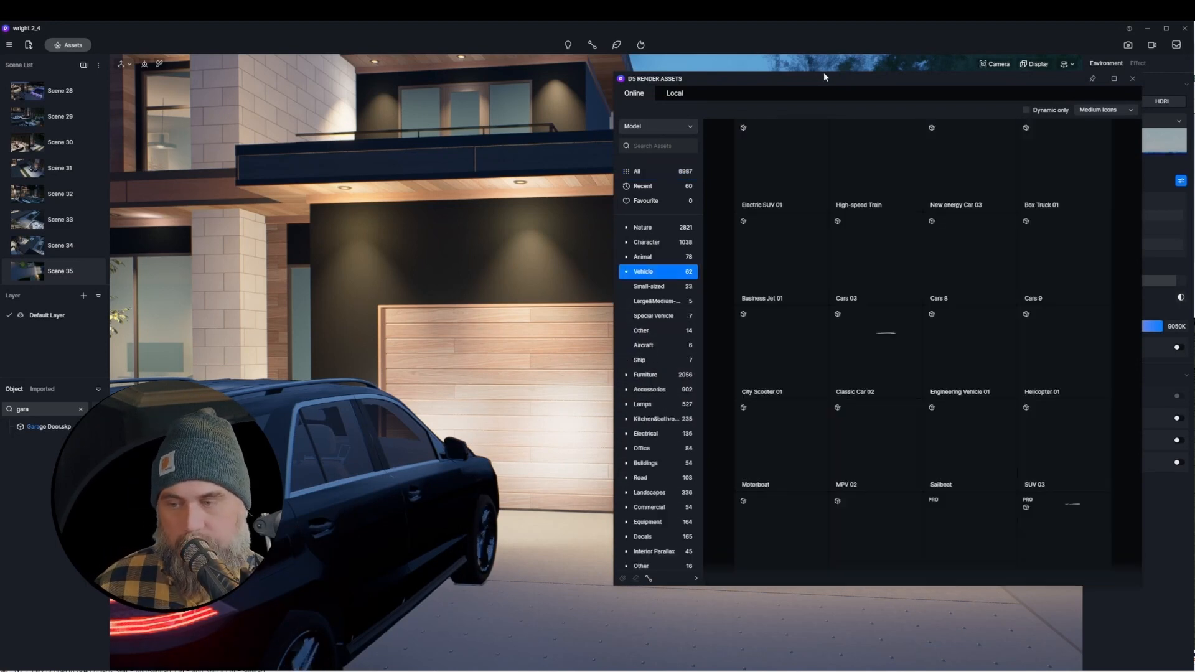
left_click_drag(823, 72, 319, 86)
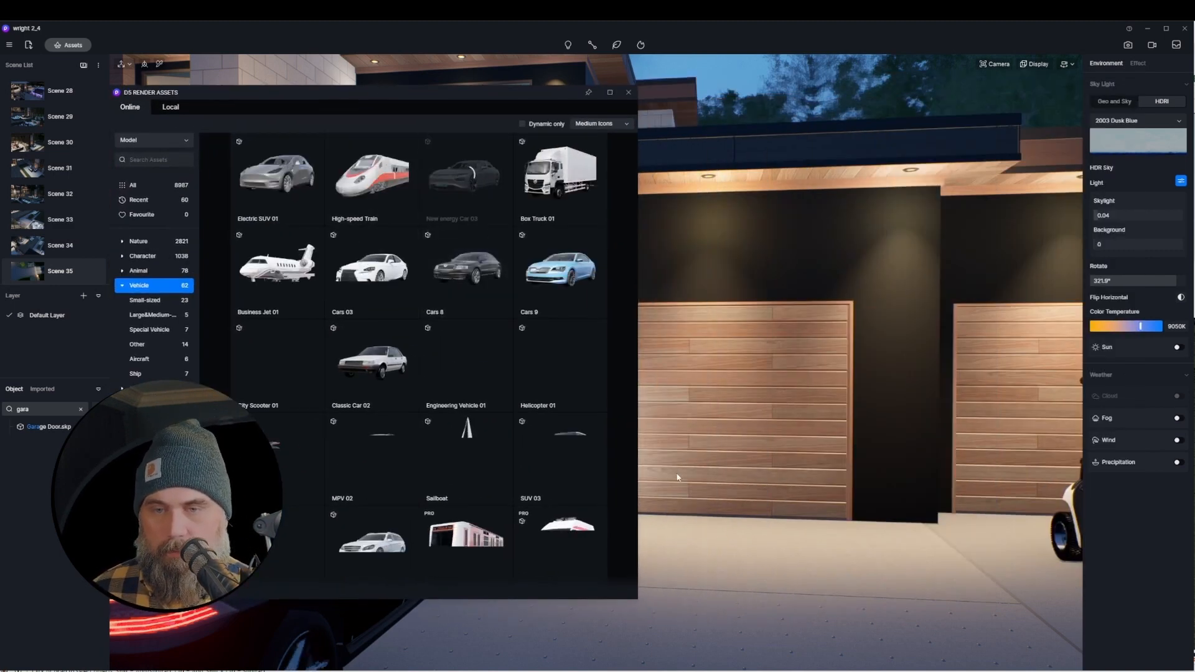
right_click_drag(678, 477, 715, 335)
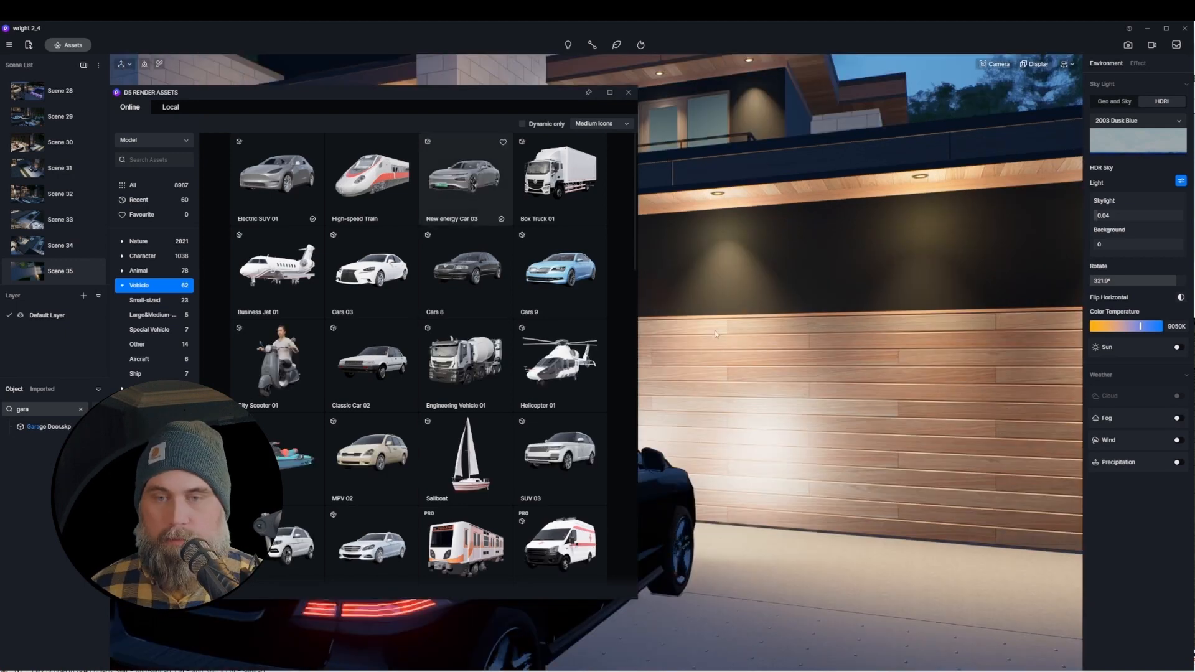
left_click(795, 580)
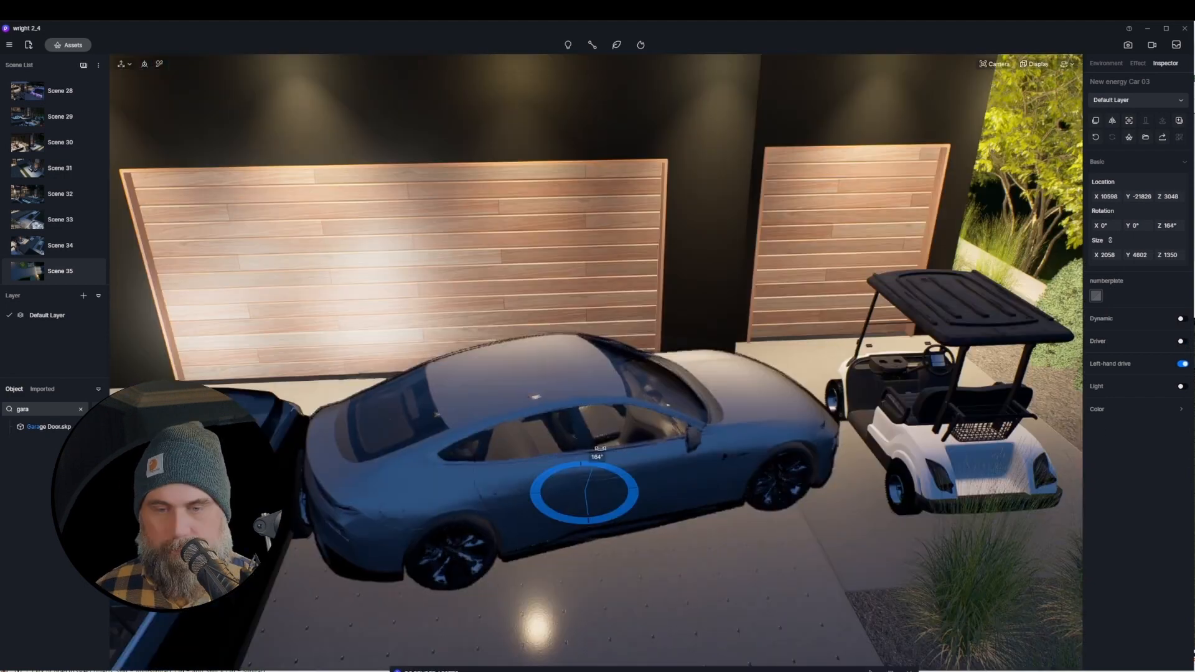
- Move the new car inside the garage behind the double door and scrub through Clip 21 to check it
left_click_drag(623, 491, 568, 294)
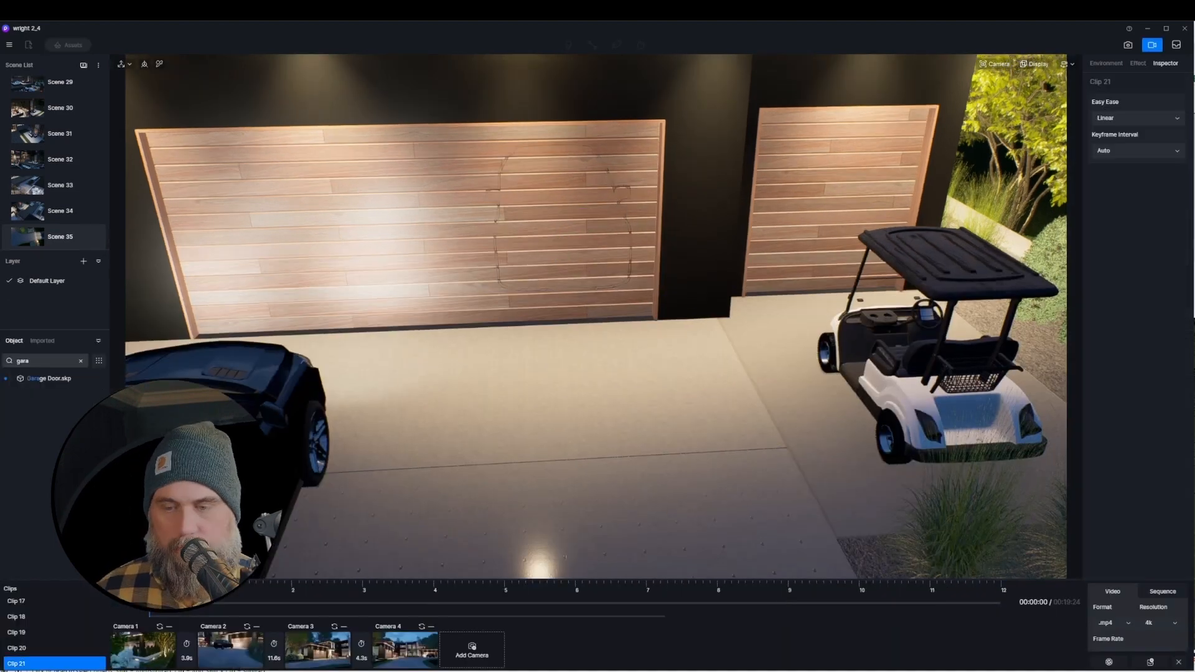
left_click_drag(149, 601, 863, 592)
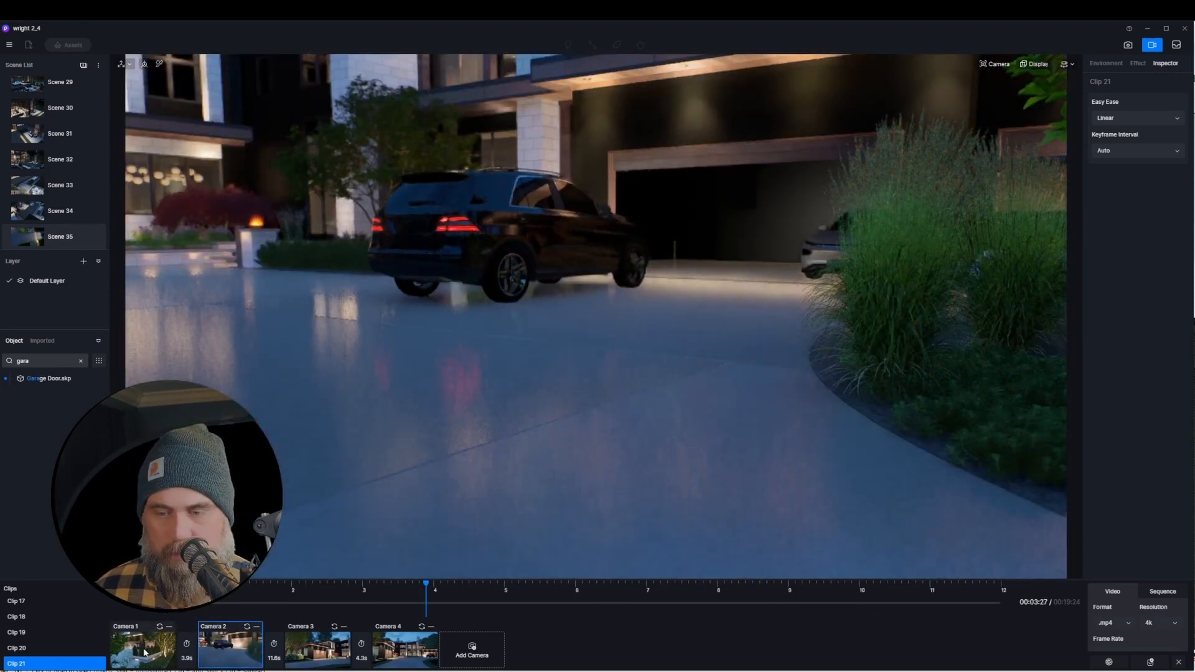
- Set the camera depth-of-field focus, with the blur value at 10, for Clip 21's cameras through Camera 4
left_click(994, 63)
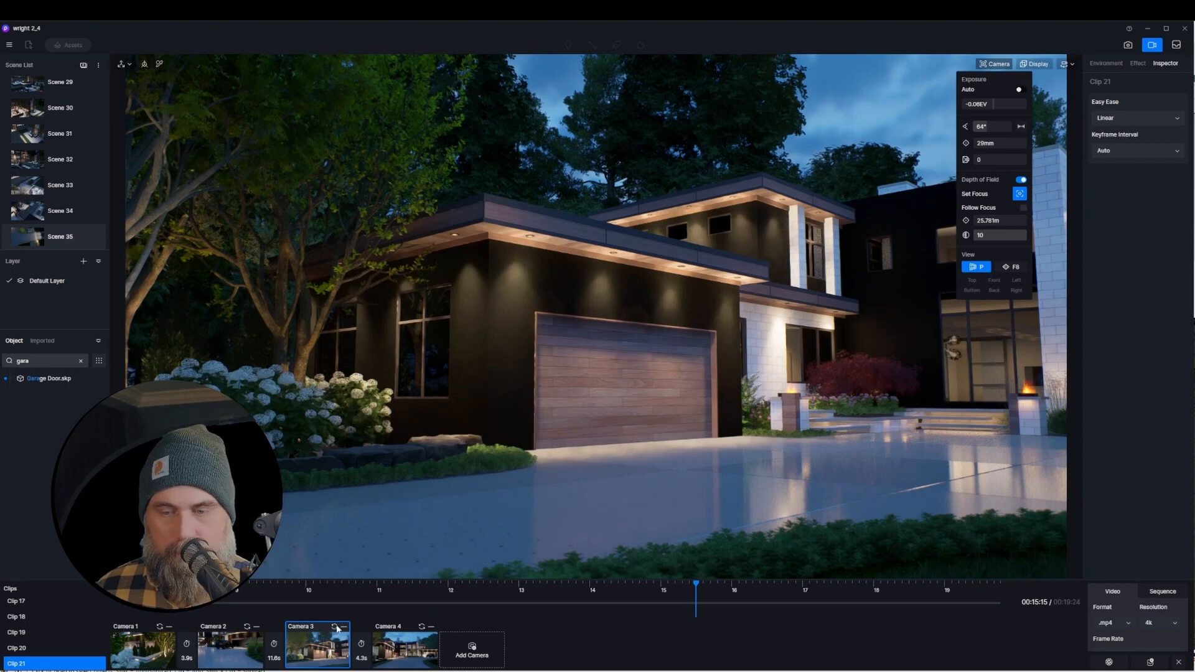
left_click(414, 658)
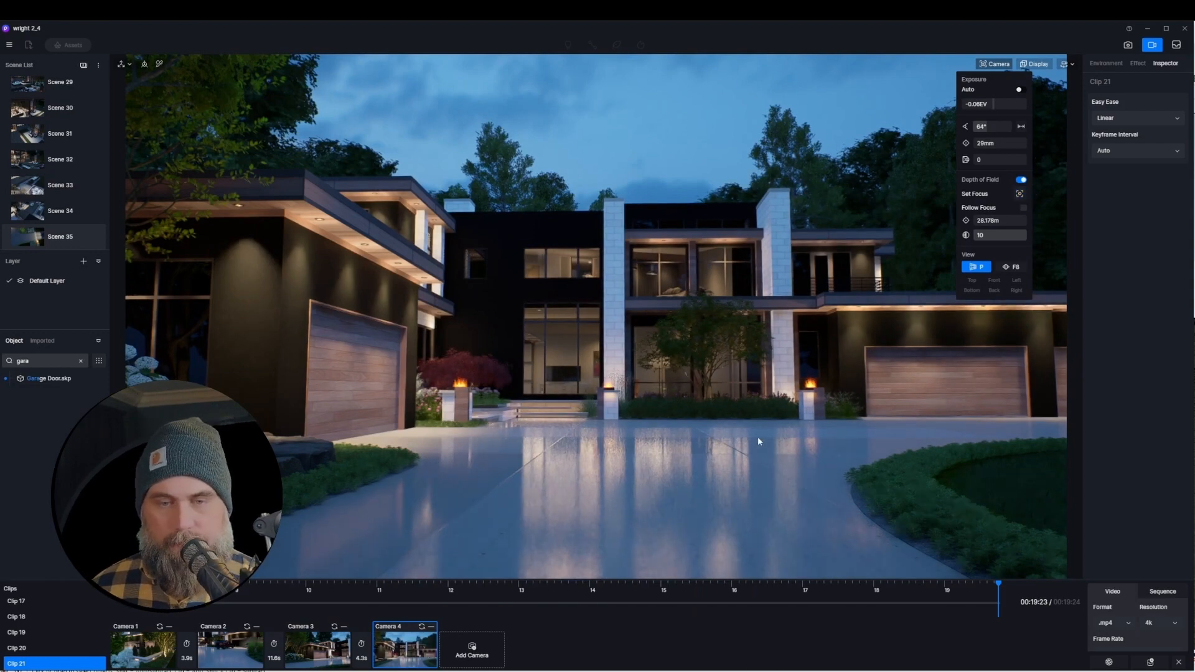
- In a new clip, frame the hot tub with its bathers and set the depth-of-field focus on the bubbling water
scroll(759, 441, "up", 6)
right_click_drag(557, 435, 854, 374)
scroll(786, 392, "up", 2)
key("d")
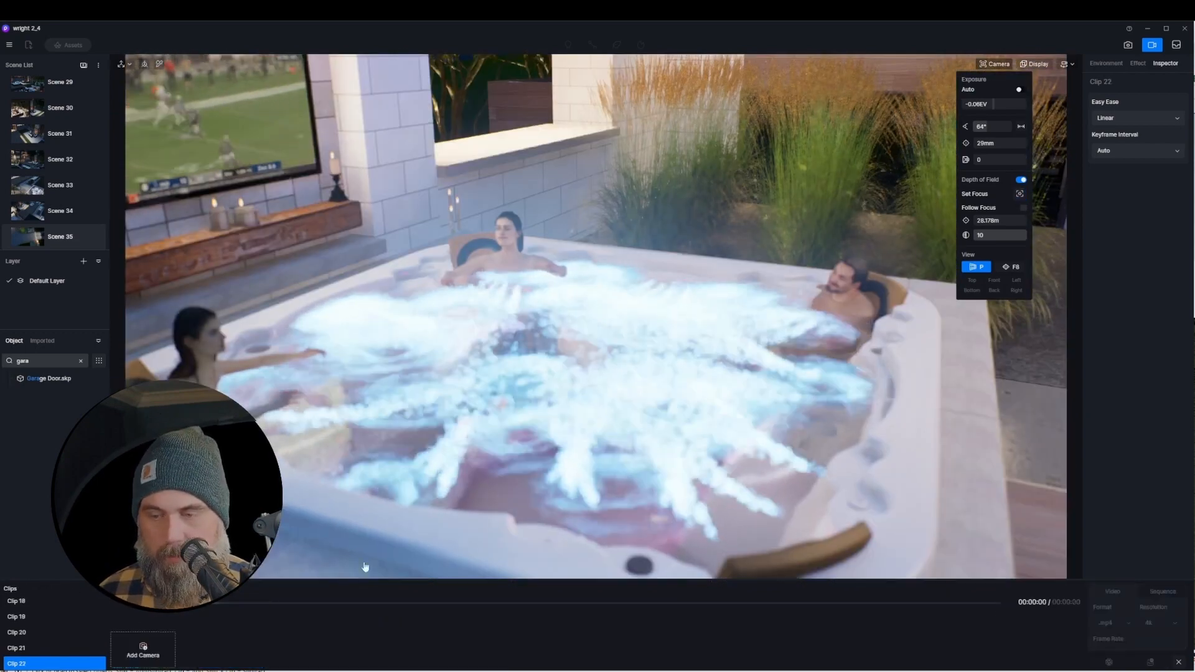
left_click(1019, 193)
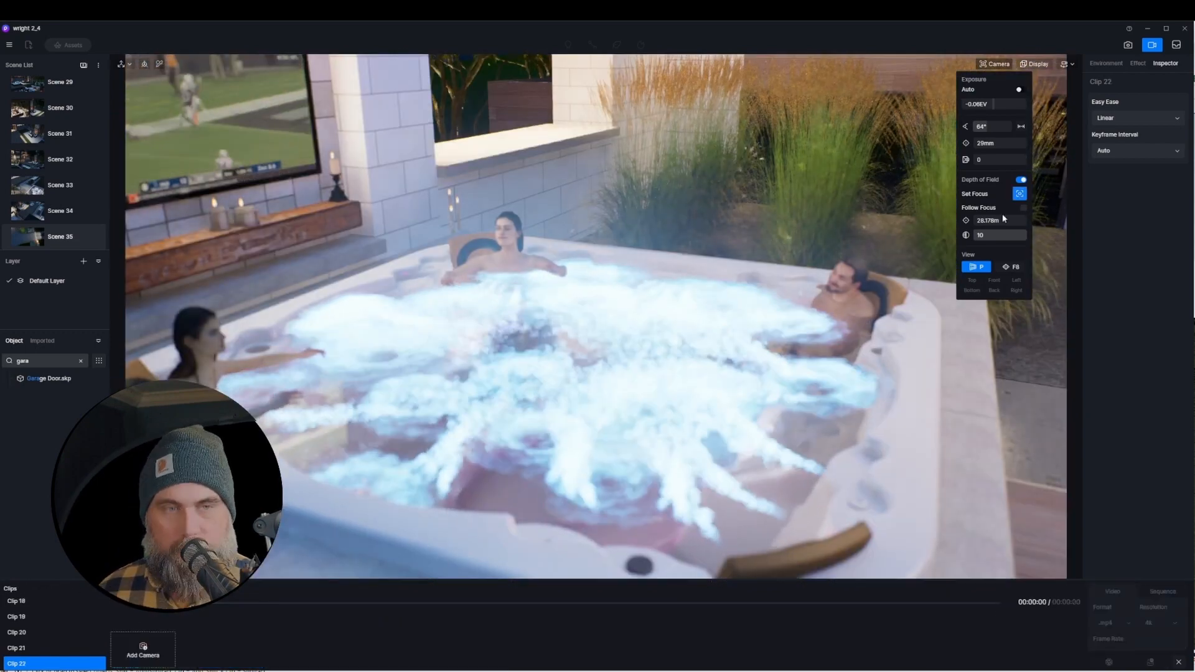
left_click(603, 417)
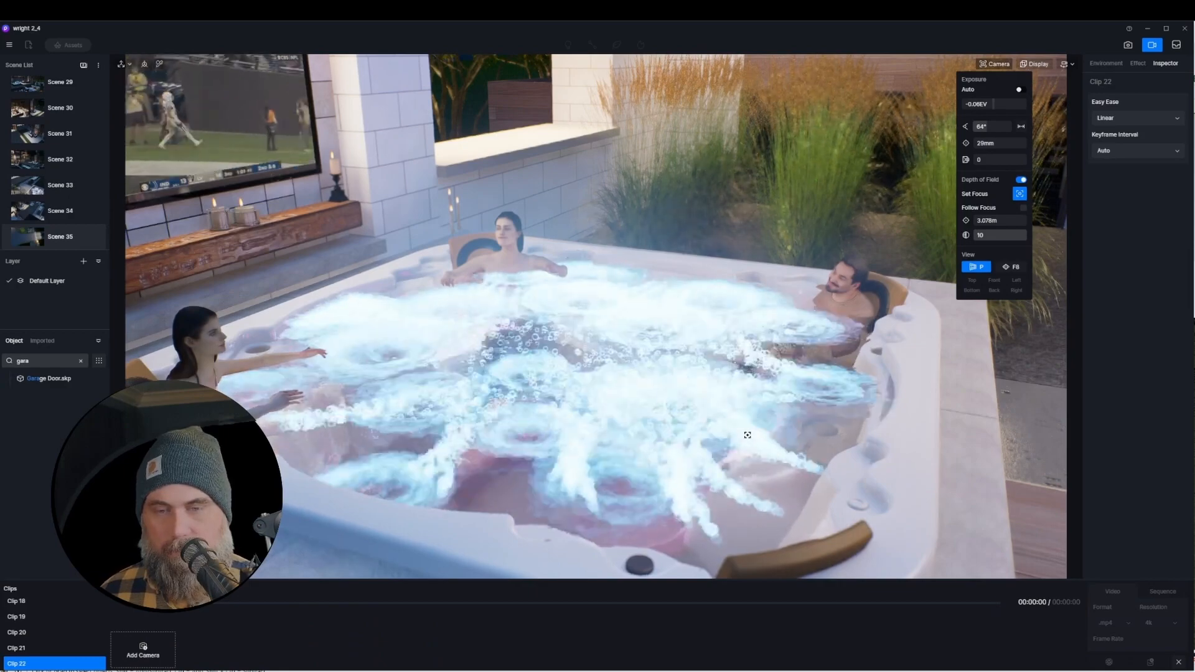
- Show the asset markers, select the hot tub's splash group, and filter the object list by "spl"
key("a")
right_click_drag(747, 435, 675, 422)
key("d")
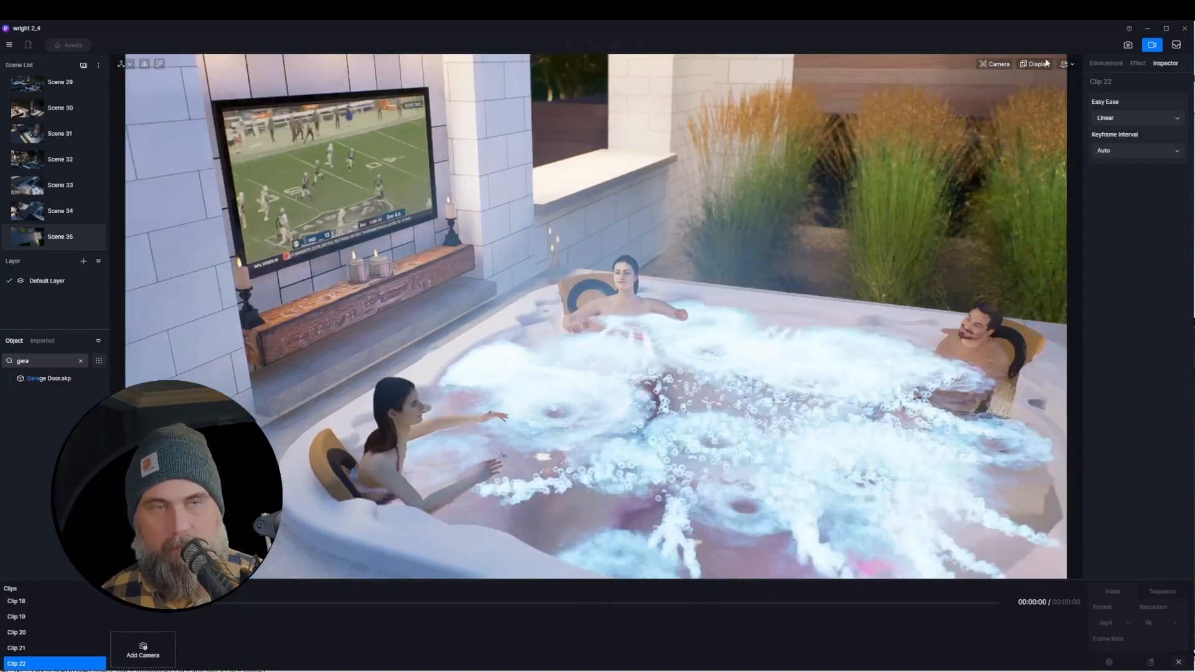
left_click(1039, 64)
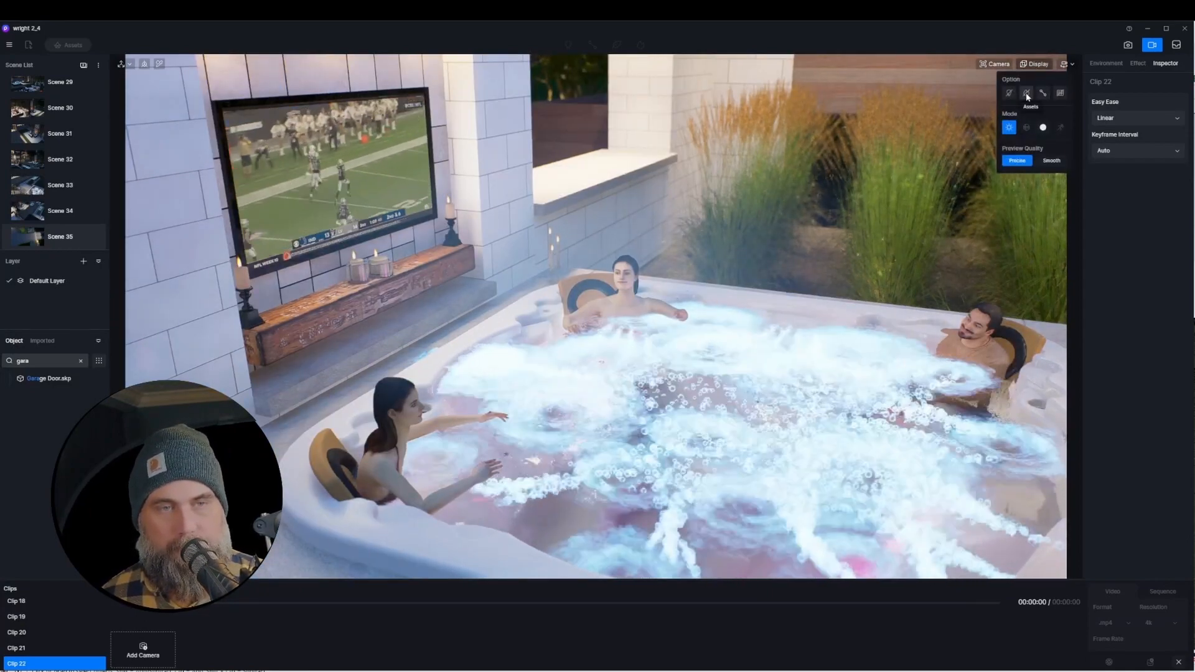
left_click(1026, 94)
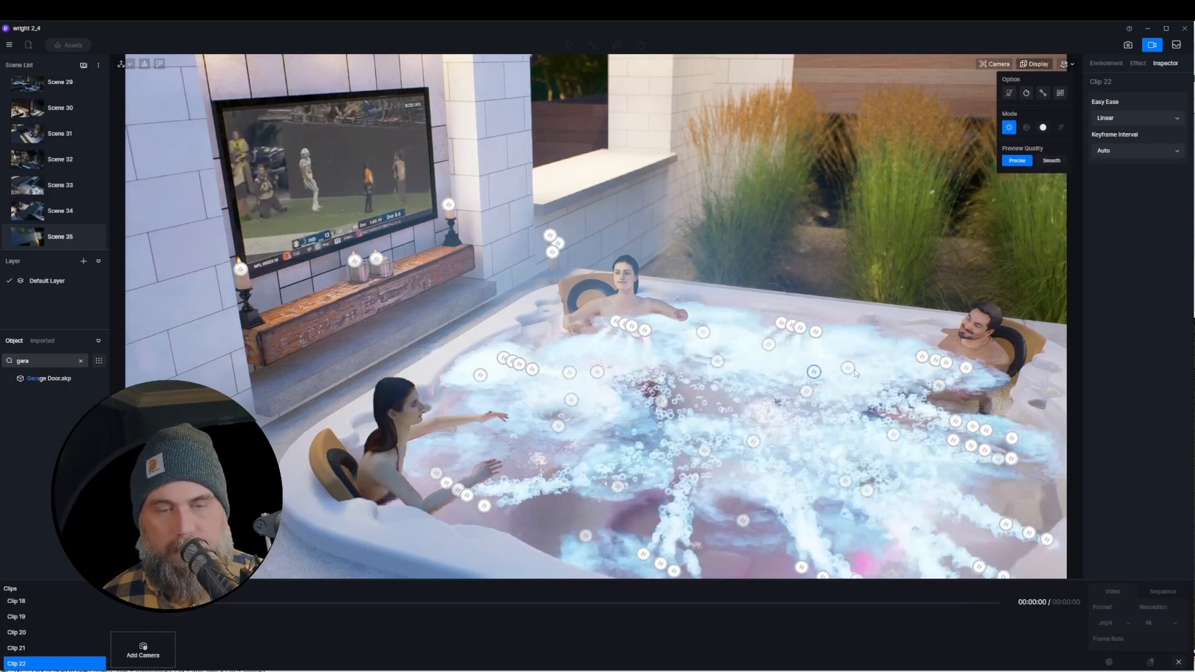
left_click(816, 331)
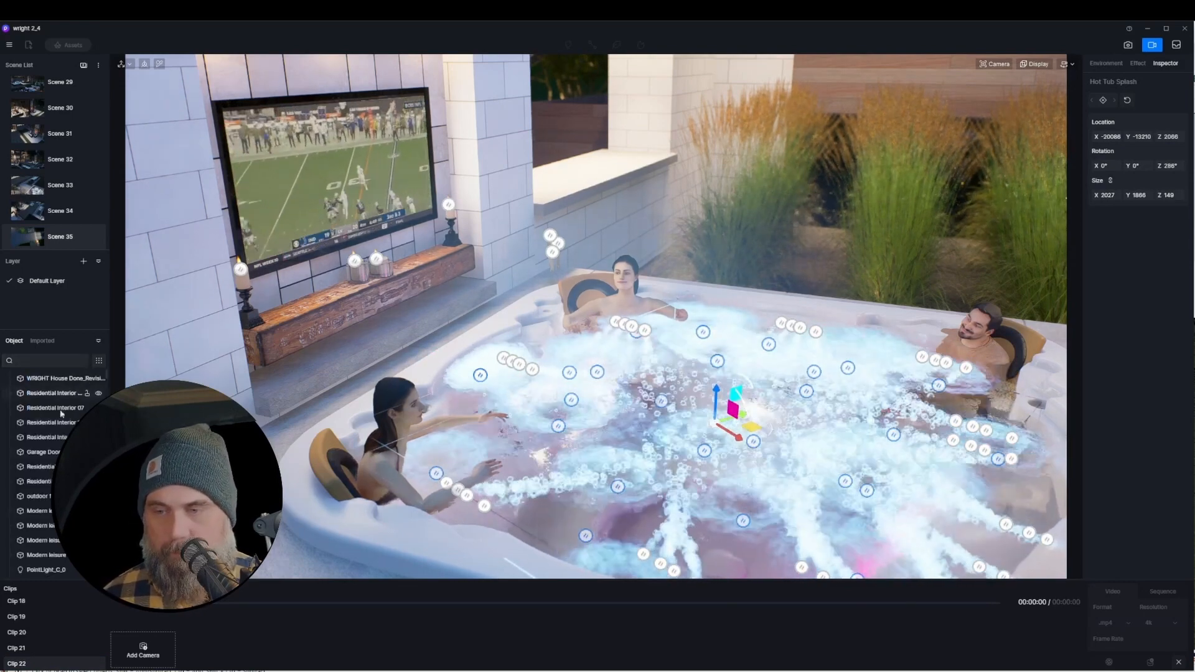
key("BackSpace")
key("BackSpace")
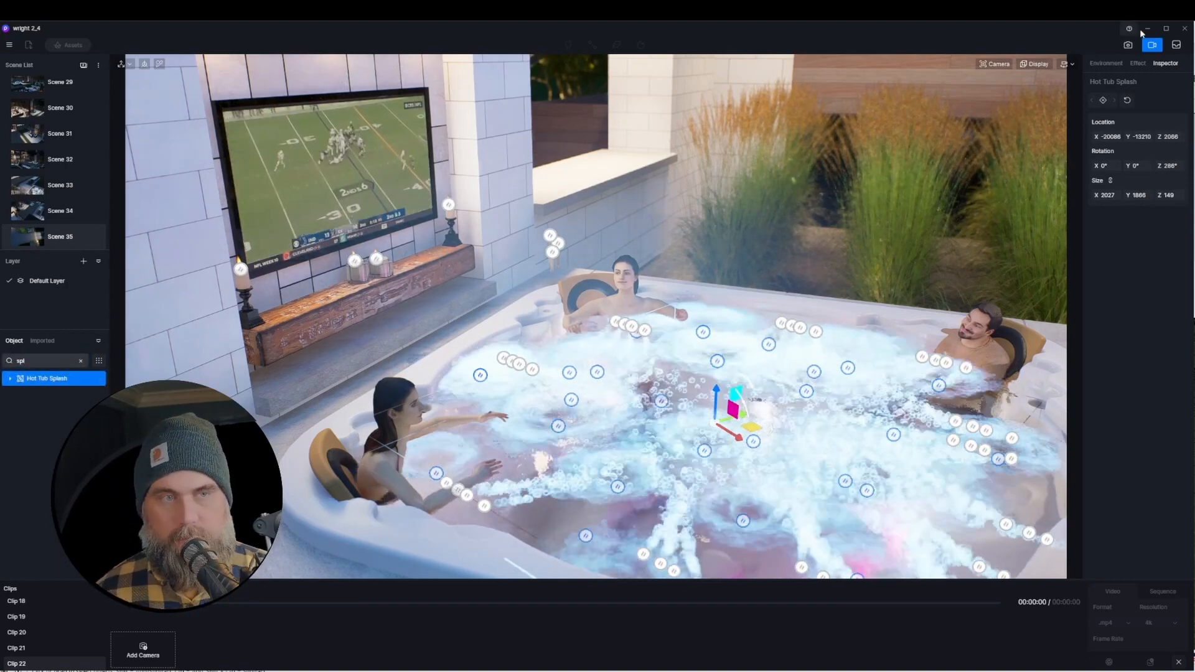
- Try to rotate the Hot Tub Splash group to 162° about the Z axis
right_click_drag(738, 366, 708, 382)
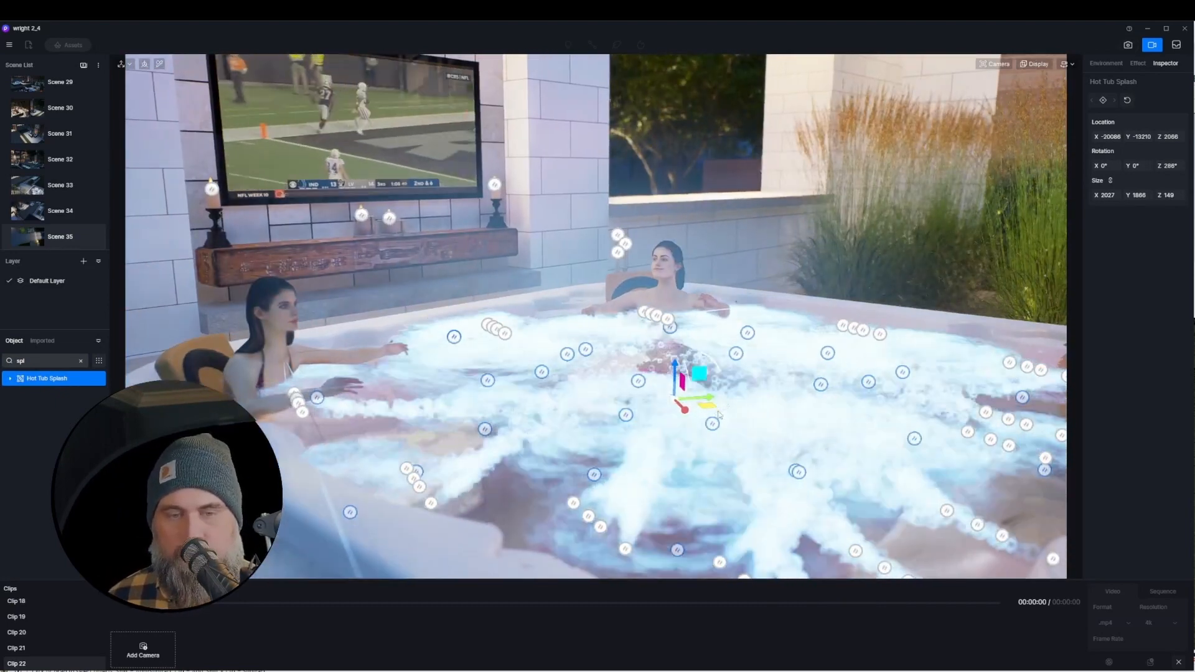
left_click_drag(676, 404, 732, 339)
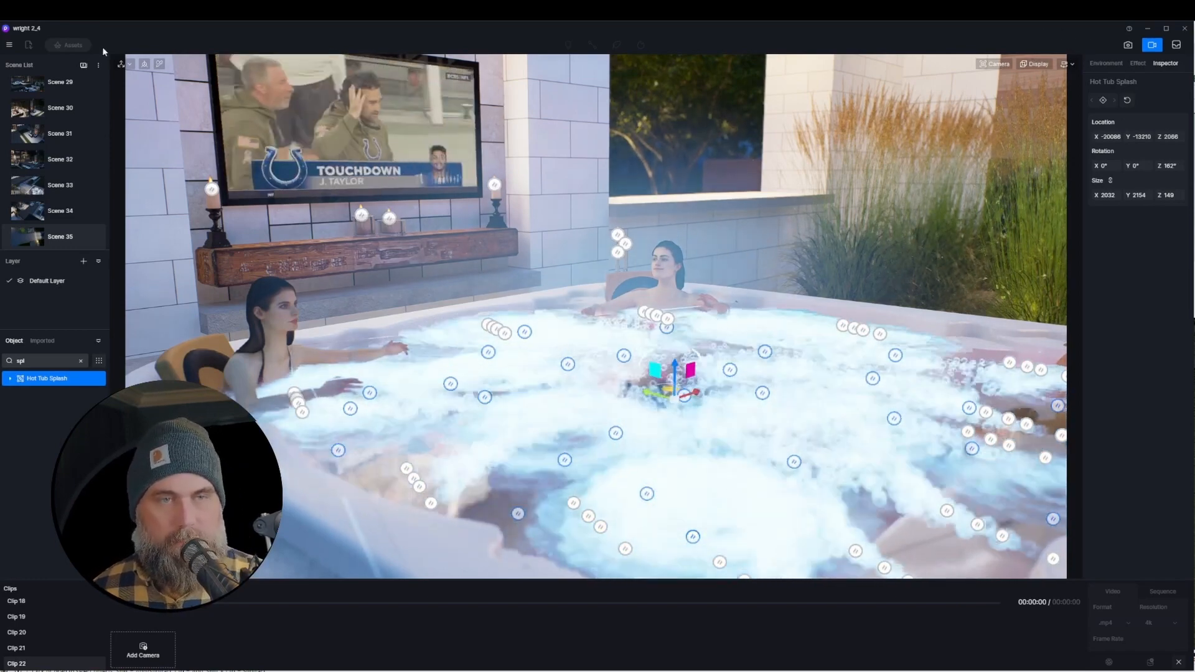
- Exit video mode and browse the online particle assets for the water splash effects
left_click(1178, 662)
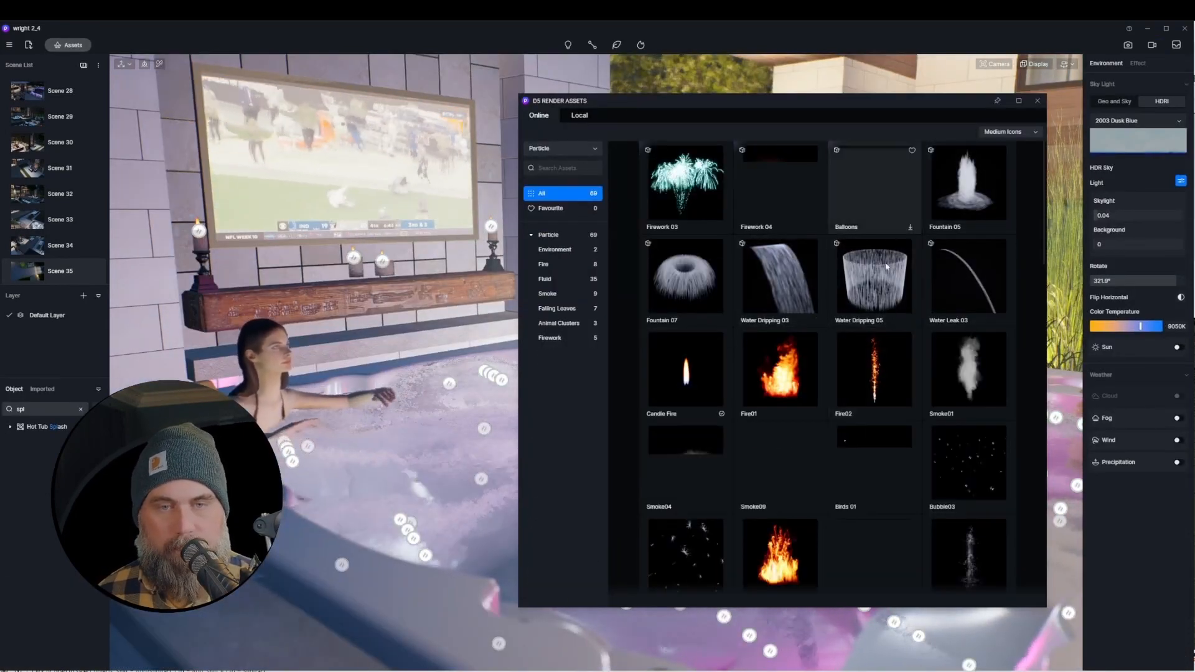
scroll(886, 267, "down", 5)
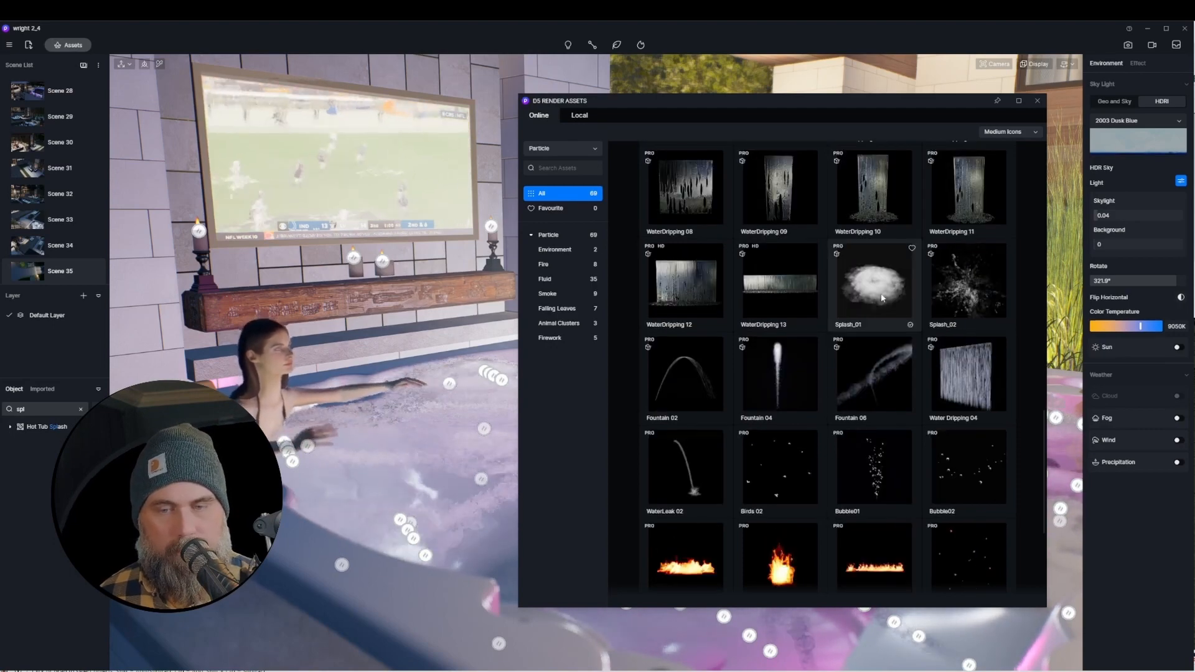
left_click(1035, 102)
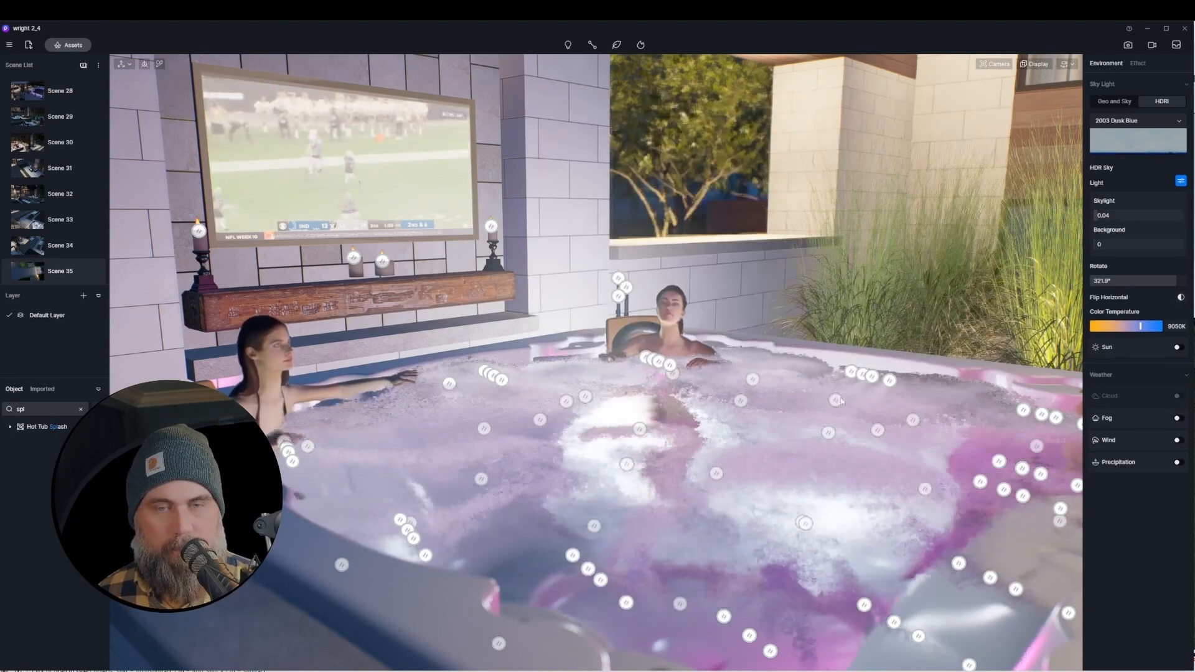
- Set the preview quality to Precise with the whole hot tub in view
scroll(772, 396, "down", 5)
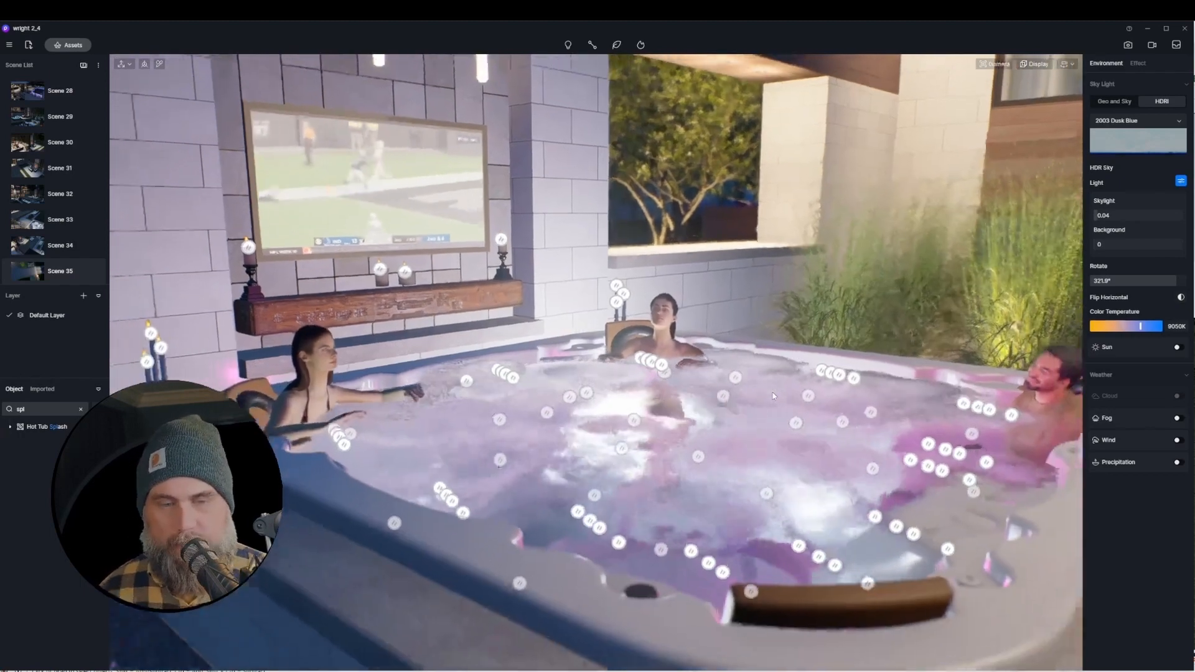
left_click(1016, 161)
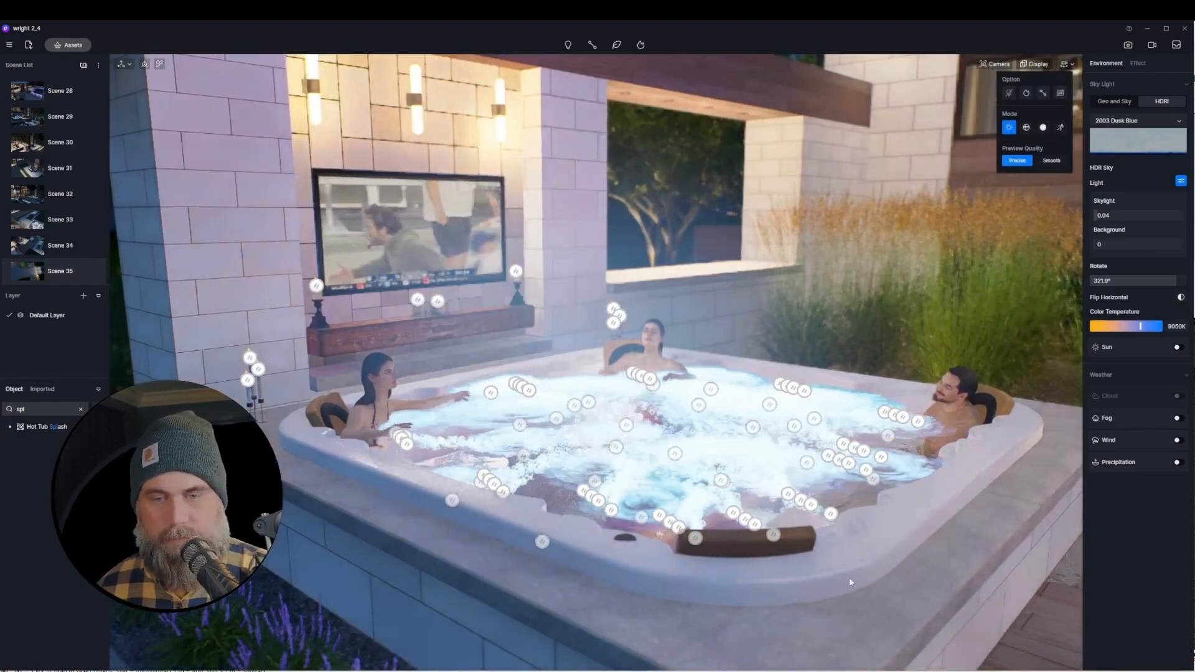
scroll(845, 540, "up", 2)
middle_click_drag(815, 520, 749, 508)
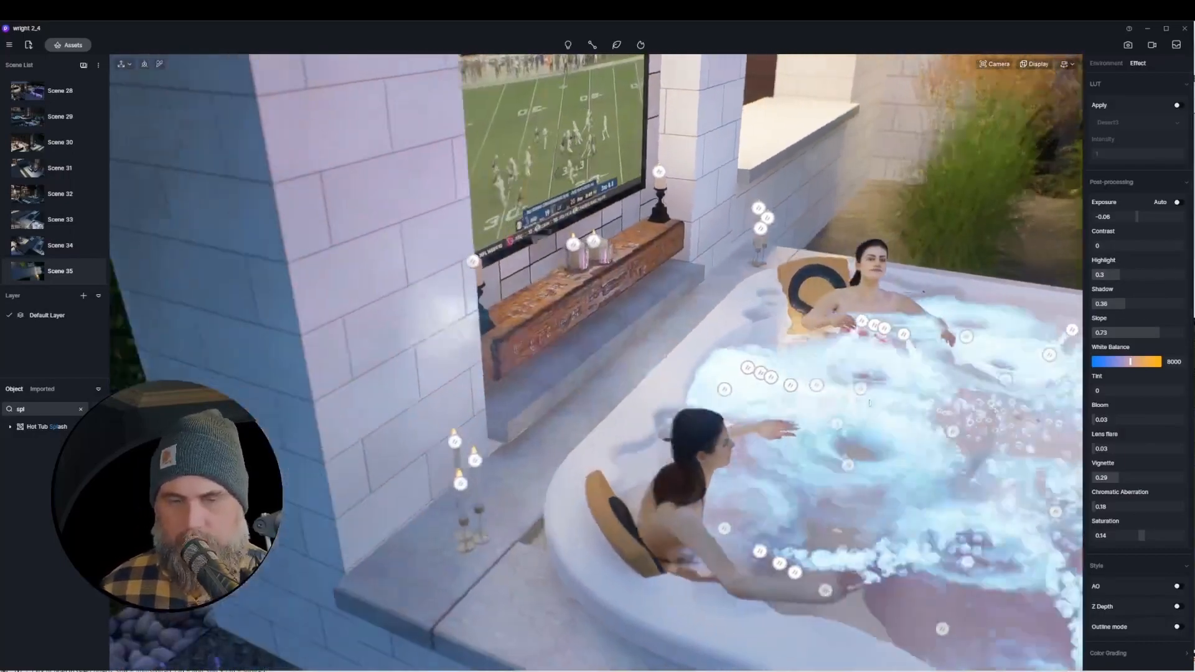
- Examine the hot tub at water level, moving the camera sideways past the wall toward the far seats
right_click_drag(869, 403, 996, 424)
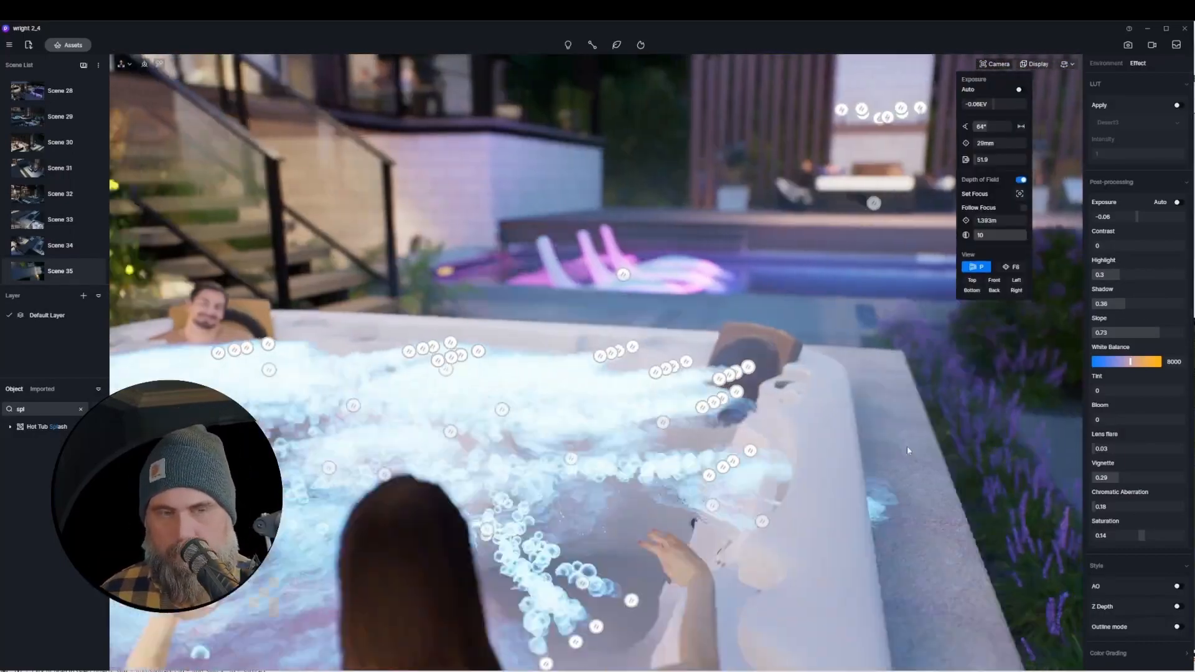
right_click_drag(906, 445, 916, 442)
key("a")
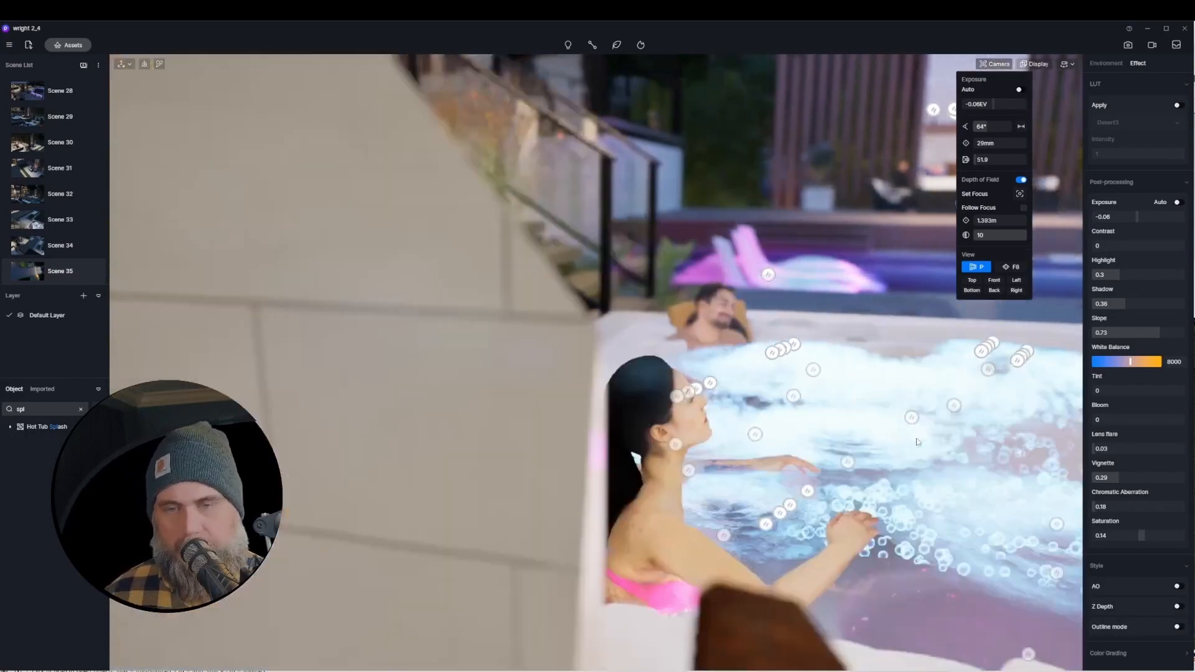
key("d")
key("d")
key("d")
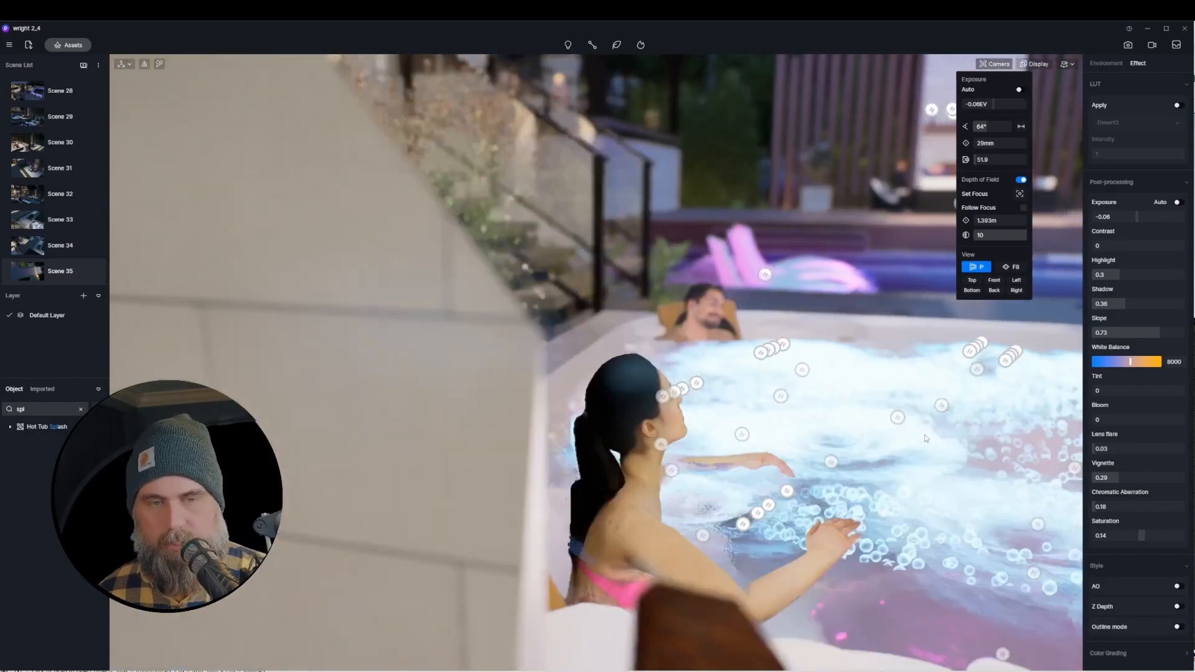
key("d")
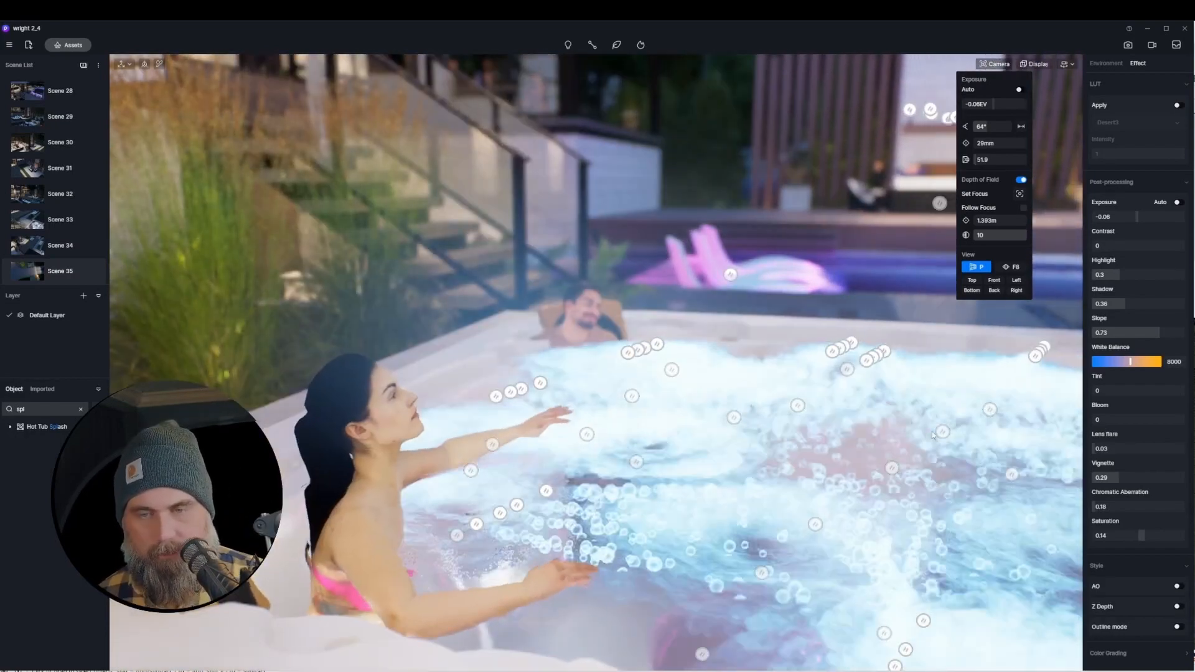
key("d")
key("d")
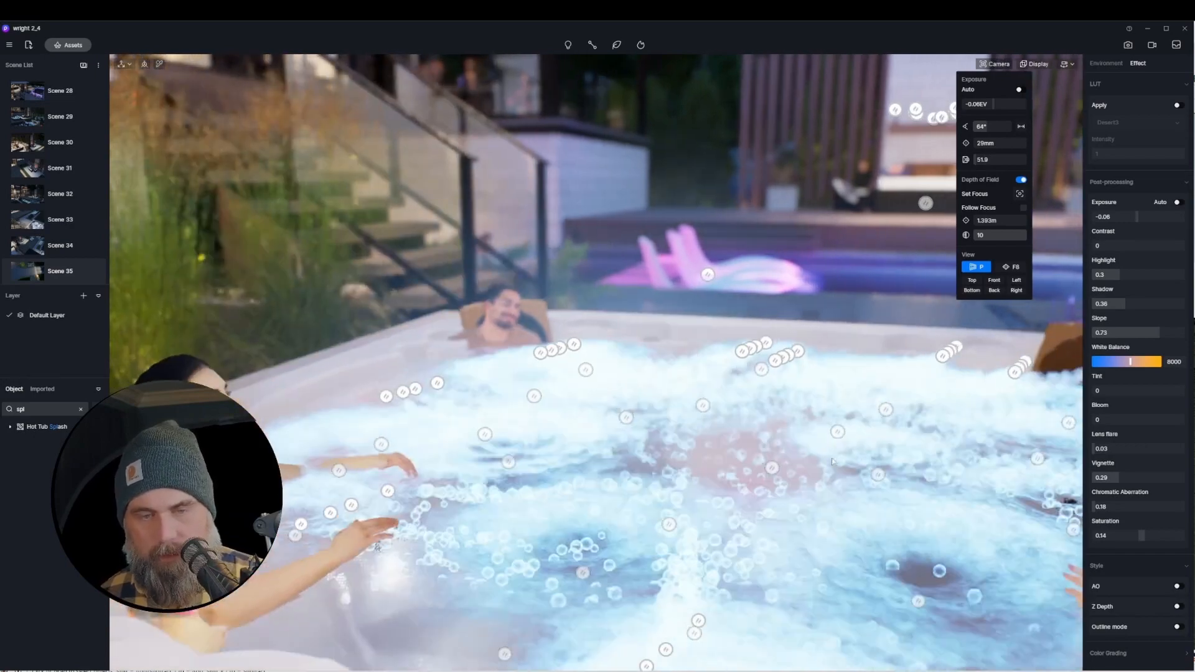
- Examine the hot tub from its candle corner, sliding the camera back and forth behind the block wall
right_click_drag(860, 457, 401, 485)
key("s")
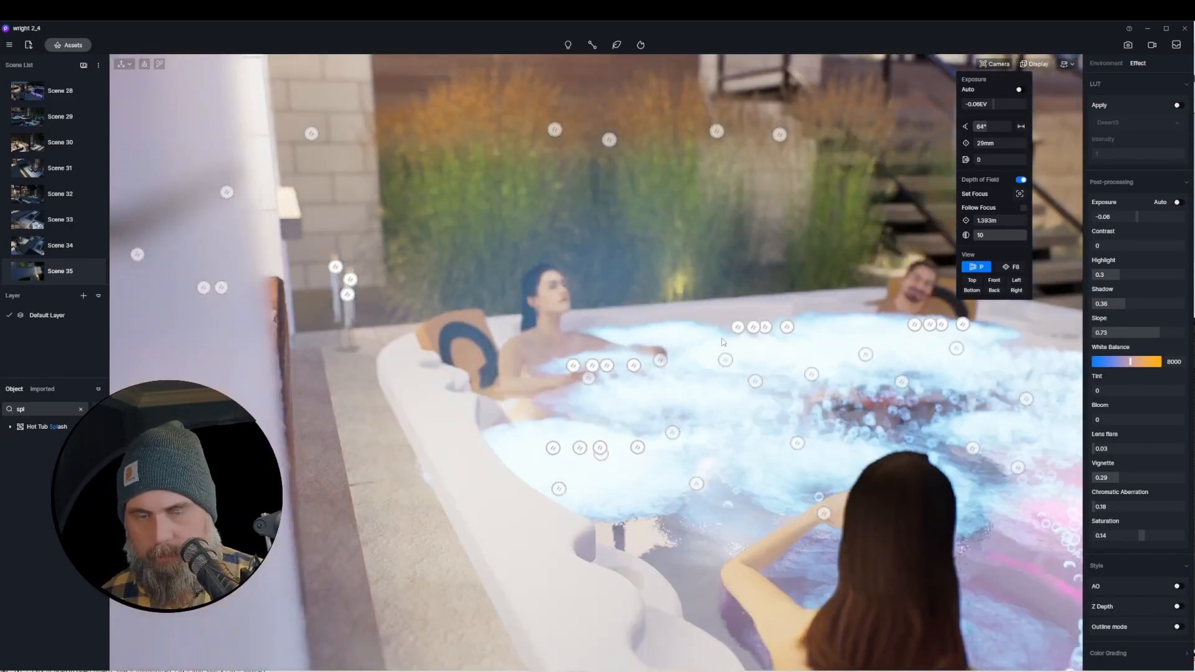
key("s")
key("a")
key("a")
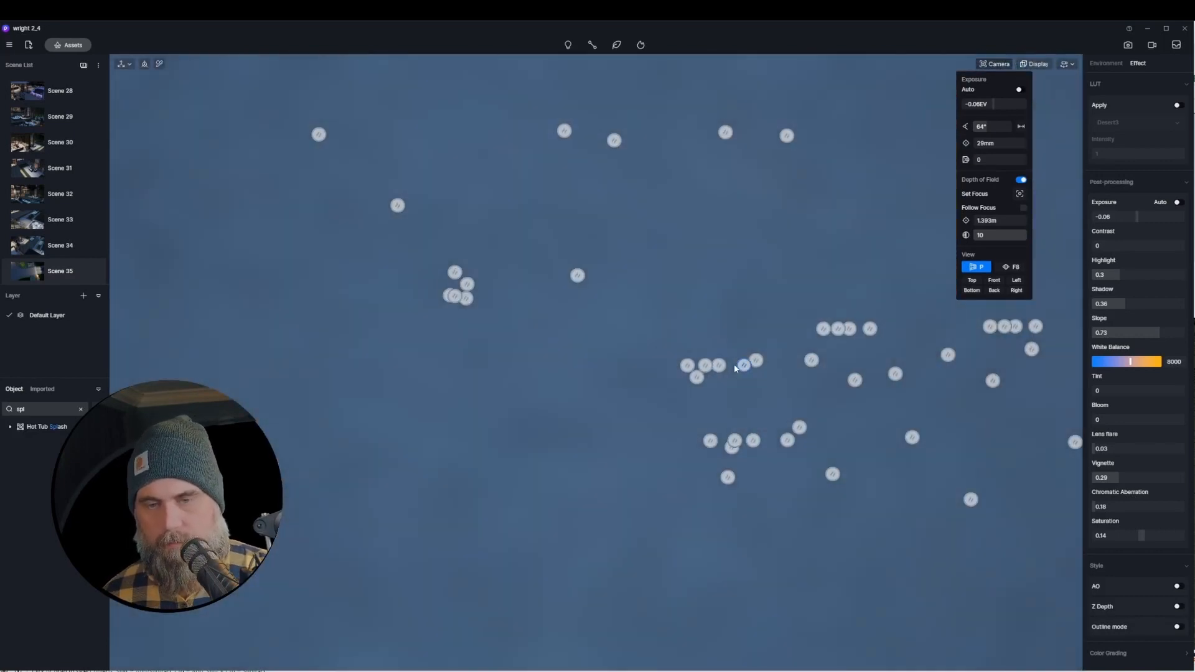
key("s")
key("a")
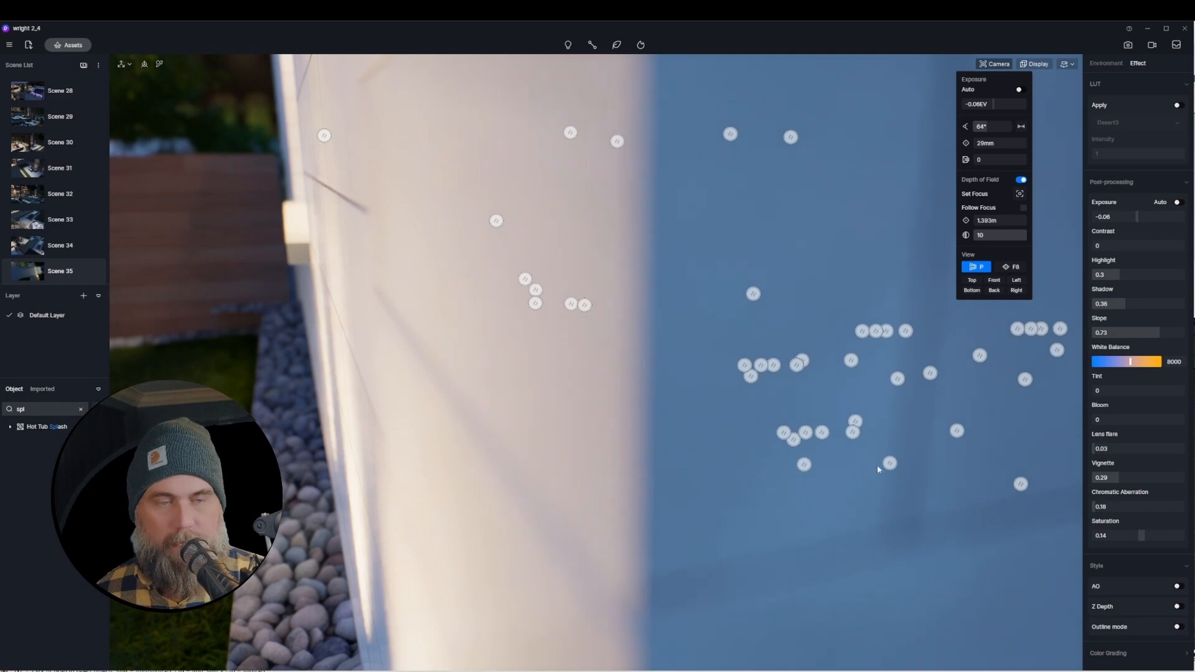
key("d")
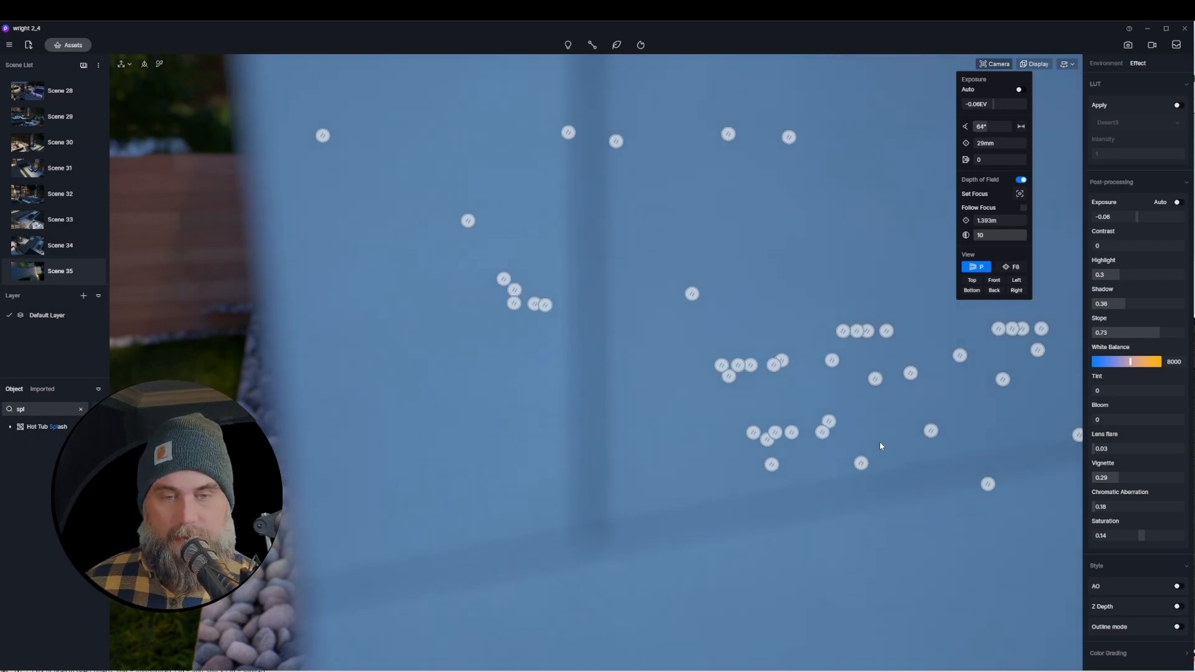
key("d")
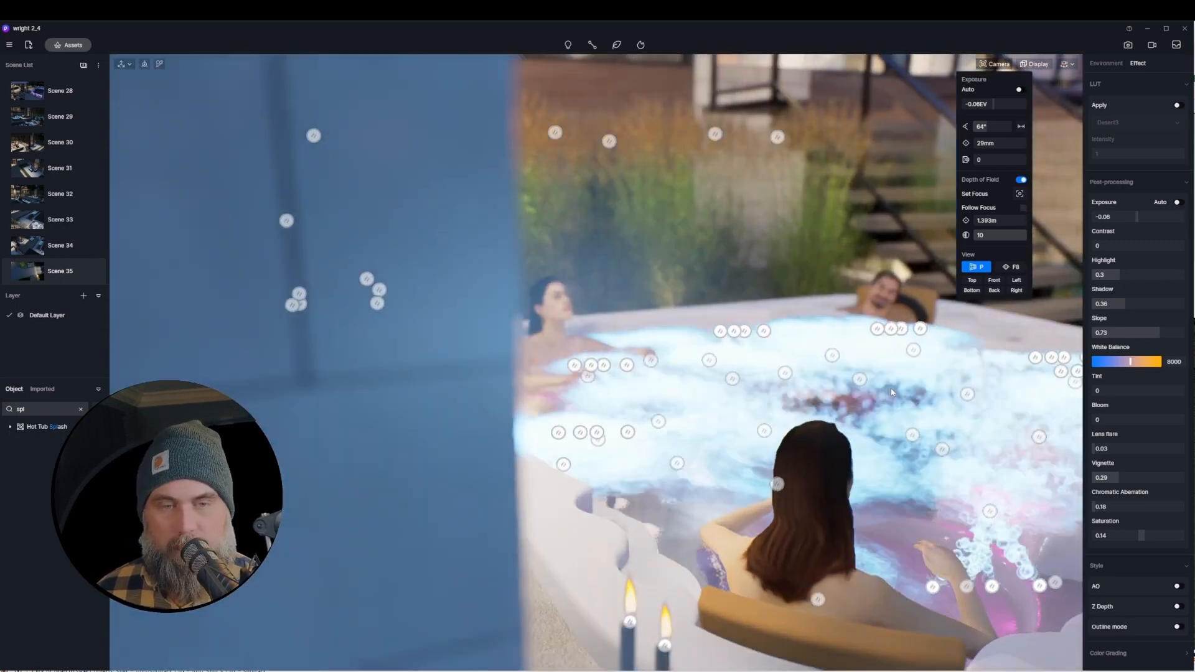
key("d")
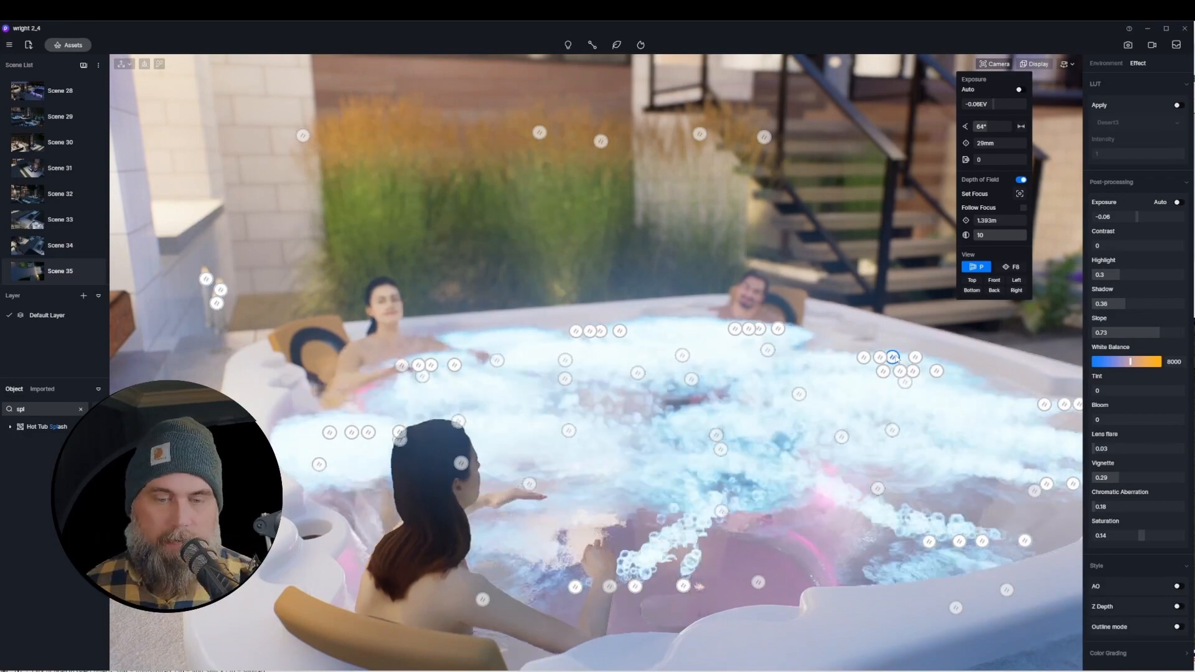
key("a")
key("a")
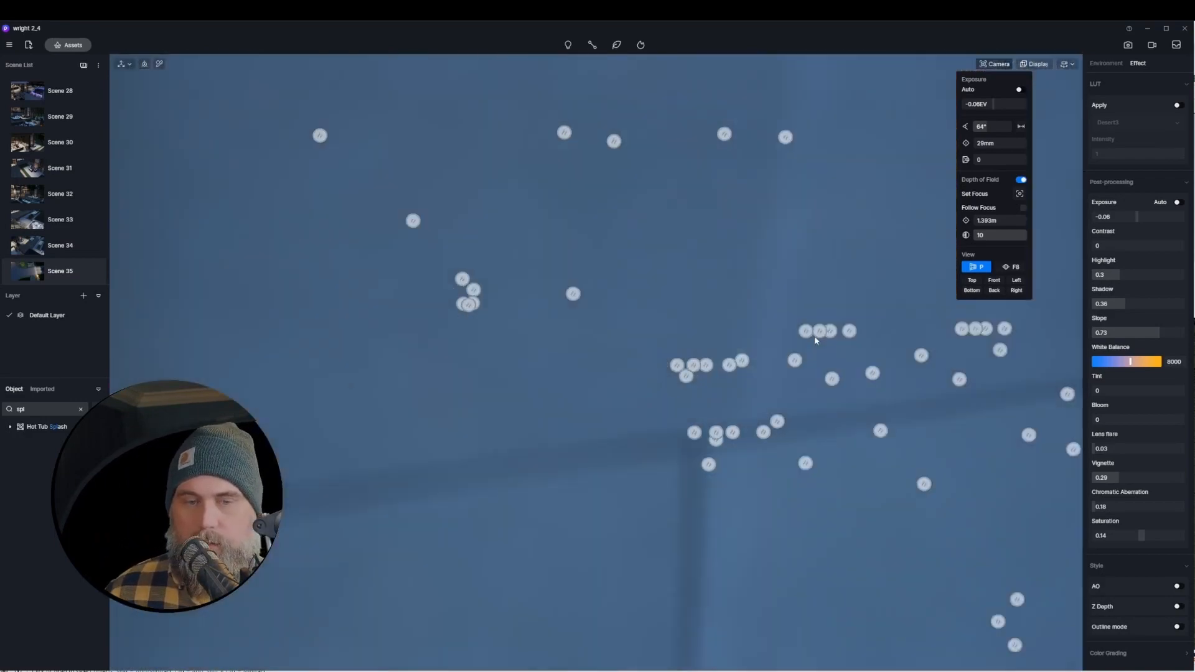
key("d")
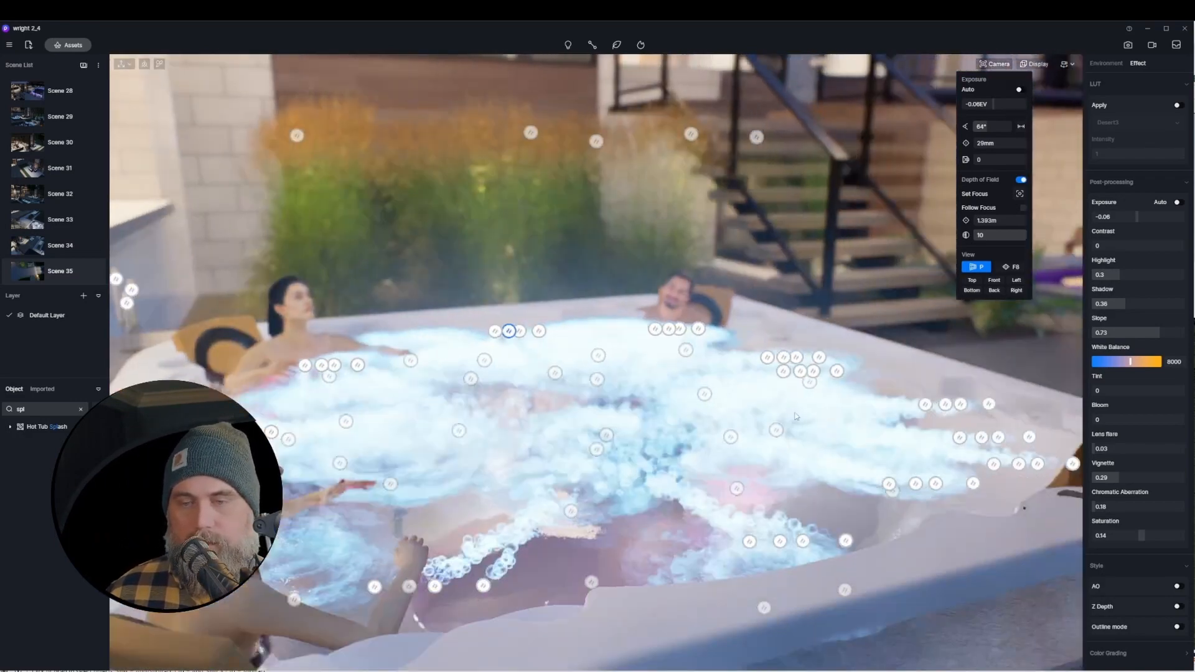
key("d")
- Reframe the hot tub from beside the block wall and set the depth-of-field focus on the bathers
right_click_drag(797, 417, 646, 380)
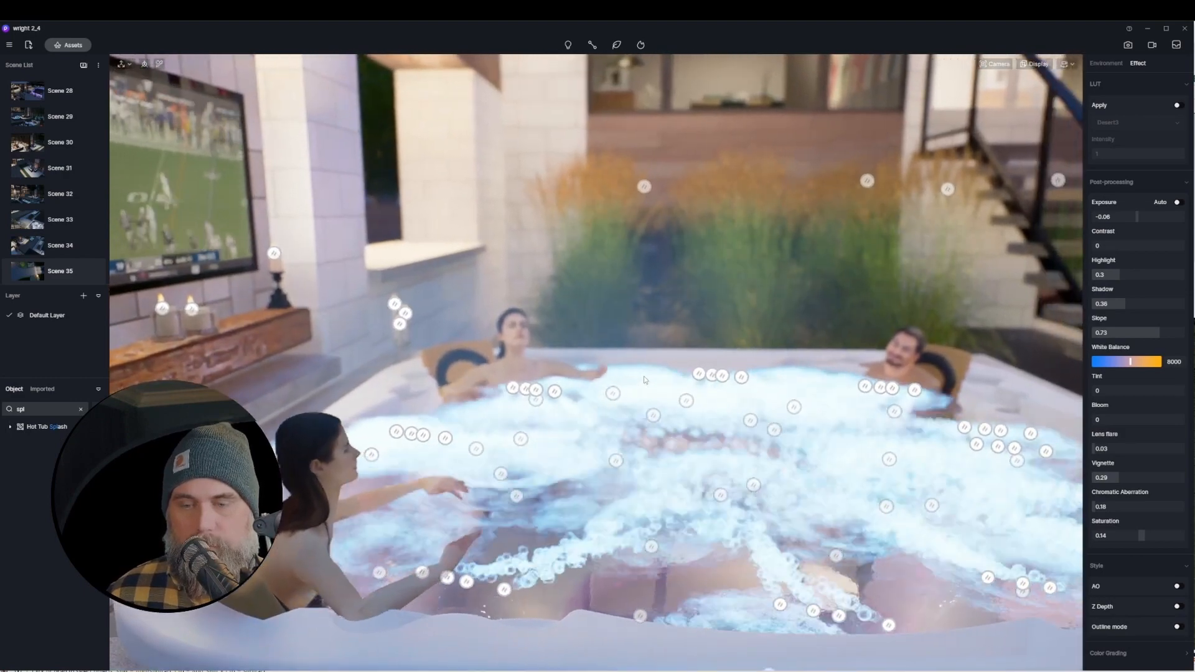
key("a")
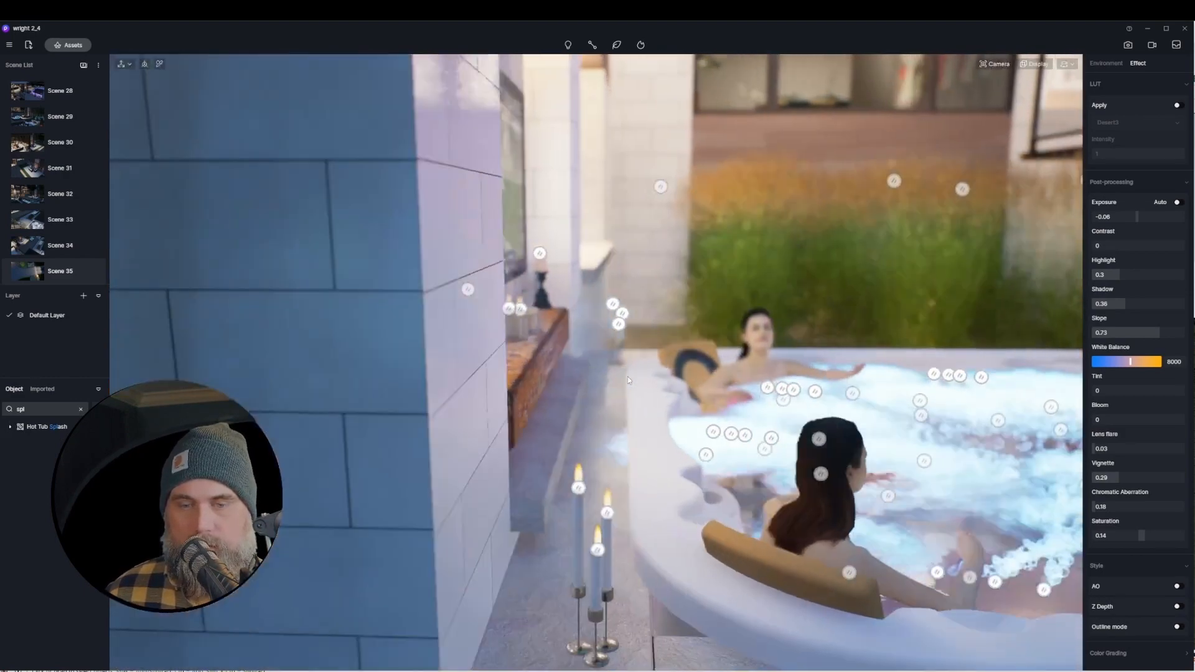
key("a")
mouse_move(995, 64)
left_click(995, 306)
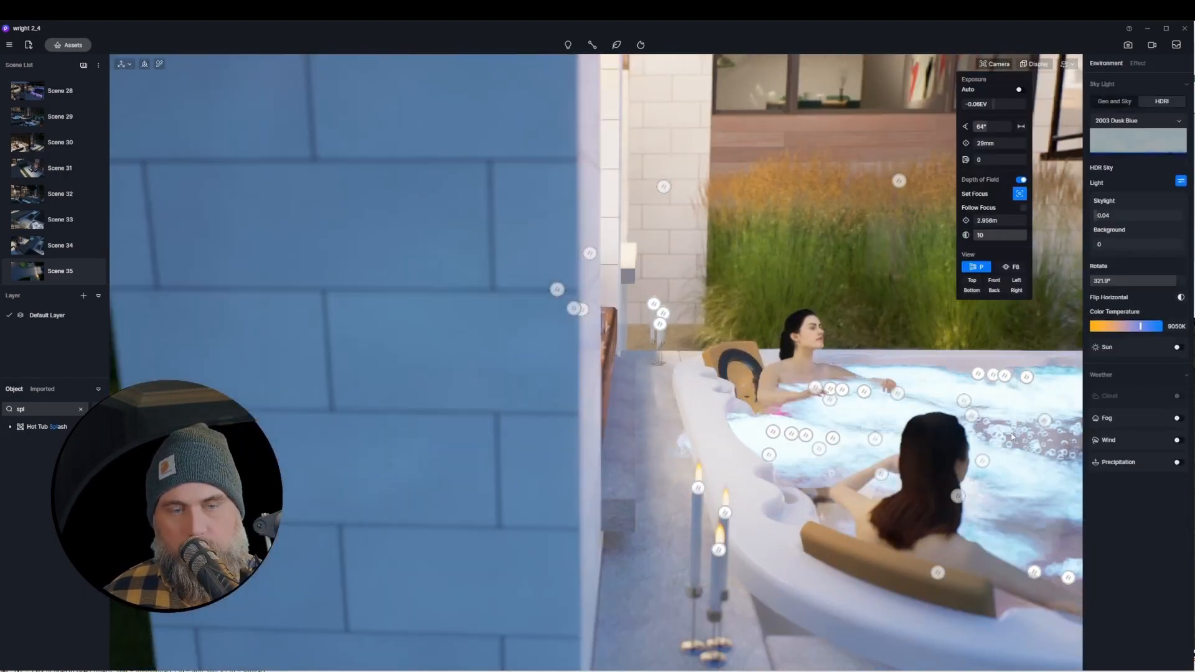
key("a")
key("a")
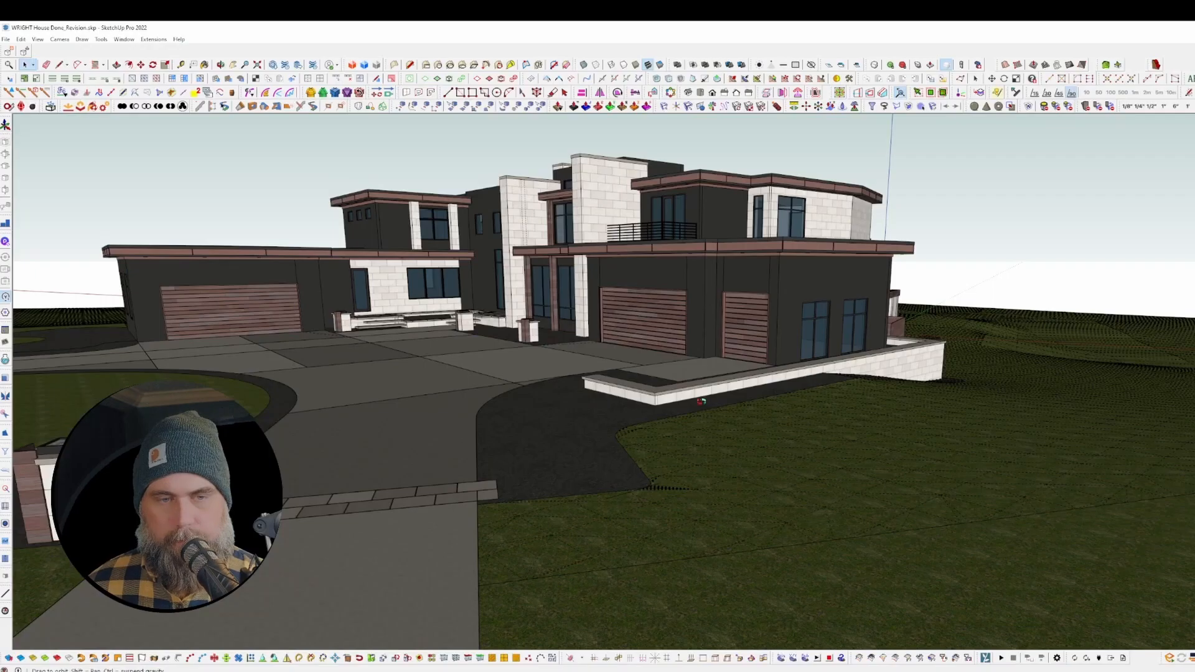
mouse_move(871, 535)
middle_mouse_down()
mouse_move(1021, 552)
mouse_move(1167, 507)
mouse_move(939, 512)
middle_mouse_up()
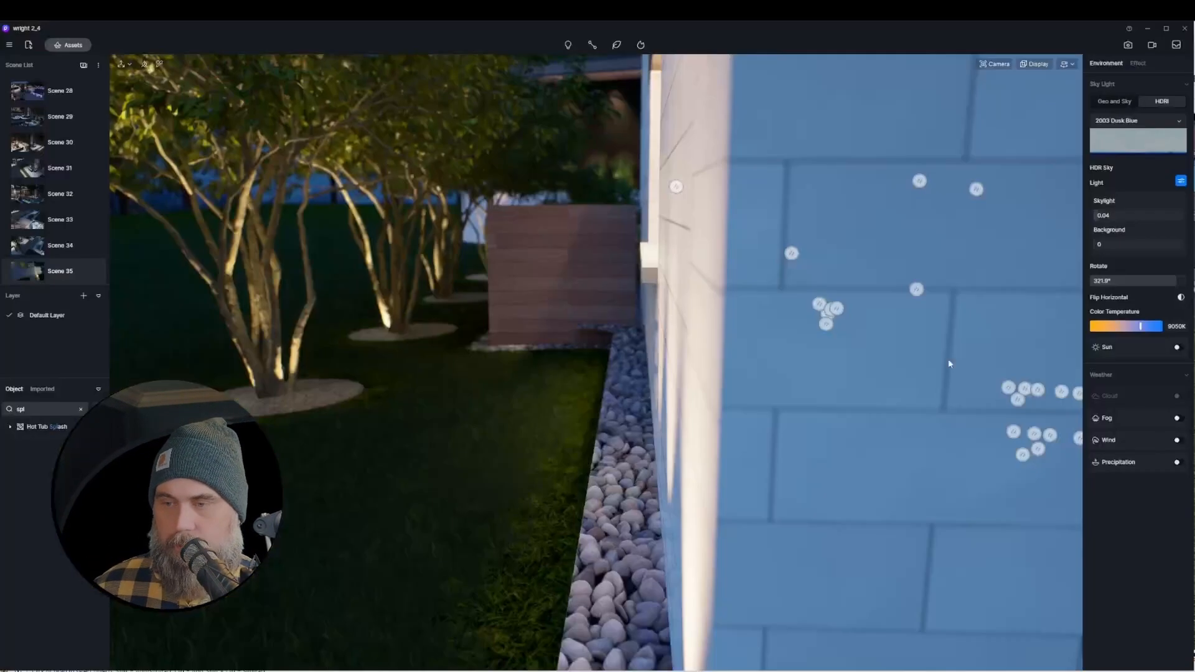
left_click(685, 315)
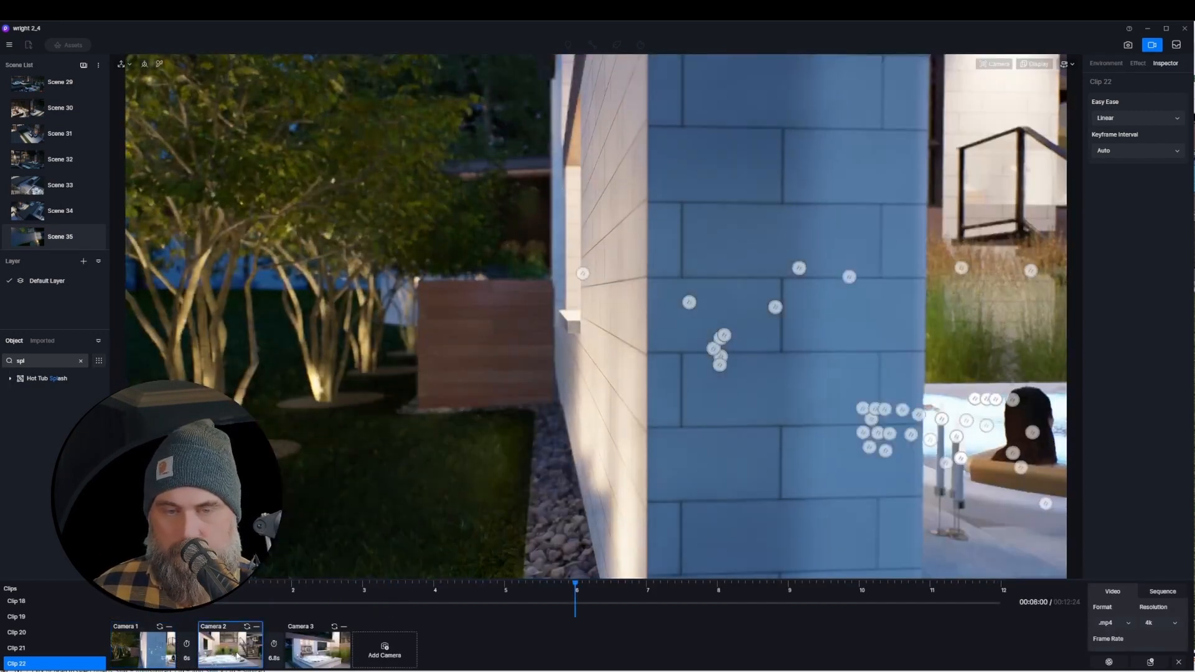
- Focus Camera 2 of Clip 22 on the hot tub bathers, with a depth-of-field distance of 3.138 m
left_click(236, 655)
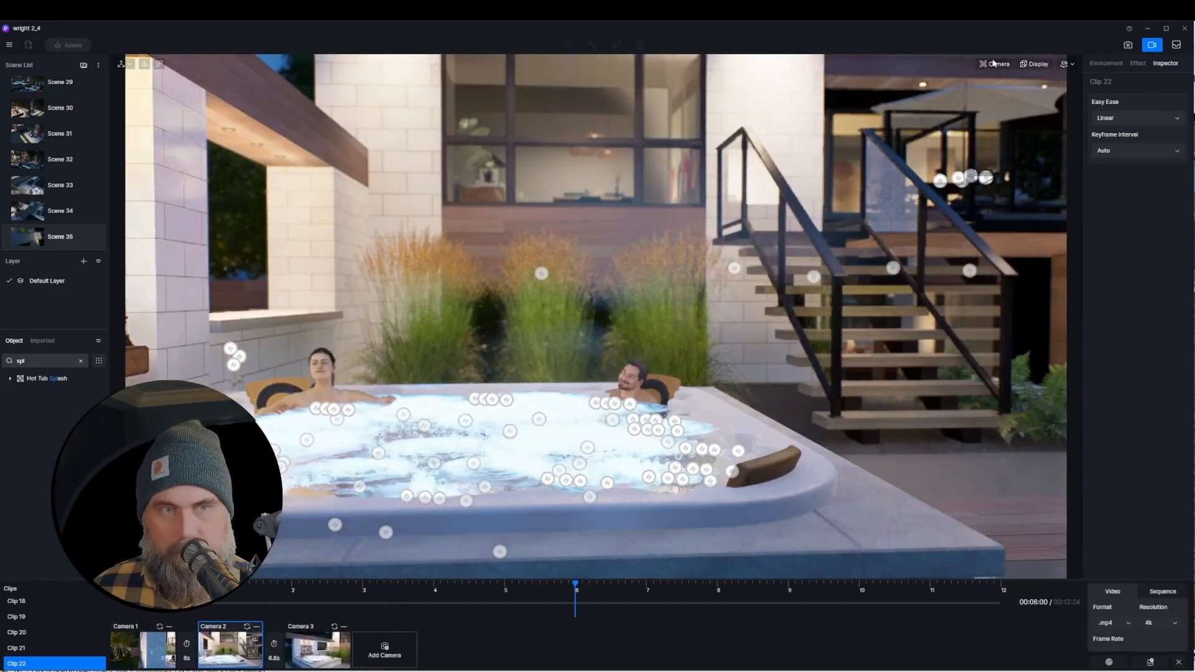
left_click(994, 63)
left_click(1018, 194)
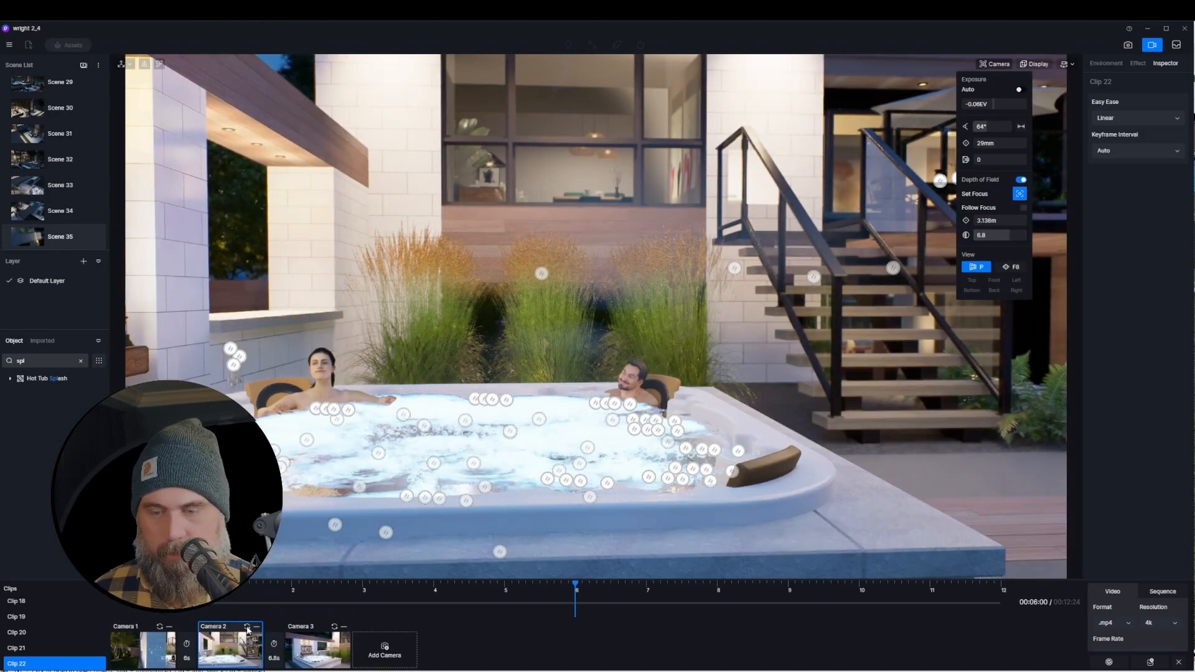
- Focus Camera 3's depth of field on the outdoor television and set the blur strength to 5.8
left_click(332, 665)
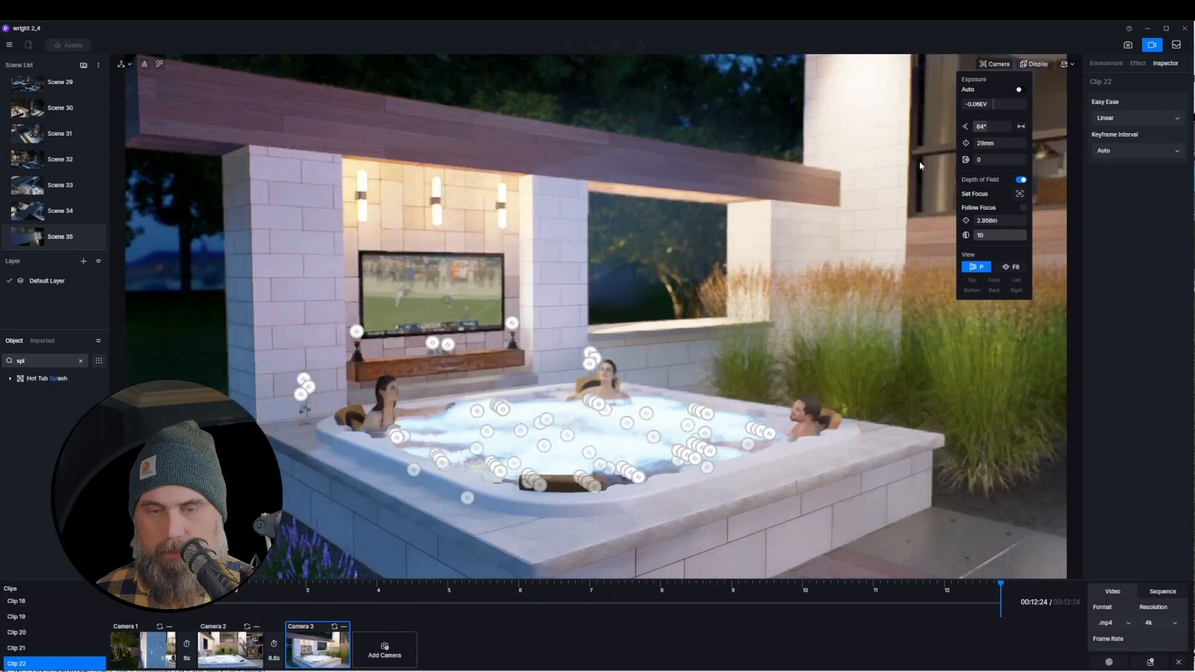
left_click(1019, 194)
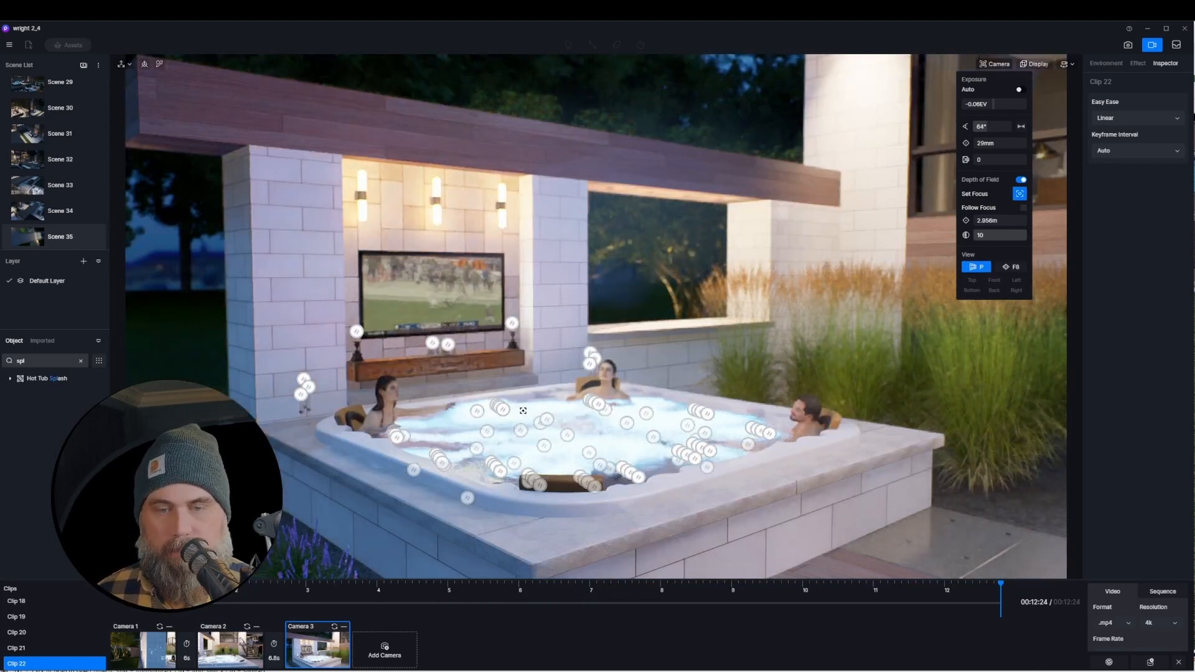
left_click(484, 320)
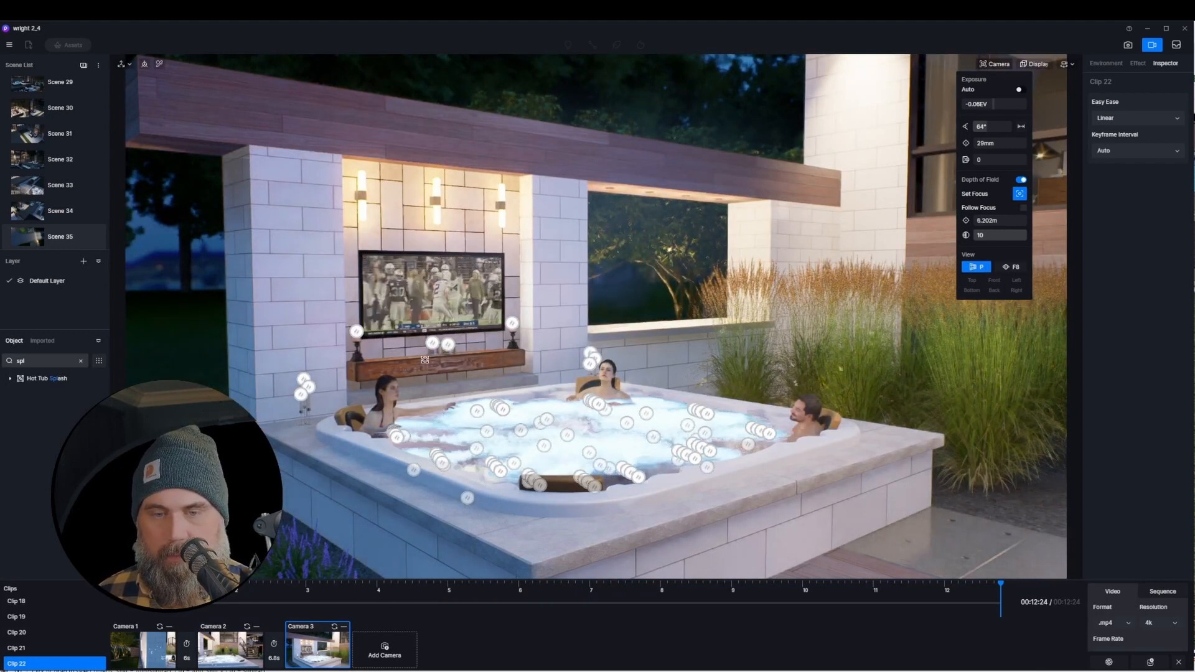
left_click_drag(1014, 236, 1007, 237)
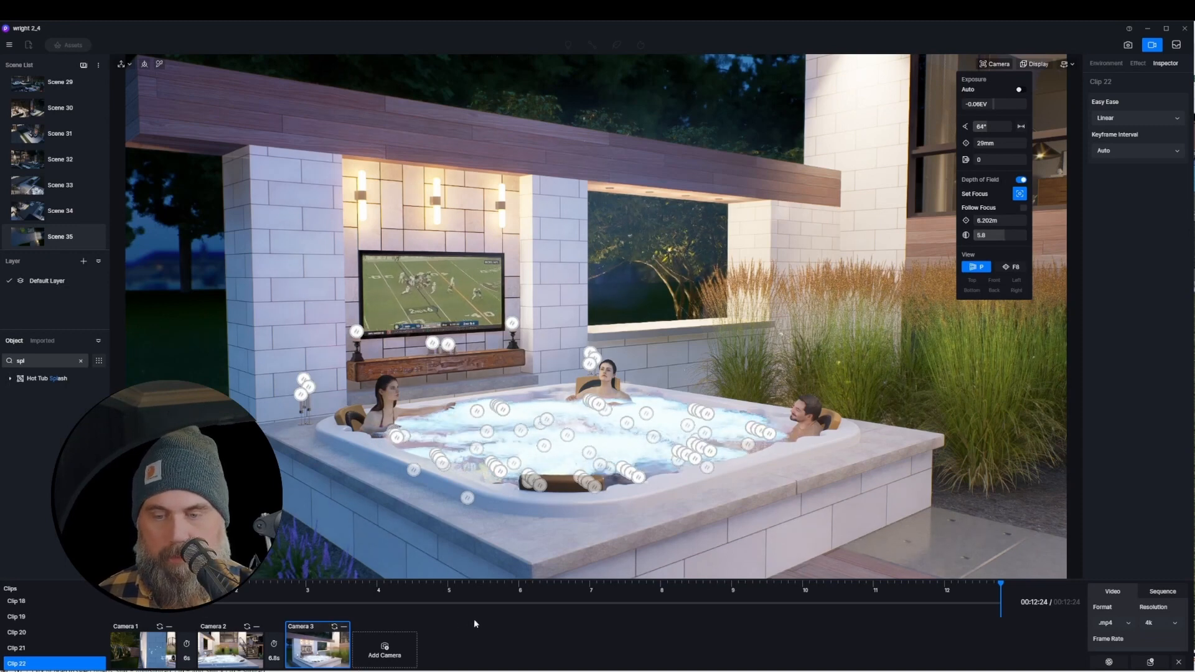
- Set the Hot Tub Splash group's Z rotation to 0 at Camera 1, the start of the clip
left_click(157, 650)
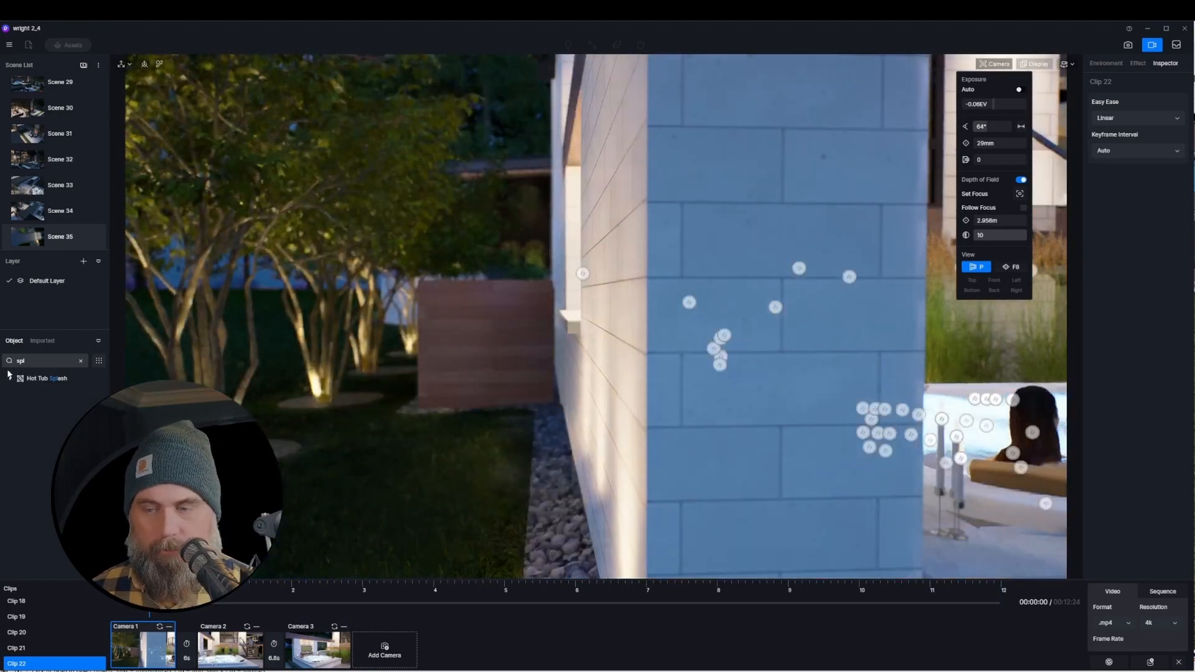
left_click(45, 377)
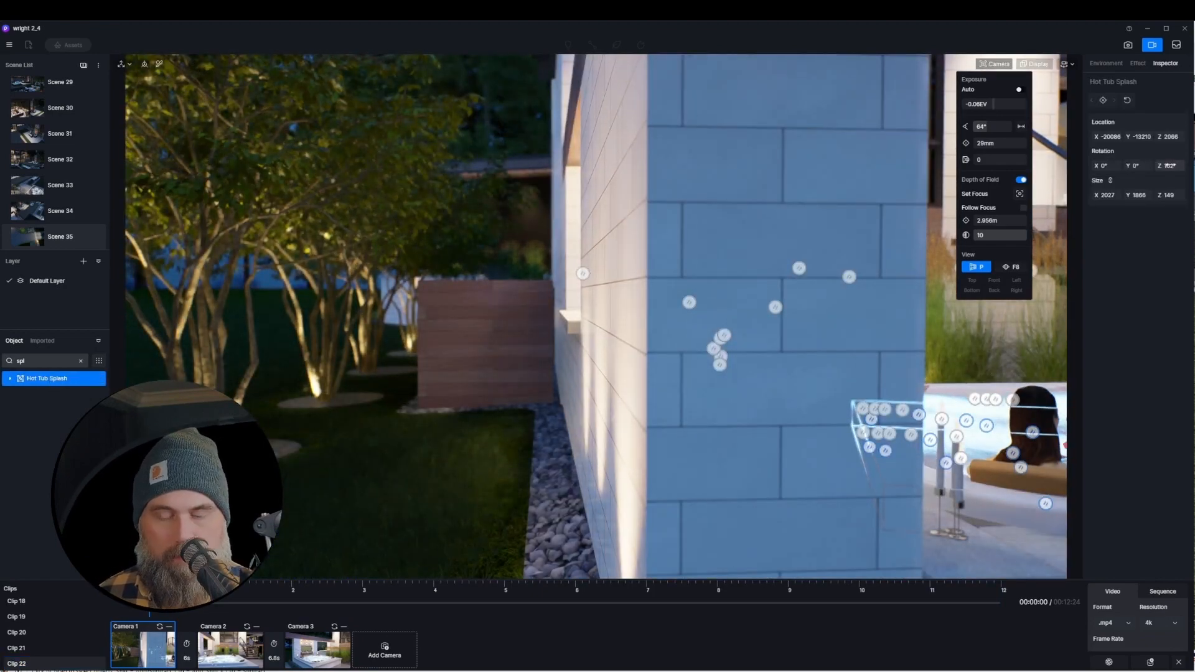
right_click_drag(883, 290, 1113, 298)
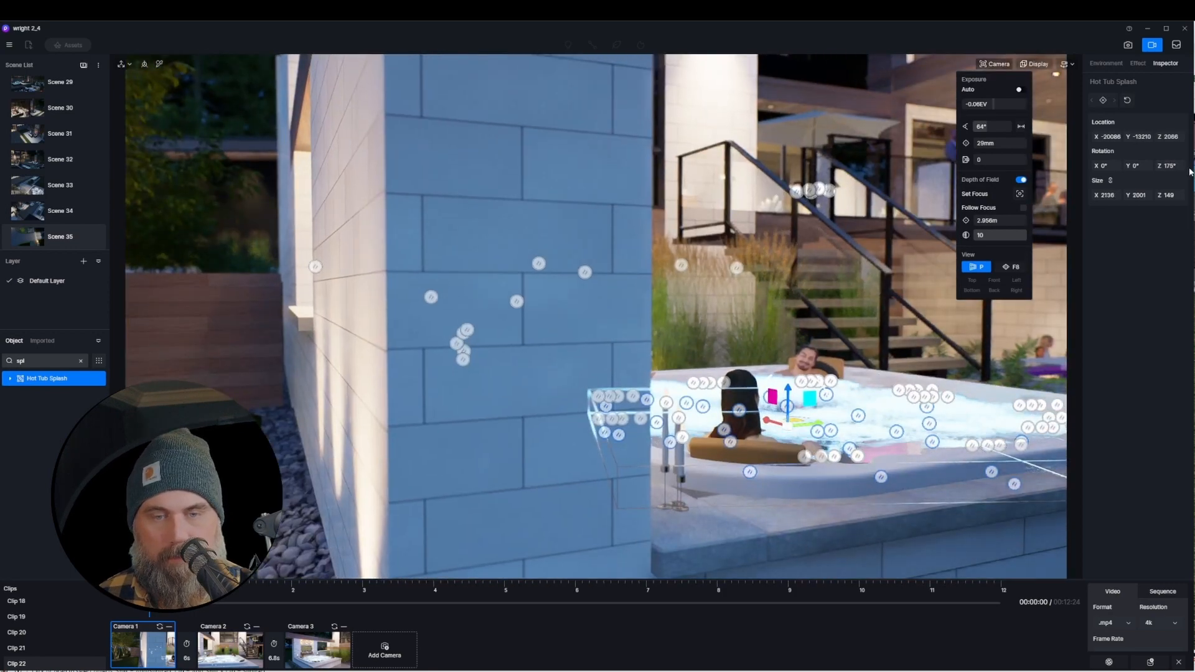
left_click(1170, 166)
type("0")
key("Return")
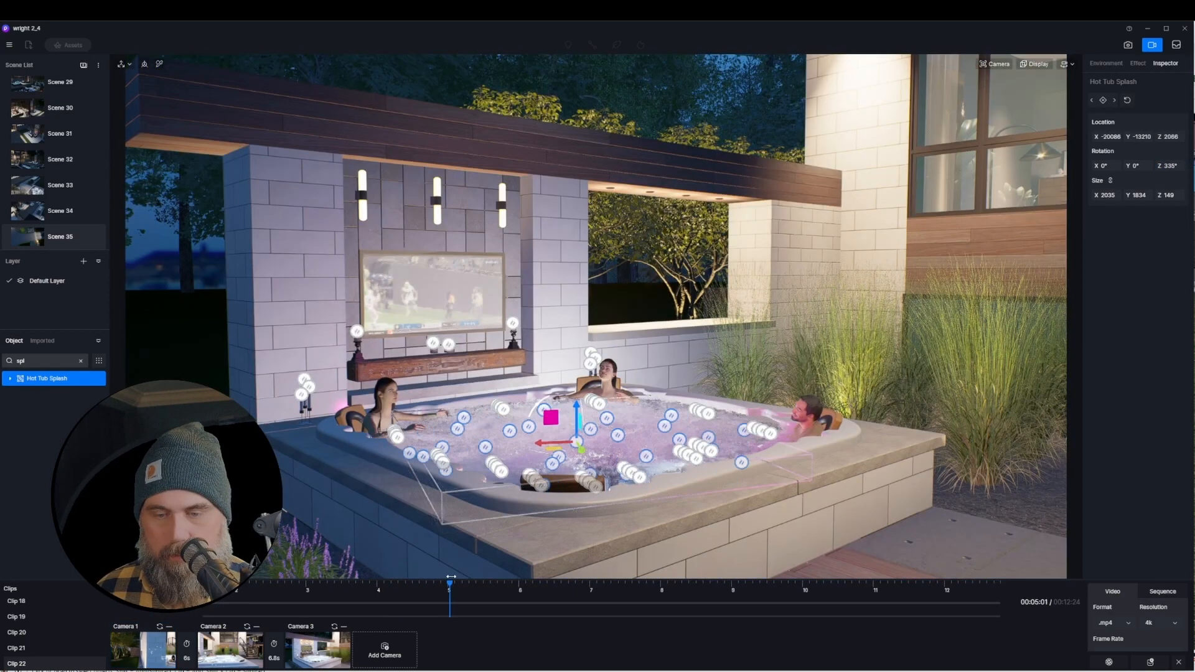
- Keyframe the Hot Tub Splash at 00:04:01 and at 00:08:00, with a Z rotation of 251° at the second keyframe
left_click_drag(450, 577, 378, 582)
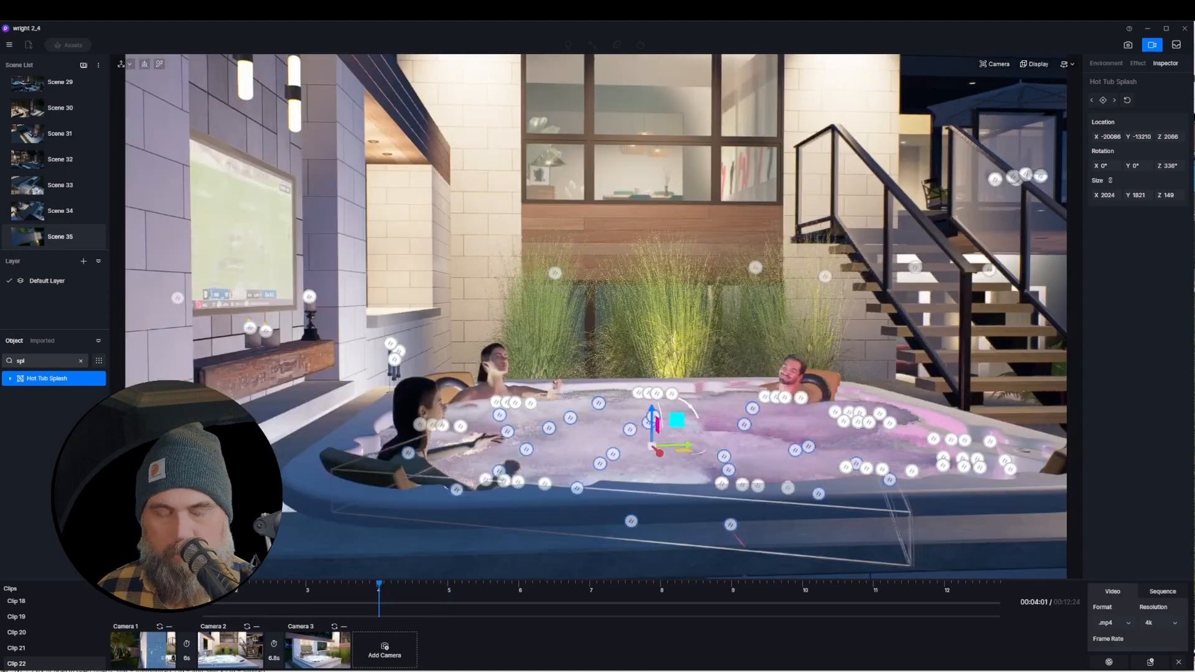
left_click(1103, 101)
left_click_drag(473, 588, 661, 585)
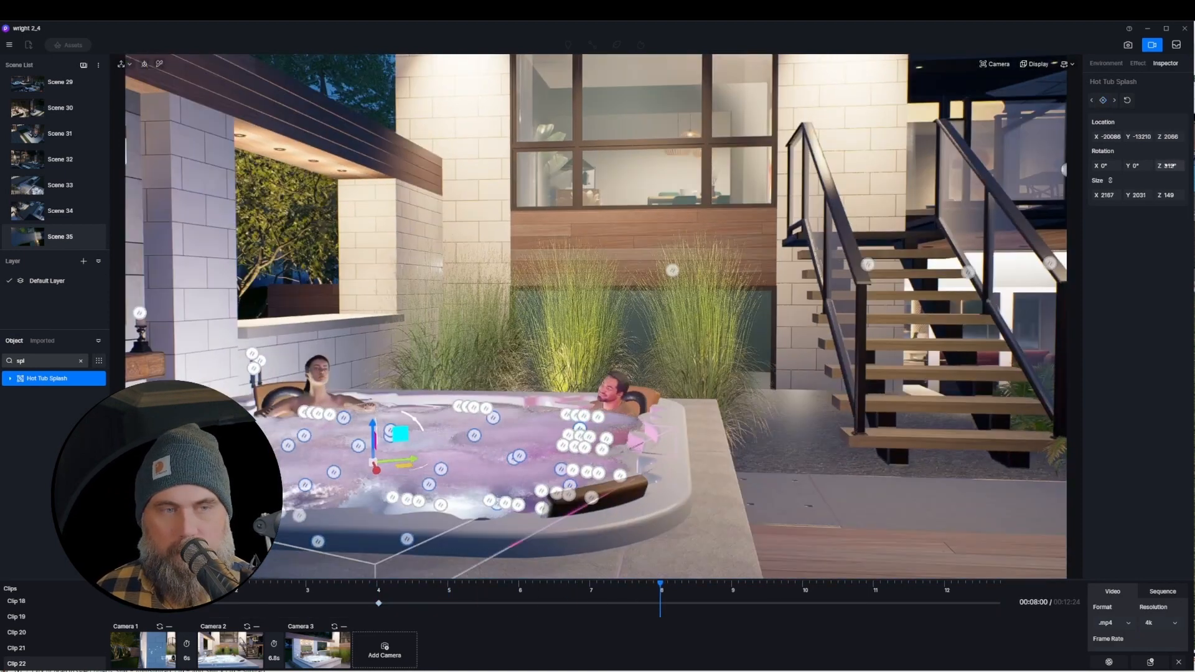
left_click_drag(1170, 165, 1189, 166)
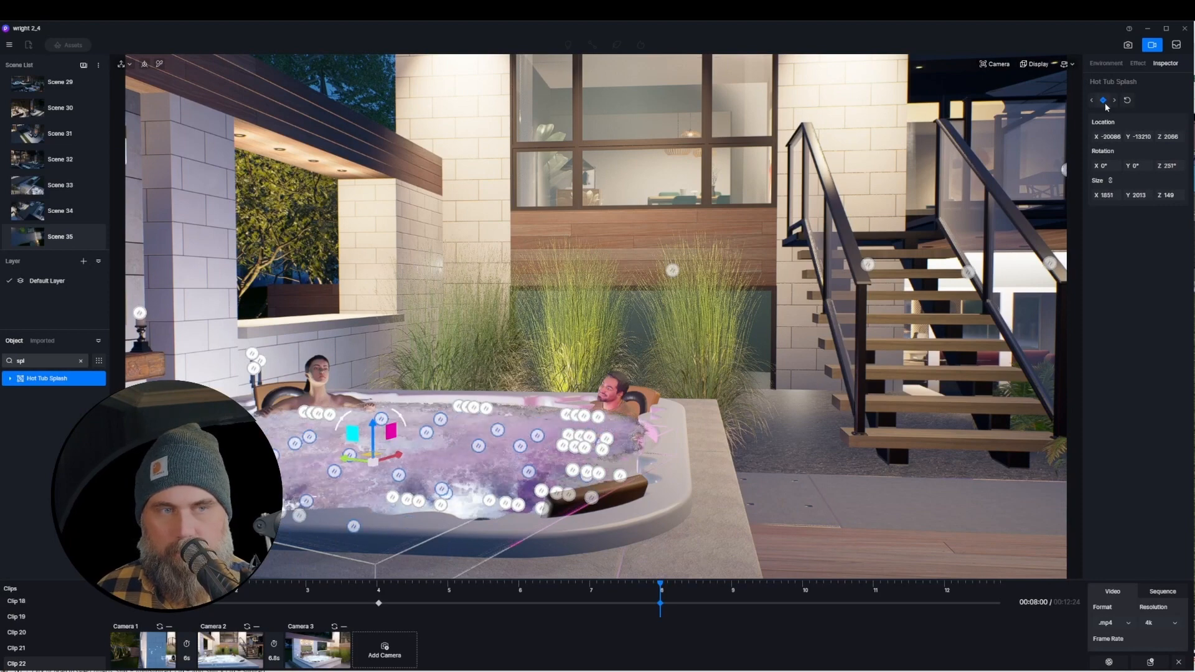
- Add more Hot Tub Splash rotation keyframes throughout the clip, including a Z rotation of 130° at 00:05:17
left_click_drag(723, 585, 999, 581)
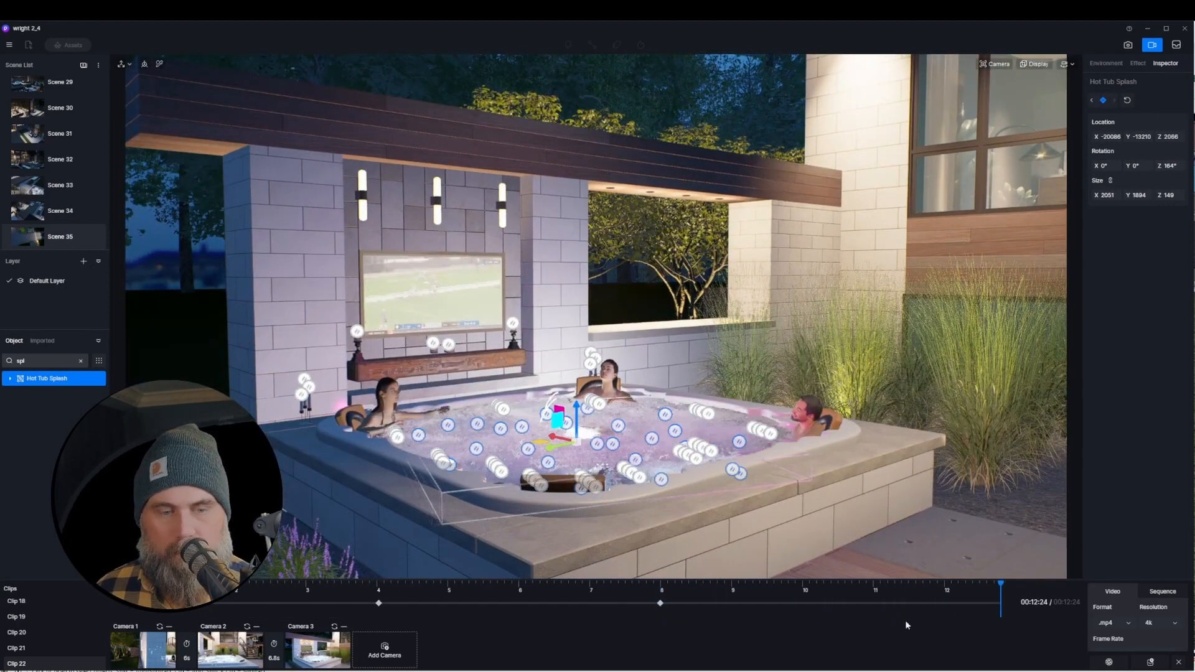
left_click_drag(993, 585, 547, 584)
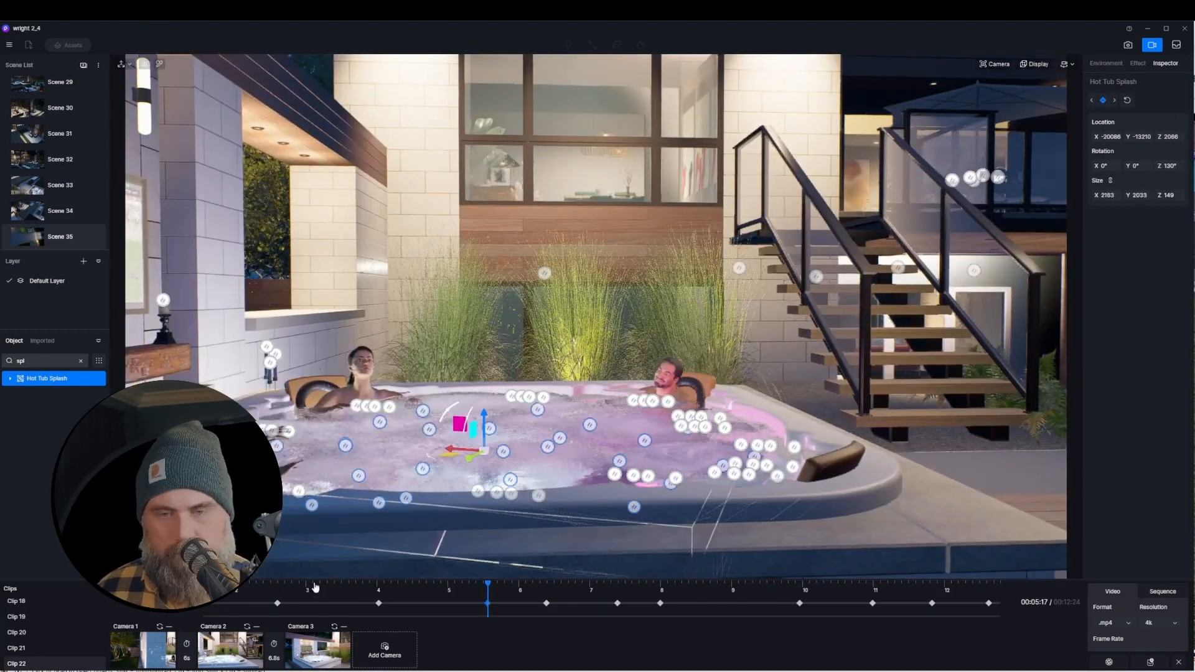
left_click(315, 587)
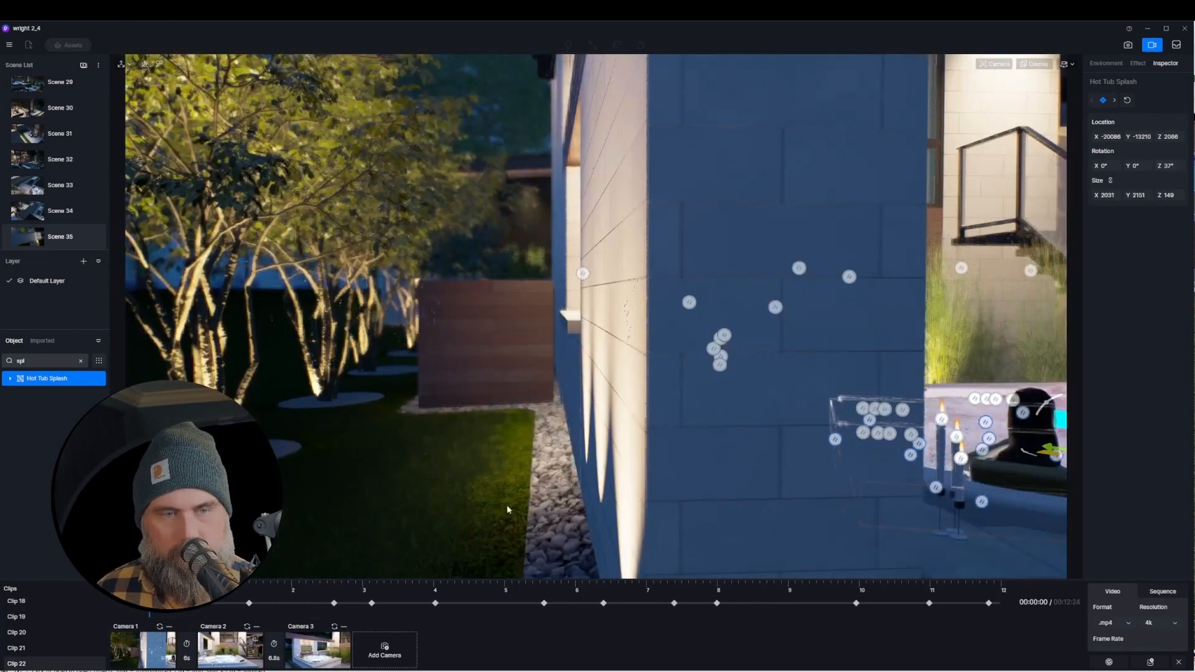
- Preview the splash animation and hide the light and effect markers at 00:04:13
key("space")
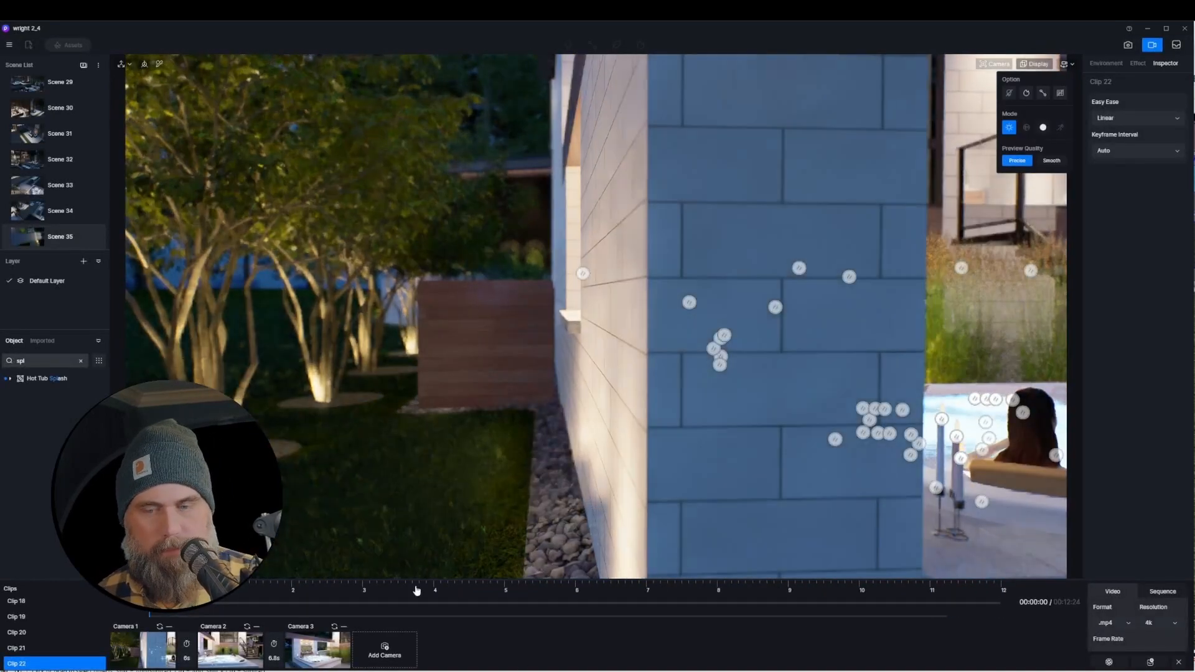
left_click_drag(430, 586, 464, 587)
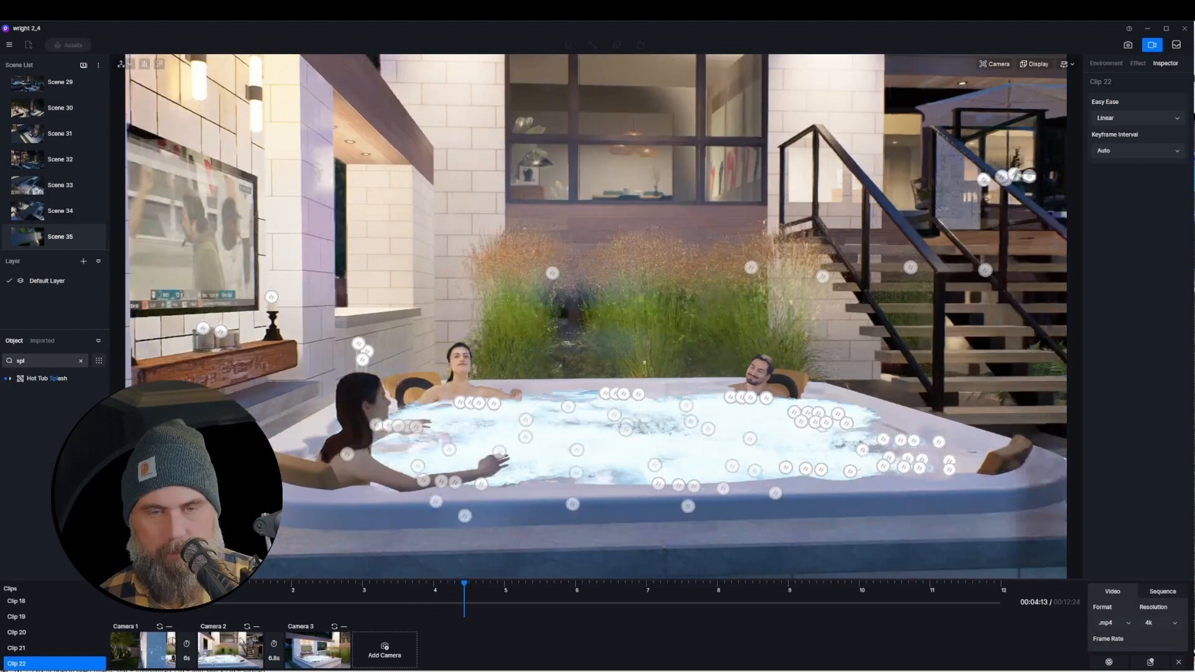
left_click(1034, 64)
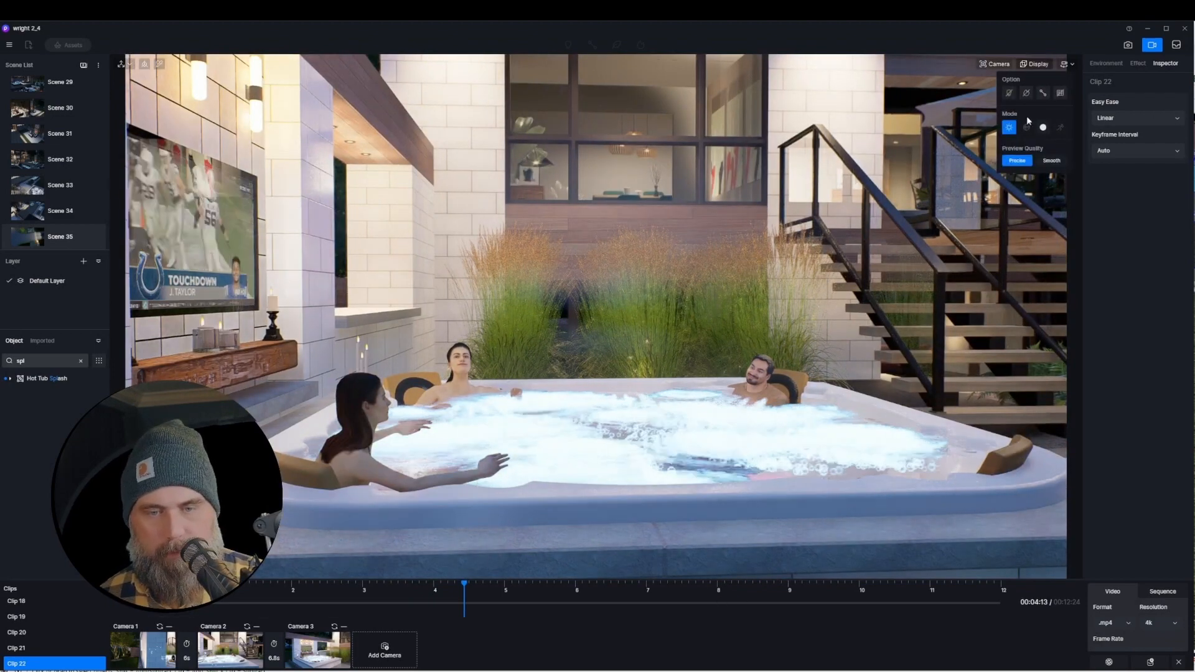
- Add Camera 4 and Camera 5 from a closer, downward-looking view of the hot tub reached from Camera 3
left_click(321, 648)
scroll(591, 355, "up", 5)
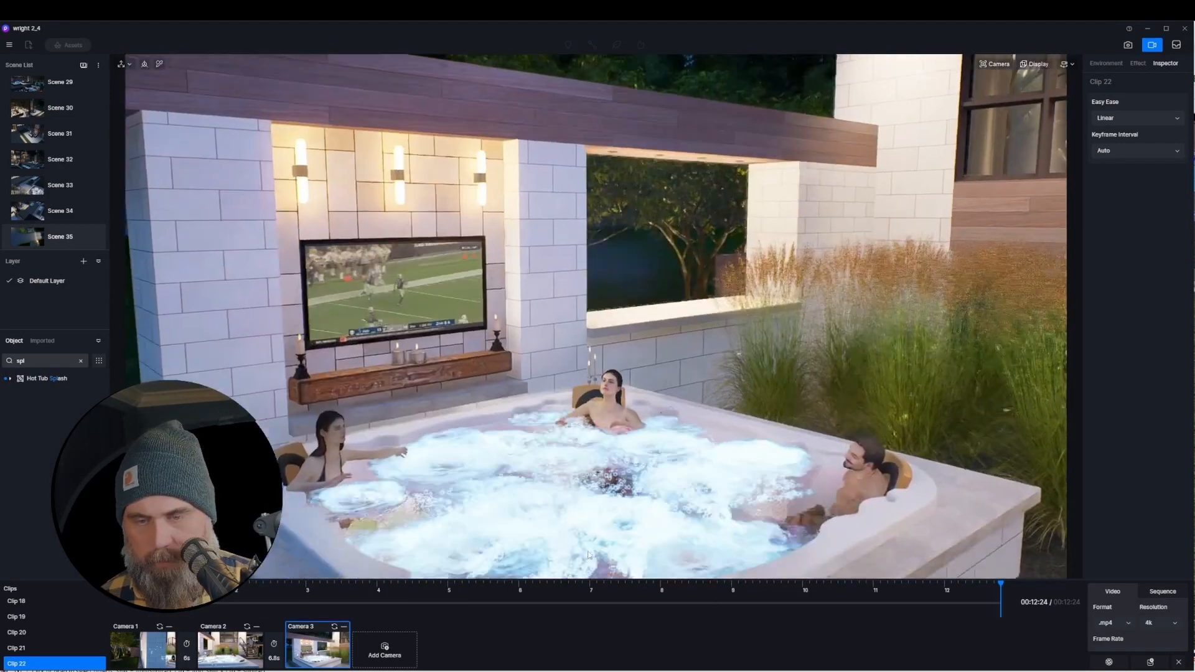
right_click_drag(592, 355, 590, 471)
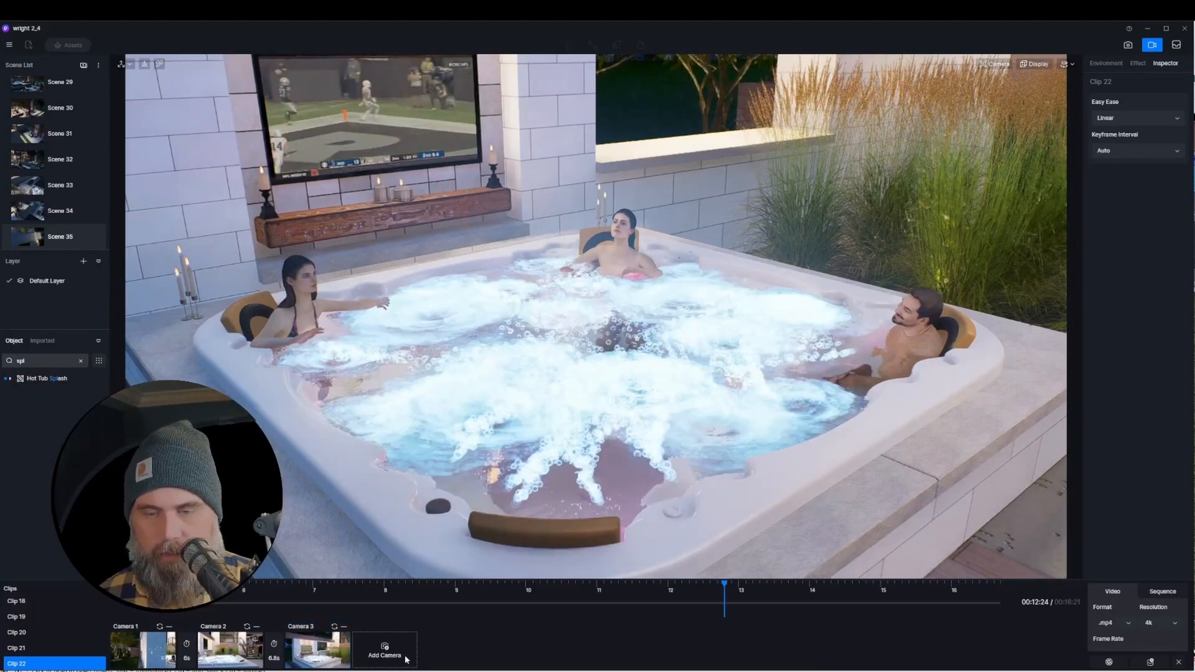
left_click(406, 658)
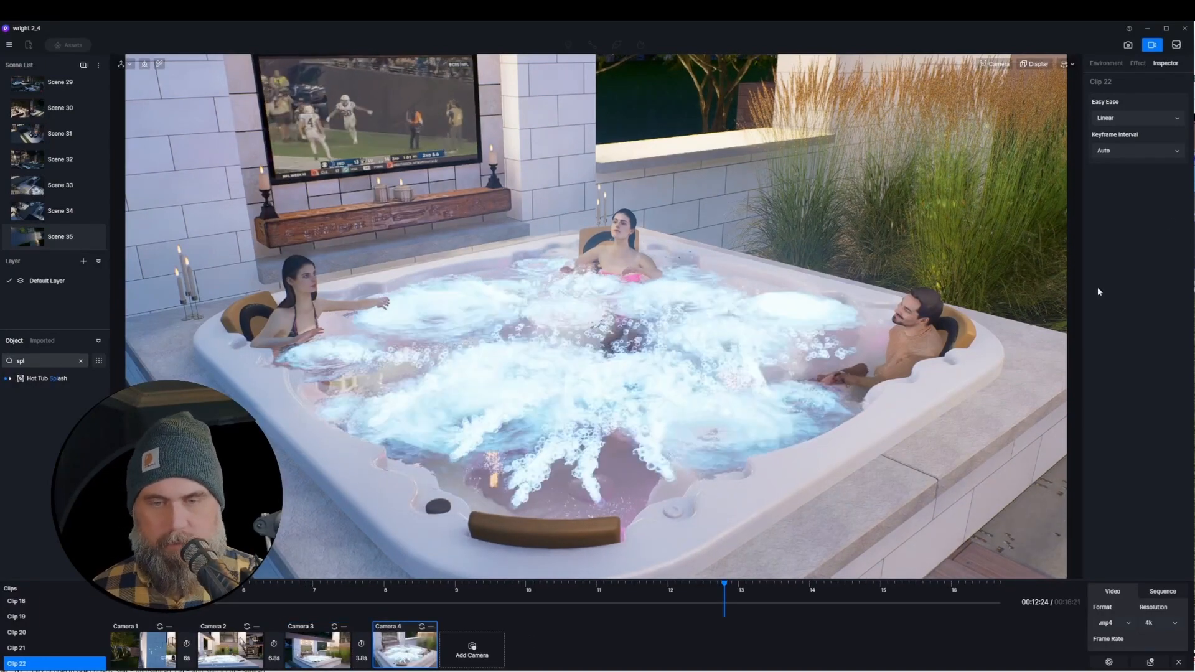
left_click(471, 652)
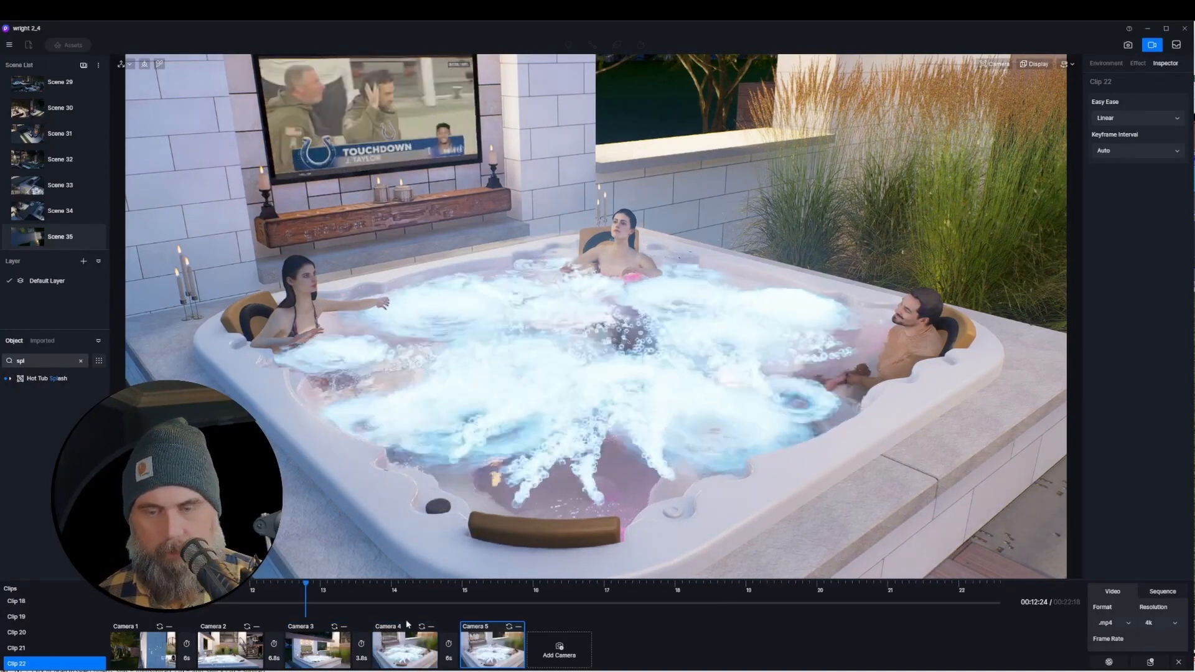
- Continue the Hot Tub Splash's Z rotation keyframes through the added Camera 4 and Camera 5 segments
left_click(61, 378)
left_click_drag(1171, 166, 1184, 165)
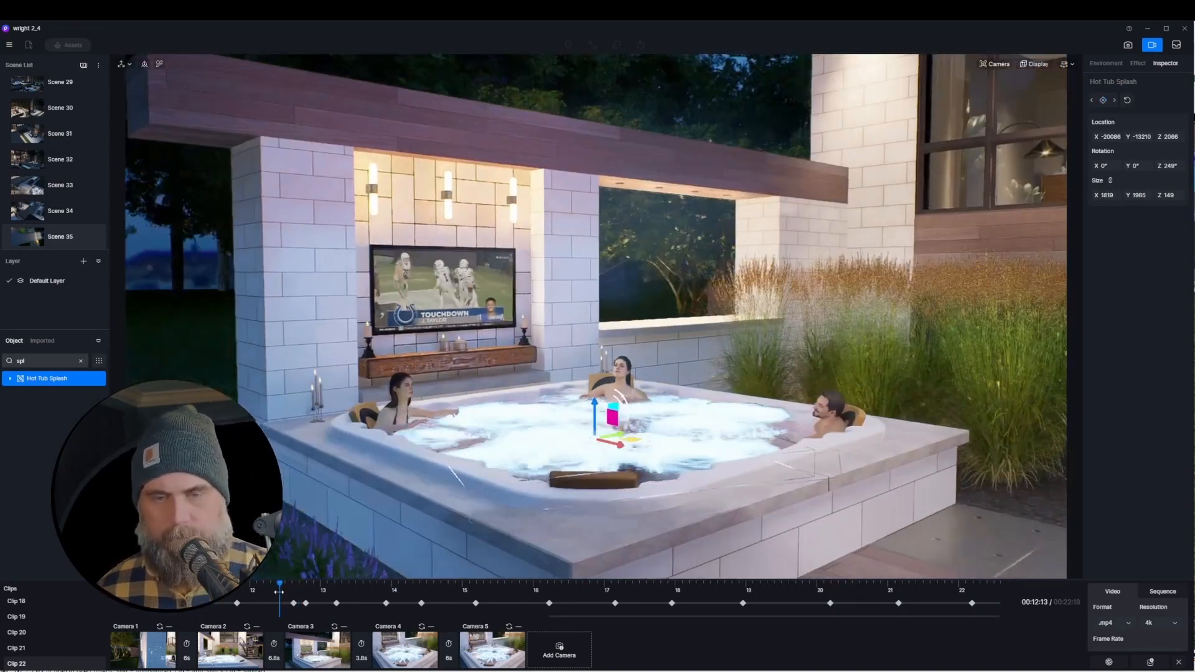
left_click(1067, 63)
left_click_drag(371, 587, 345, 582)
- Review the clip's post-processing settings and play back the extended hot tub animation
left_click(1137, 63)
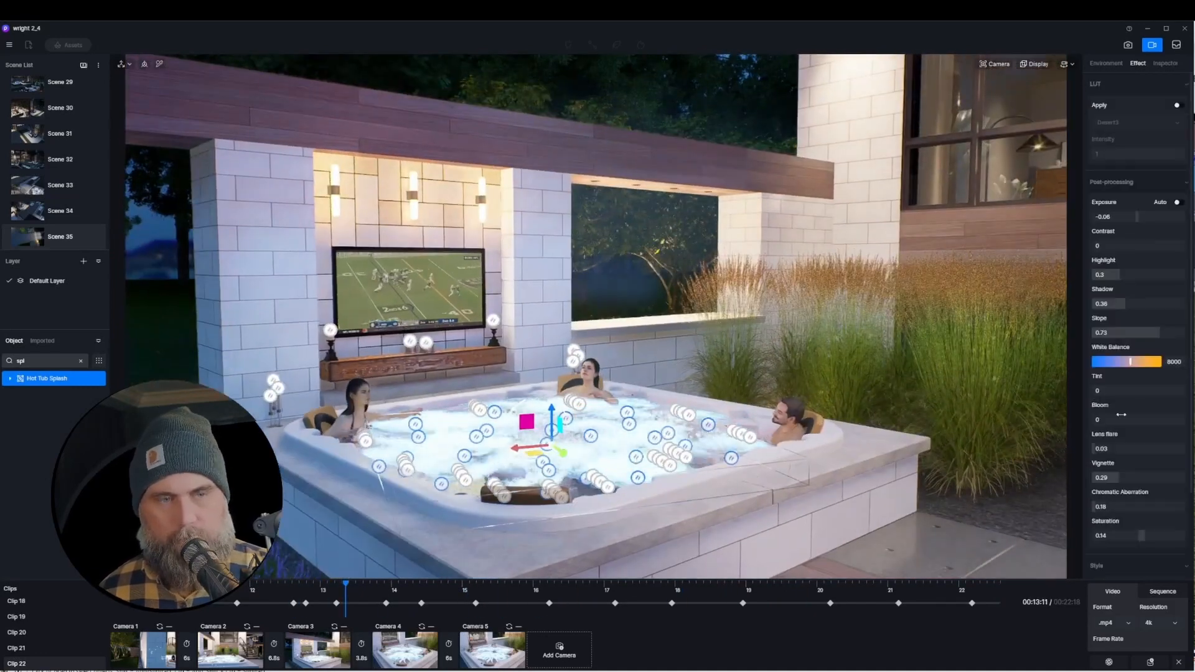
left_click(1093, 454)
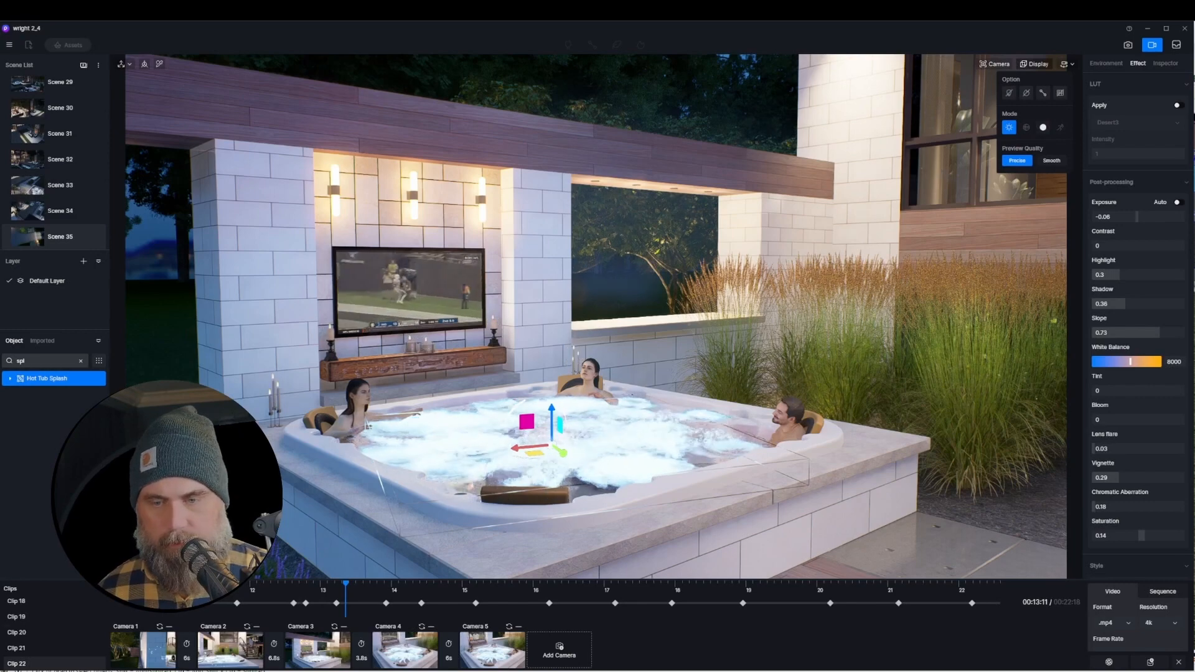
key("space")
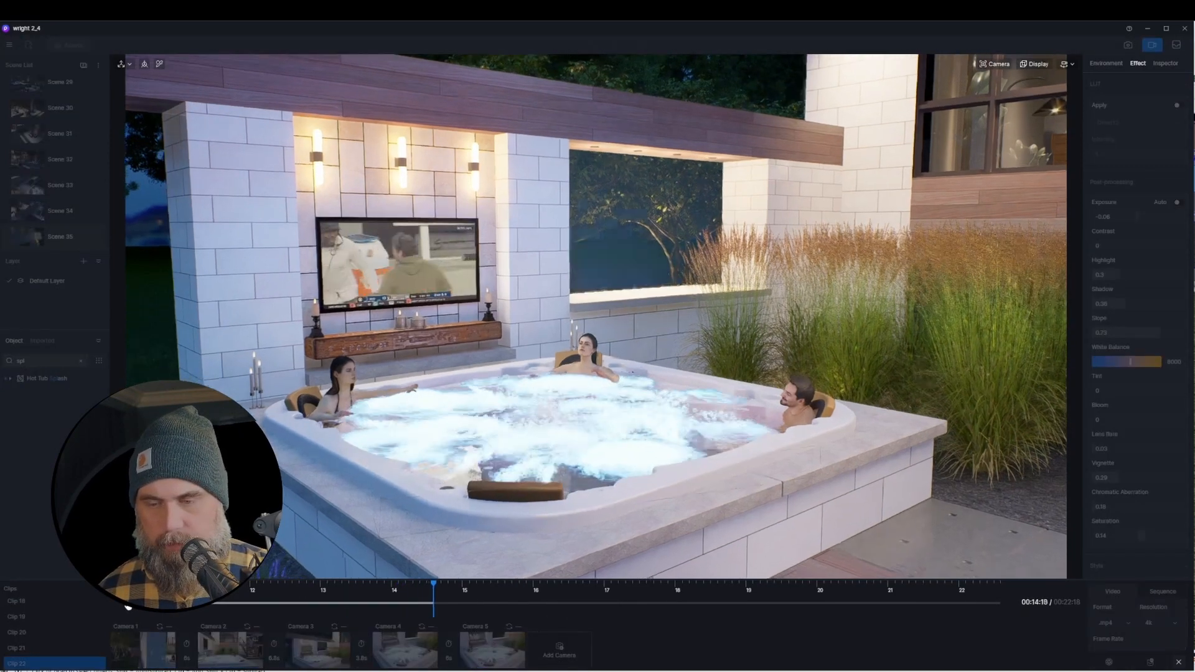
key("space")
key("space")
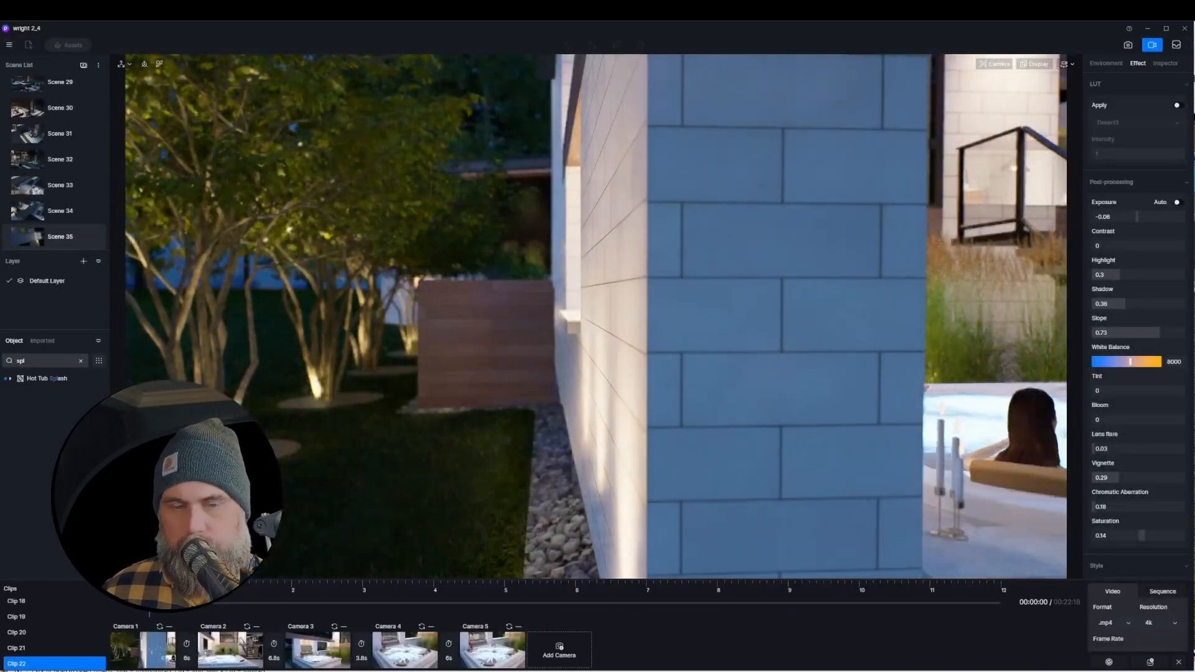
- Set the depth-of-field focus at the end of the clip on the hot tub water, 3.003 m away
left_click_drag(901, 590, 1020, 590)
left_click(994, 63)
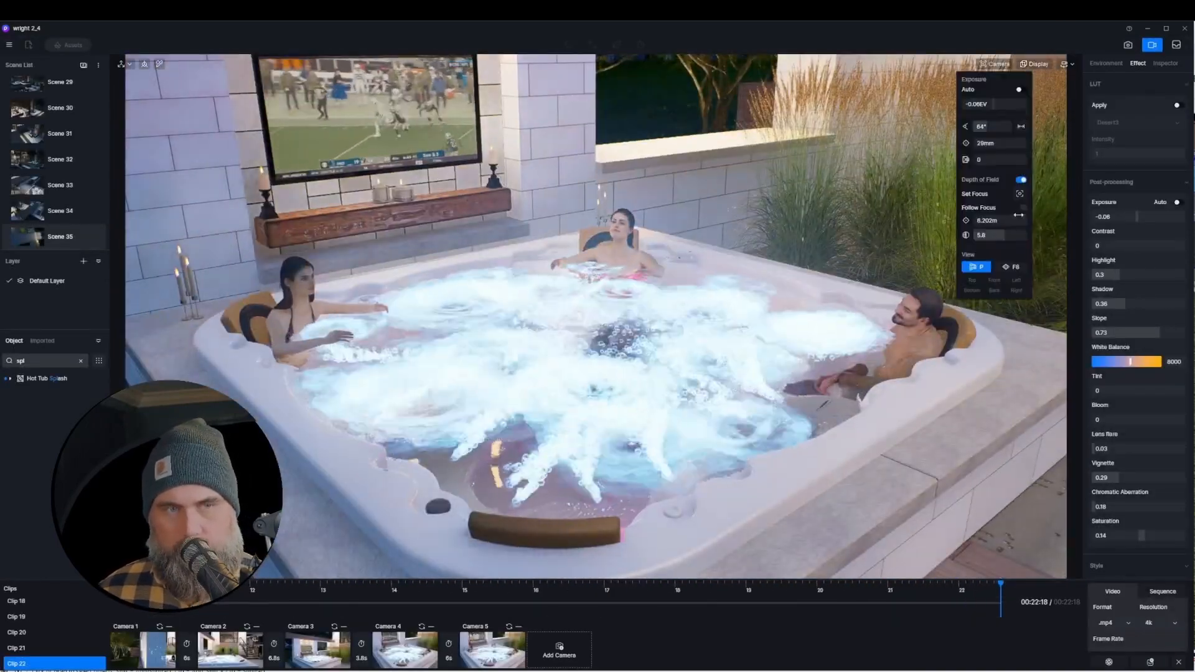
left_click(558, 341)
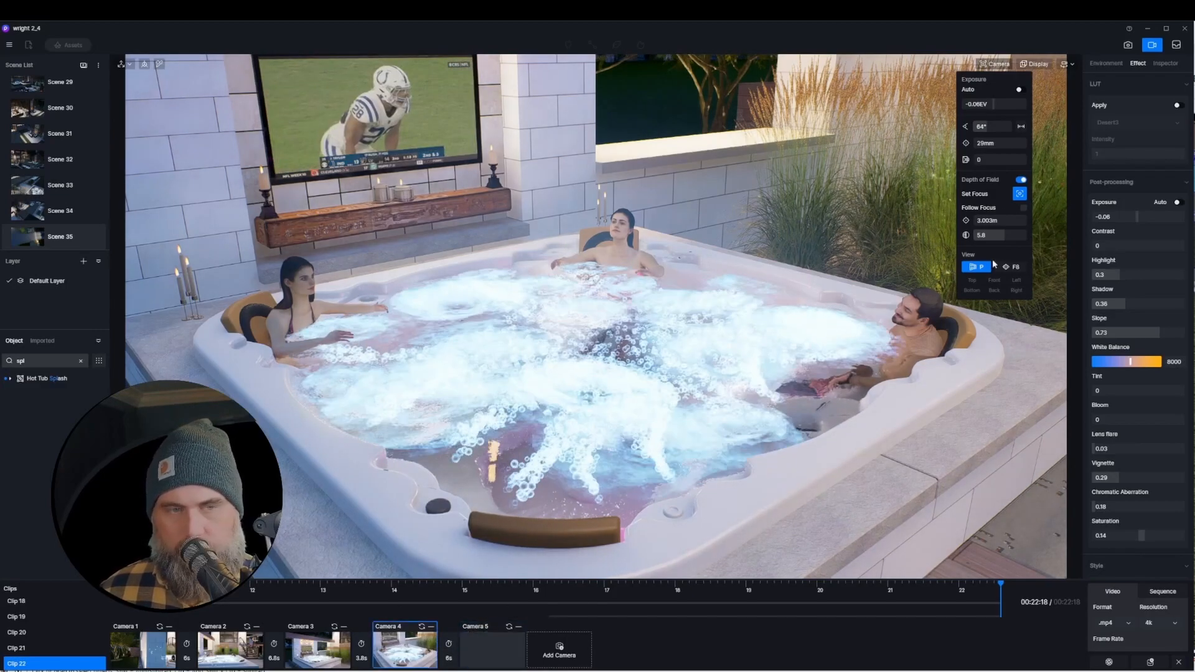
- Focus Camera 4 on the hot tub water at 3.033 m and update its saved view
left_click(404, 647)
left_click(591, 361)
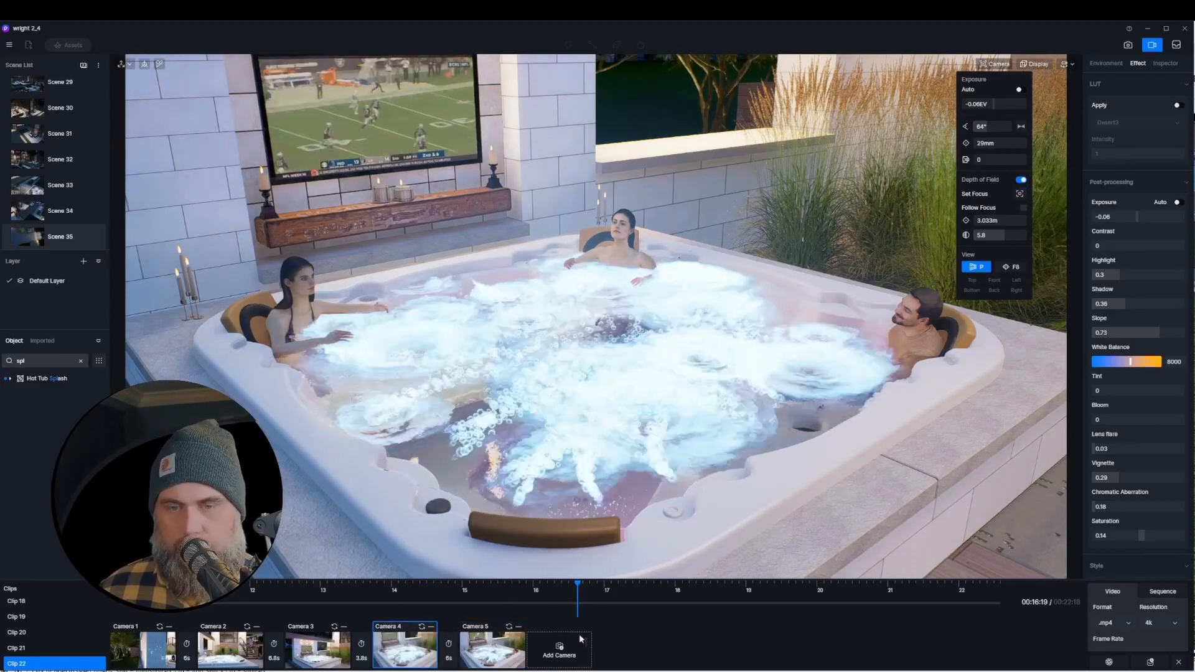
left_click(422, 626)
- Move Camera 5 forward for a closer framing of the bathers and splashing water, and update its saved view
left_click(492, 647)
key("w")
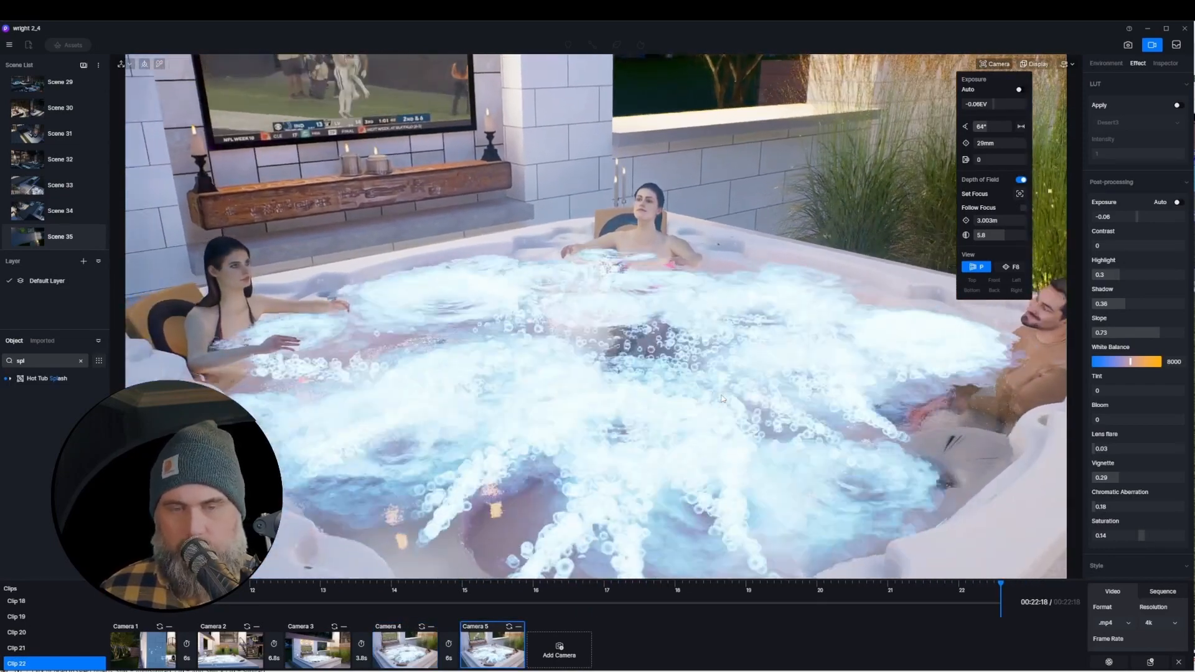
left_click(509, 626)
- Set the time between Camera 4 and Camera 5 to 4 s and play back the retimed clip
left_click(411, 659)
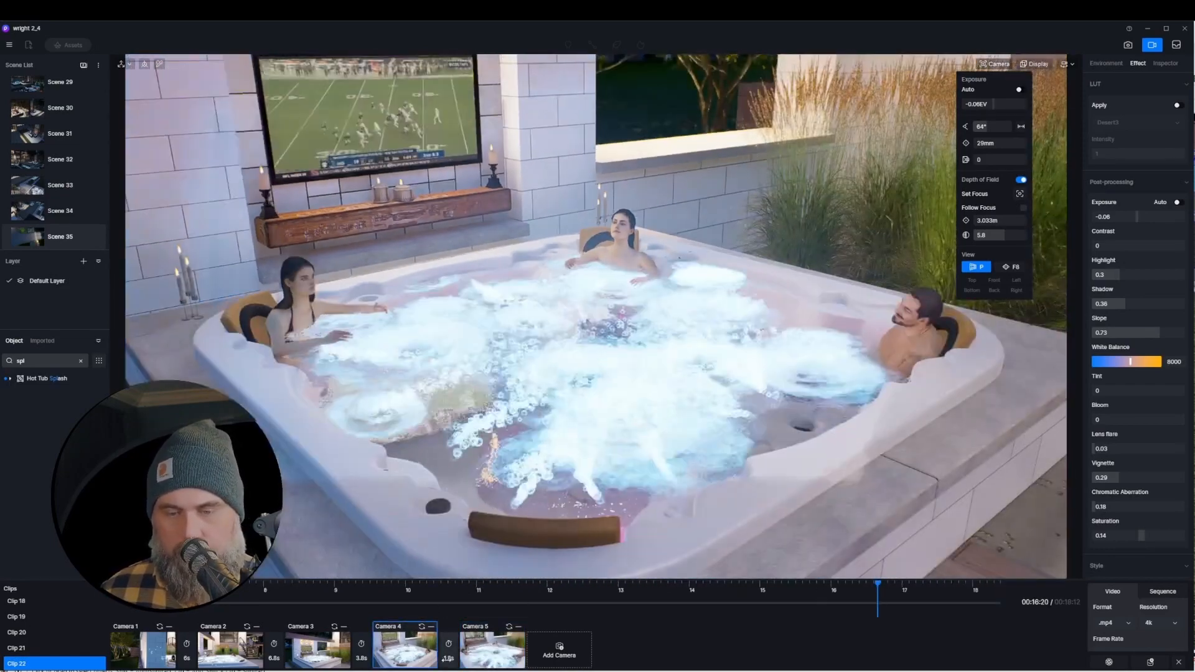
left_click(132, 603)
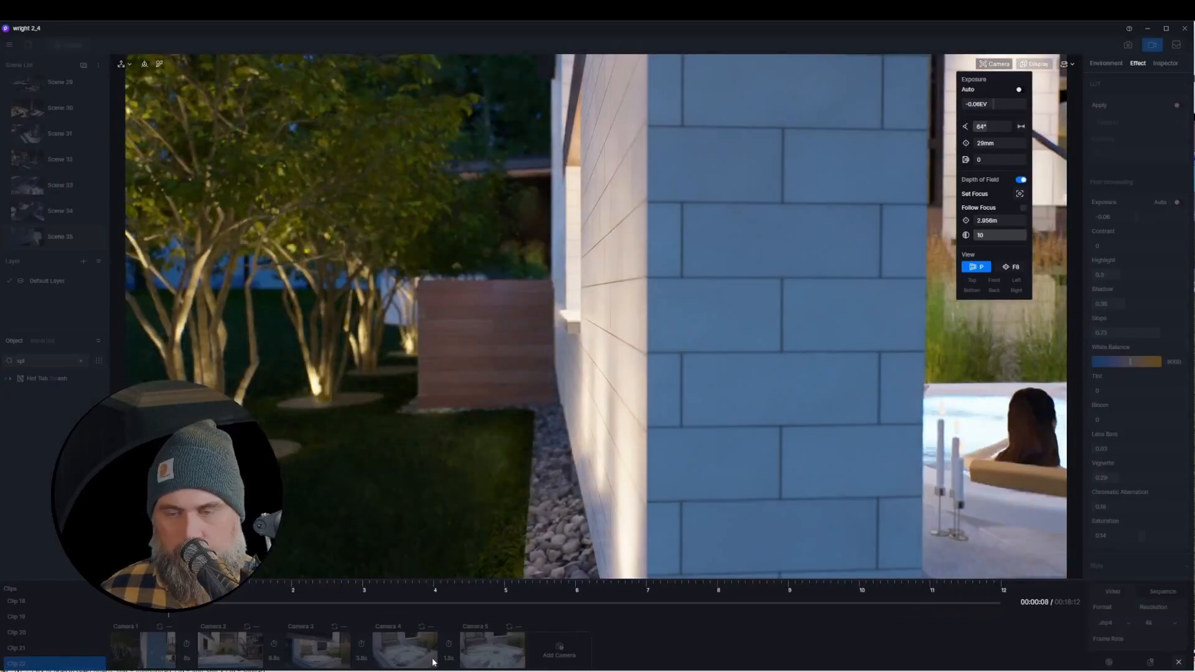
left_click(439, 661)
left_click(455, 663)
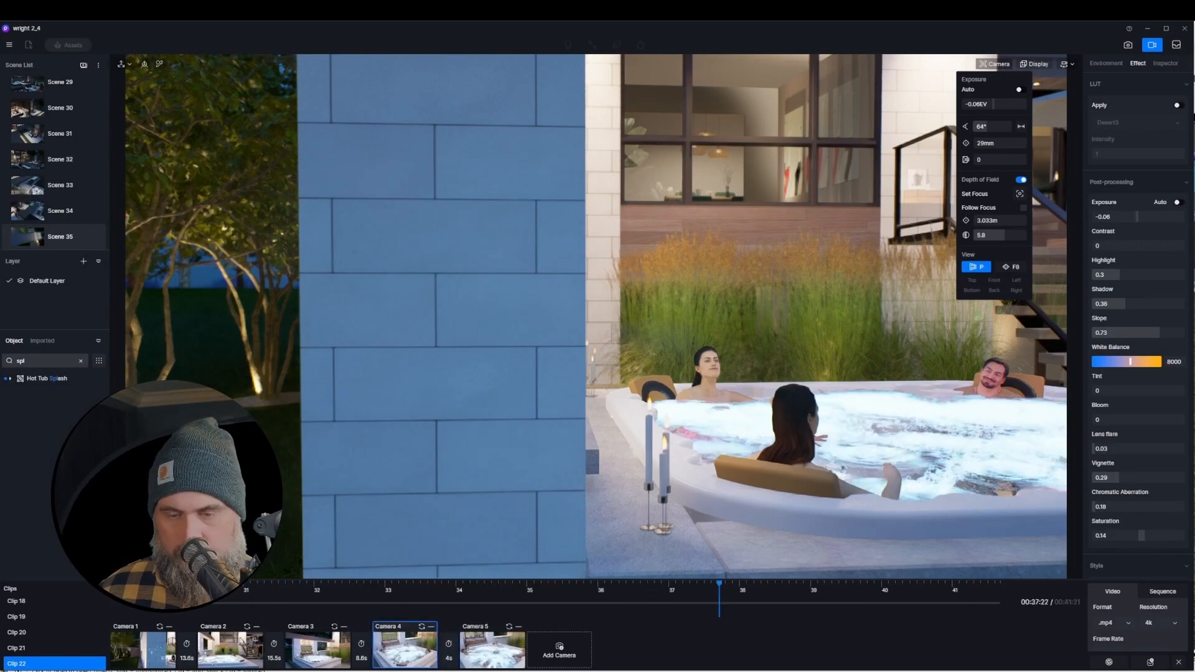
key("space")
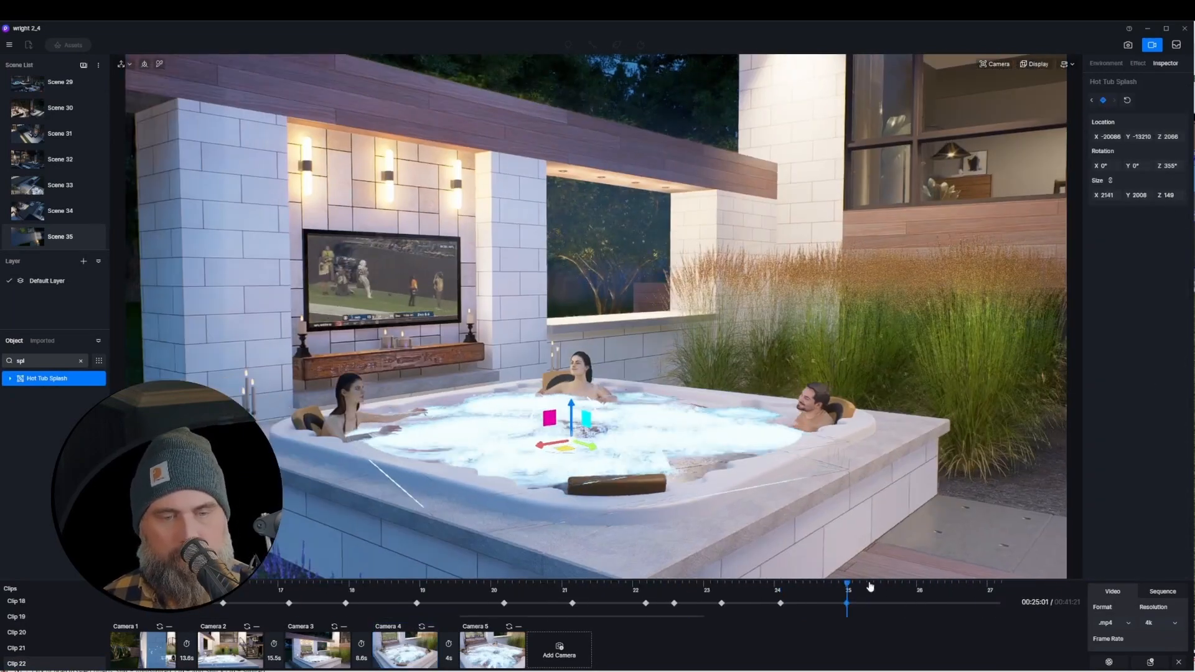
- Add keyframes with varied Z rotations to Hot Tub Splash at roughly one-second intervals from about 25 s to the clip's end
left_click(866, 585)
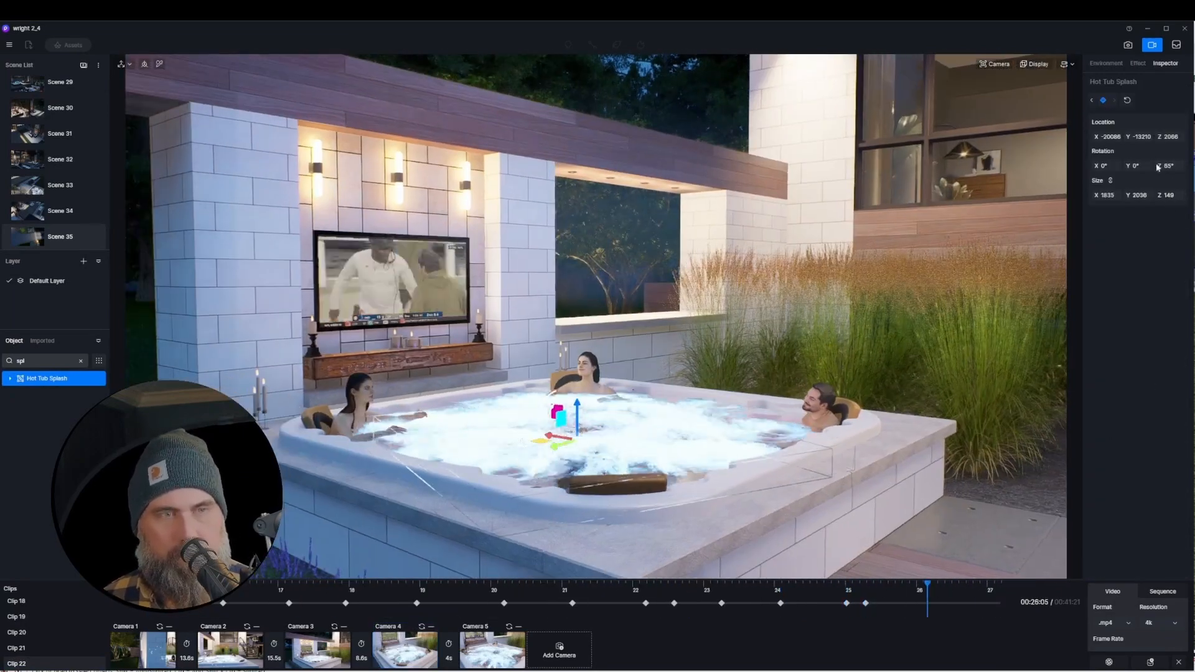
left_click_drag(1157, 167, 1179, 167)
left_click(976, 587)
left_click_drag(1030, 581, 355, 583)
left_click(466, 586)
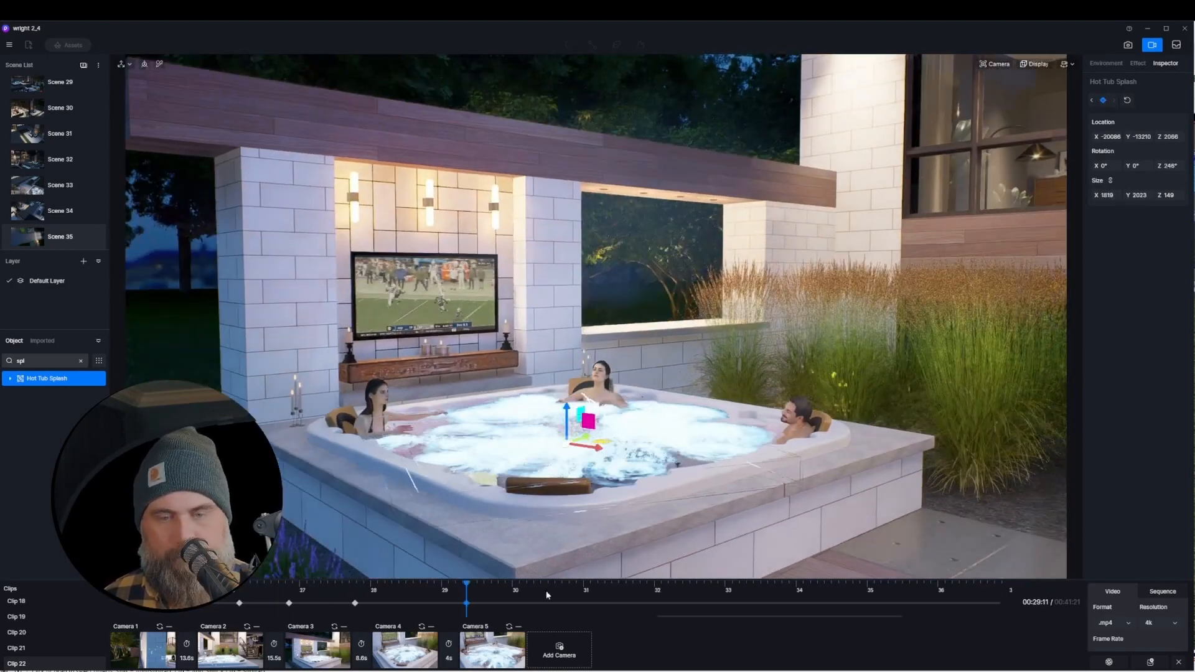
left_click(545, 592)
left_click_drag(1170, 166, 1162, 166)
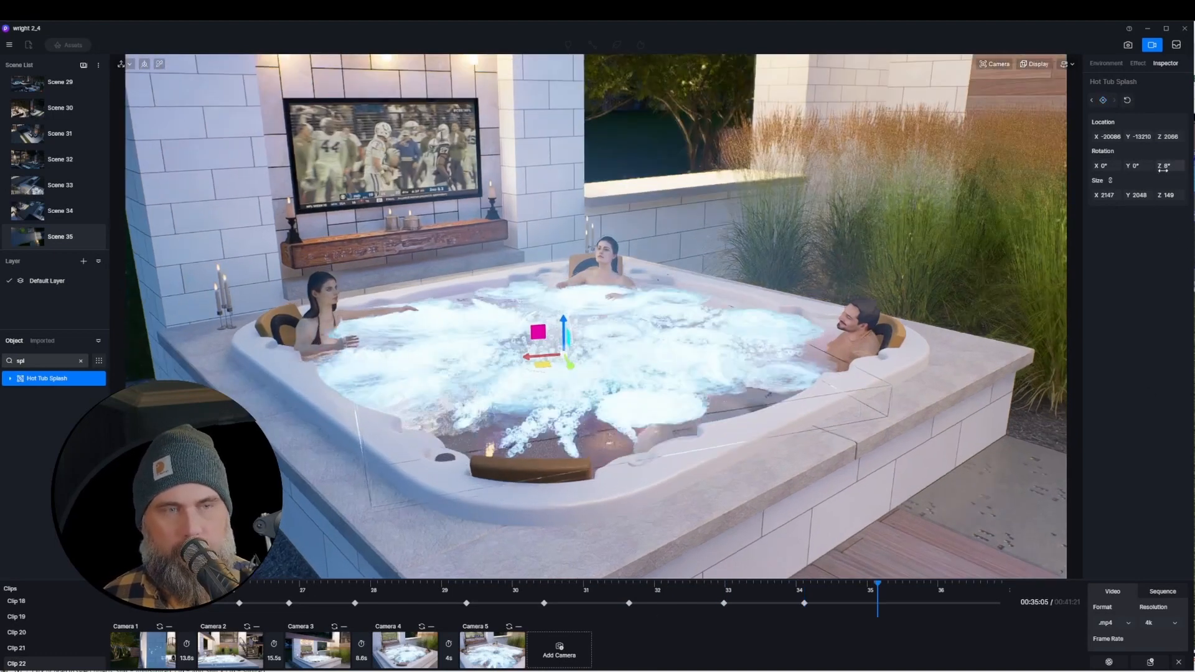
left_click_drag(1151, 166, 1178, 166)
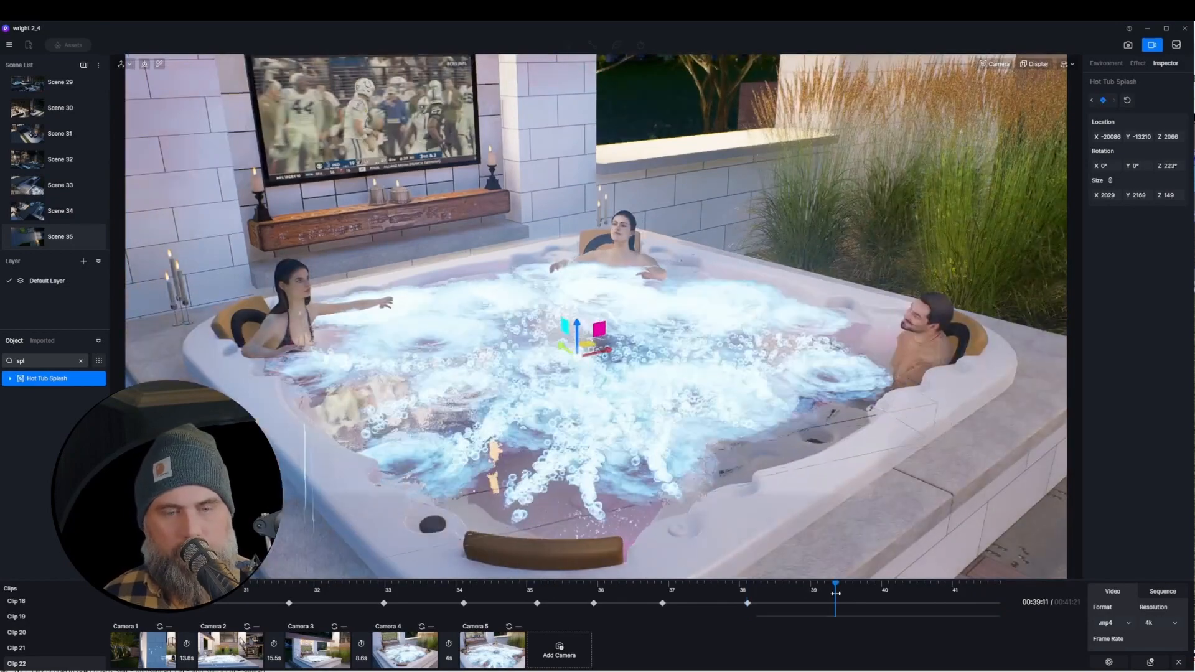
left_click_drag(1169, 165, 1187, 165)
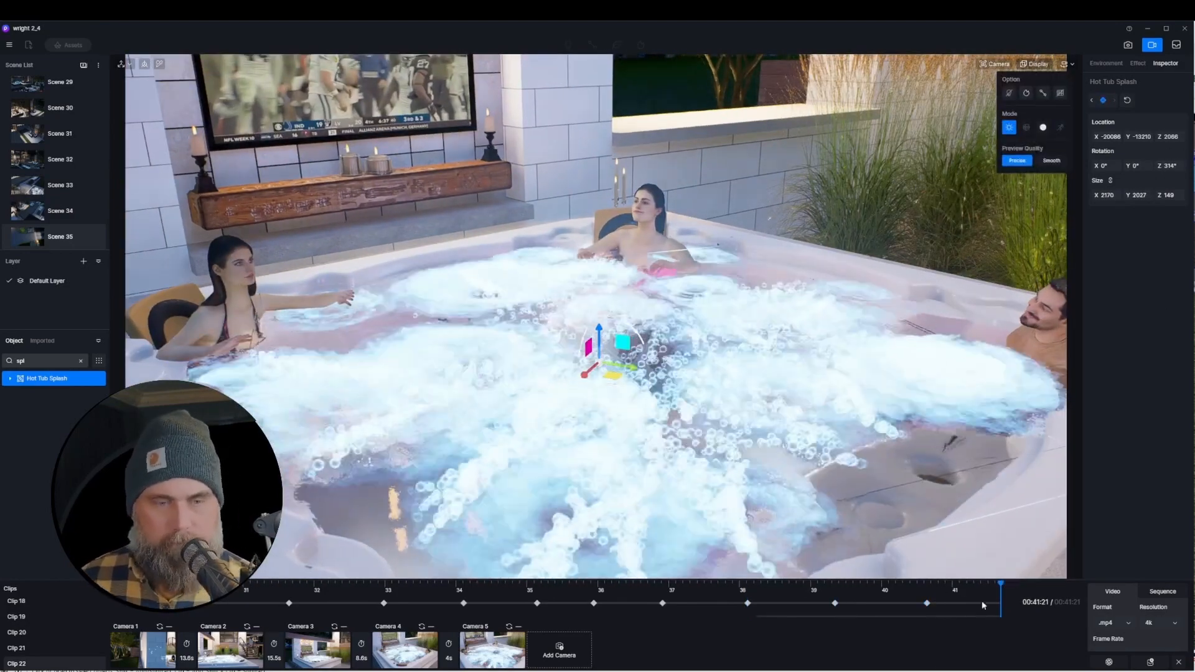
- Play back the clip to review the splash rotation and camera movement around the hot tub
left_click_drag(1000, 600, 197, 604)
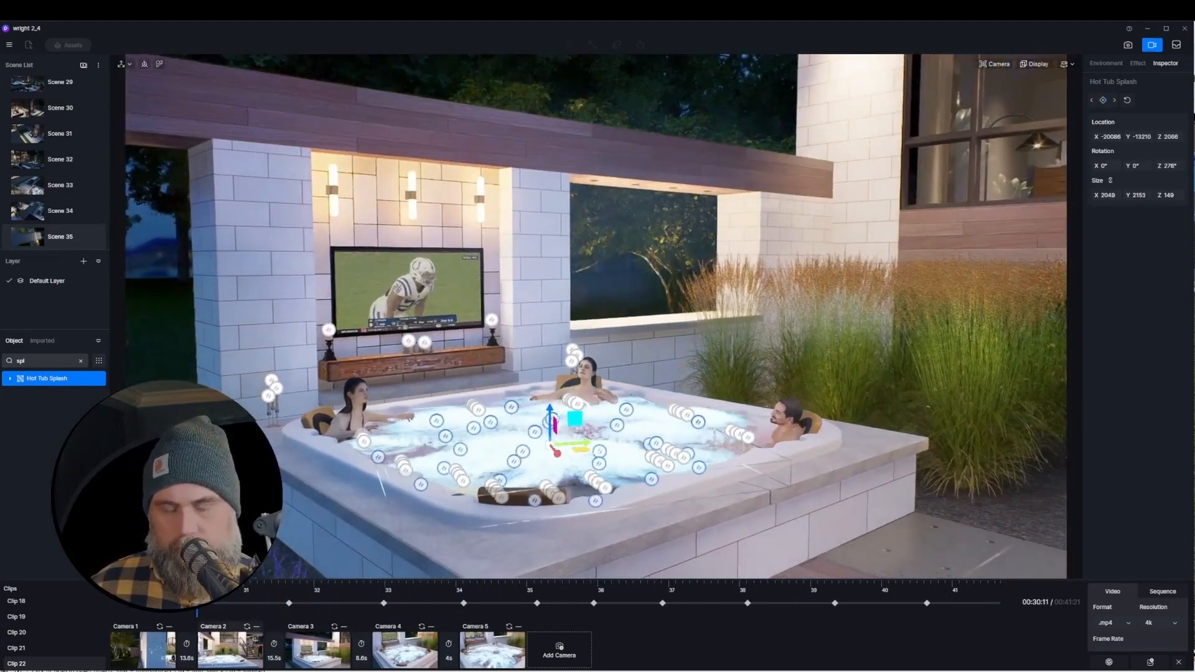
key("space")
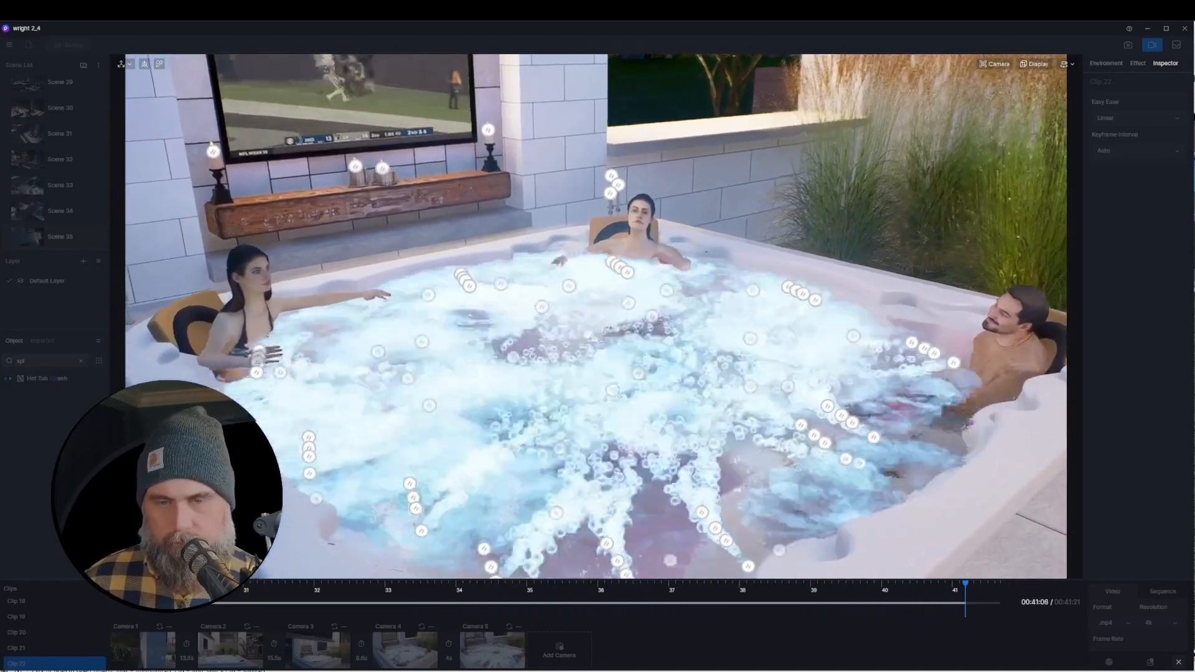
key("space")
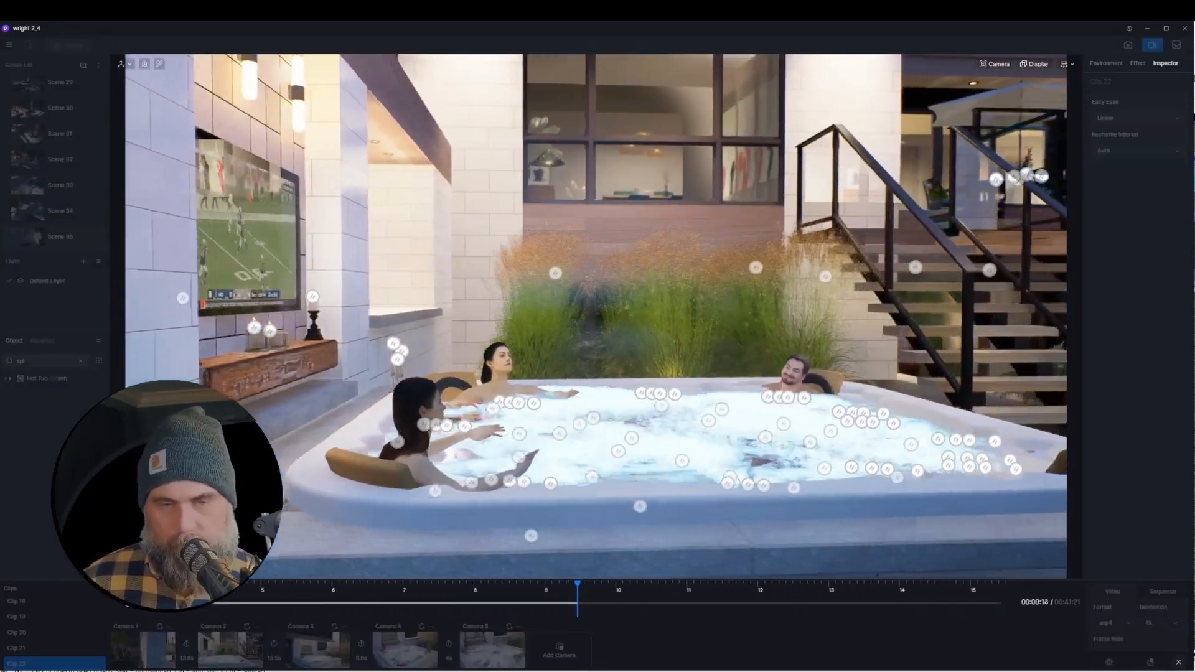
key("space")
- Remove the seated man from the hot tub in the scene, return to the clip, and replay it from the start
key("Escape")
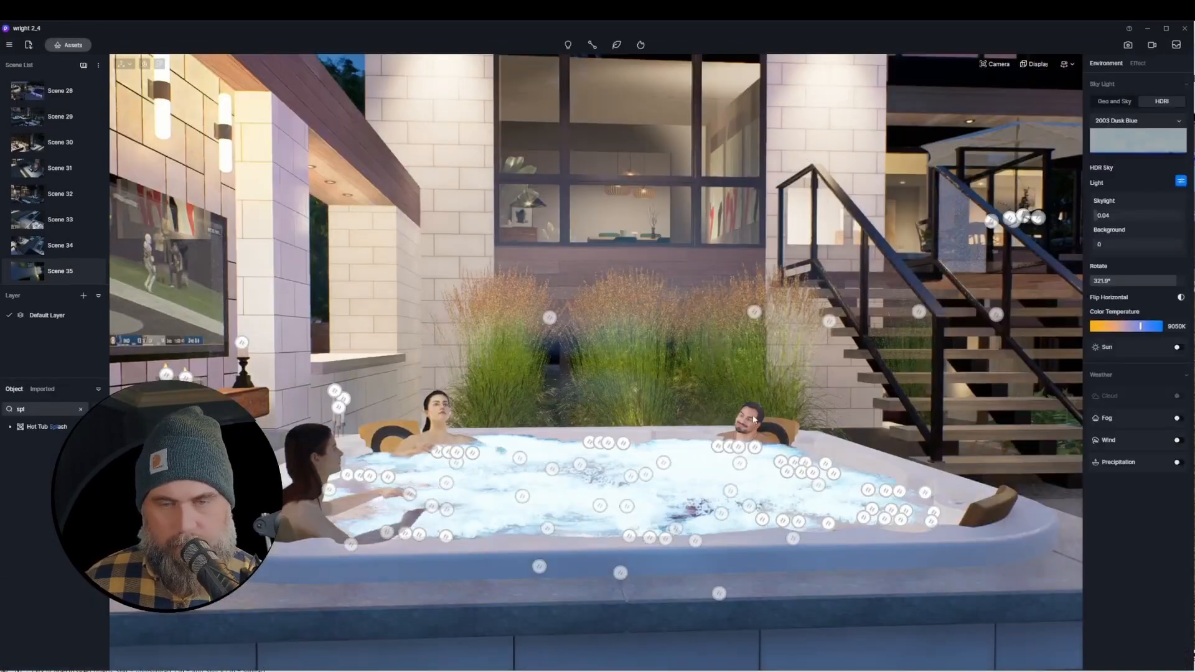
left_click(898, 546)
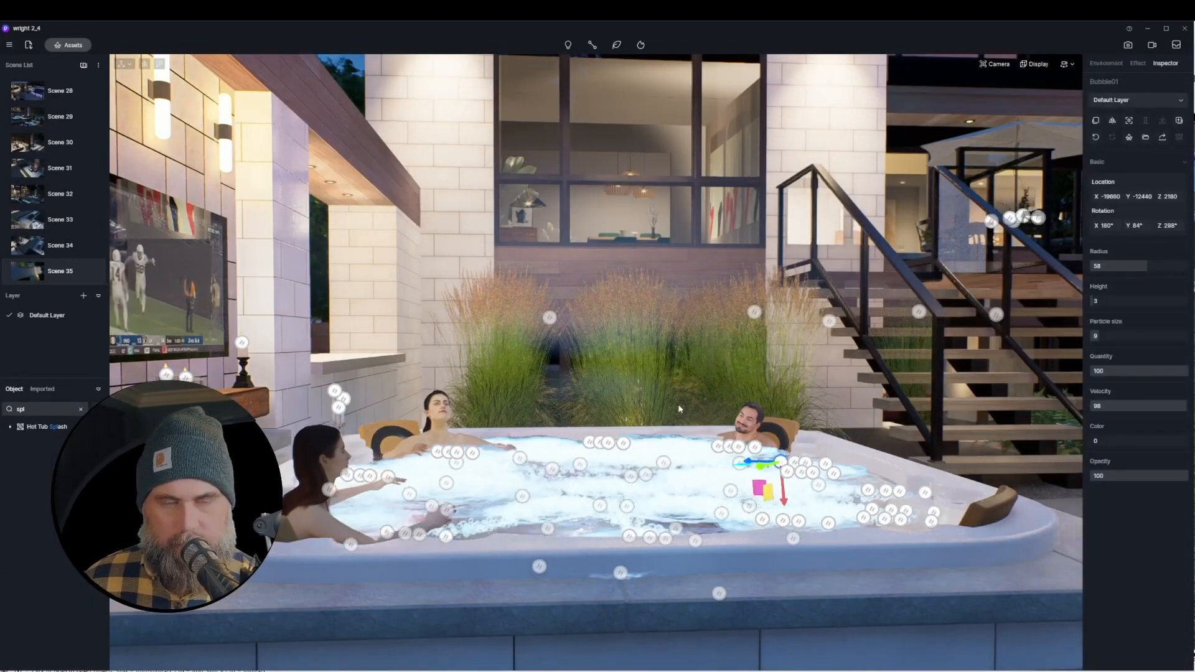
left_click(739, 428)
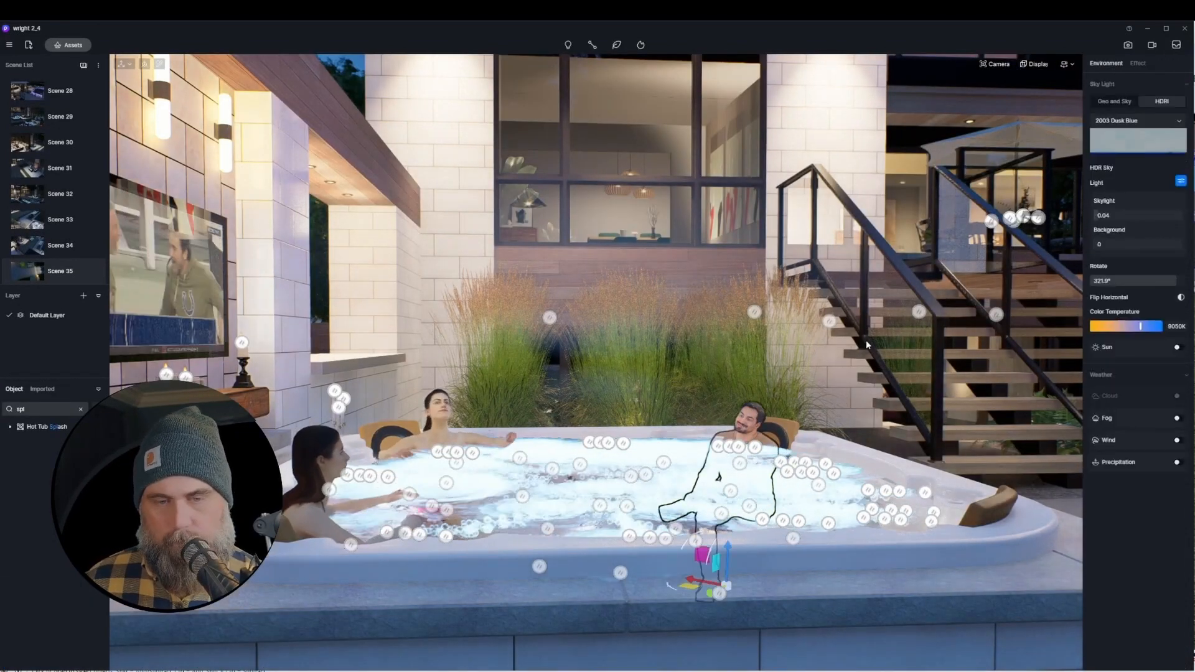
left_click(1152, 44)
left_click_drag(354, 589, 720, 569)
left_click(129, 601)
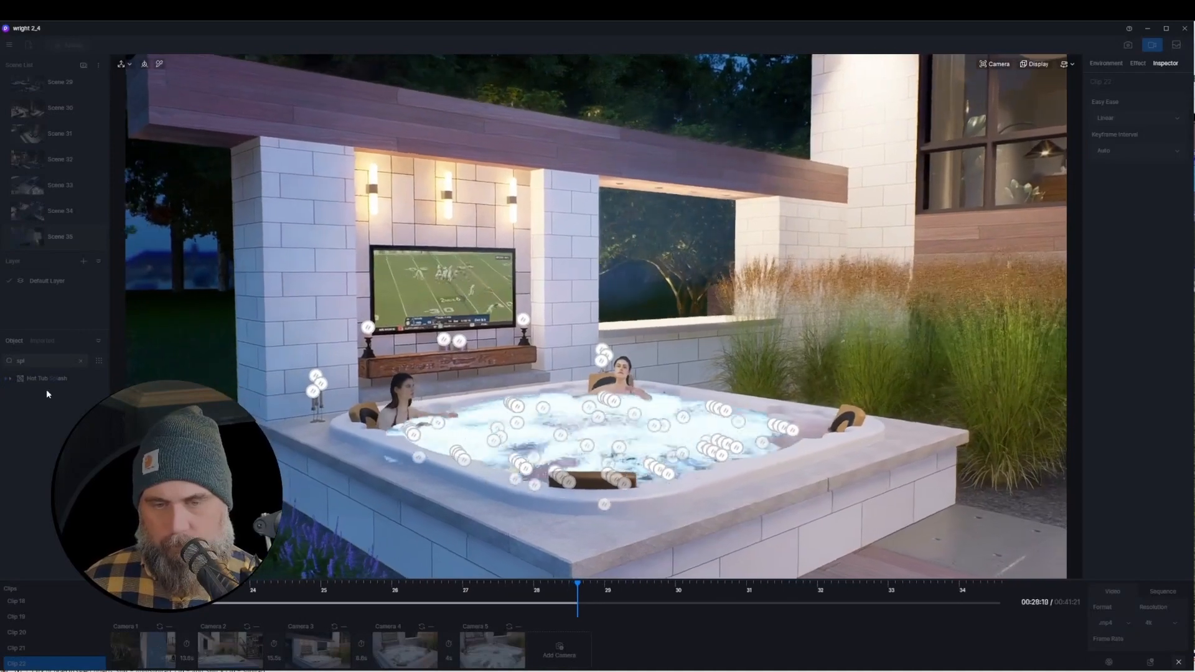
- Revise the late Z-rotation keyframes of Hot Tub Splash and add a final keyframe at 00:41:19 with Z rotation 322°
left_click(46, 379)
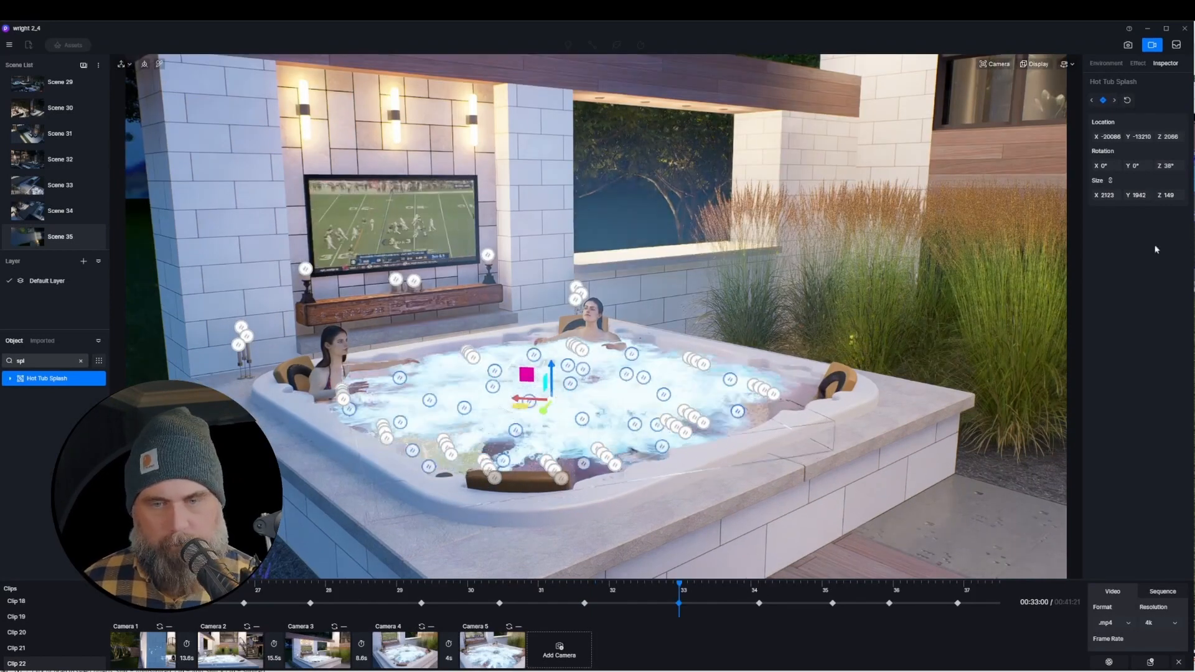
left_click(1116, 101)
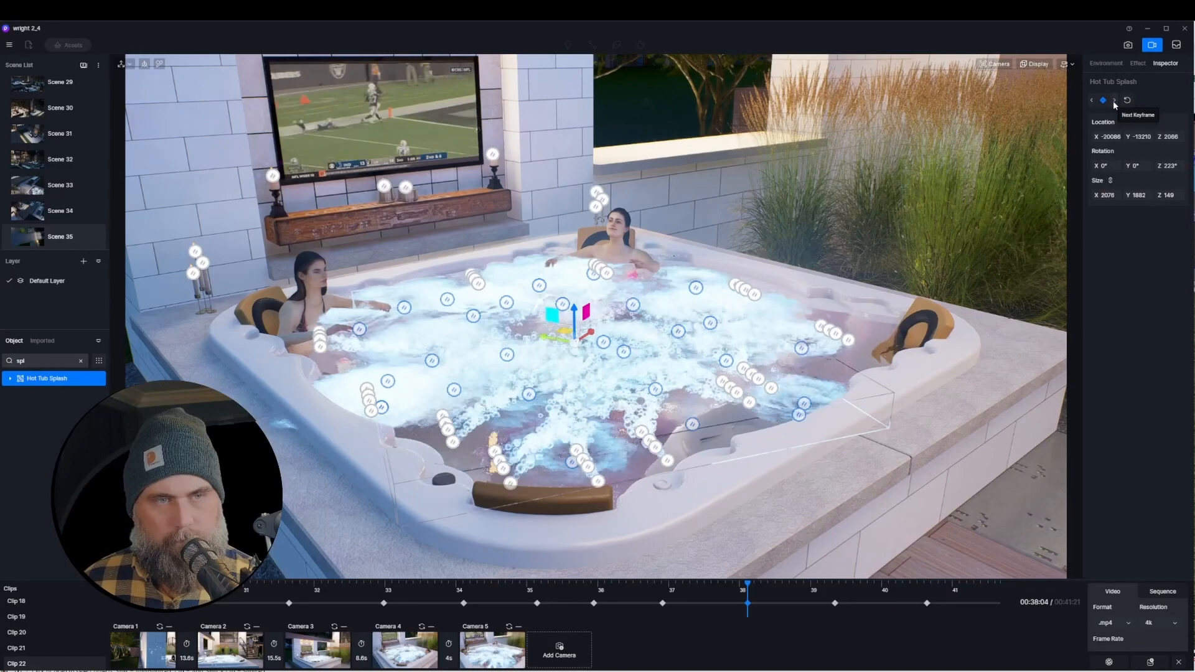
left_click(1115, 102)
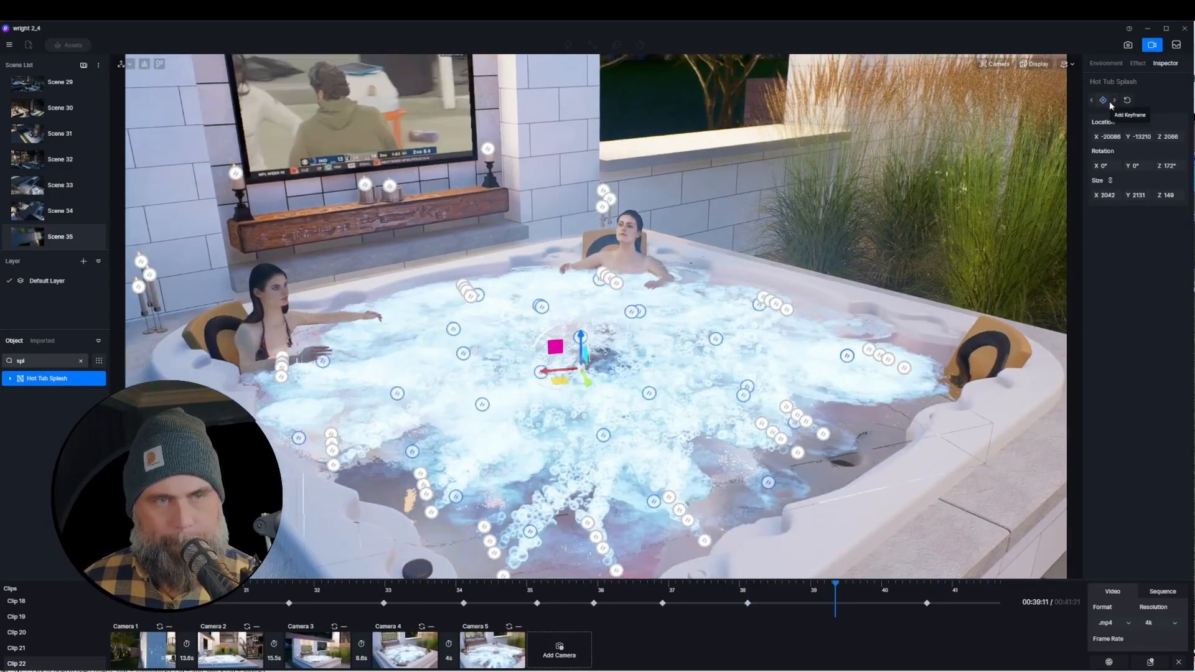
left_click(1114, 99)
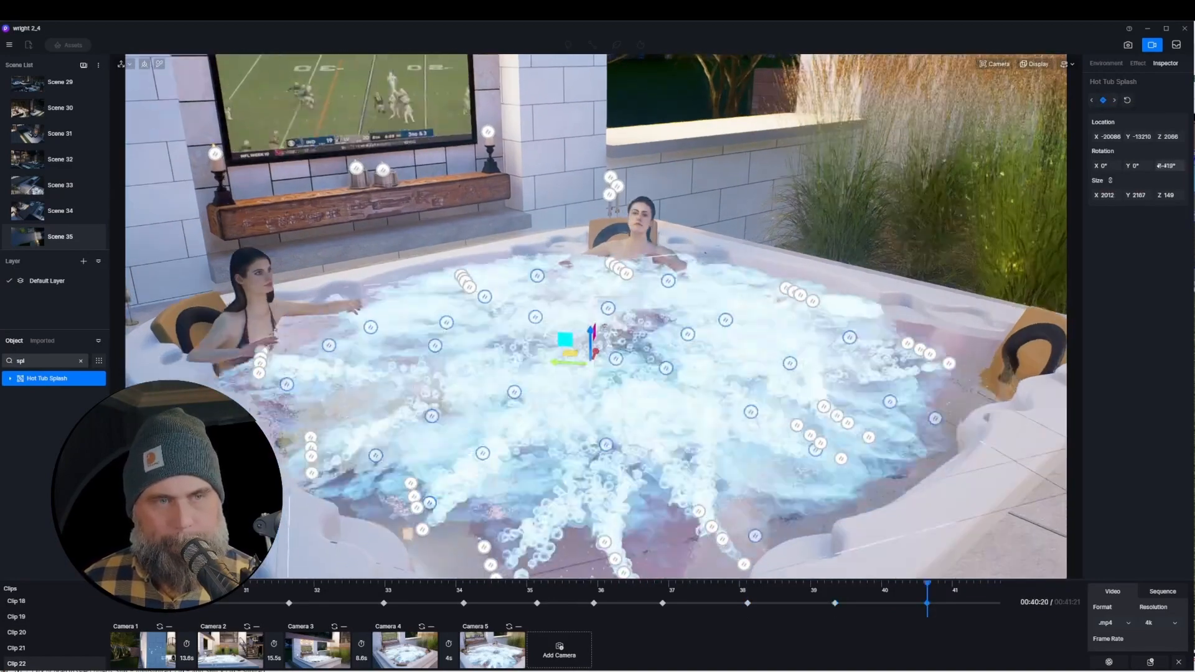
left_click(1114, 99)
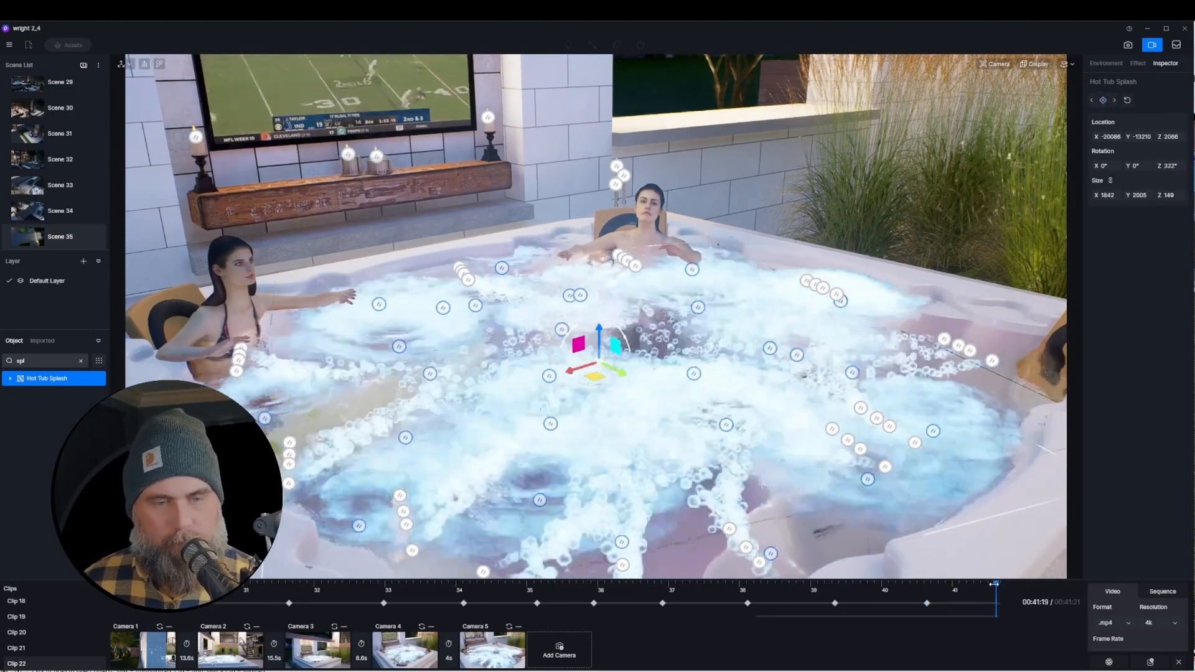
left_click(1091, 100)
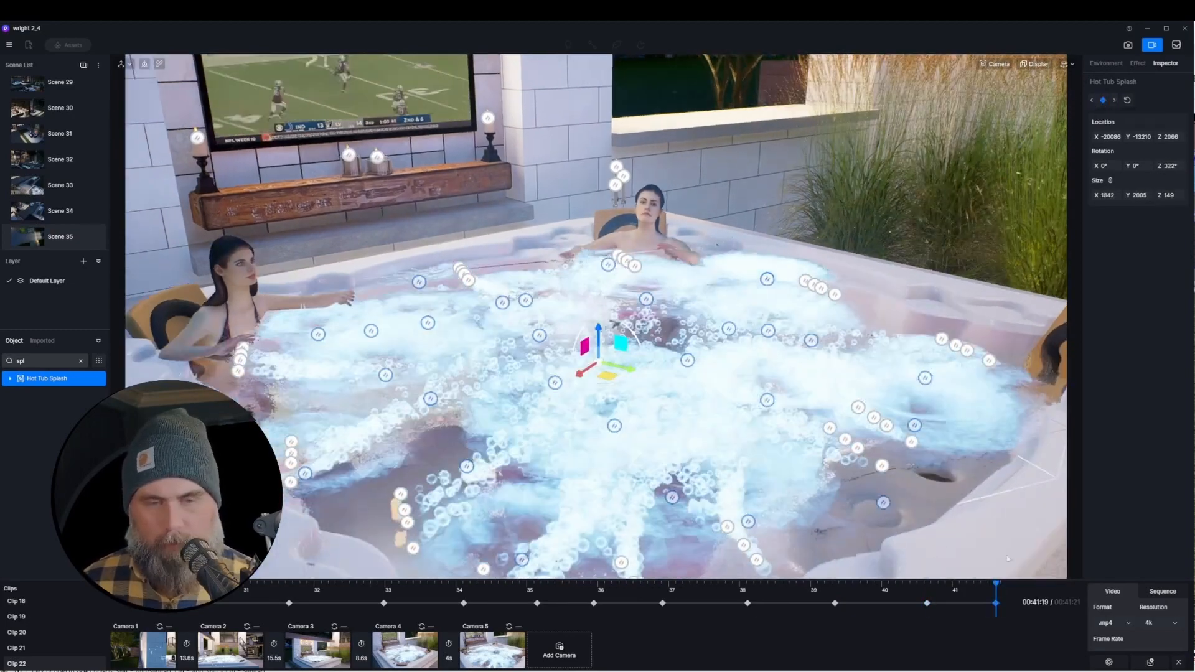
- Switch the clip's keyframe interval to Custom with camera intervals of 8, 5, 6 and 4 s, and play it back
left_click_drag(995, 585, 787, 587)
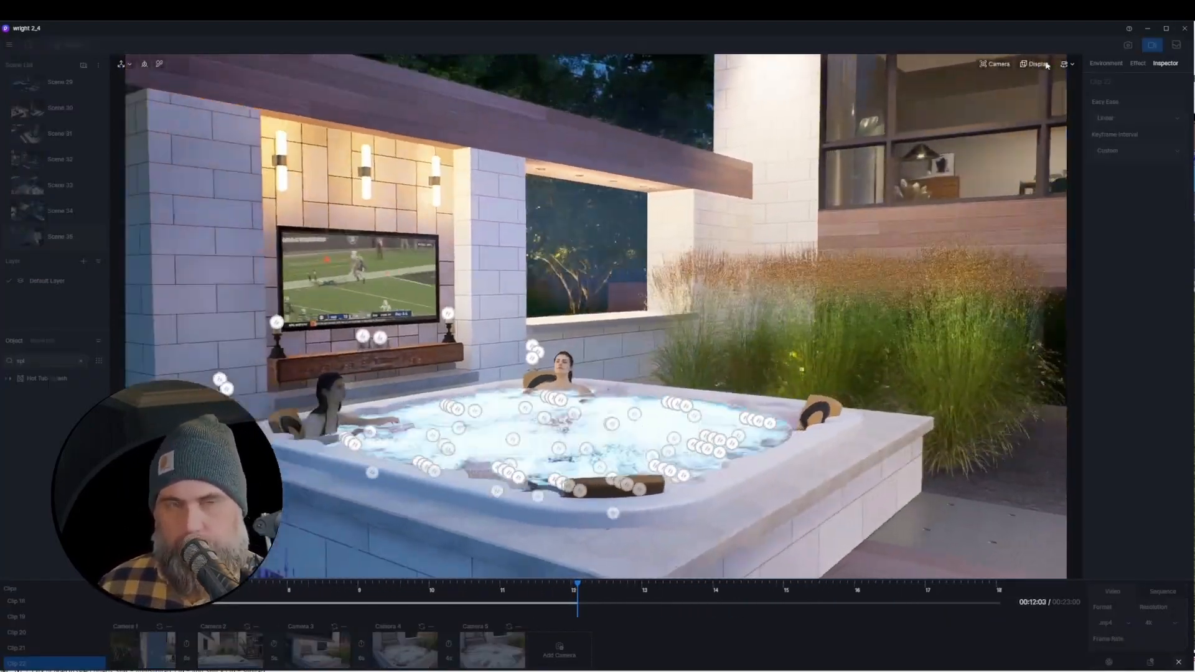
left_click(1045, 65)
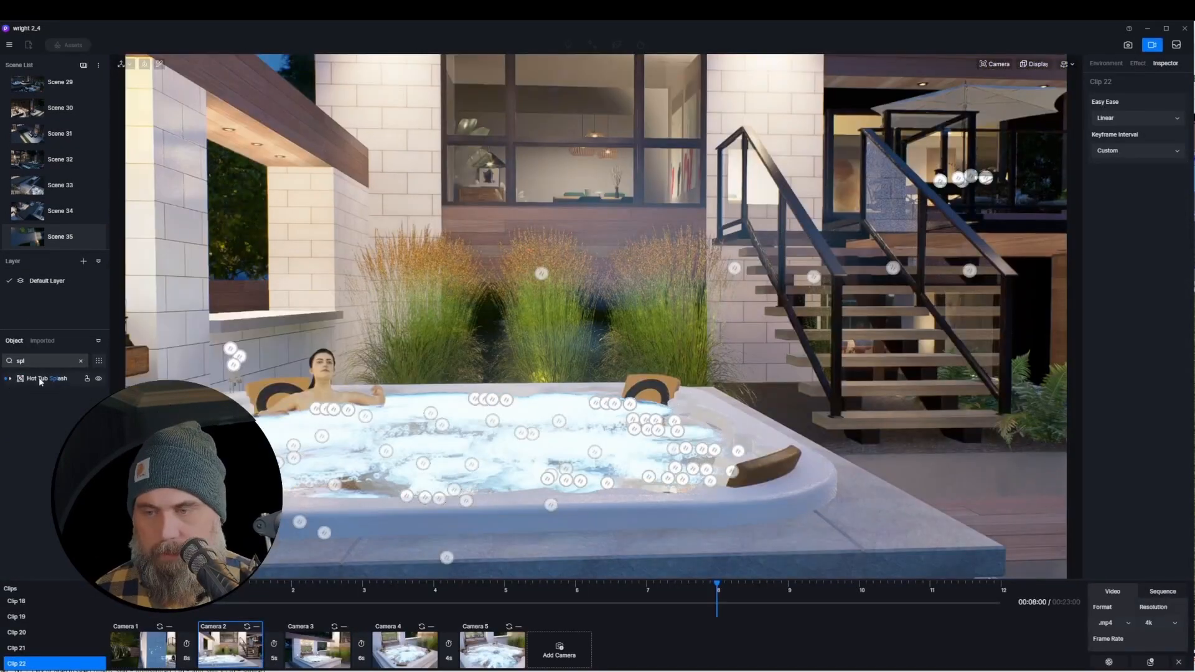
- Set the Z location of Hot Tub Splash to 2091 at each keyframe from 00:18:29 to 00:22:18
left_click(39, 379)
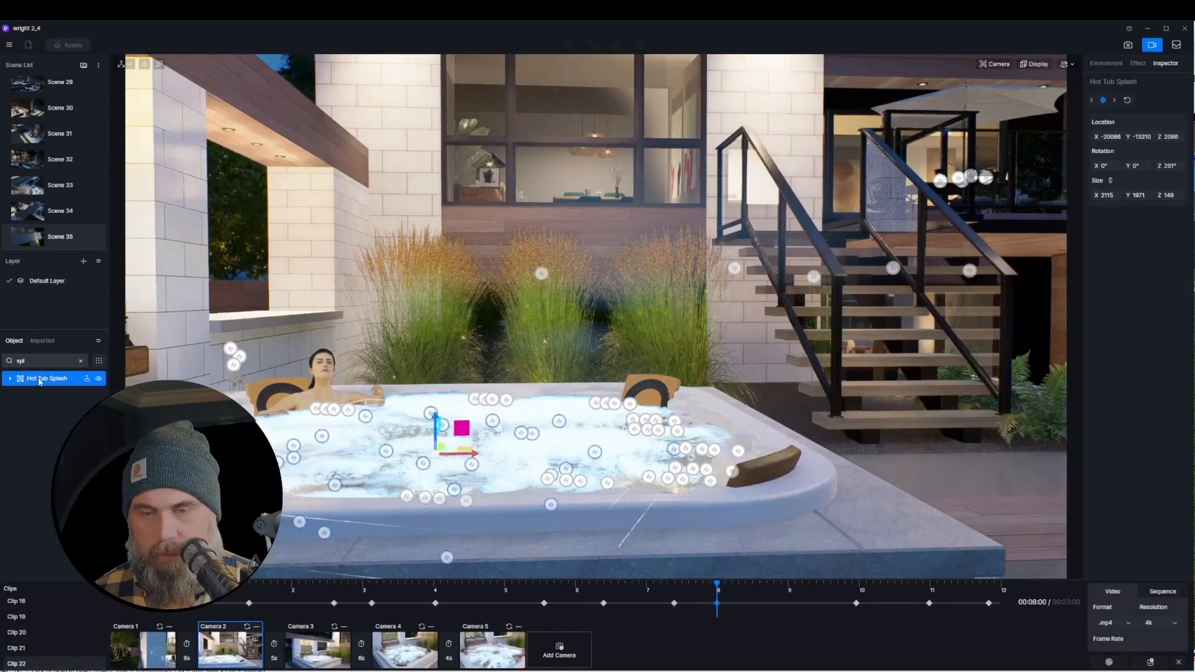
left_click(318, 649)
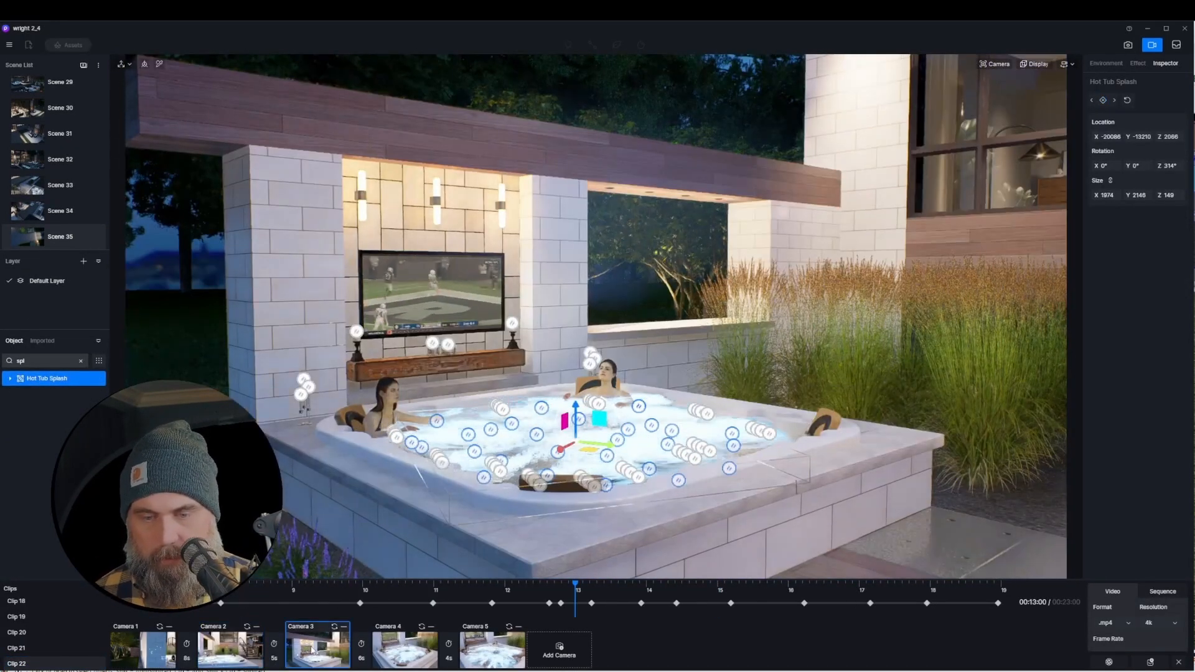
left_click(409, 663)
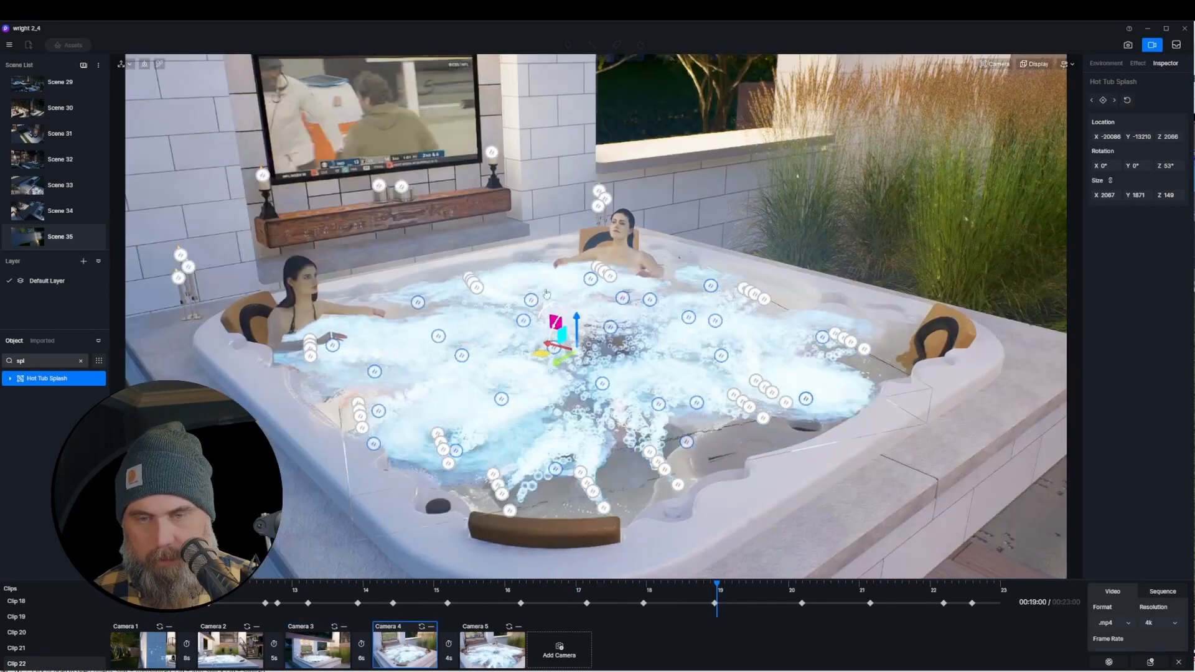
left_click(1092, 100)
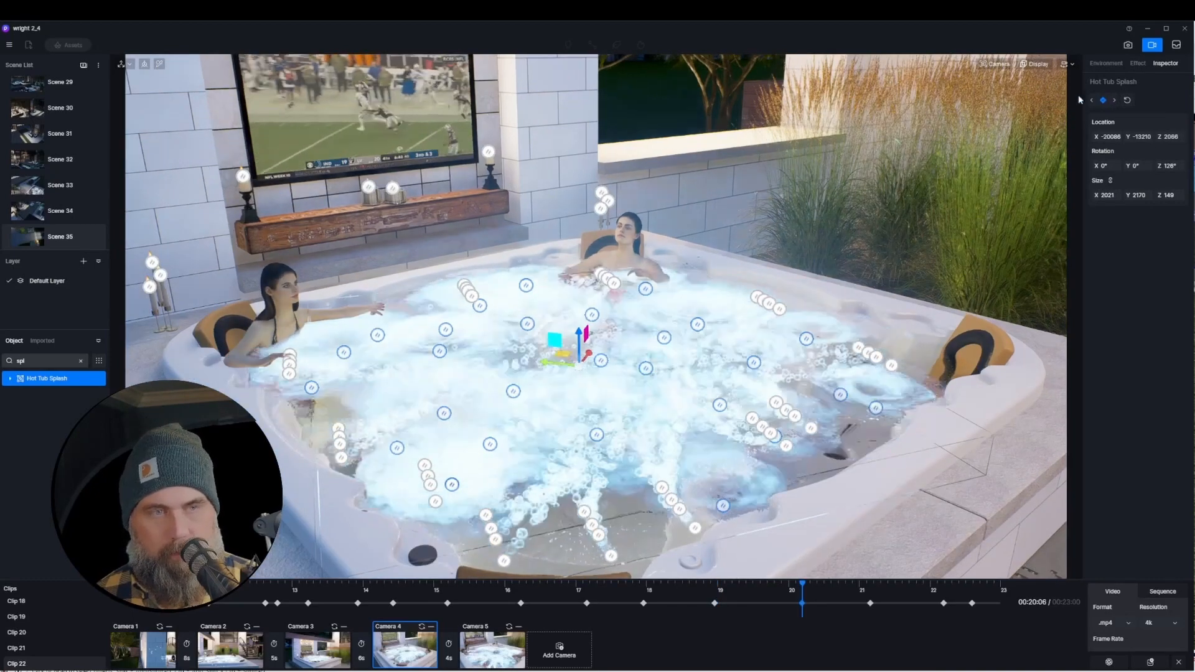
left_click(1090, 101)
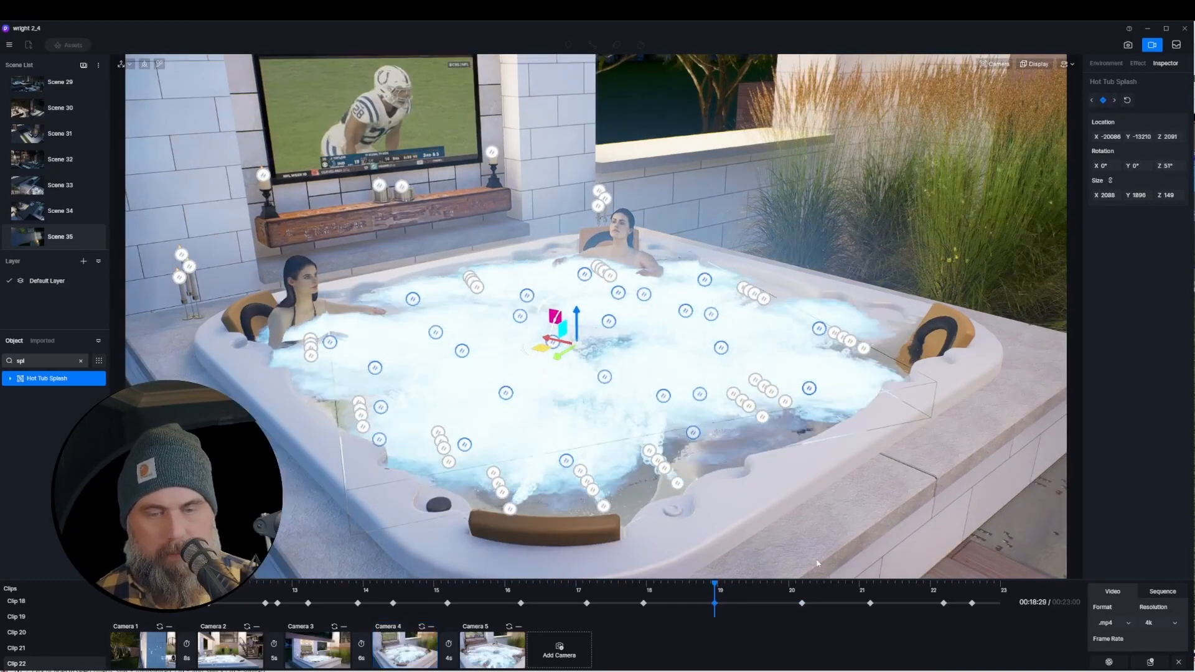
left_click(1113, 100)
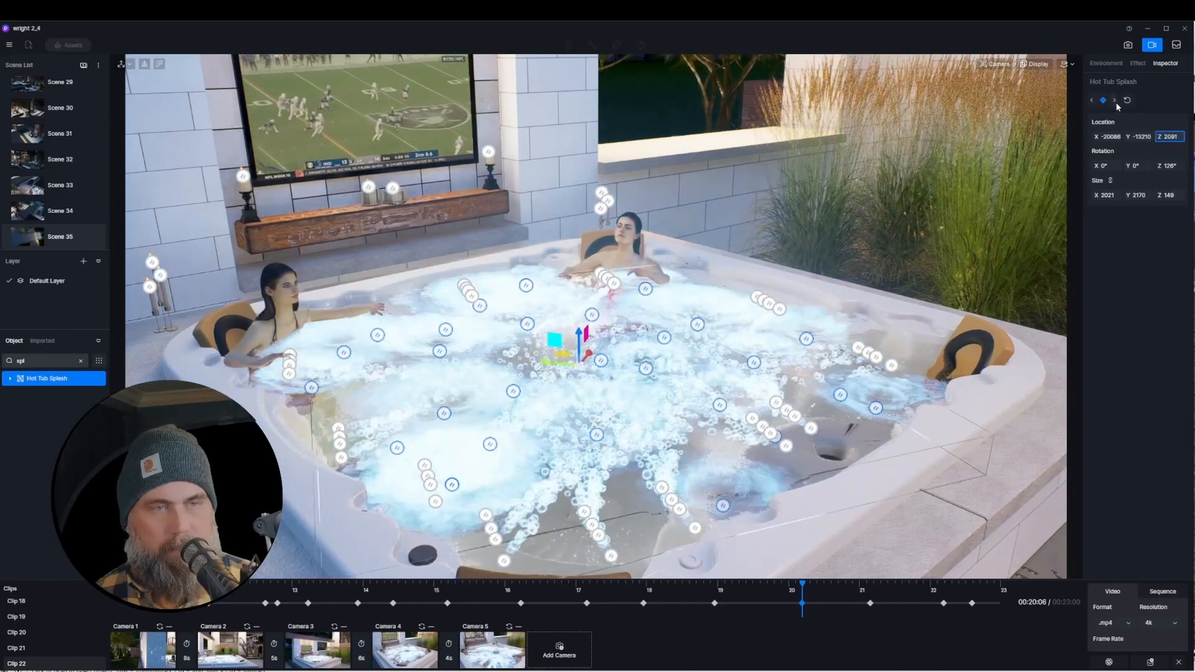
left_click(1114, 100)
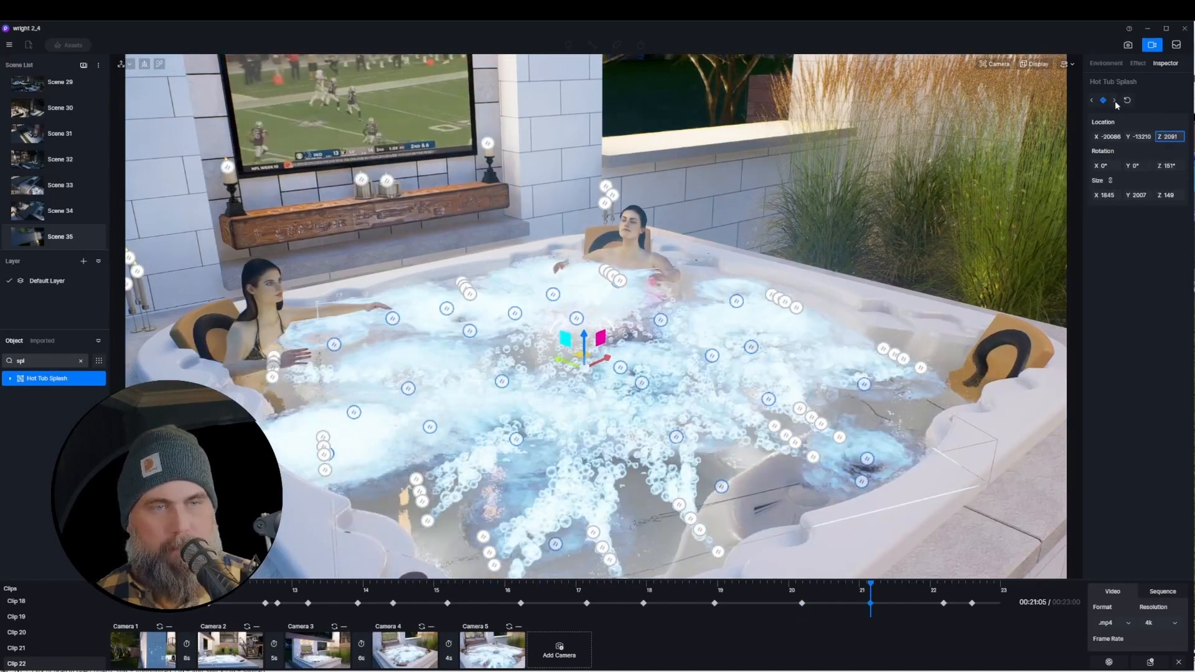
left_click(1114, 101)
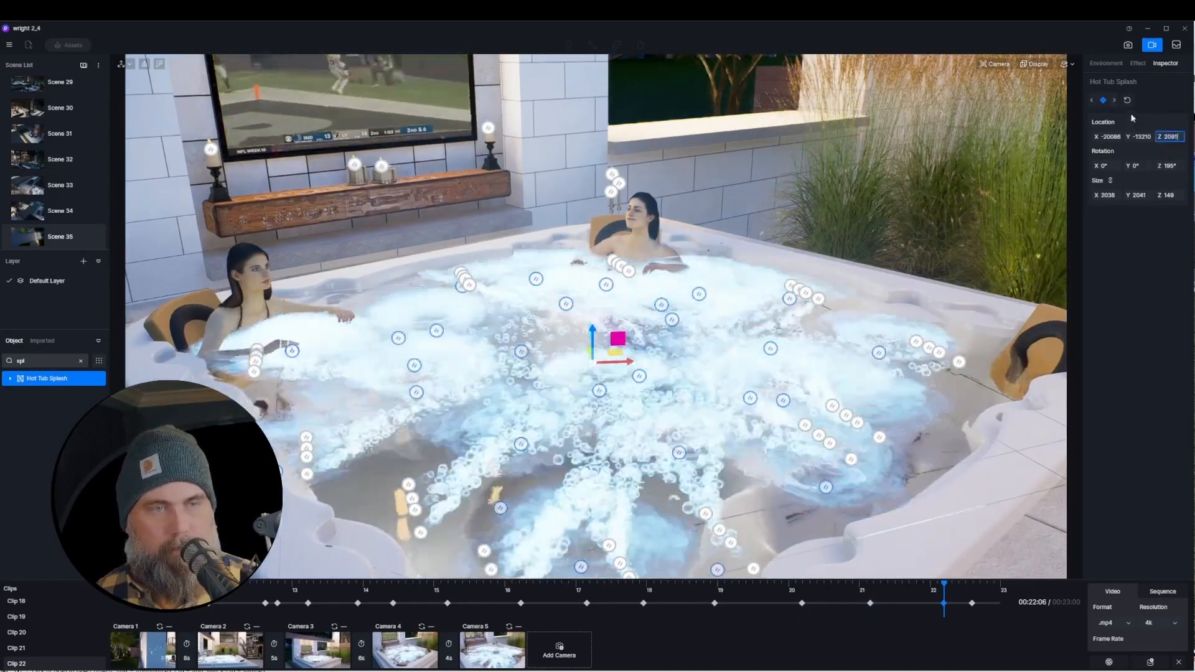
left_click(1114, 101)
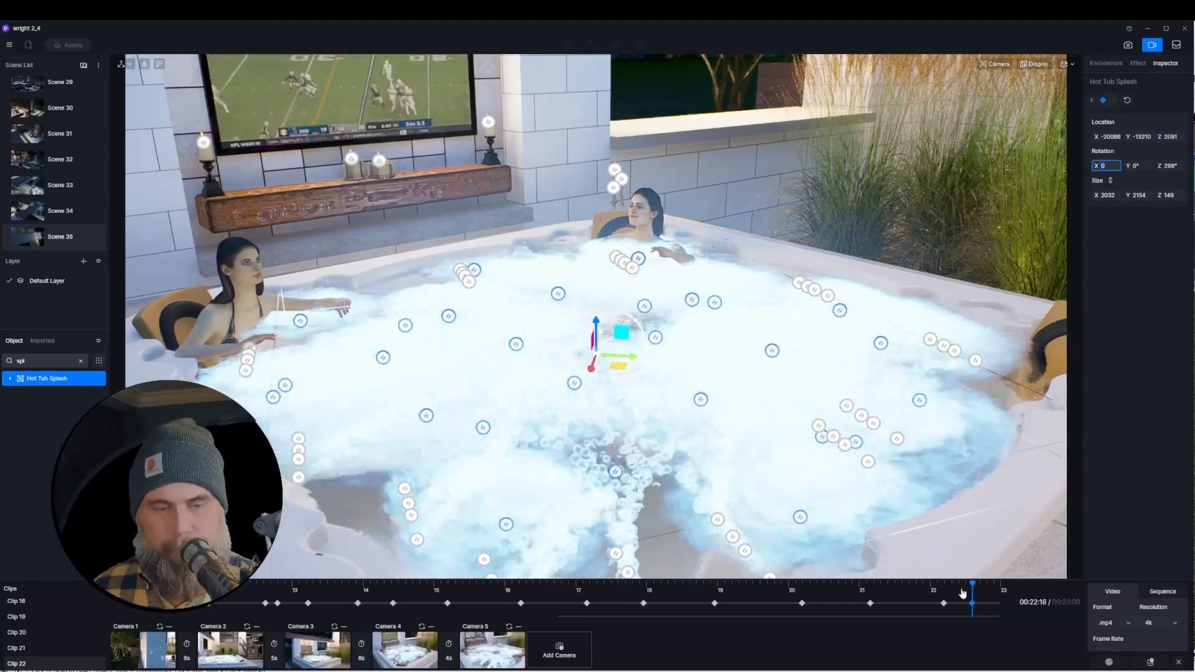
- Return the clip to its start and select a bubble emitter at the near edge of the hot tub
left_click_drag(970, 589, 386, 592)
left_click(131, 608)
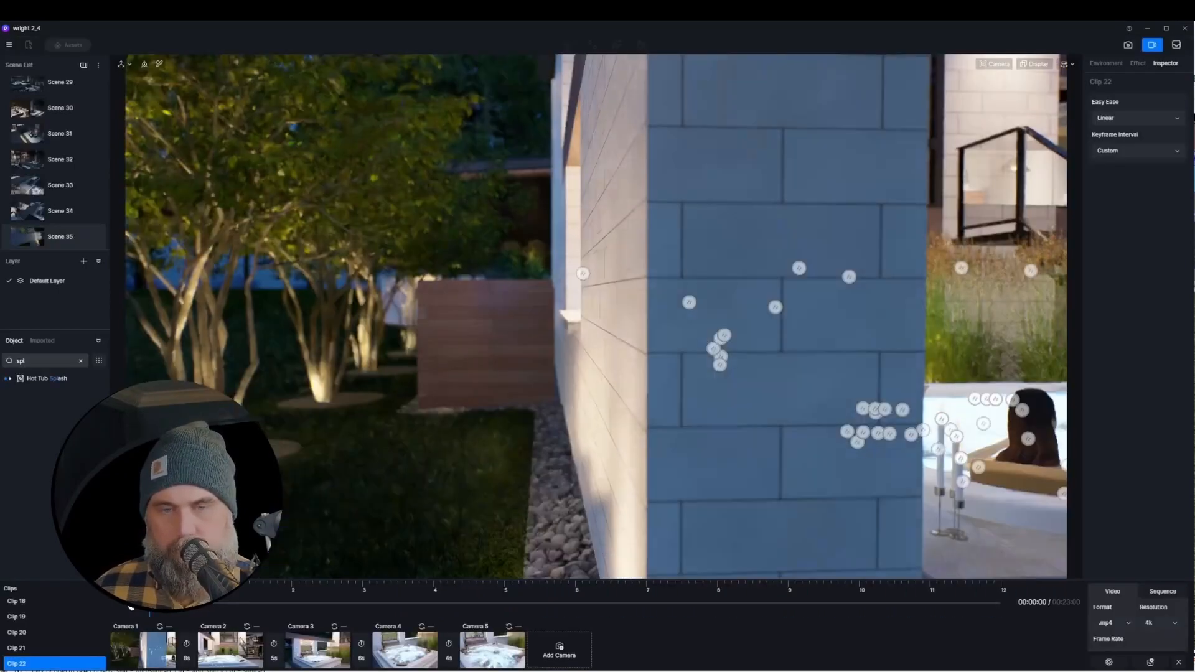
key("d")
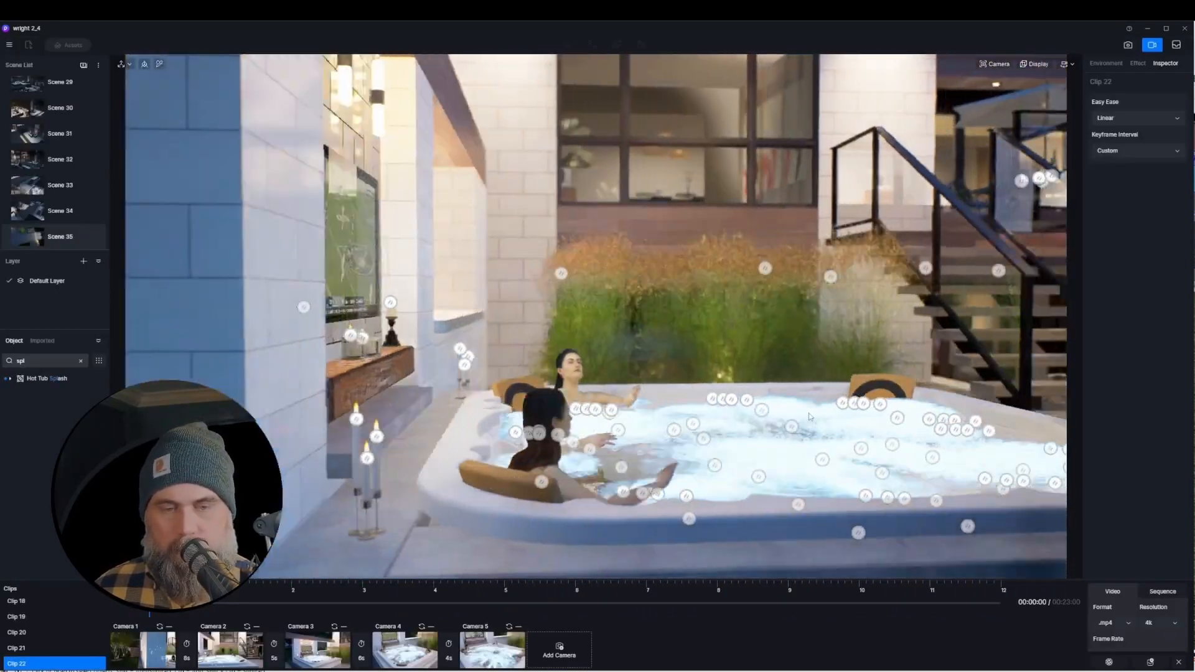
key("d")
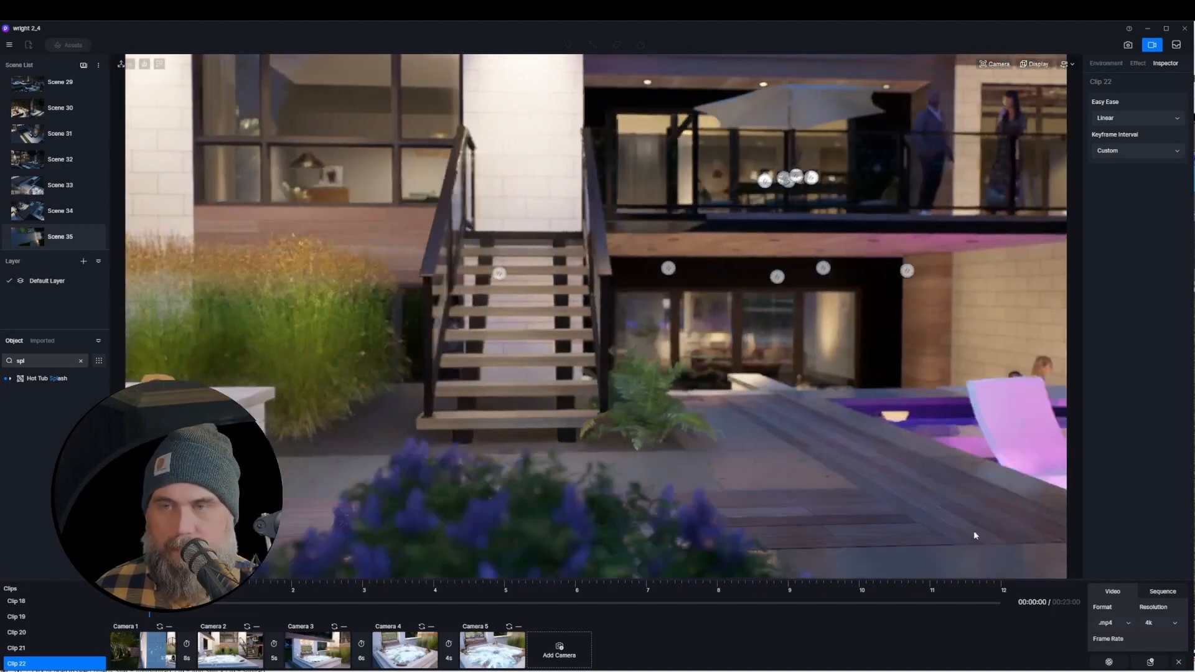
key("d")
right_click_drag(976, 536, 26, 28)
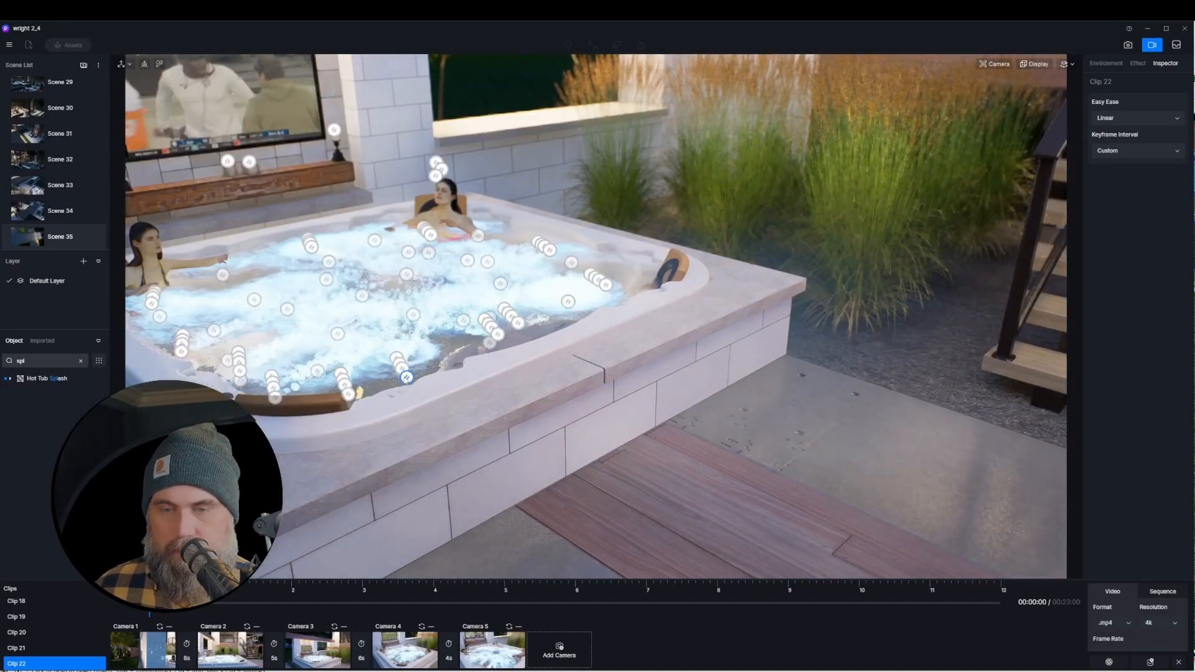
left_click(407, 378)
right_click_drag(588, 432, 616, 486)
right_click_drag(770, 425, 774, 426)
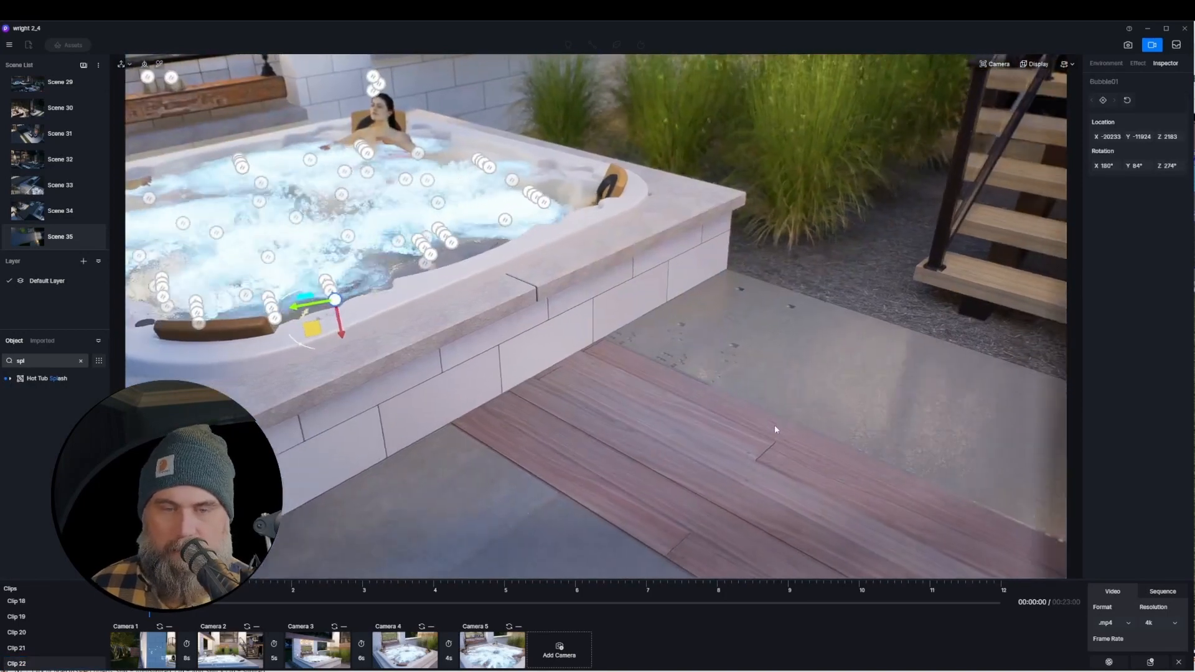
scroll(591, 398, "up", 3)
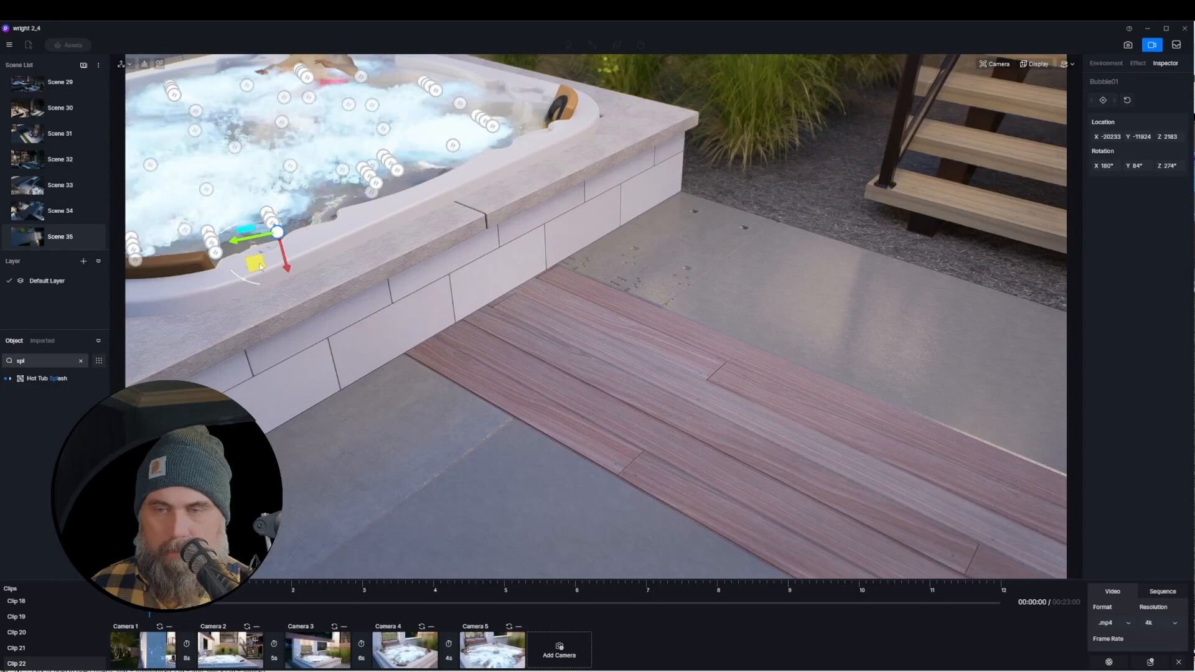
left_click_drag(462, 301, 778, 429)
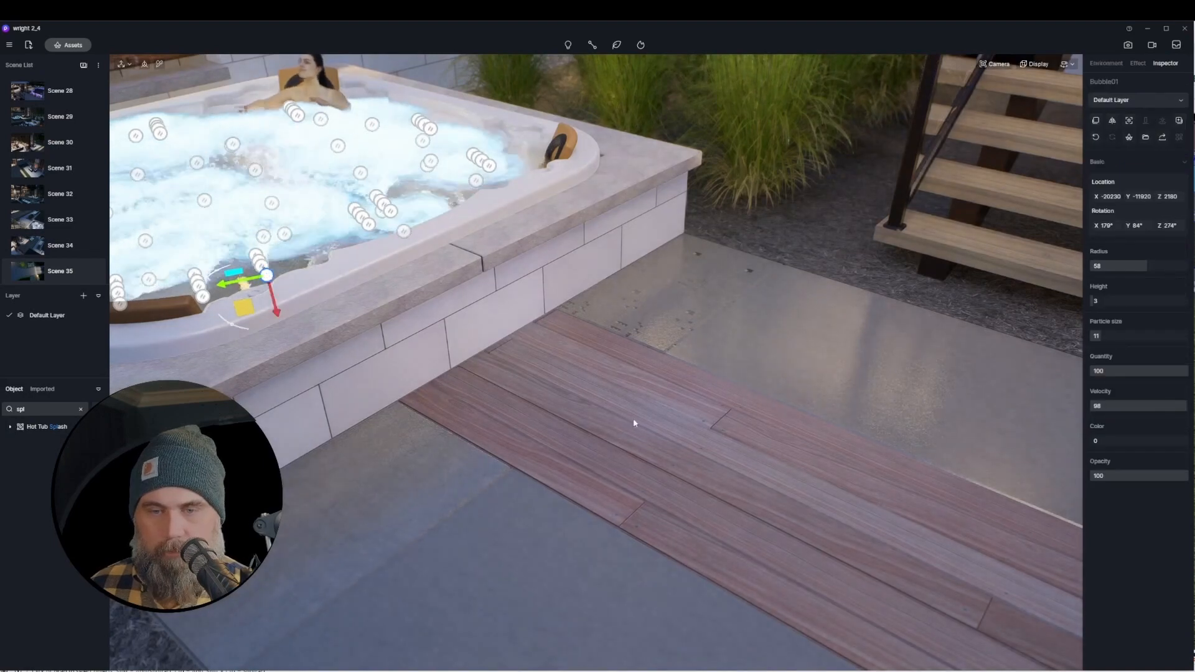
- Place a test bubble emitter on the wood decking, try different radius, opacity, color and particle size settings, and delete it
key("ctrl+v")
left_click(744, 519)
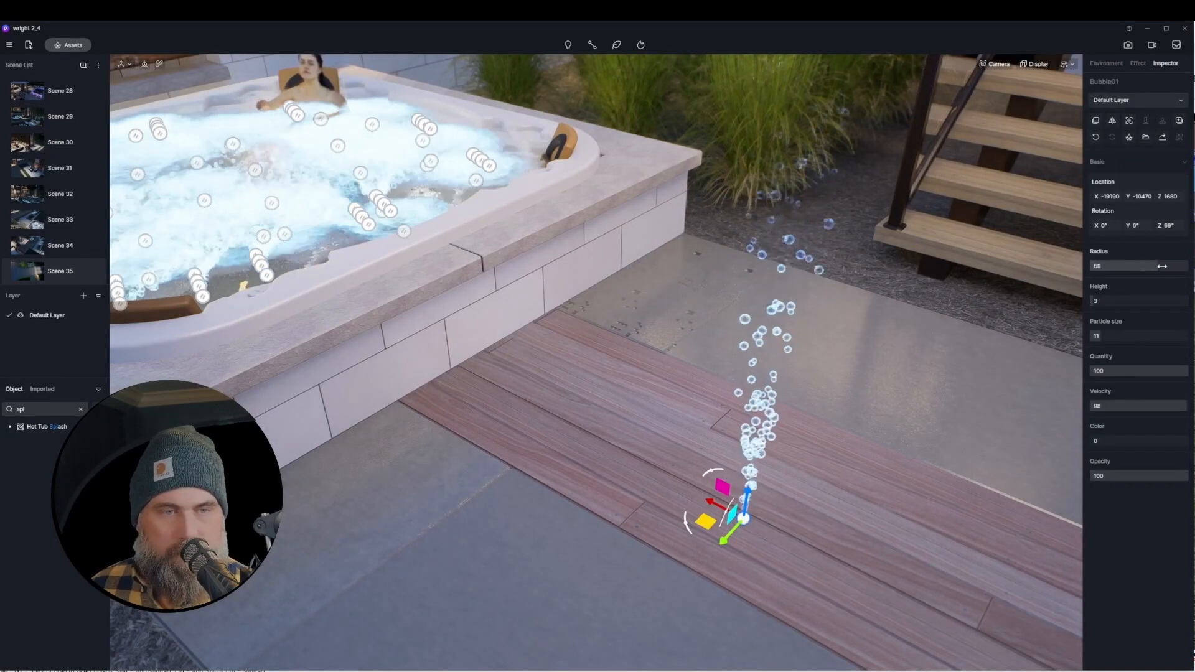
left_click_drag(1125, 271, 1129, 272)
left_click_drag(1170, 477, 1130, 480)
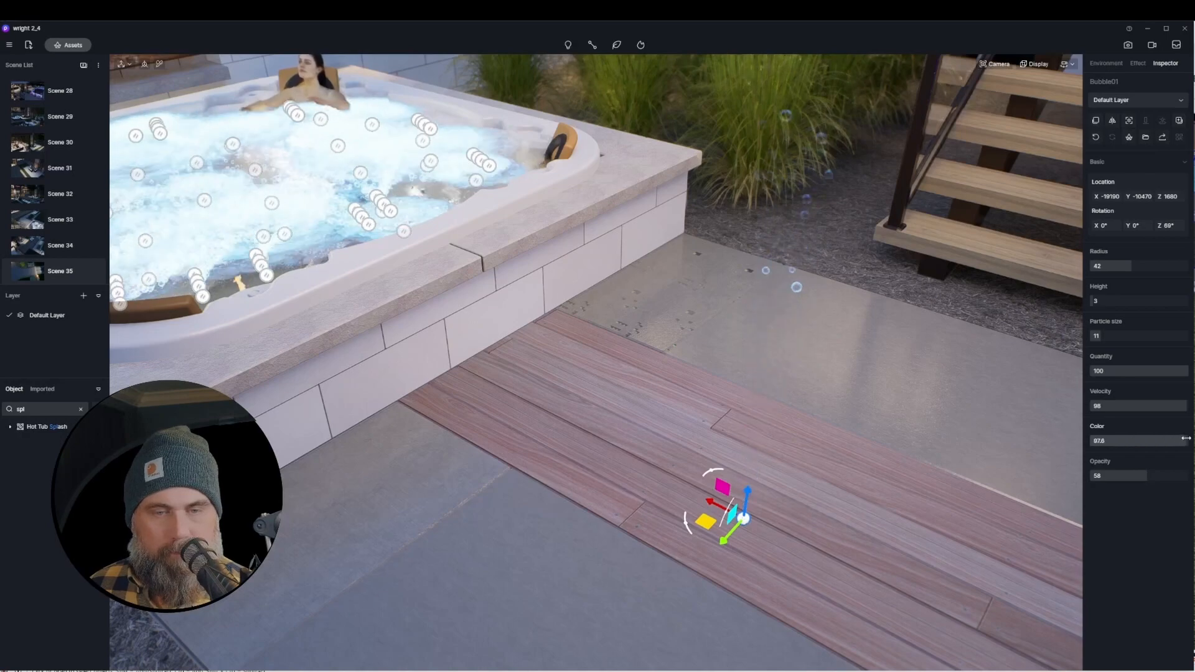
left_click_drag(1141, 335, 1096, 335)
key("Delete")
- Inspect the particle size and other settings of several bubble emitters around the hot tub's jets
key("w")
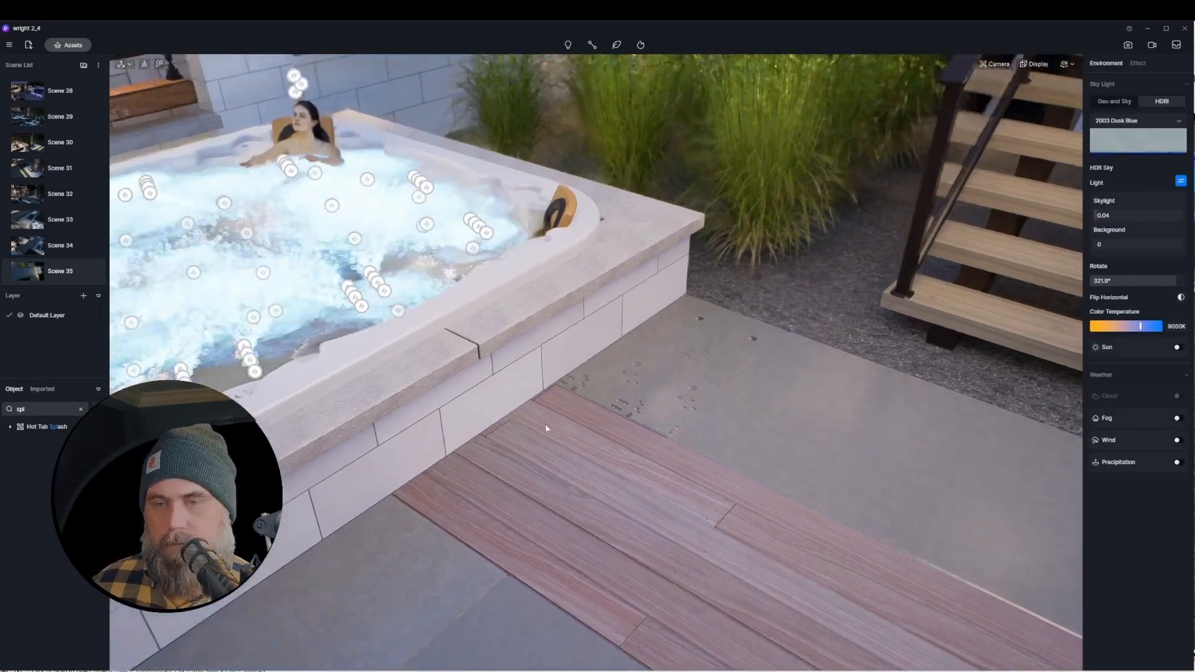
key("a")
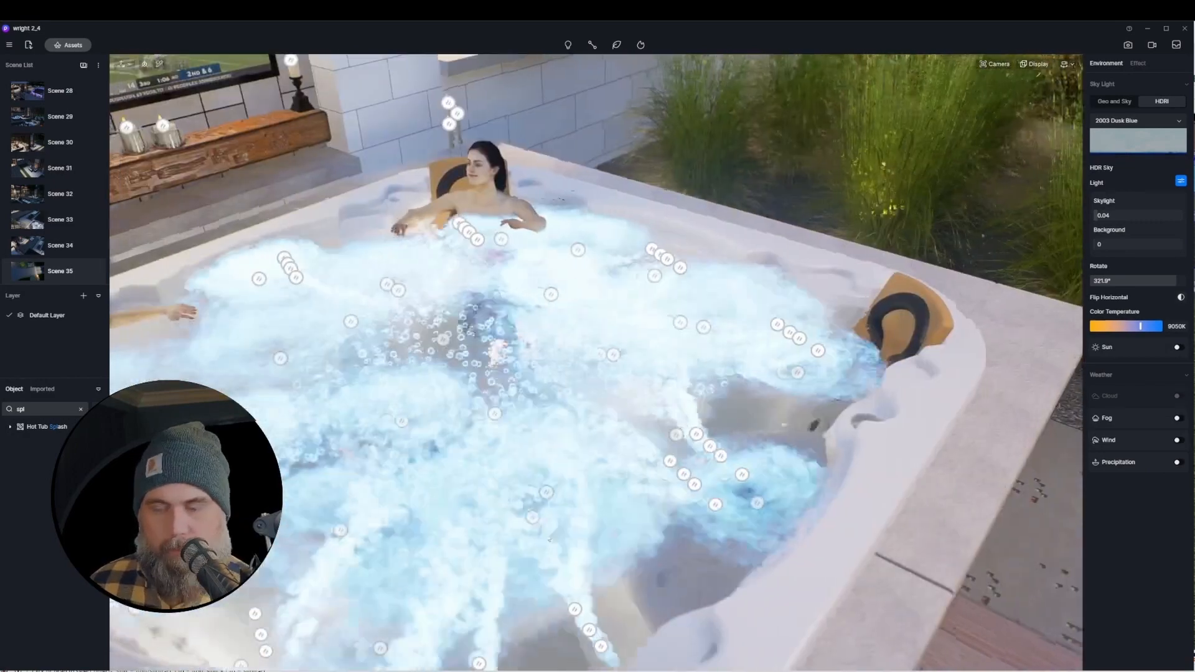
right_click_drag(523, 439, 569, 565)
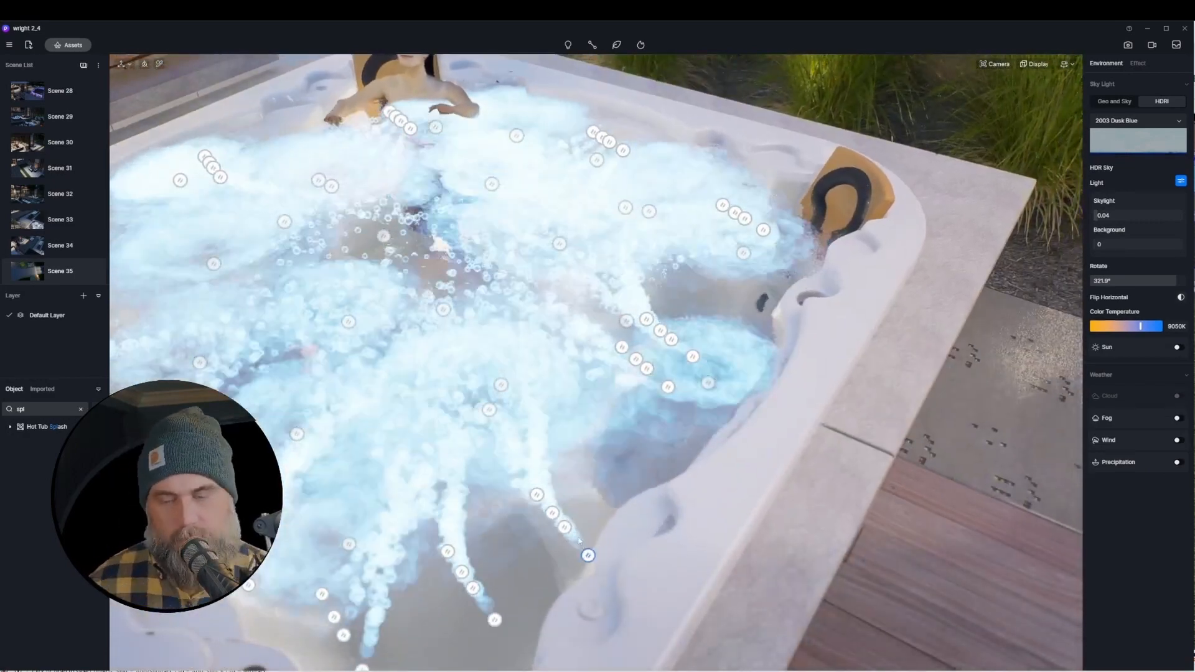
left_click(564, 527)
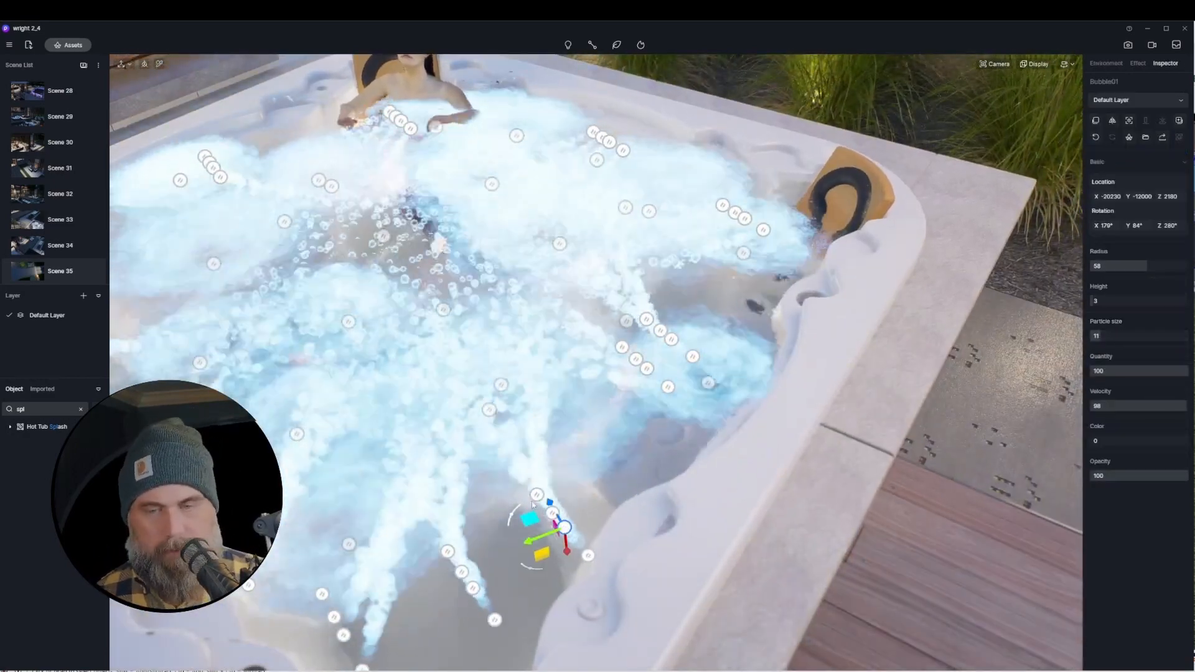
left_click(538, 500)
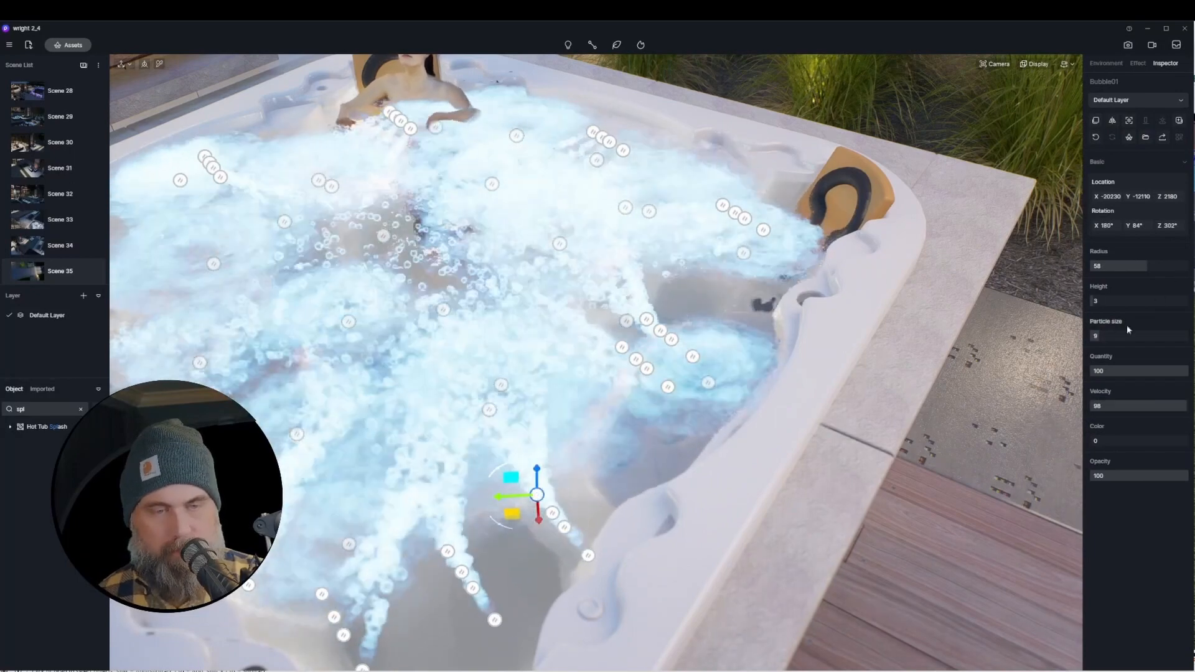
left_click_drag(1099, 337, 1095, 337)
left_click(670, 340)
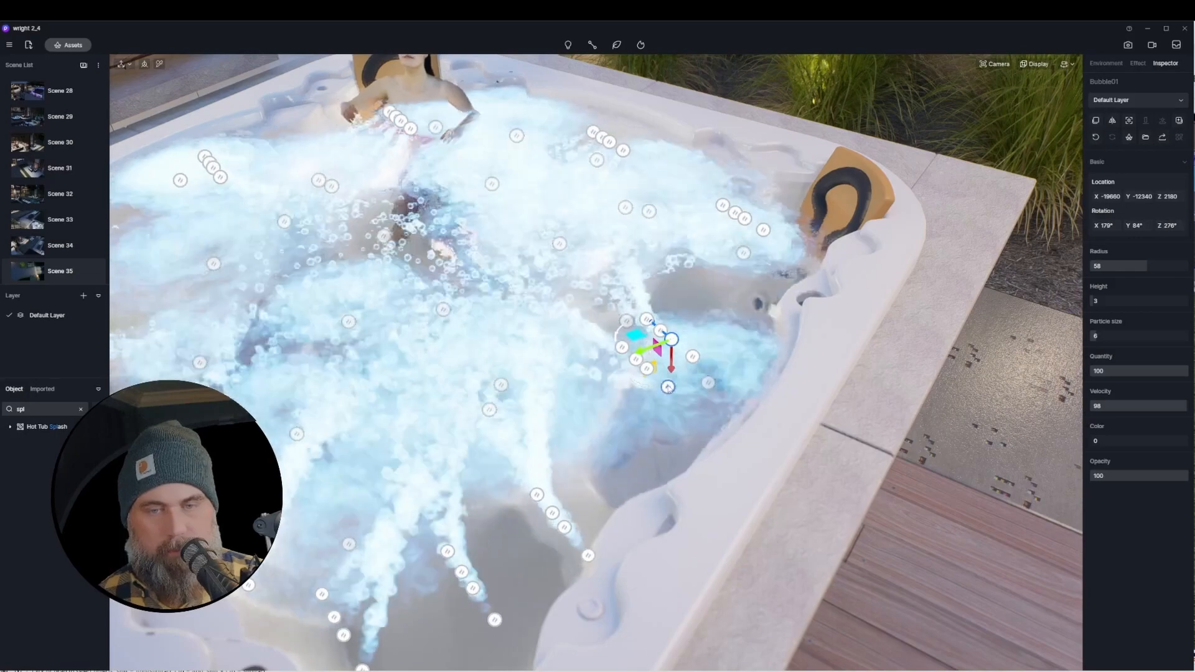
left_click(667, 386)
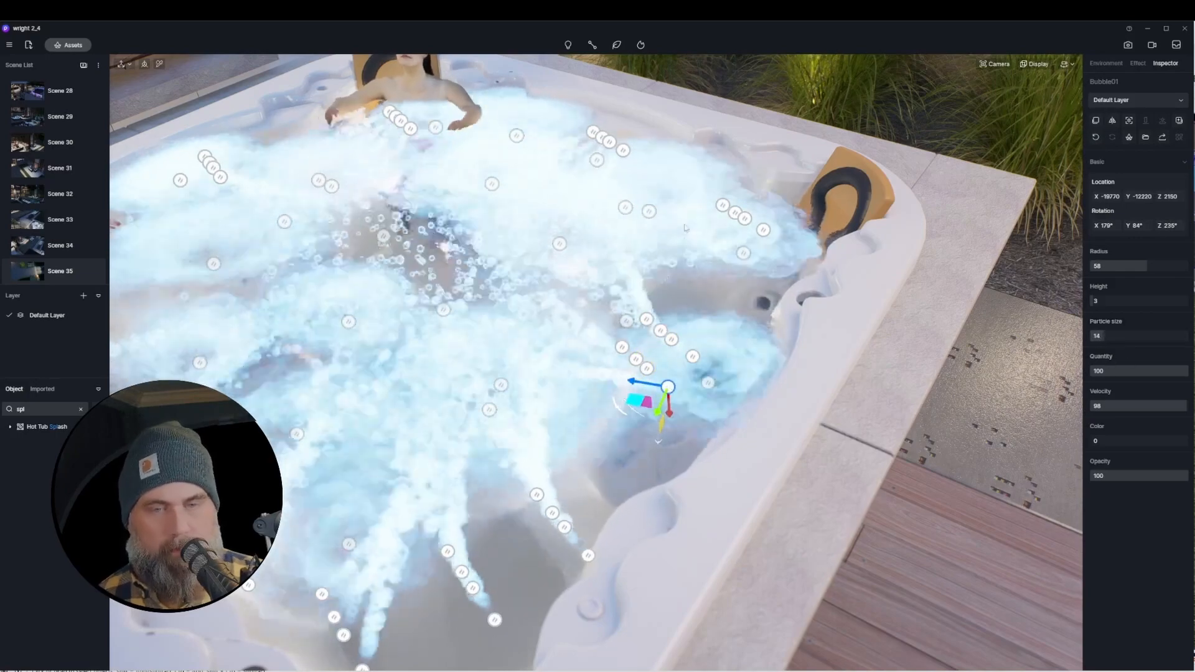
left_click(722, 206)
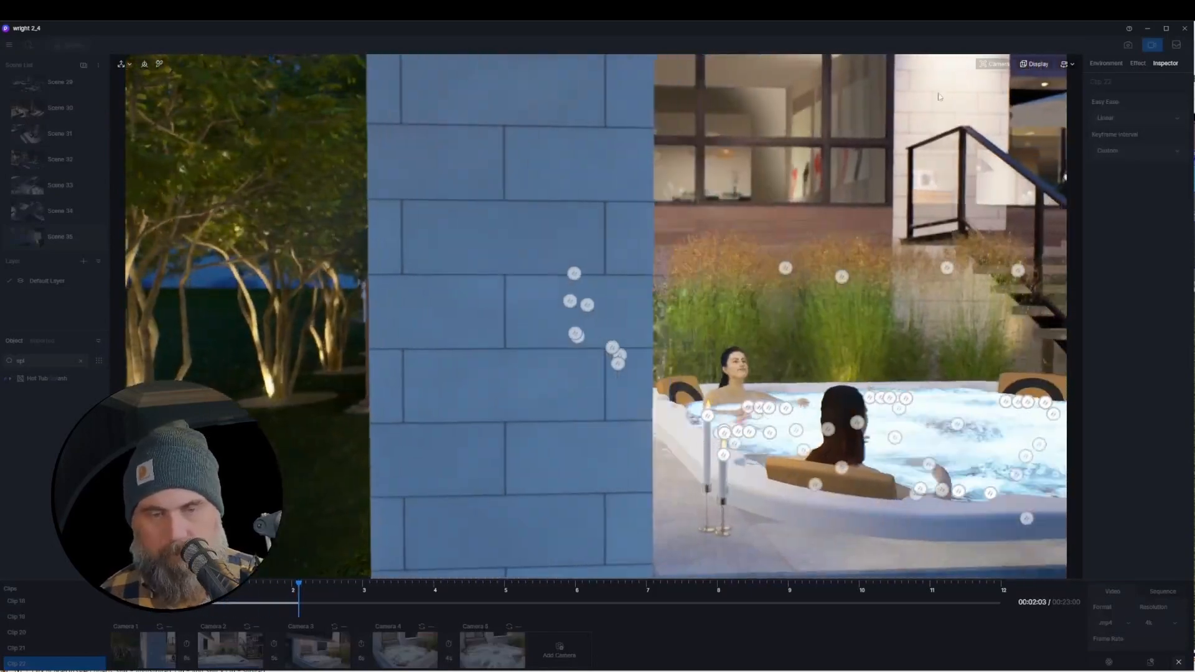
- Hide the particle emitter markers in the viewport while viewing the clip
left_click(1034, 64)
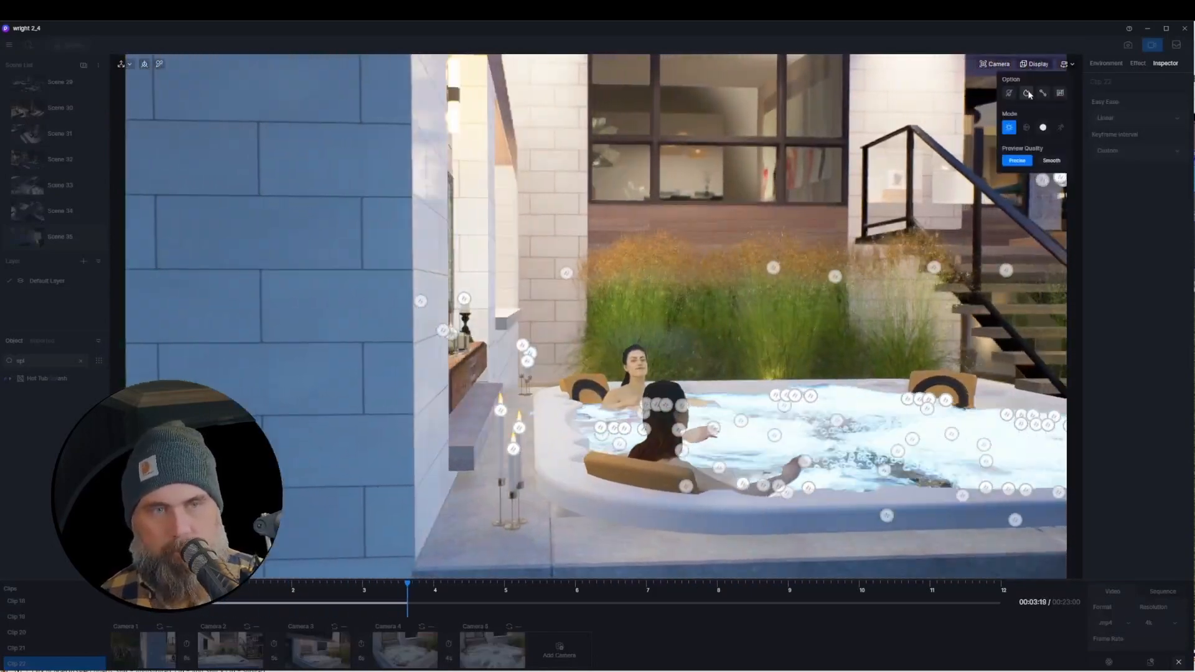
left_click(1026, 93)
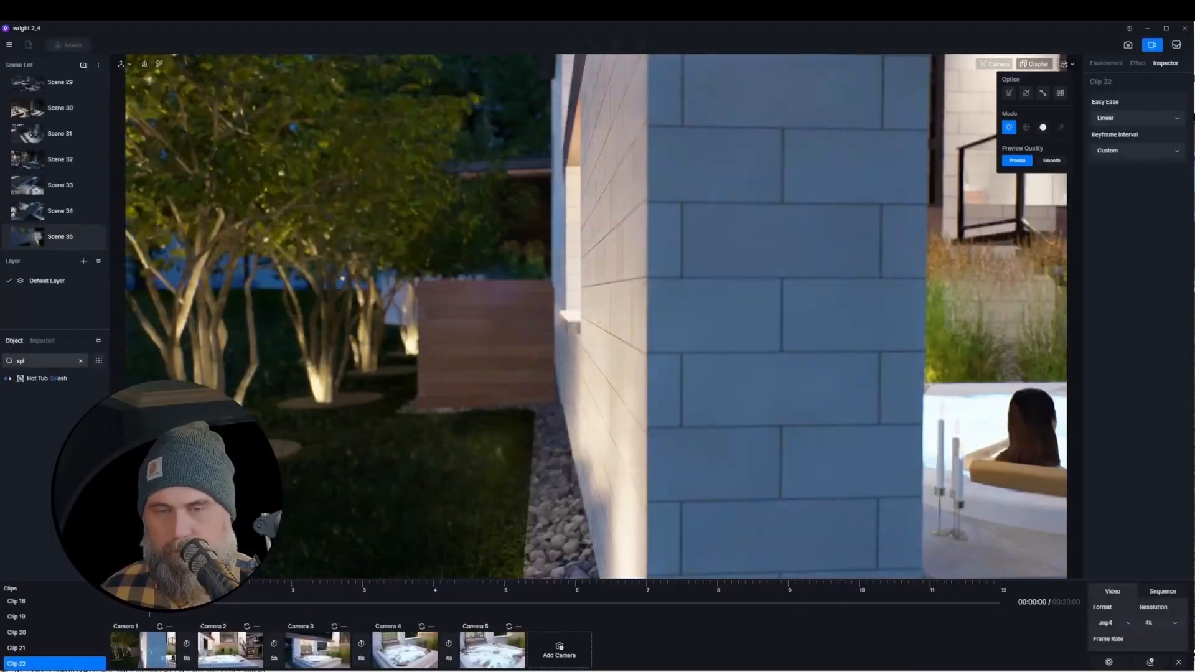
left_click(1035, 65)
- Set the exposure of Camera 1 to -0.21 EV, lower the exposure of Camera 2 similarly, and update both cameras
left_click(995, 64)
left_click_drag(982, 104, 988, 105)
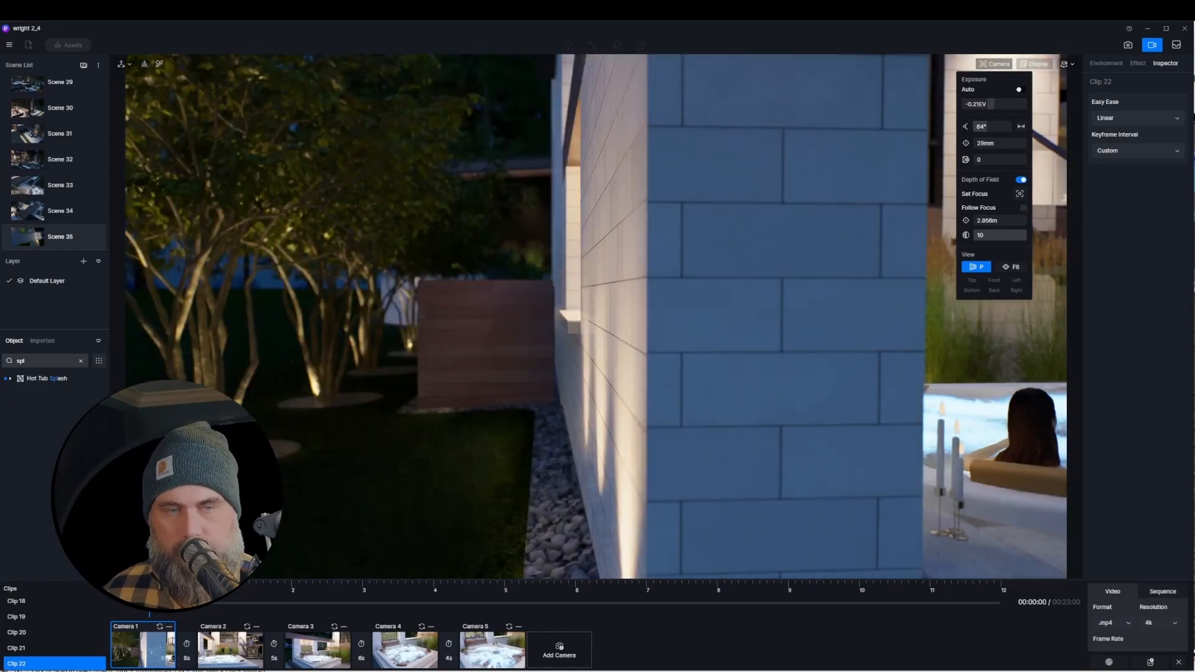
left_click(160, 628)
left_click(232, 649)
left_click(995, 64)
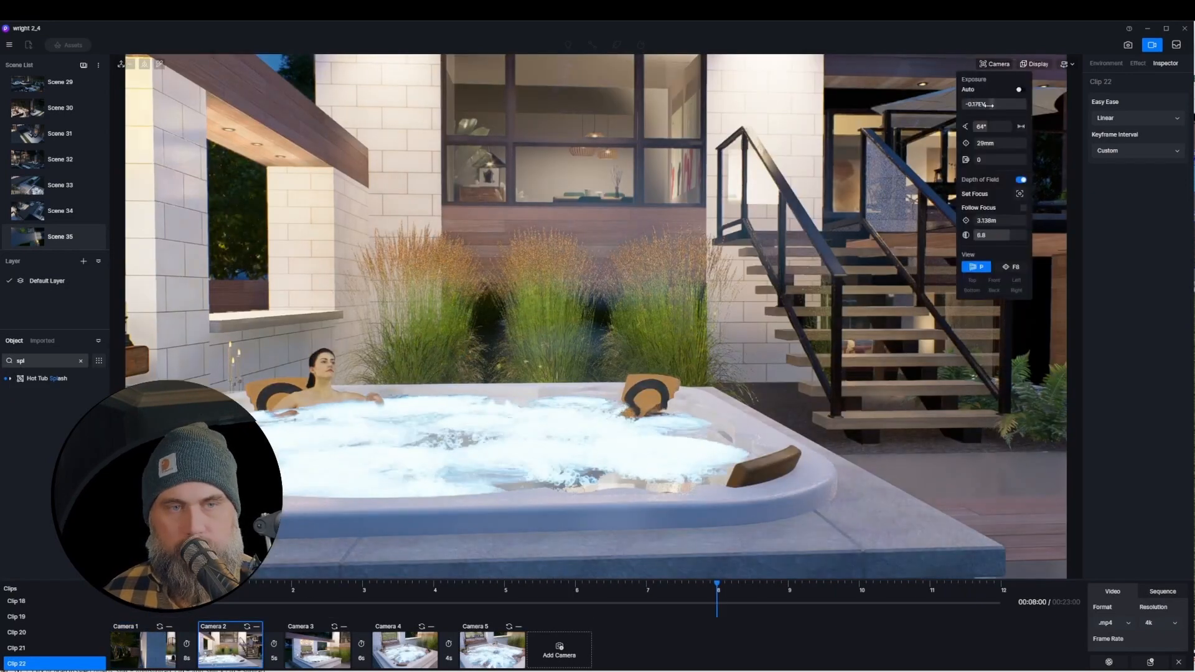
left_click_drag(994, 104, 987, 104)
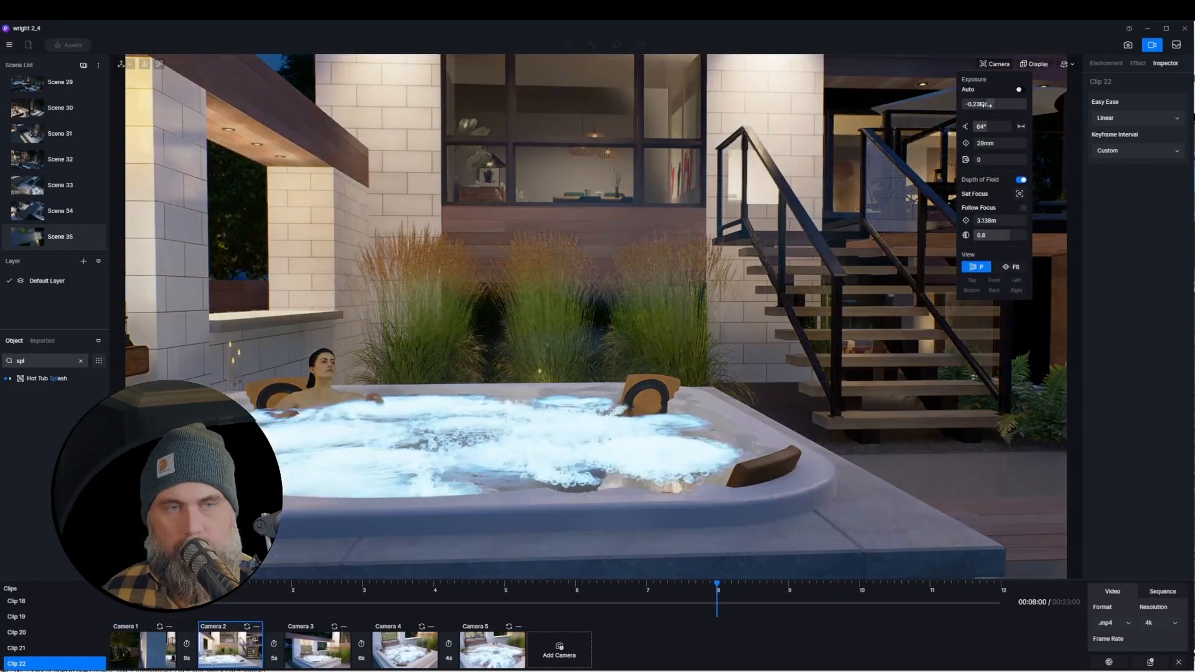
left_click(249, 627)
- Set the exposure of Camera 3 to -0.21 EV, update it, and lower the exposure of Camera 4
left_click(998, 65)
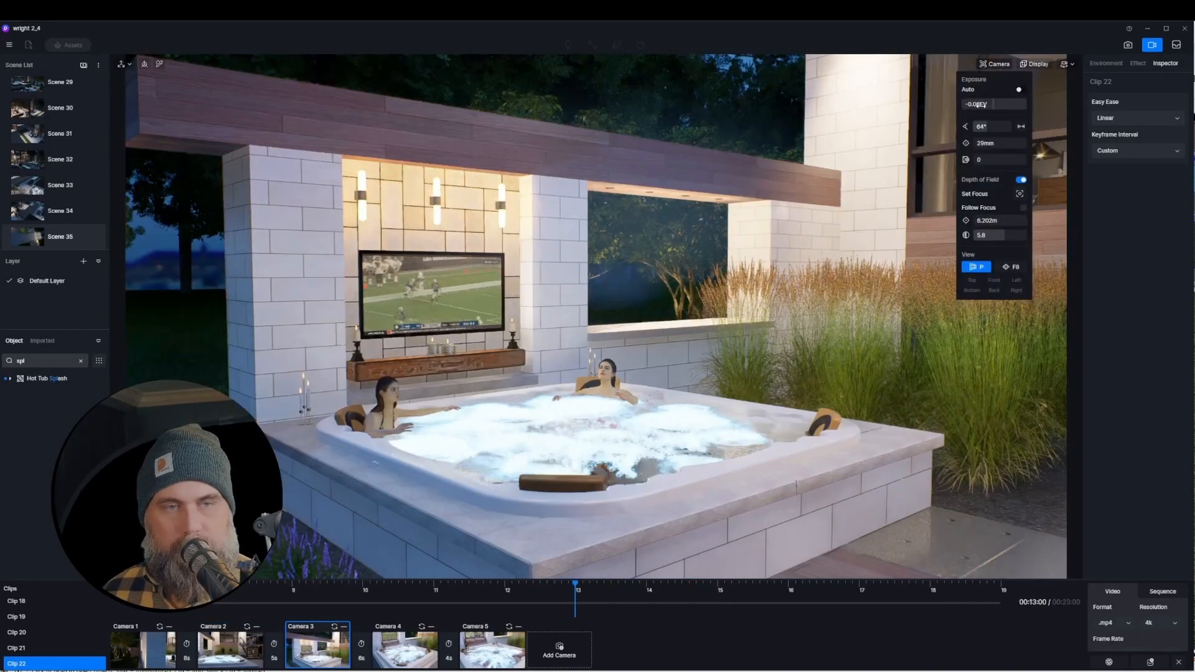
left_click(995, 107)
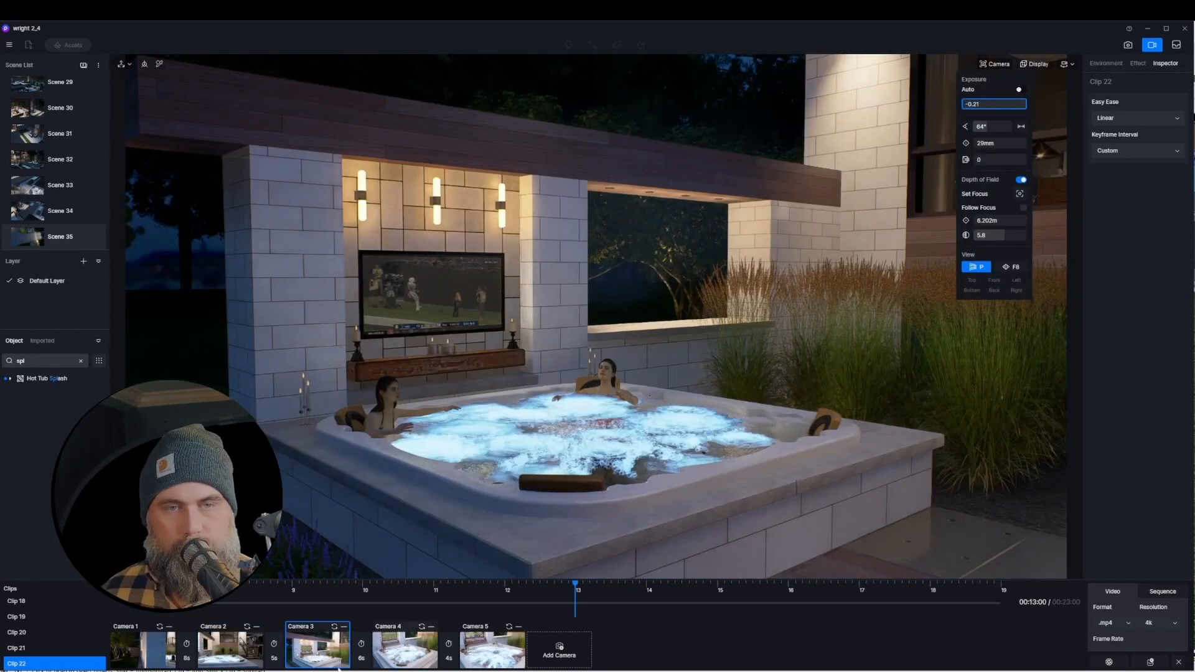
left_click(334, 627)
left_click(404, 647)
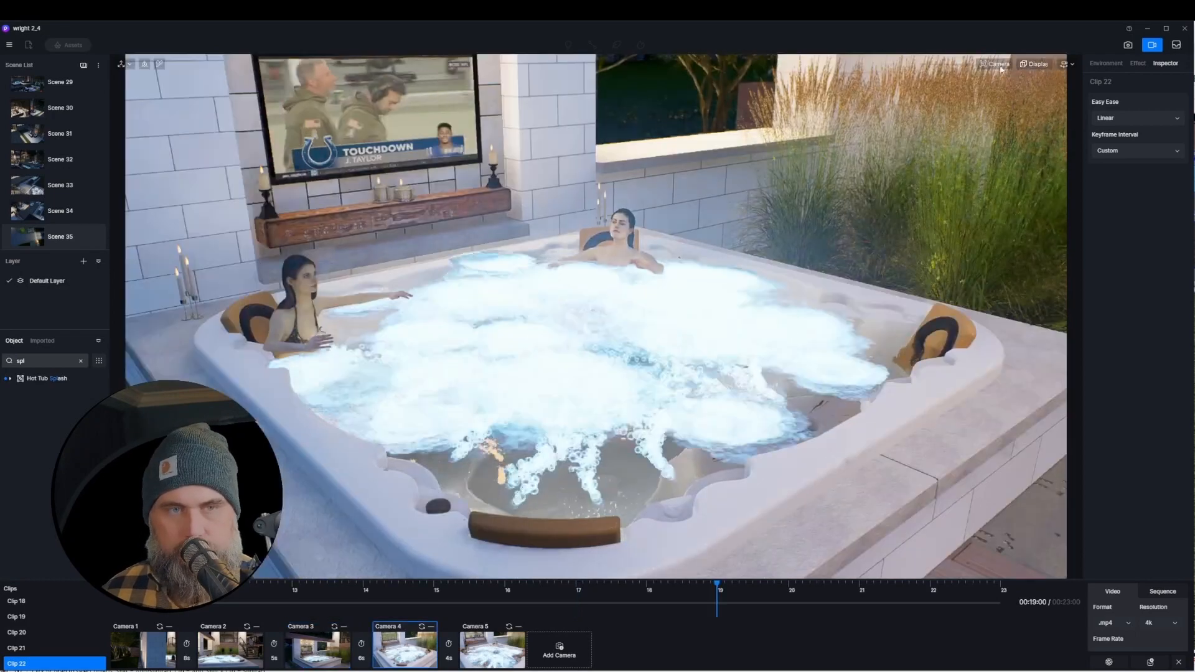
left_click(996, 64)
left_click(992, 106)
- Lower the exposure of Camera 5 to match the other cameras, update it, and play the clip
left_click(492, 647)
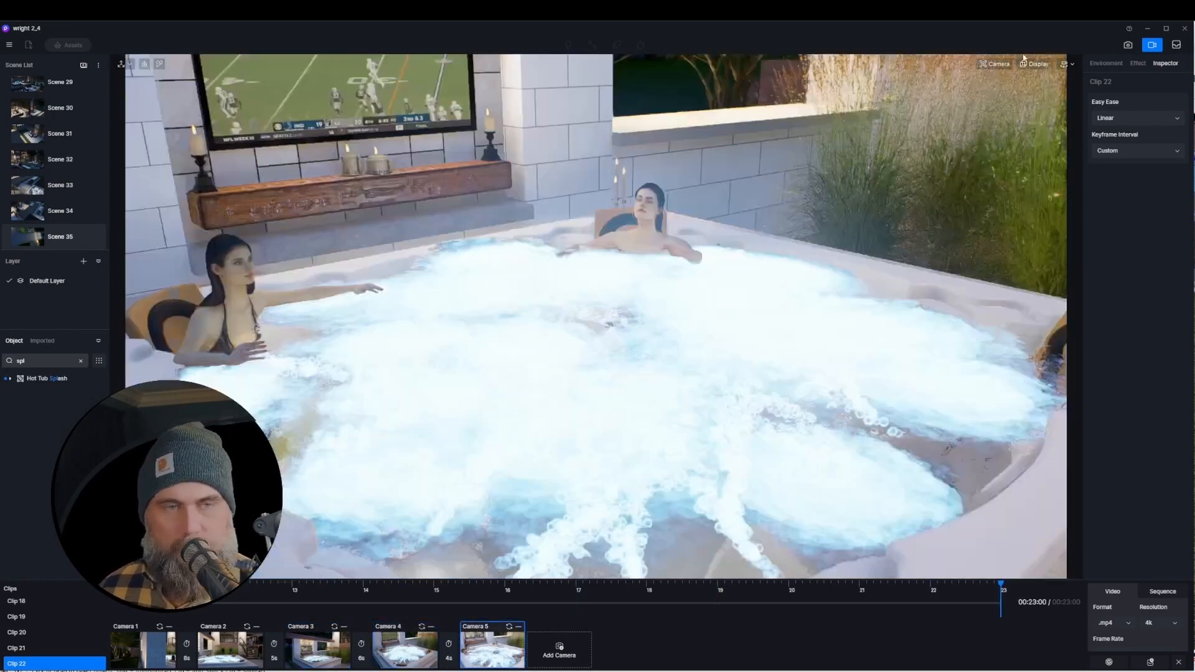
left_click(1001, 66)
left_click(993, 106)
left_click(509, 627)
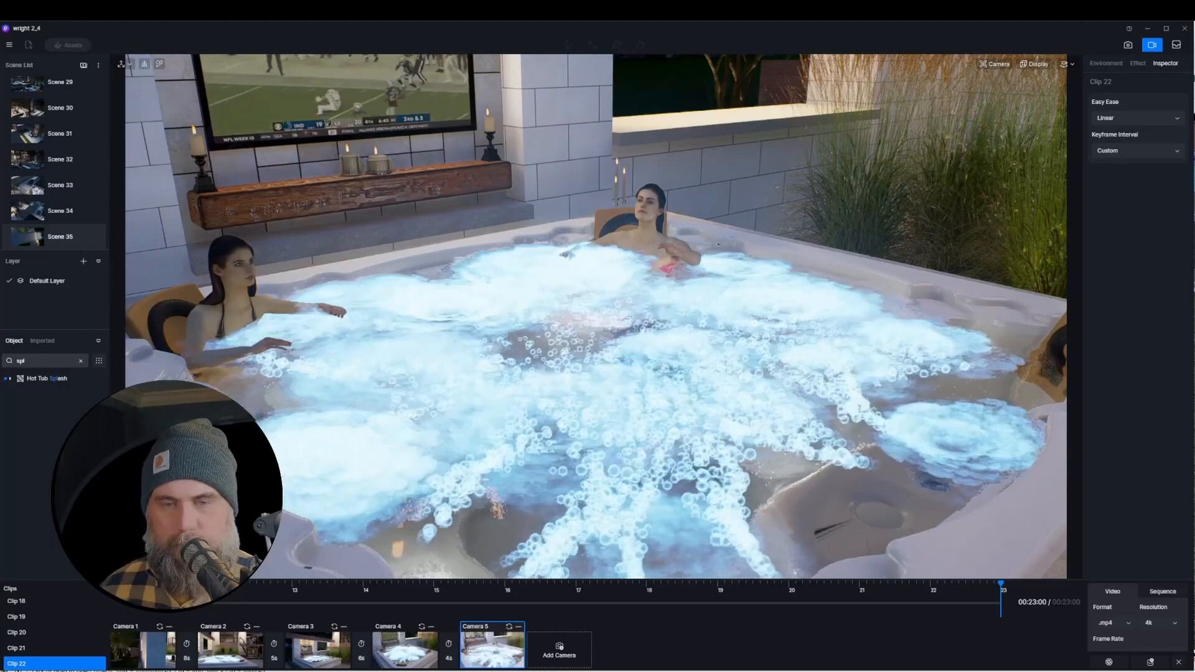
key("space")
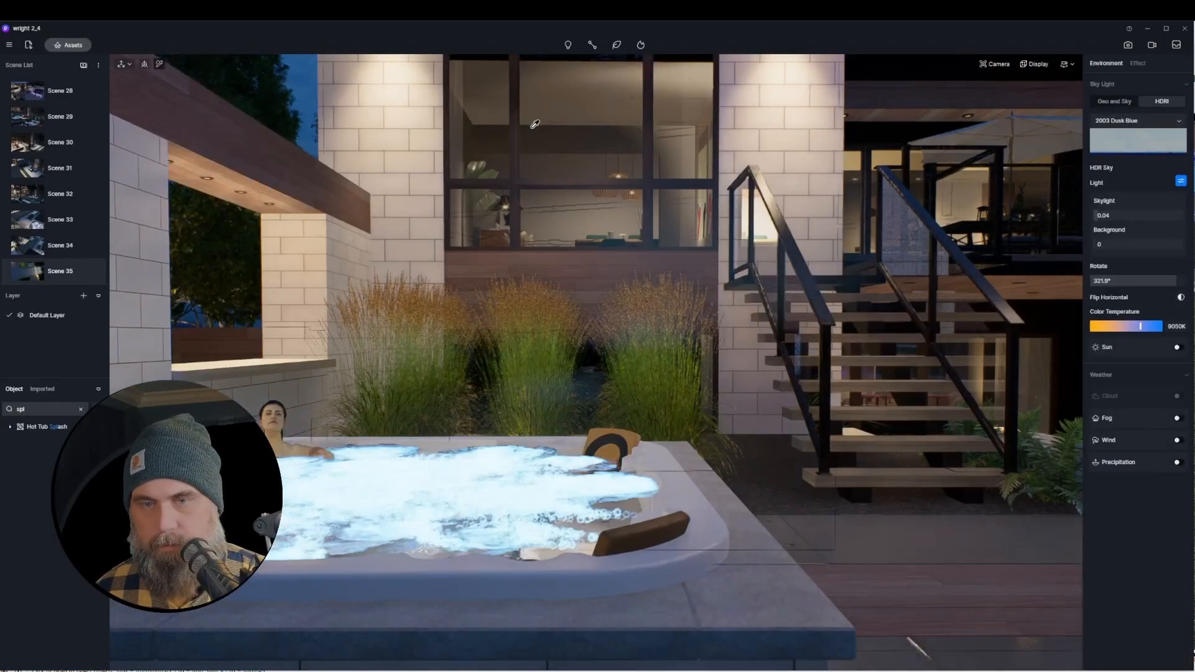
- Set the transparency of the sampled GLASS material to 0.11 and return to the animation clip
mouse_move(1120, 427)
left_mouse_down()
mouse_move(1172, 430)
mouse_move(1105, 435)
mouse_move(1116, 428)
left_mouse_up()
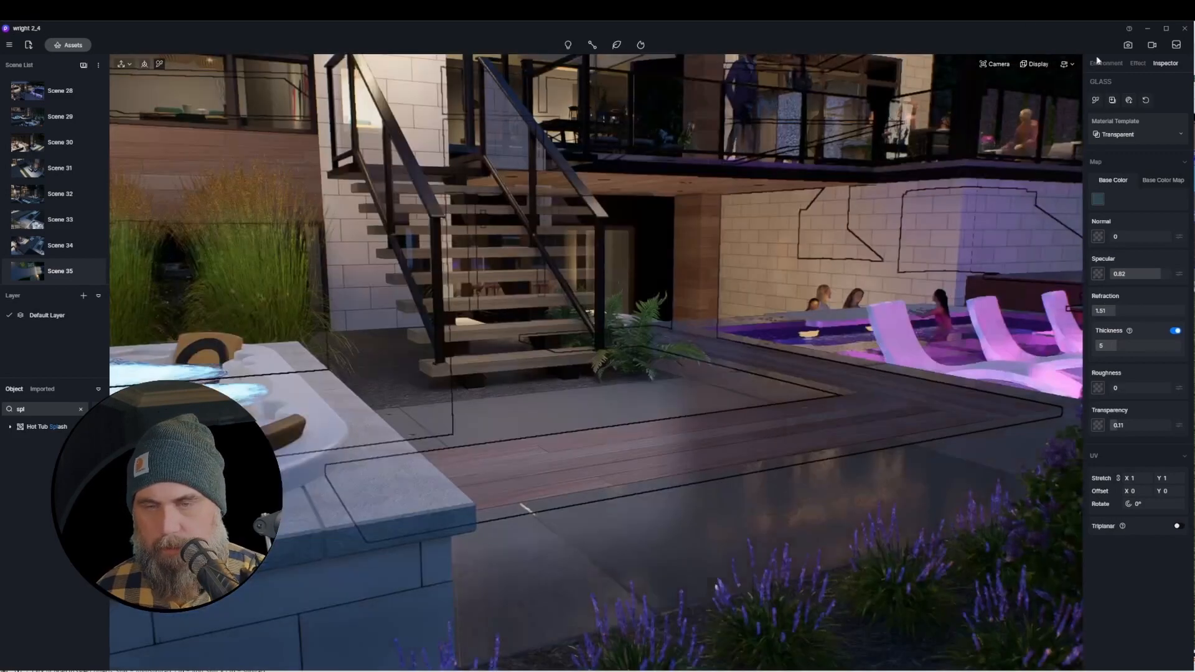
left_click(1151, 45)
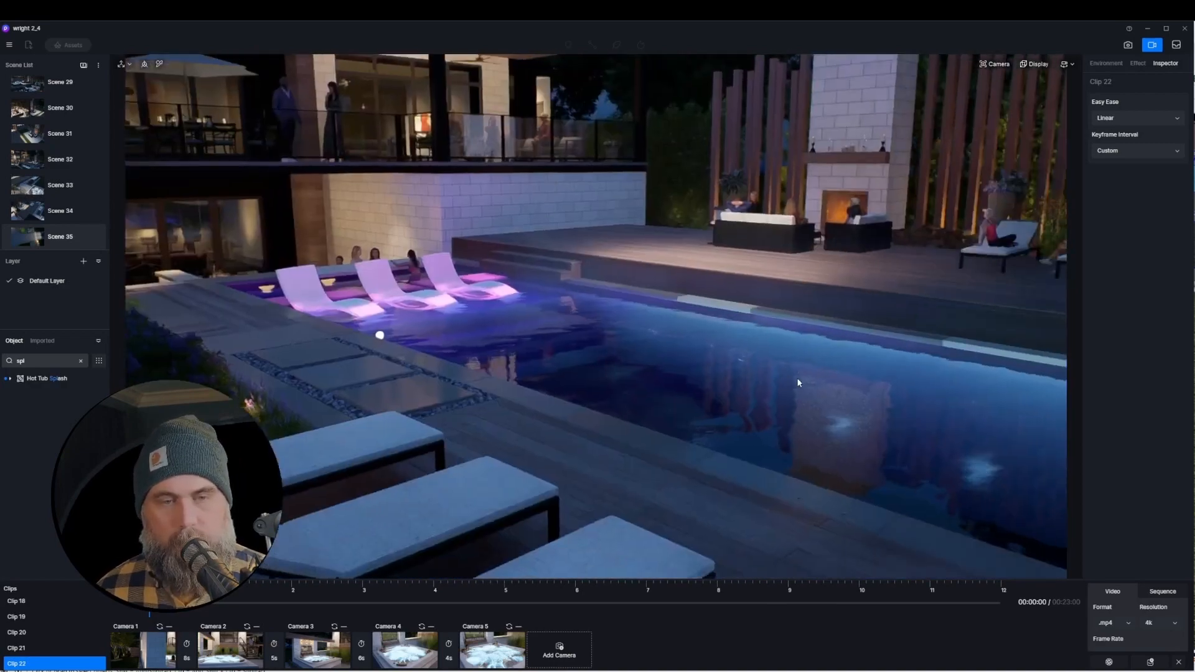
- Select the raised Deck Only.skp model beside the pool and try moving it along its Y axis
key("d")
key("d")
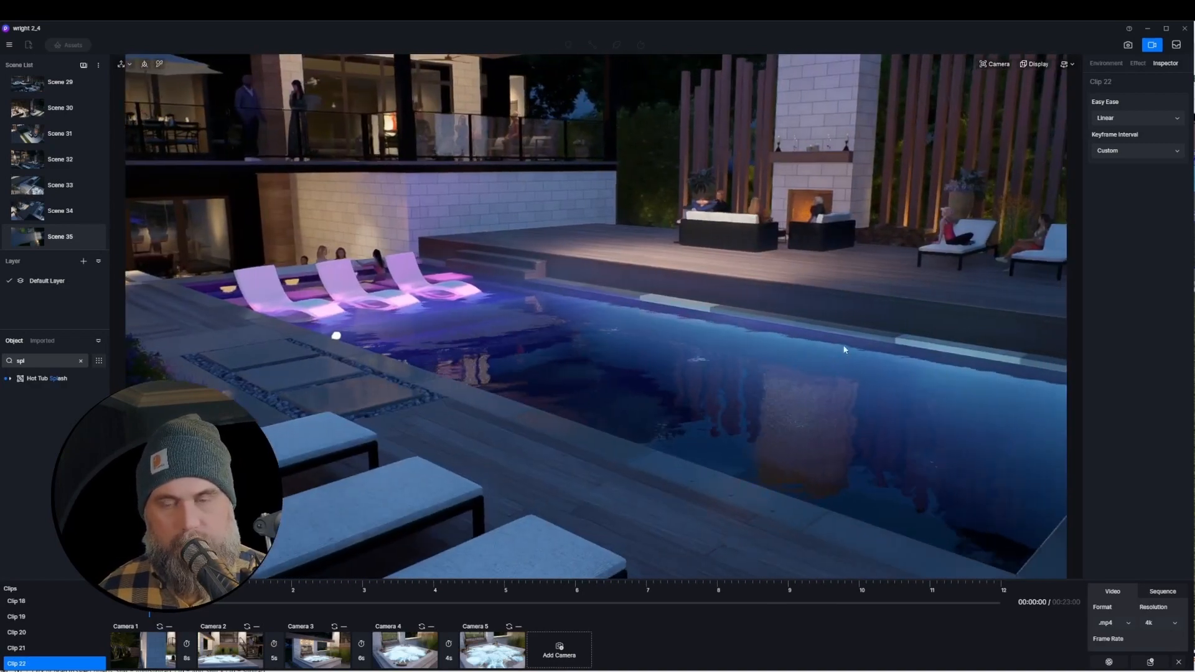
key("d")
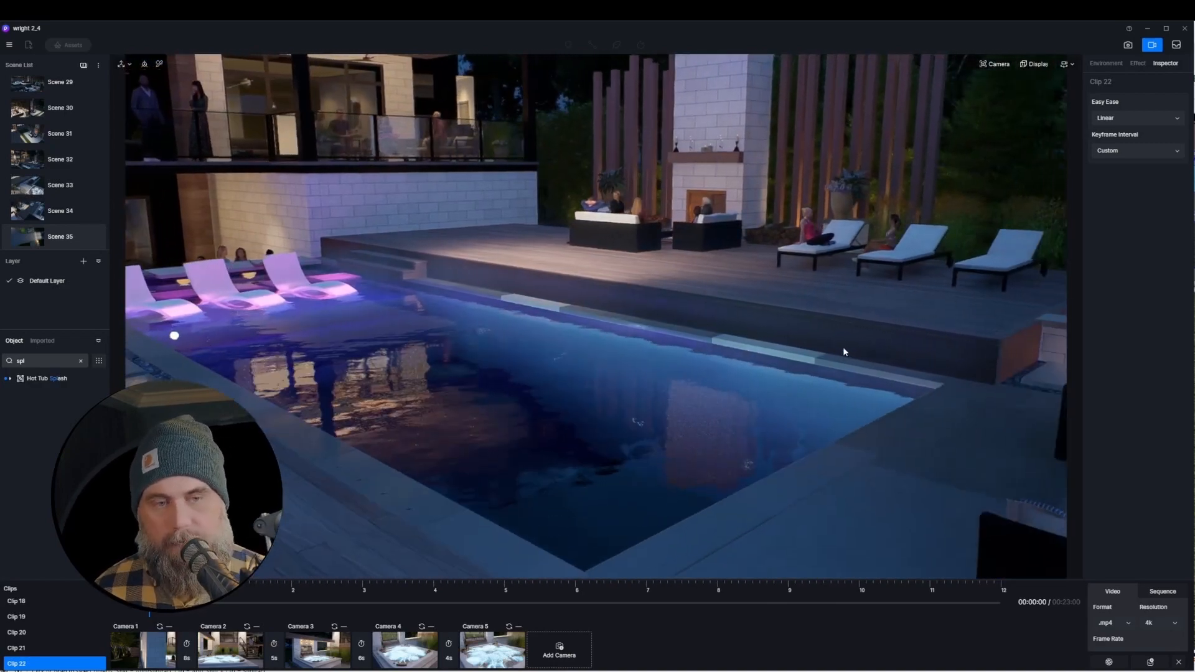
key("d")
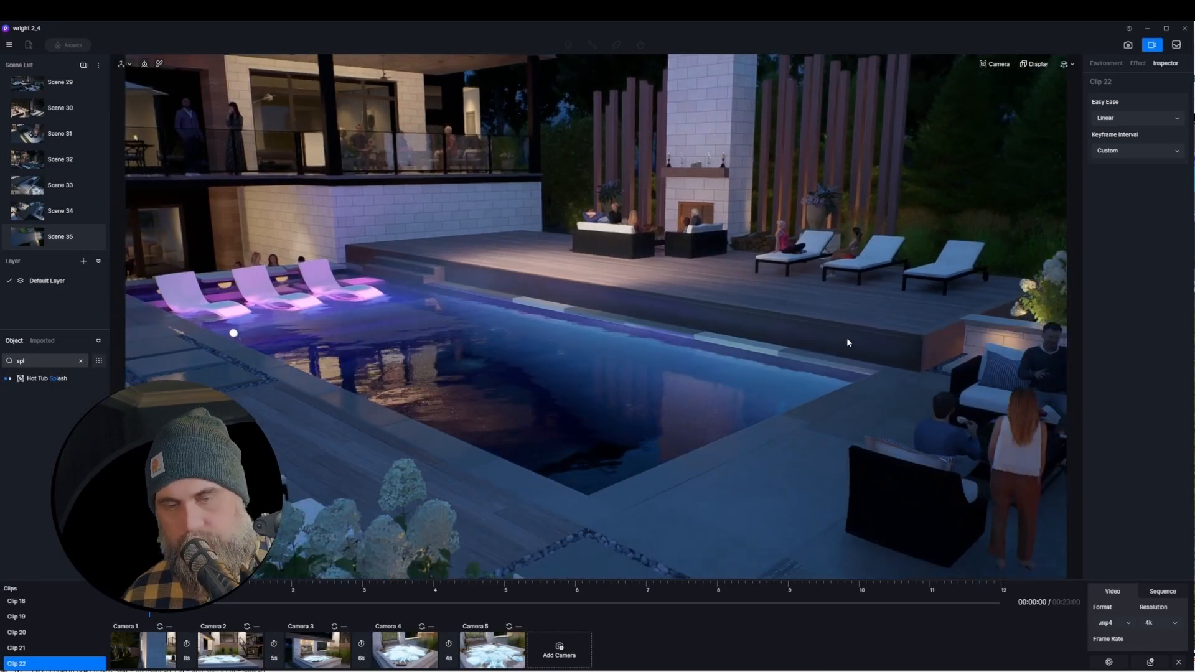
left_click(846, 342)
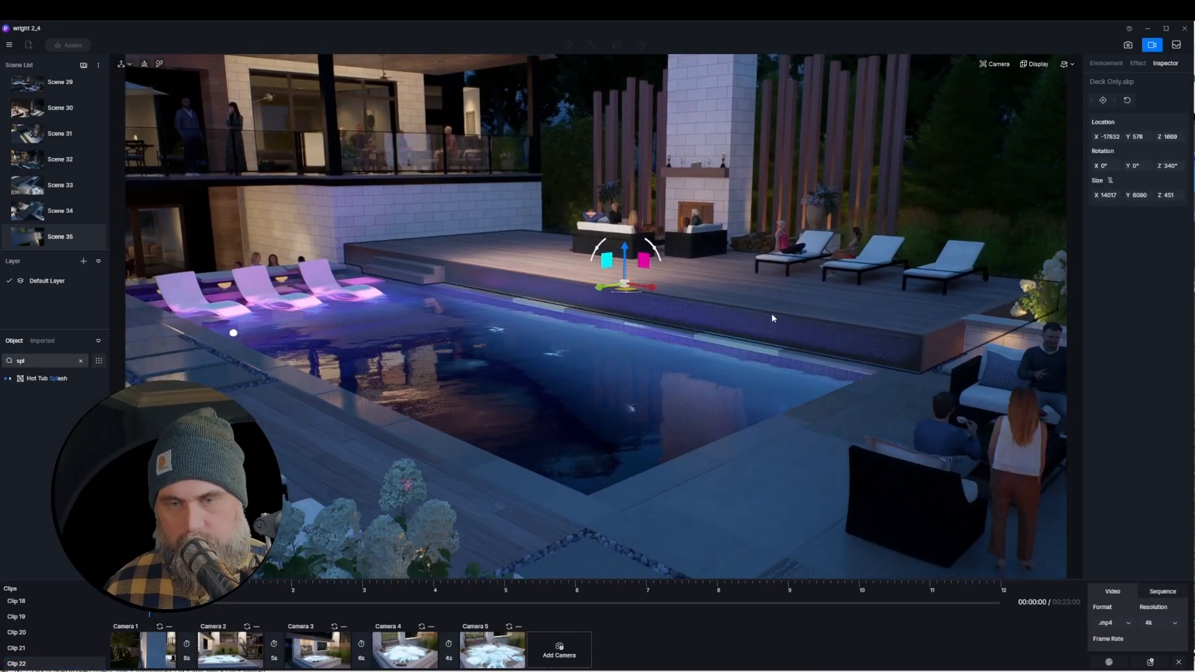
left_click_drag(600, 288, 346, 384)
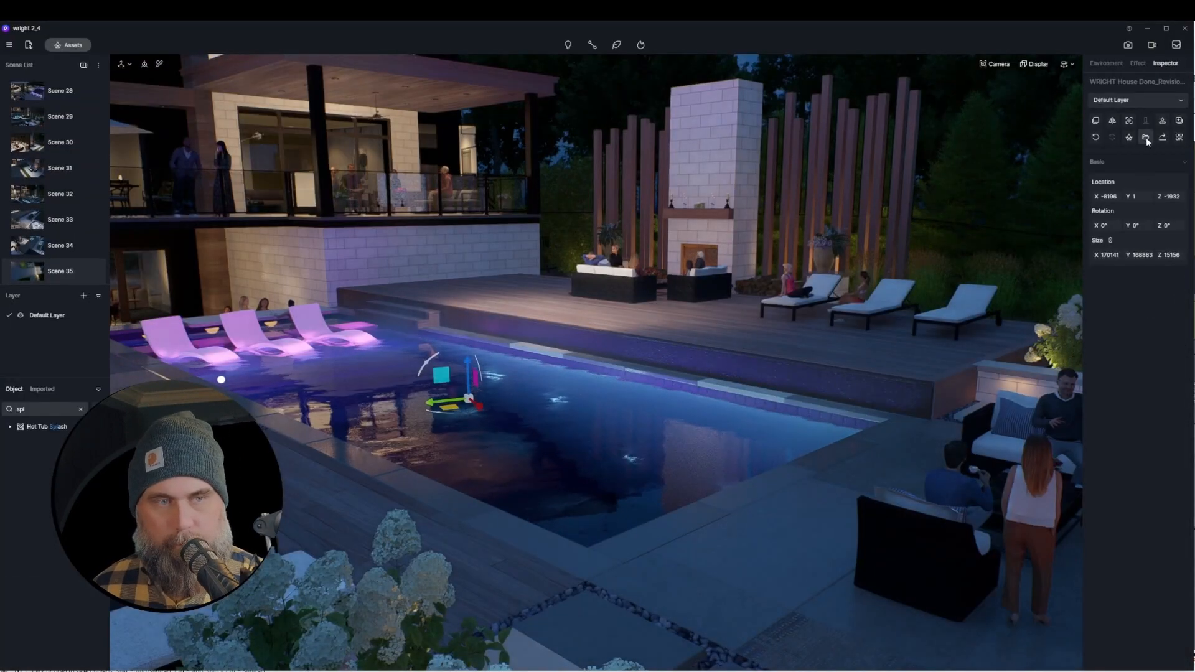
- Replace the imported house model with the file WRIGHT House Done_Revision.skp
left_click(1145, 138)
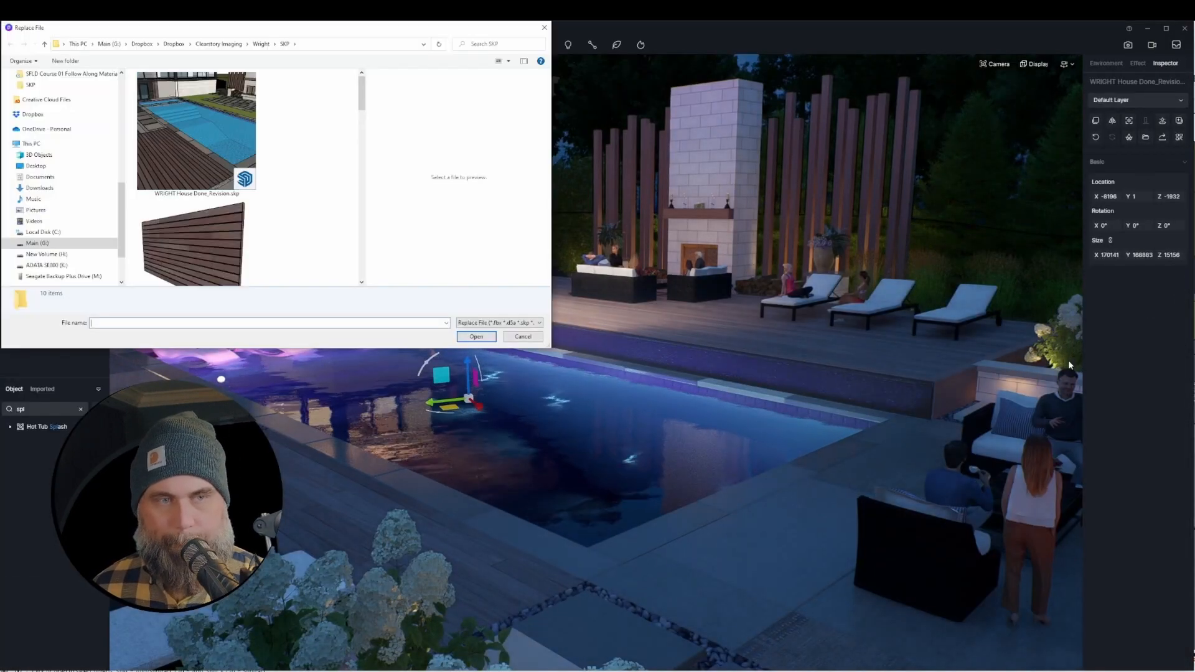
double_click(222, 157)
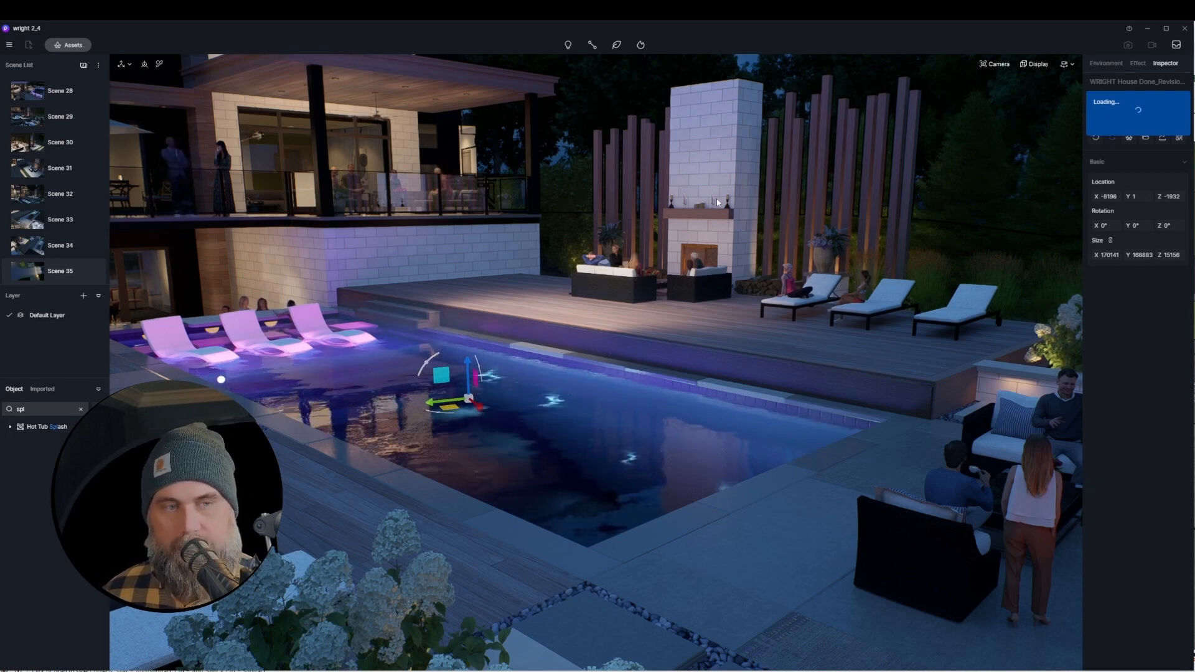
- Create a new animation clip and frame its first camera from the yard, with the hot tub, house and pool in view
left_click(1152, 45)
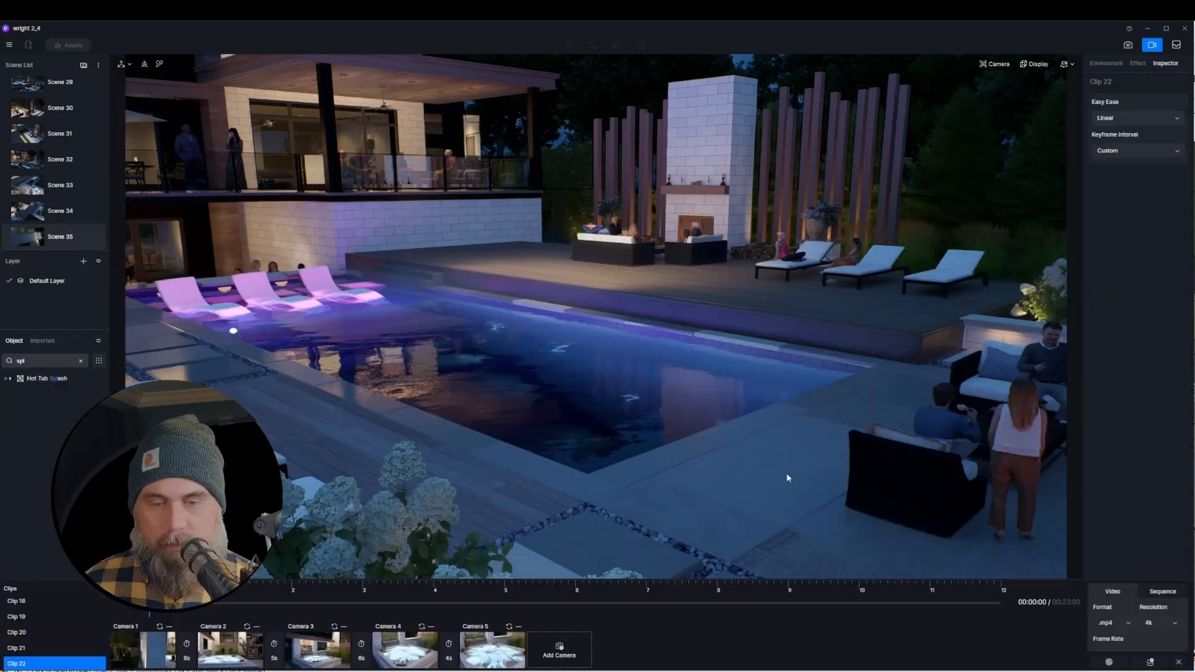
left_click(105, 594)
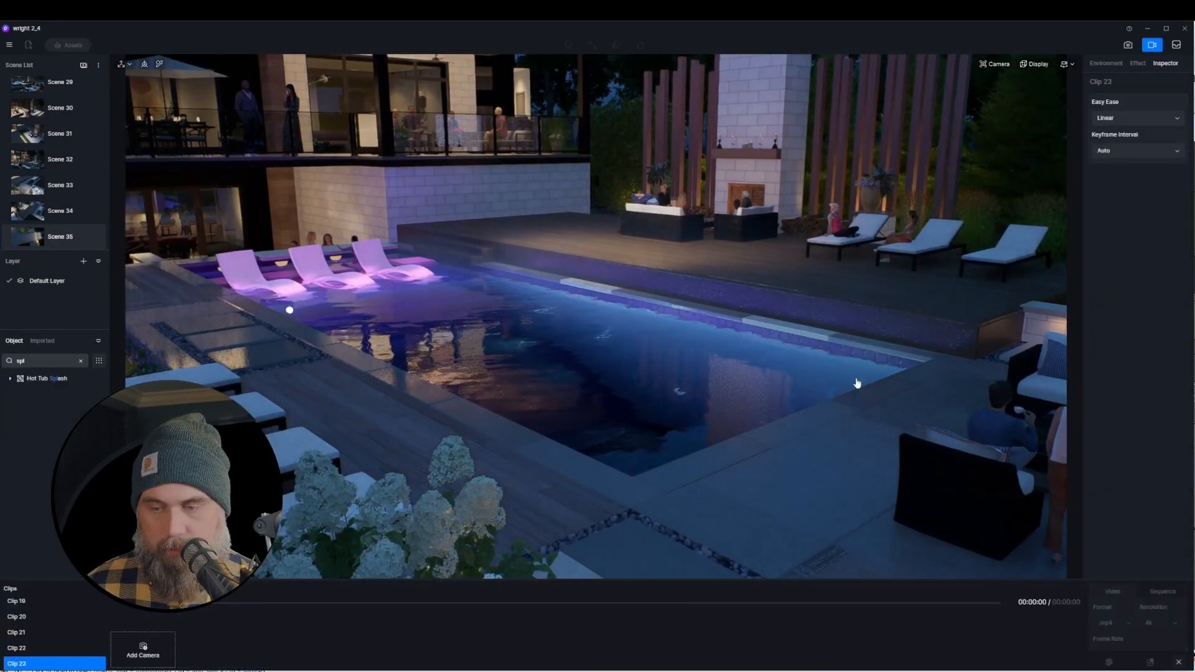
key("s")
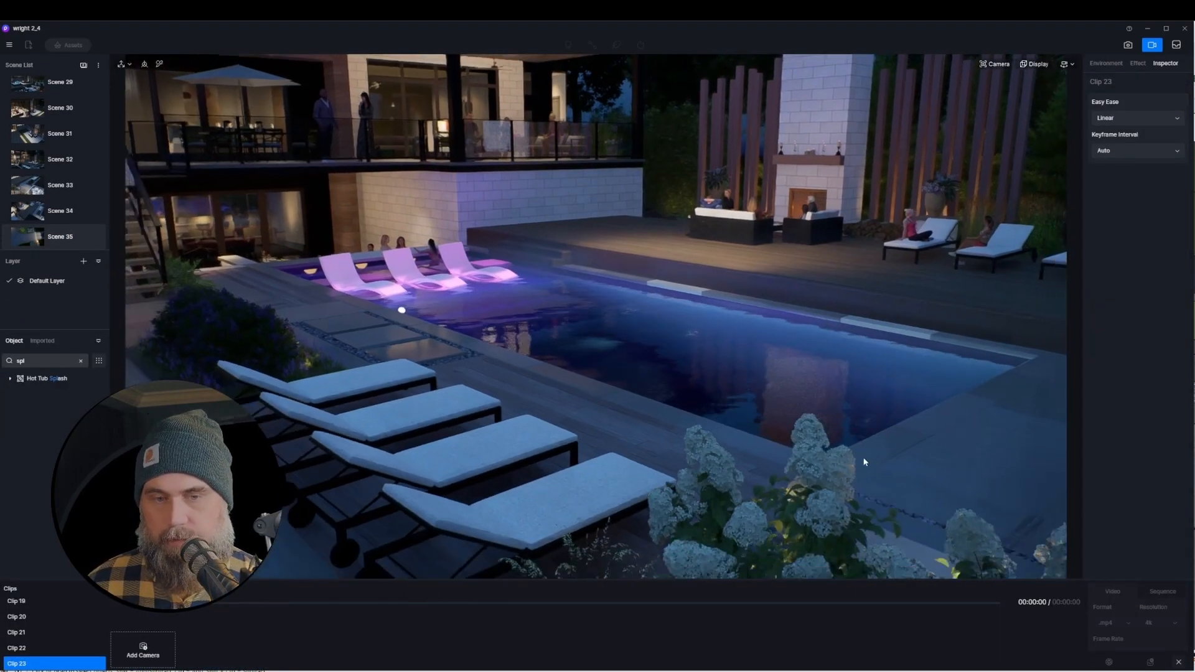
right_click_drag(861, 457, 811, 400)
key("d")
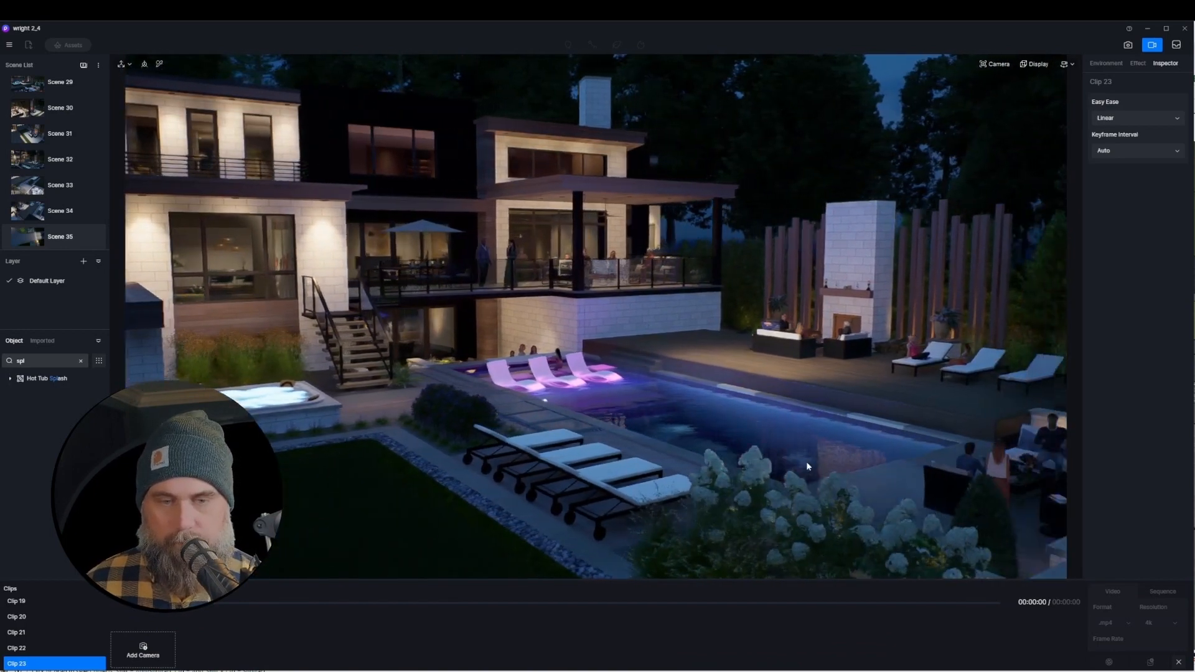
key("a")
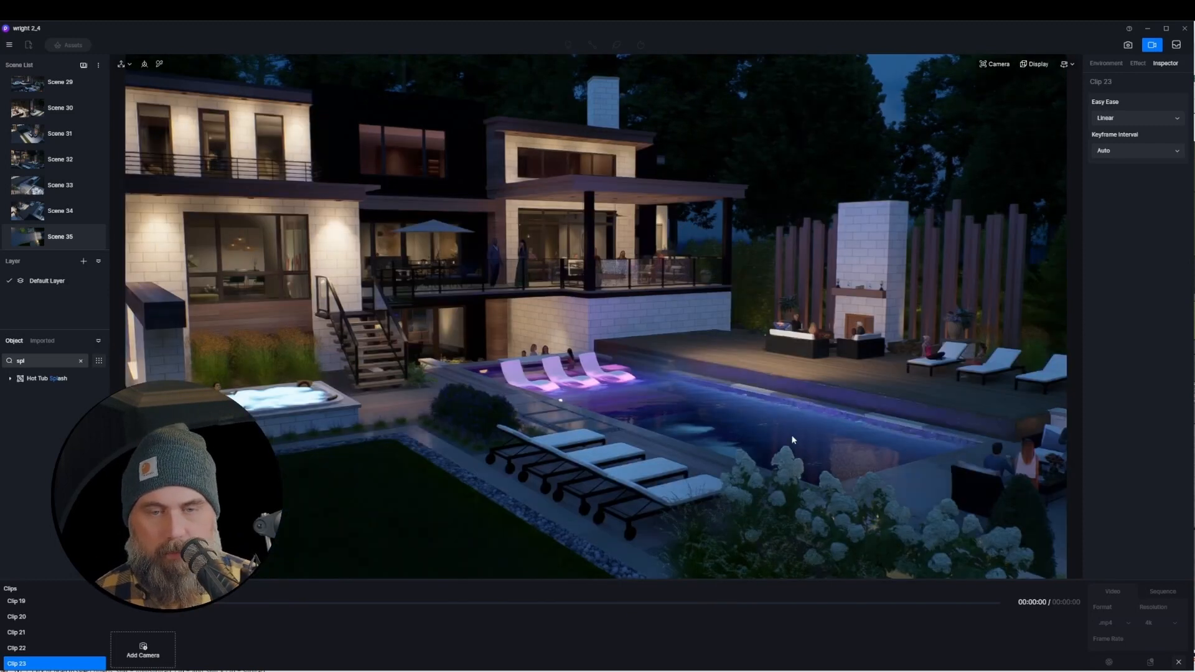
right_click_drag(801, 450, 774, 431)
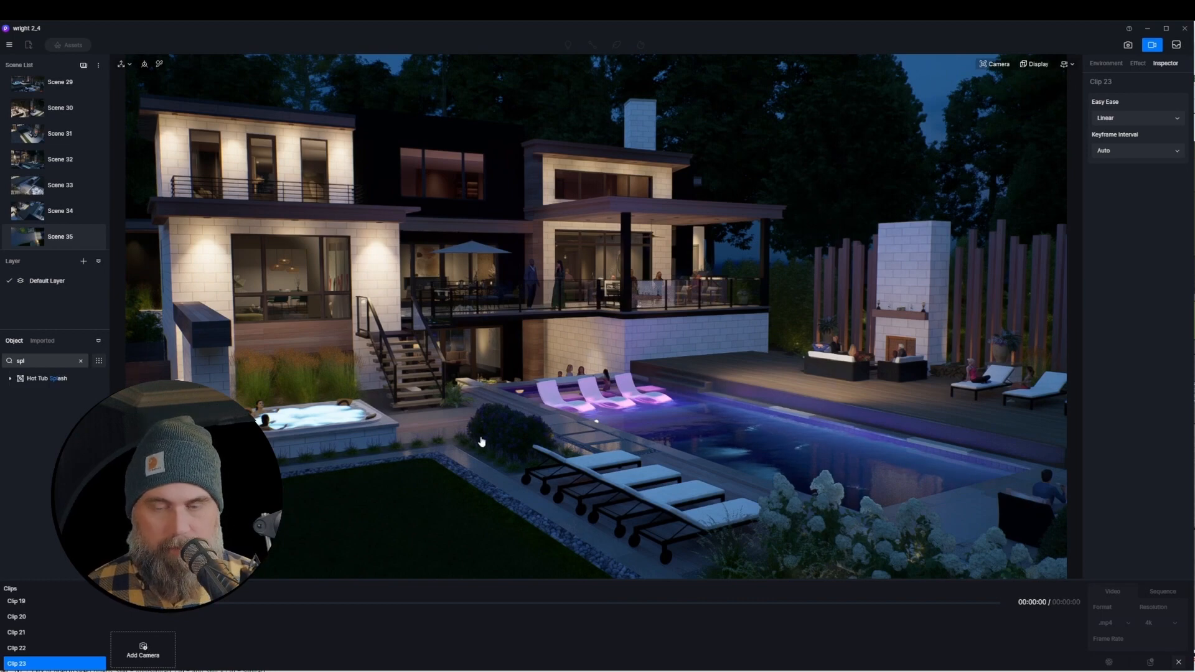
- Add a second camera shifted sideways to the pool, deck and fire feature seating, and return the clip to its start
key("d")
key("d")
key("d")
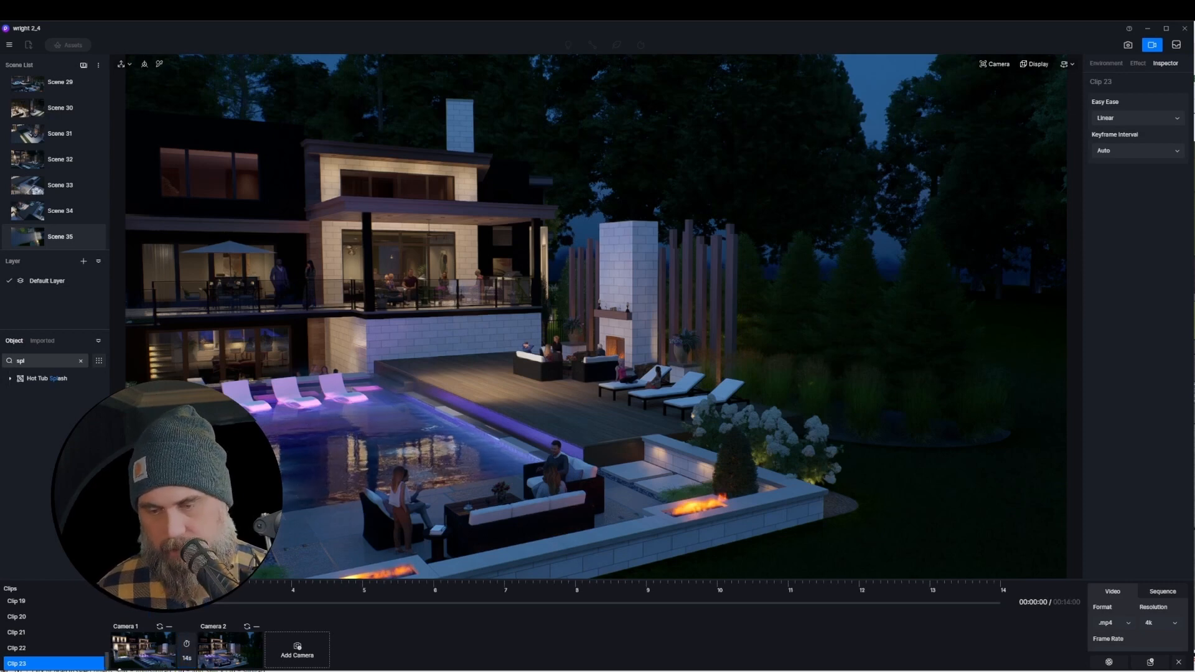
left_click(130, 602)
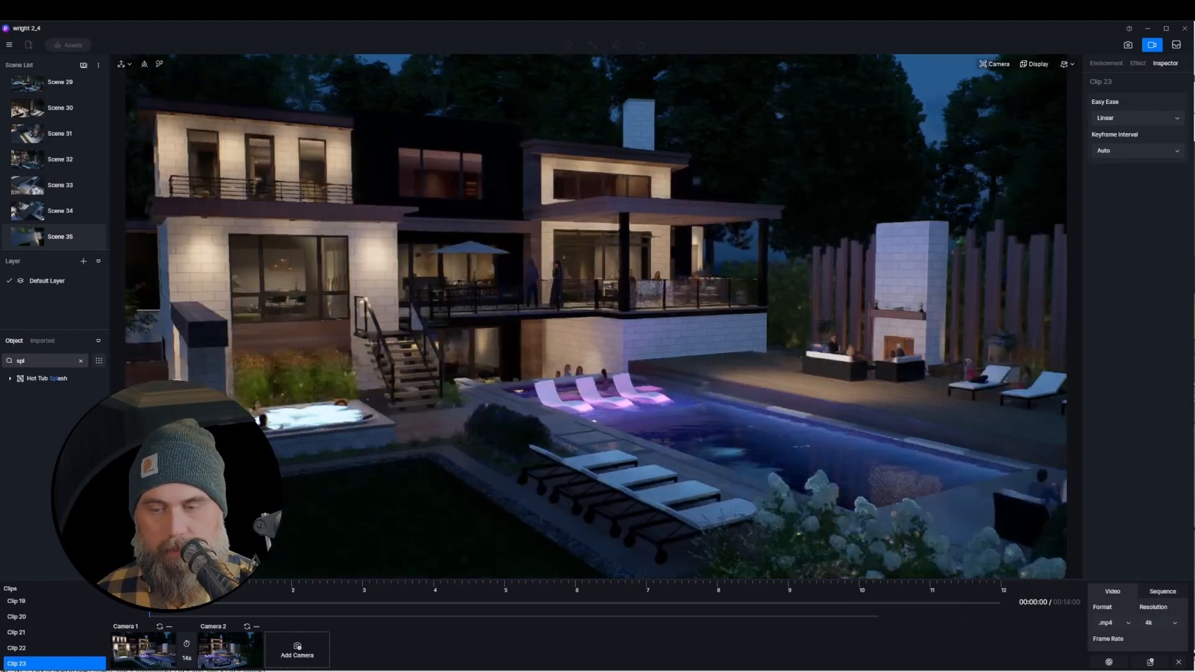
- Frame an aerial view over the pool, raised deck and lounge seating, and update Scene 35 with it
left_click(872, 438)
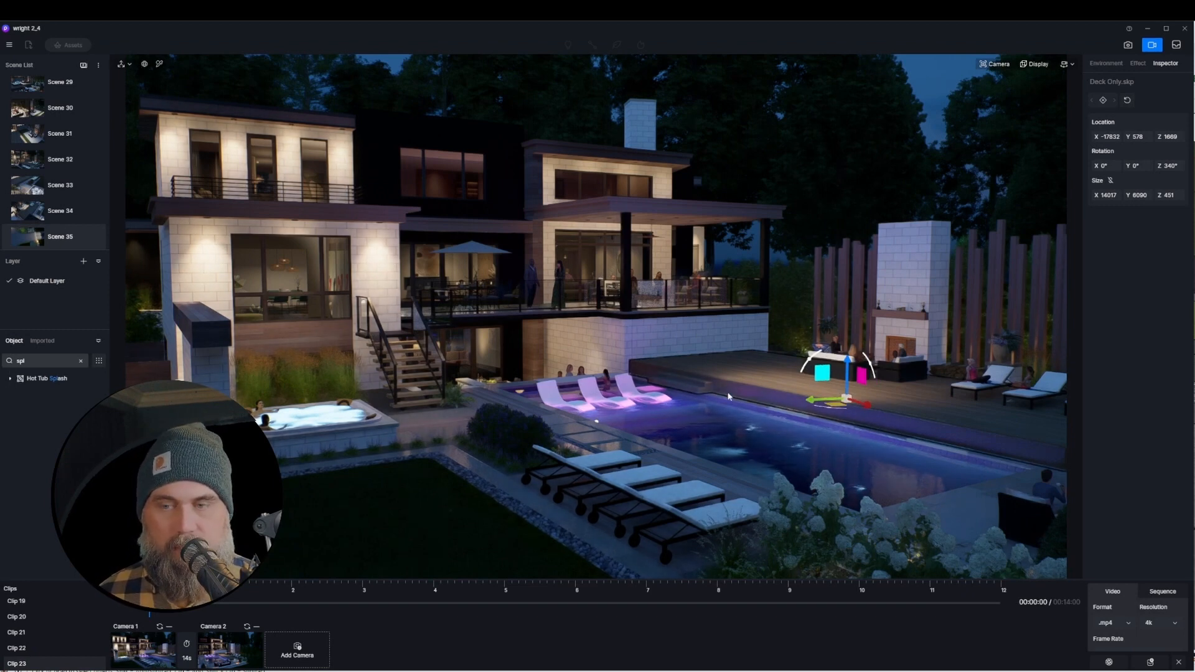
key("a")
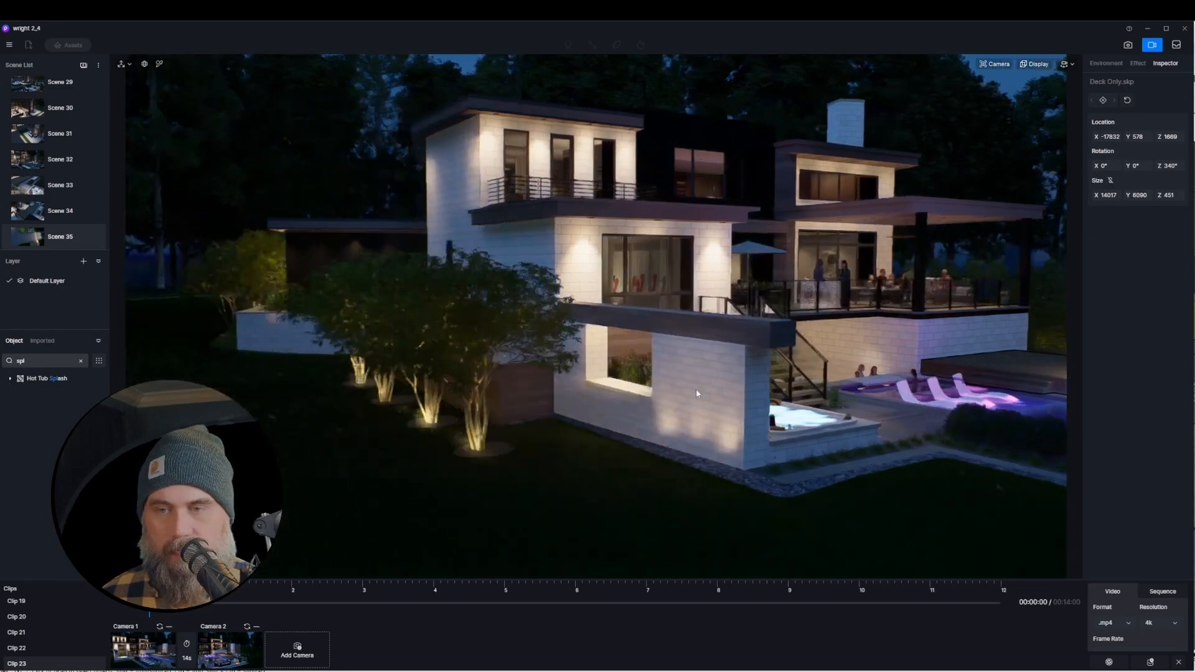
key("a")
key("e")
right_click_drag(695, 390, 661, 321)
key("e")
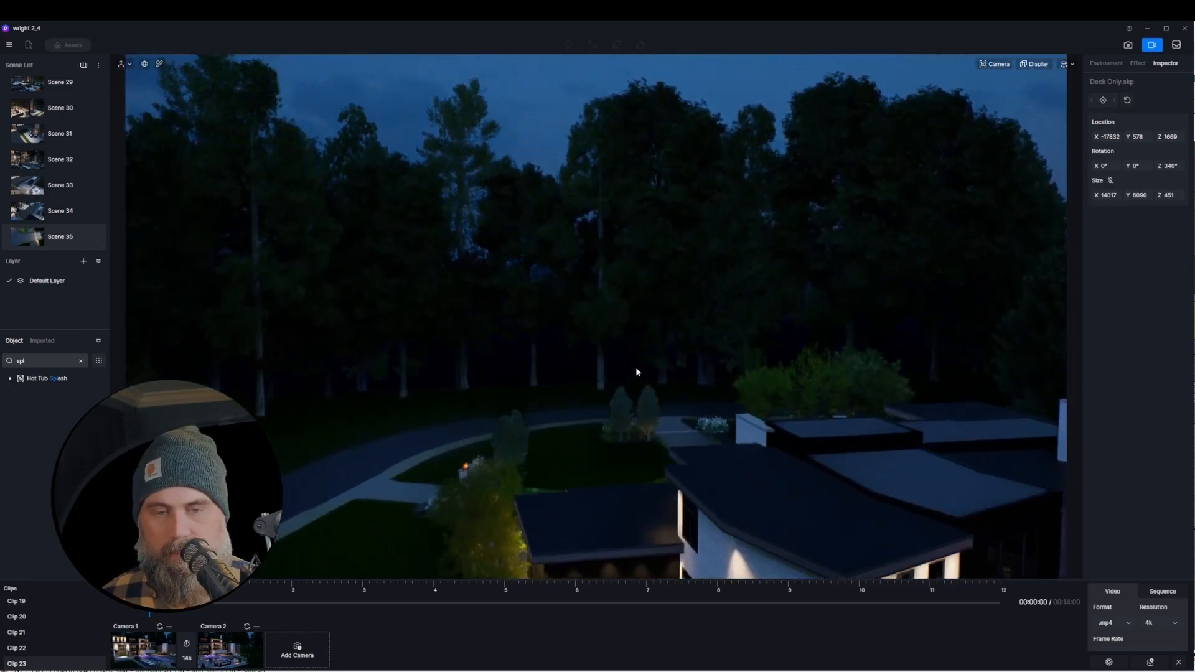
key("e")
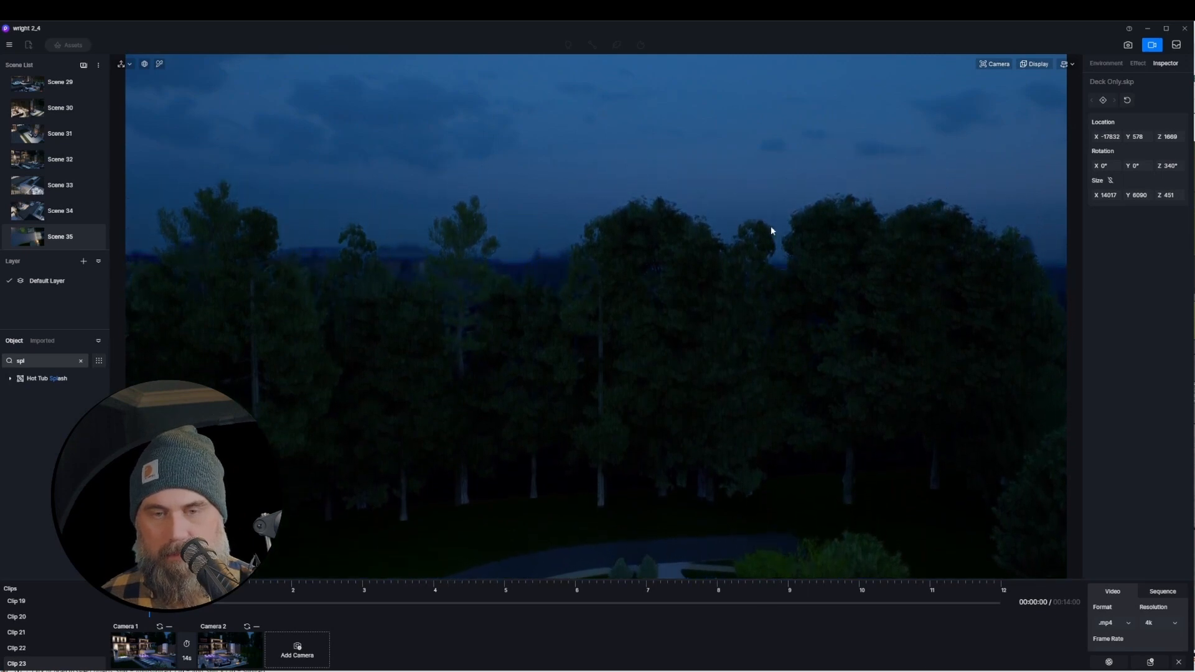
right_click_drag(748, 218, 784, 171)
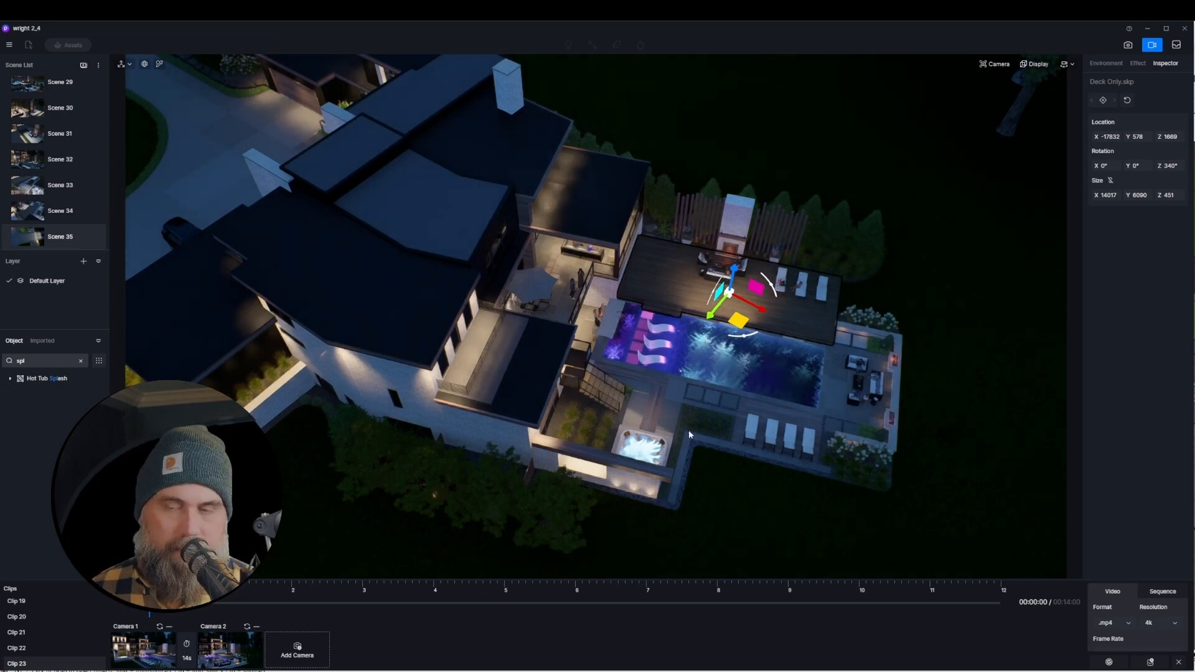
key("d")
key("w")
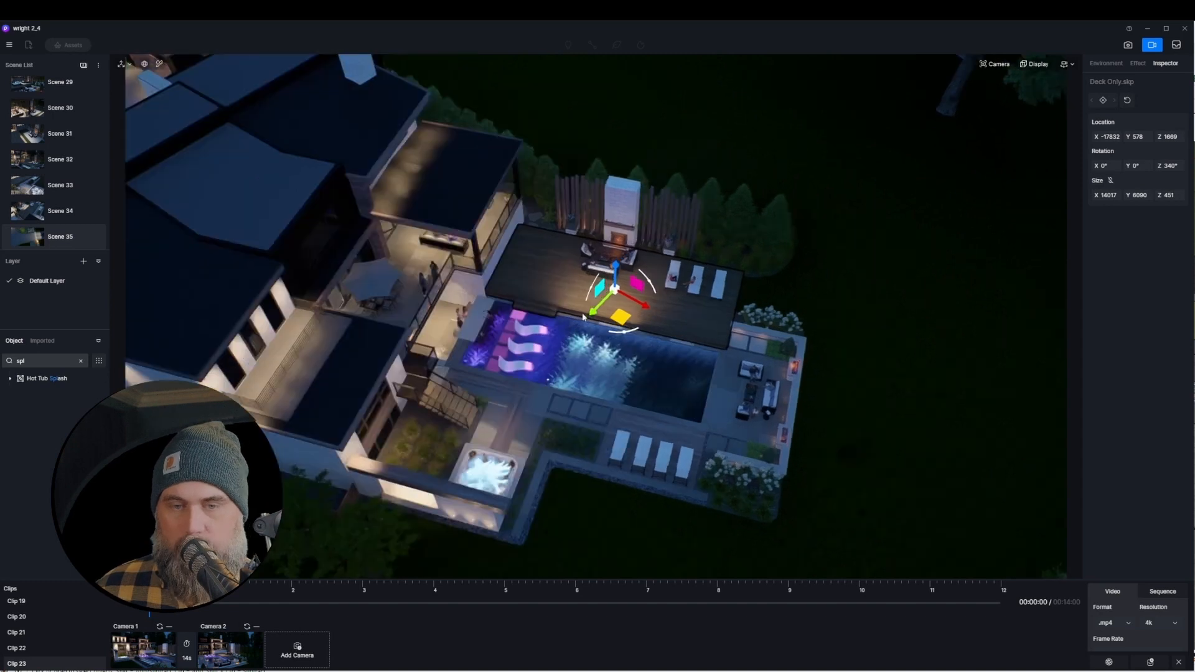
key("d")
key("w")
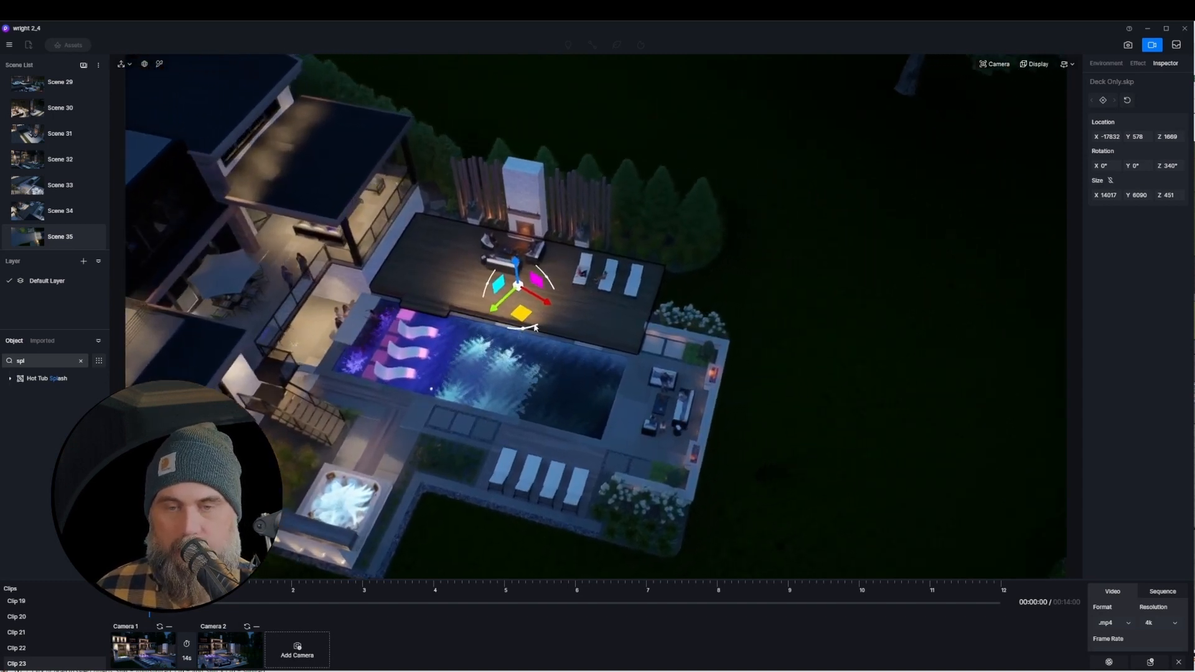
key("d")
key("w")
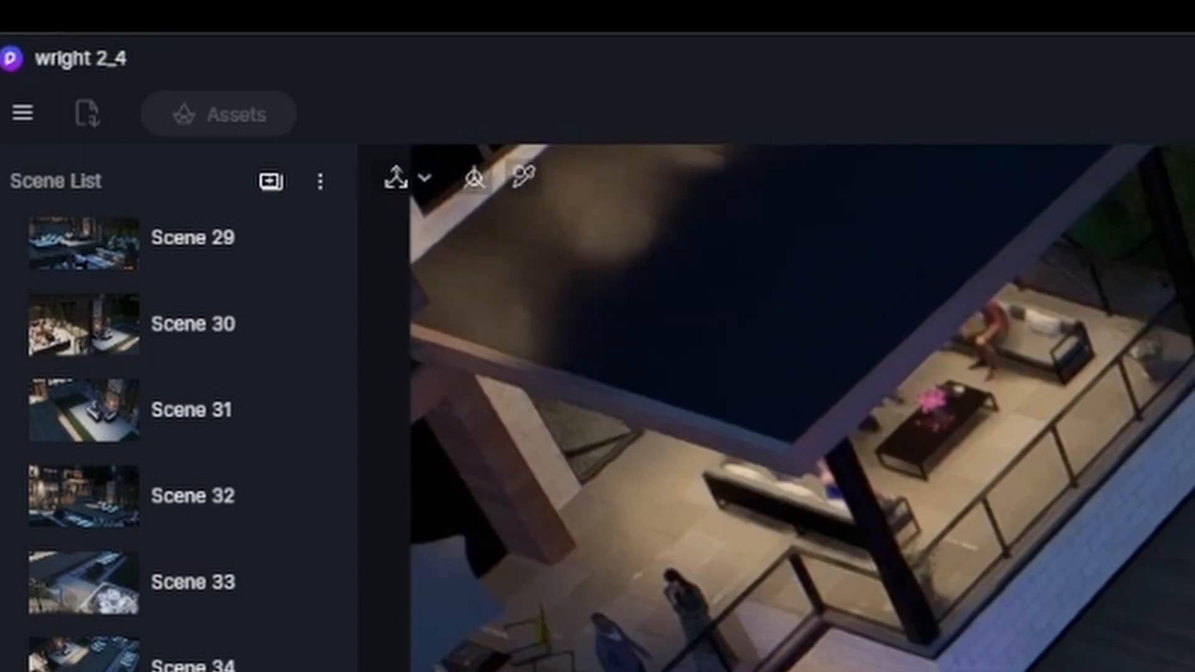
key("a")
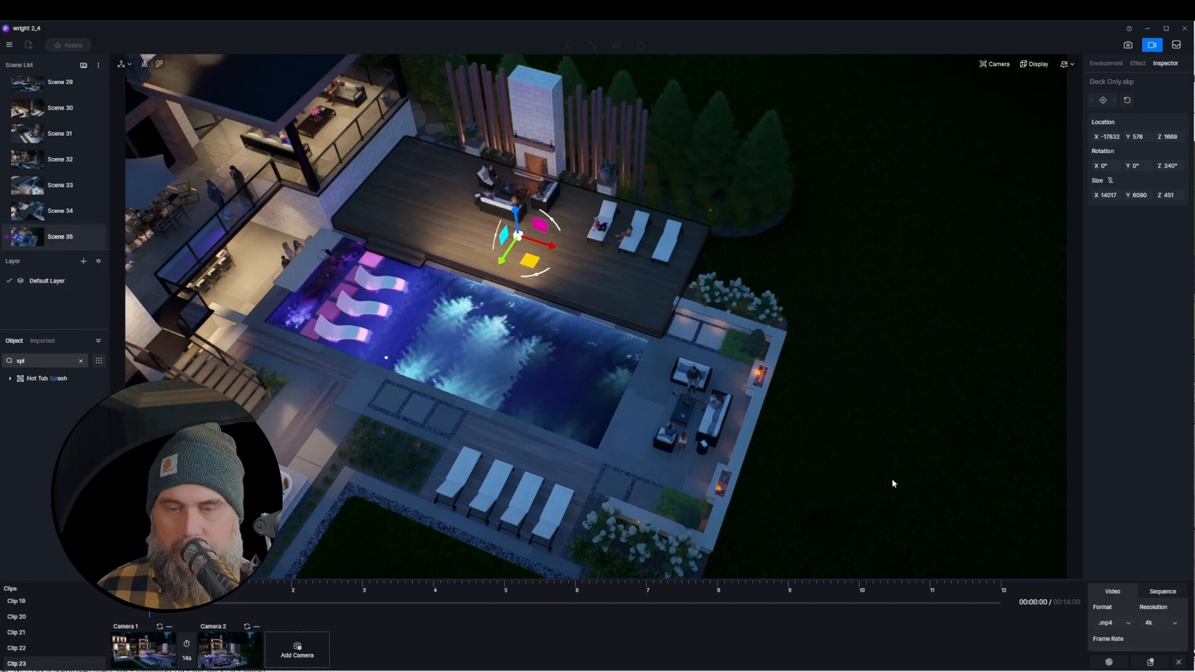
- Look over the pool and hot tub from above, and return to the view of Camera 1
right_click_drag(892, 480, 871, 494)
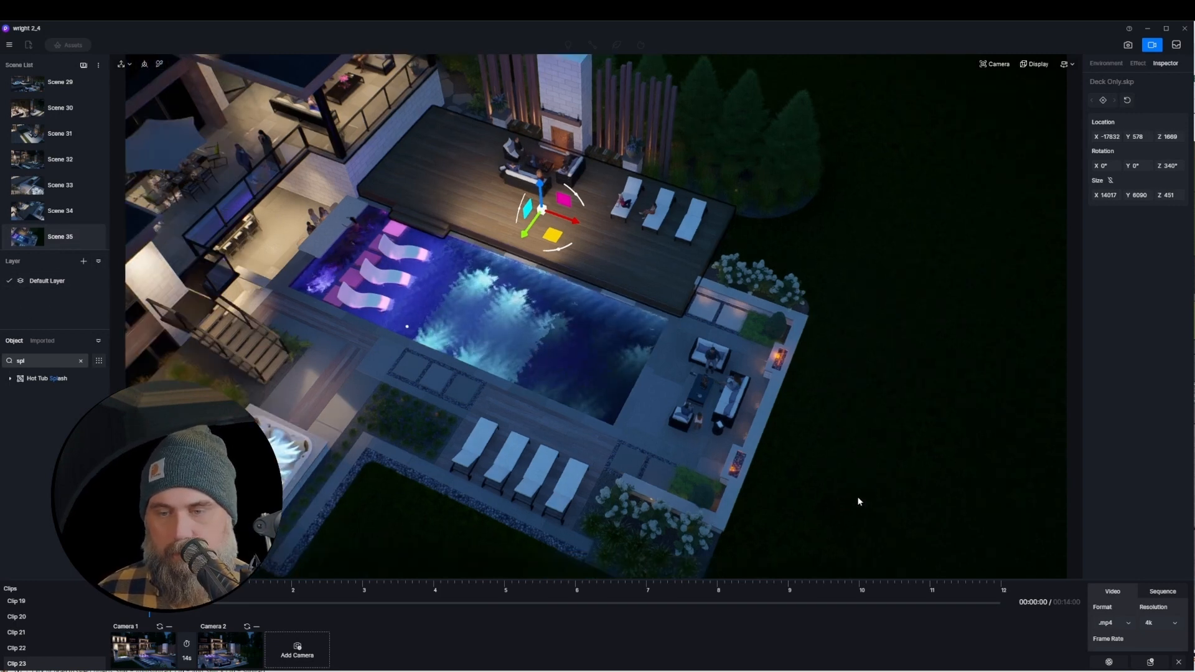
key("a")
middle_click_drag(859, 496, 864, 443)
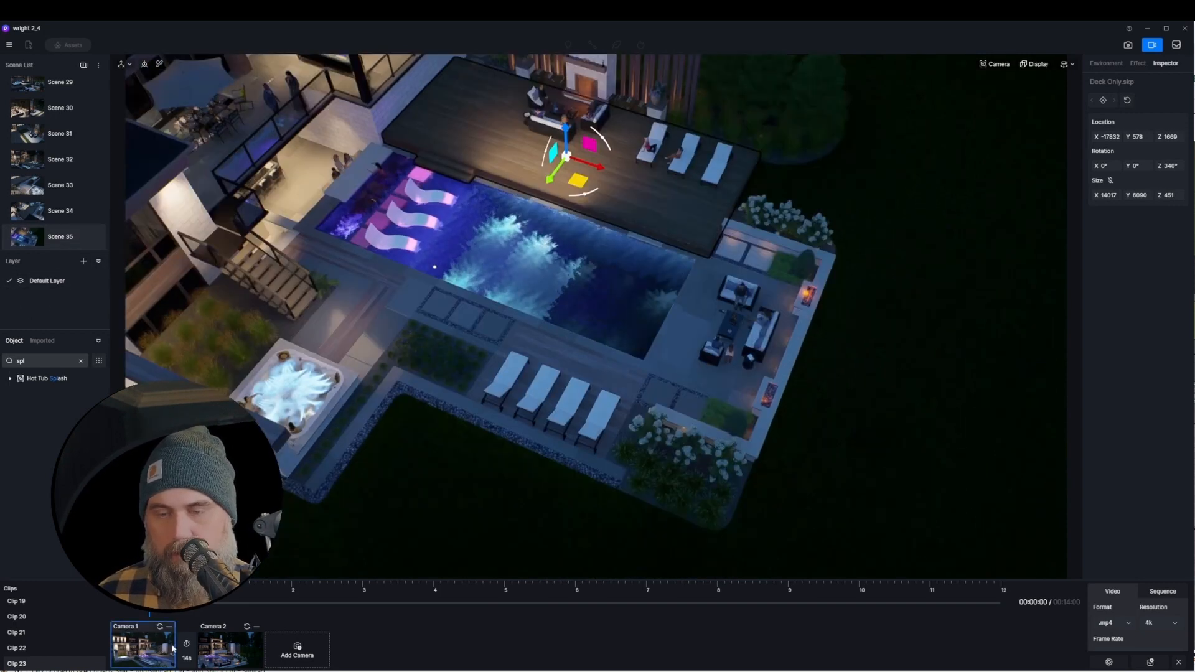
left_click(173, 649)
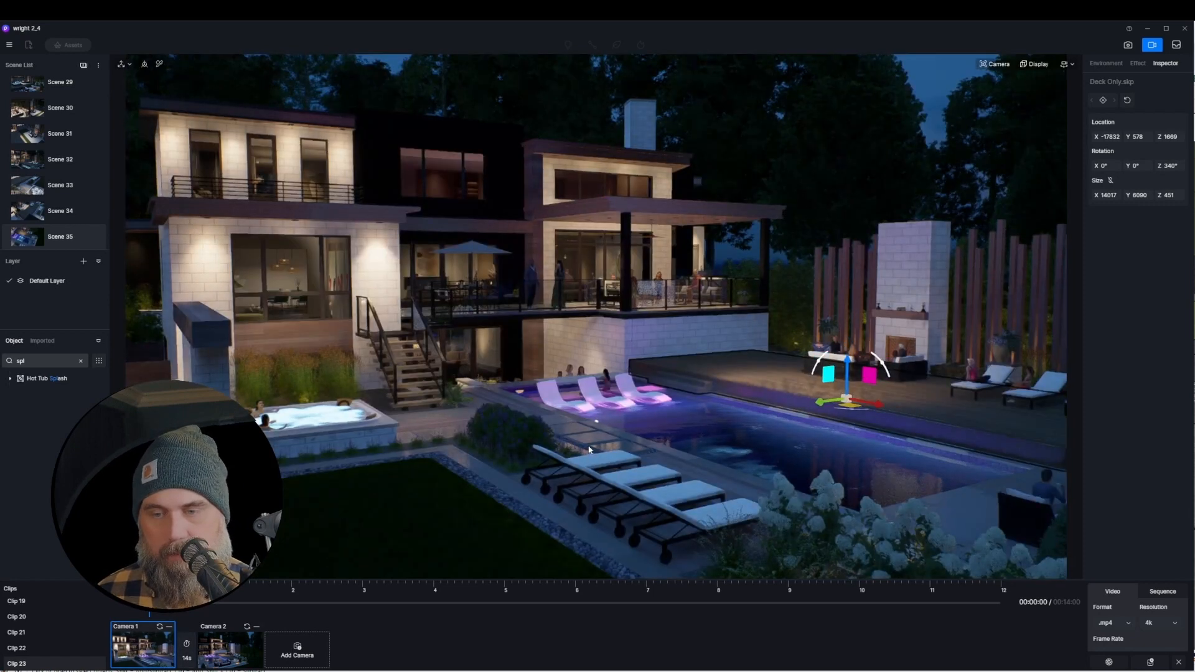
- Duplicate Clip 22 and open the five-camera copy for editing
left_click(31, 650)
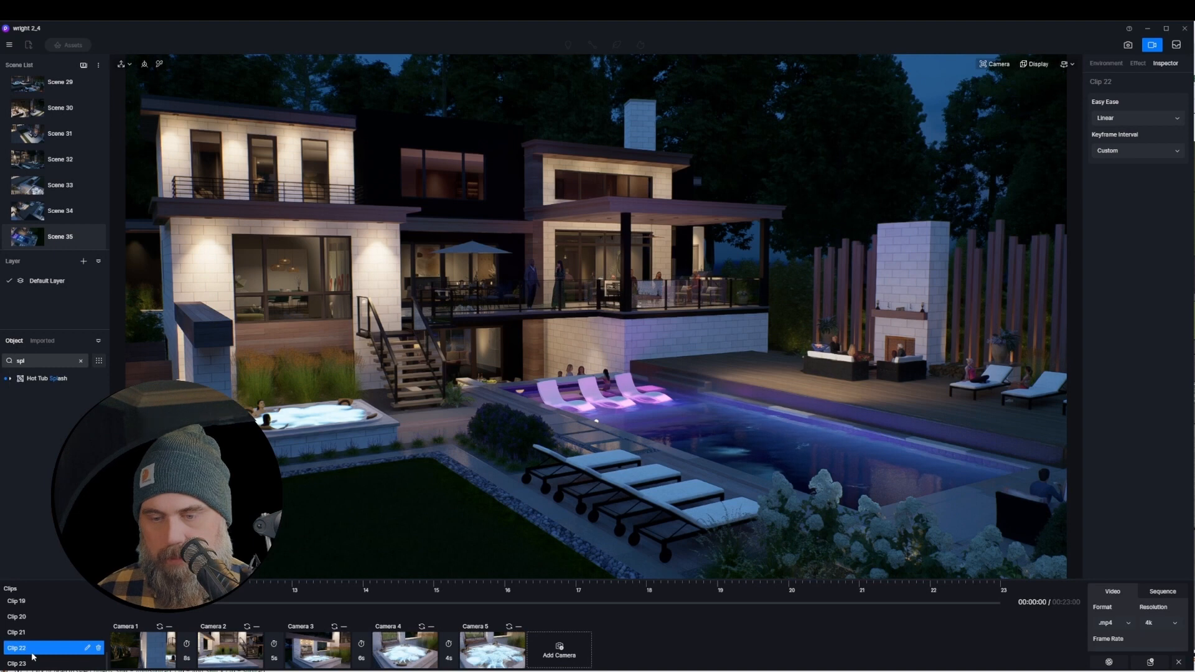
left_click(46, 663)
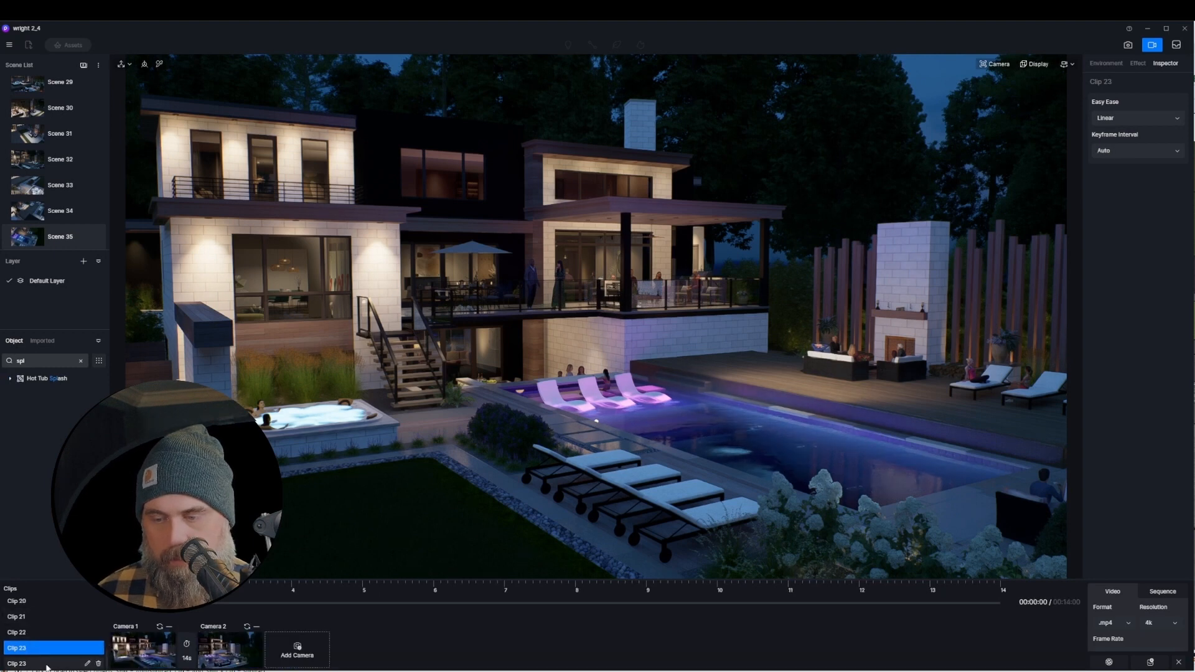
left_click(43, 662)
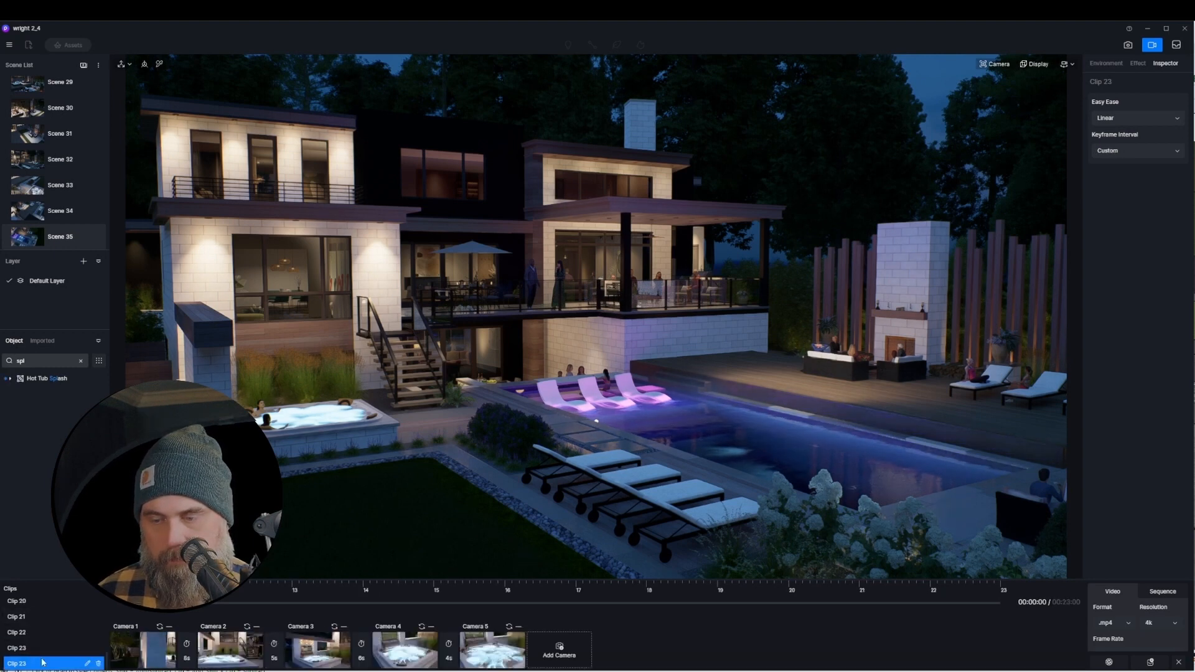
left_click(45, 648)
left_click(42, 634)
left_click(40, 664)
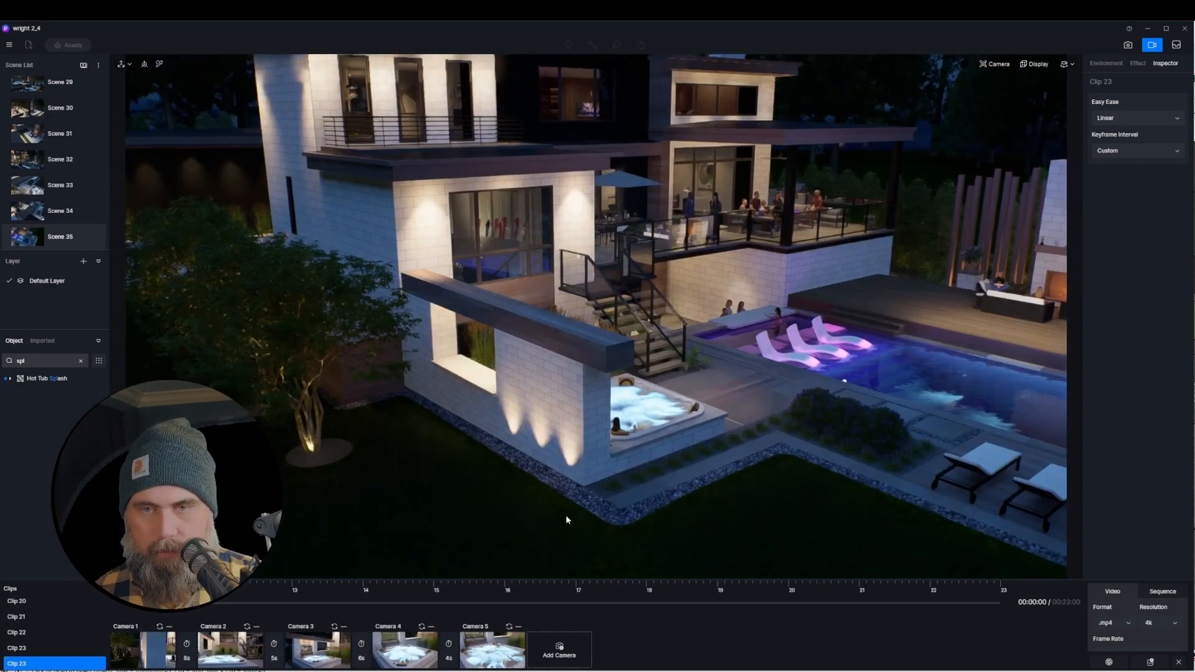
- Update Camera 1 with an exterior corner view of the hot tub and pool, and Camera 2 with a view shifted toward the pool
scroll(568, 501, "up", 1)
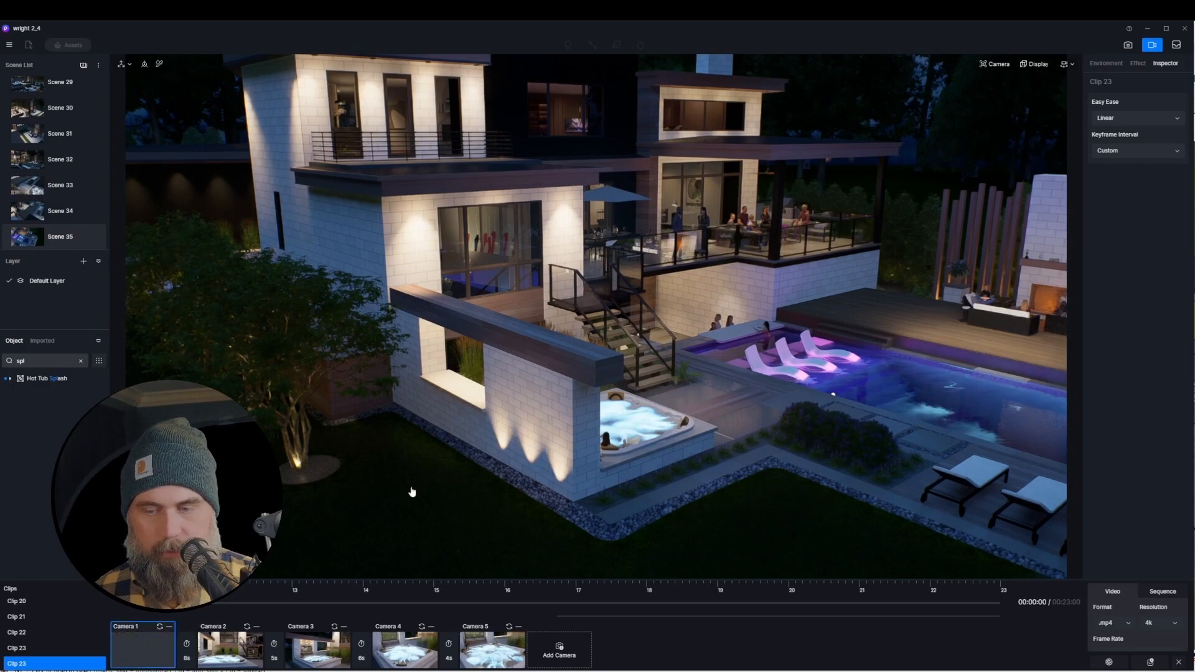
key("d")
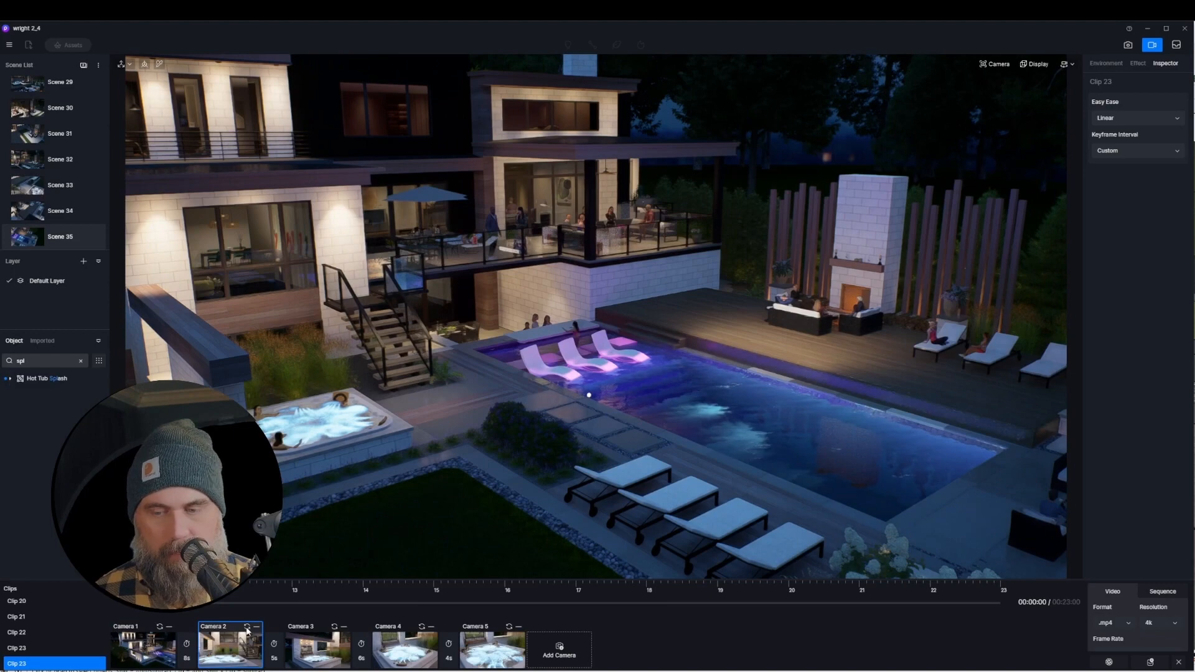
left_click(247, 629)
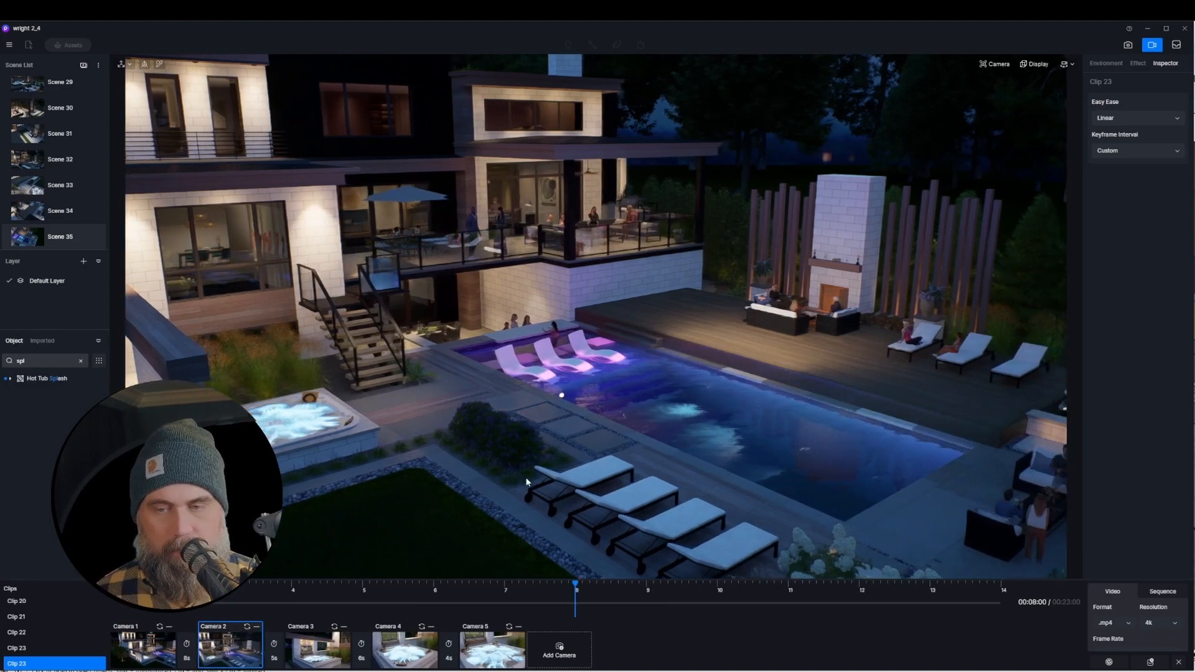
- Update Camera 3 with a view shifted farther sideways along the pool toward the deck and fireside seating
key("d")
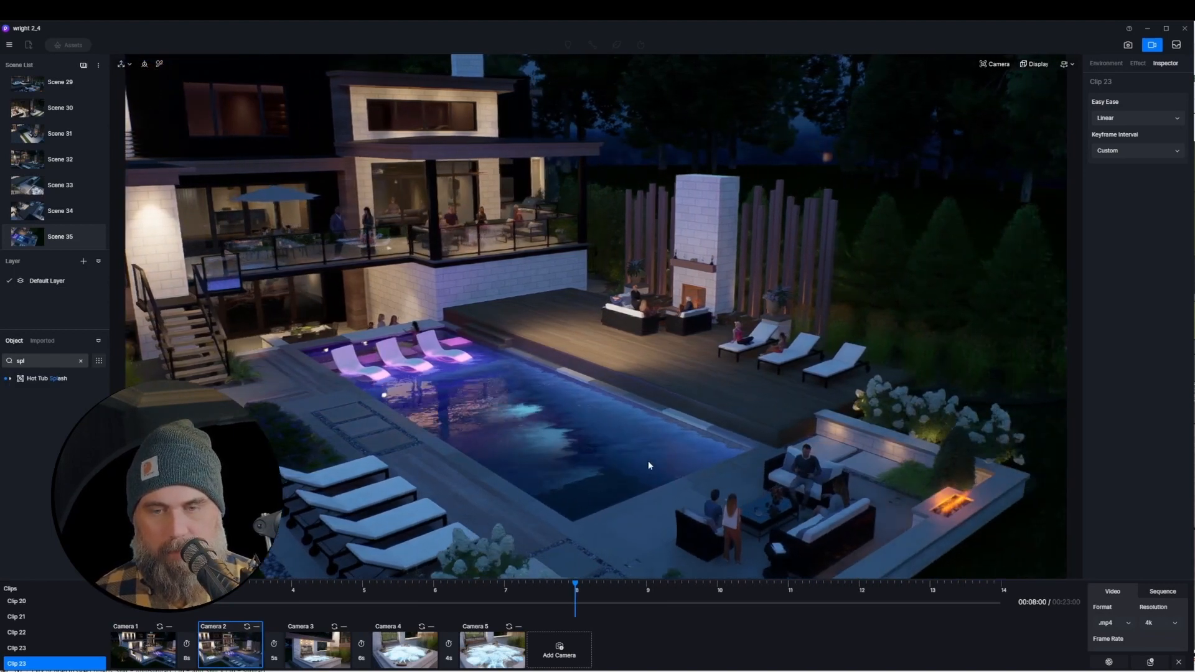
key("d")
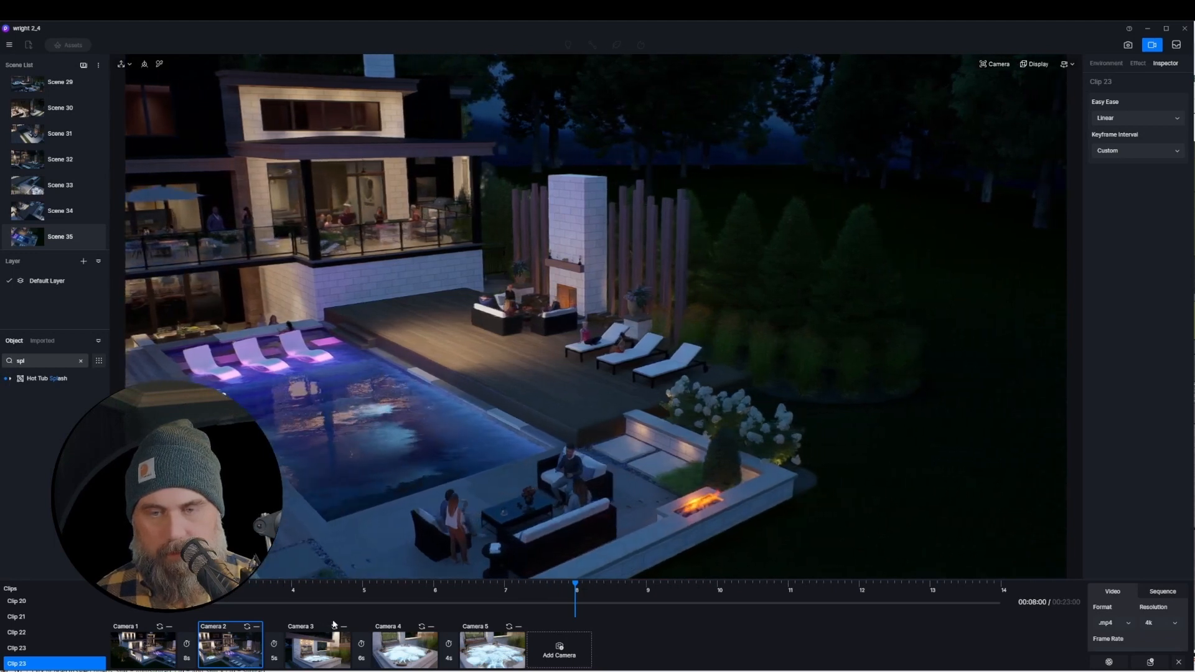
key("a")
left_click(319, 648)
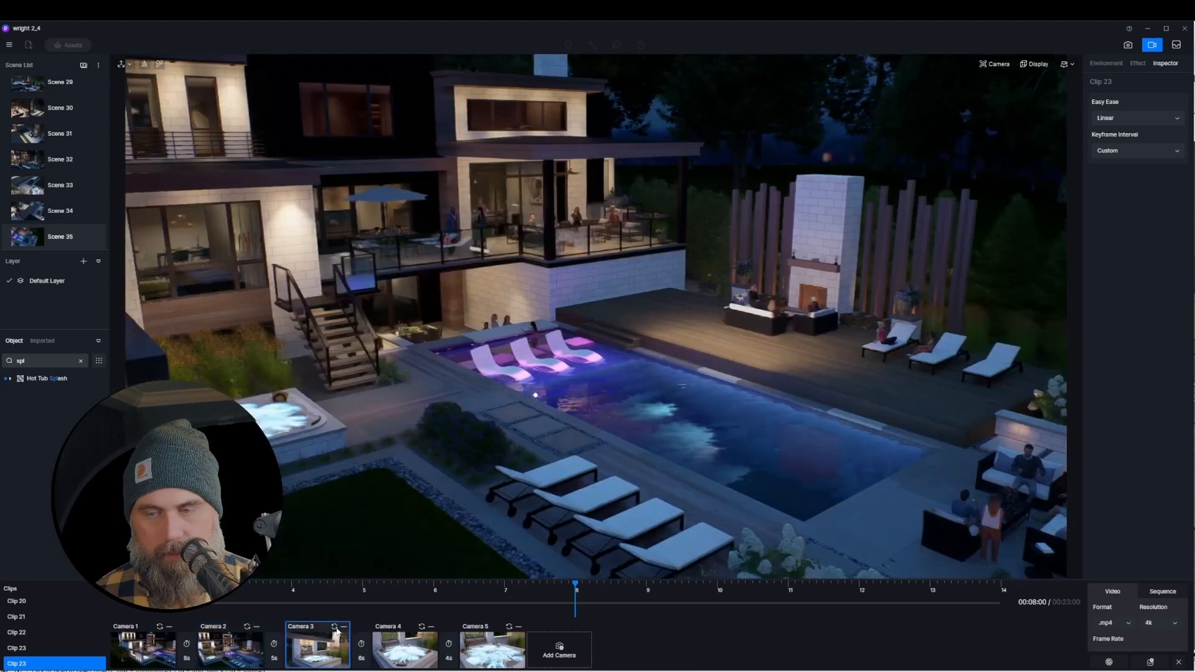
key("d")
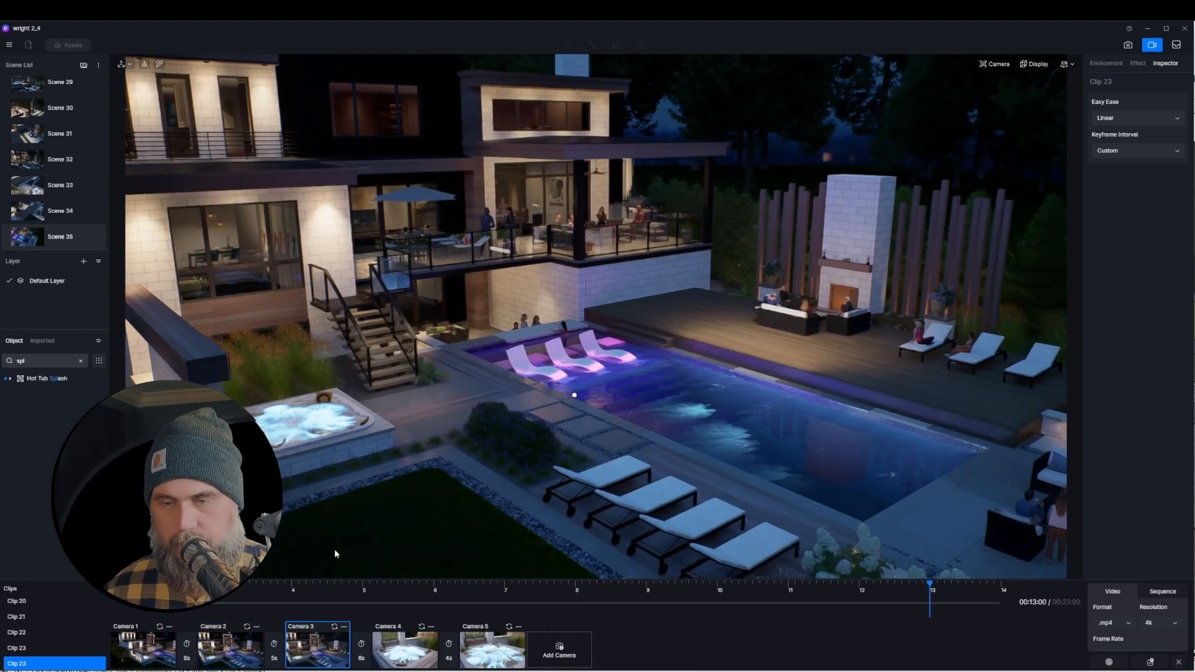
key("d")
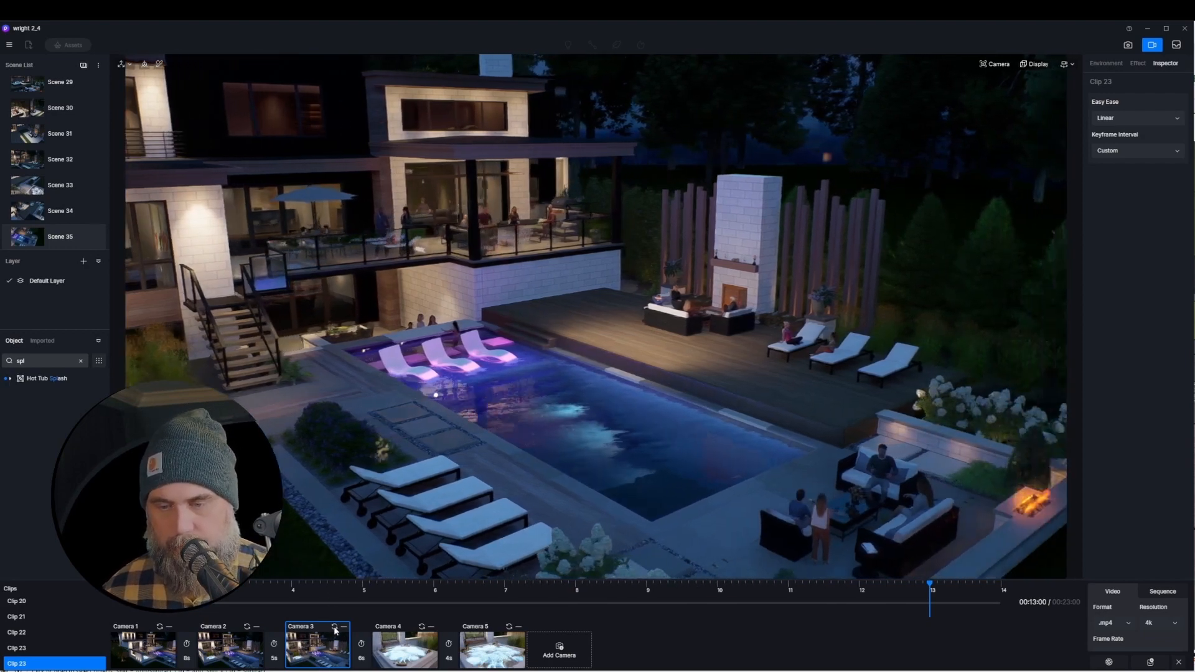
- Update Camera 4 with a higher view over the pool and loungers, and Camera 5 with a wide view from hot tub to fire-pit seating
key("a")
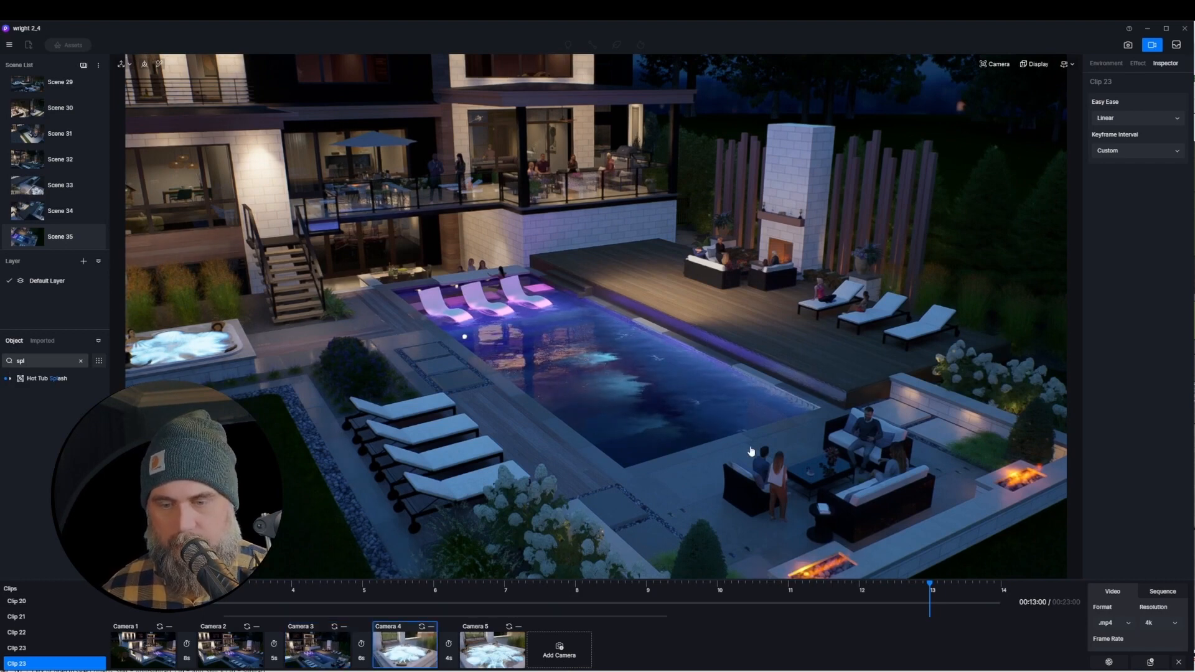
key("s")
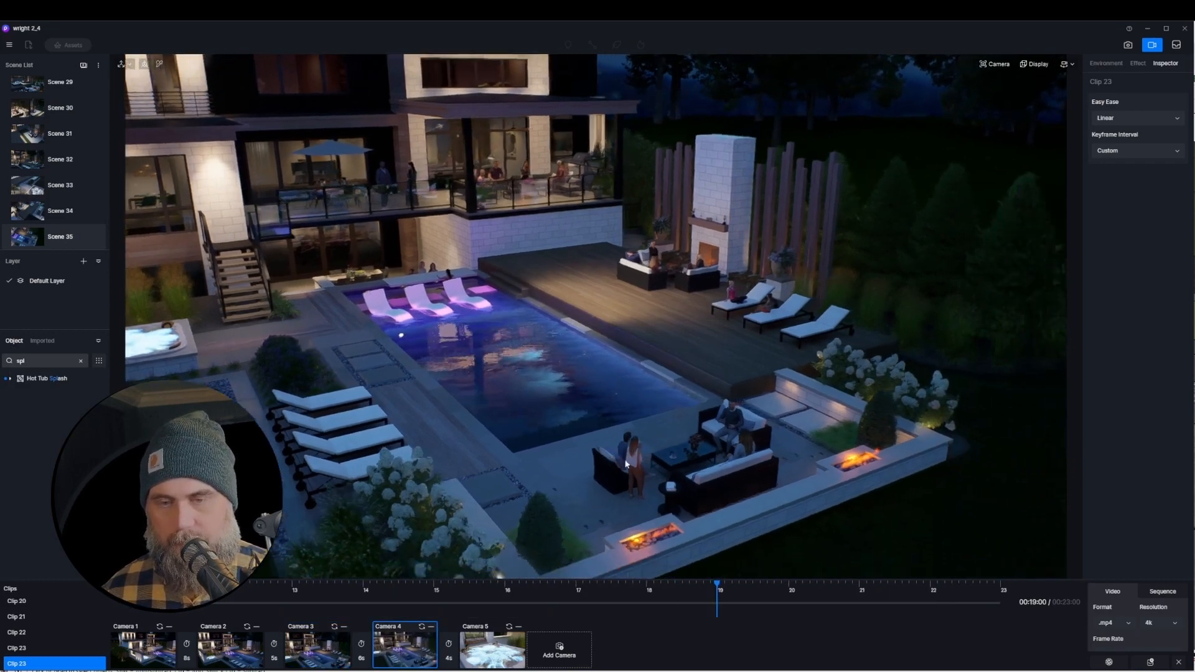
right_click_drag(754, 446, 596, 459)
key("d")
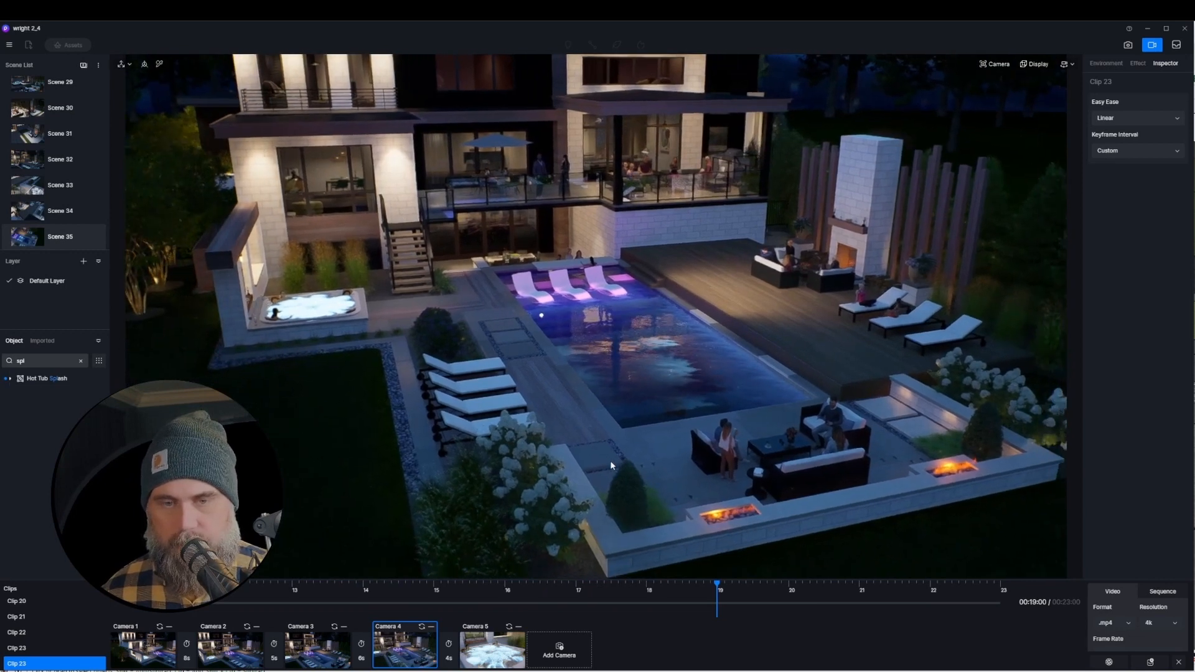
right_click_drag(611, 460, 617, 445)
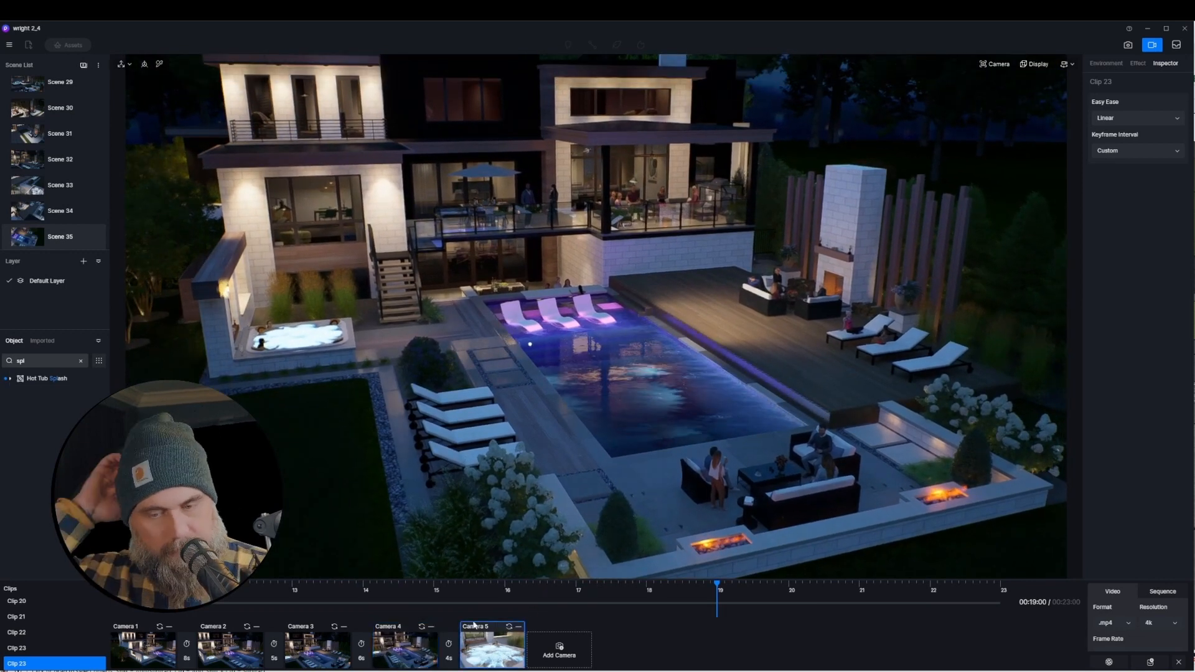
left_click(509, 628)
- Preview the clip and update Camera 1 with a wider exterior corner view including the uplit trees and hot tub wall
left_click(132, 603)
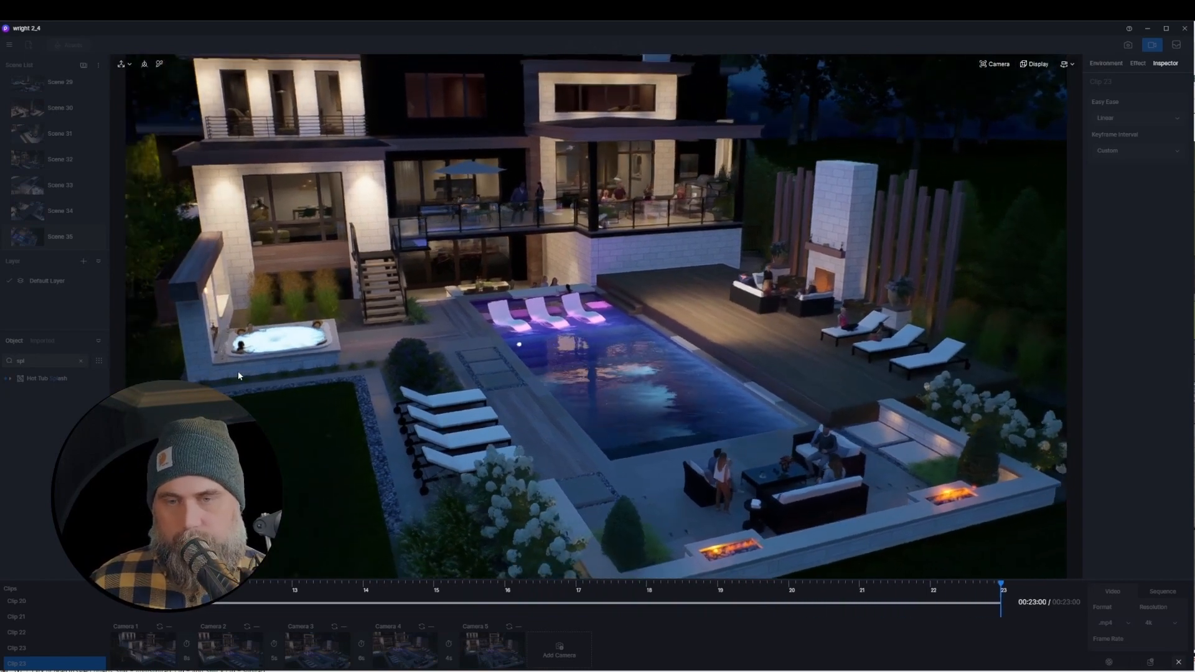
key("a")
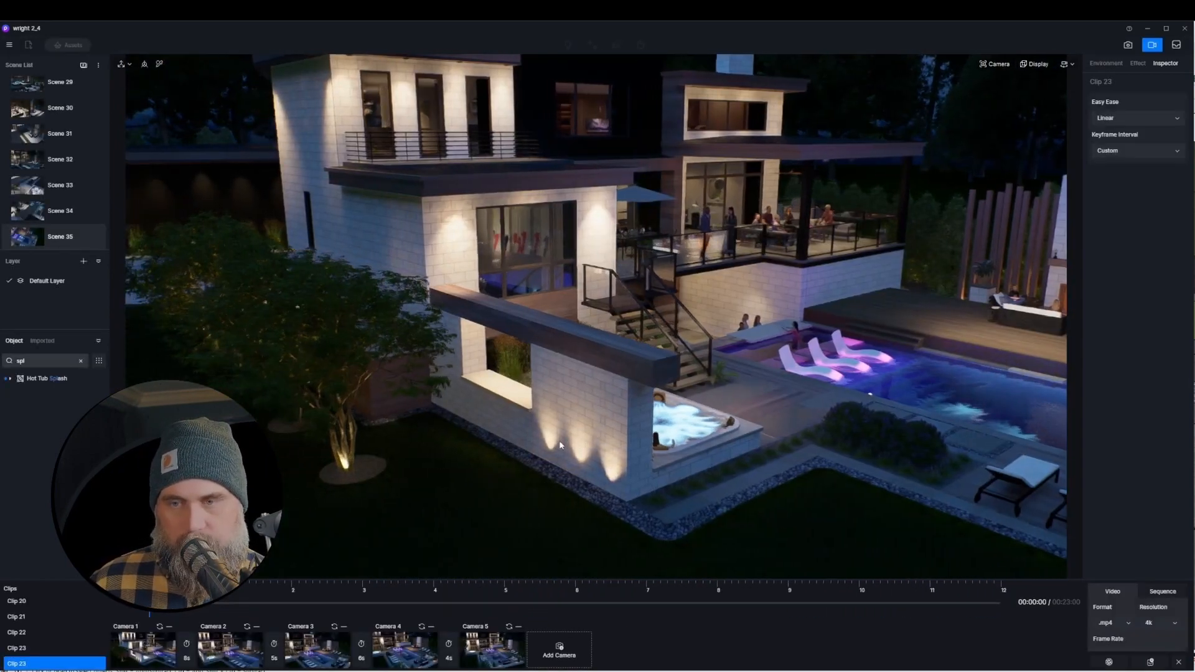
key("a")
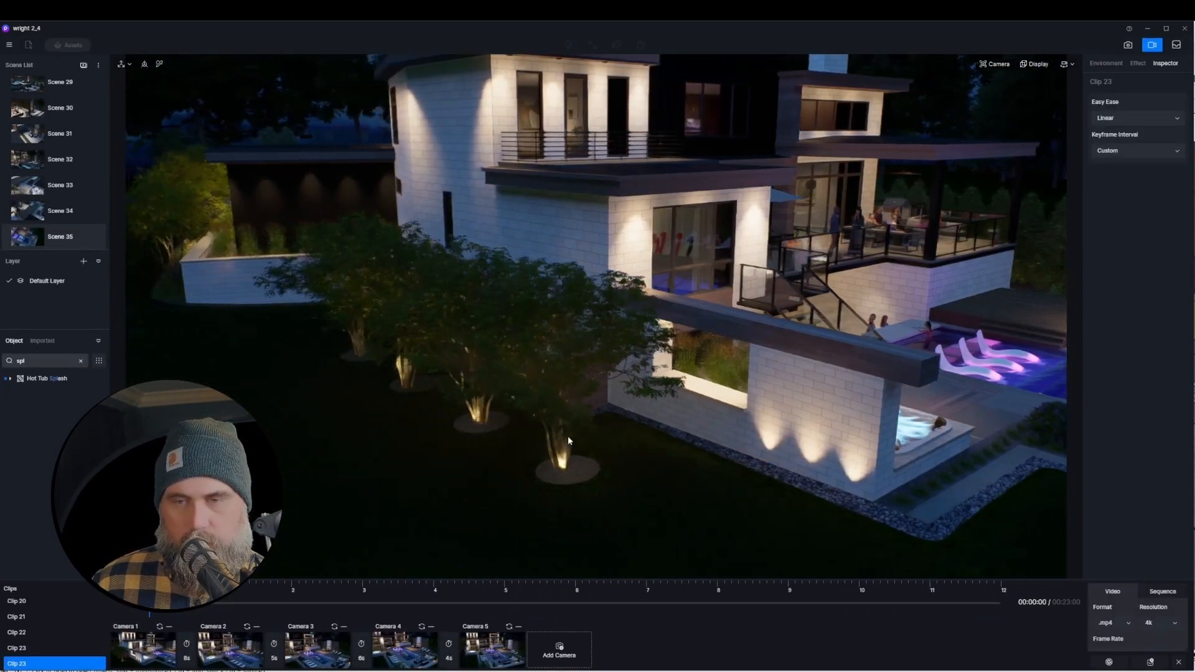
right_click_drag(567, 437, 577, 407)
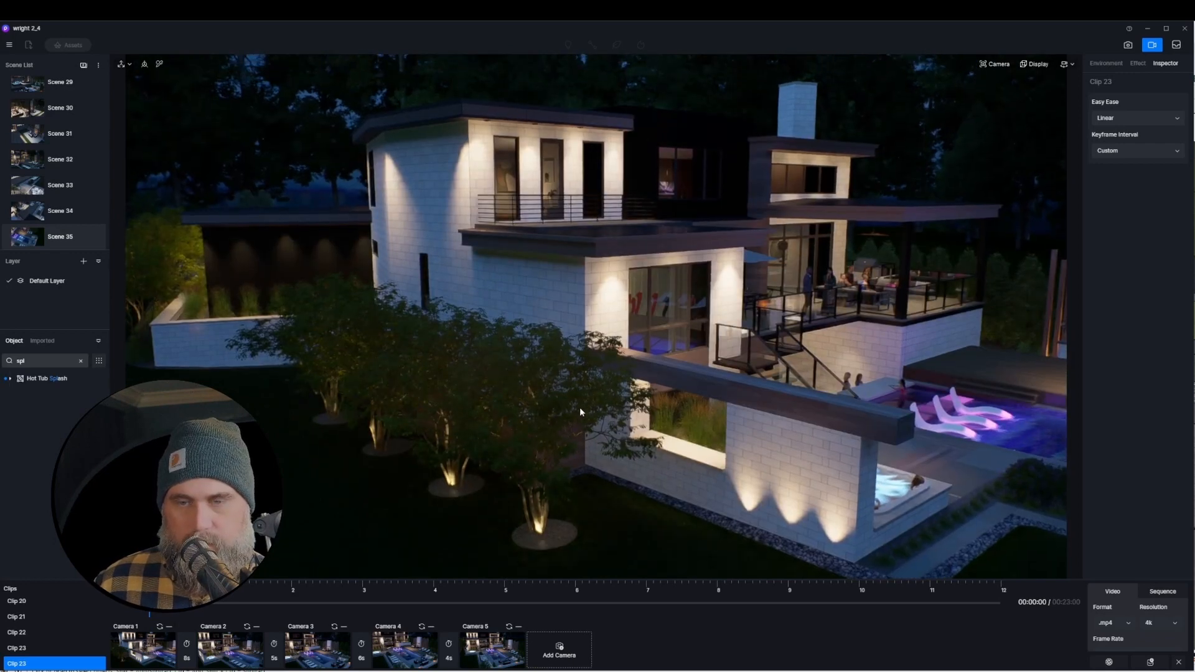
key("a")
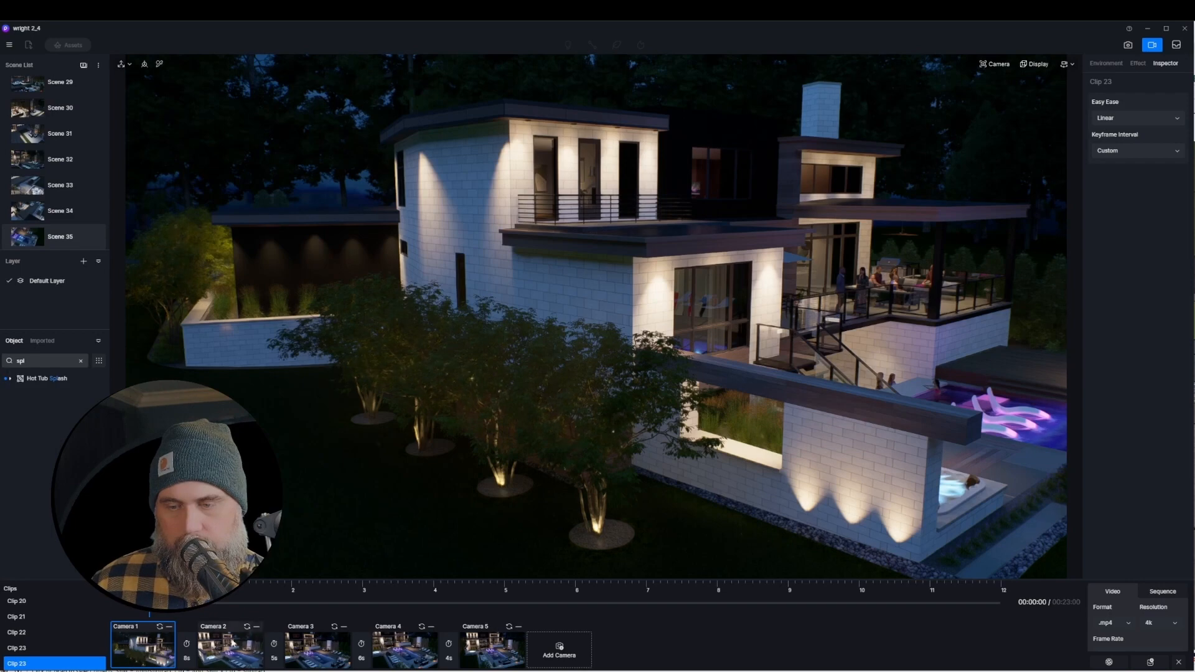
left_click(159, 626)
- Play back the reworked clip to check the camera movement from the house corner across the pool
left_click(132, 602)
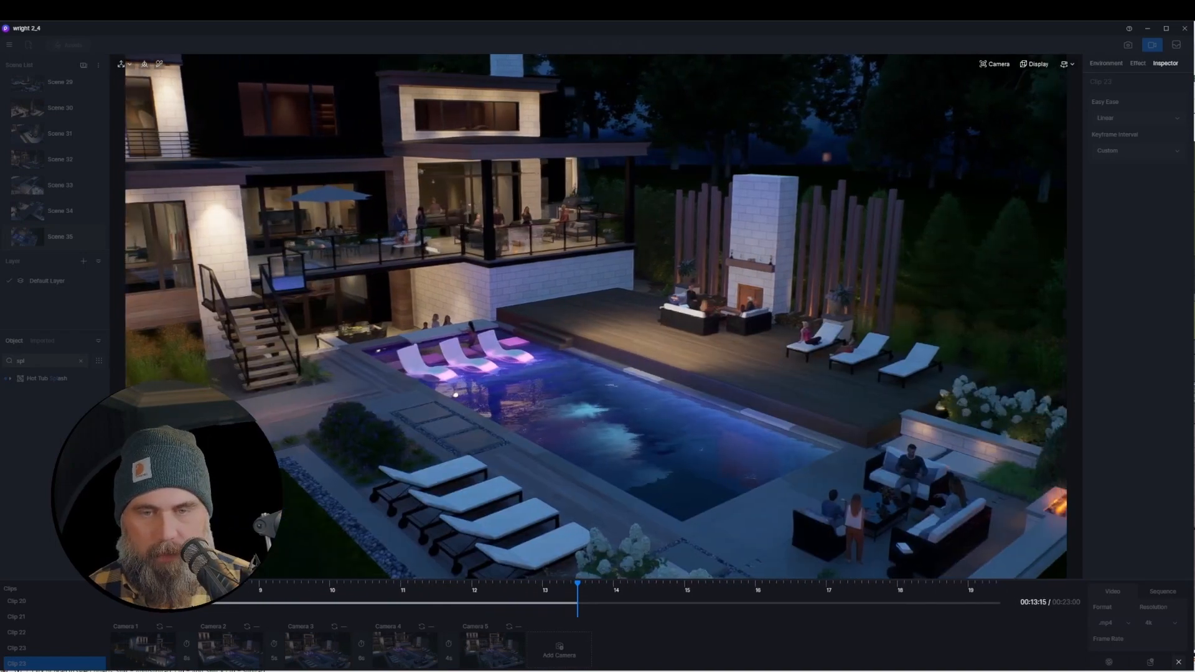
left_click(496, 529)
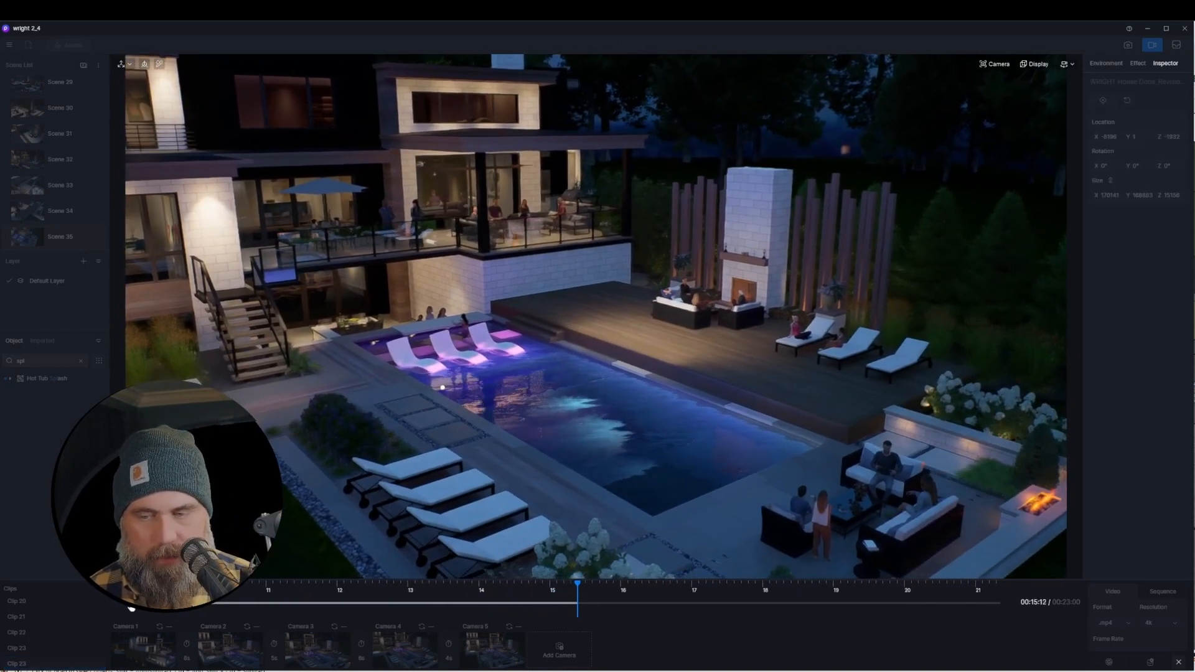
left_click_drag(451, 590, 254, 590)
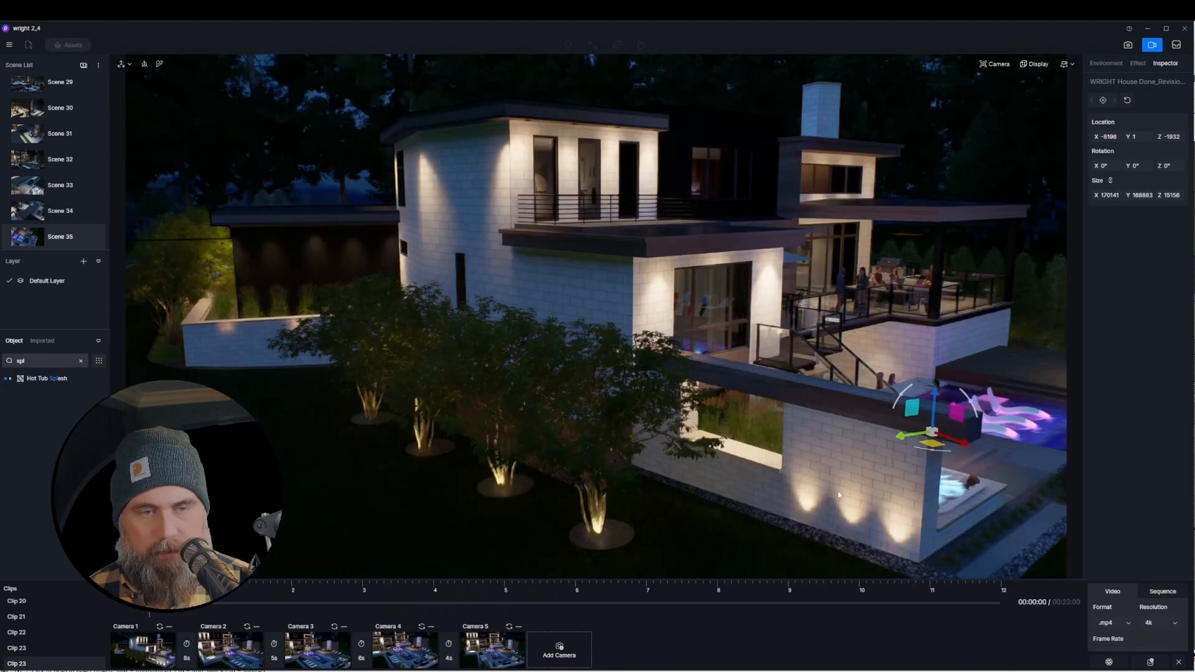
- Try sliding the Deck Only.skp deck over the pool from the Scene 35 view, and slide it back off
right_click_drag(837, 495, 1047, 521)
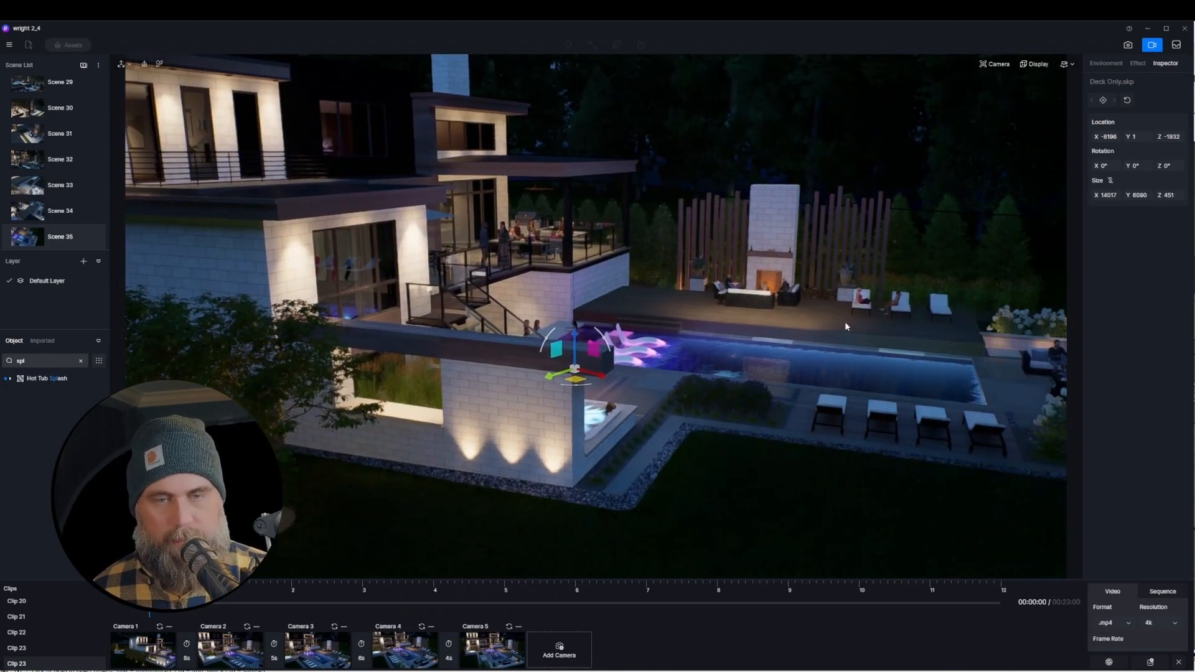
key("d")
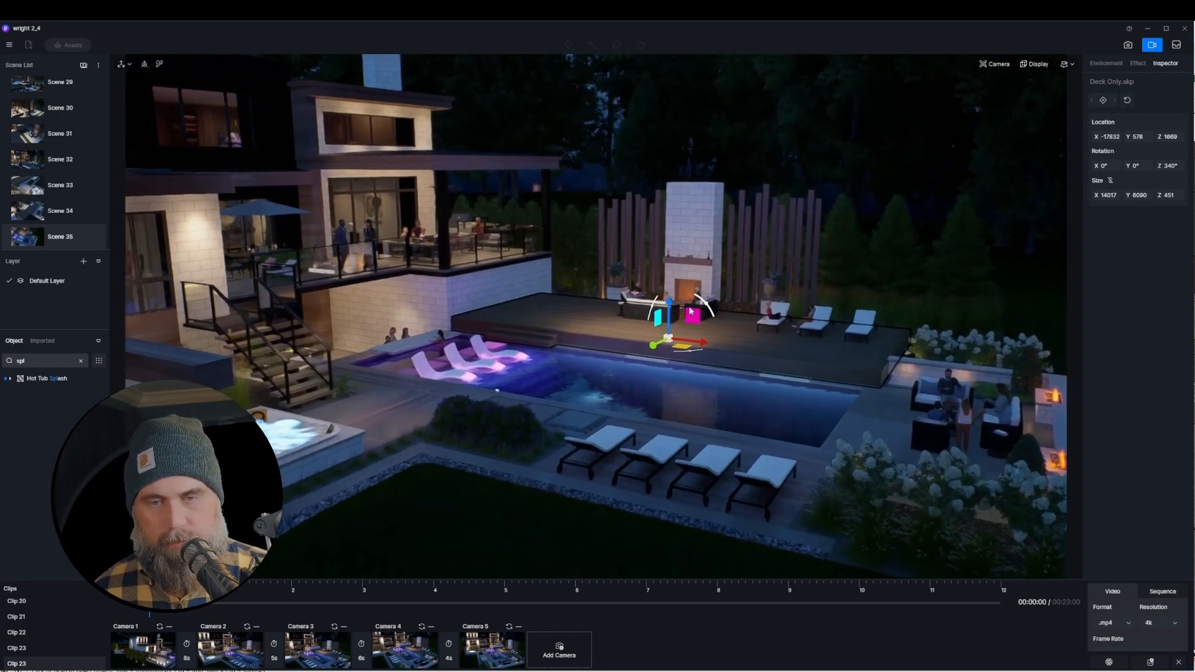
left_click(23, 240)
left_click_drag(489, 274, 419, 359)
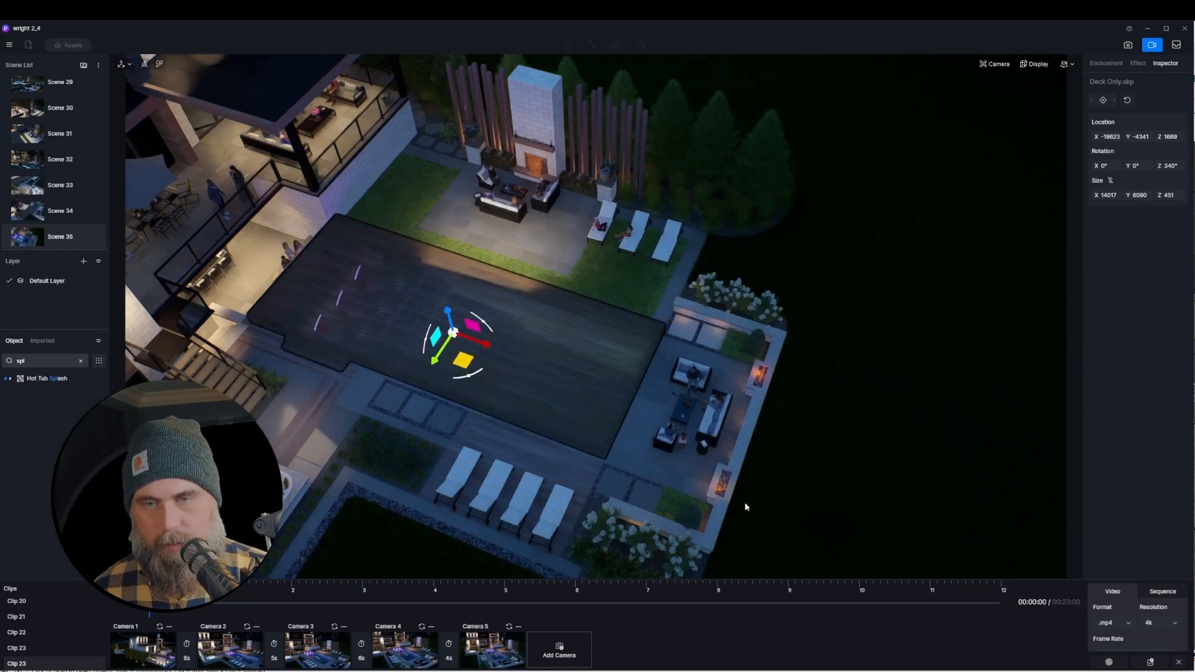
right_click_drag(694, 499, 661, 453)
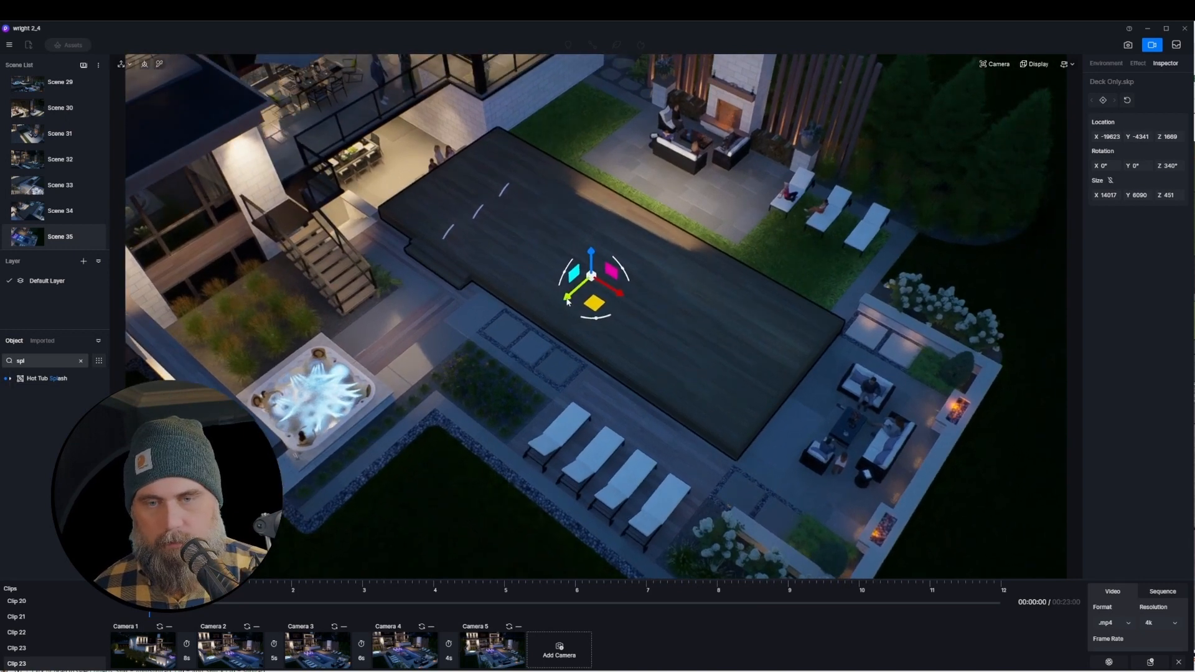
left_click_drag(568, 302, 683, 211)
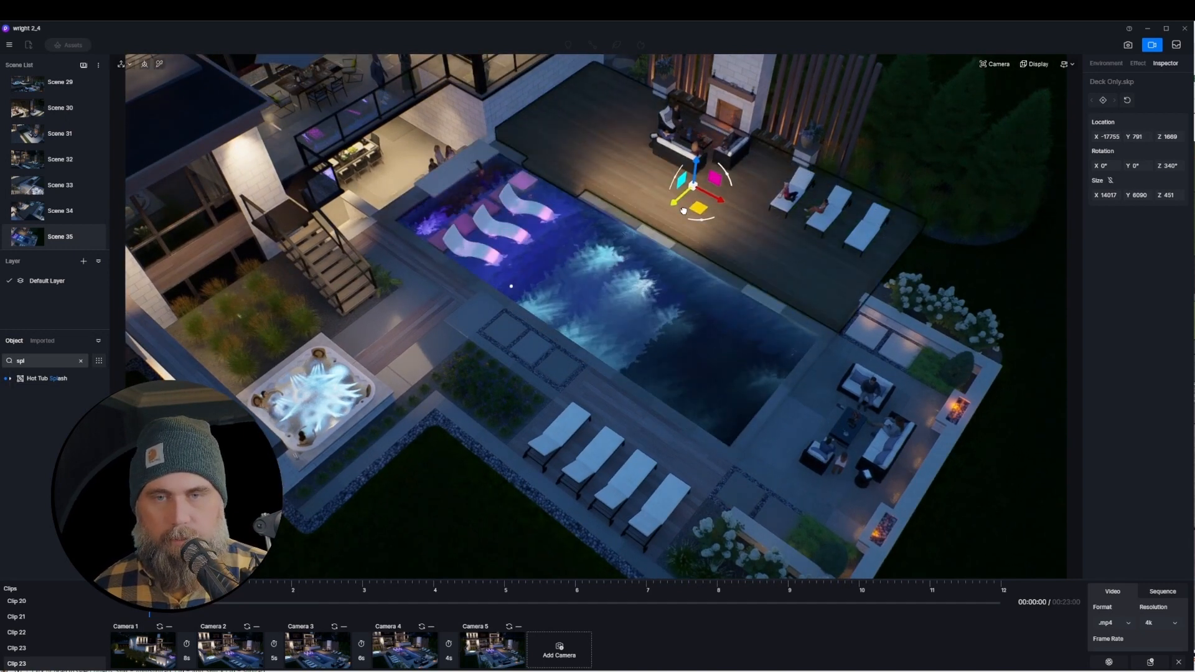
left_click(870, 228)
left_click(819, 225)
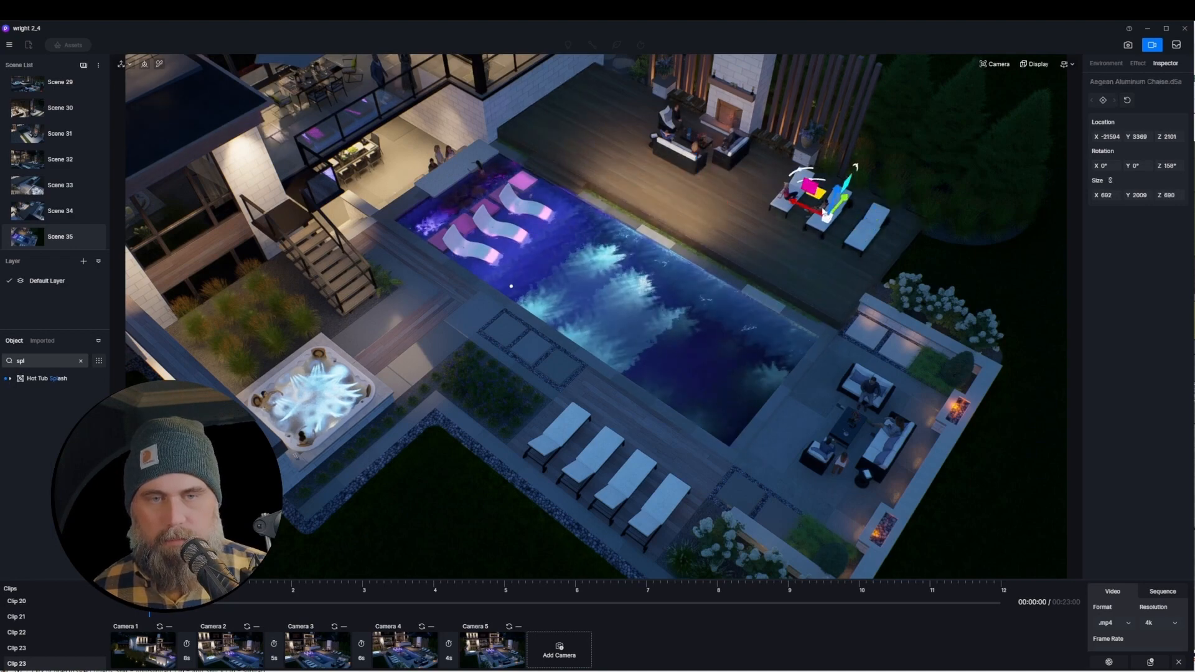
left_click(792, 200)
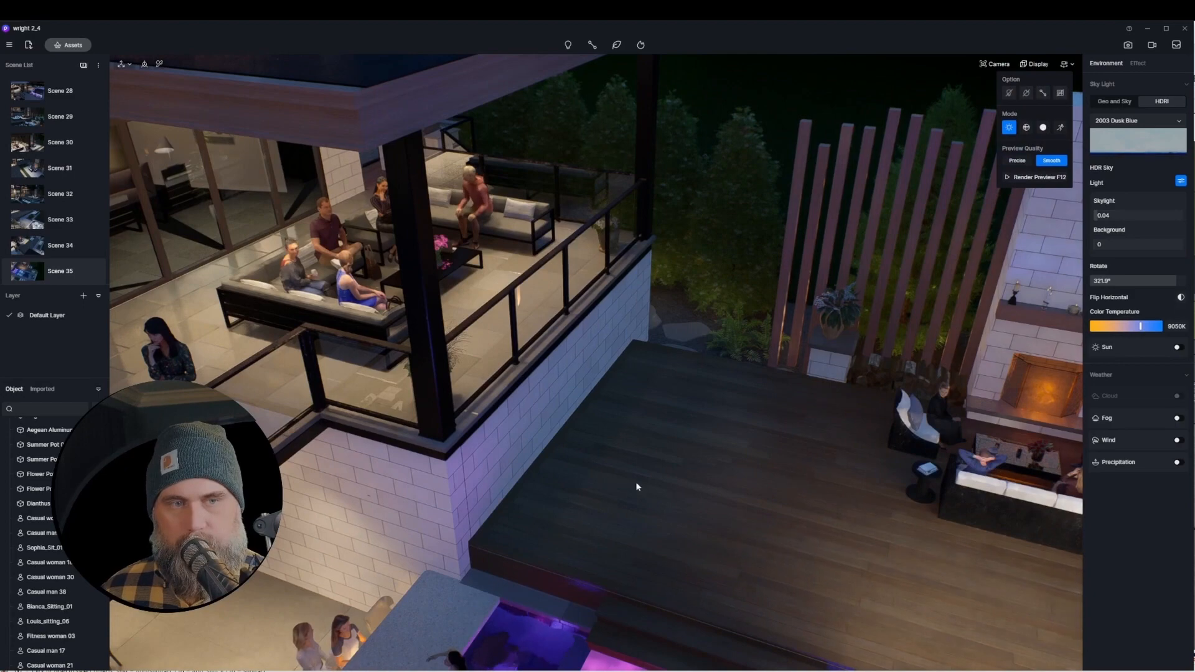
- Group the pool deck with the fireside furniture set and the three lounge chairs standing on it
middle_click_drag(636, 487, 895, 524)
scroll(896, 473, "up", 5)
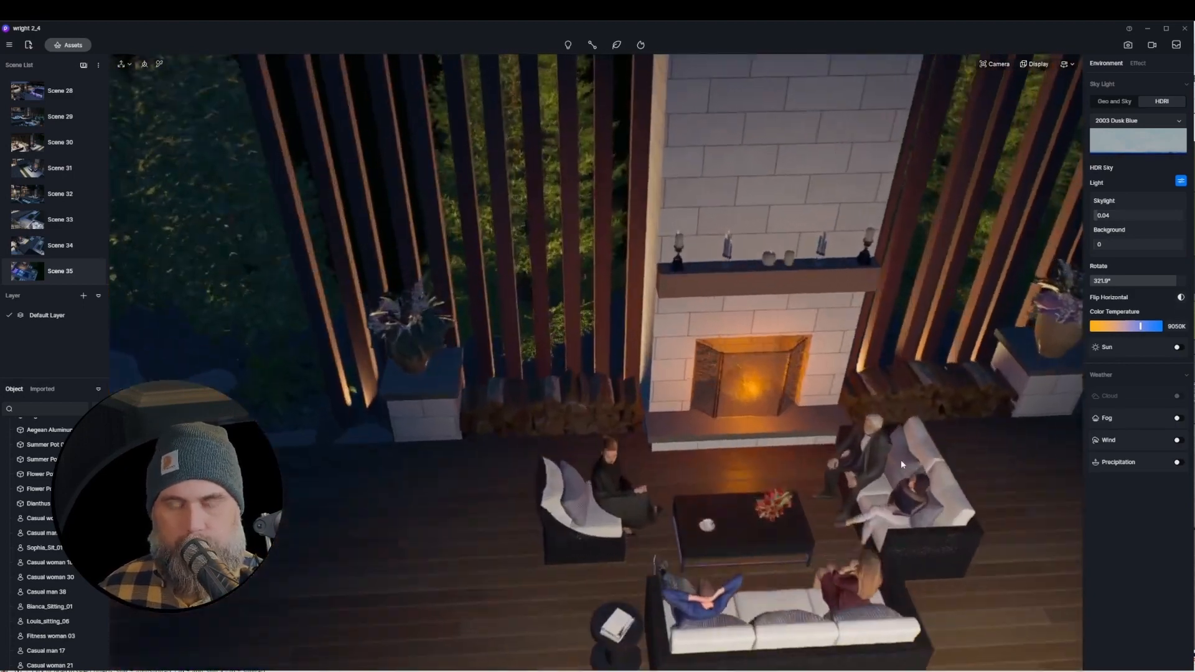
left_click(972, 550)
left_click(887, 551, "shift")
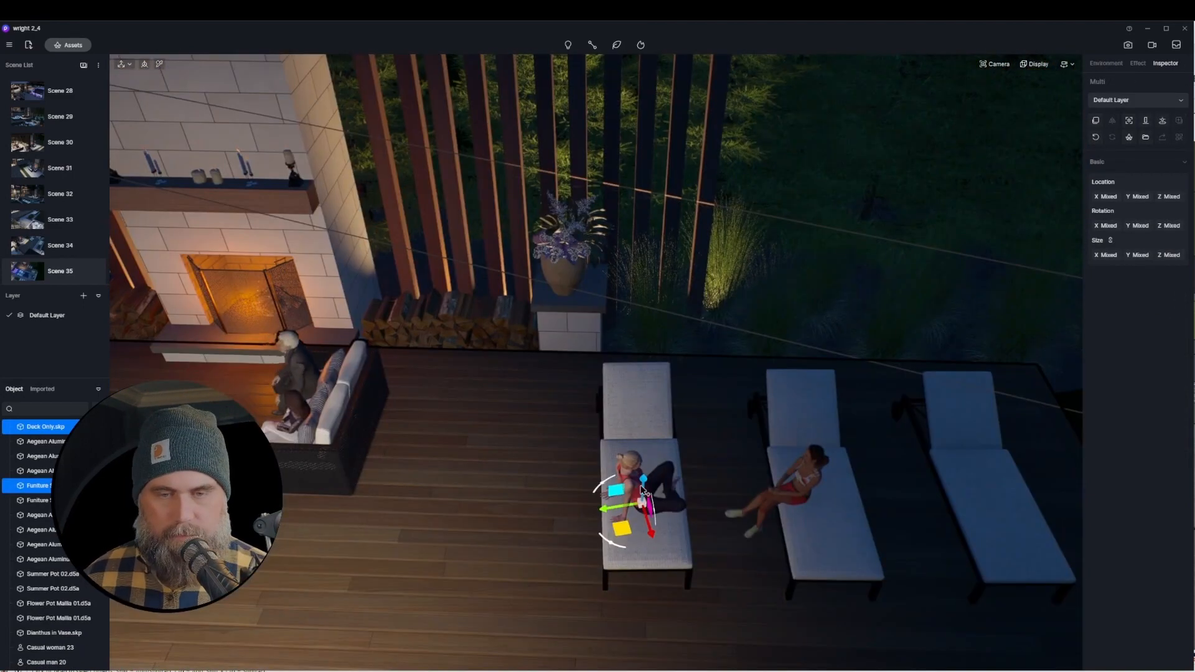
left_click(806, 505, "ctrl")
left_click(827, 522, "ctrl")
left_click(849, 548, "ctrl")
key("d")
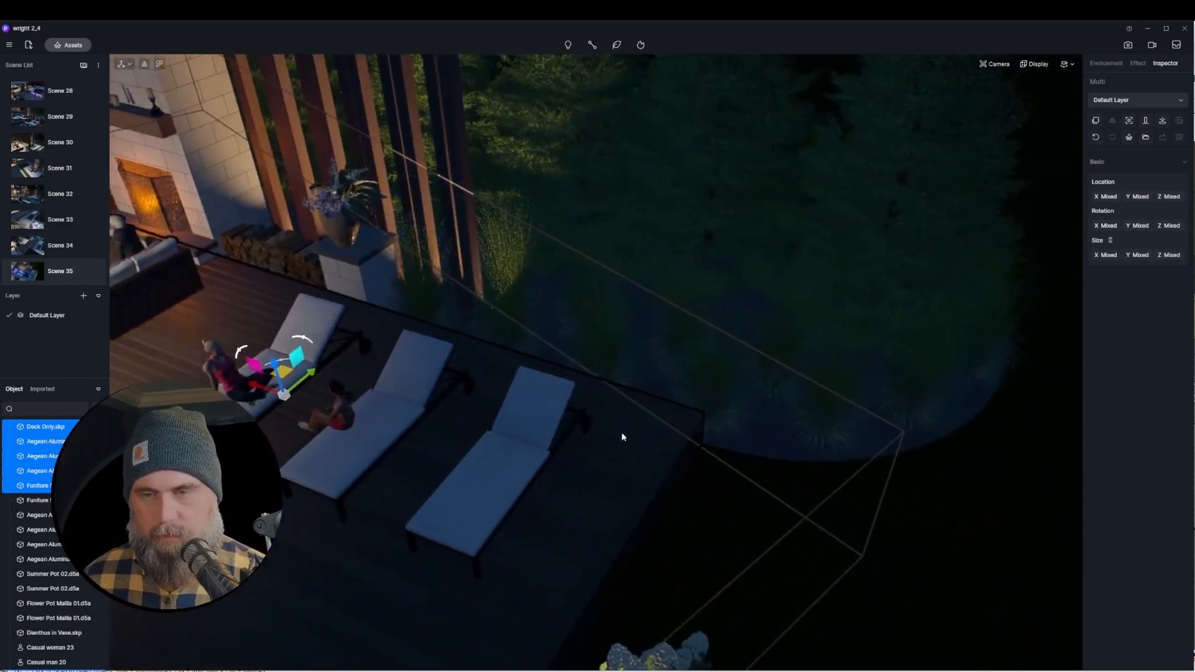
right_click_drag(621, 435, 457, 463)
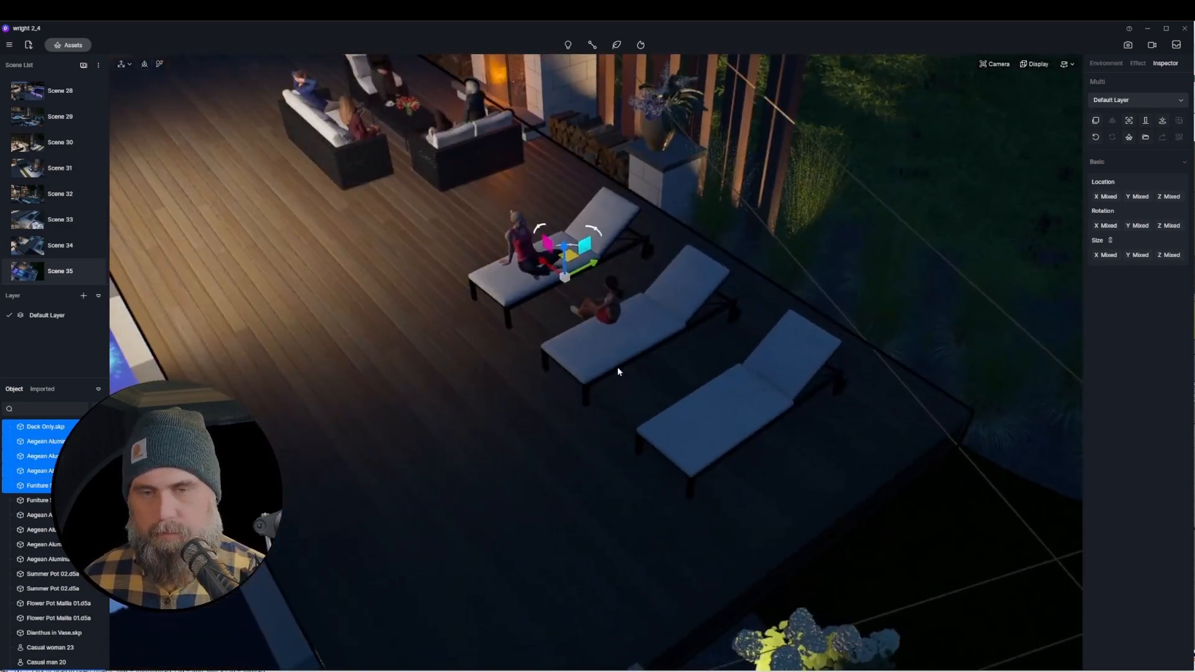
right_click_drag(618, 371, 486, 313)
right_click_drag(618, 394, 536, 356)
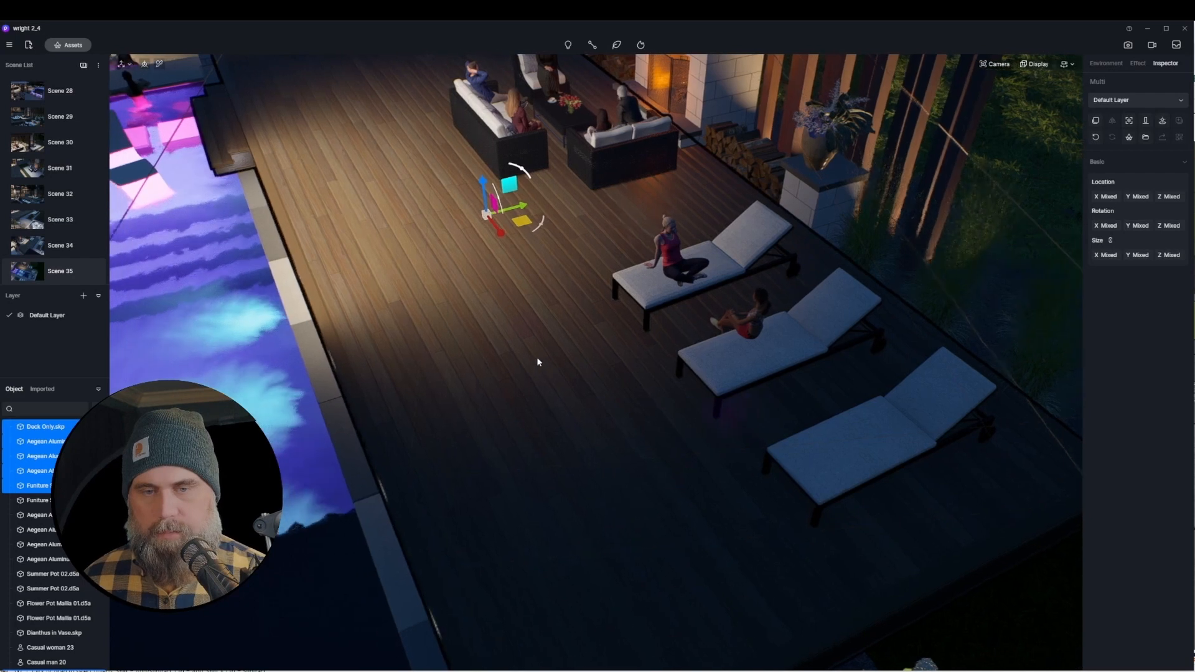
right_click(49, 423)
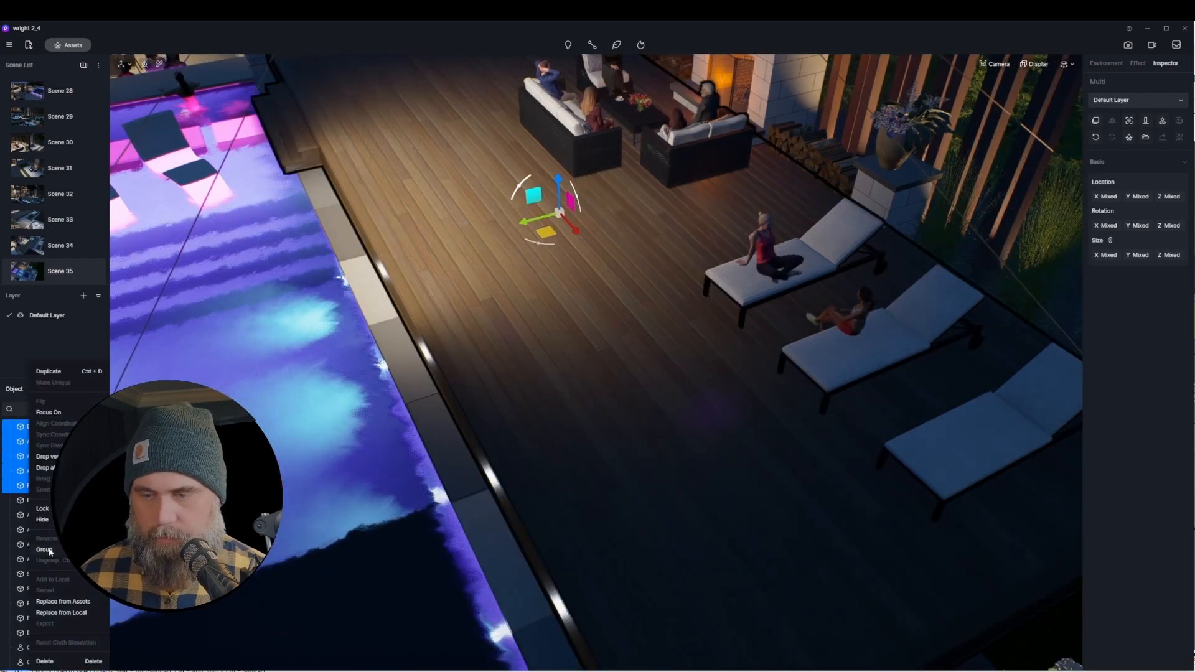
left_click(44, 549)
- Rename the new deck and furniture group as Sliding Deck
right_click(33, 427)
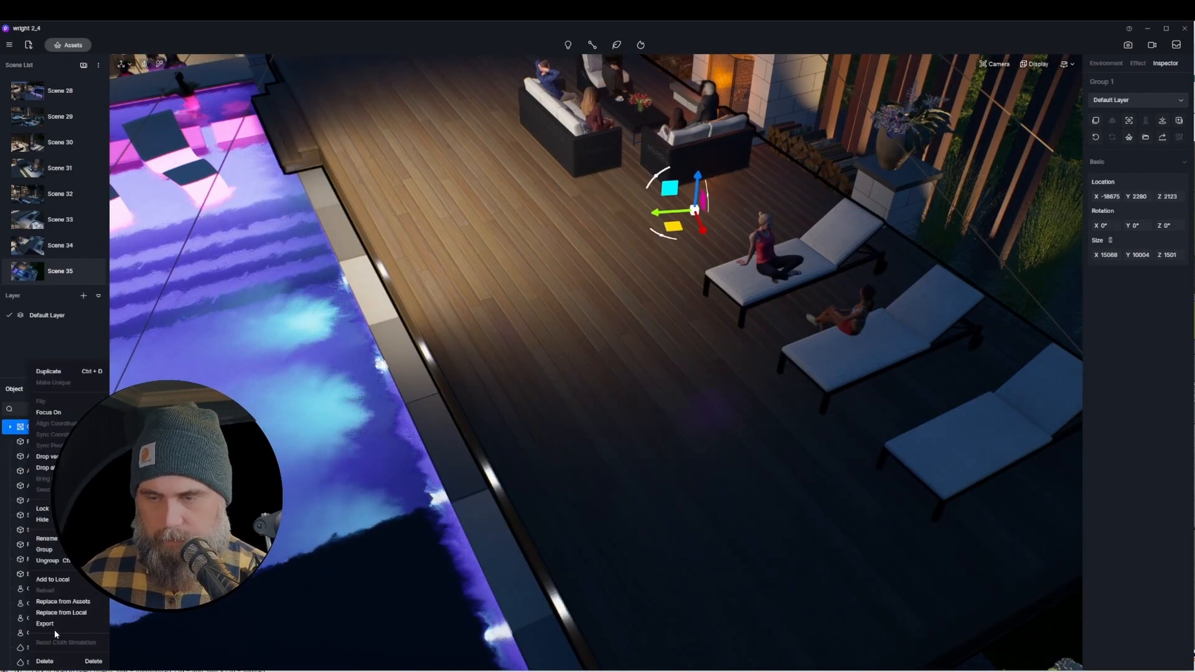
left_click(47, 539)
type("Sliding De")
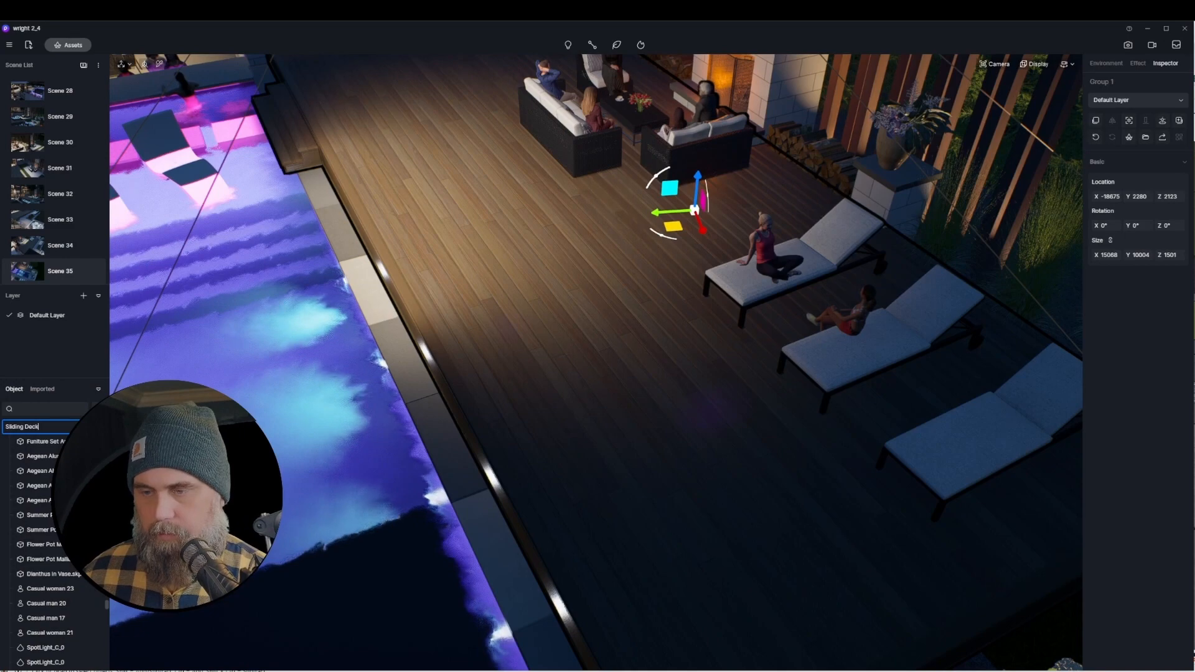
type("ck")
key("Return")
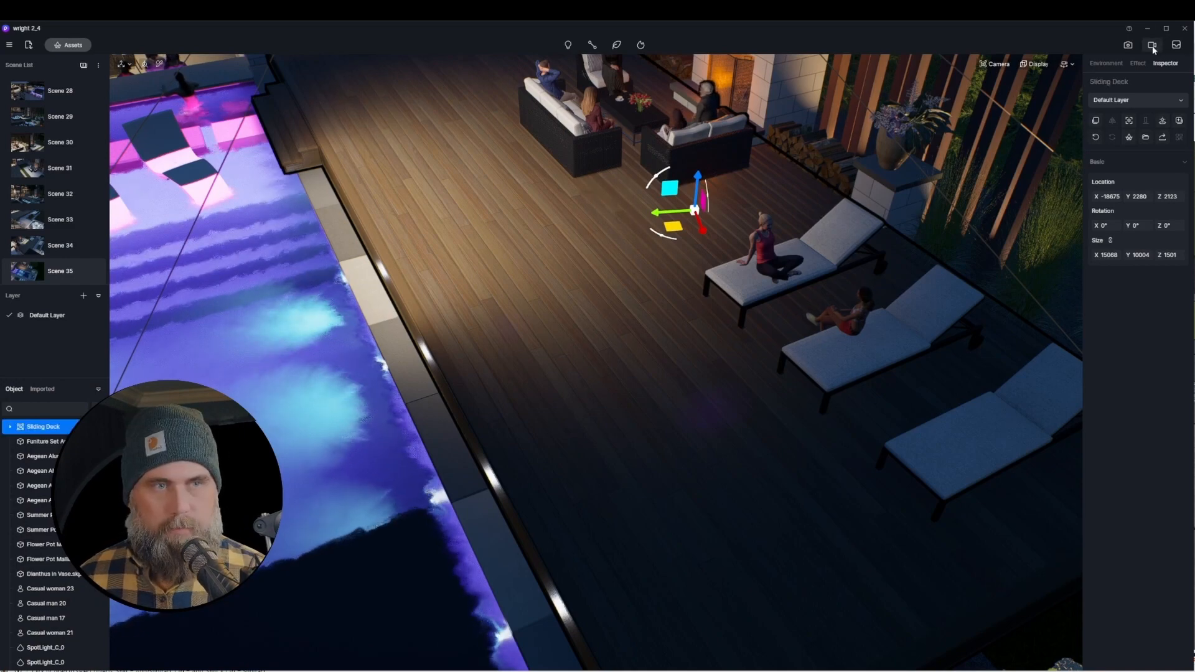
- Add a keyframe for the Sliding Deck group at the start of Clip 23
left_click(1151, 45)
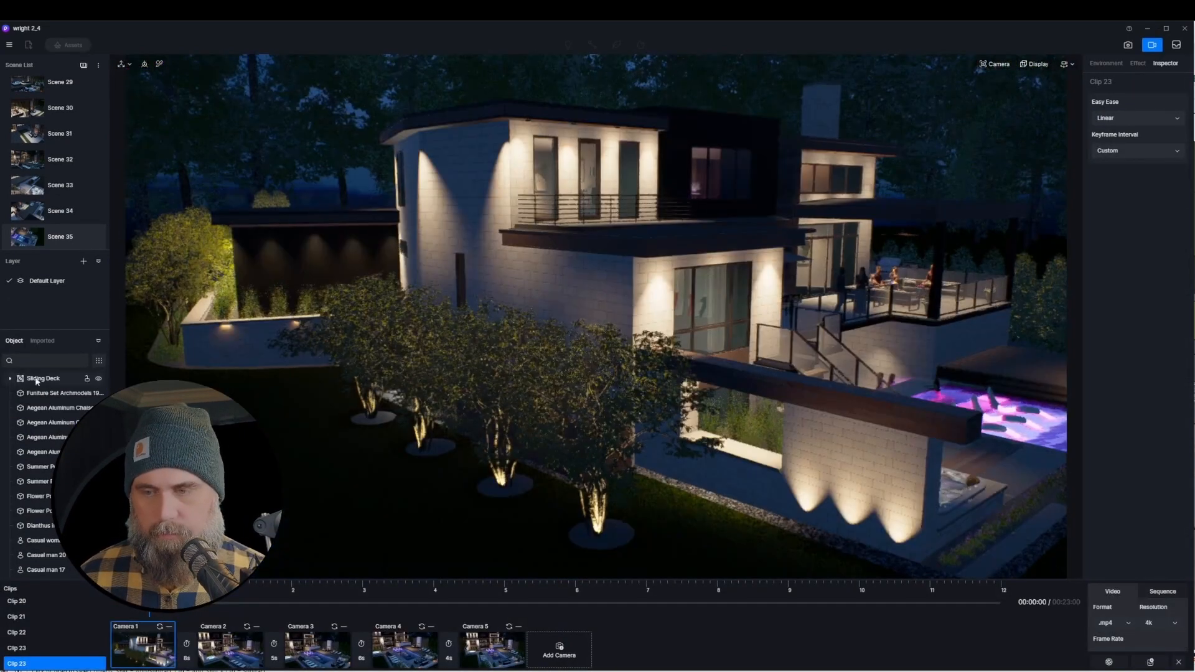
left_click(37, 379)
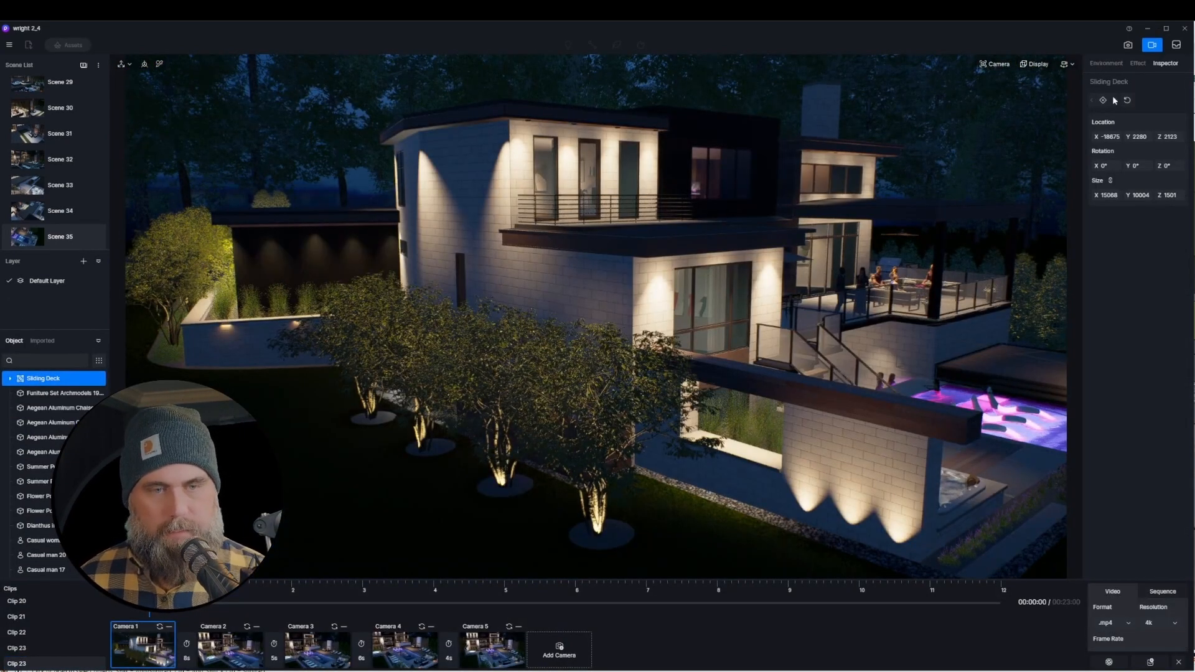
left_click(1104, 100)
- Slide the Sliding Deck group over the pool to about X -20476, Y -2841, covering it completely at the clip's start
key("d")
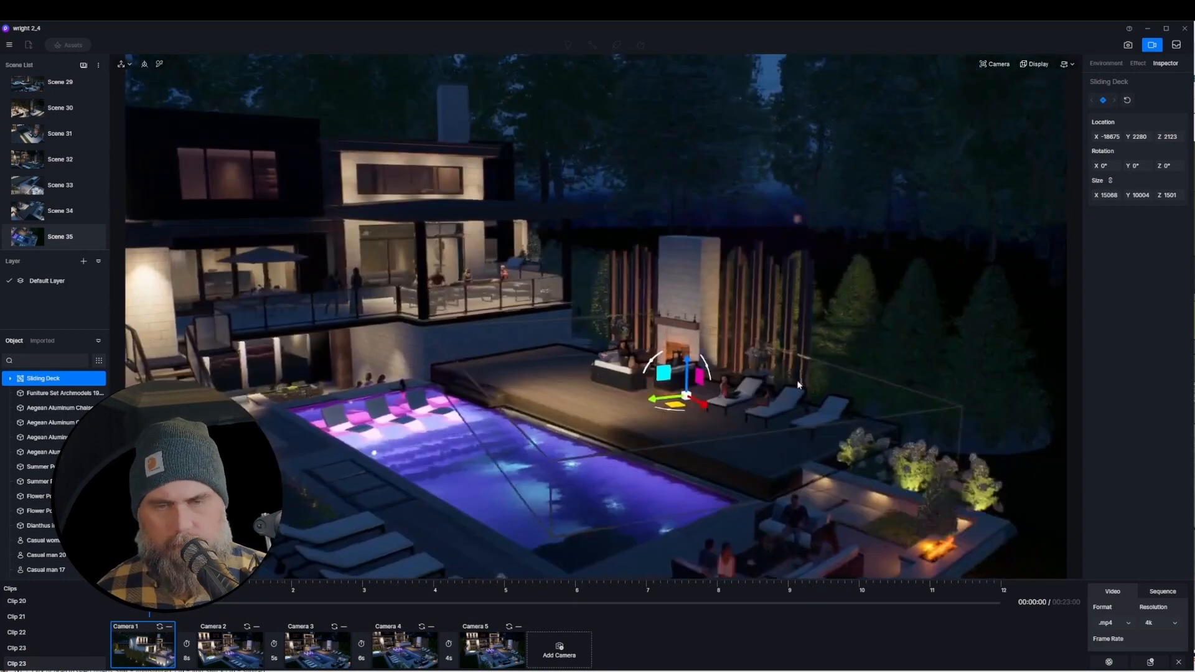
key("e")
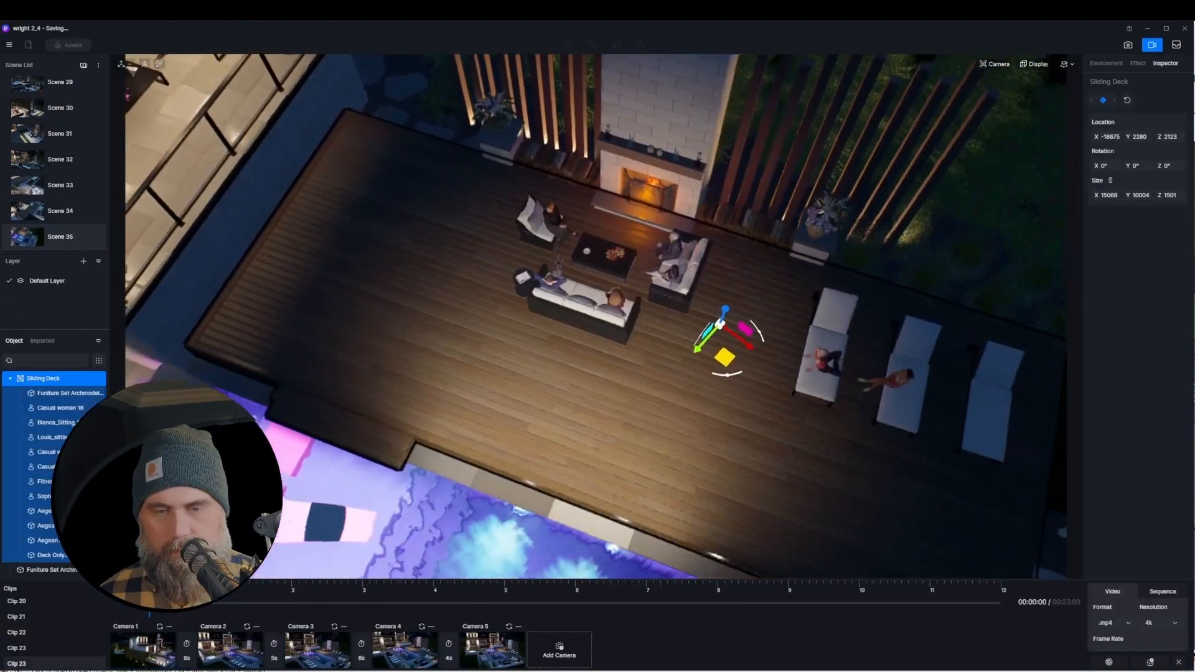
key("s")
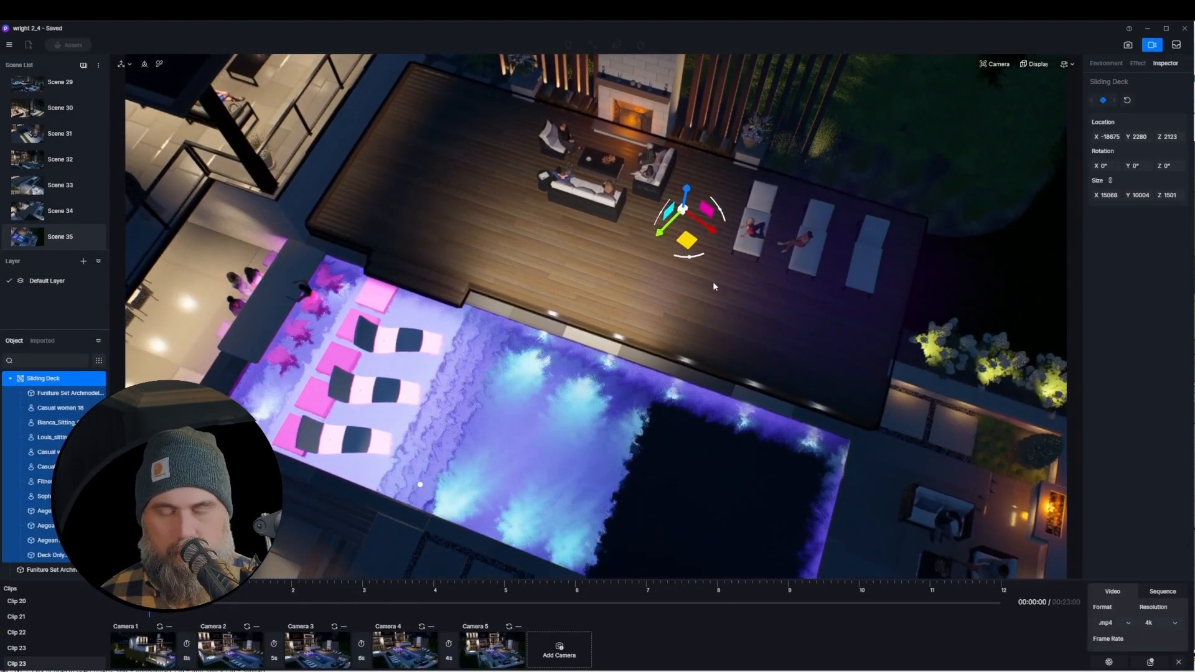
key("s")
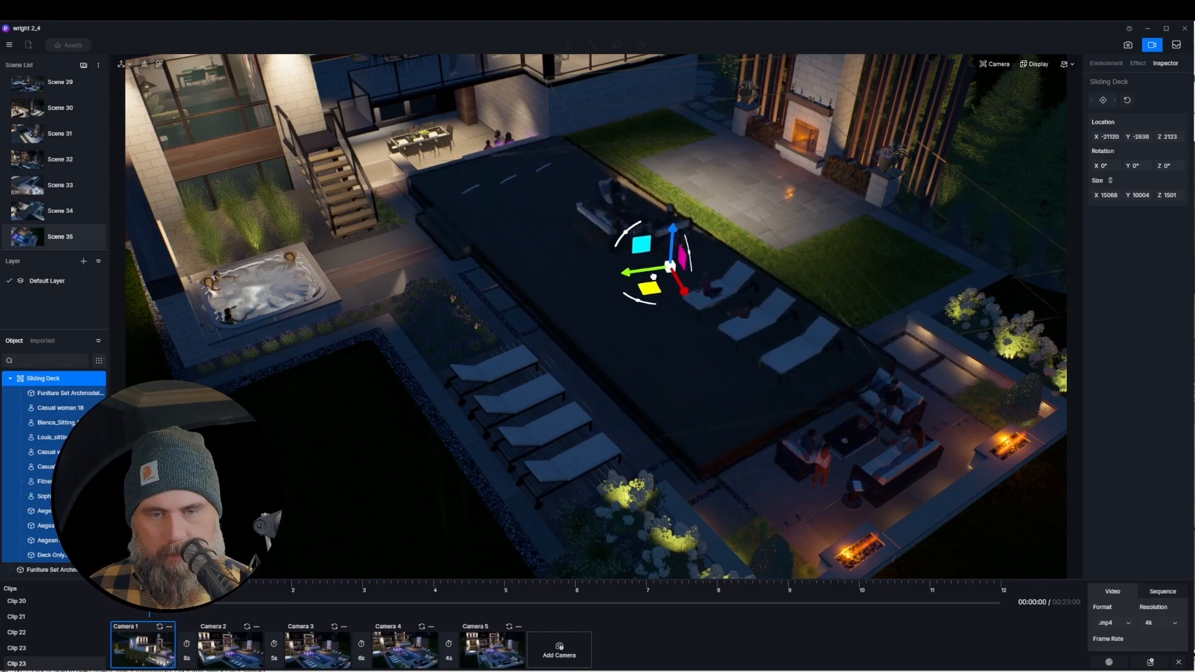
left_click_drag(653, 276, 650, 268)
scroll(835, 393, "up", 5)
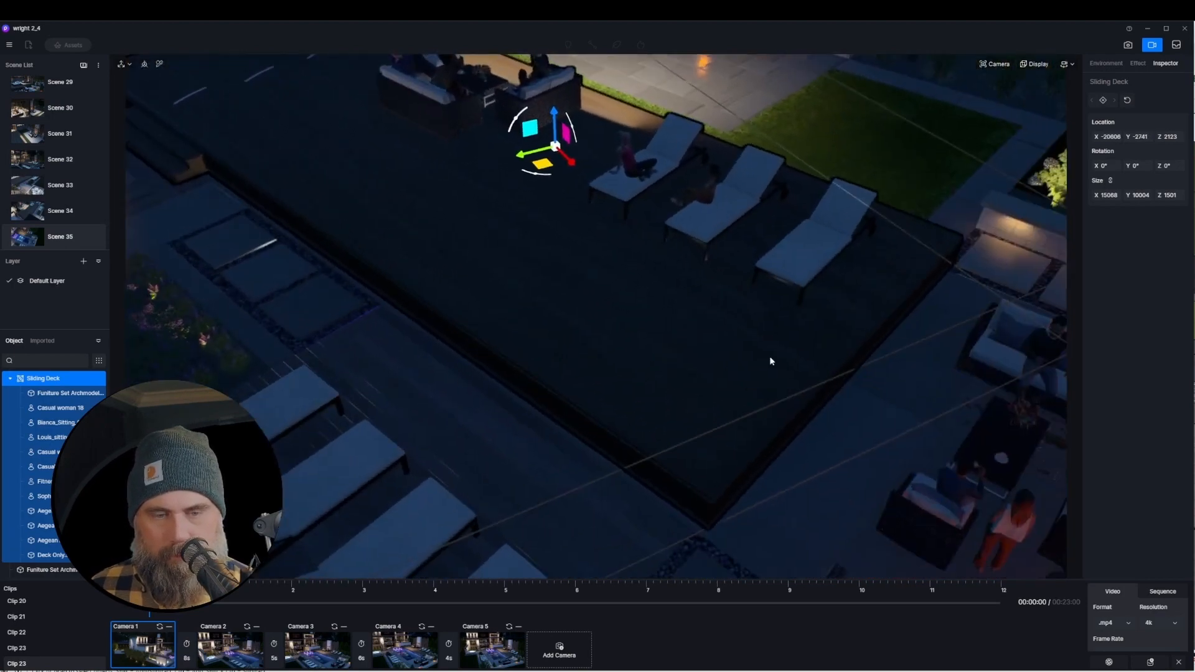
left_click_drag(544, 165, 539, 164)
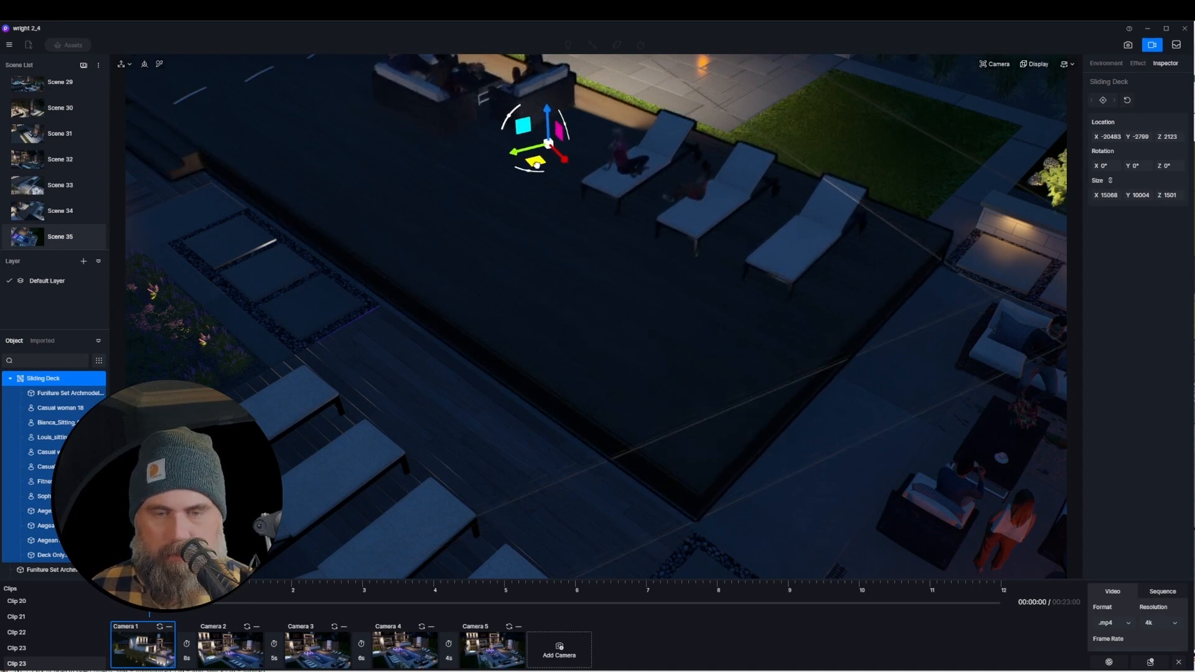
left_click_drag(537, 165, 535, 164)
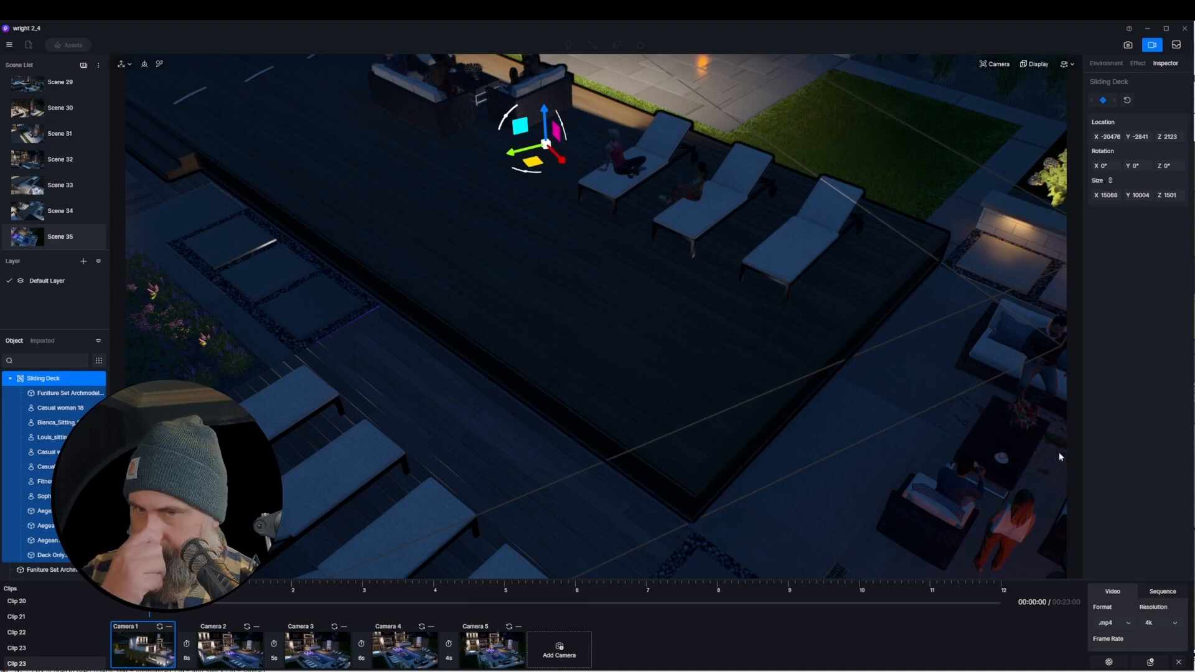
- At 21:05 in the clip, slide the deck back off the pool to about X -18632, Y 2299 by the fireplace, and play the result
left_click(532, 588)
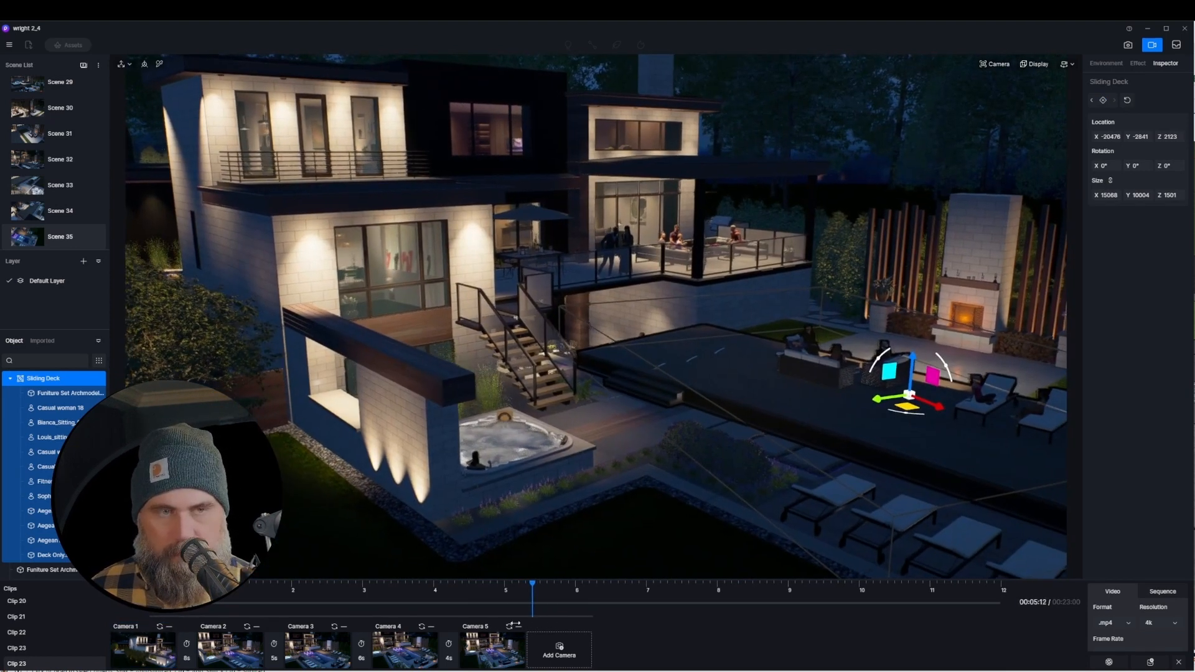
left_click_drag(515, 624, 1058, 599)
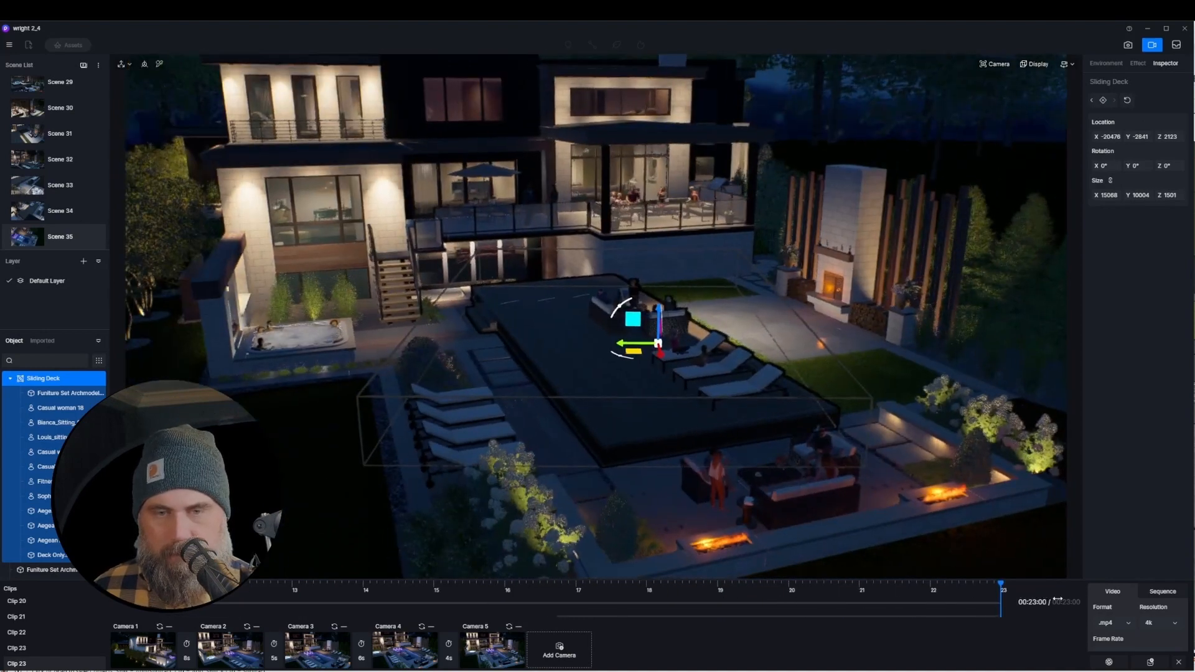
left_click(851, 587)
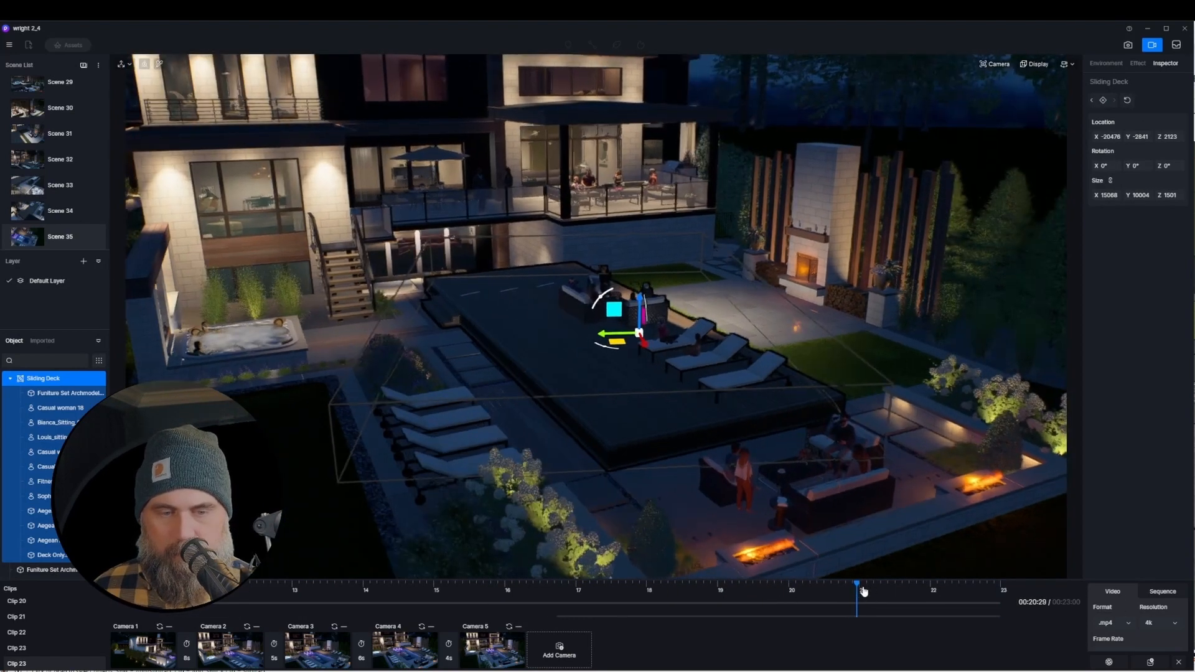
left_click_drag(865, 587, 869, 587)
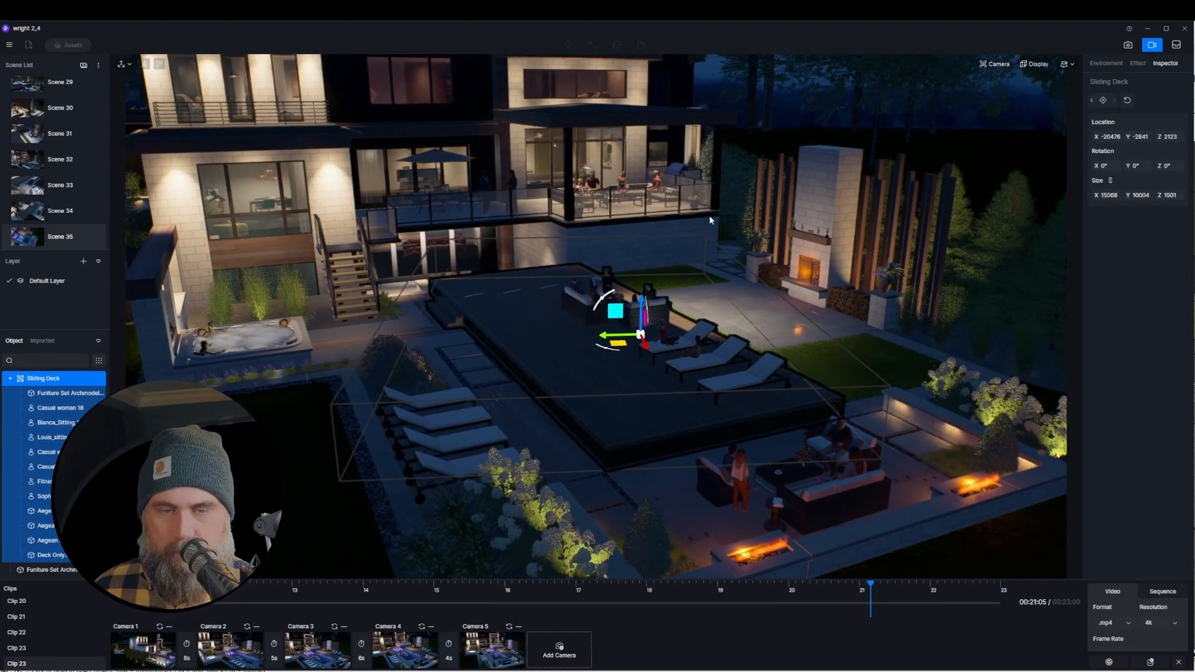
right_click_drag(704, 209, 651, 278)
scroll(622, 157, "up", 3)
key("w")
key("a")
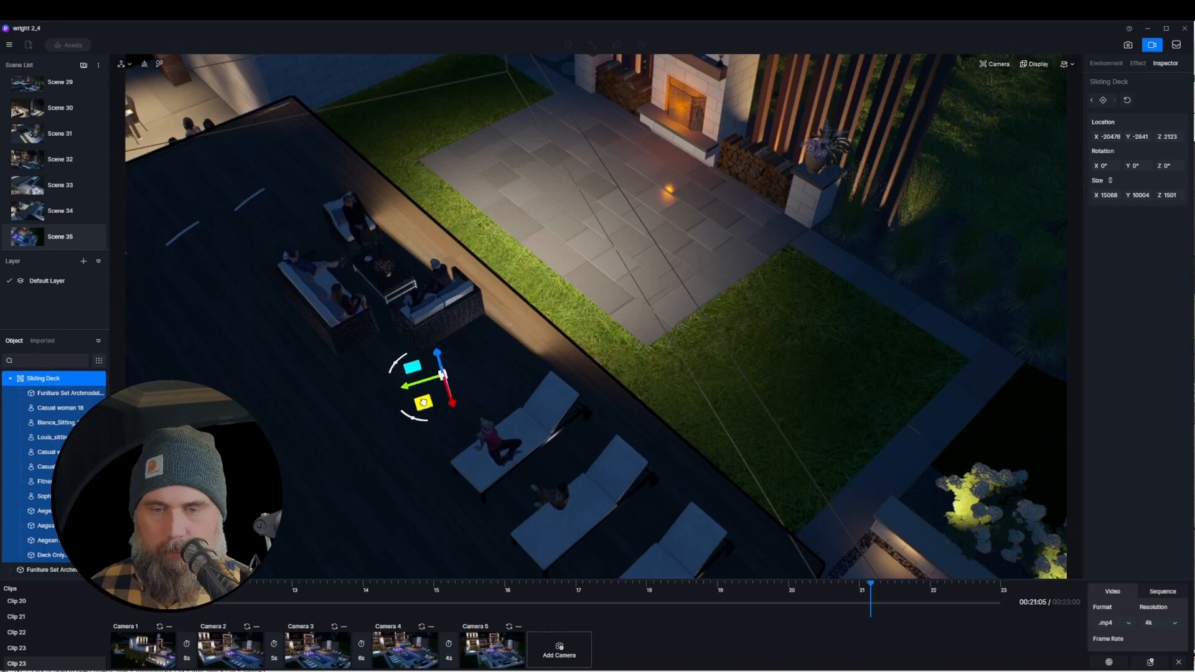
left_click_drag(423, 403, 679, 245)
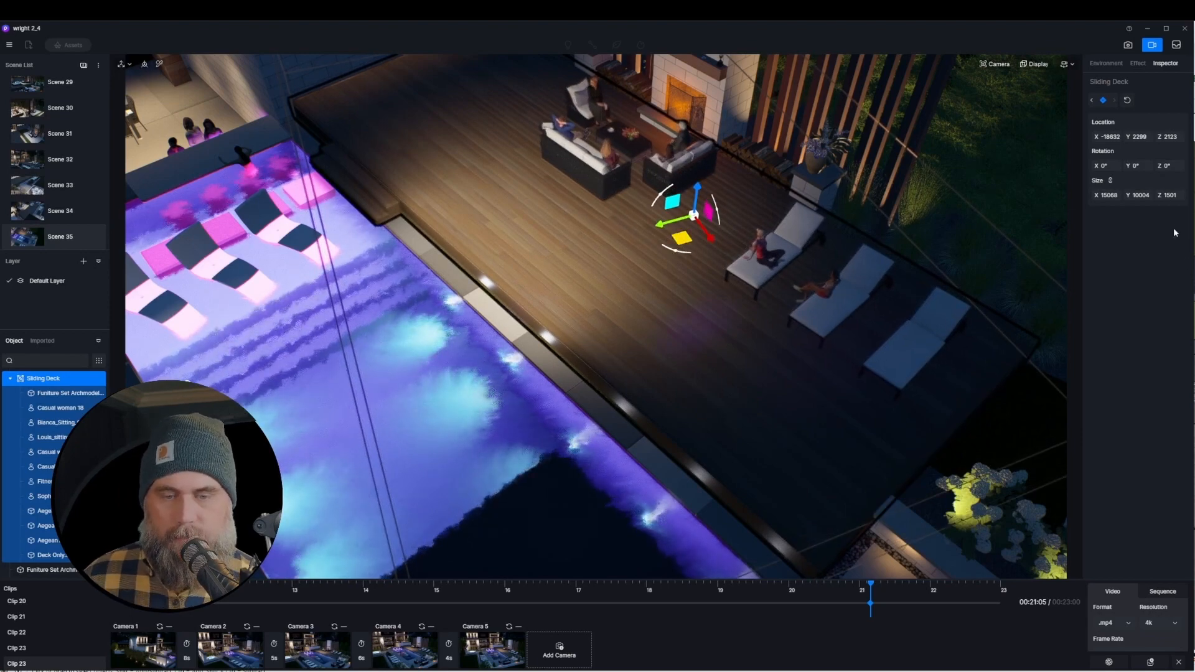
left_click_drag(893, 599, 1027, 590)
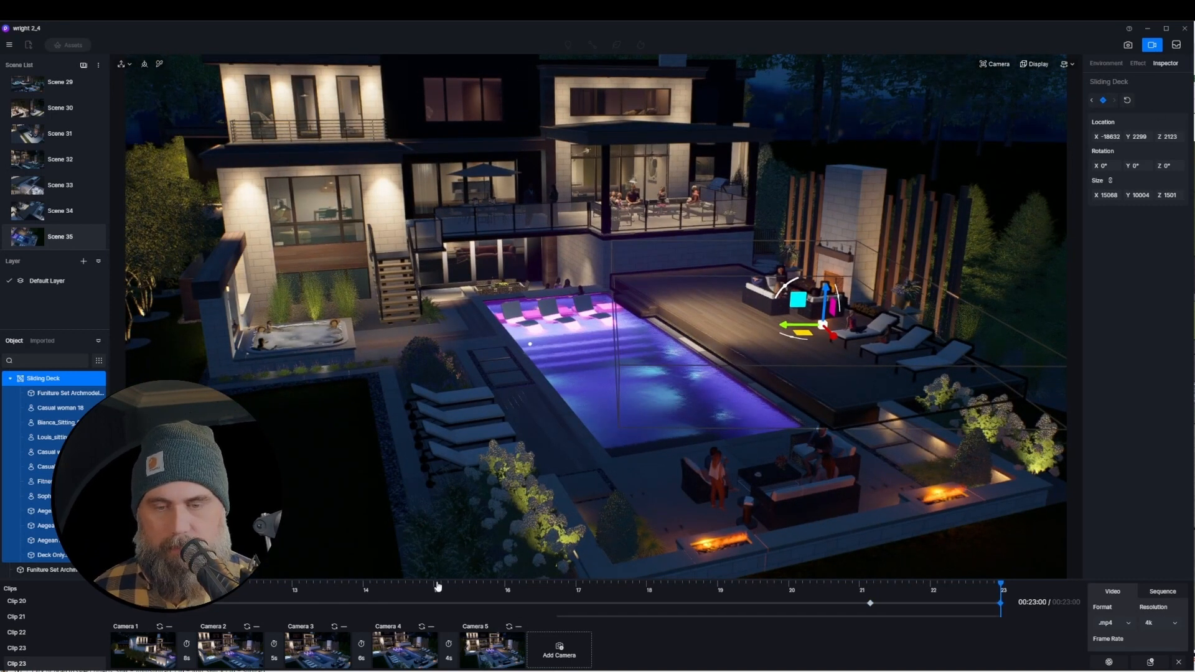
key("space")
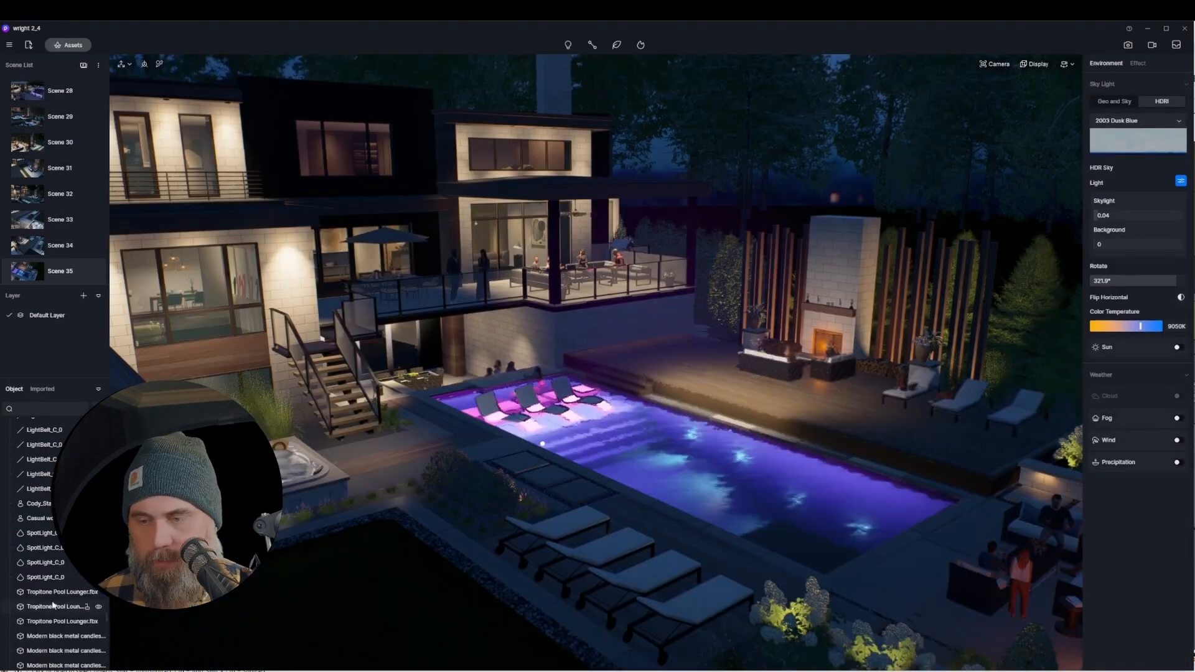
- Group the three Tropitone Pool Lounger.fbx objects in the pool and name the group Sun Shelf Lounge Chairs
left_click(48, 621)
left_click(56, 592, "shift")
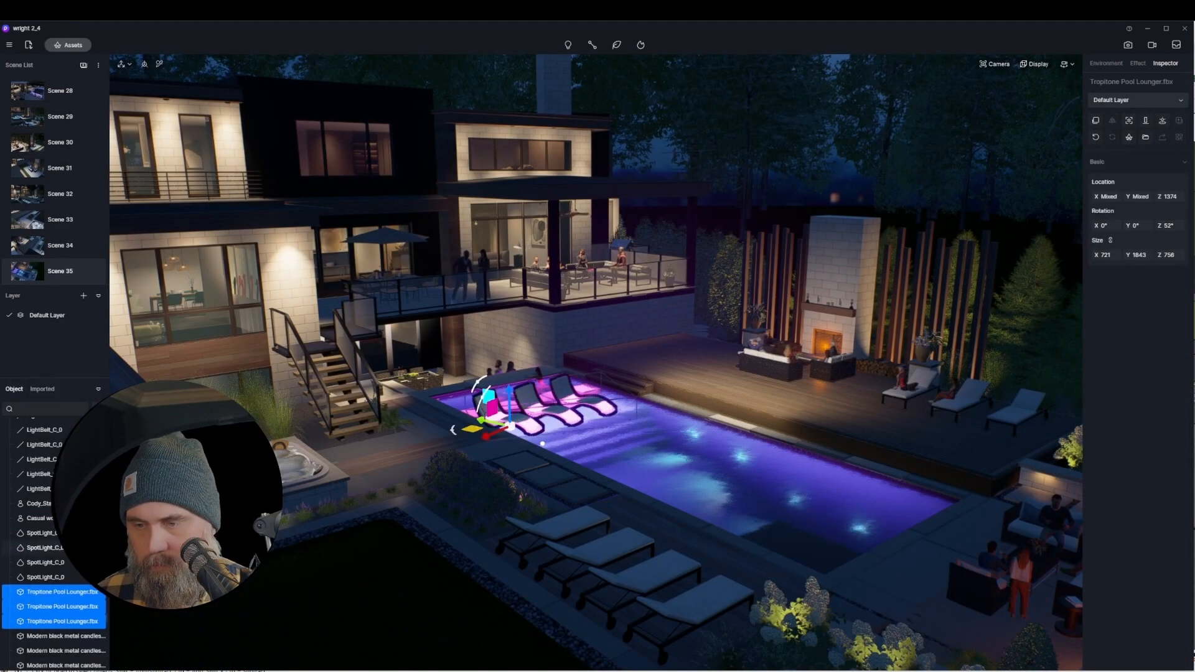
key("ctrl+g")
key("F2")
type("Deck Chairs")
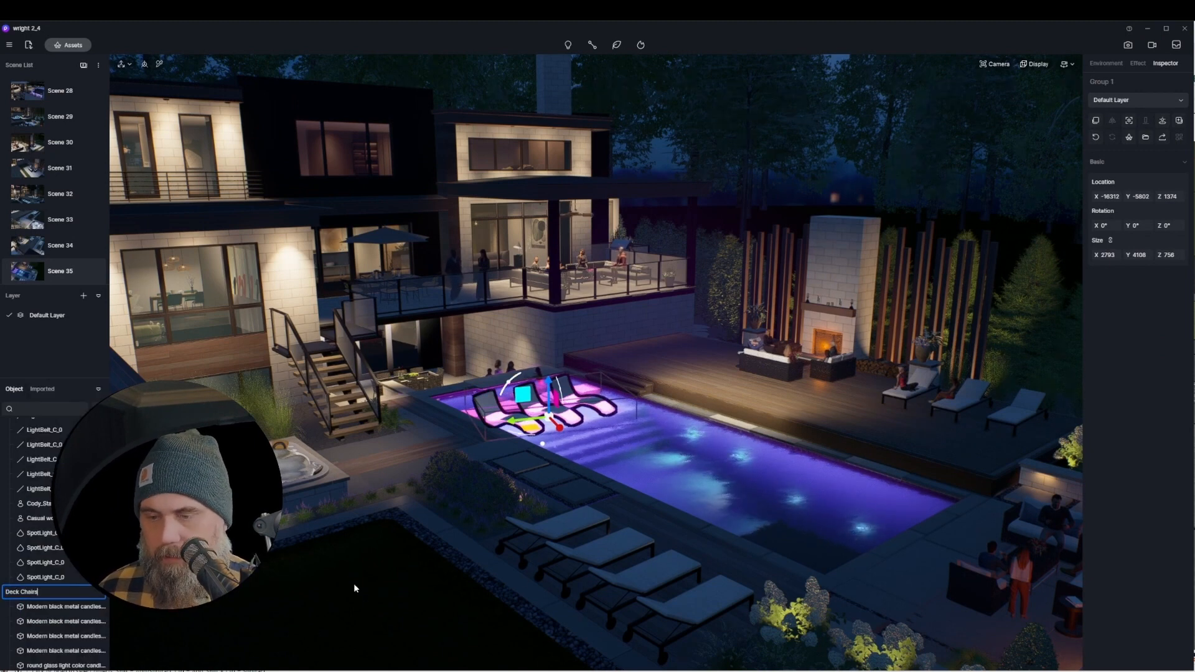
key("ctrl+Left")
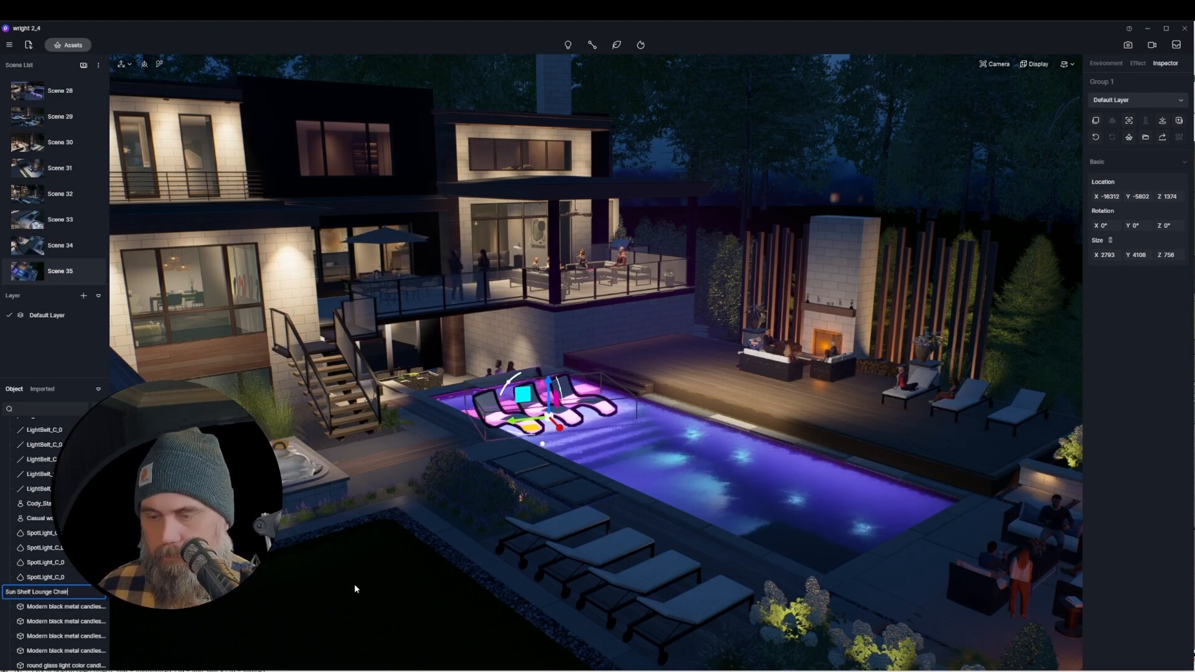
- In Clip 23, keyframe the Sun Shelf Lounge Chairs lowered to Z 717 at the start, and hold that height with a keyframe at 14:08
left_click(1152, 45)
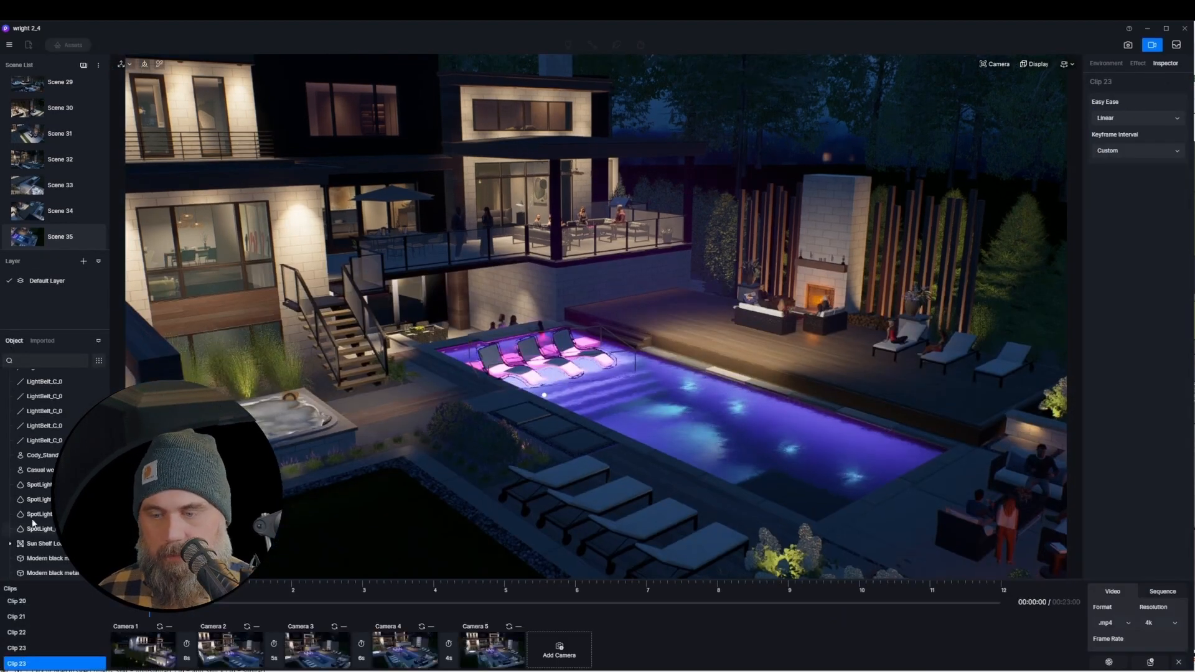
left_click(50, 545)
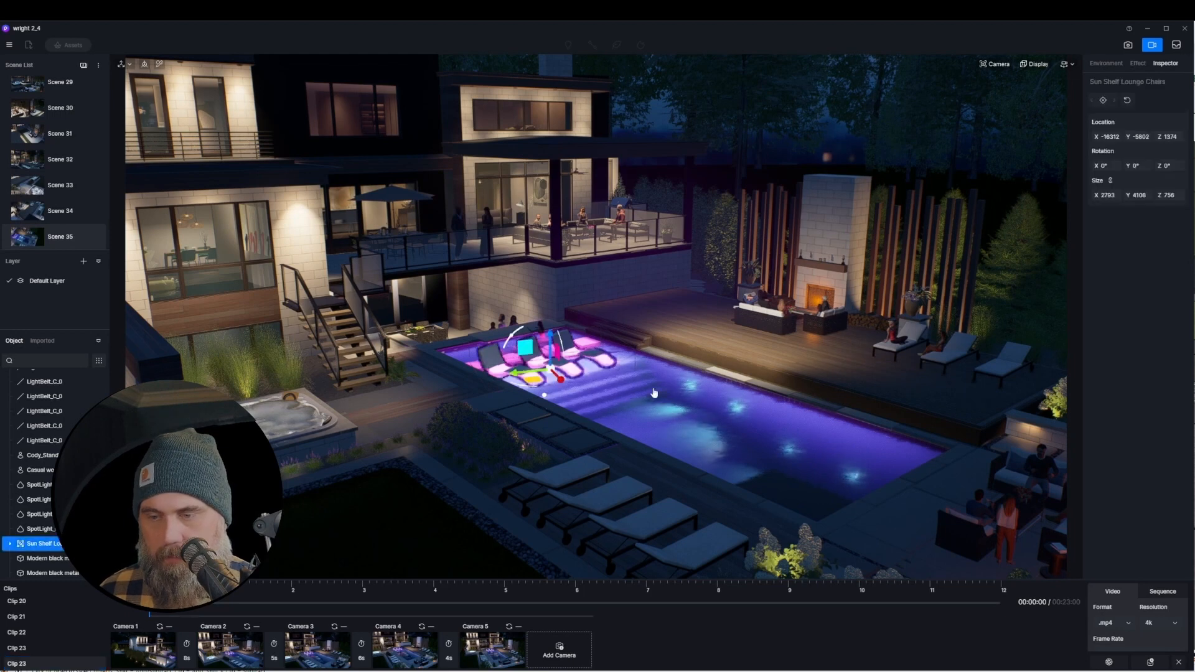
left_click(1103, 100)
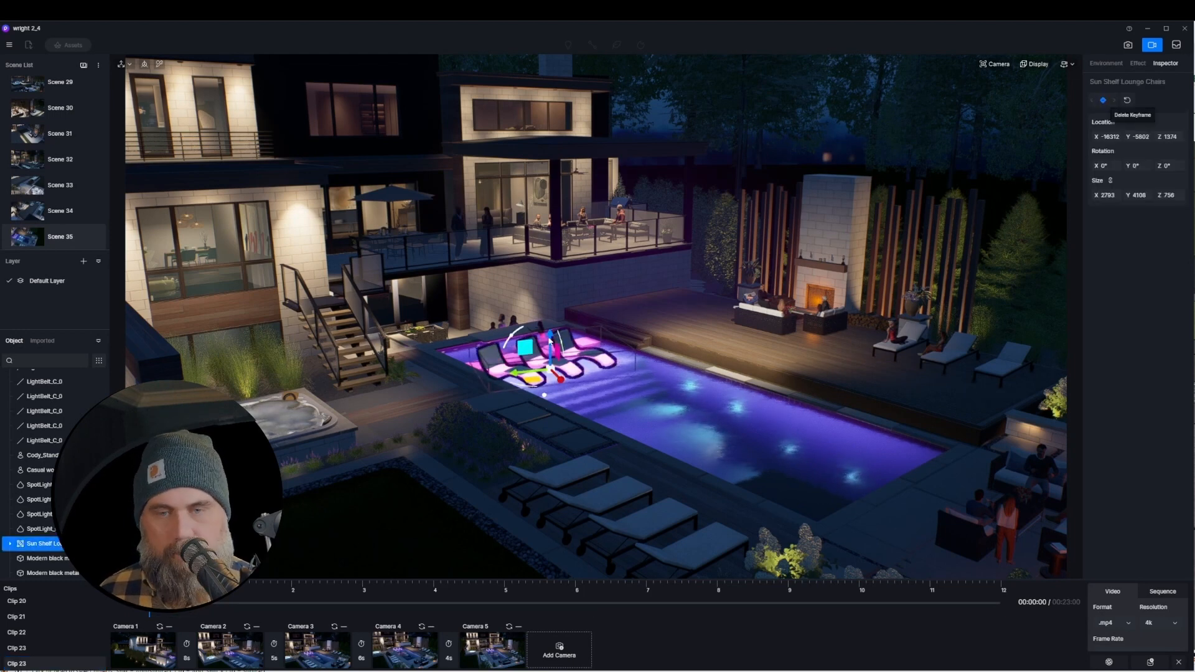
left_click_drag(550, 340, 553, 359)
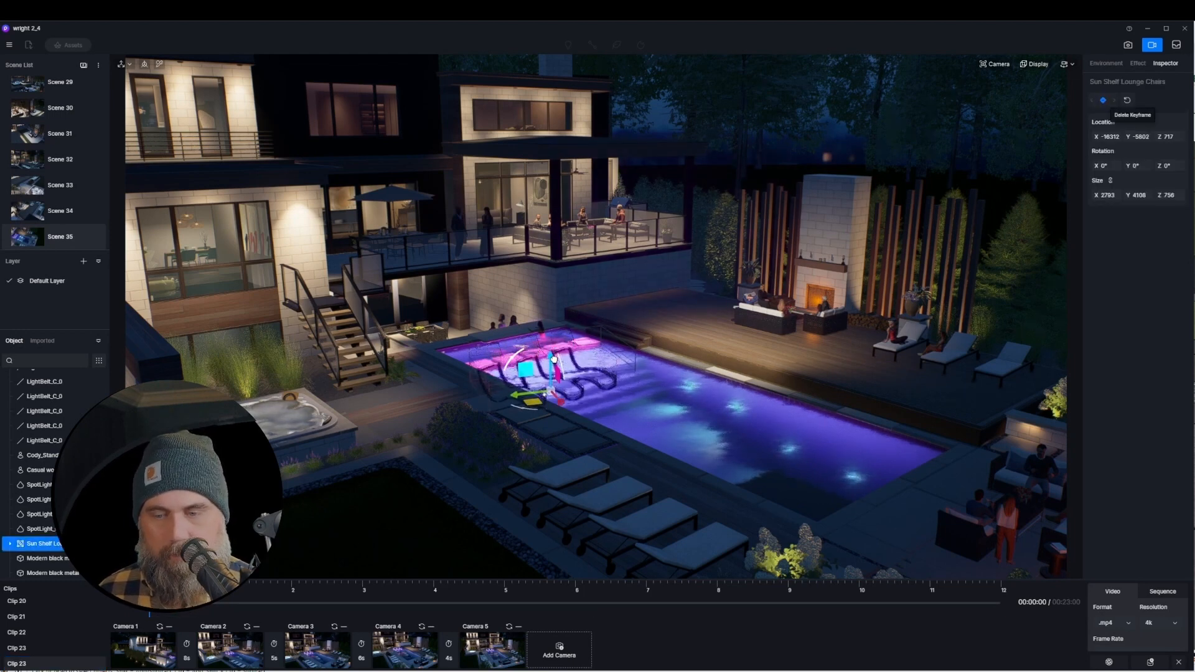
left_click_drag(150, 586, 615, 554)
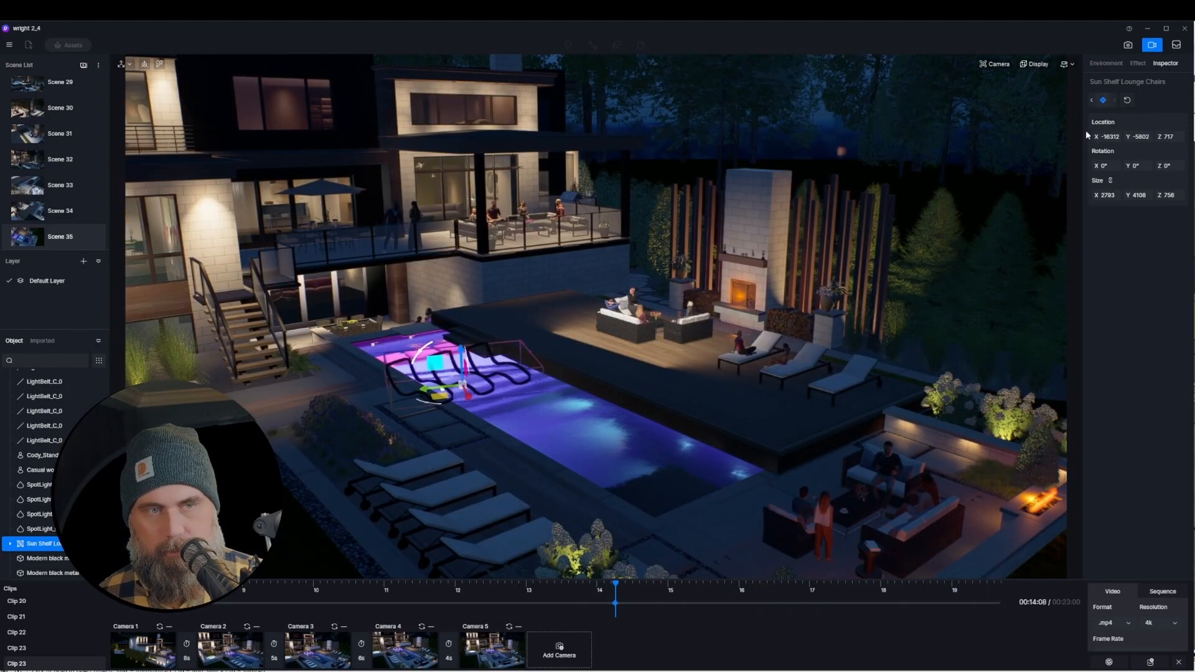
- At 18:08, raise the Sun Shelf Lounge Chairs group to about Z 1350 so the chairs rest on the sun shelf
left_click_drag(664, 589, 901, 579)
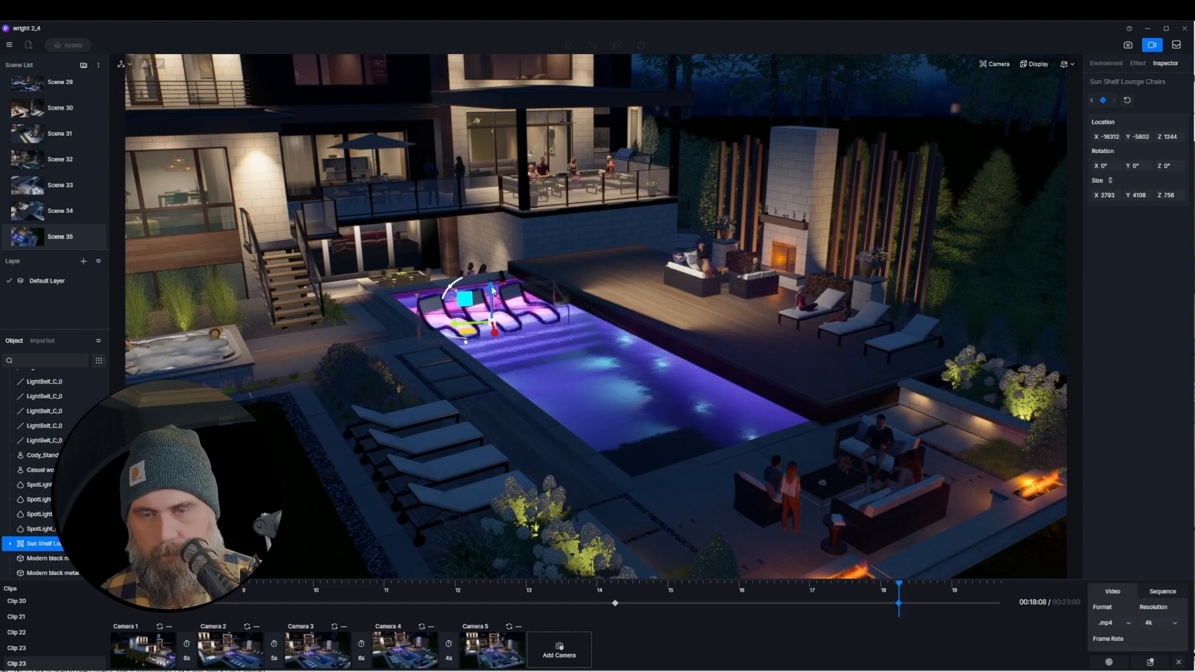
key("f")
scroll(598, 336, "up", 3)
mouse_move(601, 368)
left_mouse_down()
mouse_move(601, 344)
mouse_move(601, 359)
left_mouse_up()
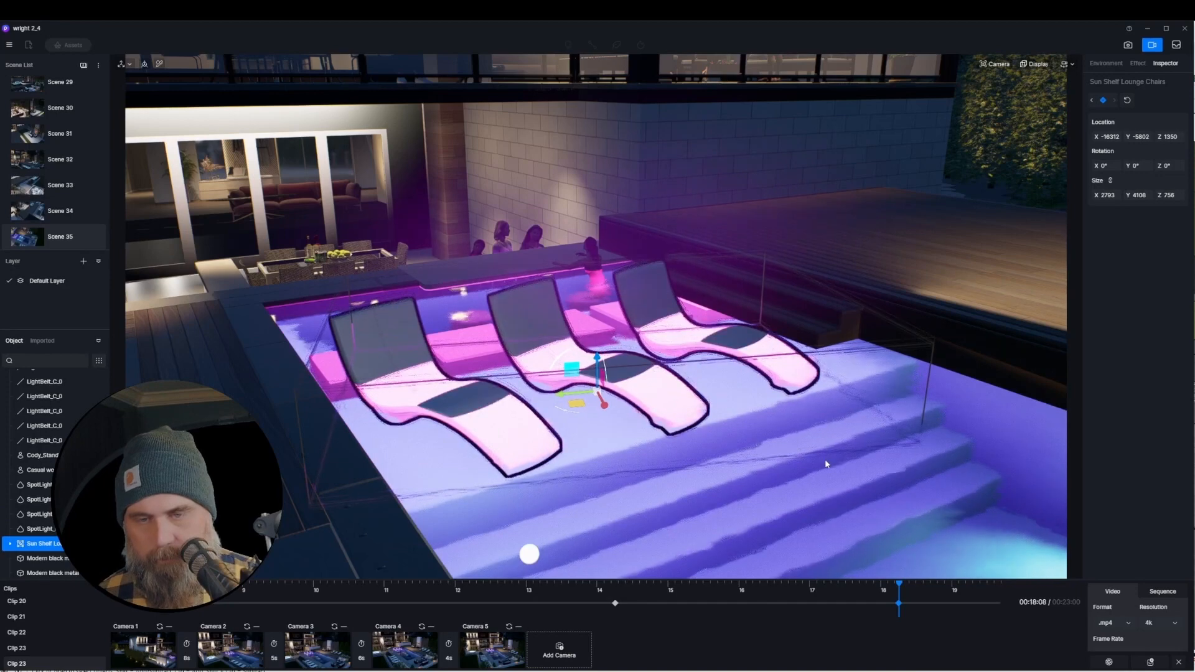
- Set the preview quality to Precise and fine-tune the lounge chairs' height to Z 1385 at the 18:08 keyframe
left_click(1034, 63)
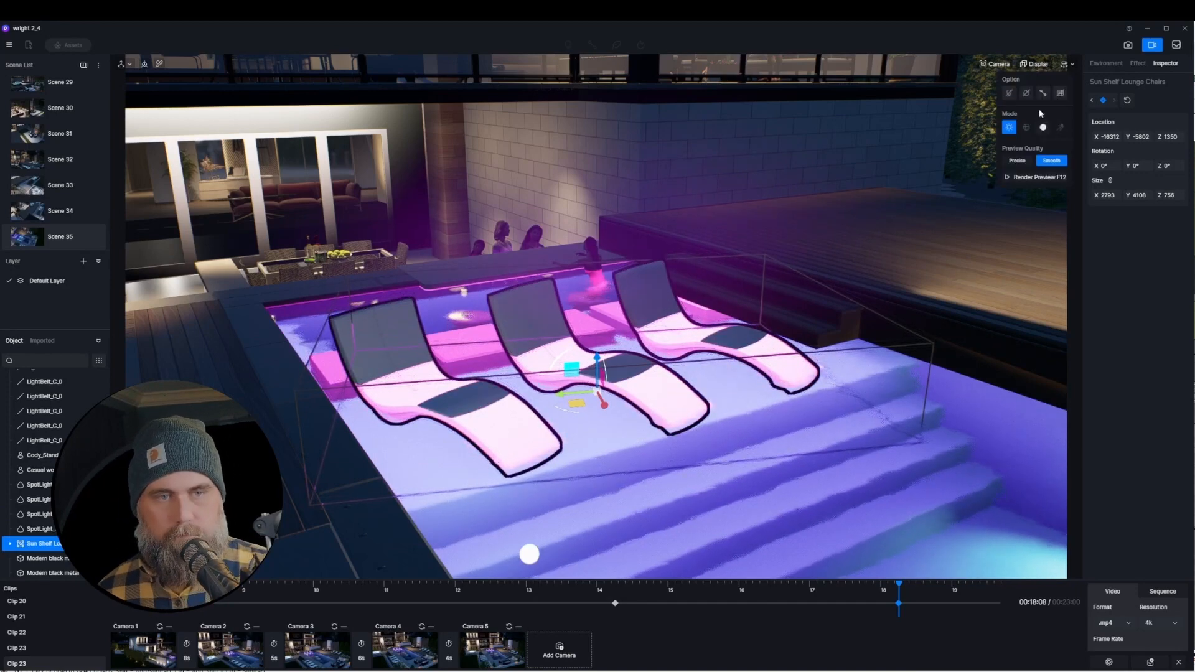
left_click(1016, 159)
left_click_drag(601, 364, 605, 354)
- Play and scrub through Clip 23 and its camera views to check the timing of the sliding deck and rising lounge chairs
left_click_drag(899, 586, 1071, 567)
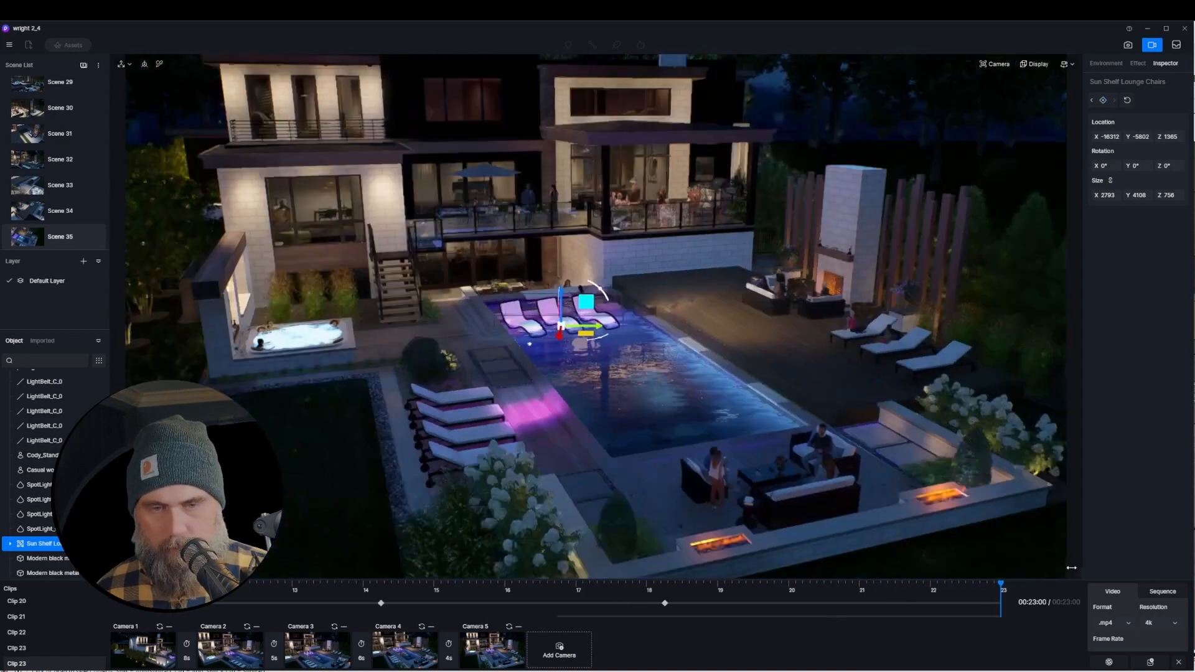
key("space")
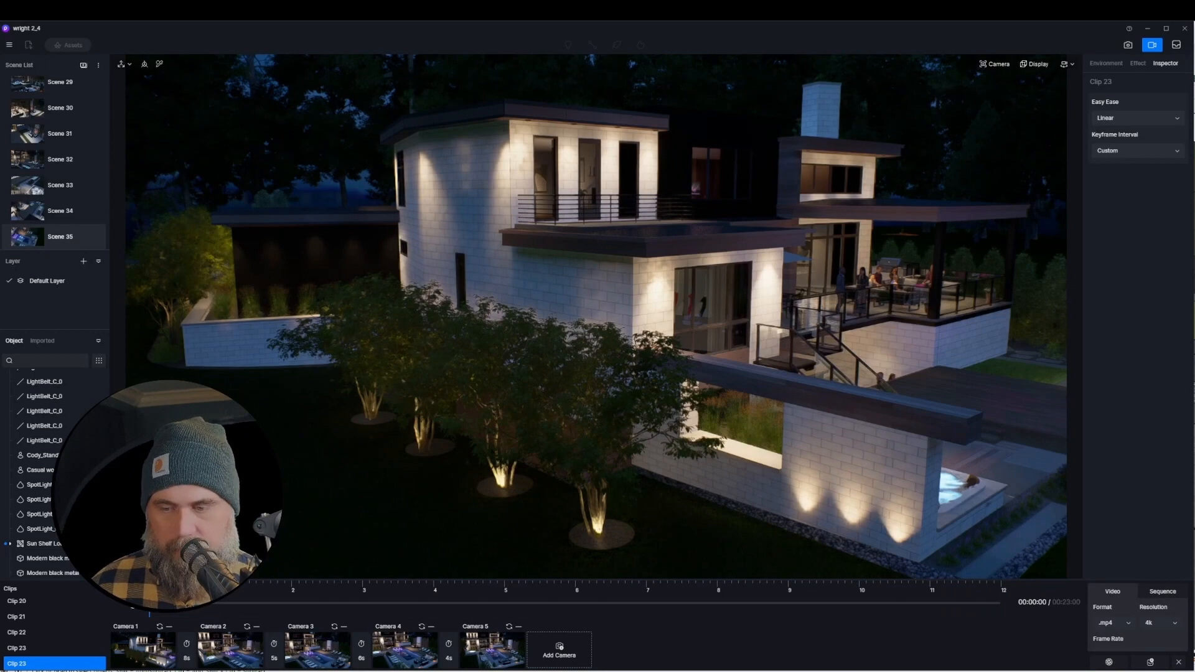
left_click(132, 603)
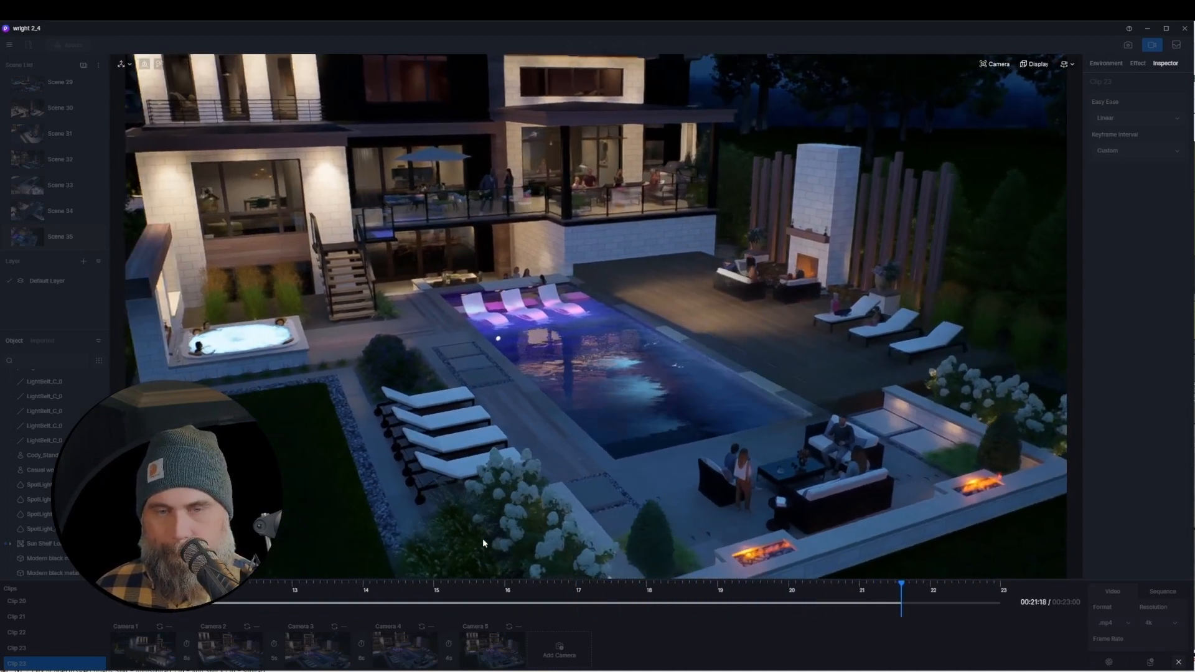
left_click_drag(295, 590, 952, 592)
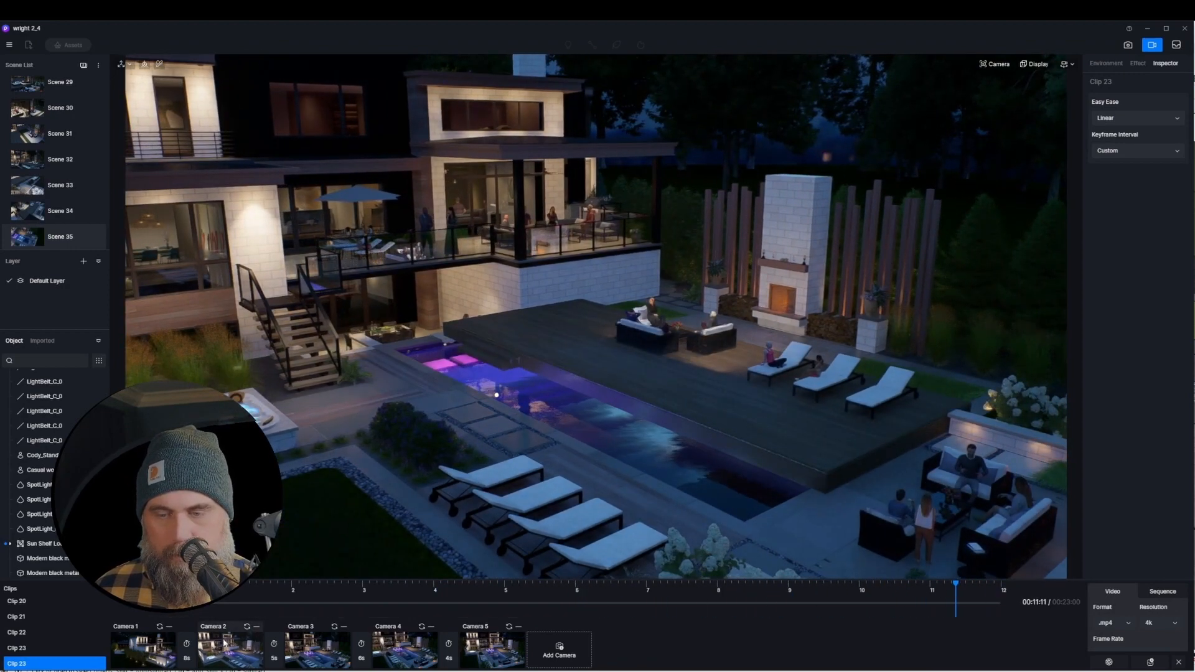
left_click(328, 656)
left_click(229, 650)
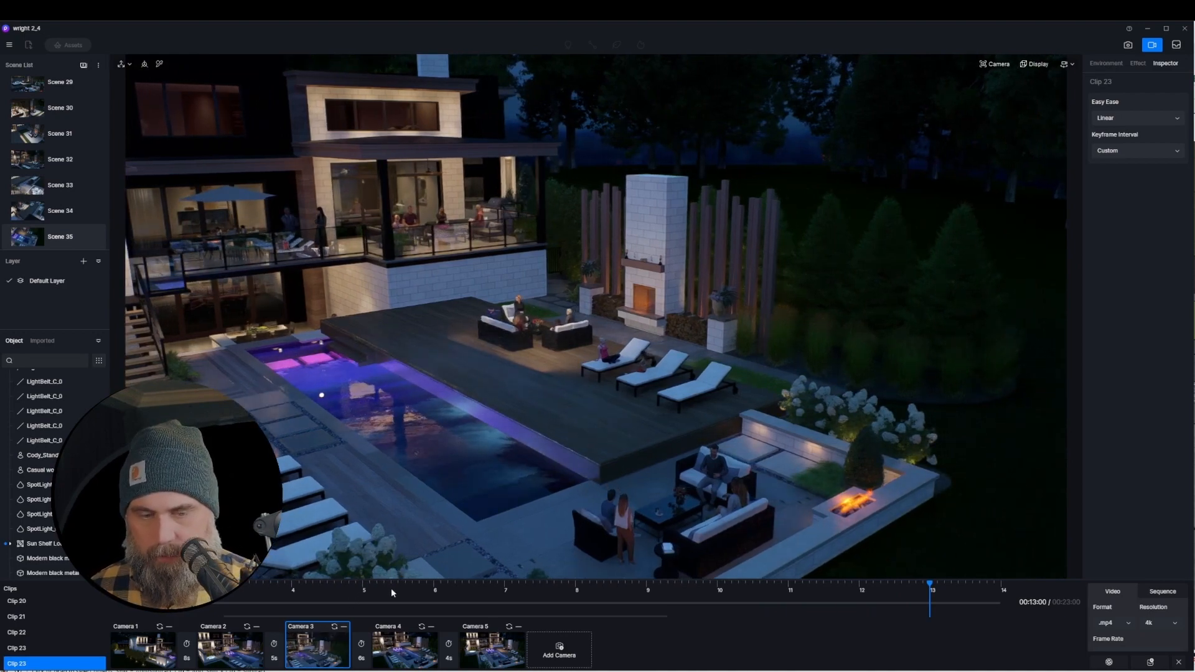
left_click(559, 589)
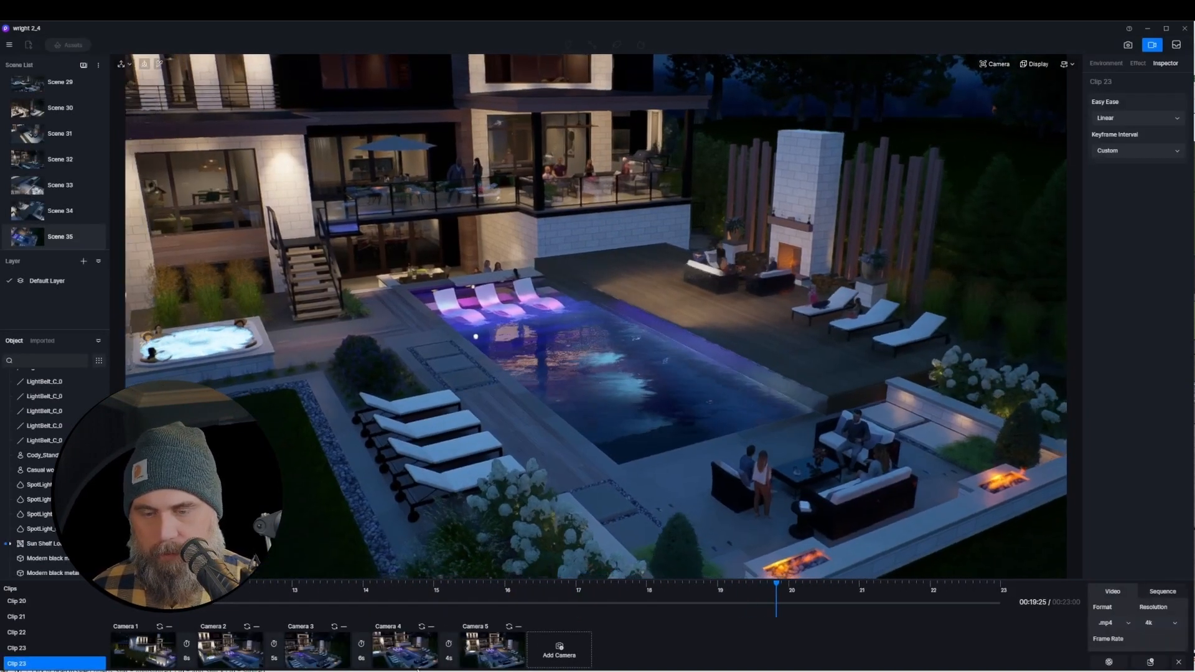
left_click(415, 649)
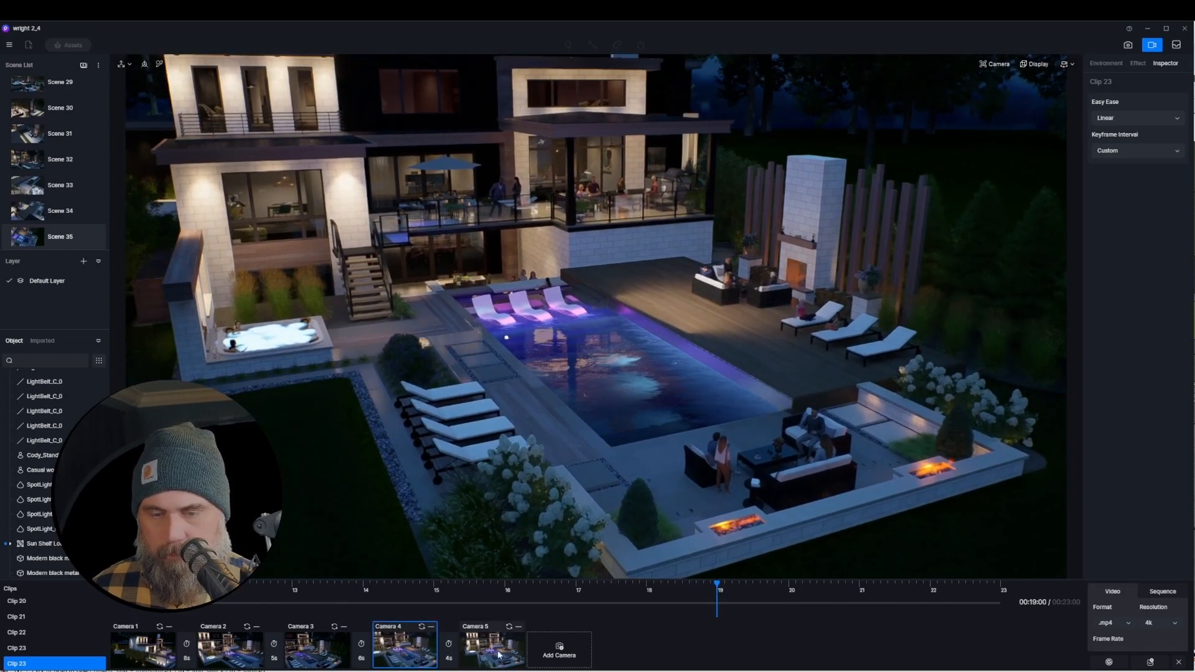
- Preview Clip 23, stop the playback, and scrub the timeline to check the camera moves and the sliding deck
left_click(498, 653)
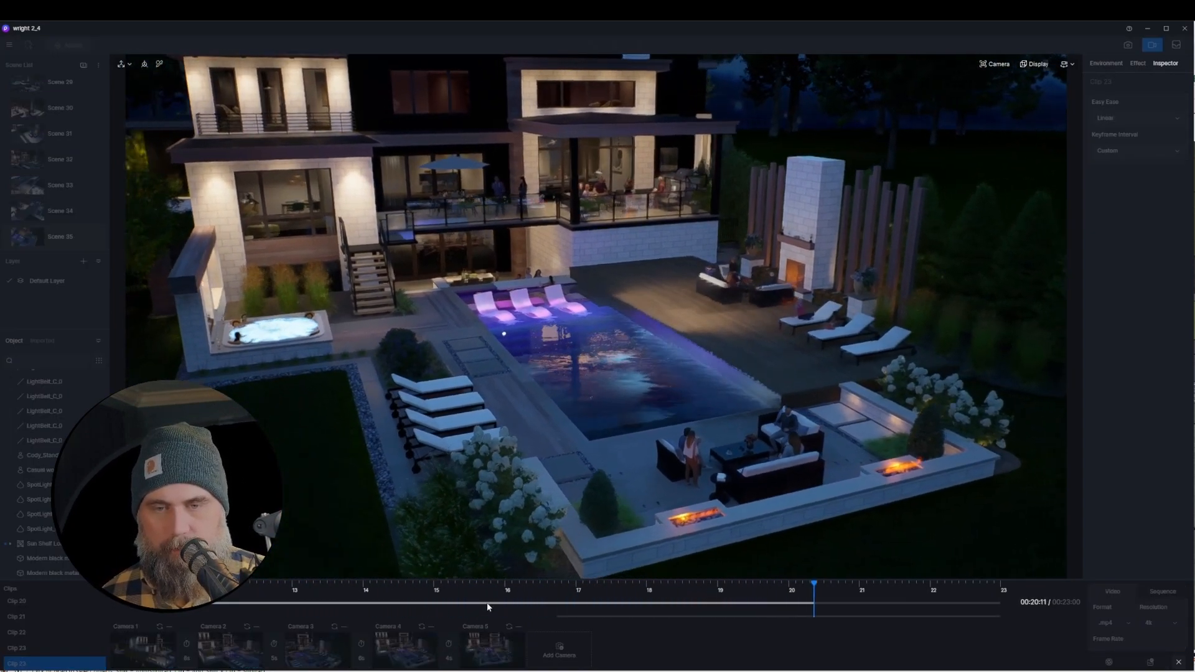
key("Escape")
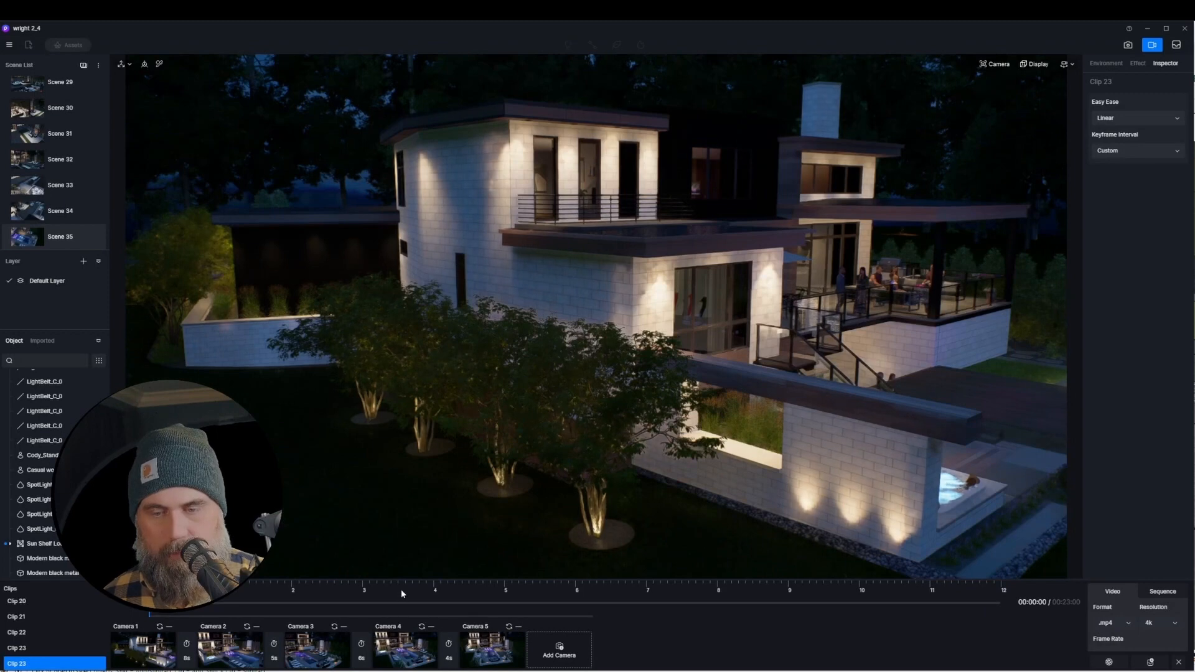
left_click(402, 589)
left_click_drag(443, 586, 717, 588)
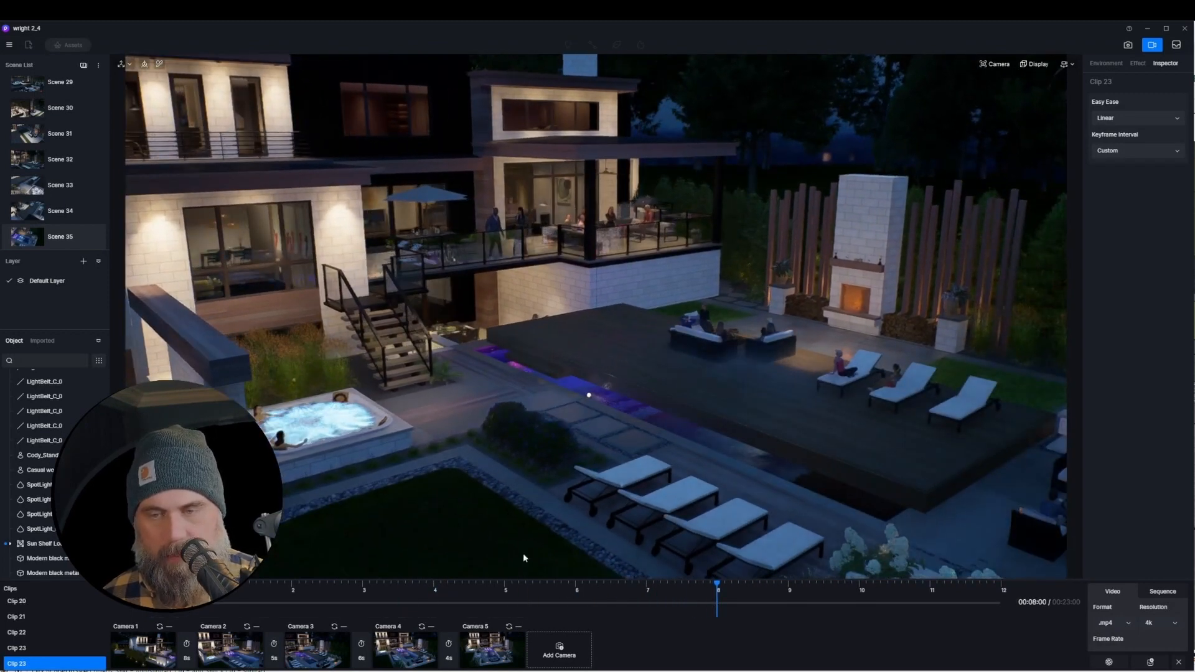
left_click_drag(812, 603, 357, 613)
- Reframe Camera 5 of Clip 23 to a wider, centered view facing the pool and the back of the house, and update the camera
mouse_move(1031, 76)
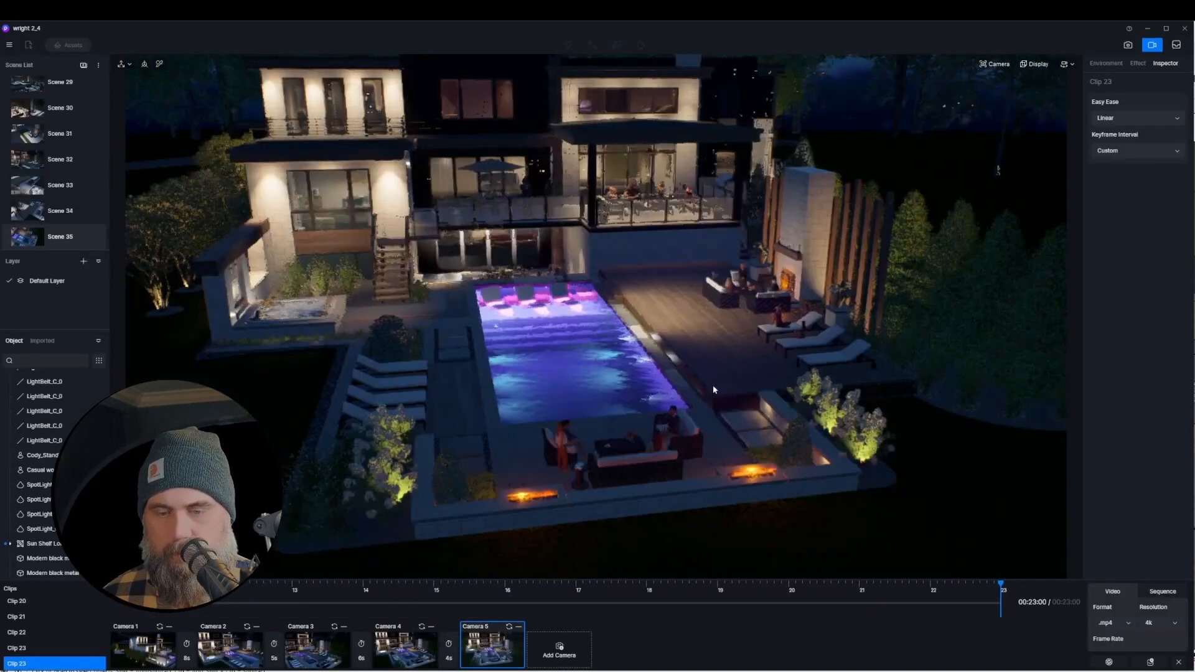
middle_click_drag(715, 419, 608, 390)
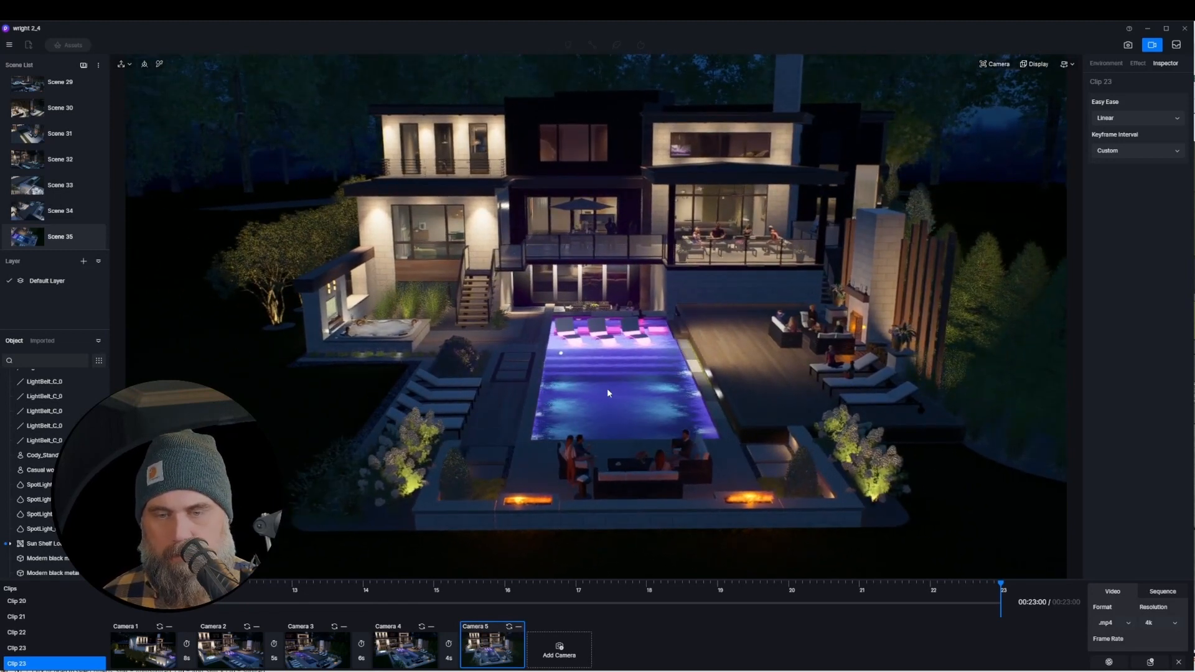
scroll(607, 390, "up", 1)
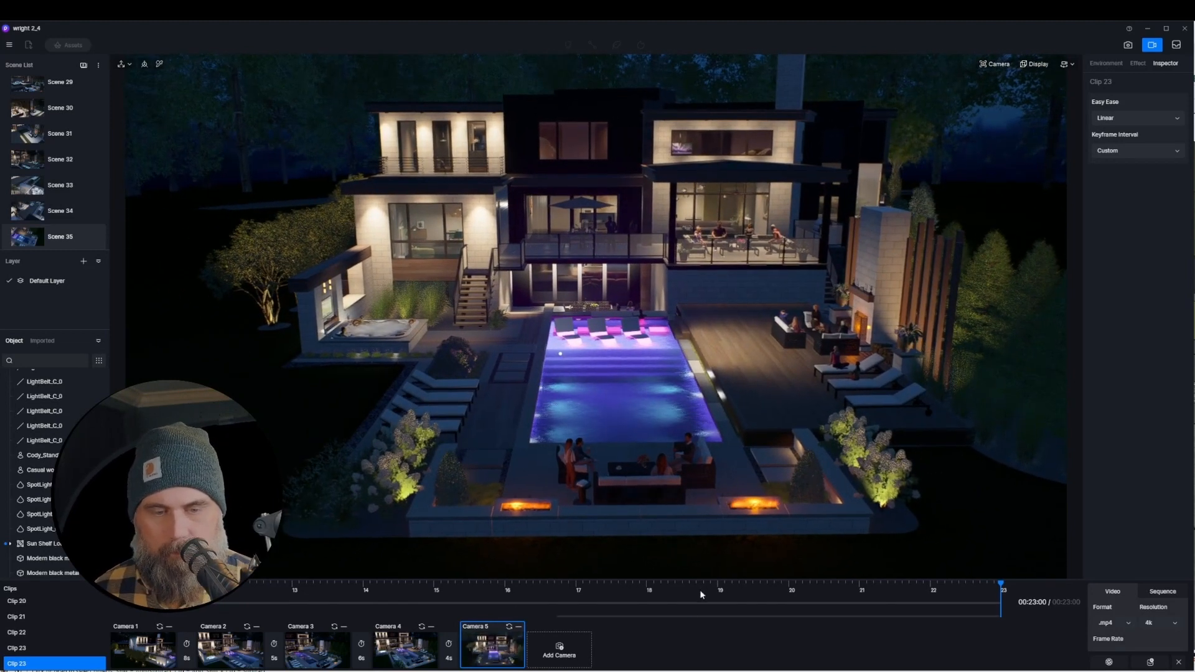
- Play Clip 23 with the reframed final camera and scrub through the timeline to review the deck and pool animation
mouse_move(700, 591)
left_mouse_down()
mouse_move(627, 591)
mouse_move(682, 591)
left_mouse_up()
key("space")
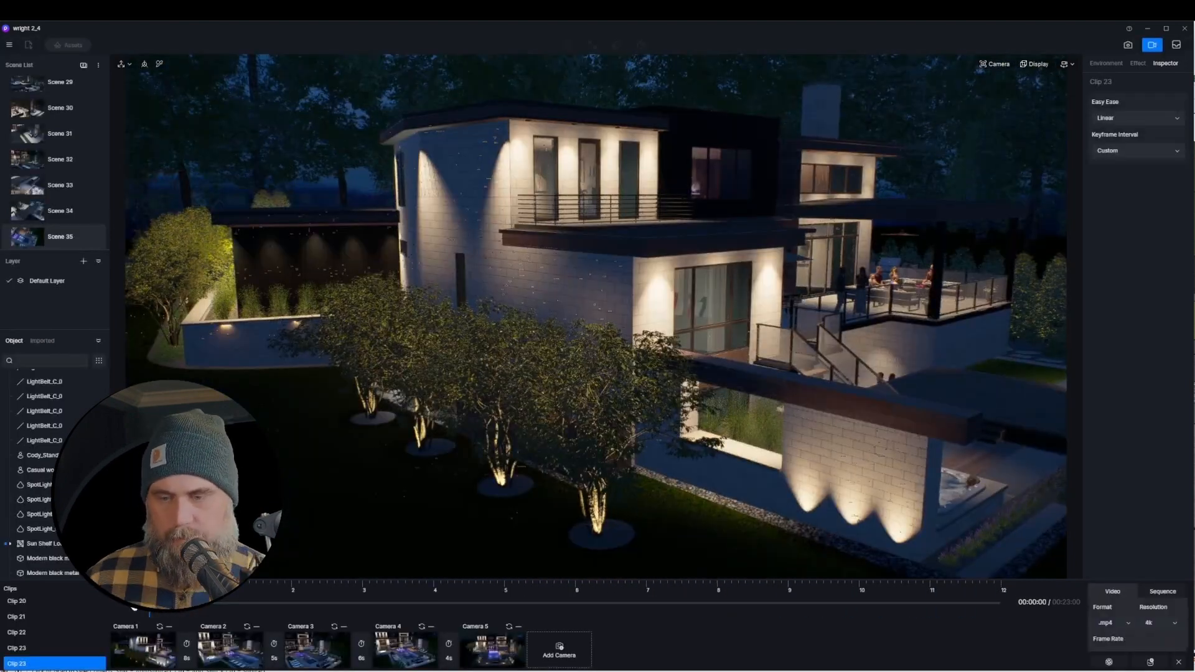
key("space")
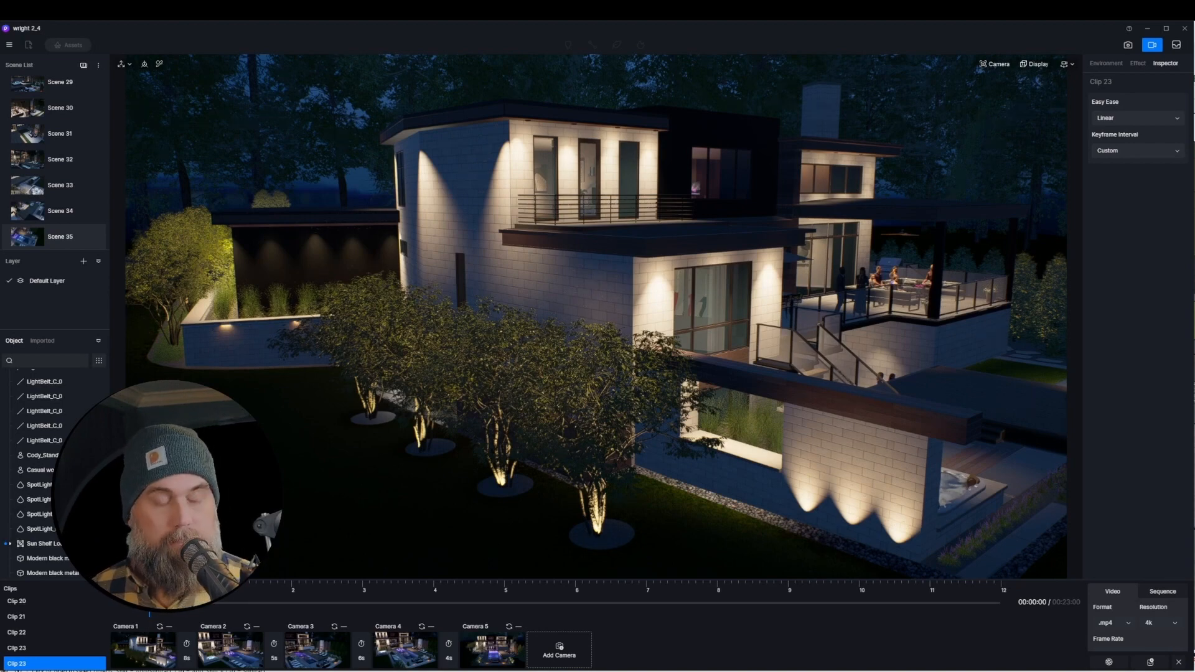
left_click_drag(896, 606, 848, 606)
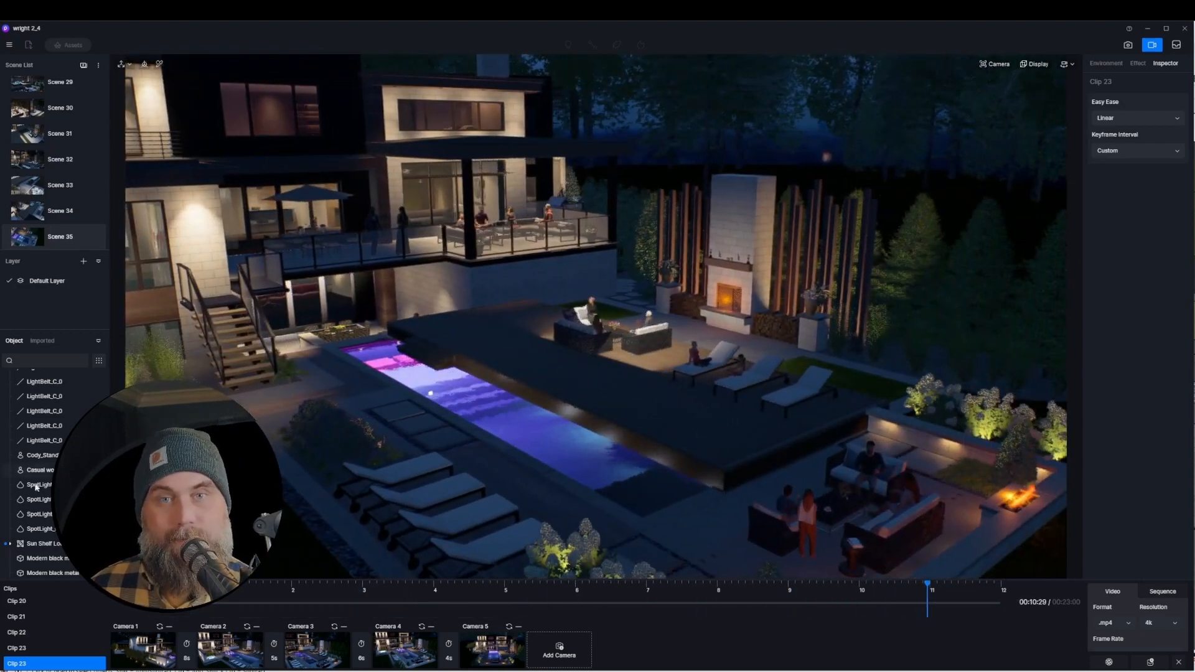